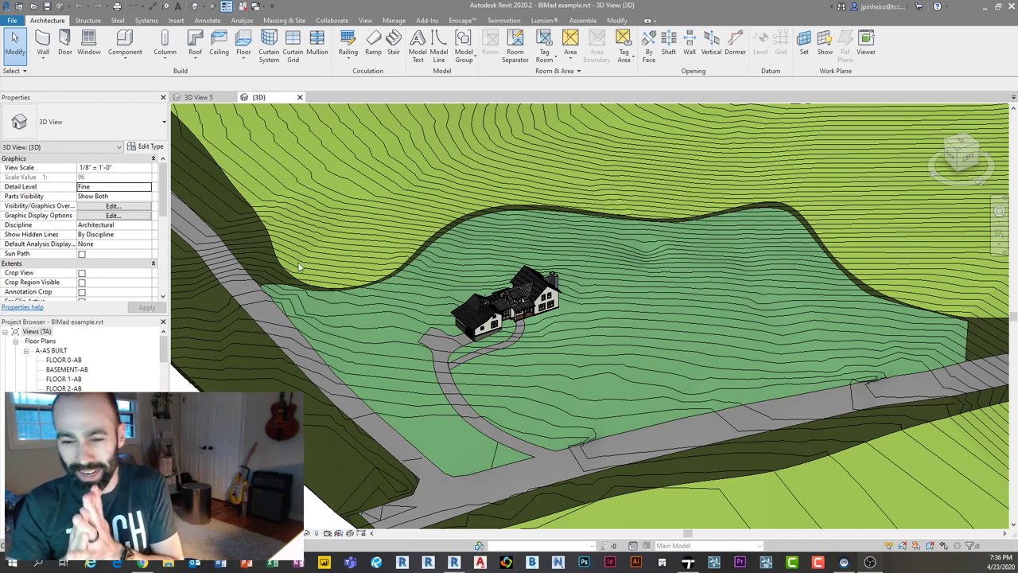
Step: Examine the house, driveway and surrounding terrain of the site model, from the overall site down to the front porch
scroll(437, 270, "down", 5)
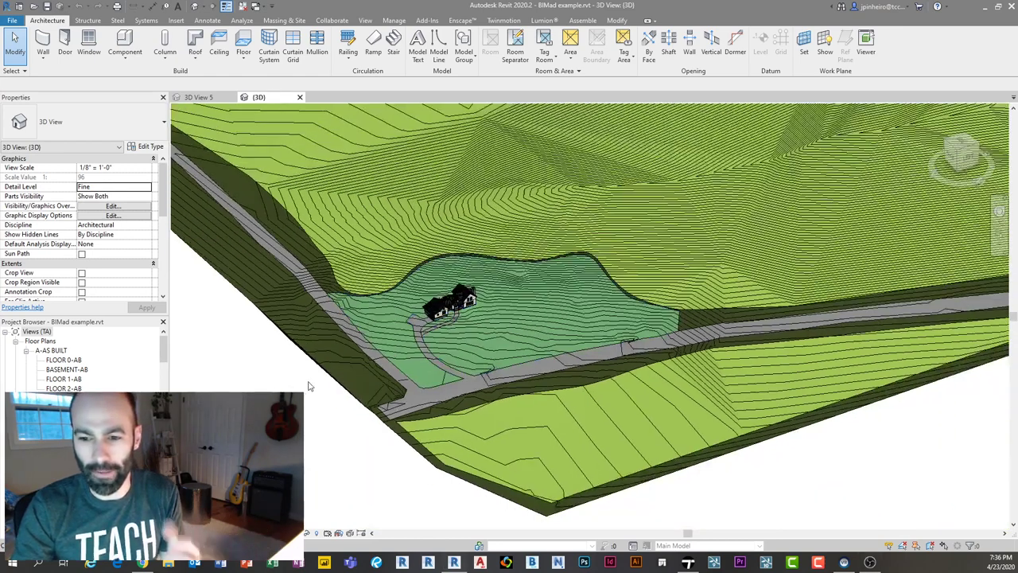
middle_click_drag(309, 385, 258, 384, "shift")
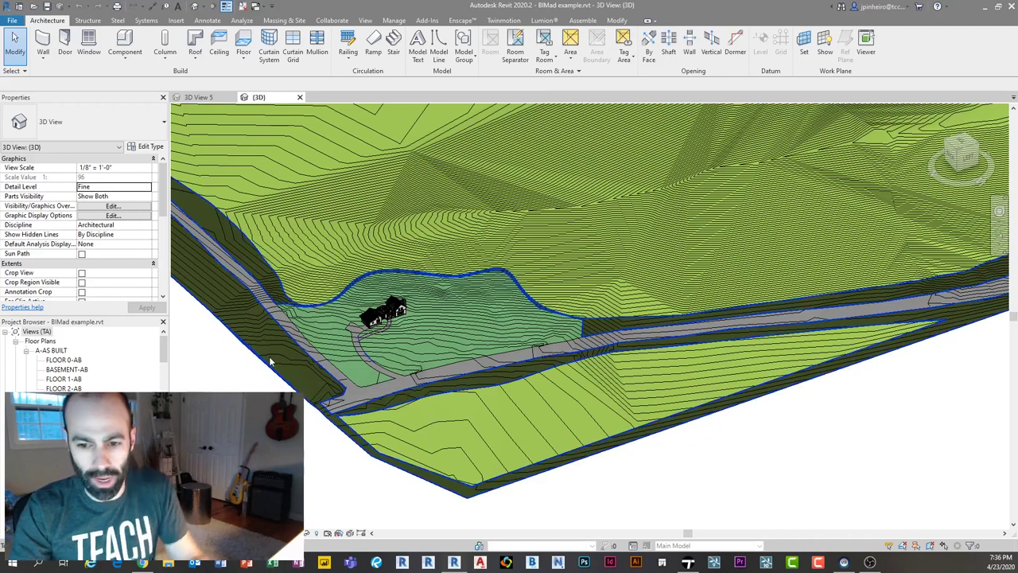
scroll(380, 342, "up", 5)
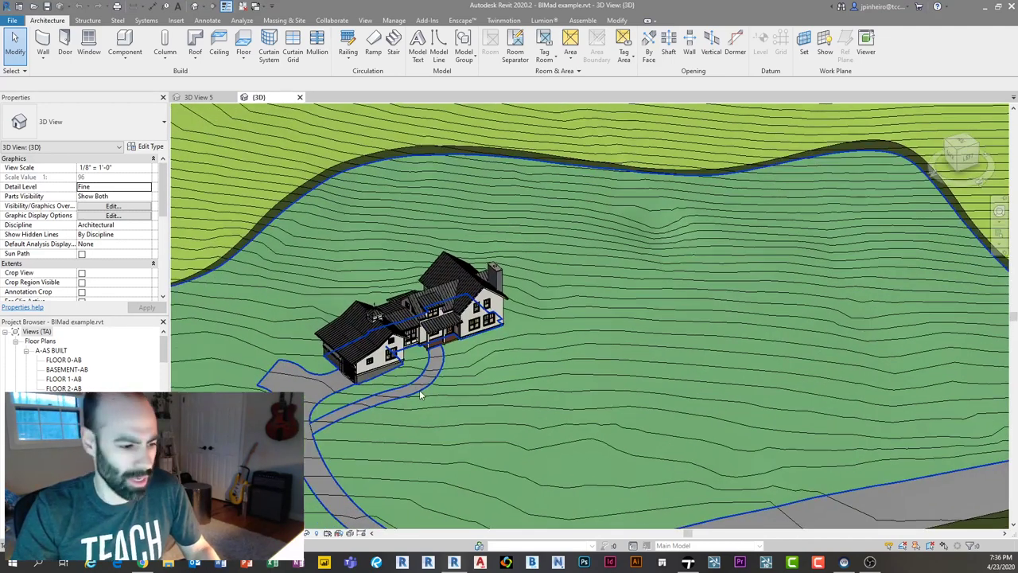
scroll(419, 390, "up", 4)
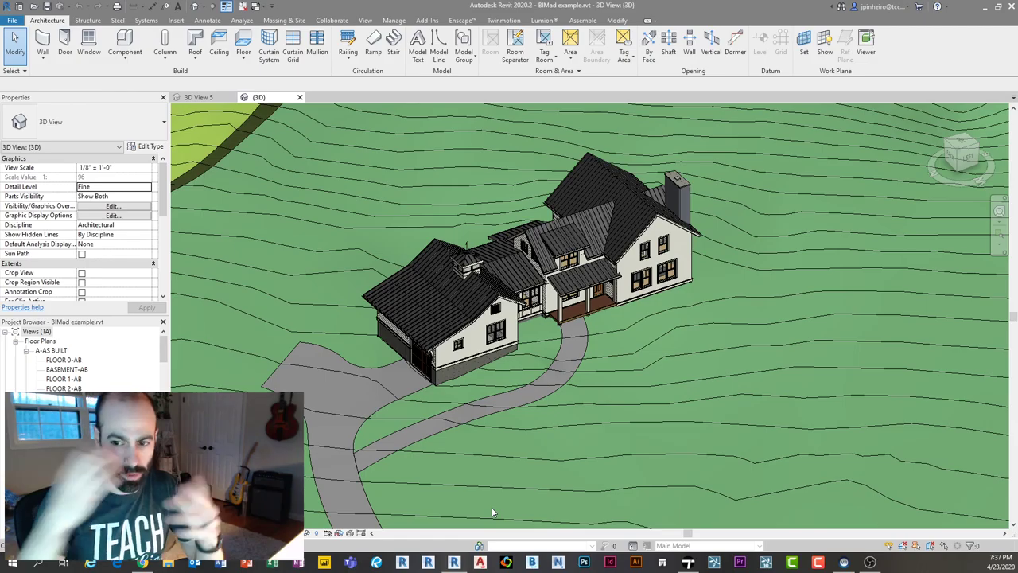
scroll(459, 345, "down", 6)
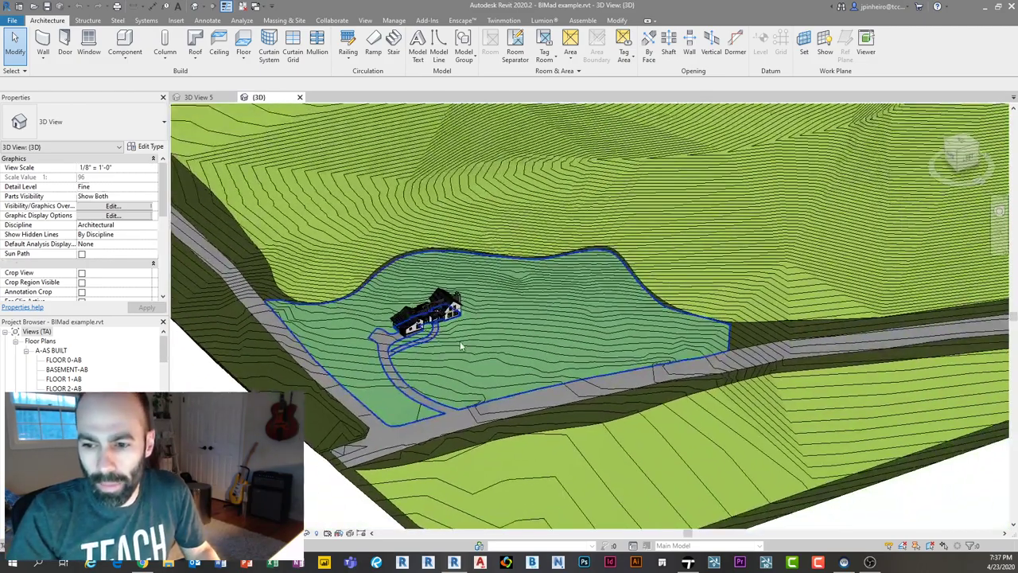
scroll(459, 345, "up", 8)
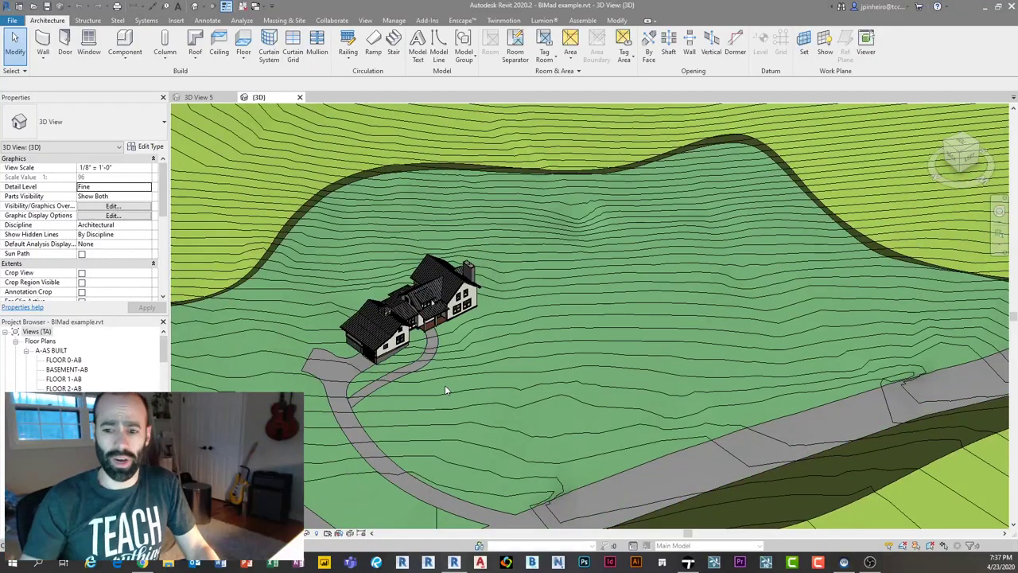
scroll(563, 252, "down", 1)
left_click(563, 252)
key("Escape")
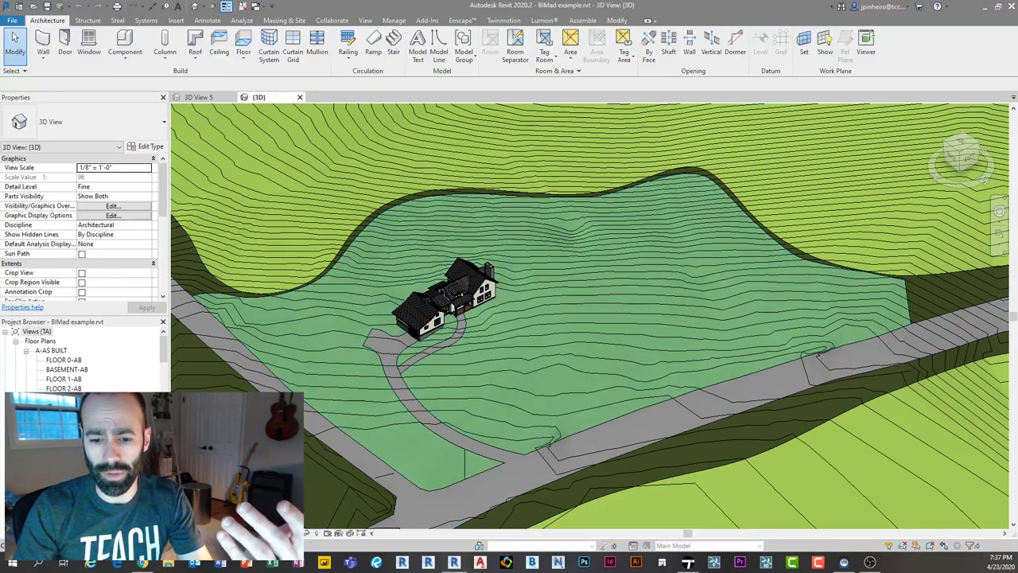
scroll(411, 338, "up", 5)
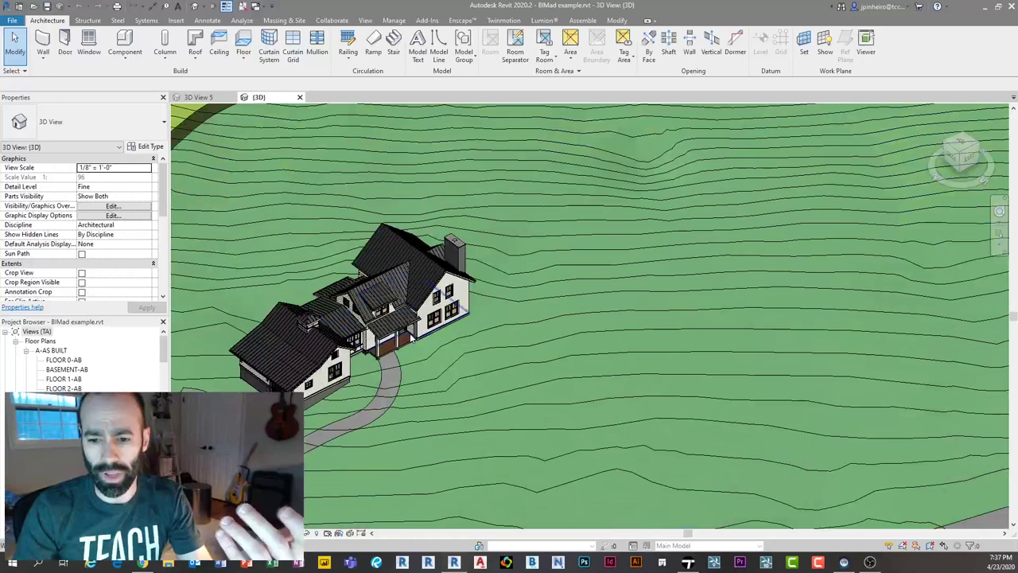
scroll(411, 337, "up", 4)
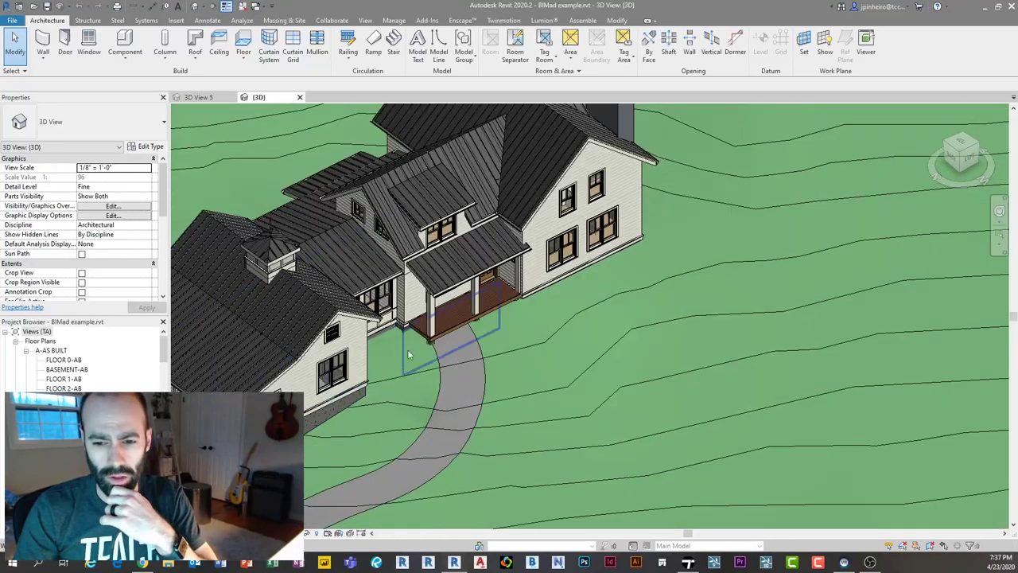
scroll(408, 352, "down", 6)
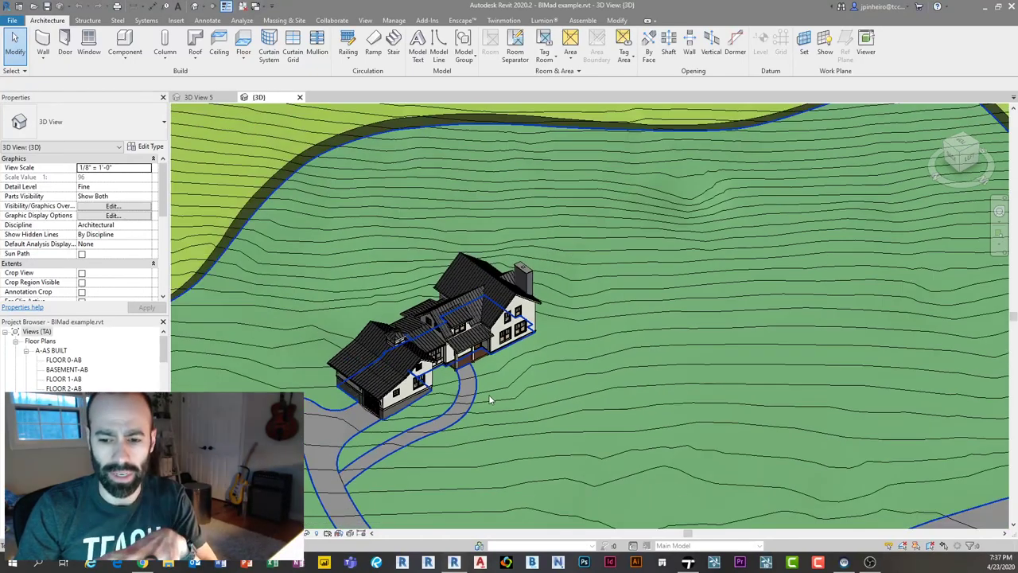
scroll(490, 400, "down", 5)
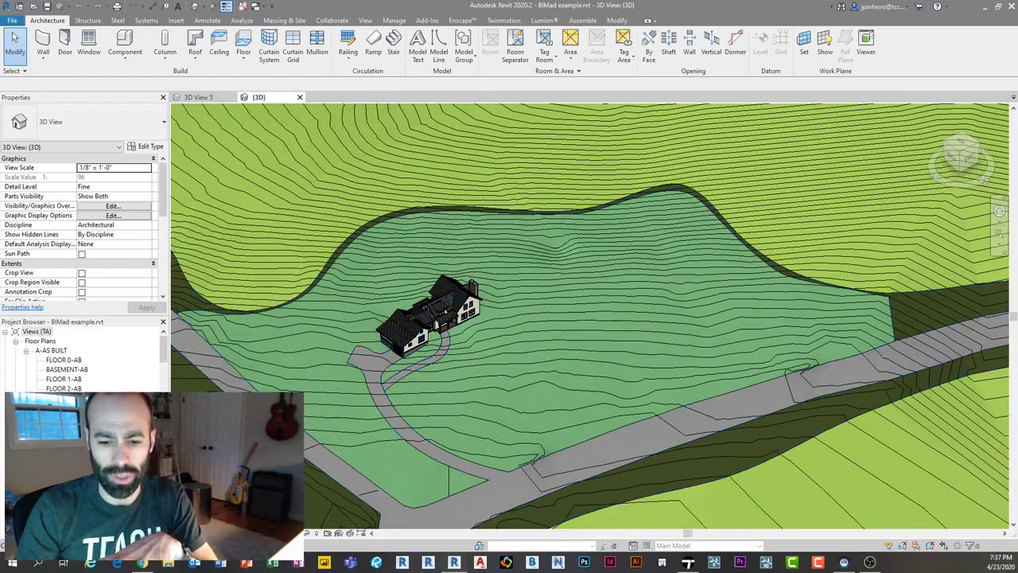
Step: Inspect the properties of the lawn subregion around the house and probe its neighbouring topography areas, leaving nothing selected
left_click(354, 266)
scroll(350, 258, "down", 1)
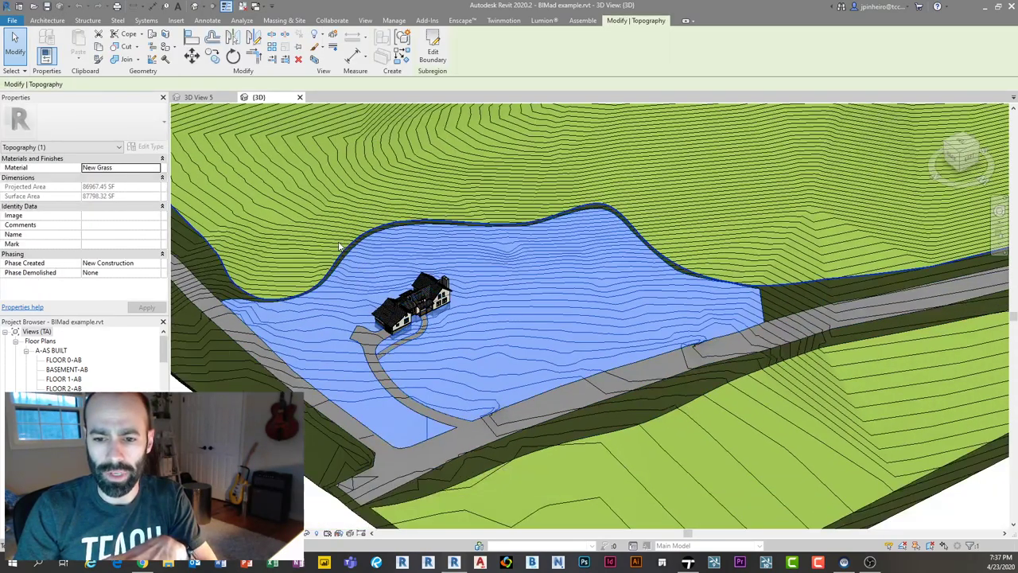
left_click(336, 241)
left_click(351, 287)
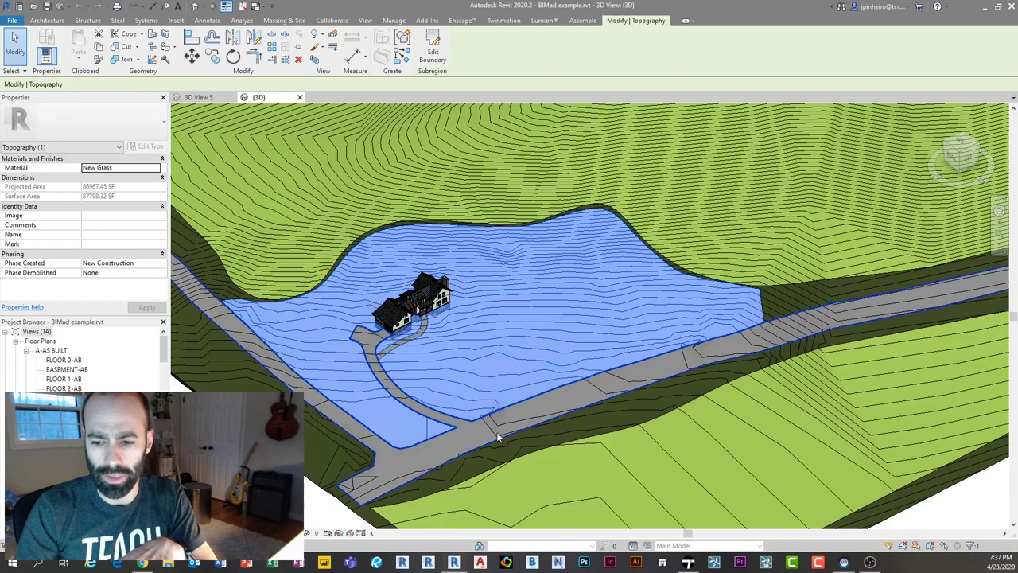
left_click(497, 432)
key("Escape")
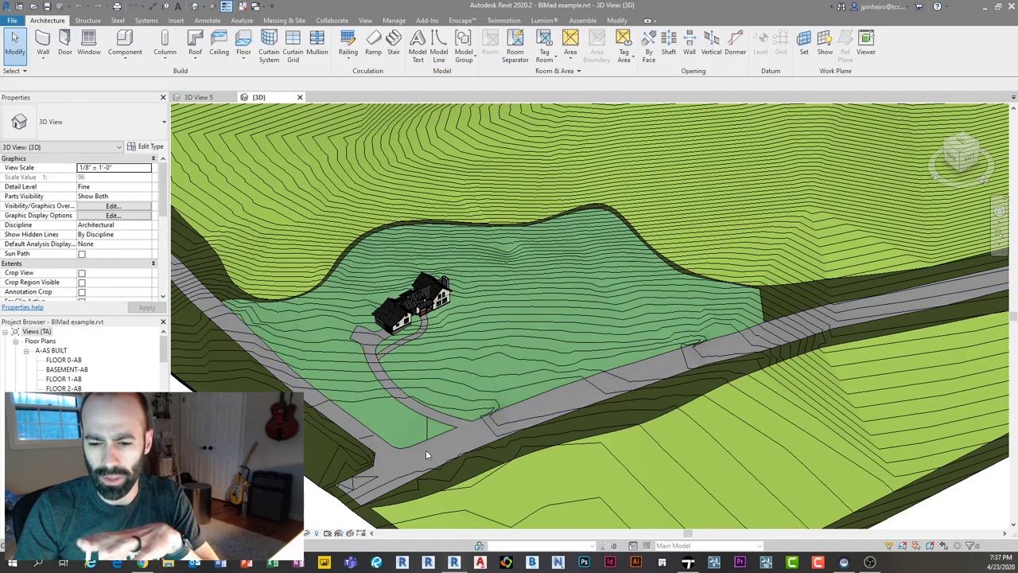
Step: Check the material of the road and driveway subregion, separately from the main topography surface, and clear the selection
left_click(423, 449)
key("Escape")
left_click(424, 469)
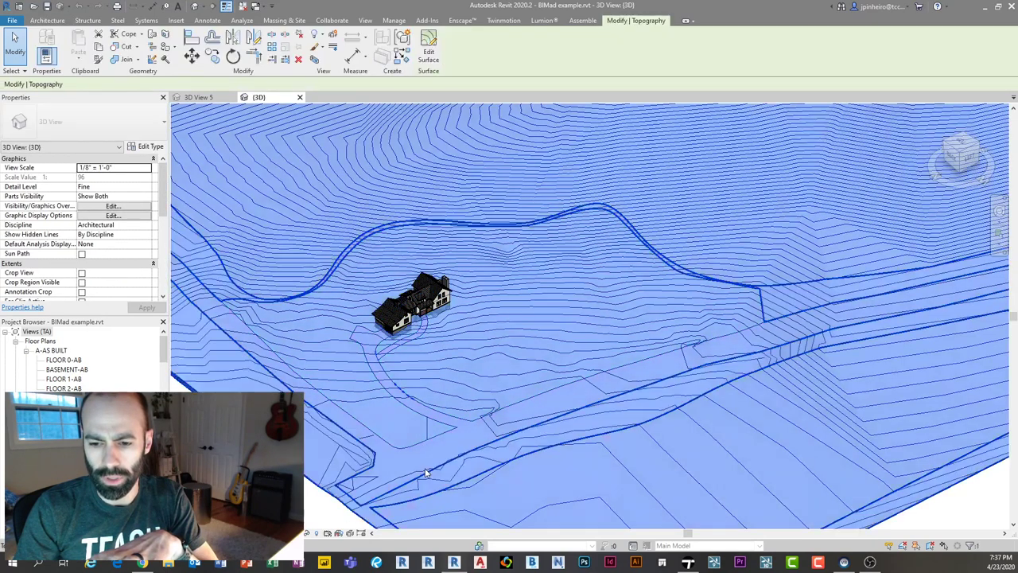
left_click(424, 469)
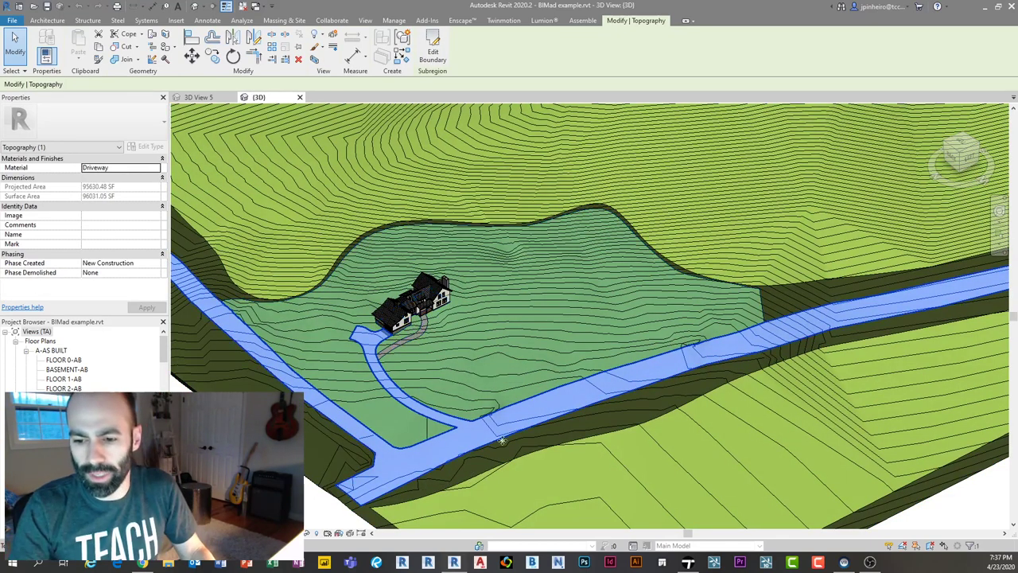
key("Escape")
Step: Compare the materials of the lawn subregion and the wooded subregion behind the house, and clear the selection
left_click(446, 342)
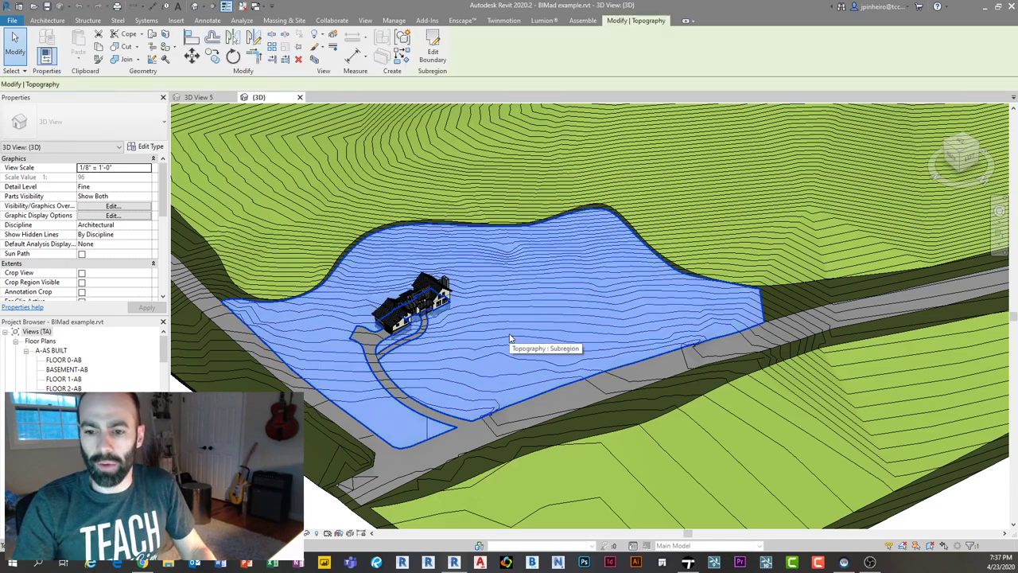
left_click(493, 202)
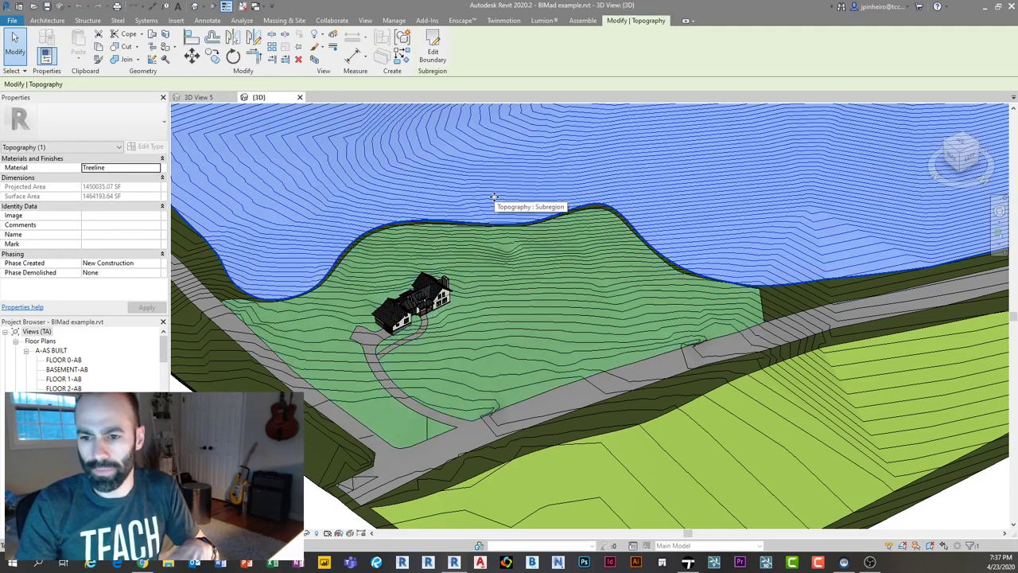
left_click(693, 420)
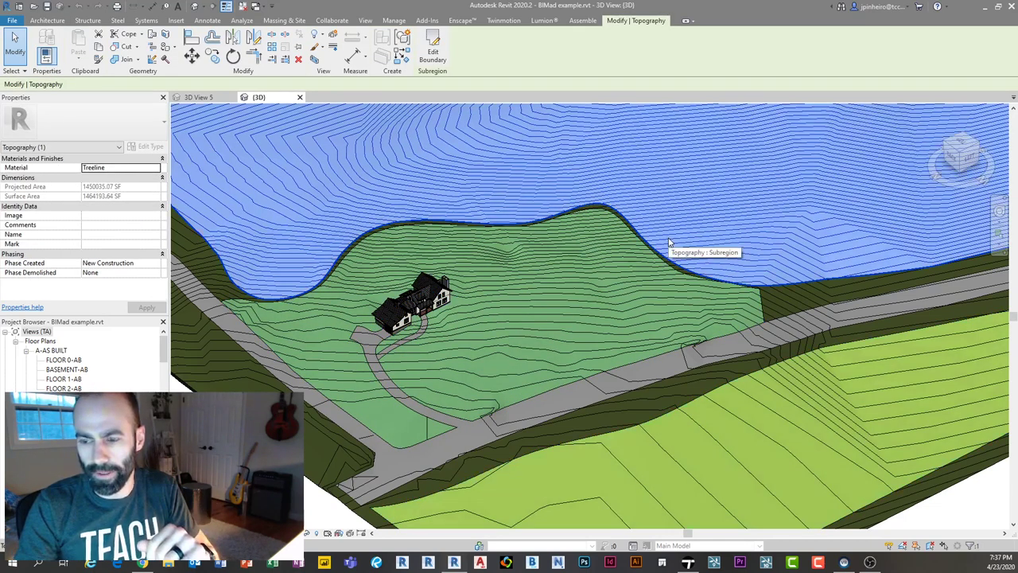
left_click(564, 268)
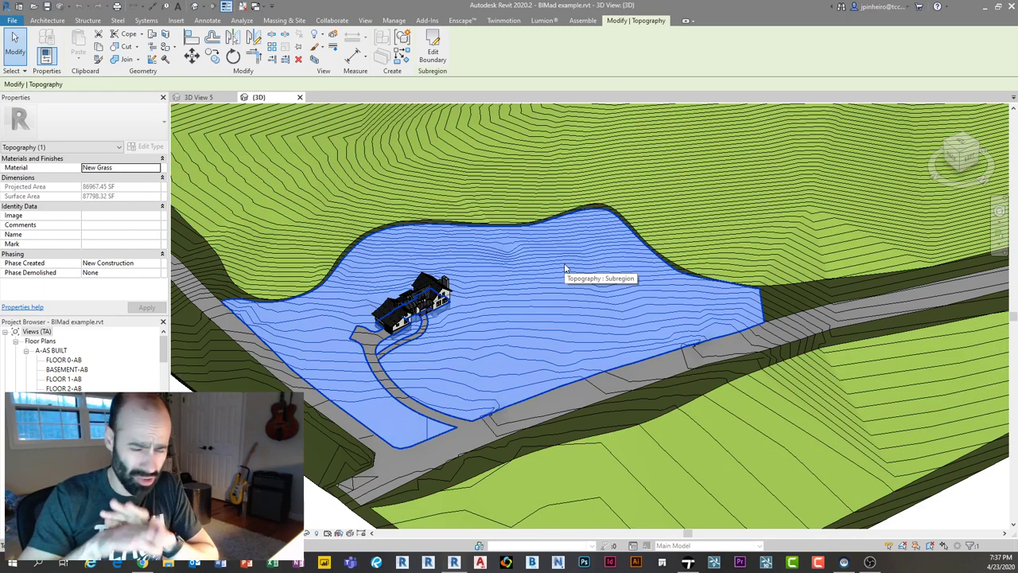
key("Escape")
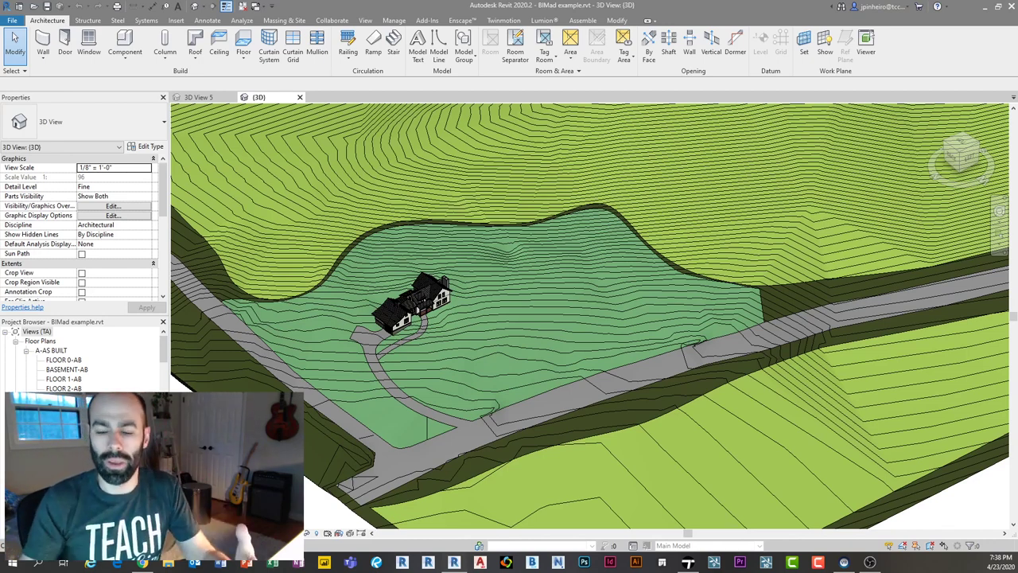
Step: Compare the extents of the lawn subregion and the surrounding treeline subregion across the whole site, and clear the selection
scroll(632, 273, "down", 1)
scroll(631, 272, "down", 6)
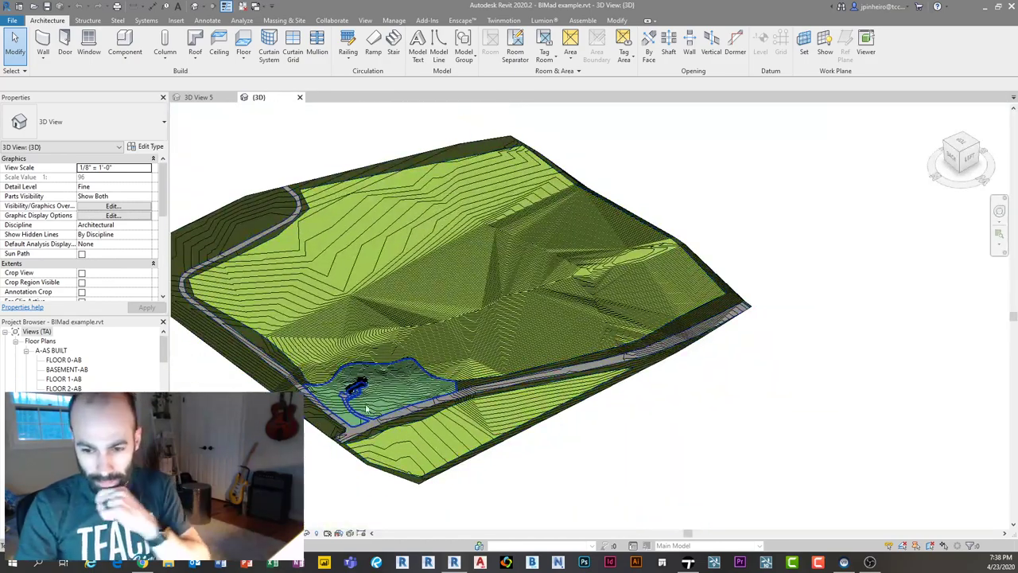
scroll(354, 397, "up", 5)
left_click(415, 376)
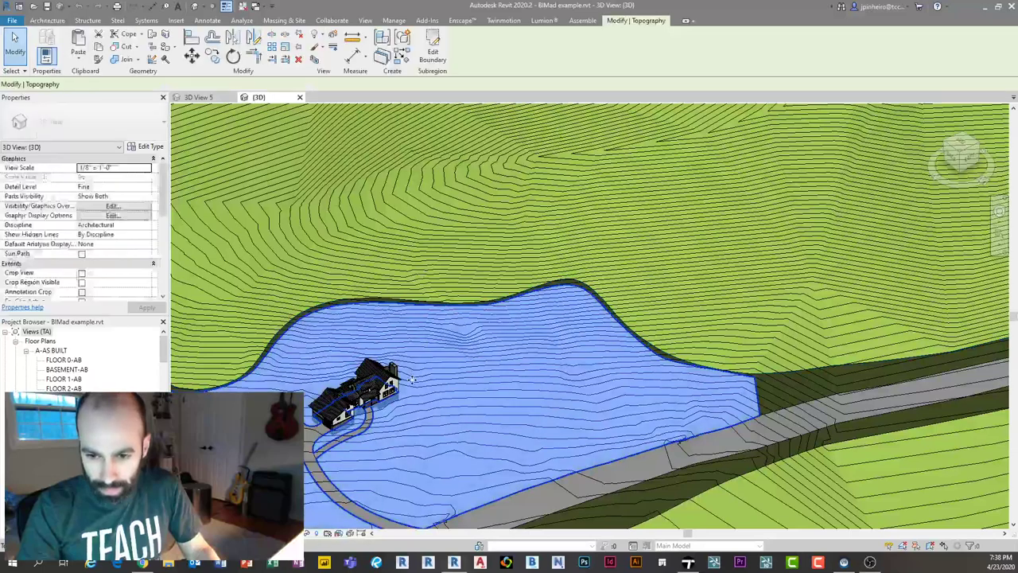
middle_click_drag(416, 375, 494, 317)
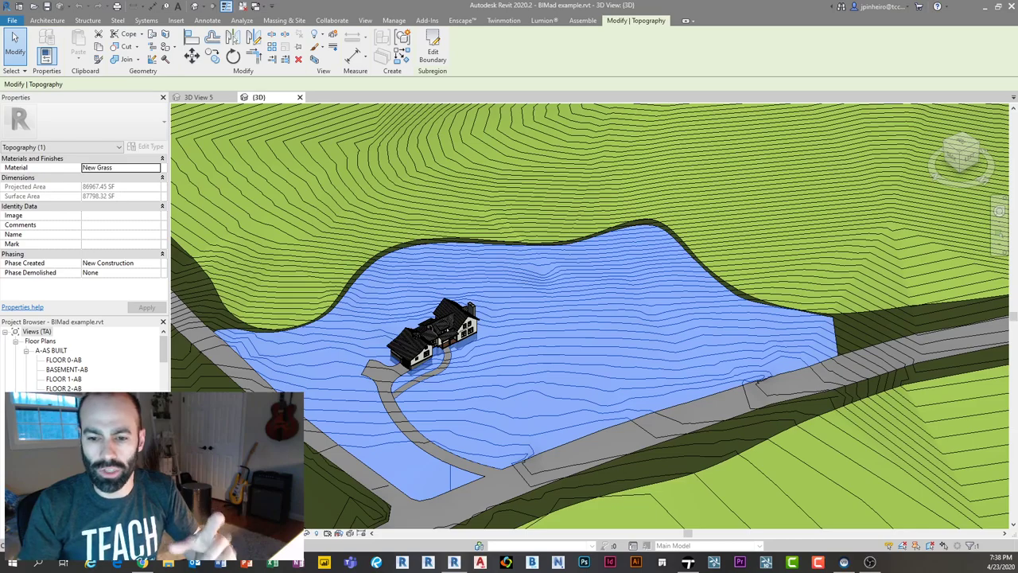
left_click(314, 253)
scroll(232, 409, "down", 6)
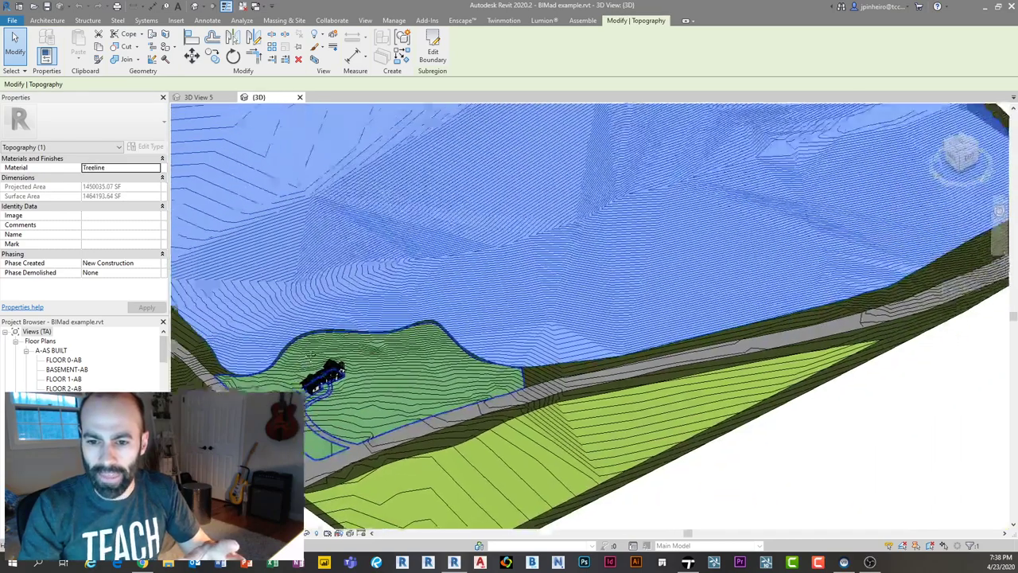
scroll(485, 281, "down", 2)
key("Escape")
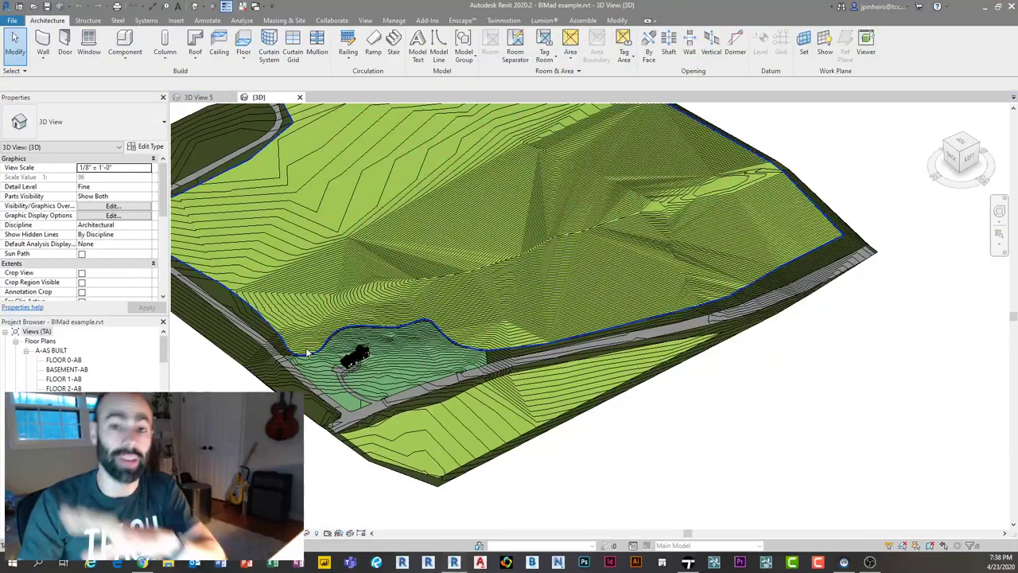
Step: Inspect the treeline and lawn subregions and the base topography surface along the site edge, and clear the selection
scroll(354, 364, "up", 4)
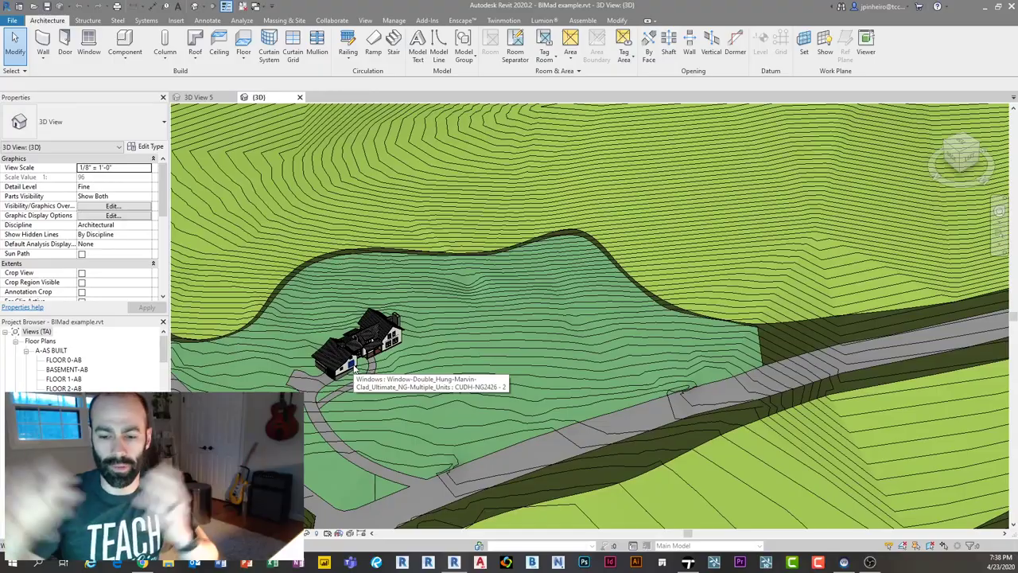
scroll(353, 364, "down", 4)
middle_click_drag(357, 364, 429, 365, "shift")
scroll(352, 363, "up", 3)
scroll(429, 365, "down", 2)
left_click(500, 299)
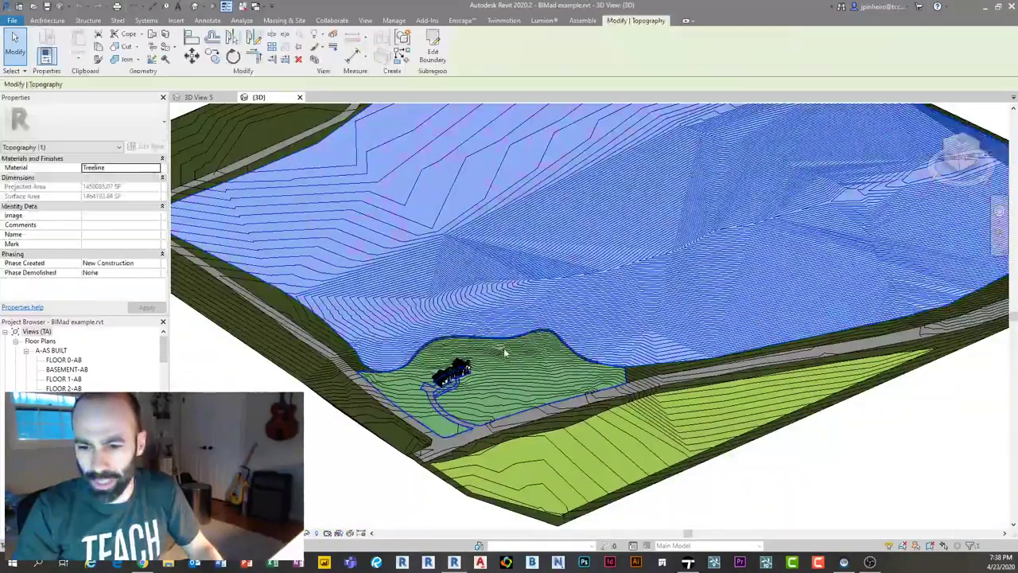
left_click(505, 352)
left_click(517, 303)
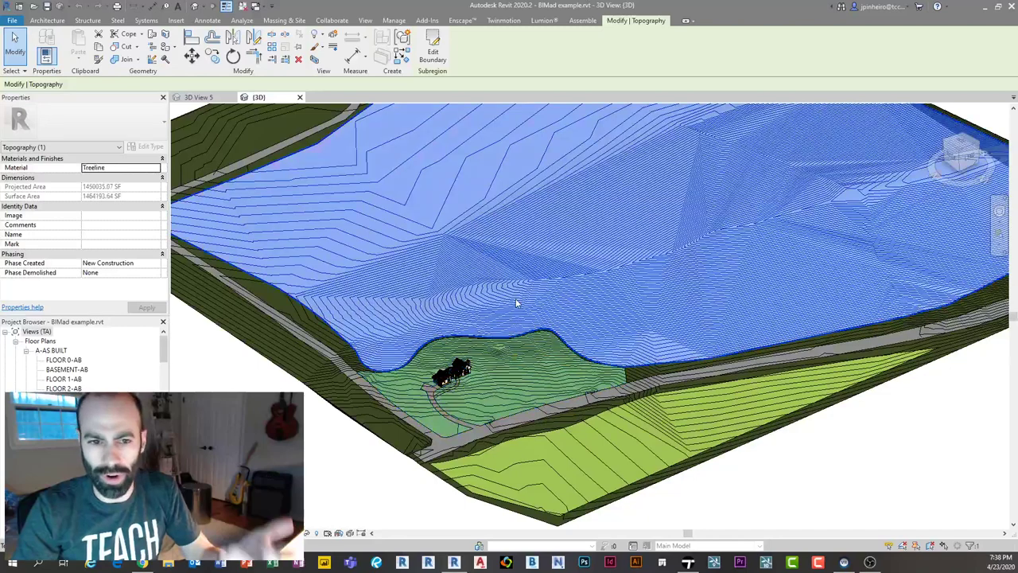
left_click(302, 365)
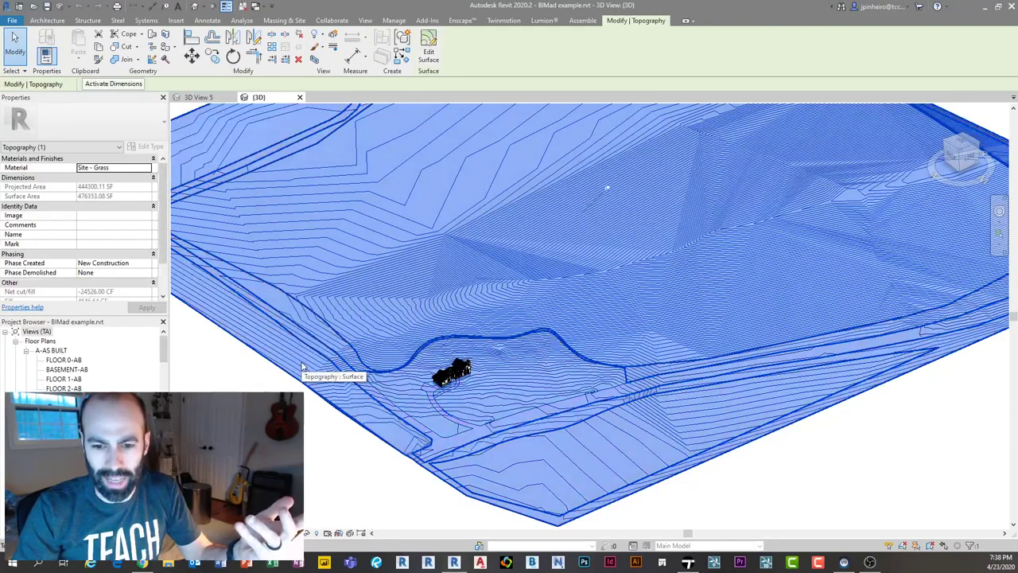
left_click(288, 405)
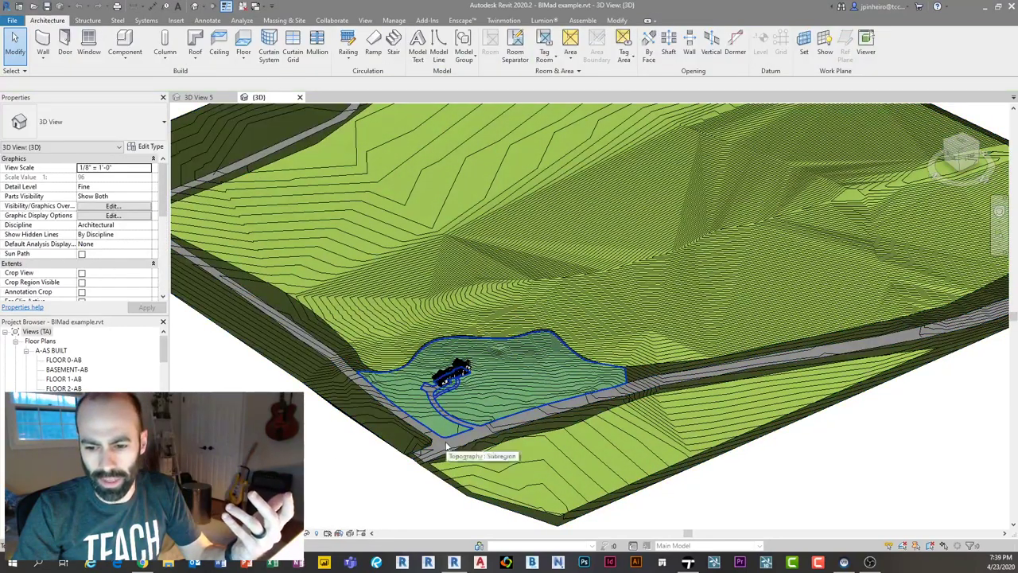
Step: Examine the lawn around the house and the curved walkway leading to the front porch up close
scroll(357, 481, "up", 8)
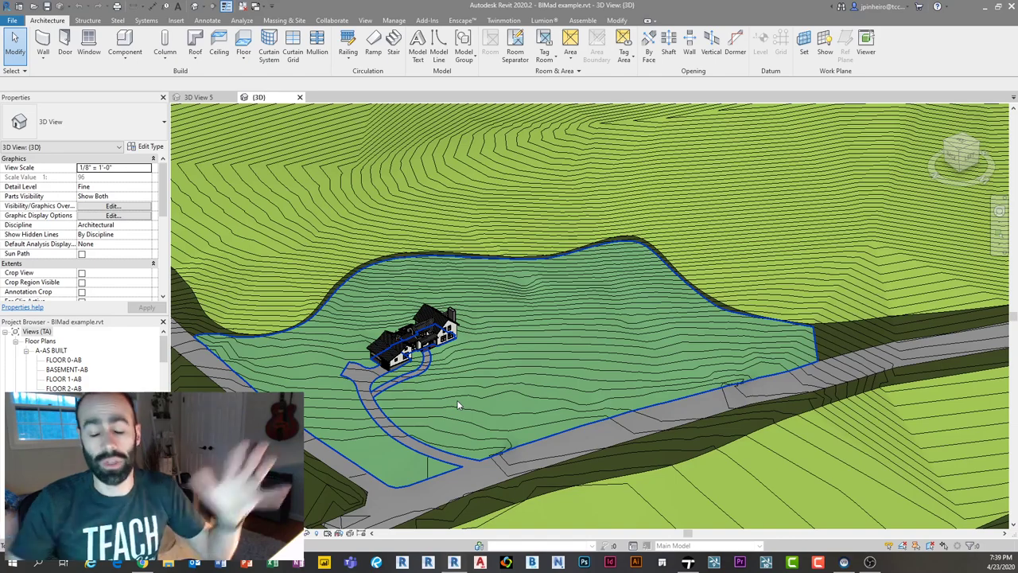
middle_click_drag(457, 399, 457, 379, "shift")
scroll(457, 379, "up", 6)
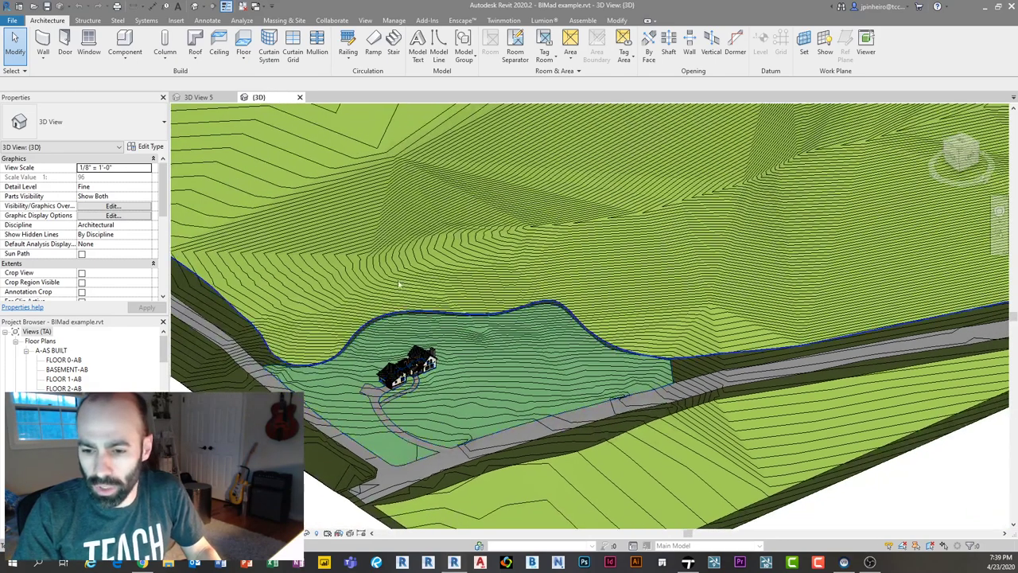
scroll(410, 375, "up", 8)
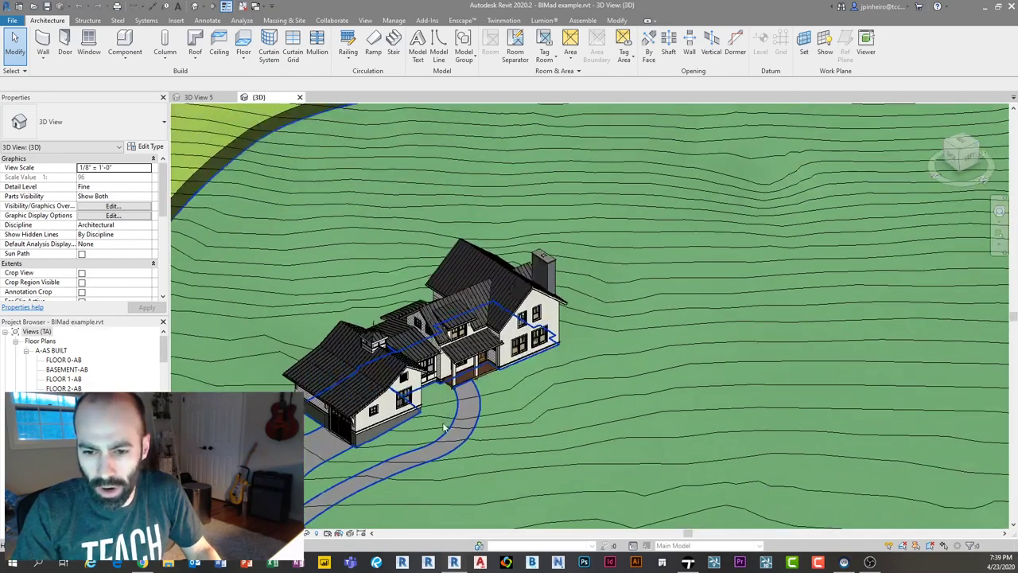
scroll(465, 396, "down", 5)
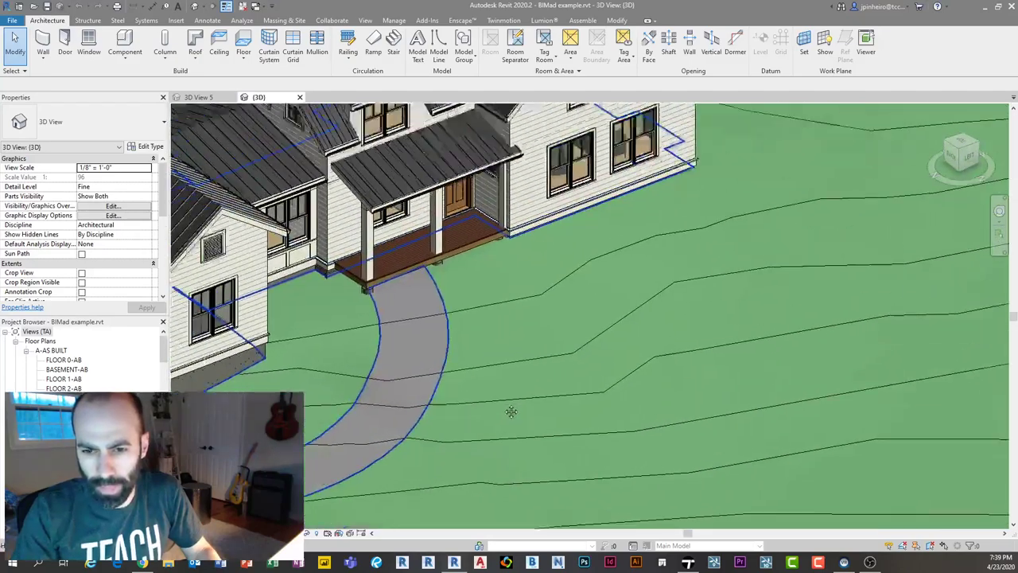
Step: Inspect the roof over the front porch and its properties, and clear the selection
scroll(443, 212, "up", 6)
left_click(422, 249)
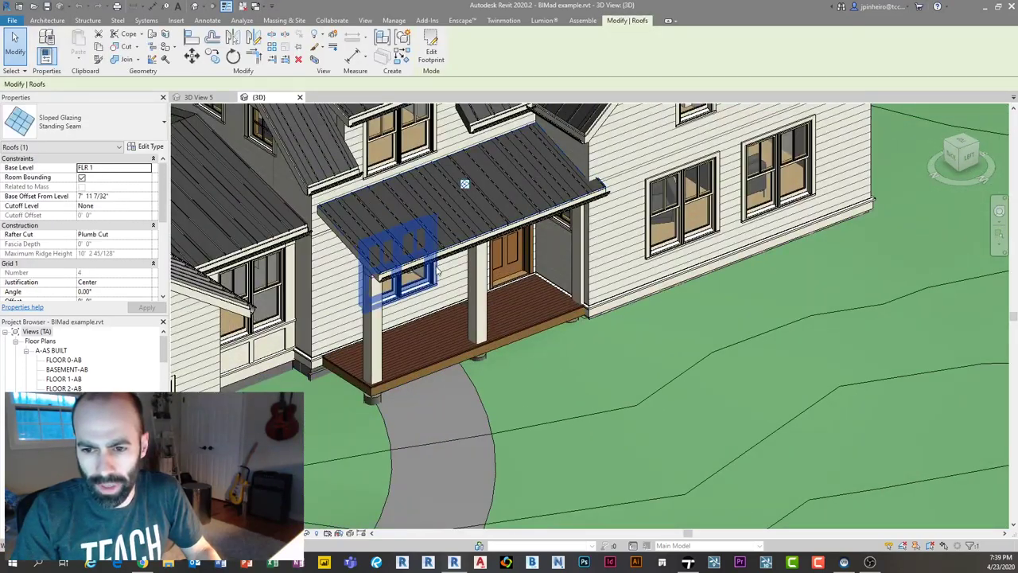
scroll(459, 321, "up", 1)
middle_click_drag(459, 321, 471, 350)
key("Escape")
Step: Examine the standing seams on the dormer, porch and main roofs of the house up close
scroll(458, 336, "down", 2)
middle_click_drag(458, 312, 465, 423)
scroll(413, 194, "up", 3)
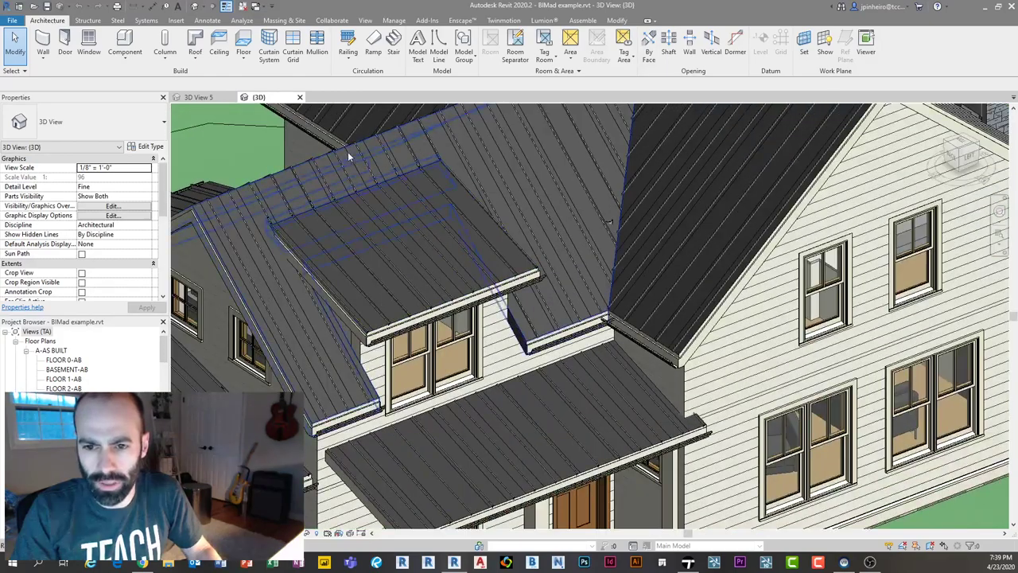
scroll(348, 157, "up", 4)
scroll(368, 210, "down", 6)
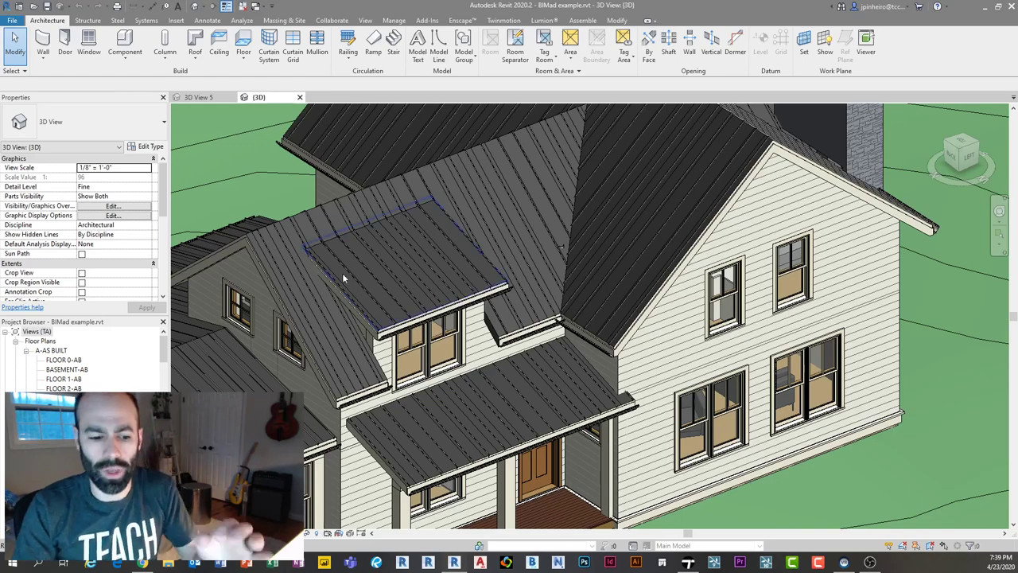
scroll(314, 278, "down", 1)
scroll(275, 238, "up", 1)
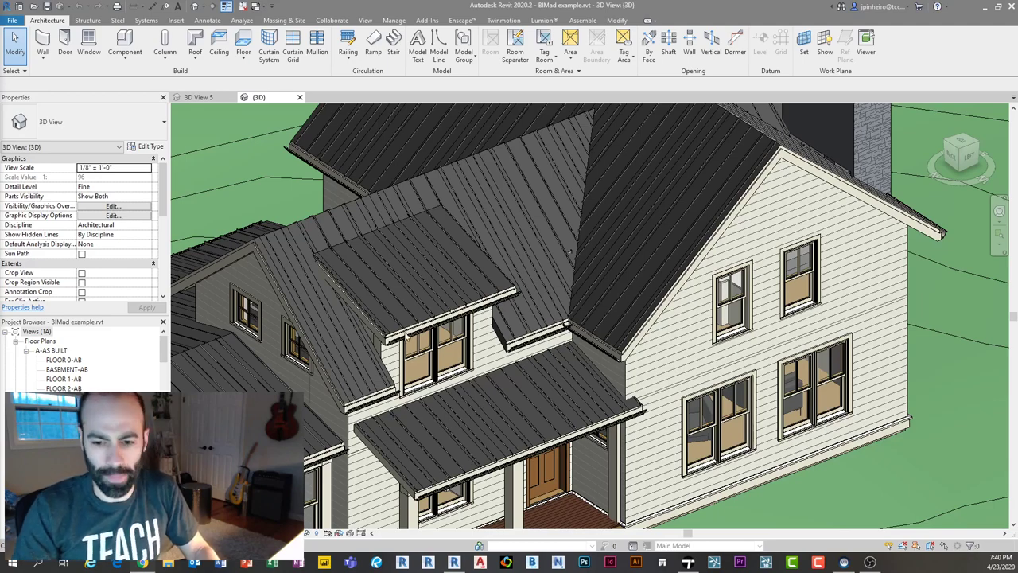
scroll(382, 255, "down", 3)
scroll(382, 250, "up", 4)
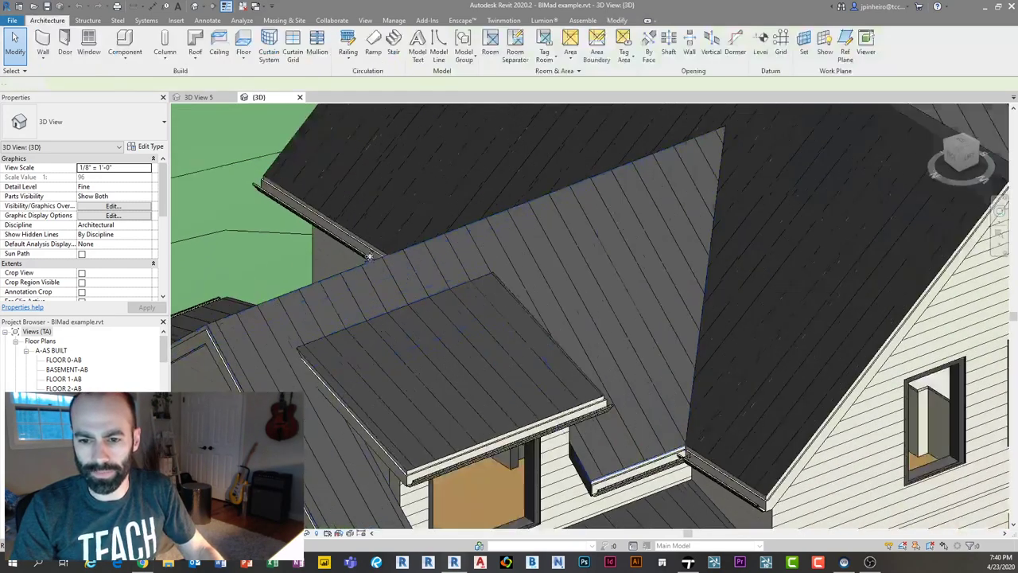
Step: Select all visible instances of the Ex'g Wood Rafter 4" - metal roof type, starting from the gable roof behind the dormer
left_click(211, 327)
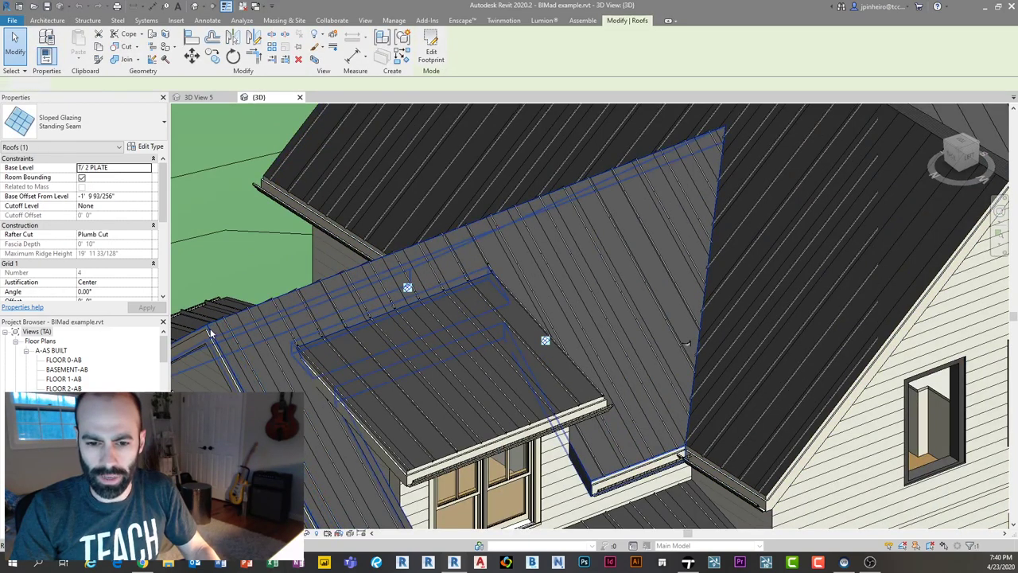
left_click(210, 328)
right_click(209, 329)
mouse_move(330, 179)
left_click(378, 178)
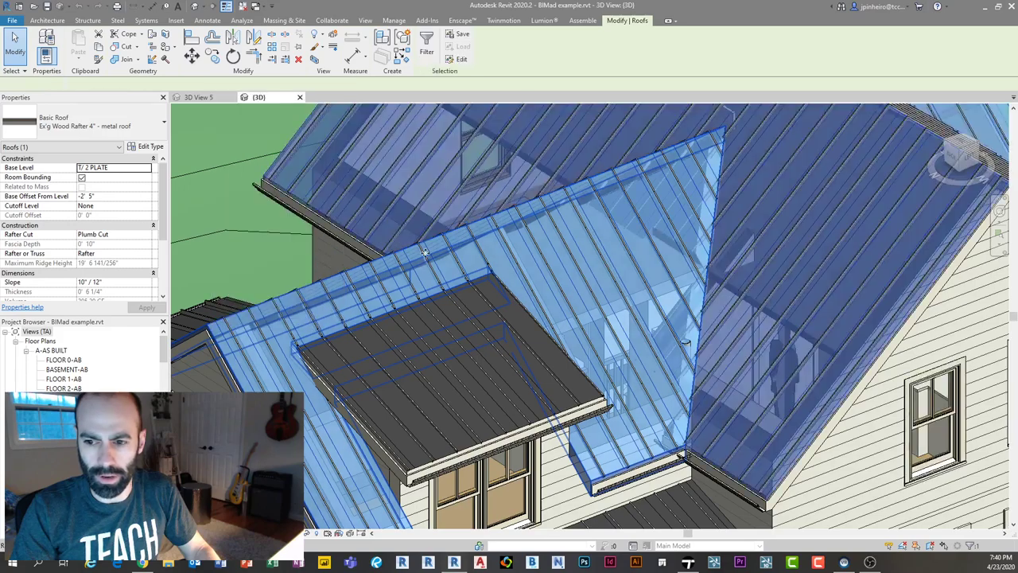
Step: Copy the selected metal roofs and paste them aligned to the same place
scroll(458, 281, "down", 5)
scroll(458, 281, "up", 3)
scroll(525, 362, "down", 2)
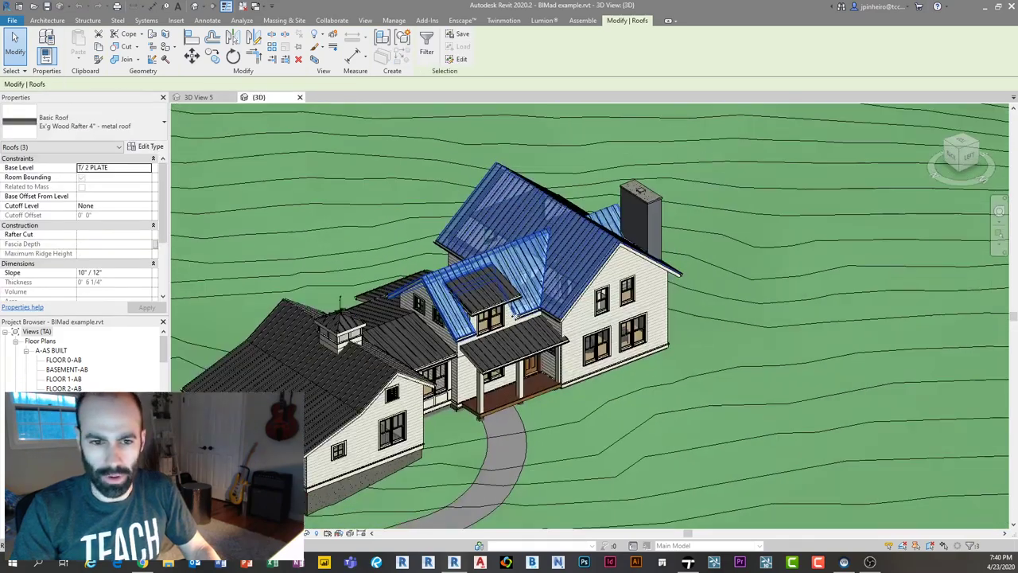
middle_click_drag(528, 360, 500, 374)
scroll(569, 231, "up", 3)
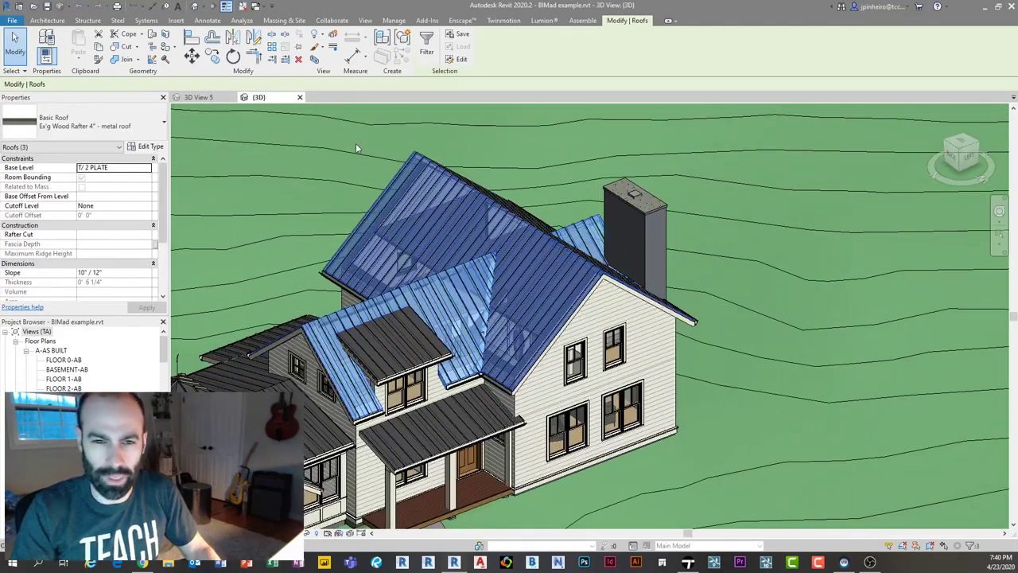
left_click(98, 49)
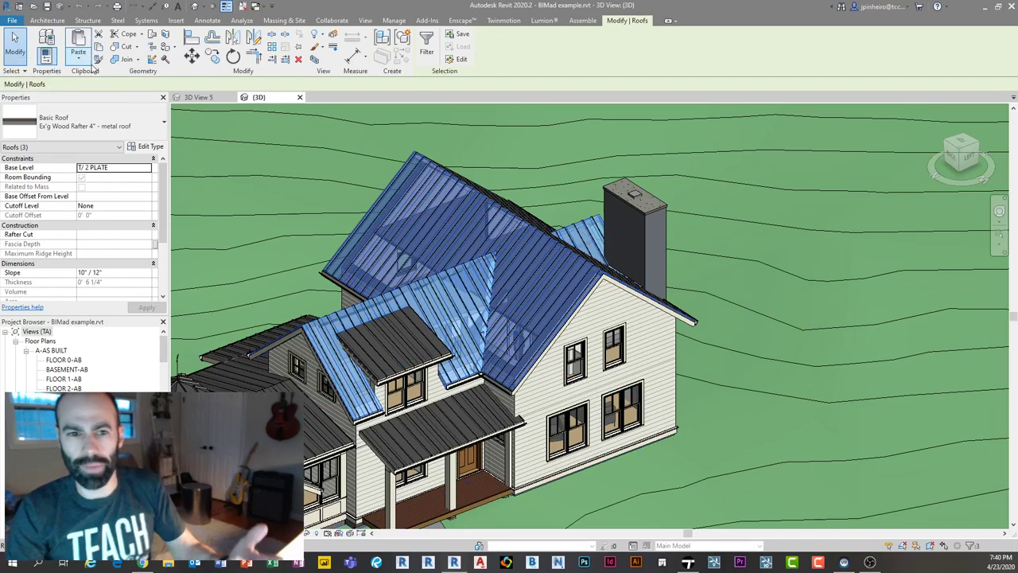
left_click(78, 54)
left_click(66, 163)
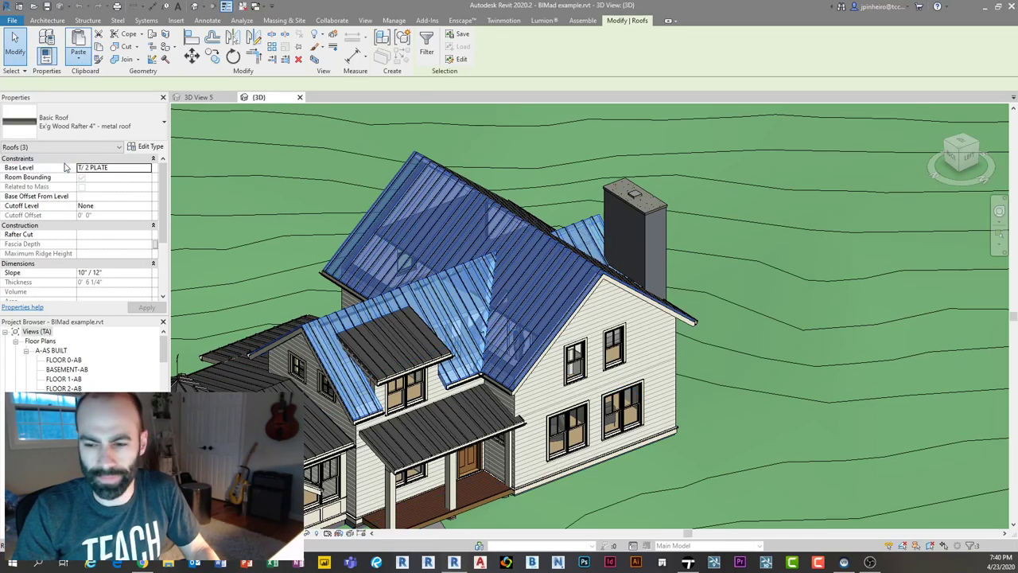
Step: Change the pasted roofs to the Sloped Glazing type Standing Seam
left_click(88, 120)
scroll(87, 254, "down", 5)
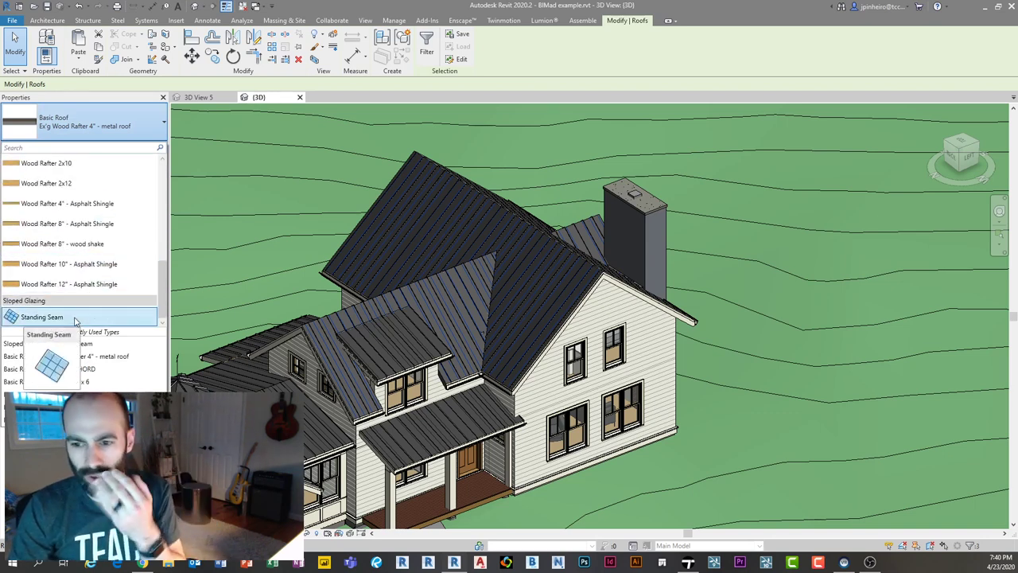
left_click(75, 317)
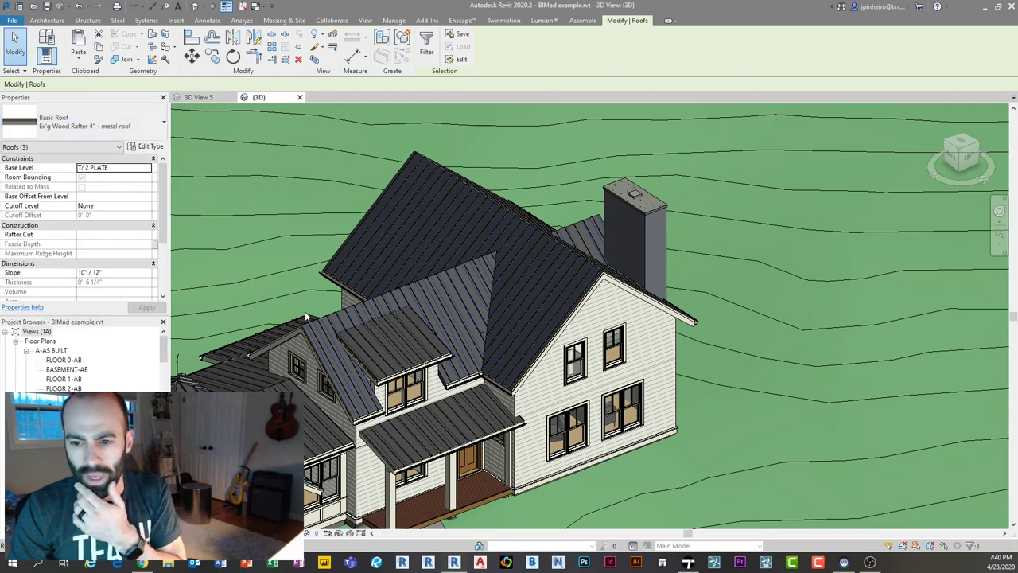
scroll(400, 284, "down", 1)
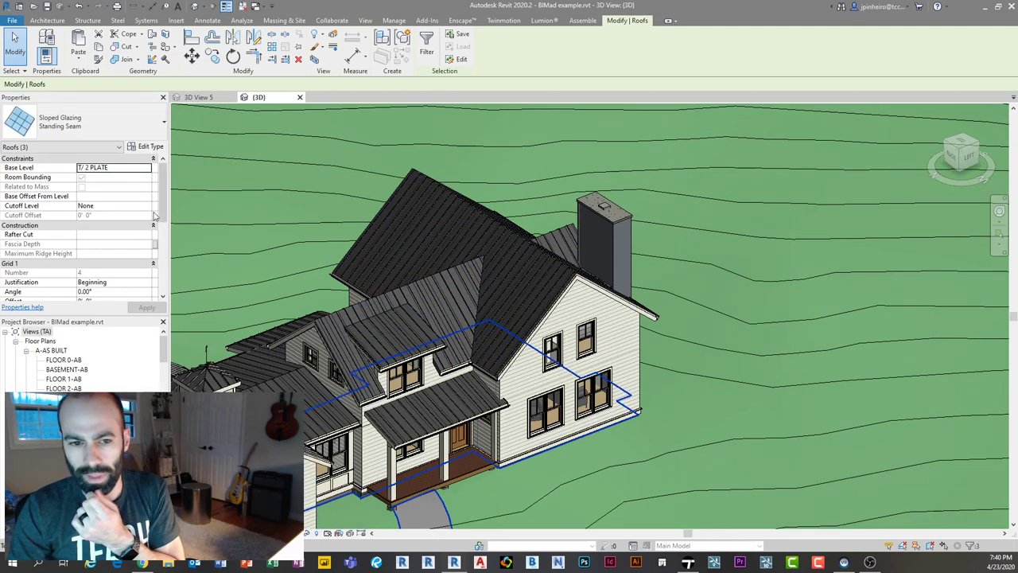
Step: Check the Standing Seam type properties without changes, and temporarily isolate the selected roofs to view their mullions
left_click(146, 147)
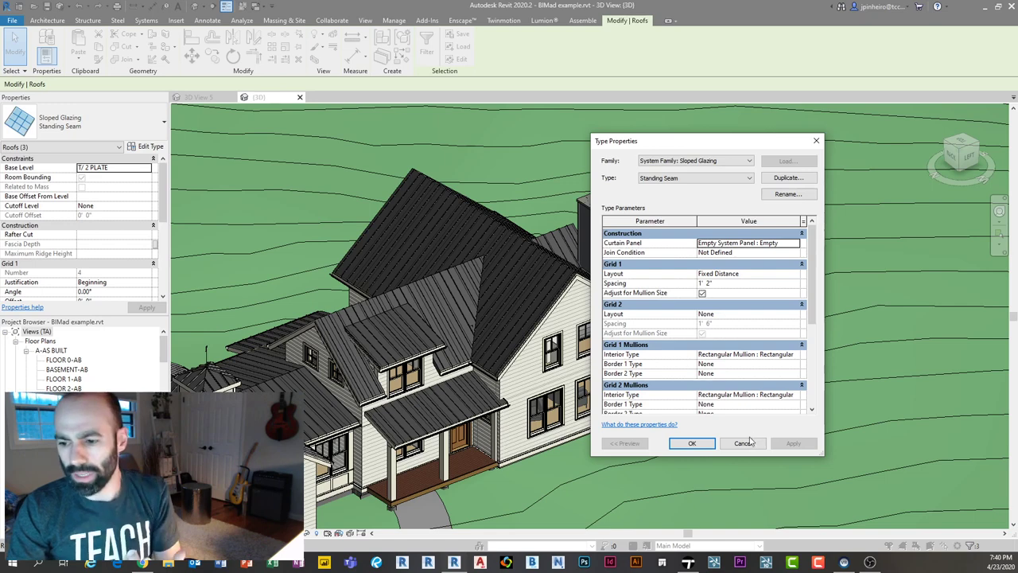
left_click(744, 443)
key("h")
key("i")
middle_click_drag(584, 334, 535, 197, "shift")
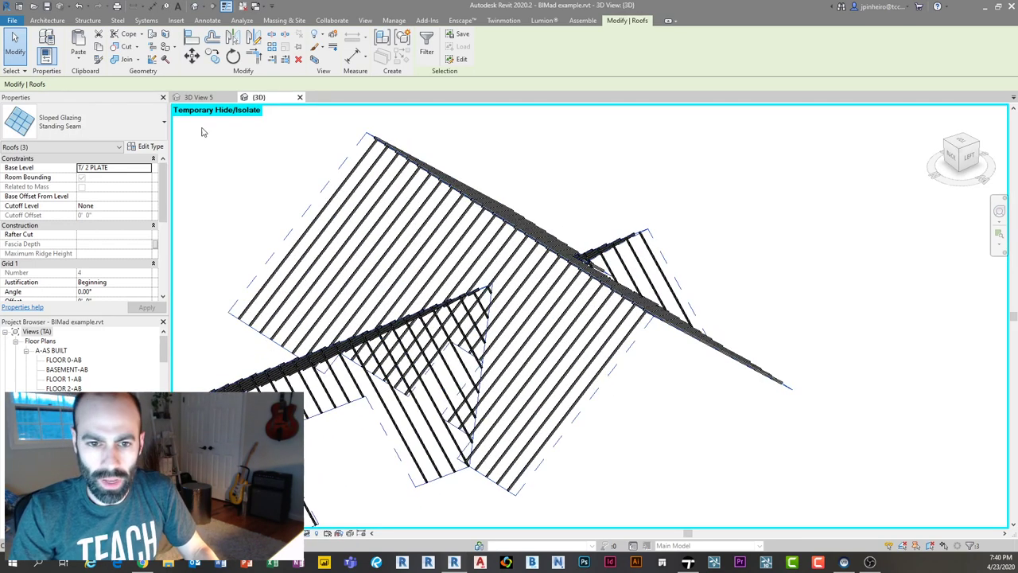
Step: Review the curtain panel, grid layout and mullion settings of the Standing Seam type, cancel, and clear the selection
left_click(146, 147)
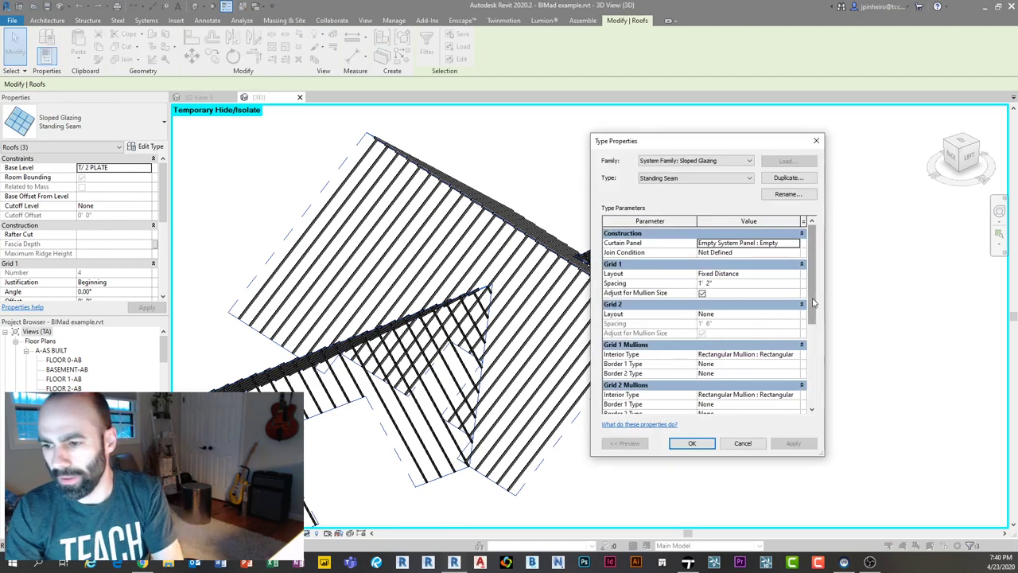
scroll(812, 303, "down", 1)
left_click(788, 241)
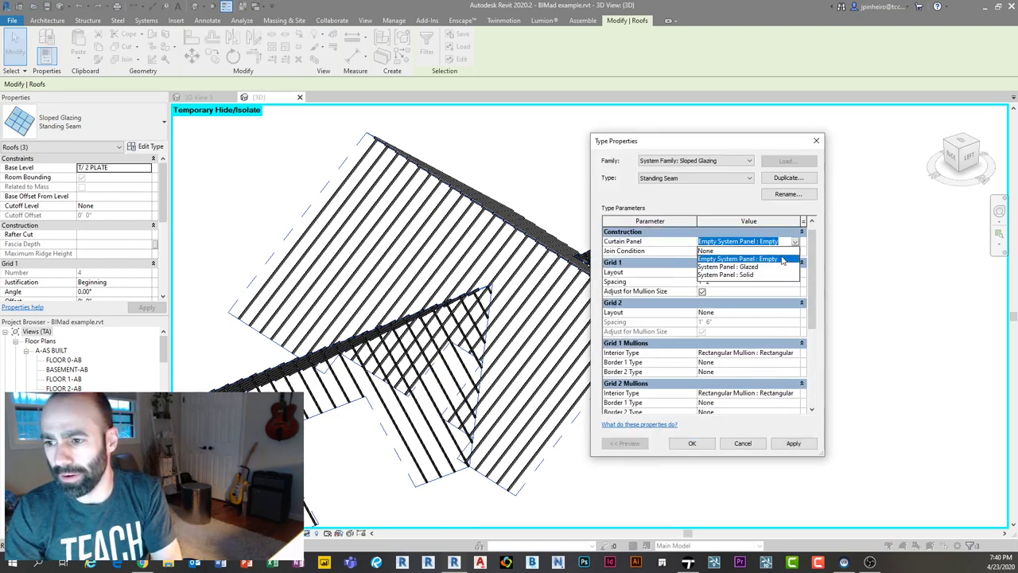
left_click(782, 259)
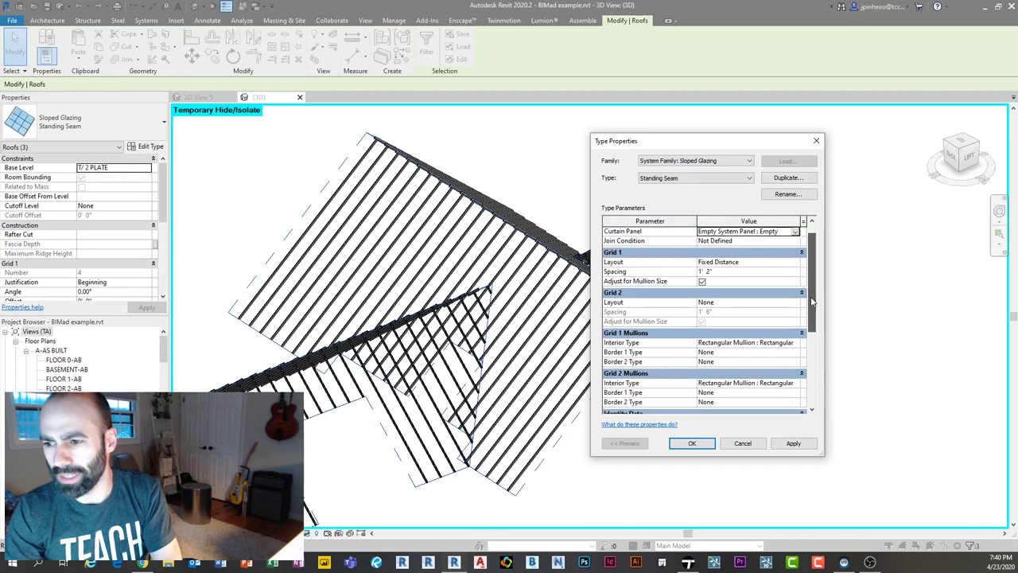
scroll(808, 294, "down", 1)
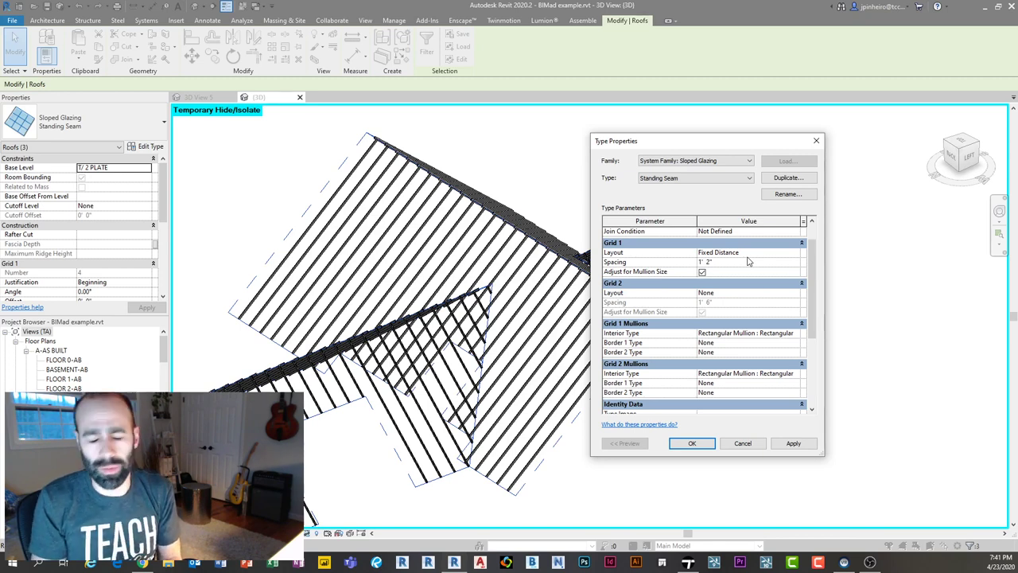
left_click(742, 444)
left_click(739, 453)
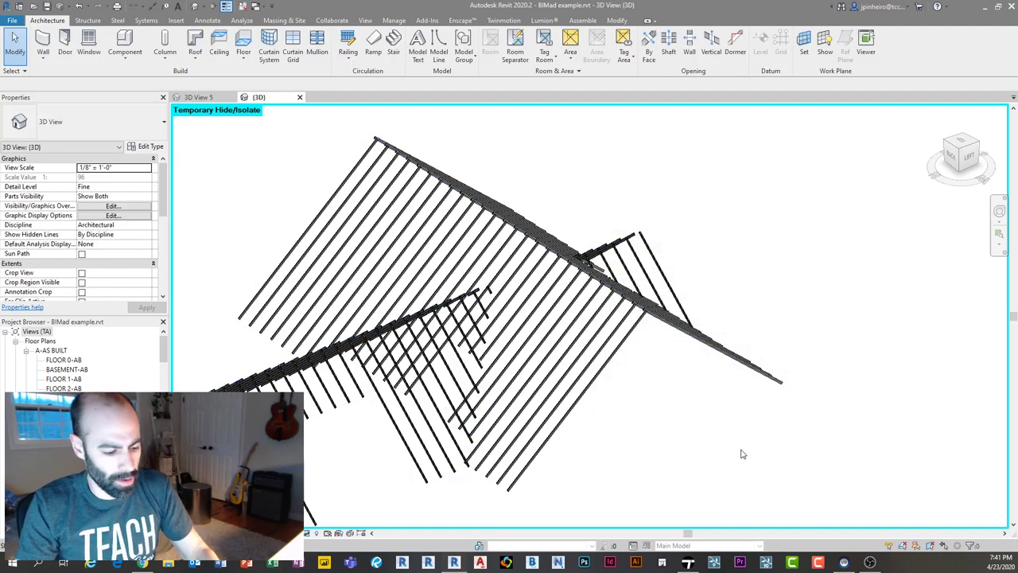
Step: Reset the temporary isolation and look over the complete house with its standing seam roofs
key("h")
key("r")
scroll(699, 422, "down", 4)
middle_click_drag(684, 420, 660, 328)
scroll(604, 350, "up", 3)
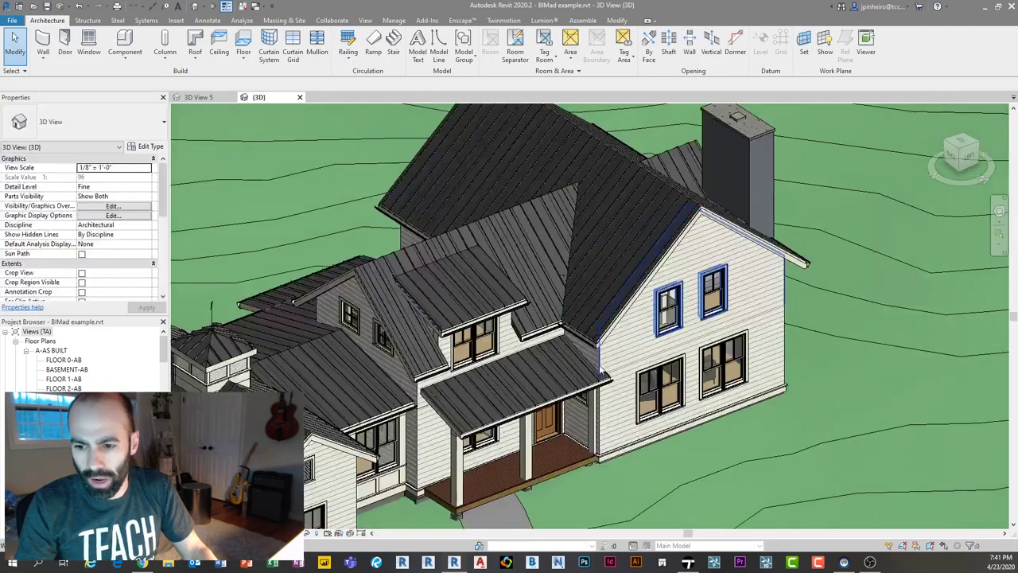
scroll(601, 371, "up", 2)
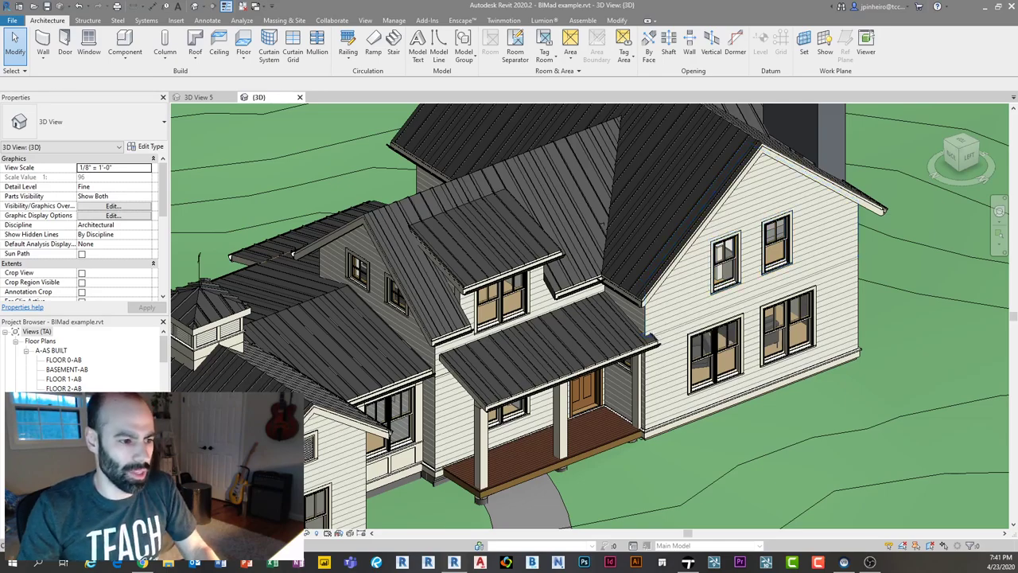
Step: Examine the house within the whole site and the seams of the garage roof up close
scroll(547, 292, "down", 4)
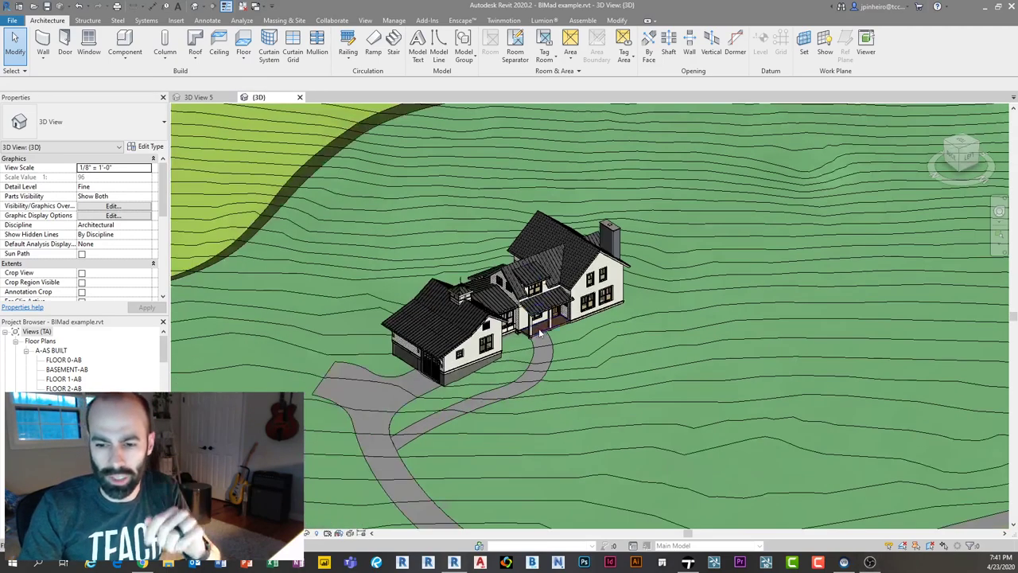
scroll(350, 340, "down", 4)
middle_click_drag(540, 219, 461, 377, "shift")
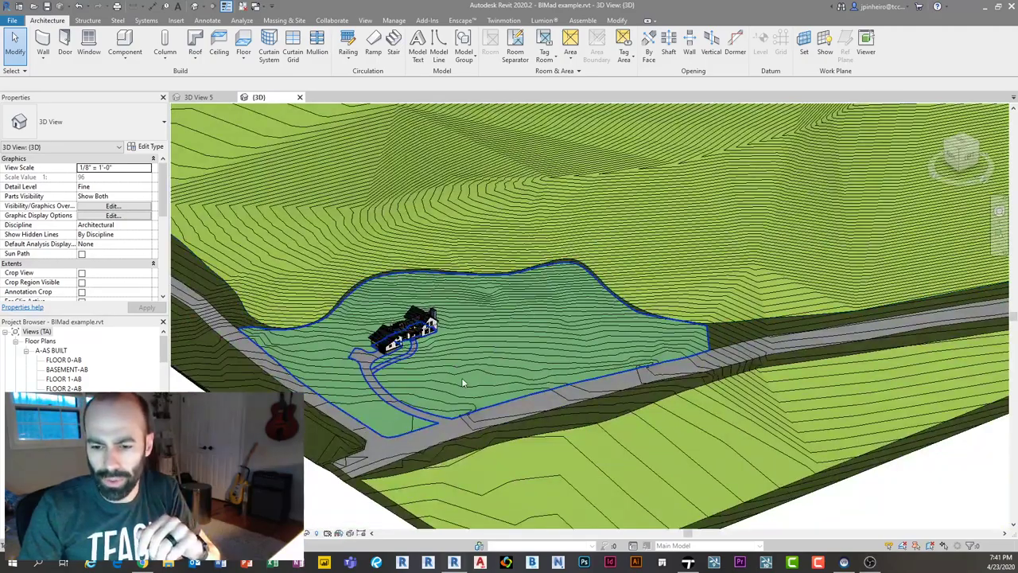
scroll(461, 377, "up", 6)
scroll(410, 352, "up", 8)
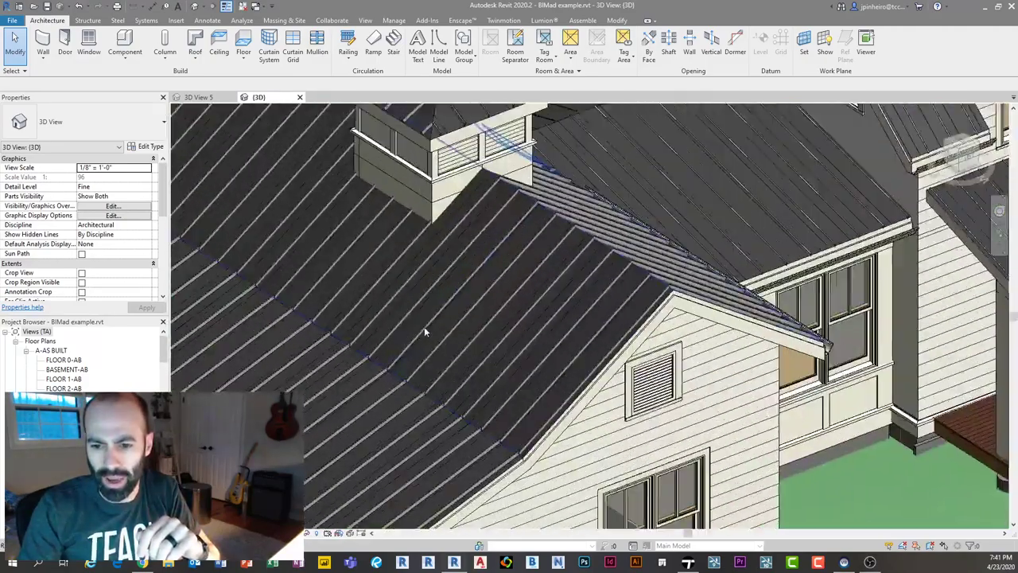
scroll(437, 326, "down", 7)
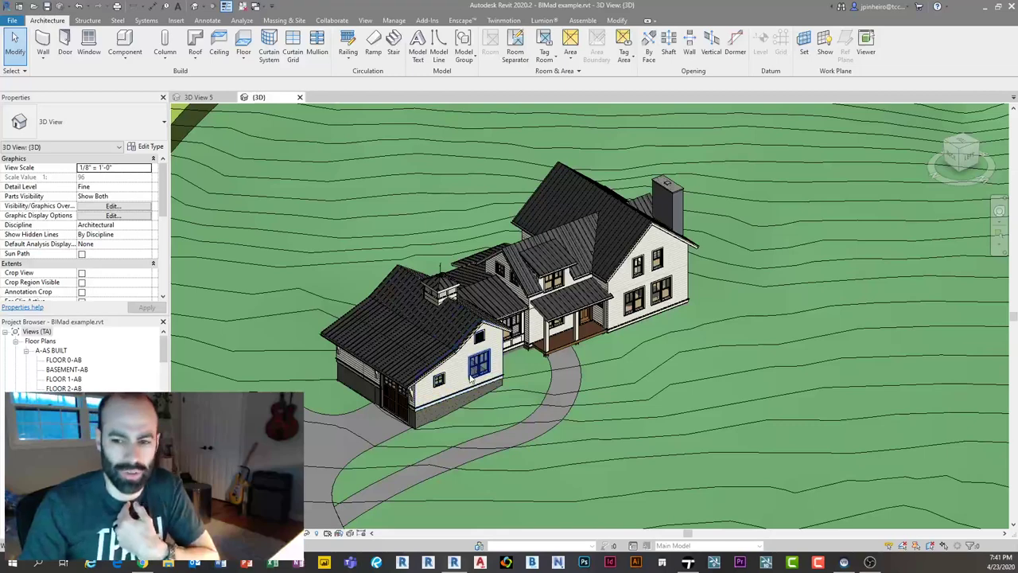
scroll(493, 381, "up", 3)
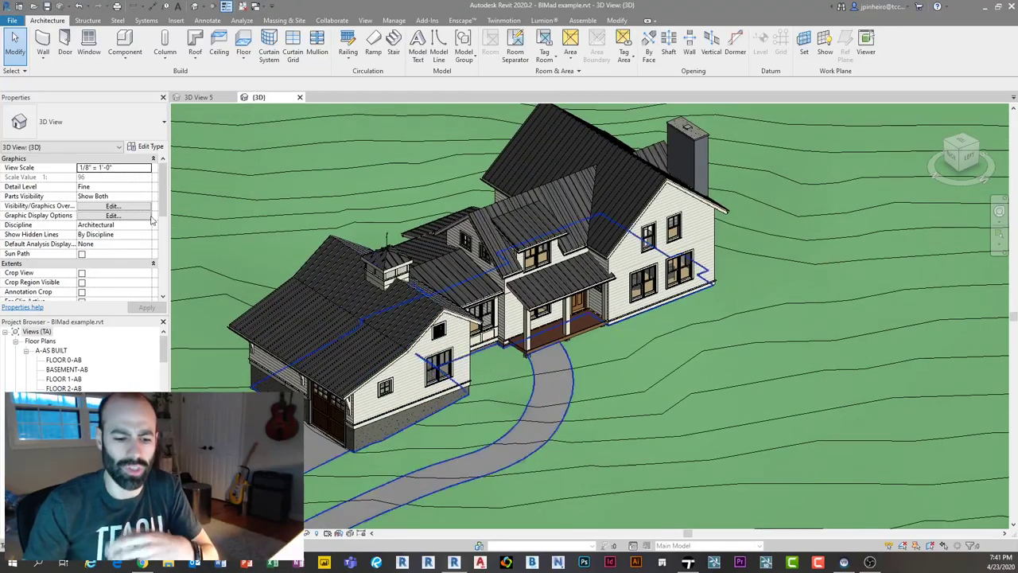
scroll(457, 407, "down", 2)
scroll(456, 419, "up", 3)
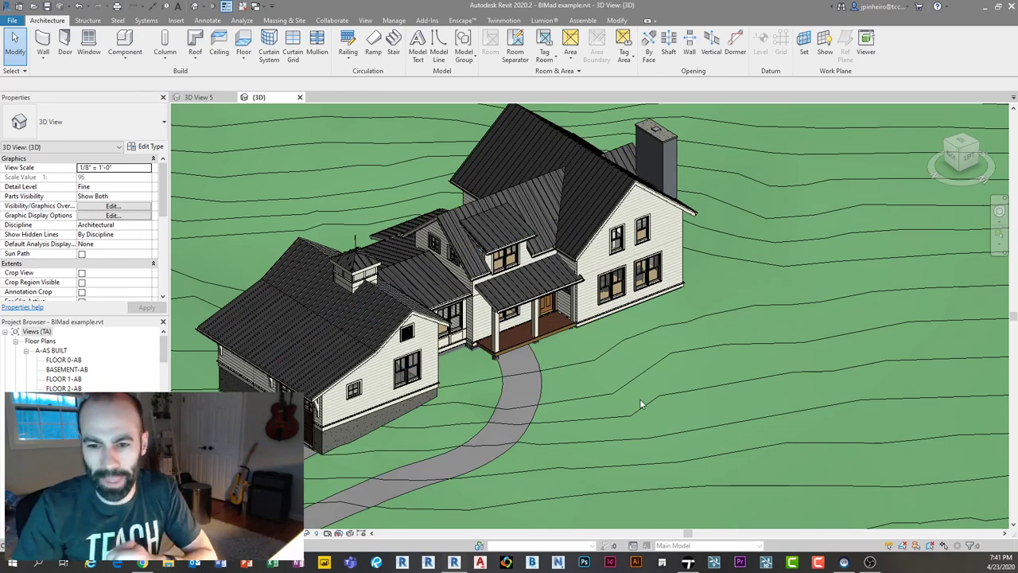
Step: Open the Twinmotion export settings for the whole-site 3D view and review the export, texture, collapse and mesh options
scroll(639, 399, "down", 3)
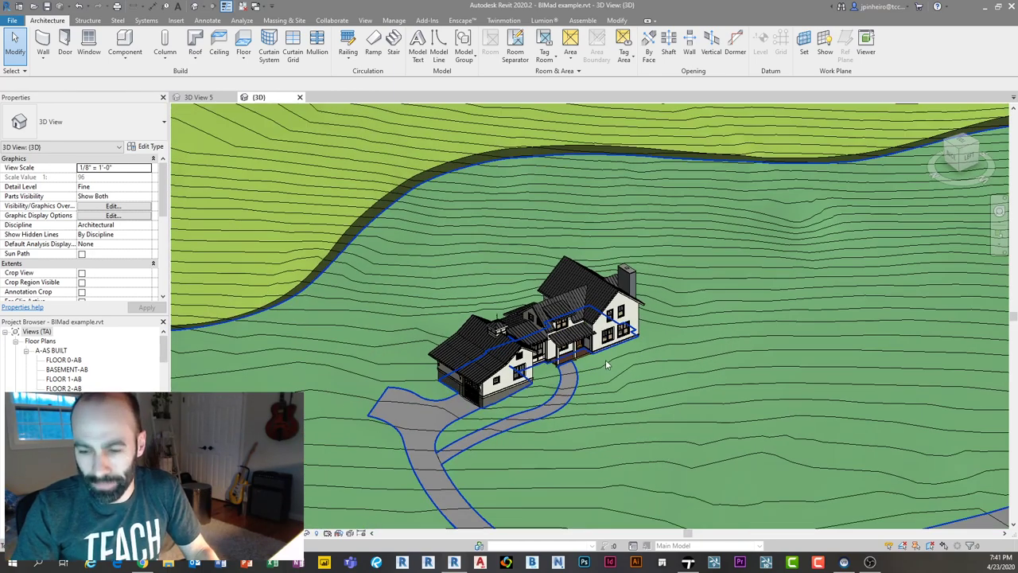
middle_click_drag(606, 364, 589, 329)
scroll(568, 322, "down", 3)
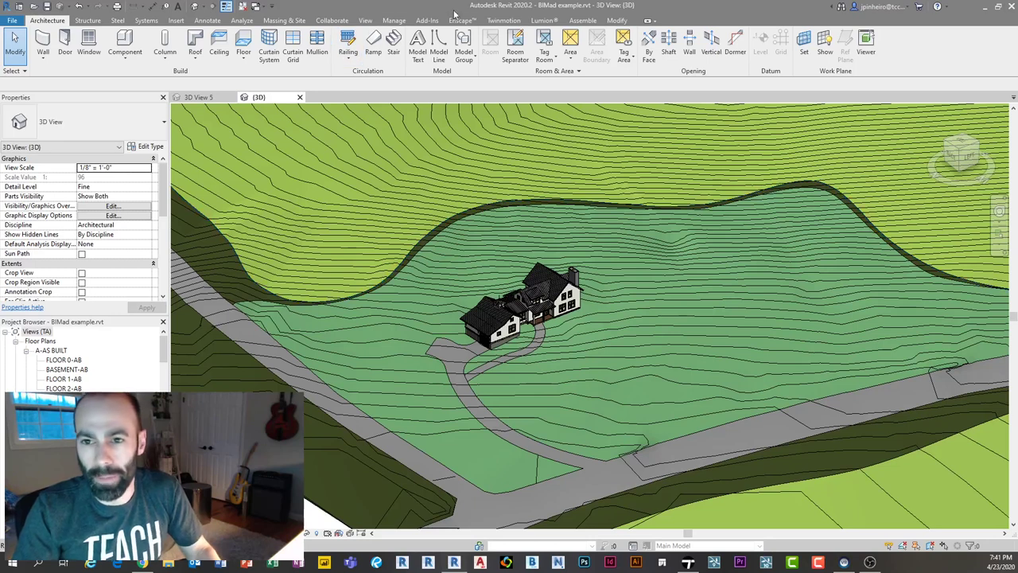
left_click(501, 21)
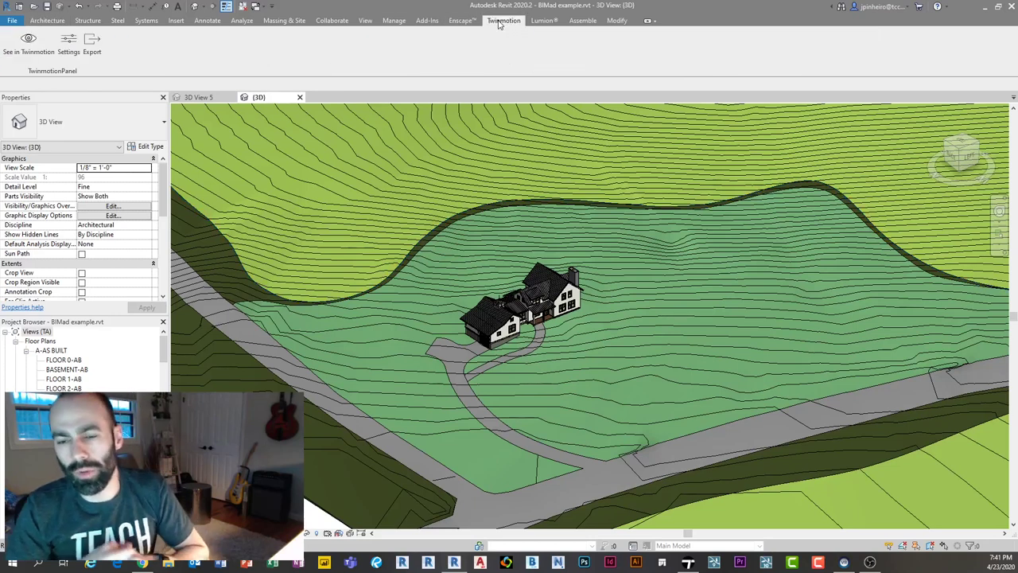
left_click(93, 52)
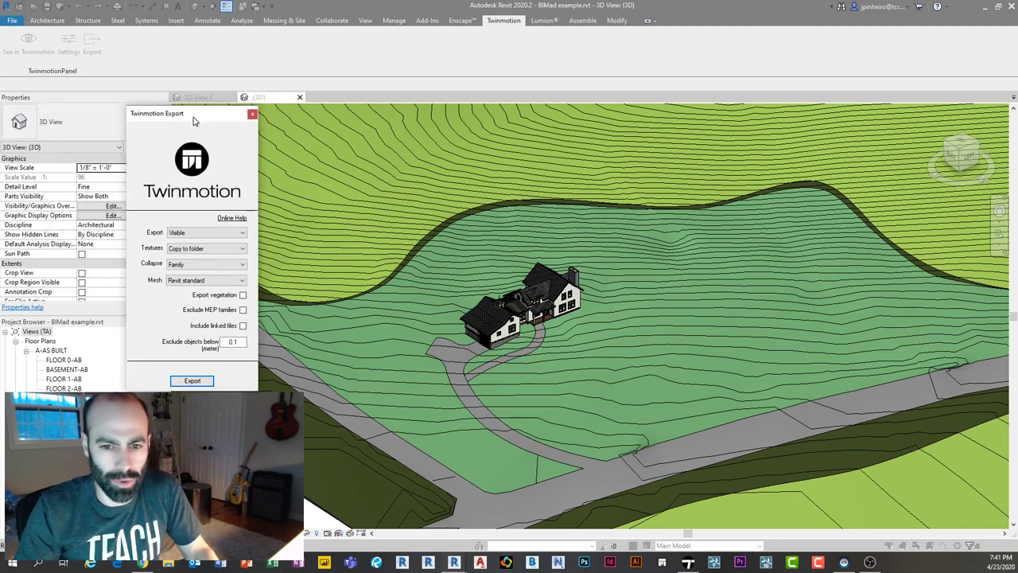
left_click_drag(193, 121, 194, 121)
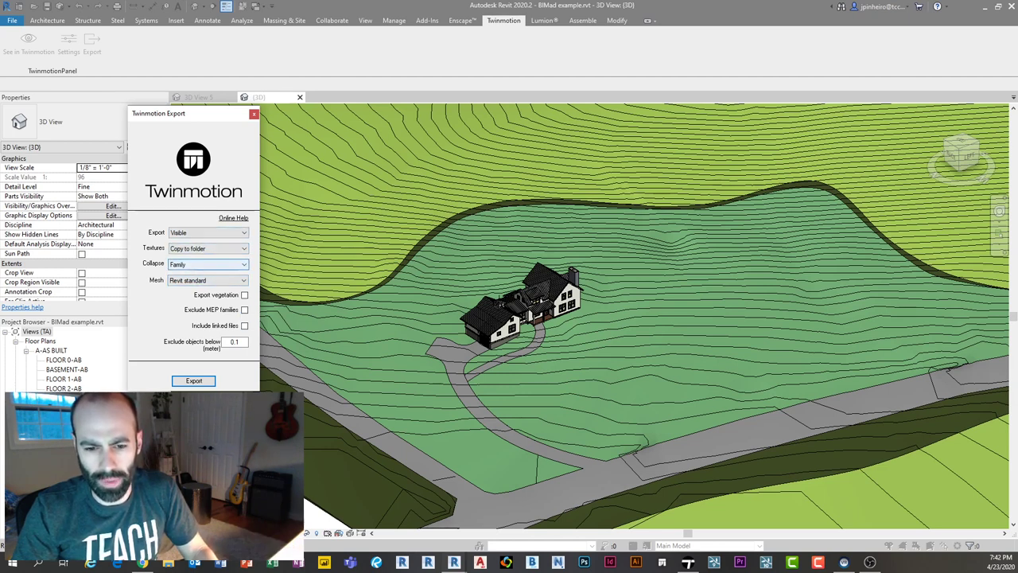
Step: Check the Happy Hour - Live Rendering Scene folder as the FBX save location, then cancel the export and close its settings
left_click(193, 381)
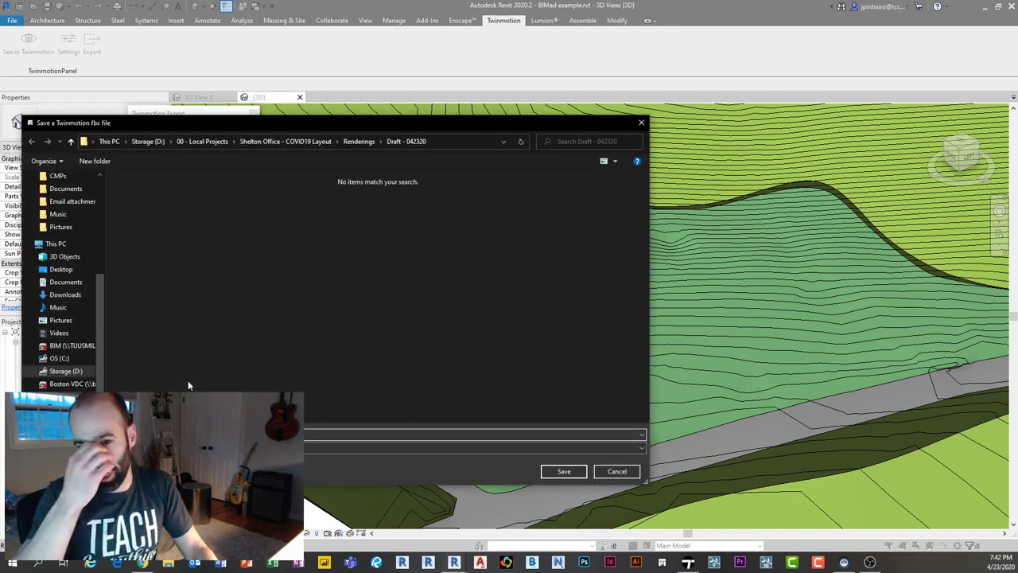
scroll(92, 256, "up", 5)
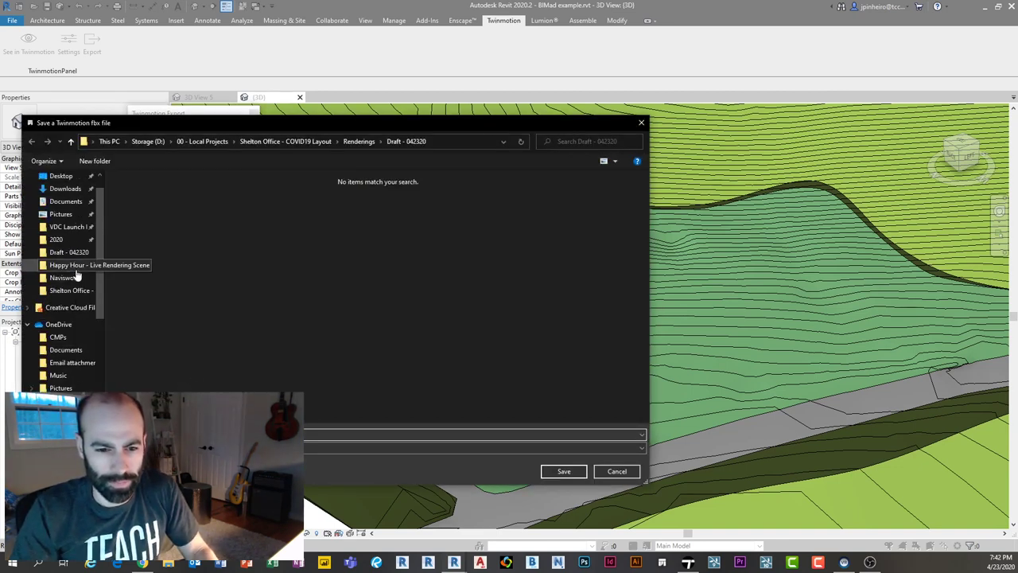
left_click(594, 331)
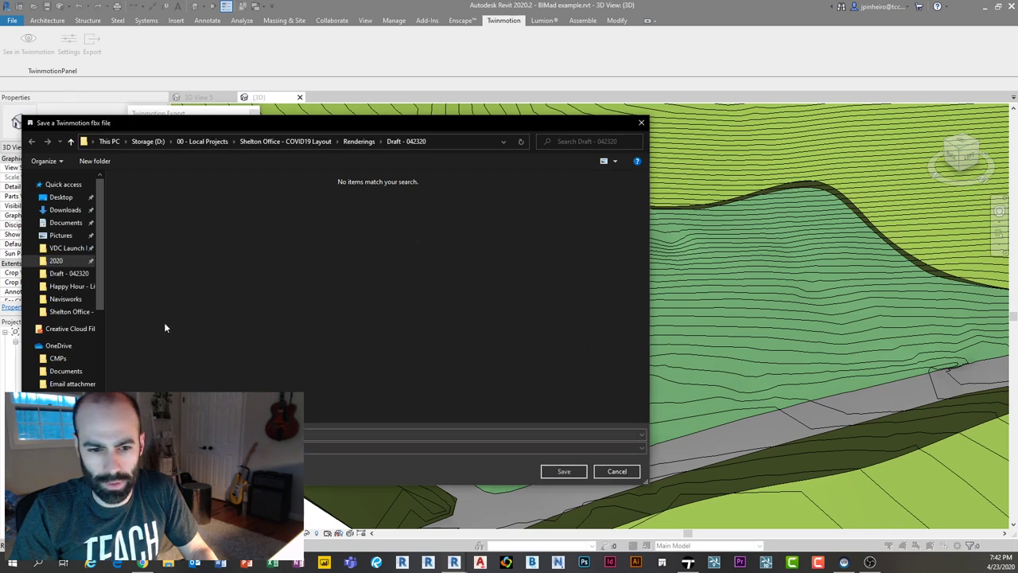
left_click(83, 289)
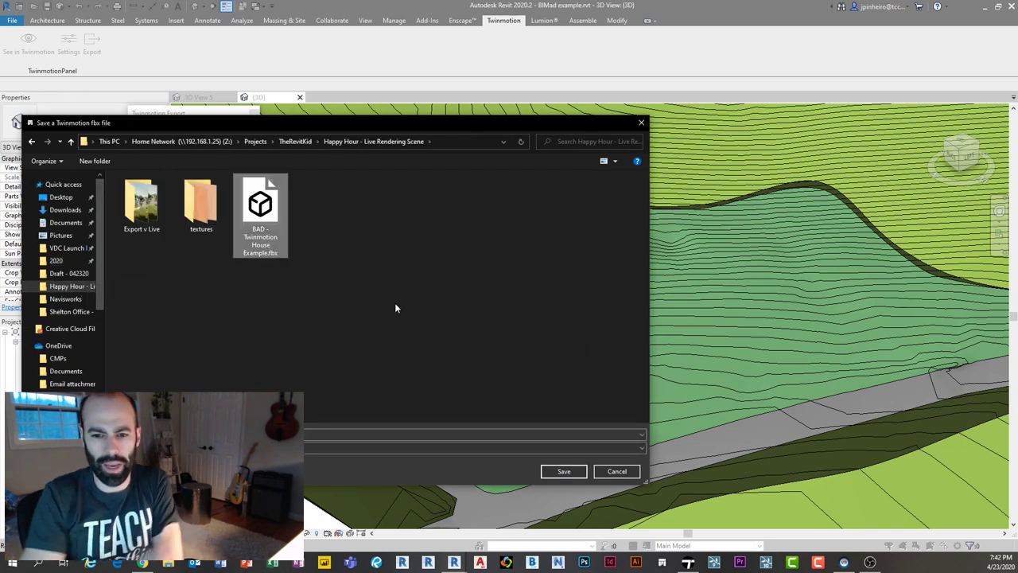
left_click(618, 472)
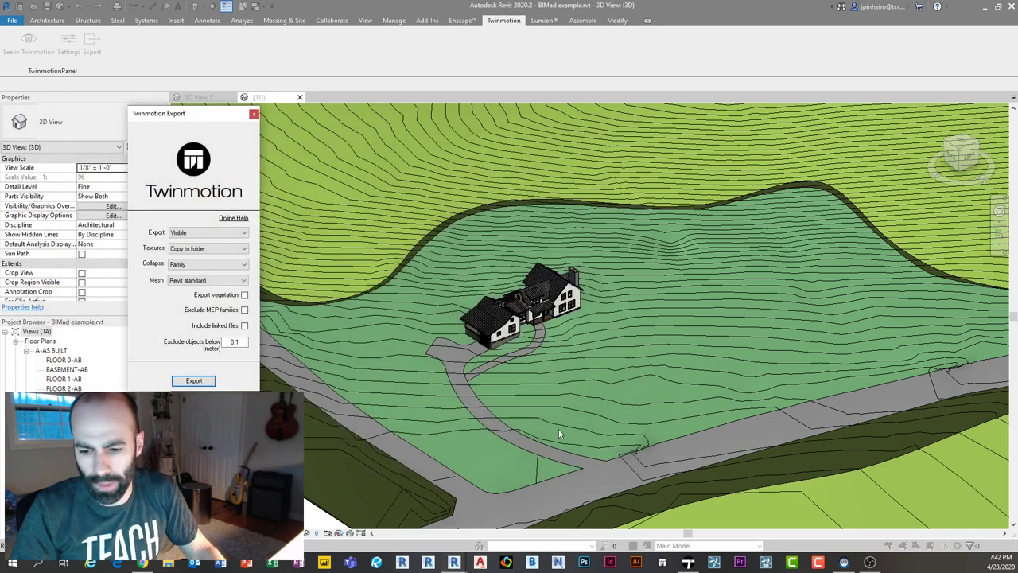
left_click(253, 113)
Step: Switch to Twinmotion and look over the empty new project scene
scroll(207, 425, "down", 2)
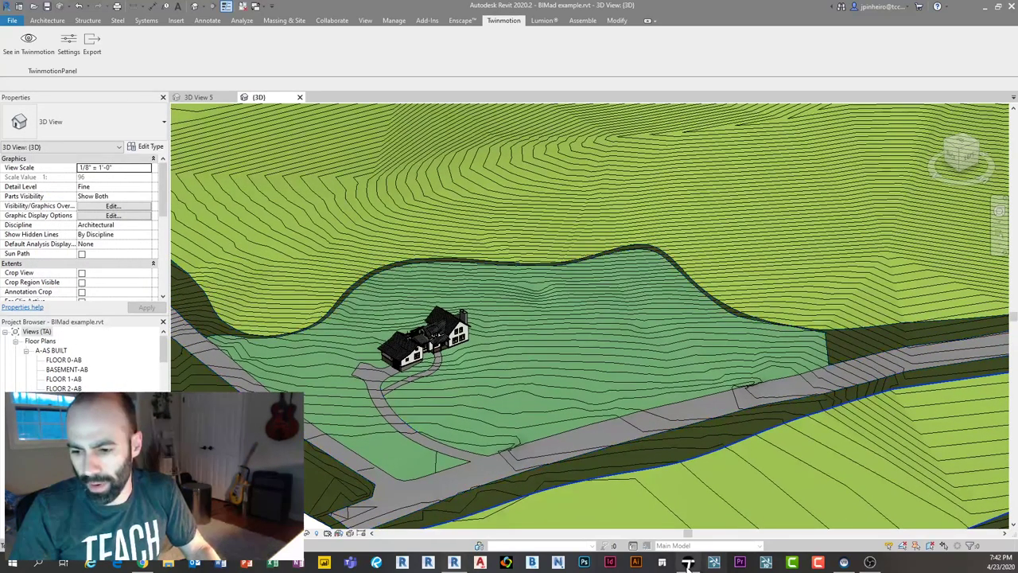
left_click(688, 561)
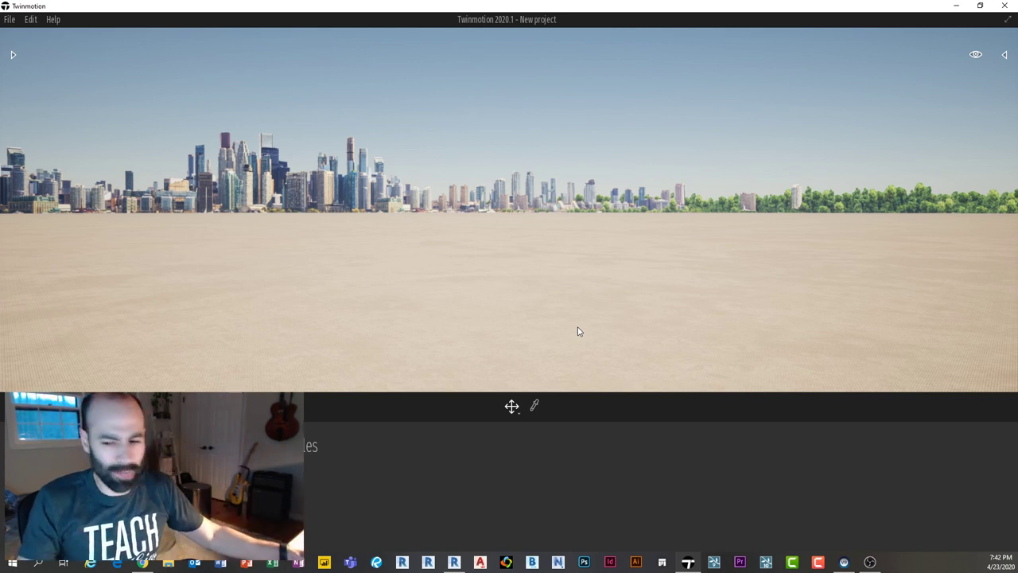
scroll(489, 203, "down", 2)
scroll(450, 227, "down", 5)
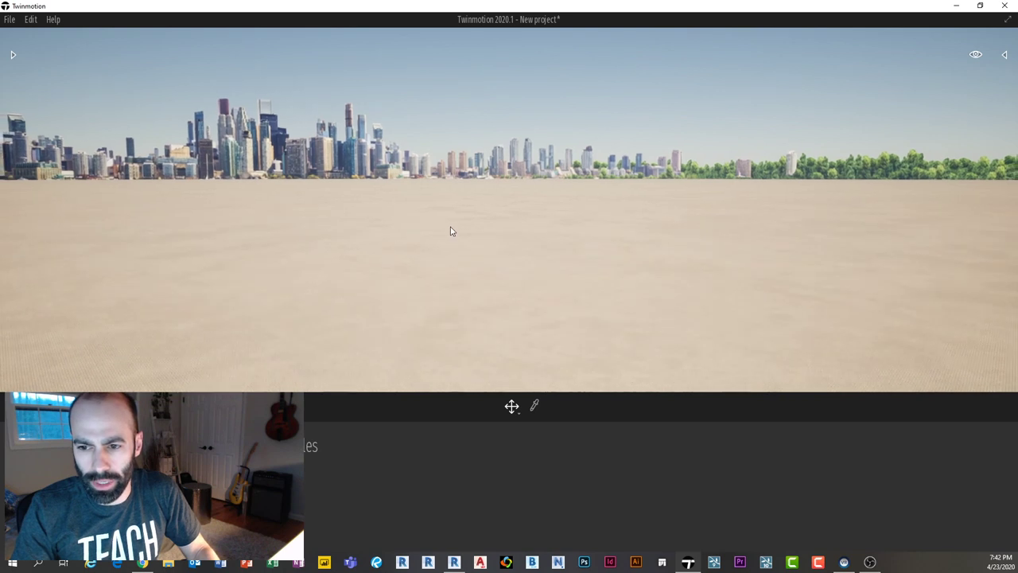
right_click_drag(450, 226, 456, 226)
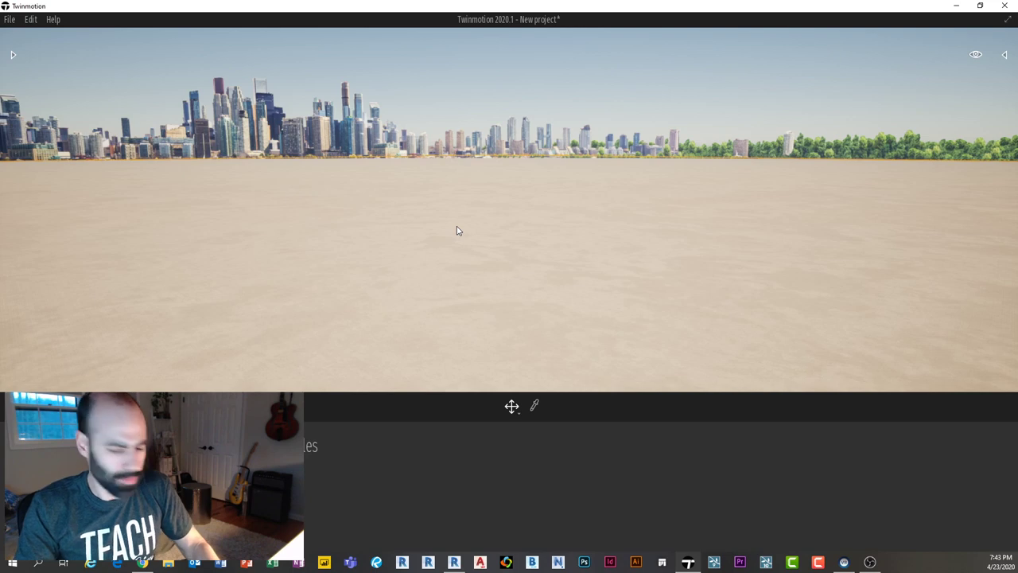
Step: Save the new Twinmotion project on the Desktop as "BAD - Happy Hour House Live"
key("ctrl+s")
left_click(44, 264)
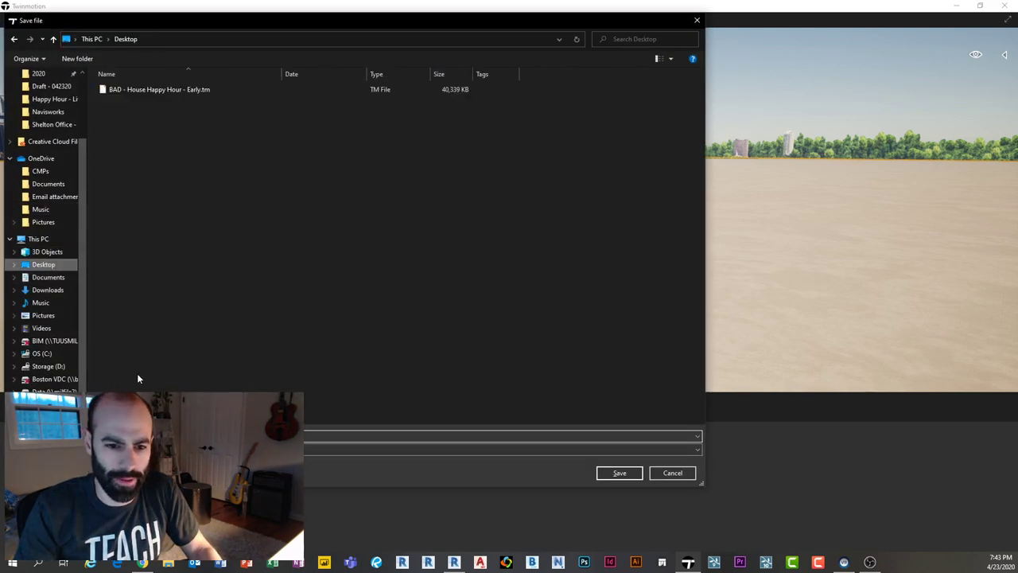
left_click(198, 436)
type("BAD - ")
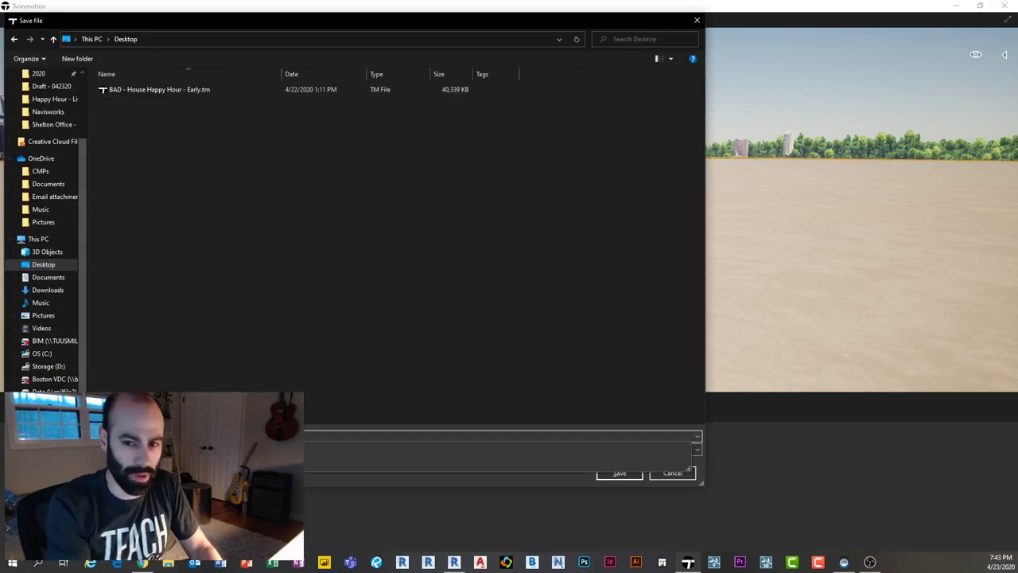
type("H")
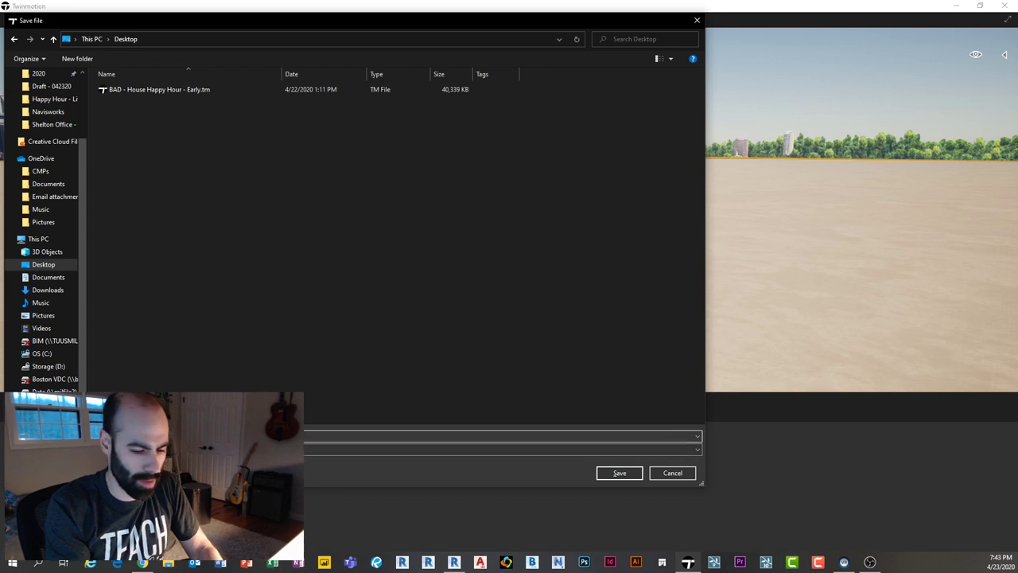
type("appy Hour House Live")
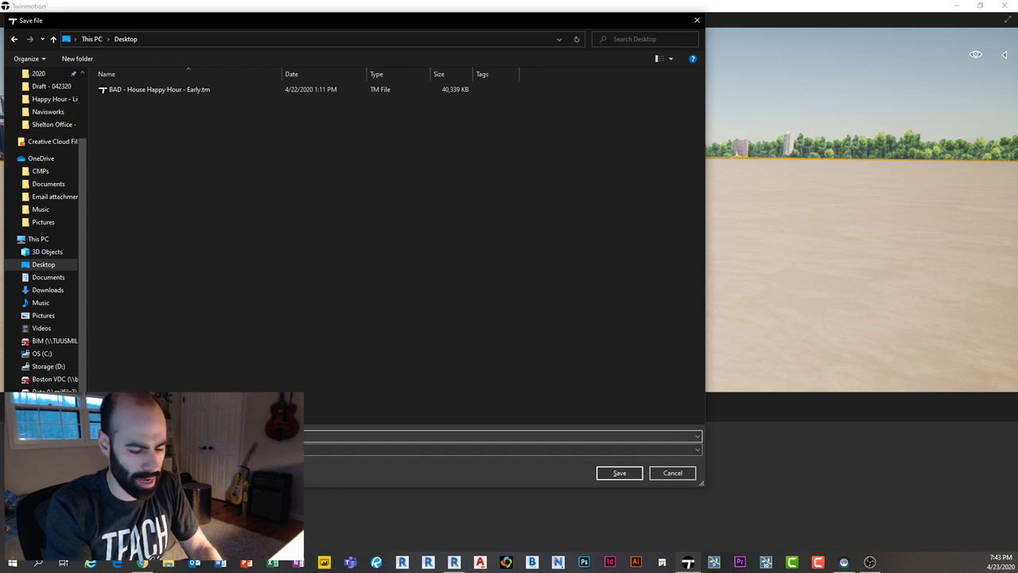
key("Return")
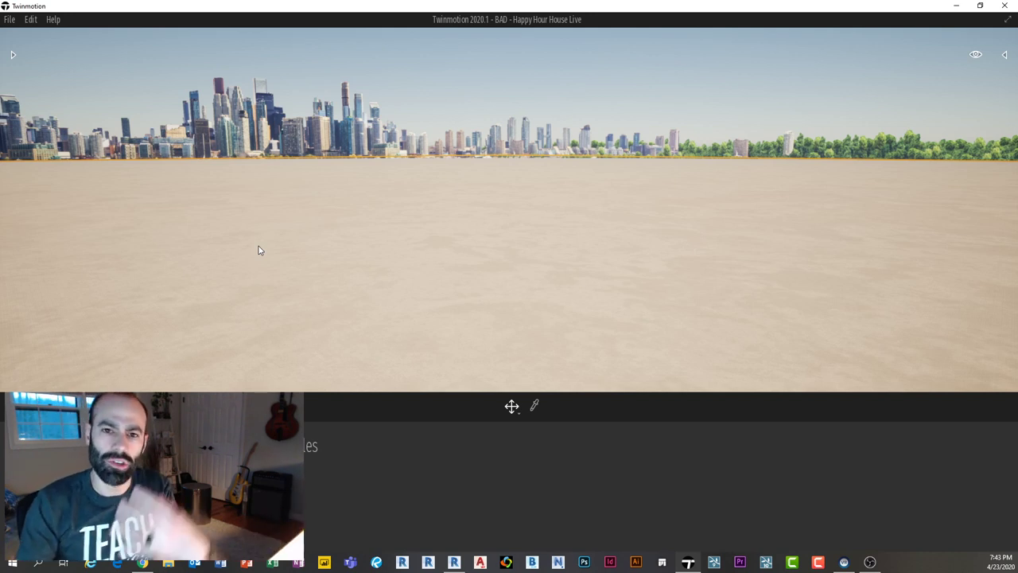
Step: Set the scene's location background picture to Countryside and look at the new horizon
left_click(17, 463)
left_click(17, 486)
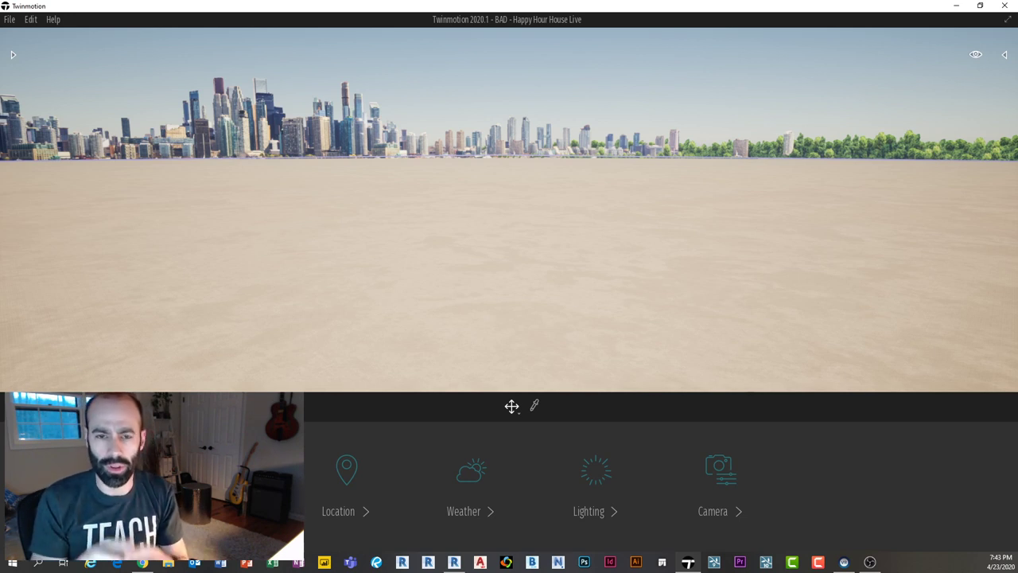
left_click(358, 484)
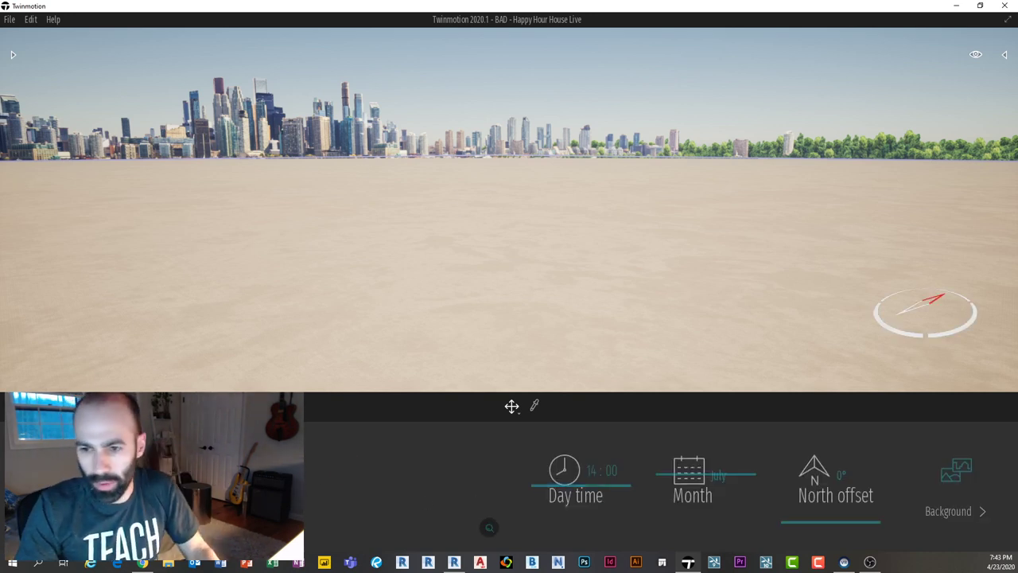
left_click(971, 499)
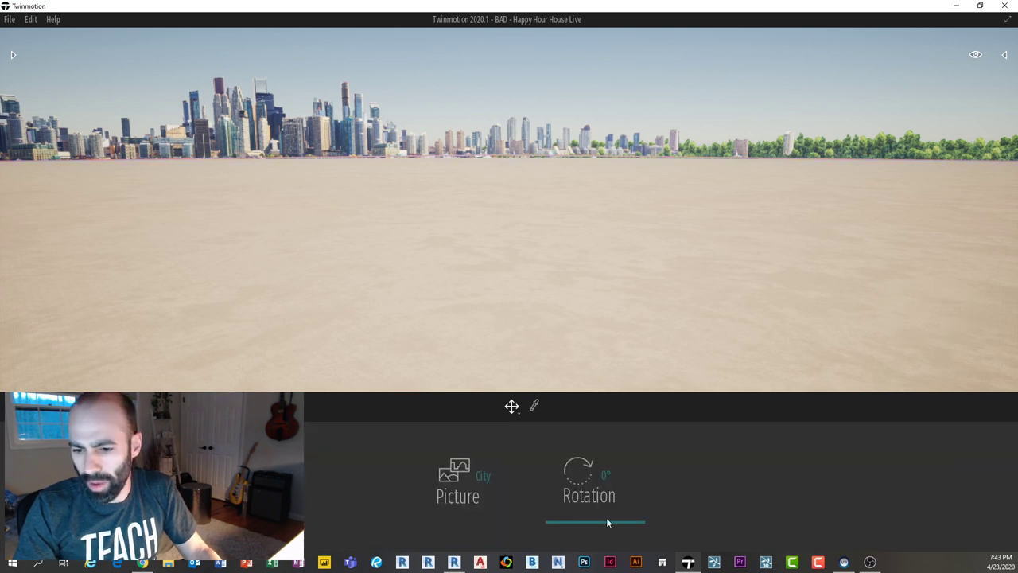
left_click(484, 481)
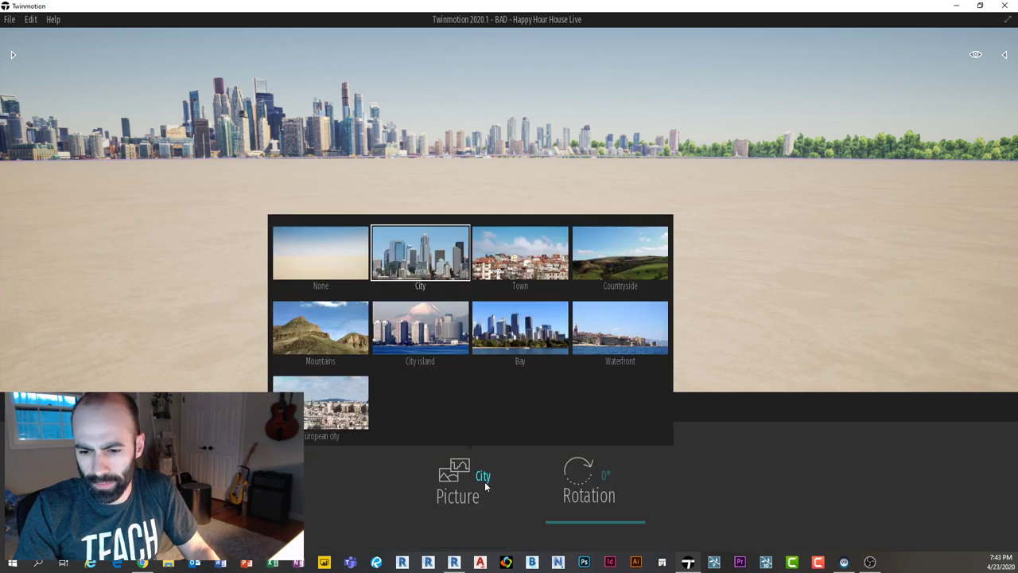
left_click(633, 266)
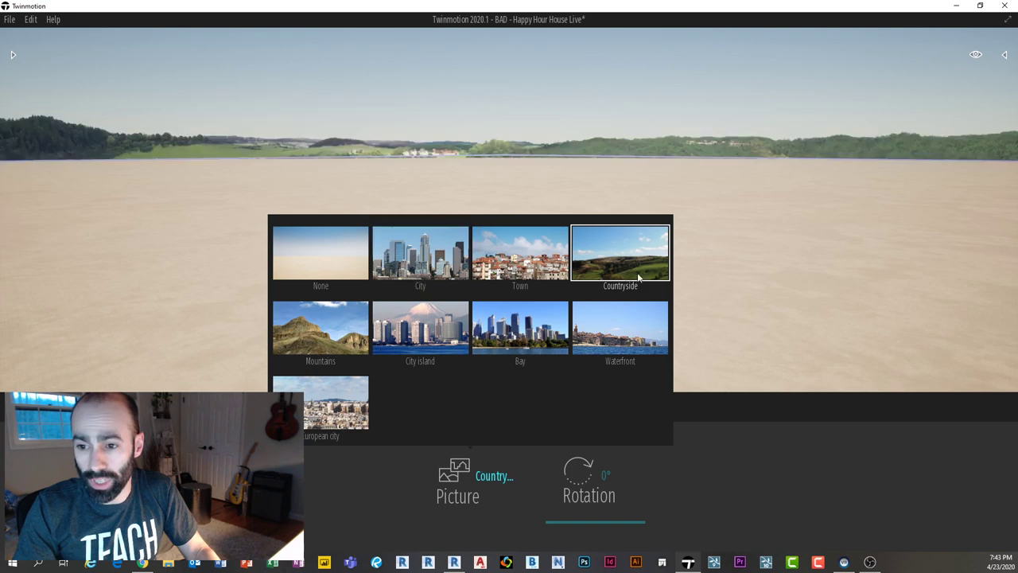
right_click_drag(491, 336, 438, 321)
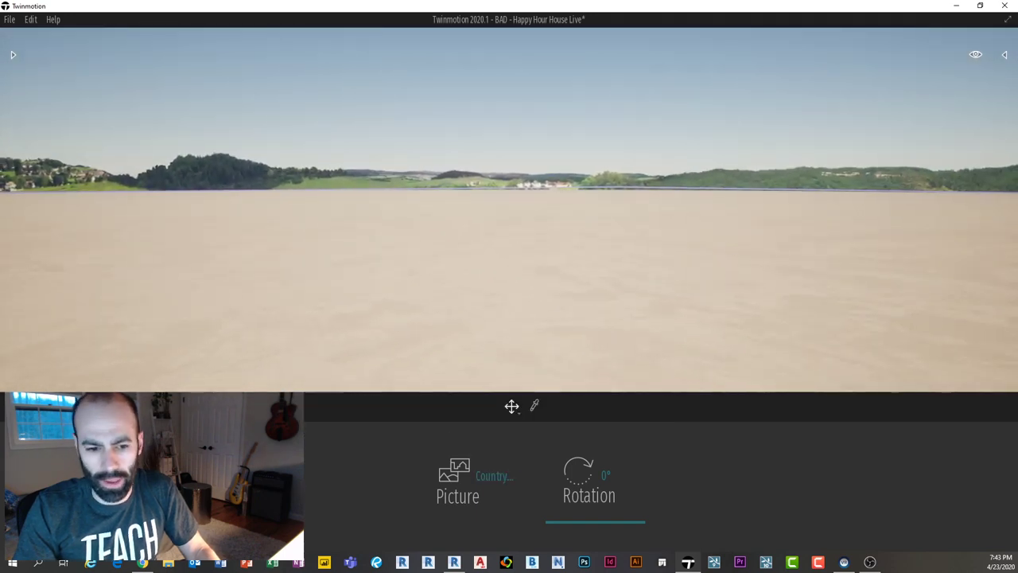
Step: Choose "BAD - Twinmotion House Example.fbx" from the Happy Hour - Live Rendering Scene folder as the geometry to import
left_click(17, 439)
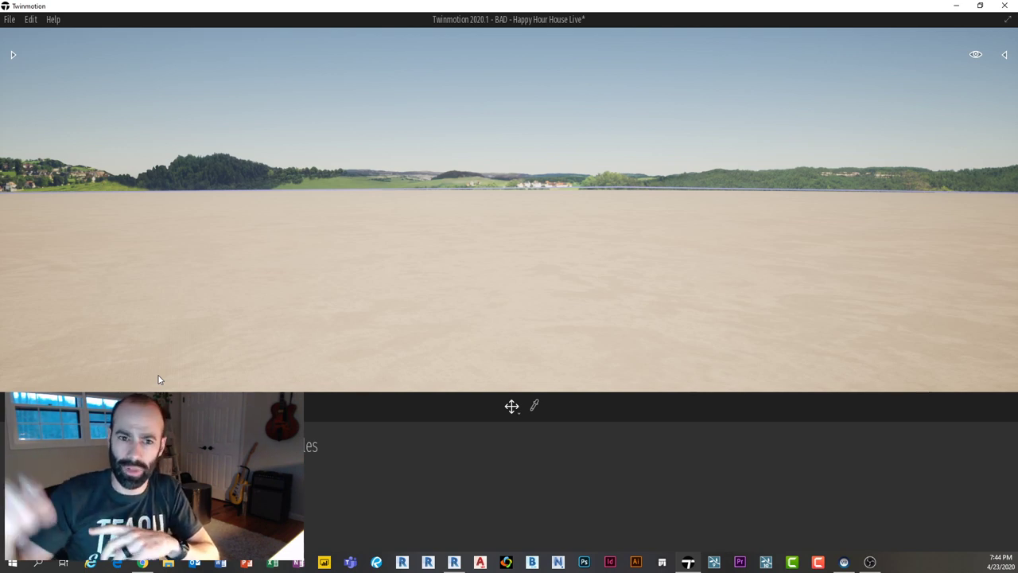
left_click(18, 406)
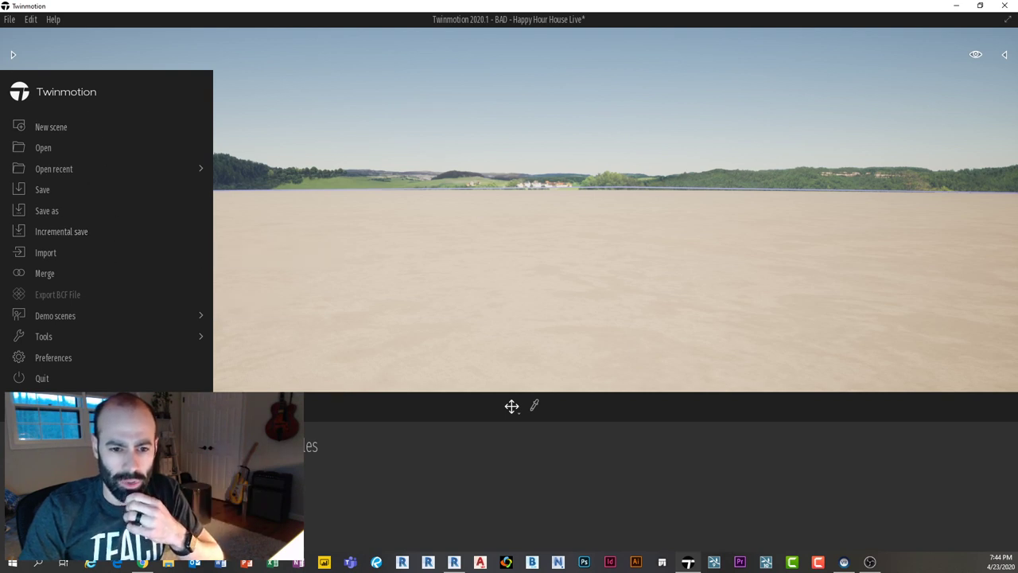
left_click(17, 406)
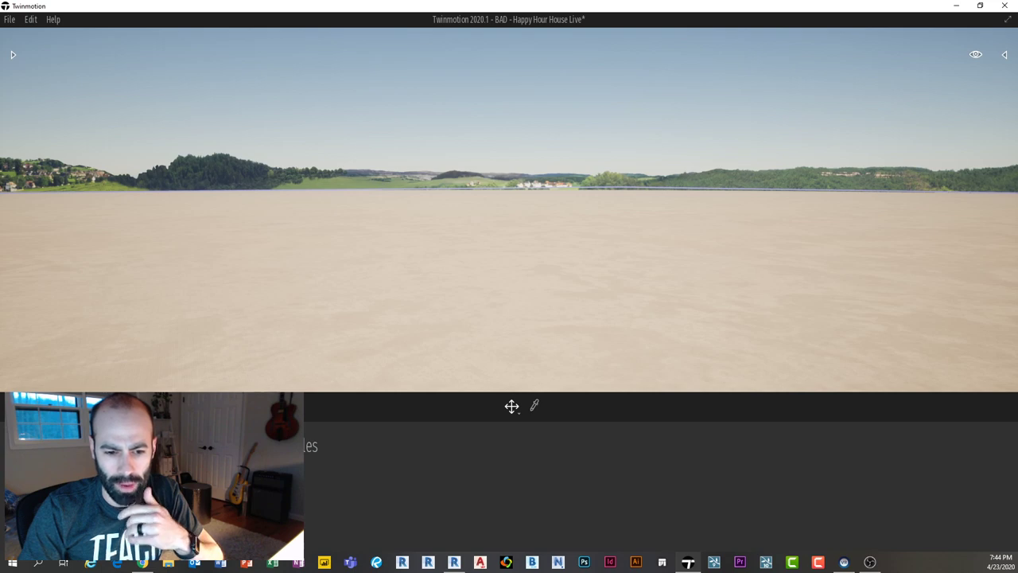
key("ctrl+i")
left_click(512, 254)
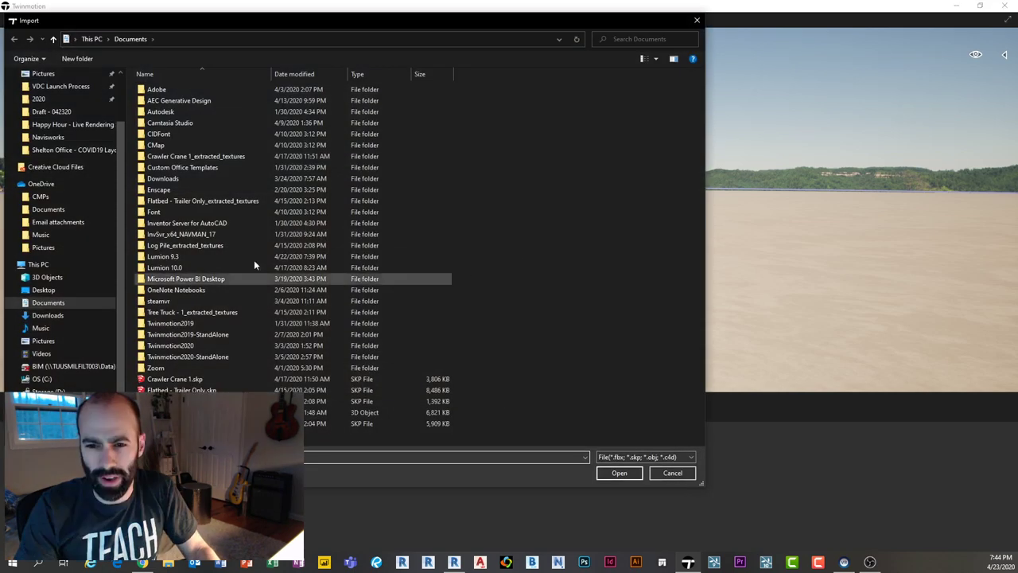
left_click(72, 125)
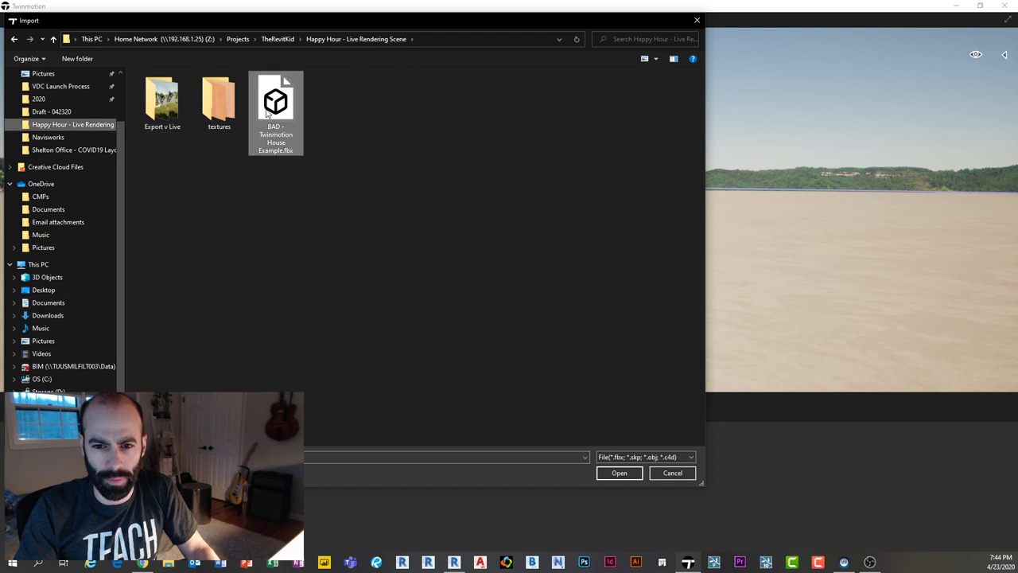
left_click(603, 472)
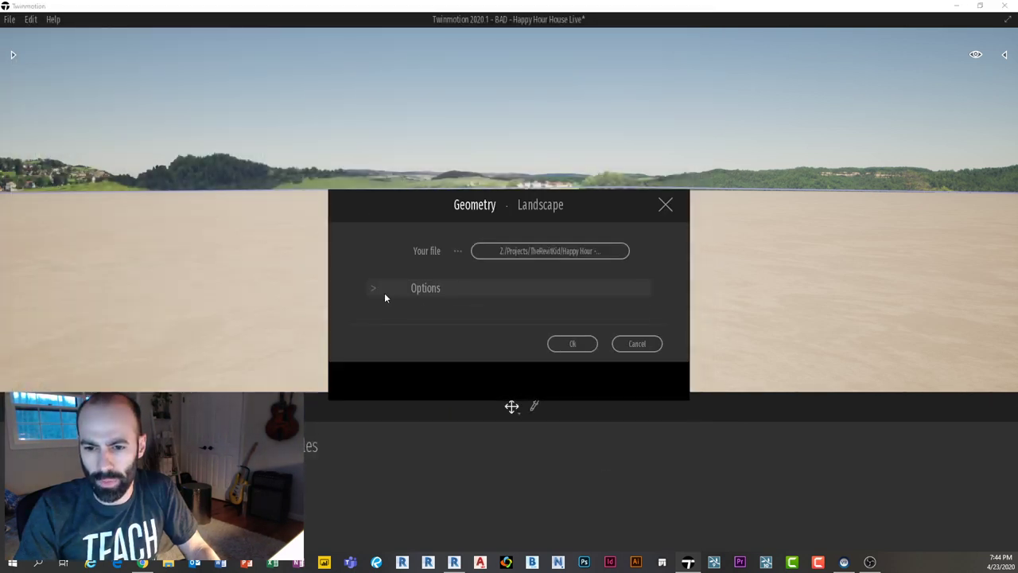
Step: Import the chosen FBX with geometry collapsed by material, Fix UV/Texture enabled, Z up and automatic unit conversion
left_click(384, 293)
left_click_drag(388, 208, 370, 123)
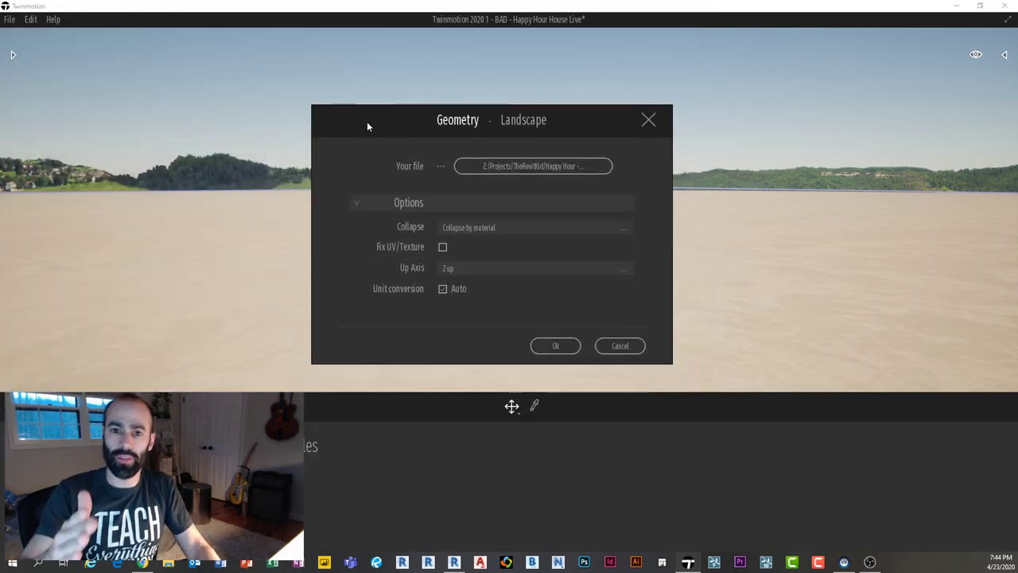
left_click(556, 226)
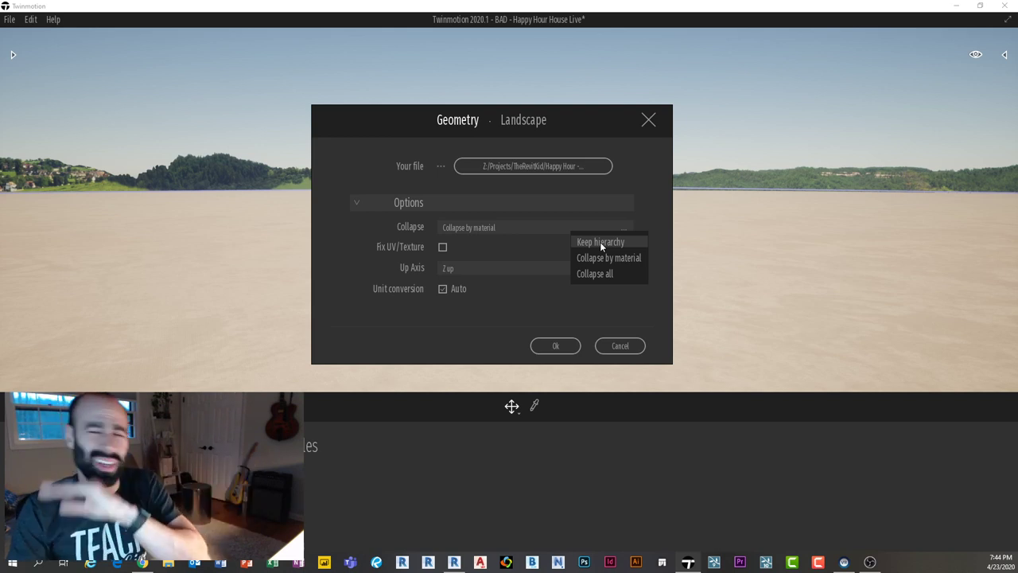
left_click(490, 311)
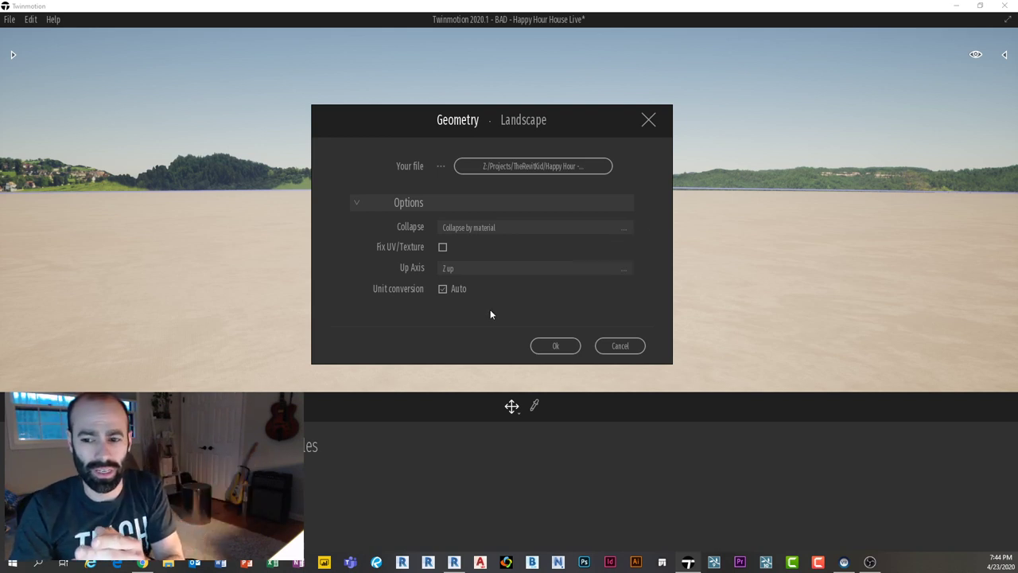
left_click(444, 247)
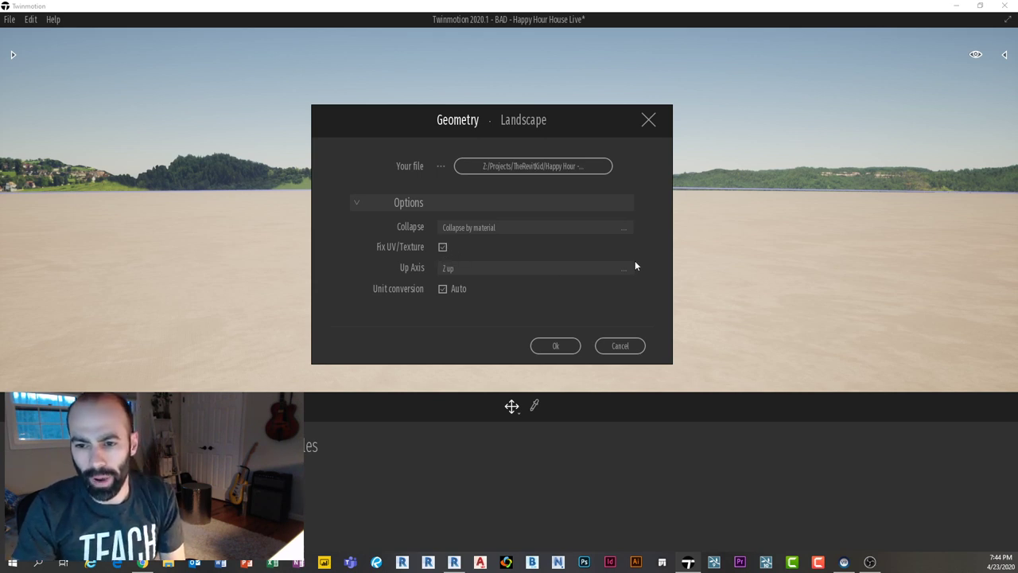
left_click(442, 248)
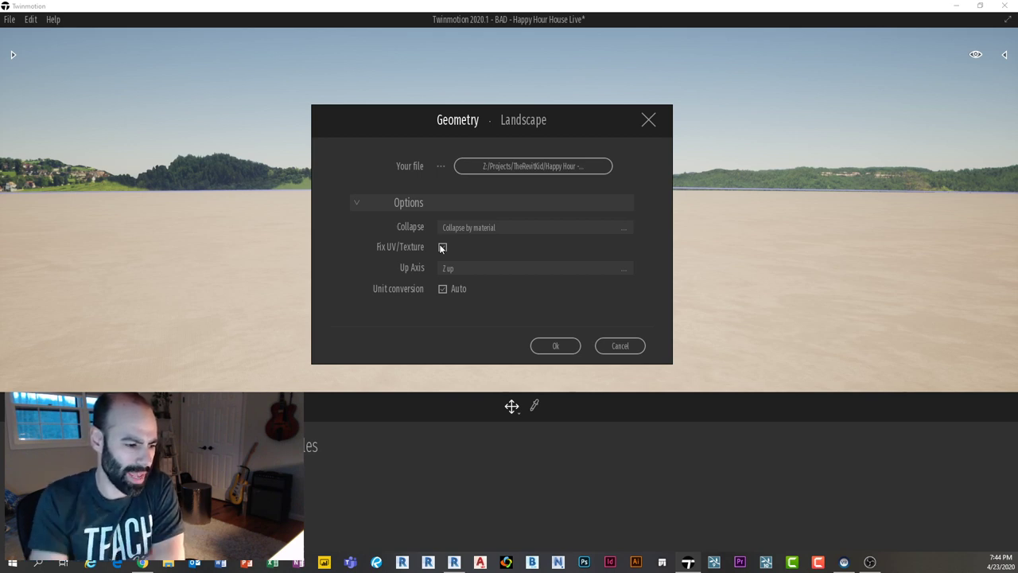
left_click(442, 248)
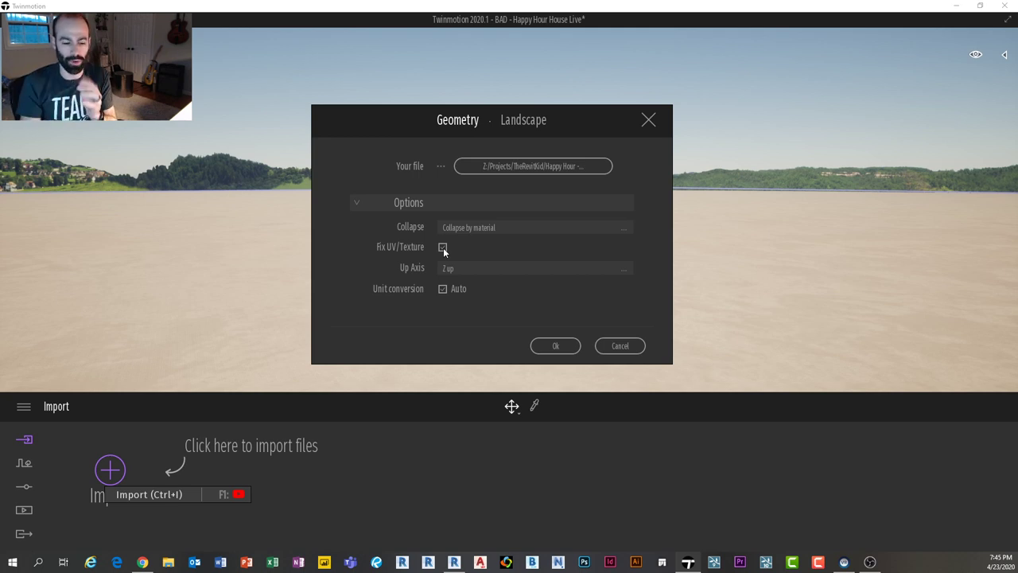
left_click(557, 346)
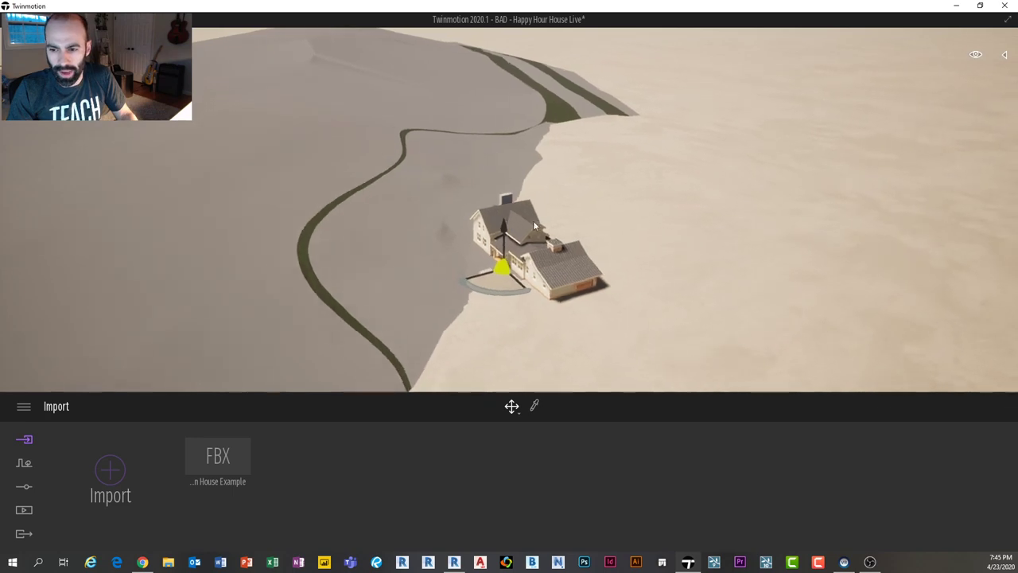
Step: Delete the Starting Ground object from the scene so only the imported site model remains
middle_click_drag(592, 229, 453, 135, "shift")
scroll(493, 216, "down", 10)
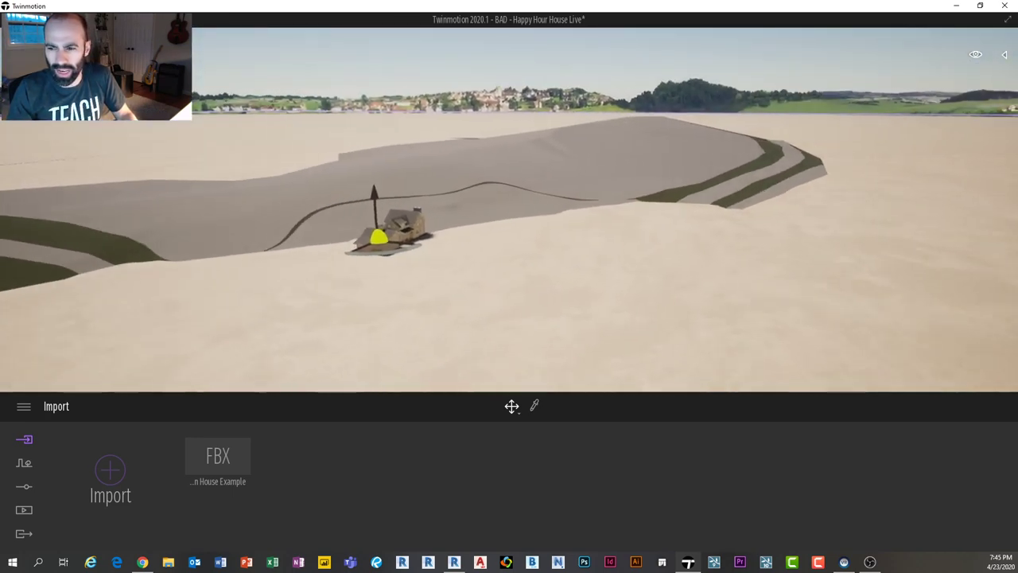
left_click(1004, 54)
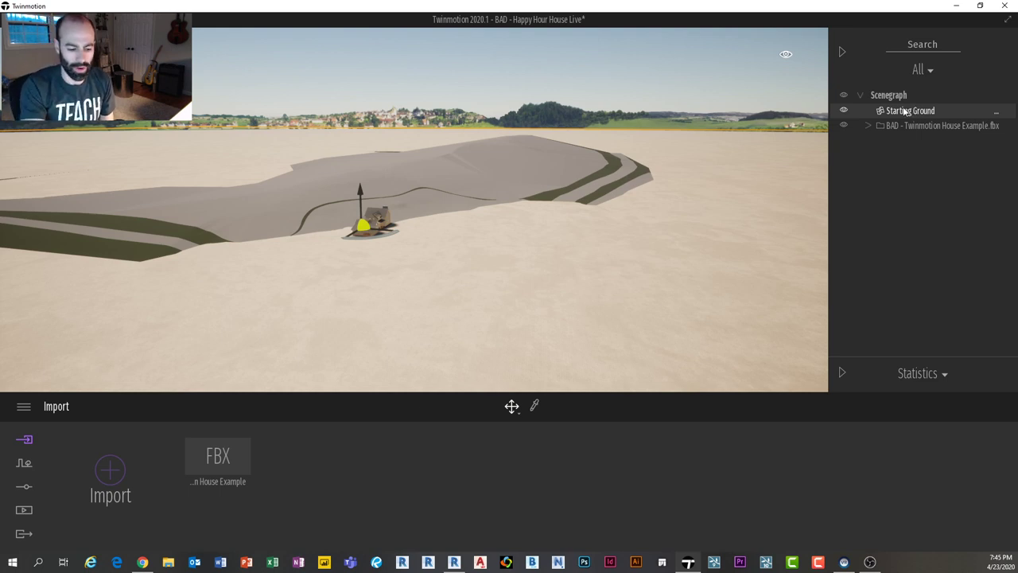
key("Delete")
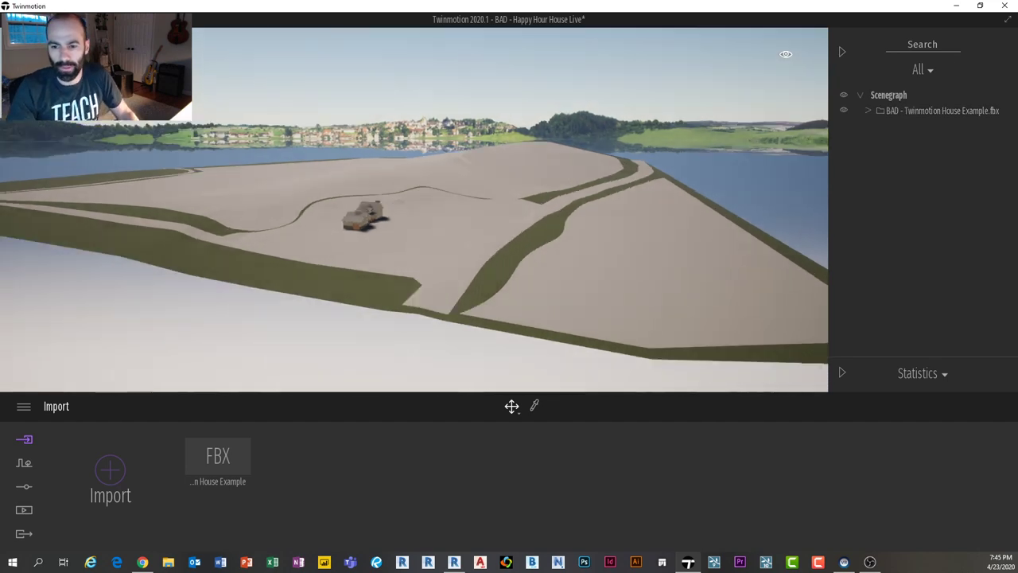
Step: Examine the imported house and surrounding terrain from several angles and distances
mouse_move(351, 222)
middle_mouse_down("shift")
mouse_move(398, 159)
mouse_move(358, 163)
mouse_move(351, 222)
middle_mouse_up("shift")
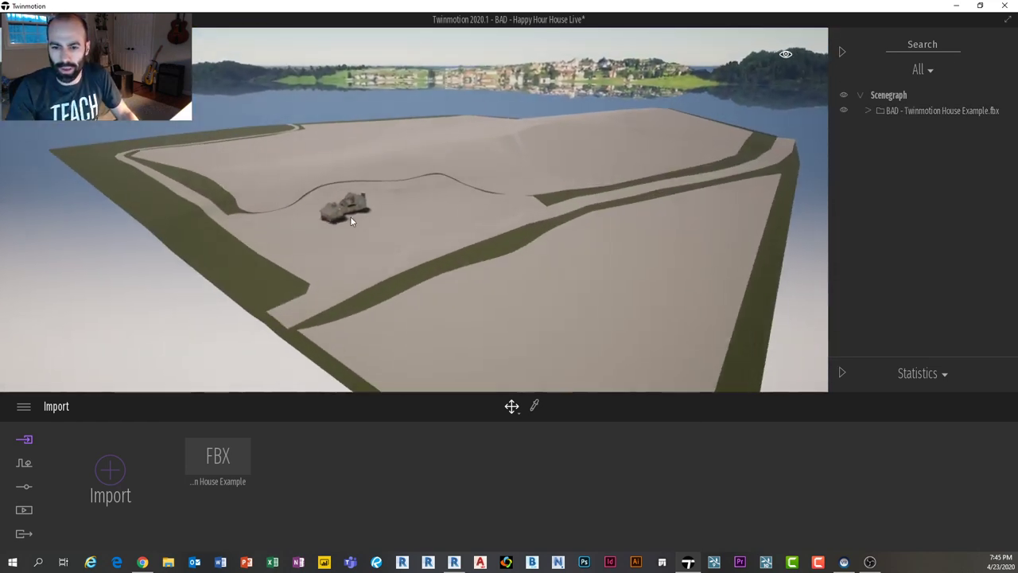
scroll(354, 216, "up", 6)
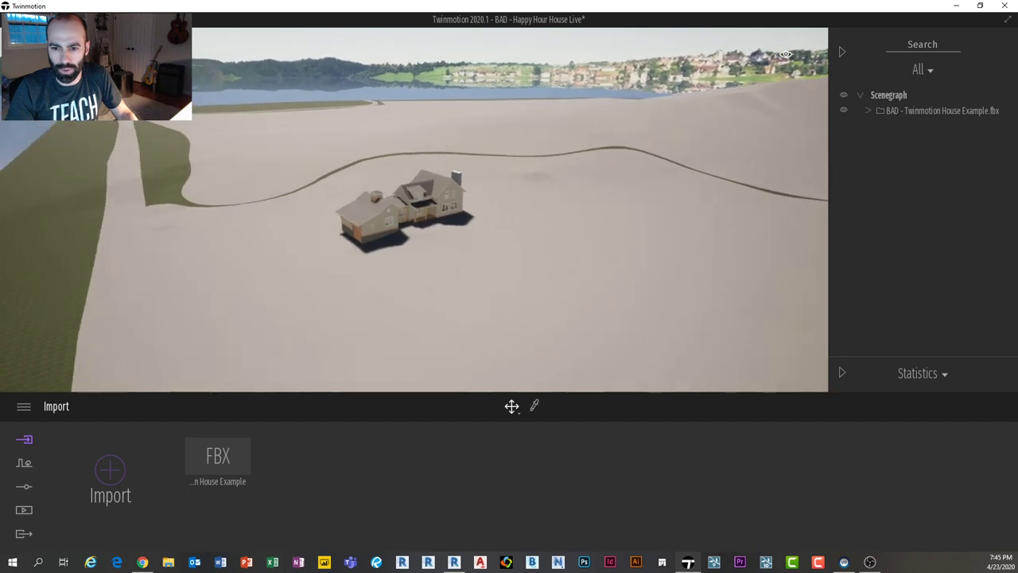
middle_click_drag(418, 231, 553, 187)
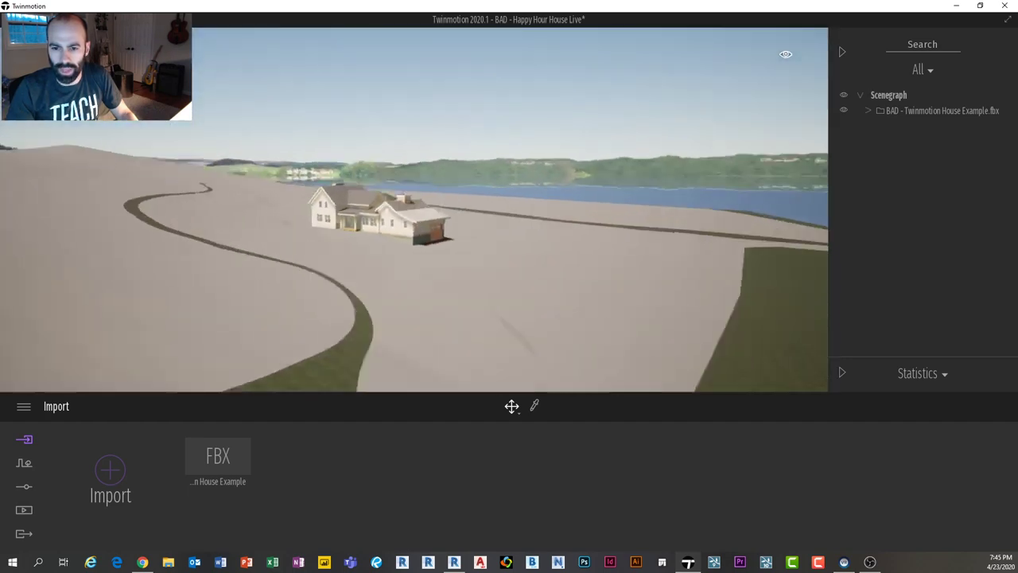
middle_click_drag(381, 221, 553, 278, "shift")
scroll(379, 218, "up", 4)
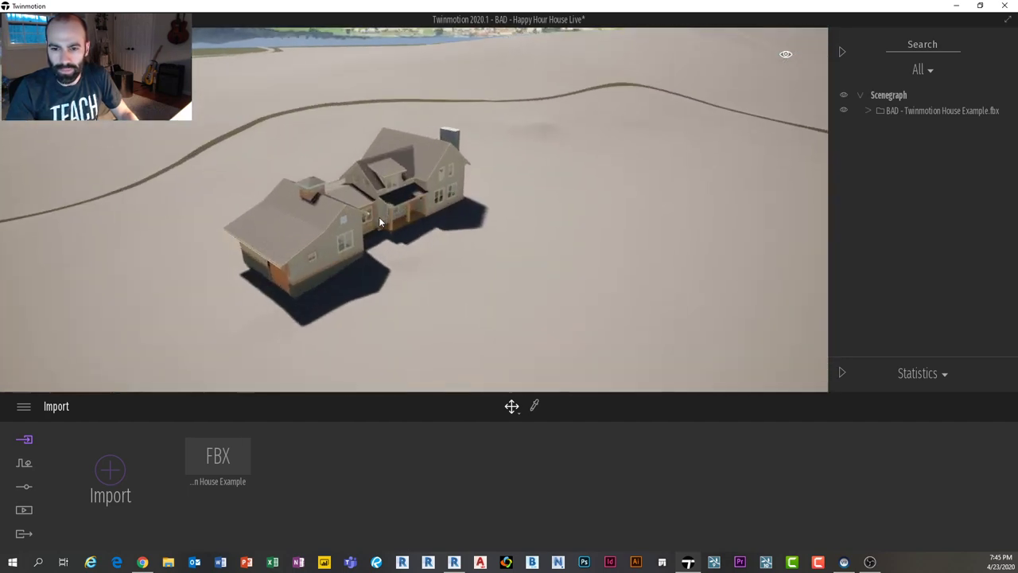
scroll(379, 216, "up", 2)
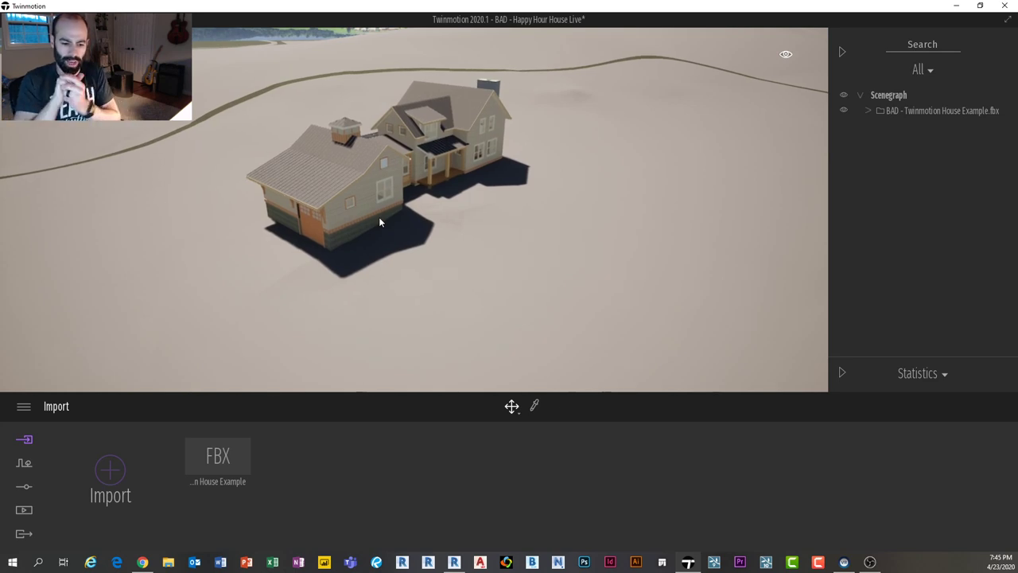
scroll(430, 230, "down", 2)
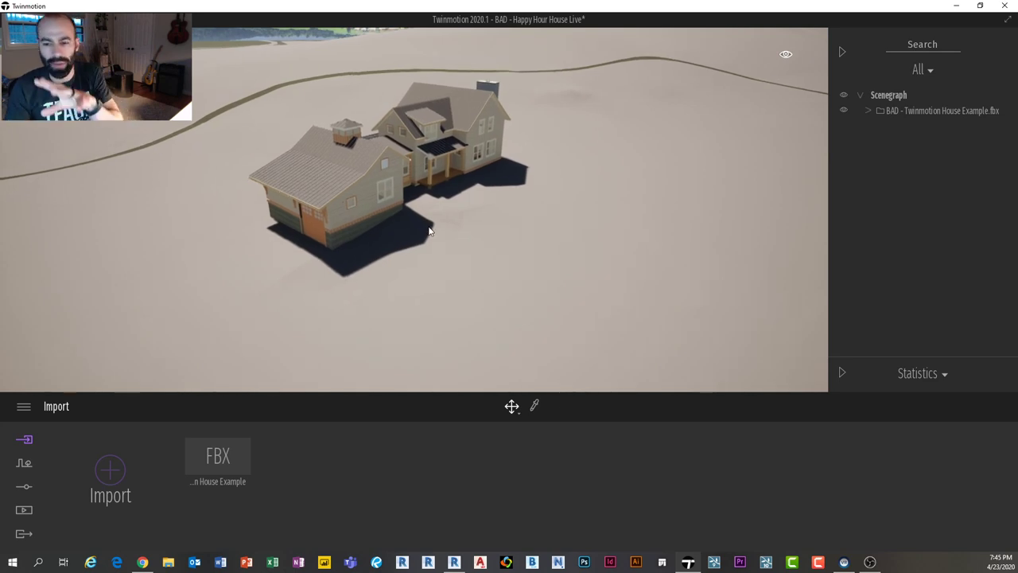
mouse_move(429, 230)
right_mouse_down()
mouse_move(398, 175)
mouse_move(449, 175)
mouse_move(453, 221)
mouse_move(443, 221)
right_mouse_up()
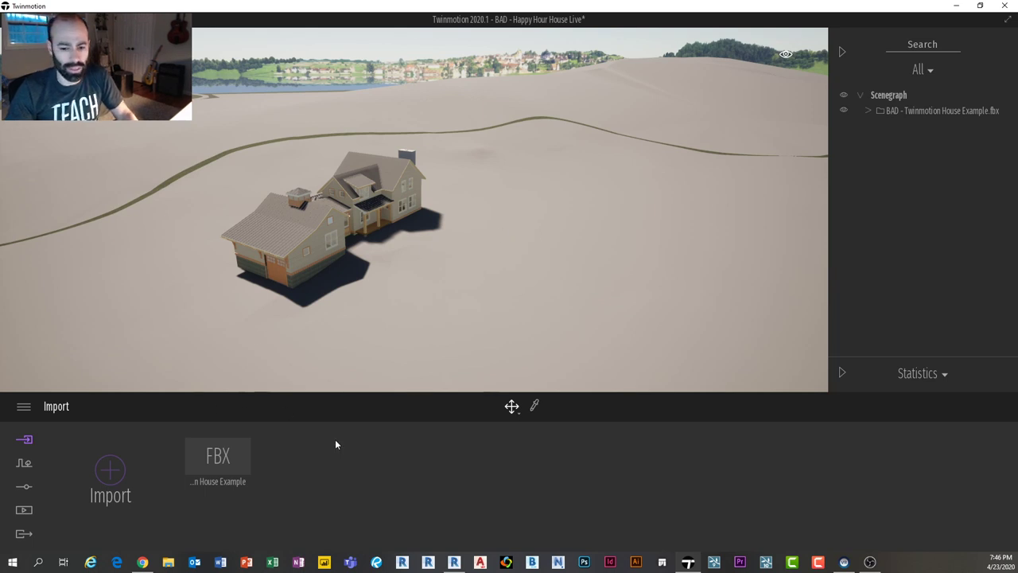
Step: Search the project location map for Connecticut and set the scene's location there
left_click(29, 489)
left_click(354, 477)
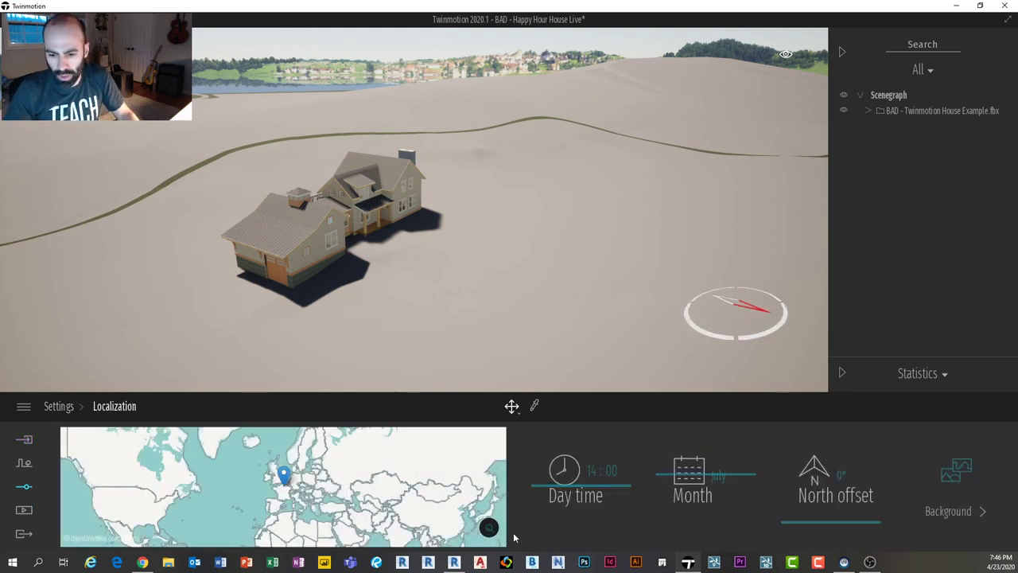
left_click(489, 528)
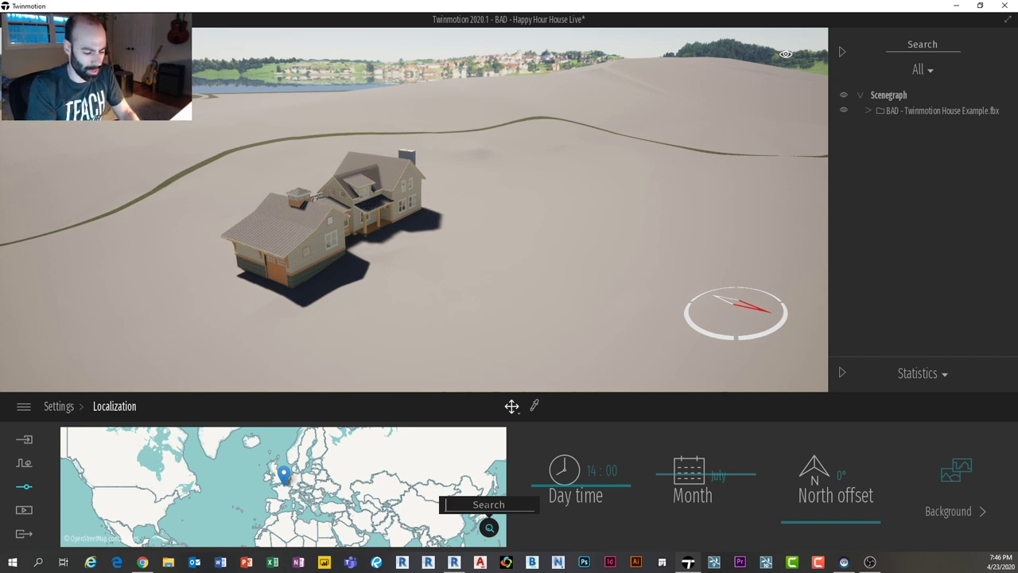
type("Connectict")
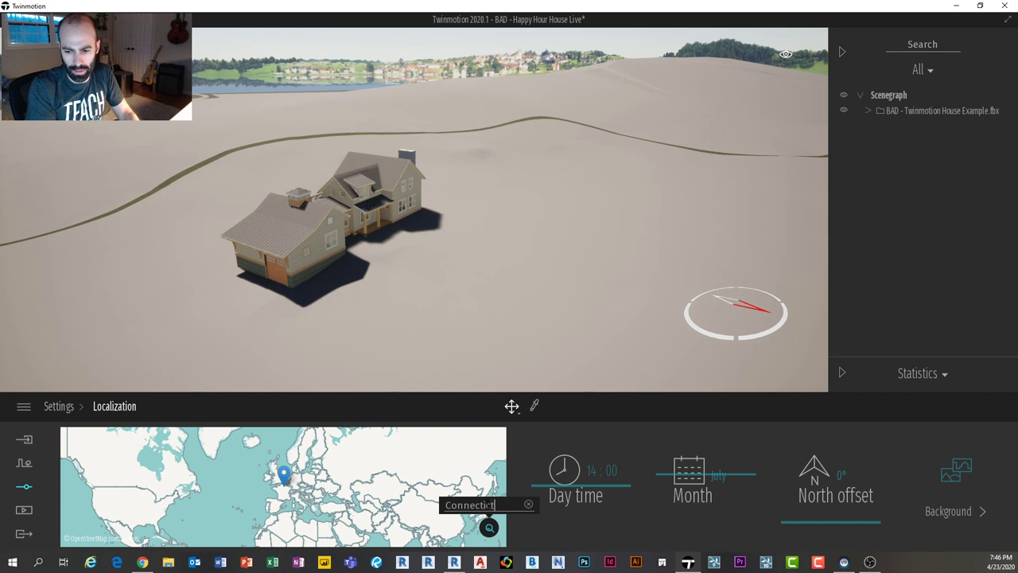
key("BackSpace")
type("ut")
left_click(505, 431)
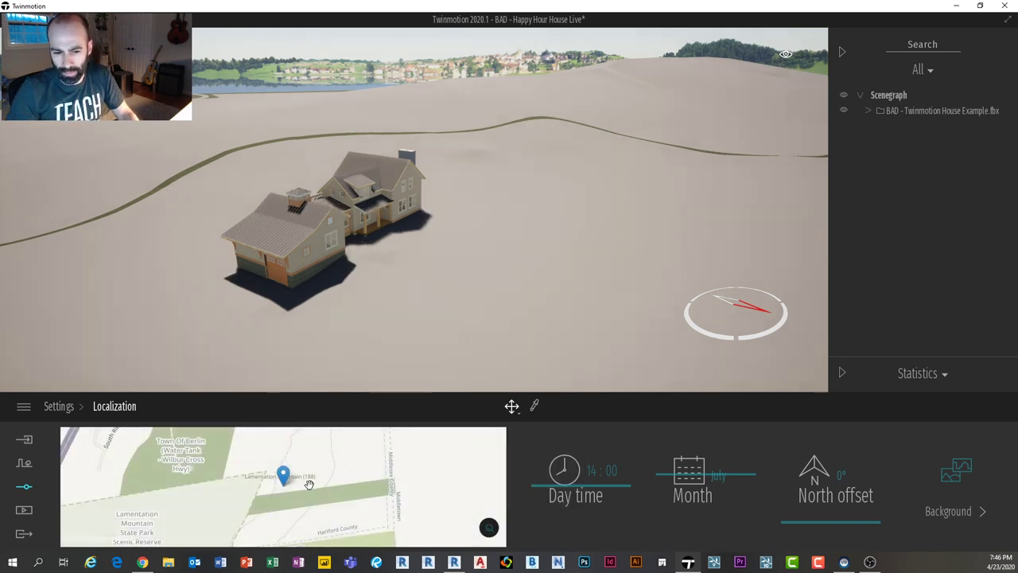
Step: Move the location pin on the map to just north of Meriden
scroll(309, 483, "down", 3)
left_click_drag(321, 483, 370, 469)
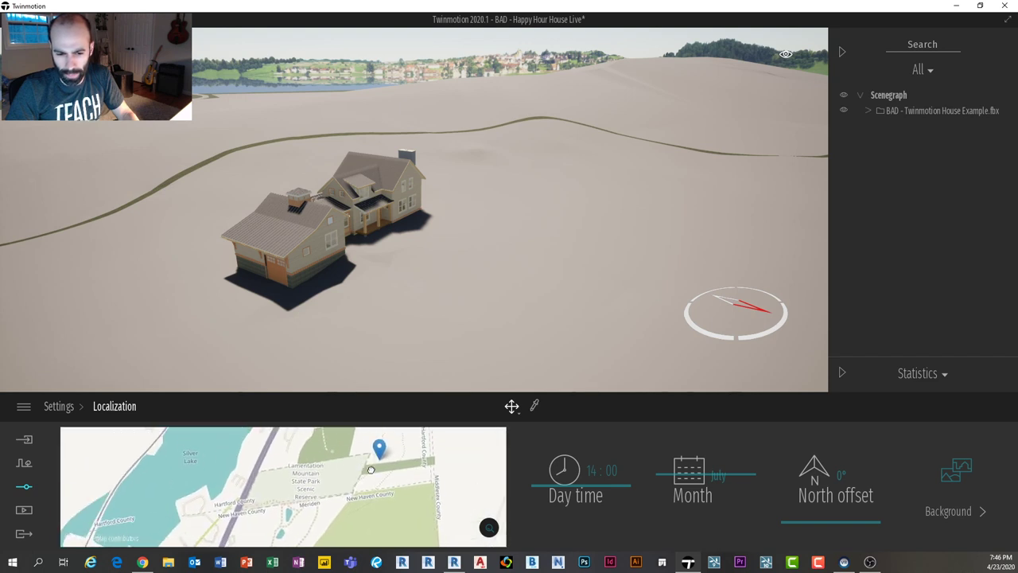
scroll(349, 470, "down", 2)
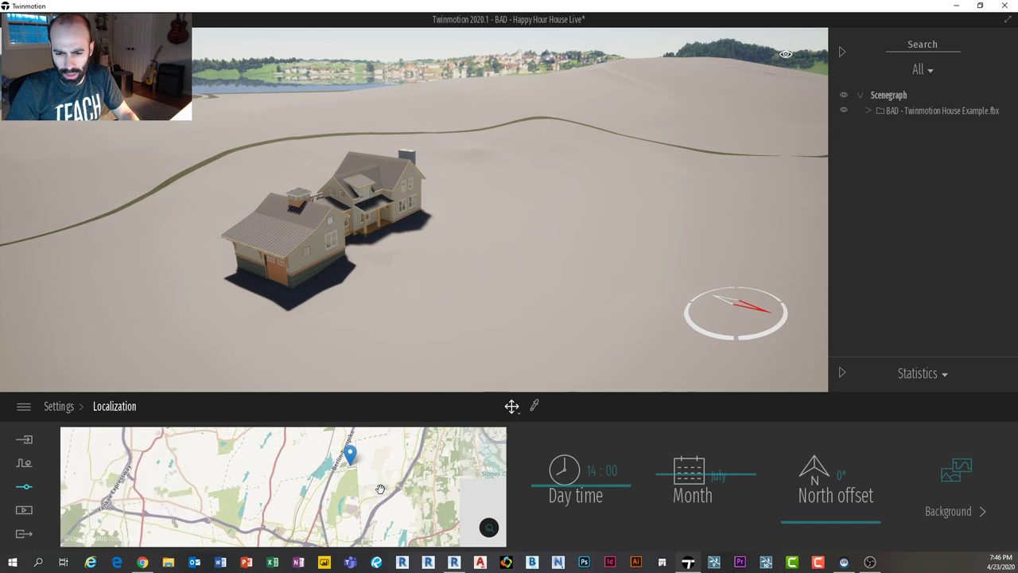
scroll(378, 485, "down", 1)
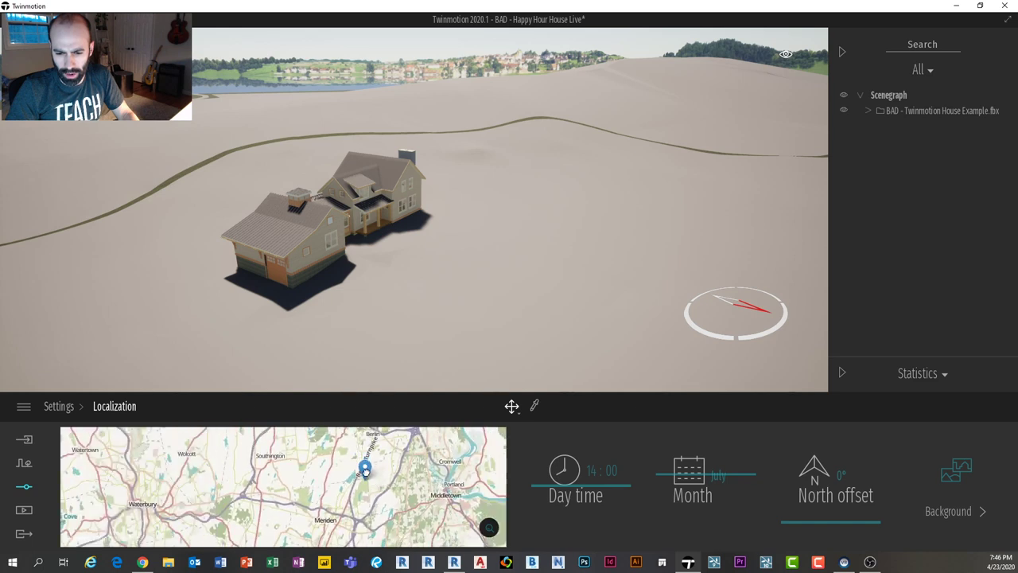
left_click_drag(358, 472, 340, 488)
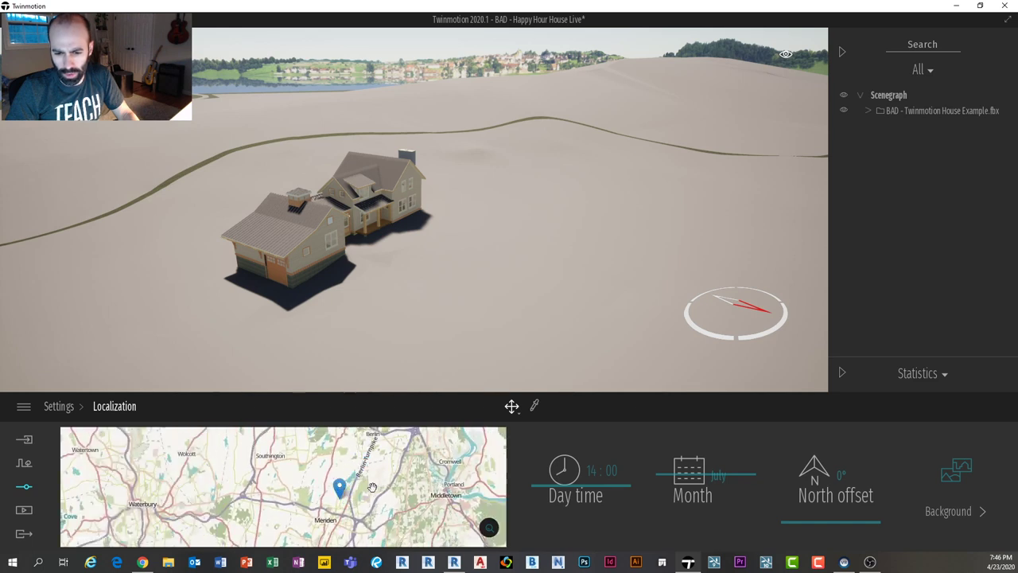
scroll(380, 490, "up", 1)
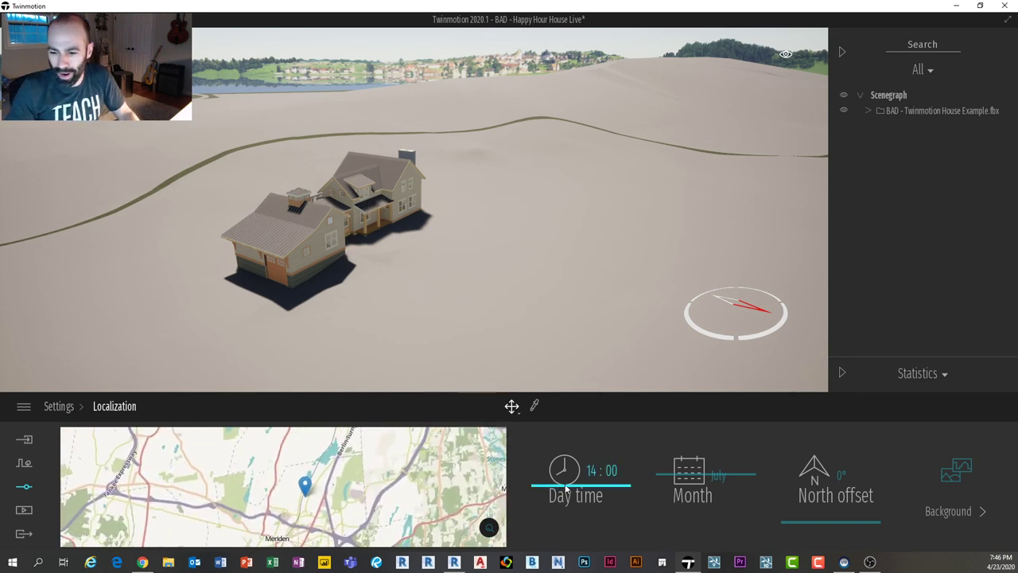
Step: Set the scene's month to August and its day time to 09:44
mouse_move(675, 475)
left_mouse_down()
mouse_move(675, 487)
mouse_move(682, 459)
left_mouse_up()
mouse_move(604, 478)
left_mouse_down()
mouse_move(581, 474)
mouse_move(622, 471)
left_mouse_up()
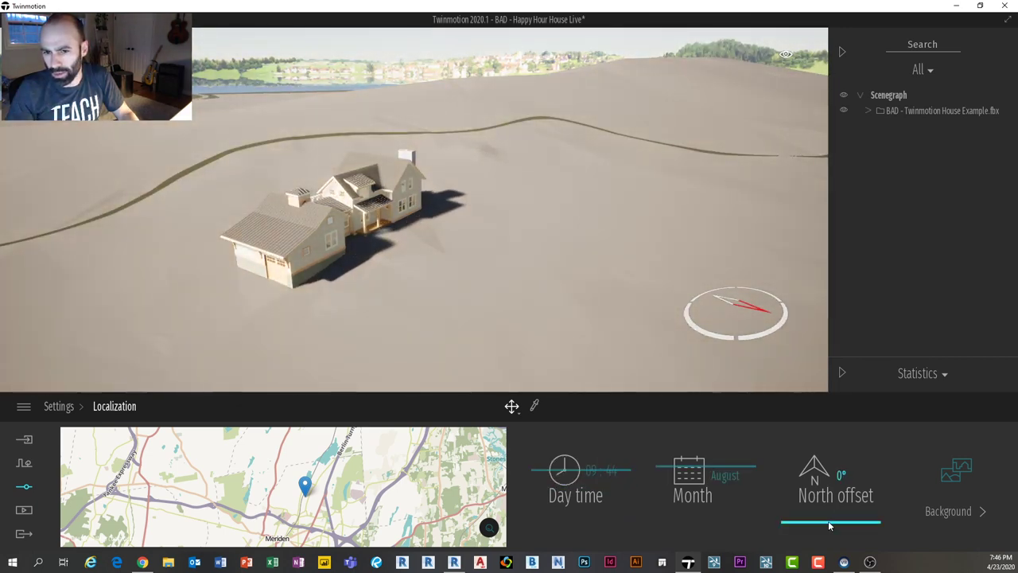
Step: Set the north offset to 231° while checking how sunlight falls on the front of the house
left_click_drag(828, 521, 806, 477)
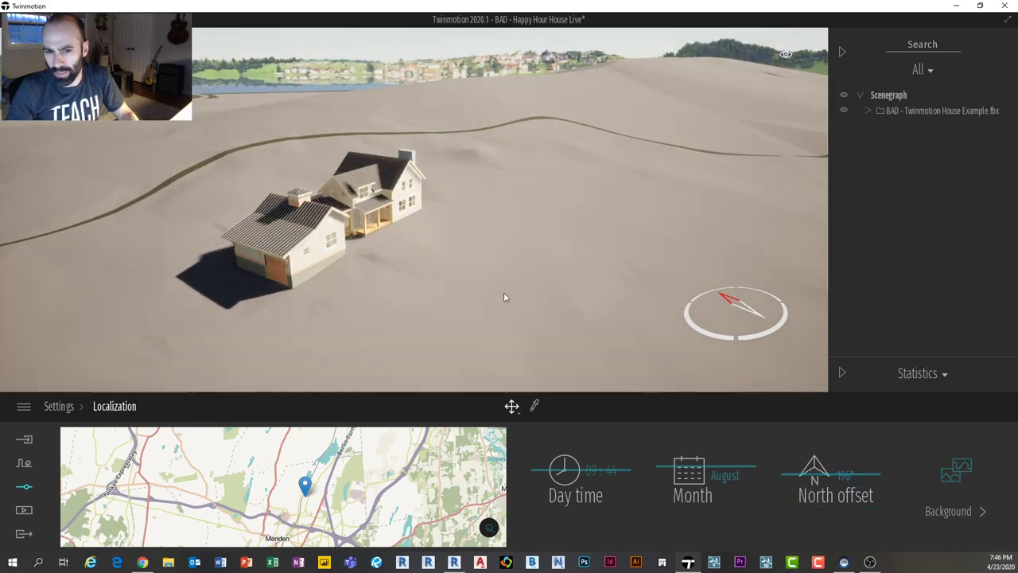
right_click_drag(503, 292, 475, 276)
scroll(419, 246, "up", 3)
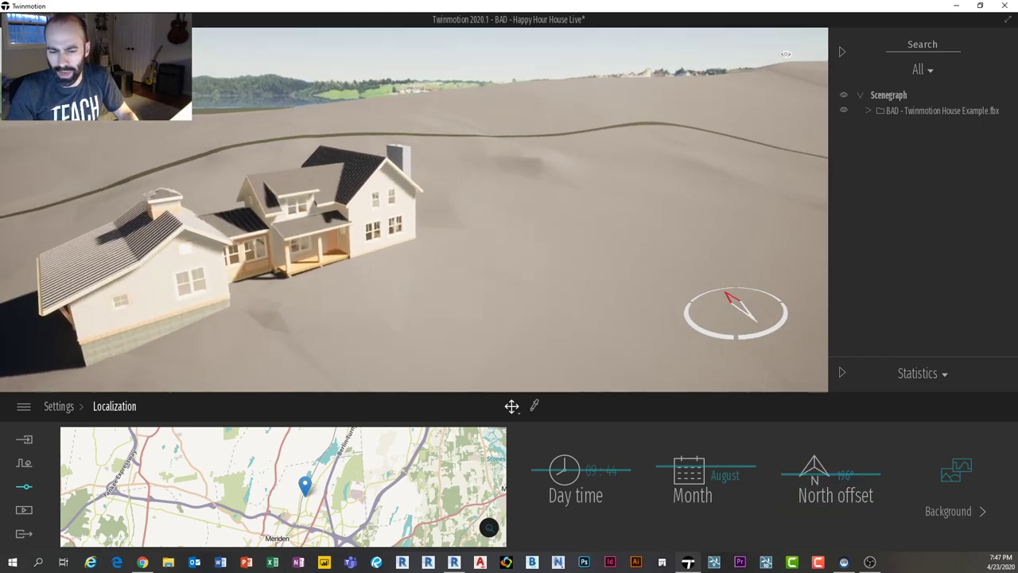
scroll(419, 247, "up", 3)
middle_click_drag(419, 246, 330, 215, "shift")
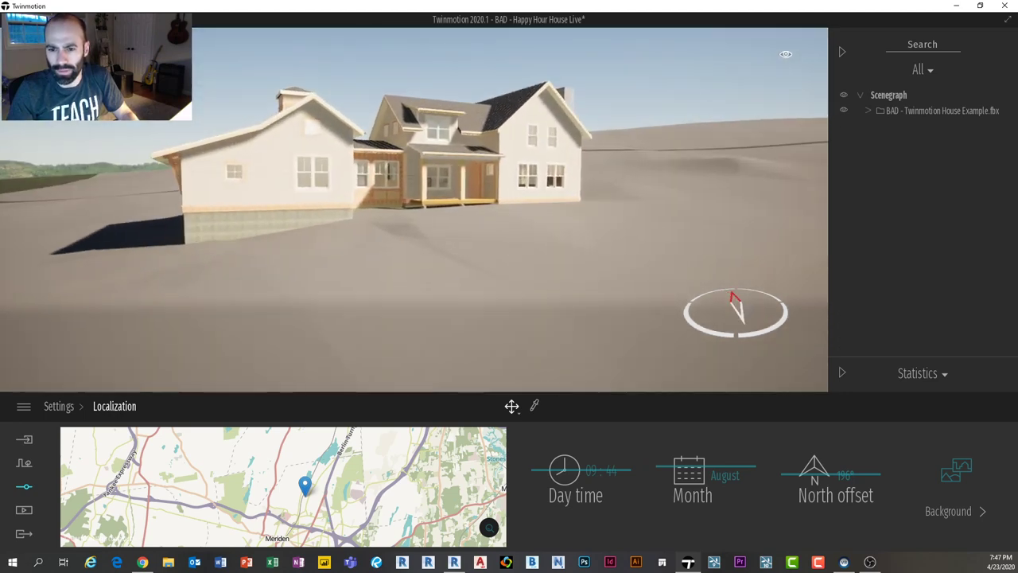
scroll(390, 207, "up", 3)
middle_click_drag(390, 207, 395, 258)
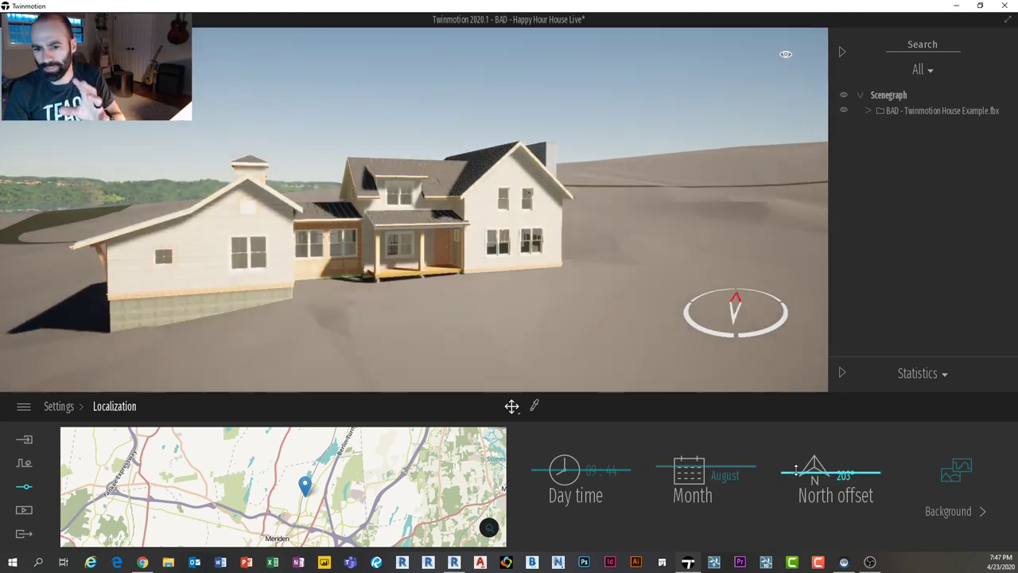
left_click_drag(801, 482, 795, 467)
left_click_drag(501, 302, 588, 305)
middle_click_drag(430, 219, 462, 231, "shift")
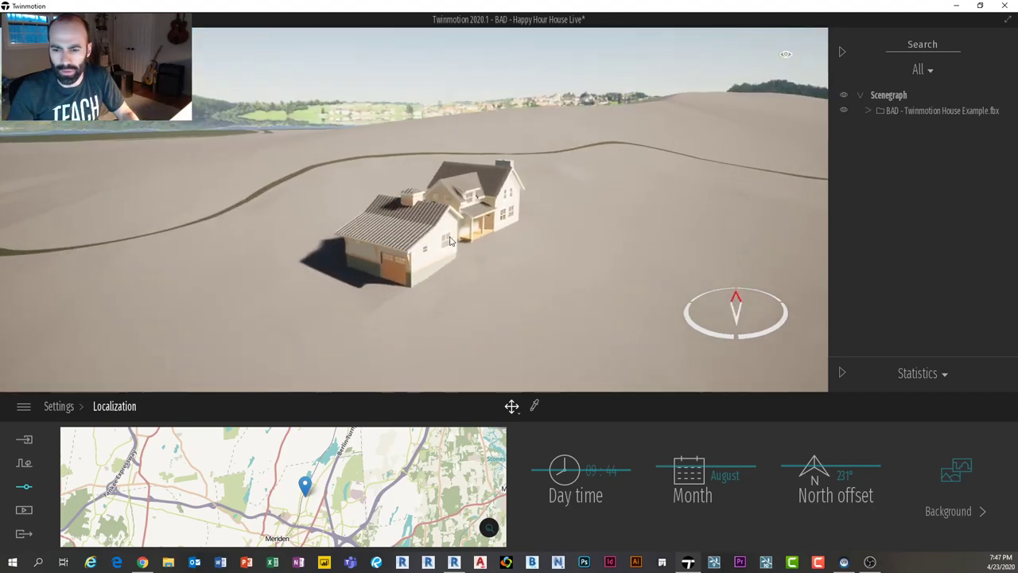
Step: Set the scene's weather about halfway between the first sunny setting and cloudy
left_click(59, 406)
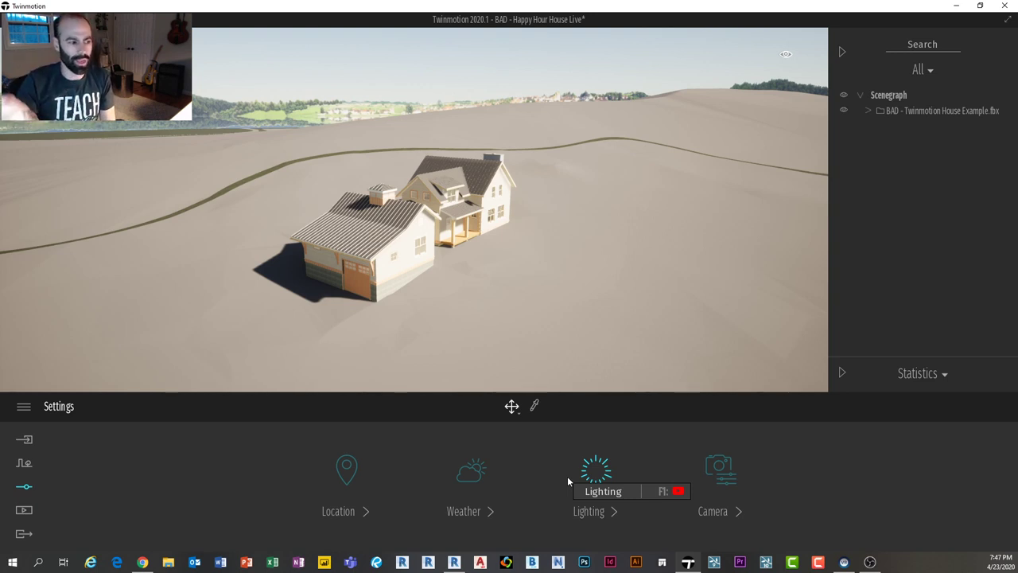
left_click(467, 474)
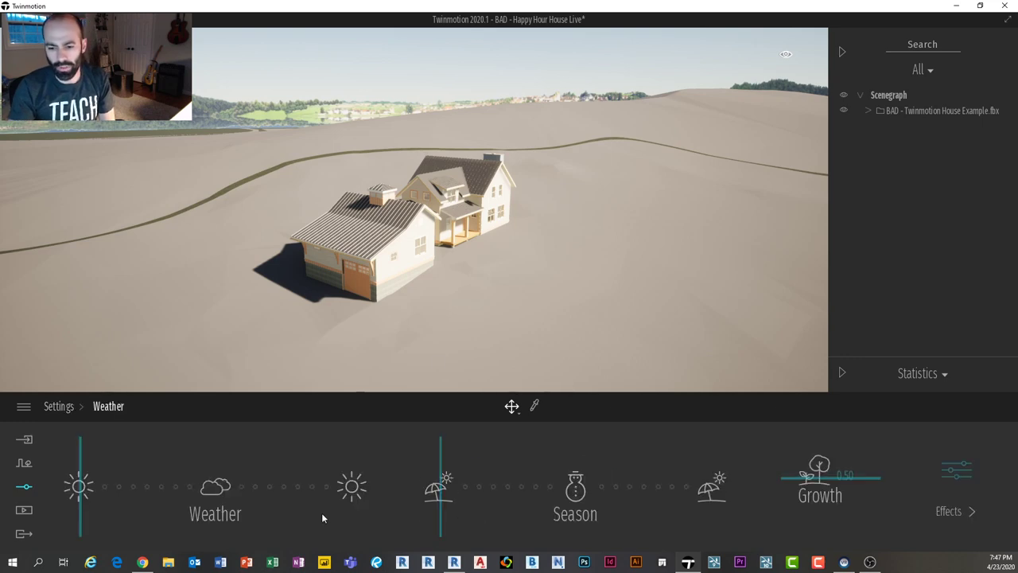
left_click_drag(79, 485, 155, 483)
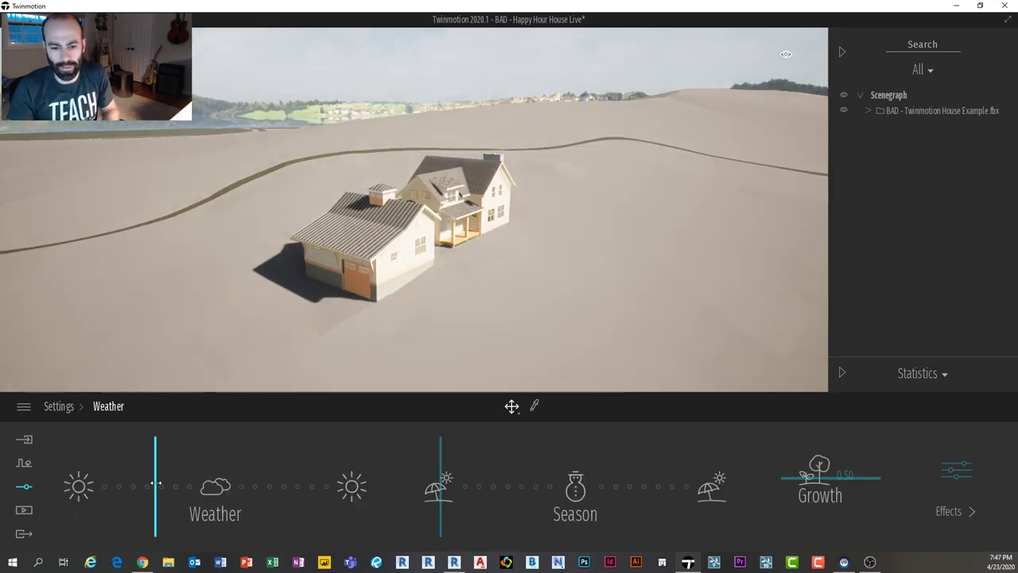
Step: Set the weather about a third of the way from sunny to cloudy and the season about a quarter of the way from summer to winter
right_click_drag(306, 310, 294, 211)
left_click_drag(157, 506, 95, 467)
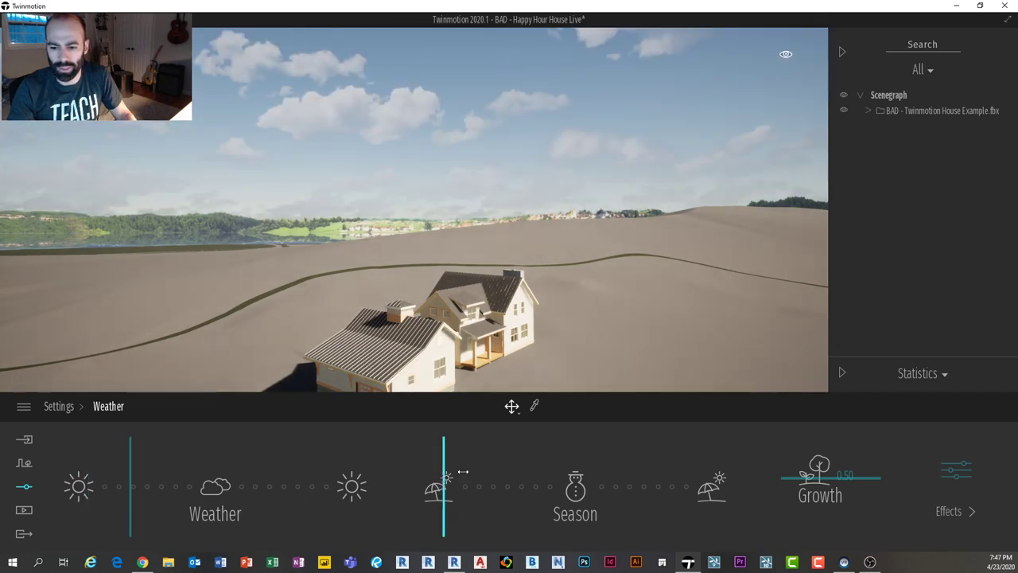
mouse_move(463, 472)
left_mouse_down()
mouse_move(518, 467)
mouse_move(445, 467)
mouse_move(479, 468)
left_mouse_up()
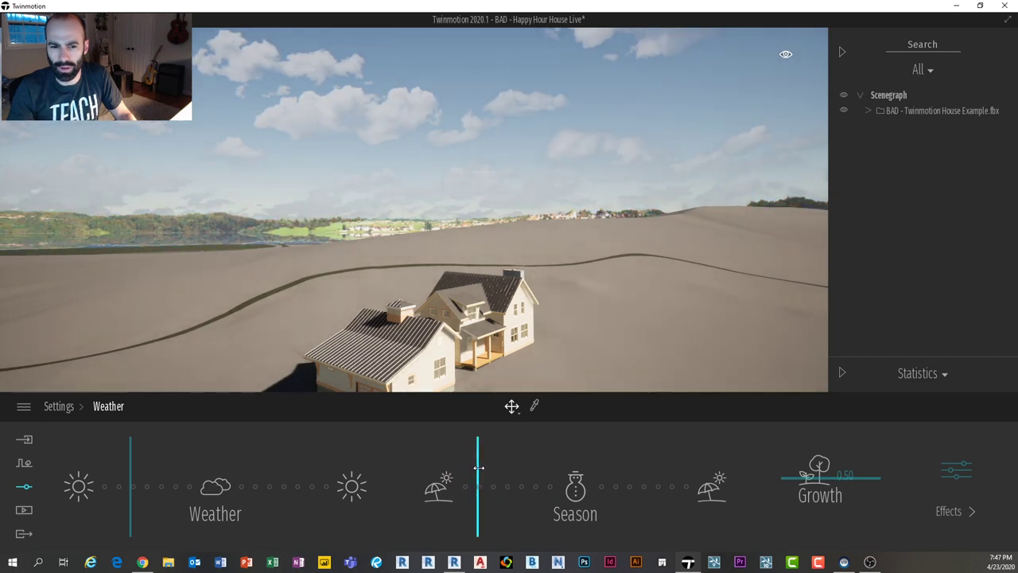
mouse_move(454, 317)
middle_mouse_down()
mouse_move(487, 326)
mouse_move(461, 327)
middle_mouse_up()
right_click_drag(461, 328, 449, 351)
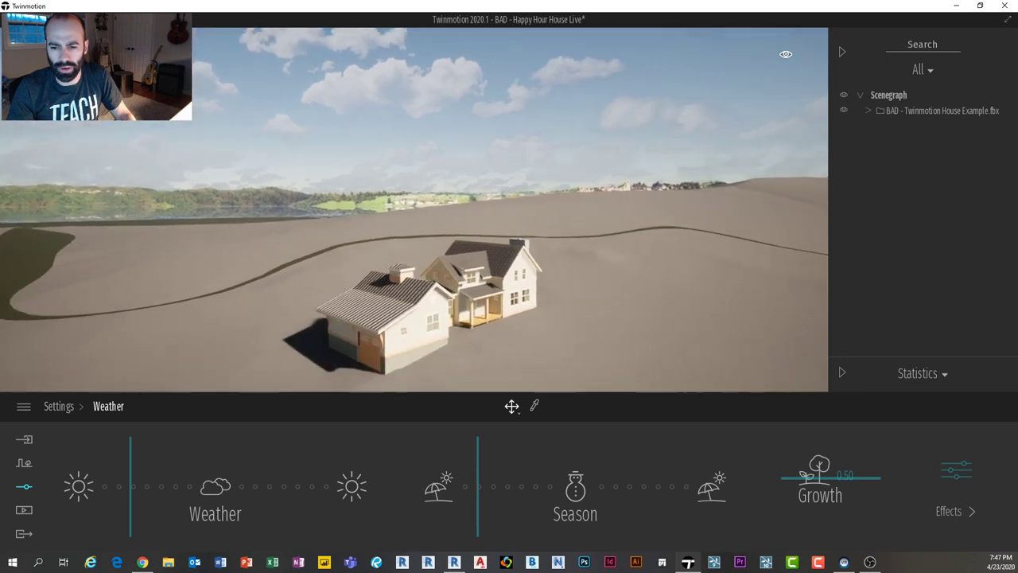
scroll(449, 351, "up", 3)
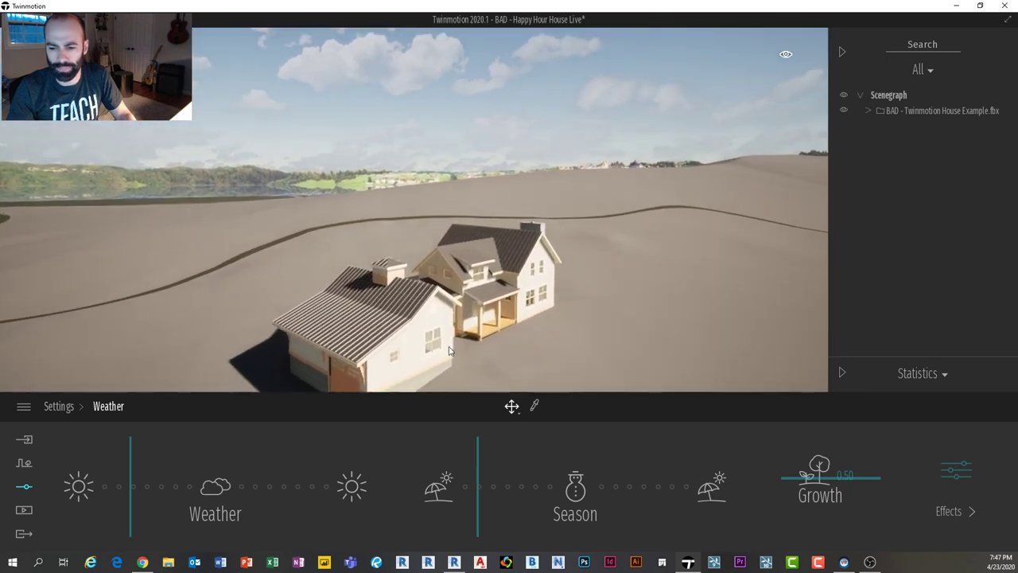
Step: Set the smog in the weather effects to 39%
left_click(951, 480)
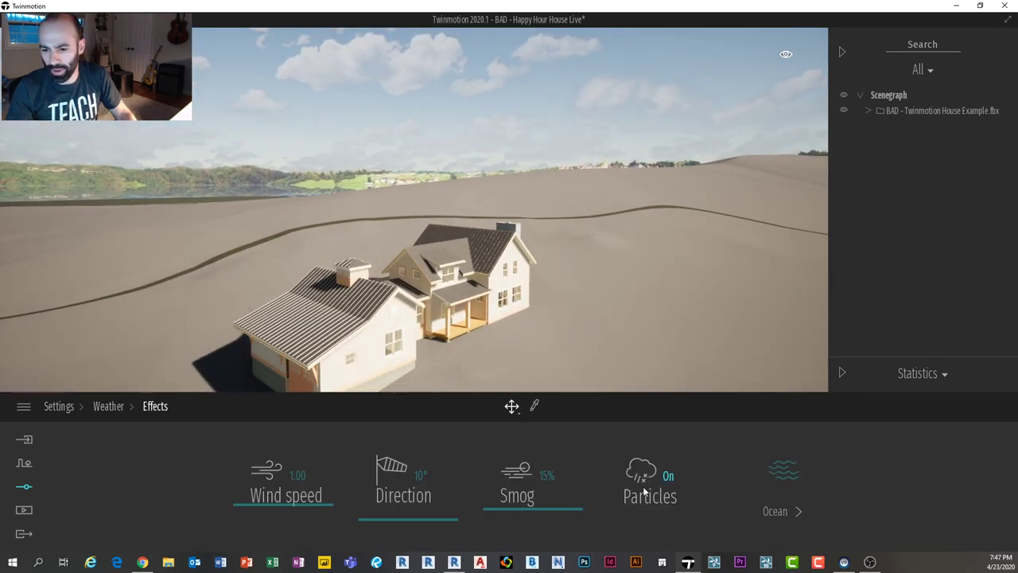
mouse_move(541, 501)
left_mouse_down()
mouse_move(541, 518)
mouse_move(536, 446)
mouse_move(543, 491)
left_mouse_up()
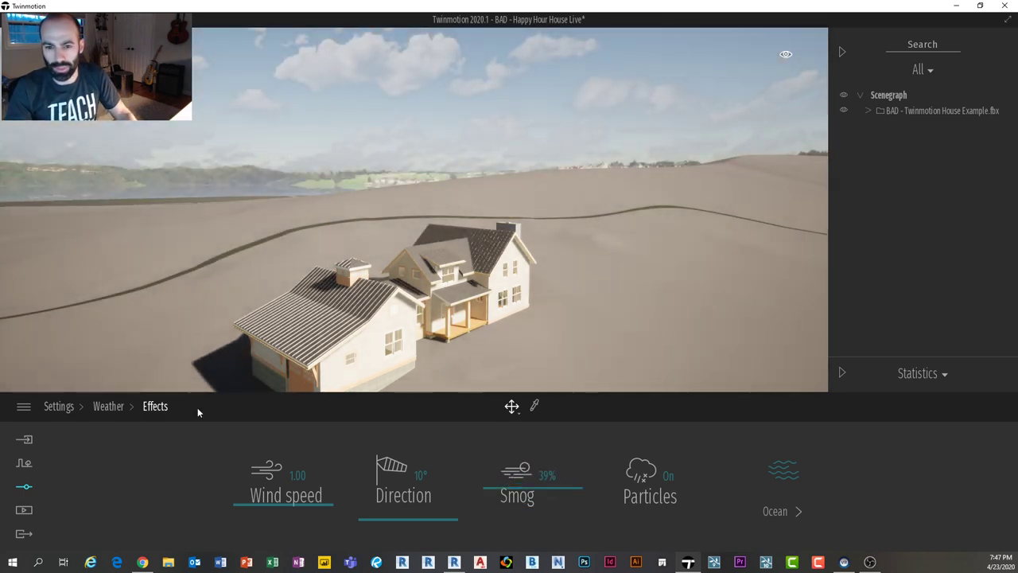
left_click(111, 406)
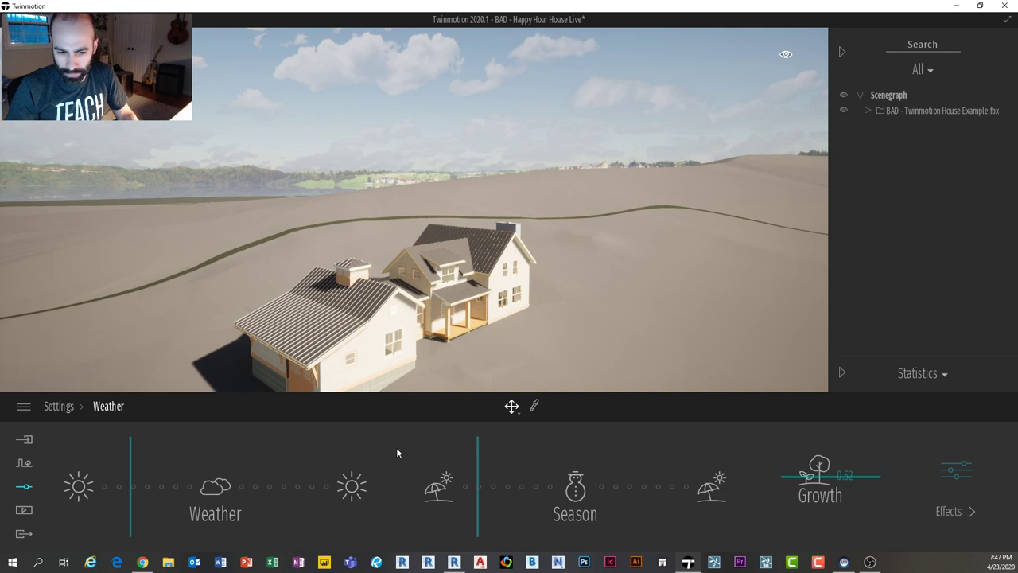
left_click(70, 406)
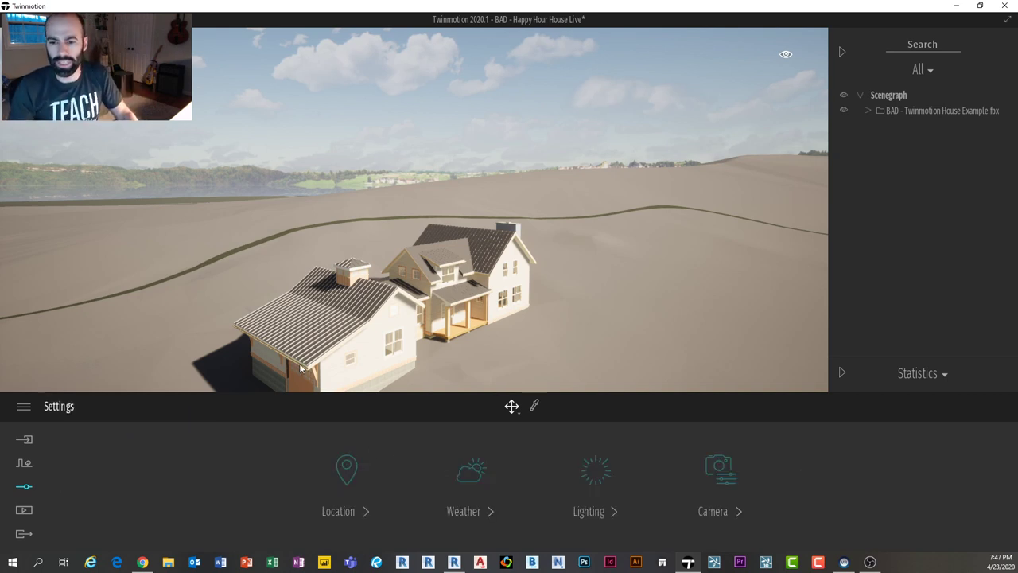
Step: Set the lighting exposure to -0.21 and the white balance to 7742K while viewing the front of the house
key("q")
right_click_drag(443, 257, 430, 311)
key("q")
key("e")
key("w")
key("d")
key("q")
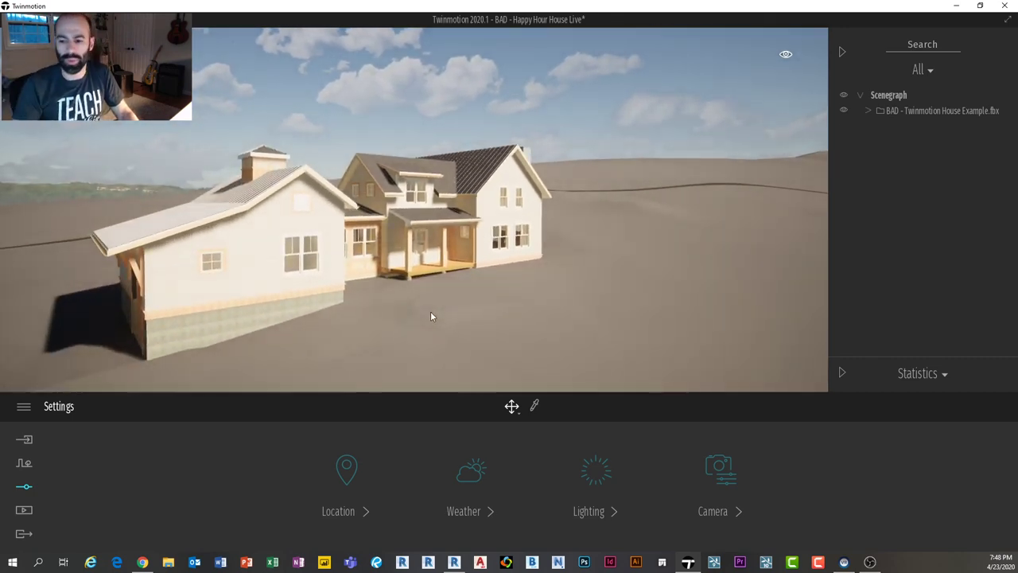
left_click(583, 482)
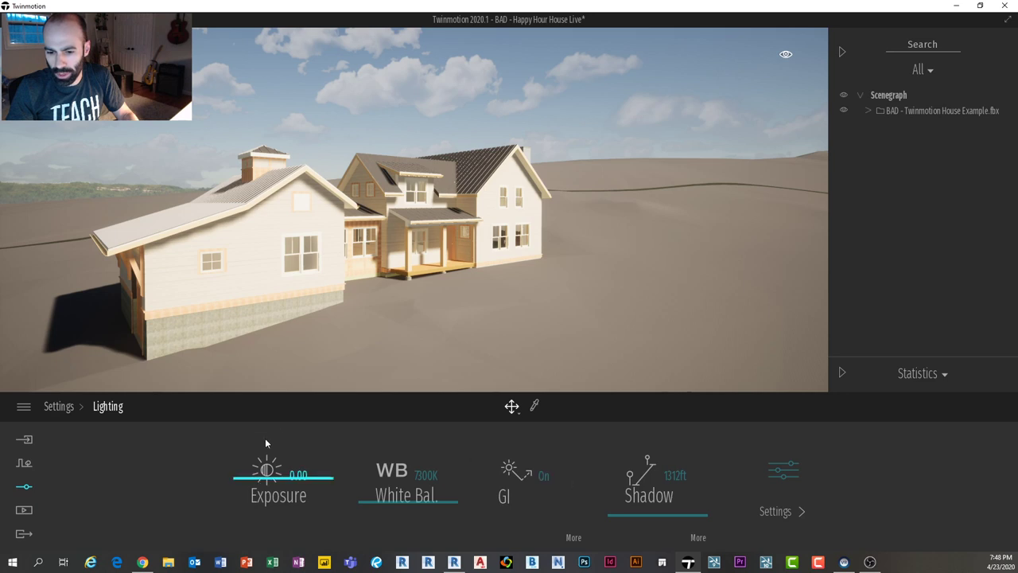
left_click_drag(258, 480, 260, 479)
left_click_drag(367, 502, 367, 498)
middle_click_drag(461, 365, 495, 337, "shift")
Step: Set the shadow distance to 4719 ft after trying 867 ft and 8769 ft on the house and terrain
mouse_move(656, 515)
left_mouse_down()
mouse_move(652, 507)
mouse_move(656, 518)
left_mouse_up()
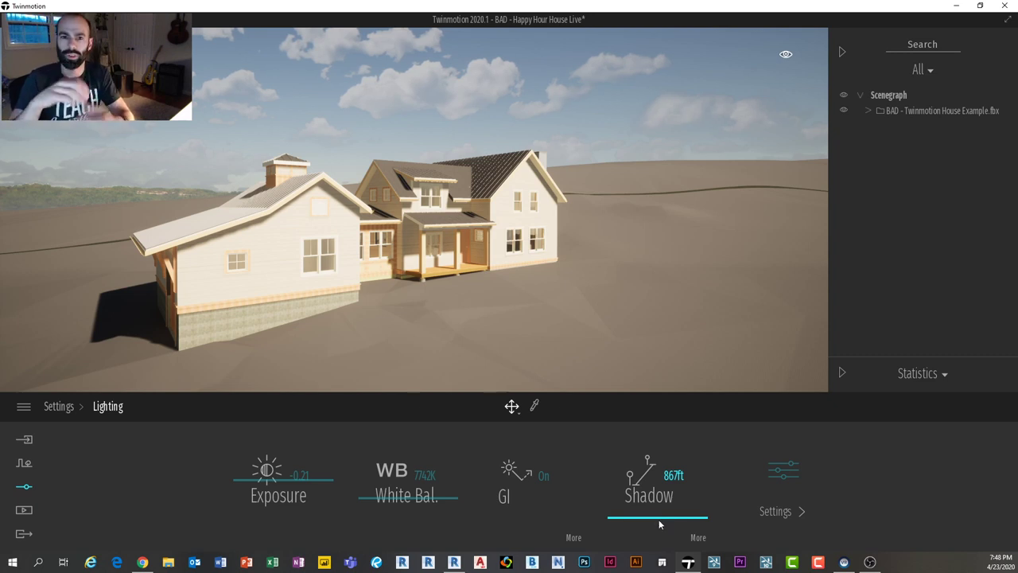
left_click_drag(658, 519, 625, 471)
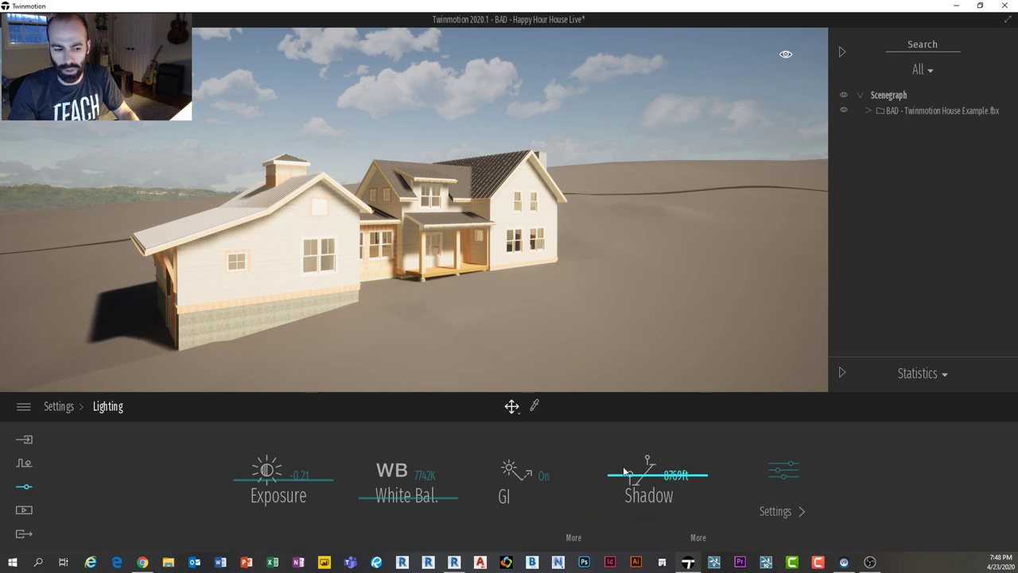
scroll(450, 236, "down", 4)
middle_click_drag(451, 236, 465, 295)
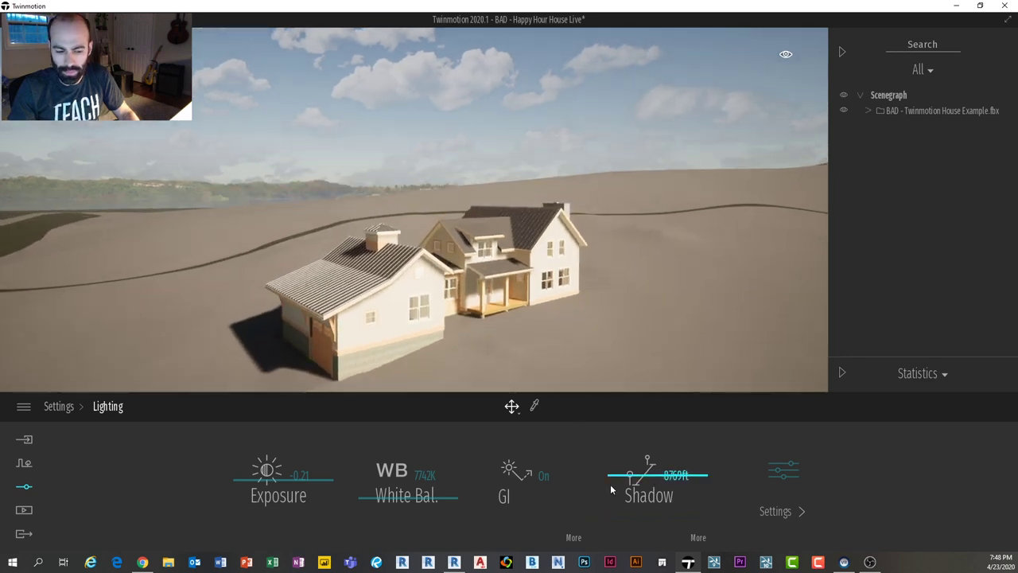
left_click_drag(626, 477, 640, 493)
middle_click_drag(660, 215, 618, 205, "shift")
scroll(617, 204, "down", 3)
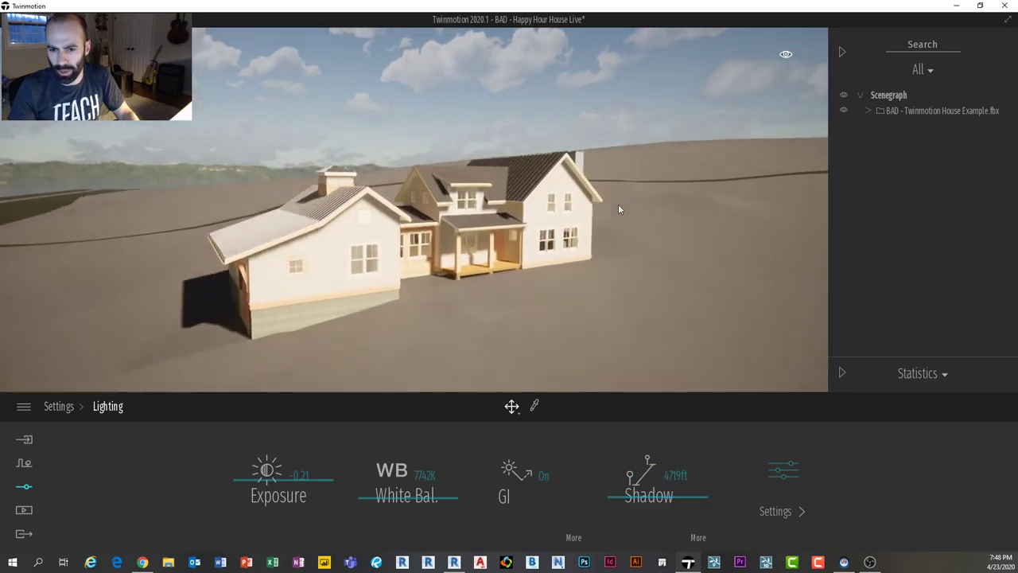
Step: Set the ambient light intensity to 0.71 in the additional lighting settings
left_click(779, 466)
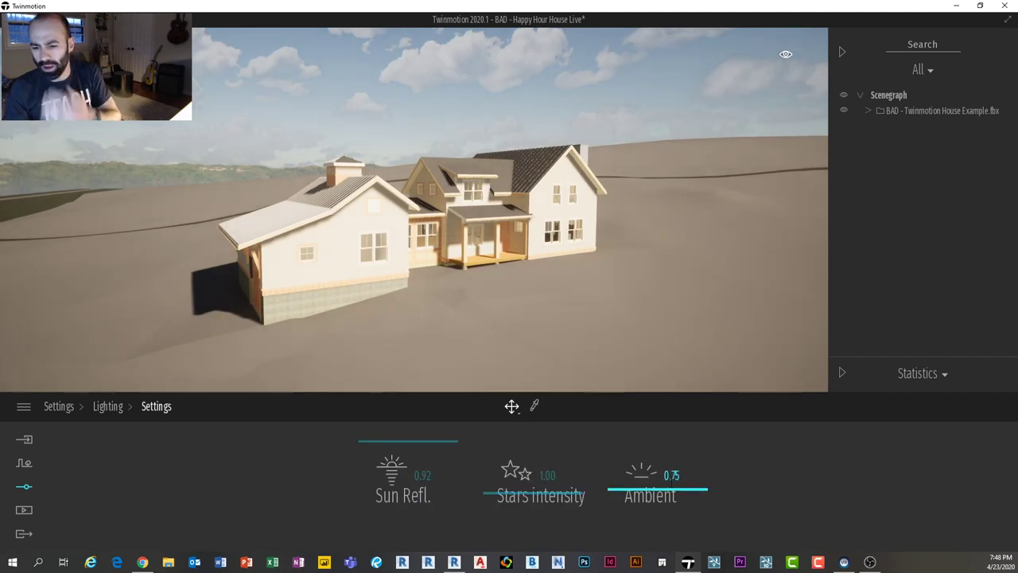
left_click_drag(672, 476, 672, 485)
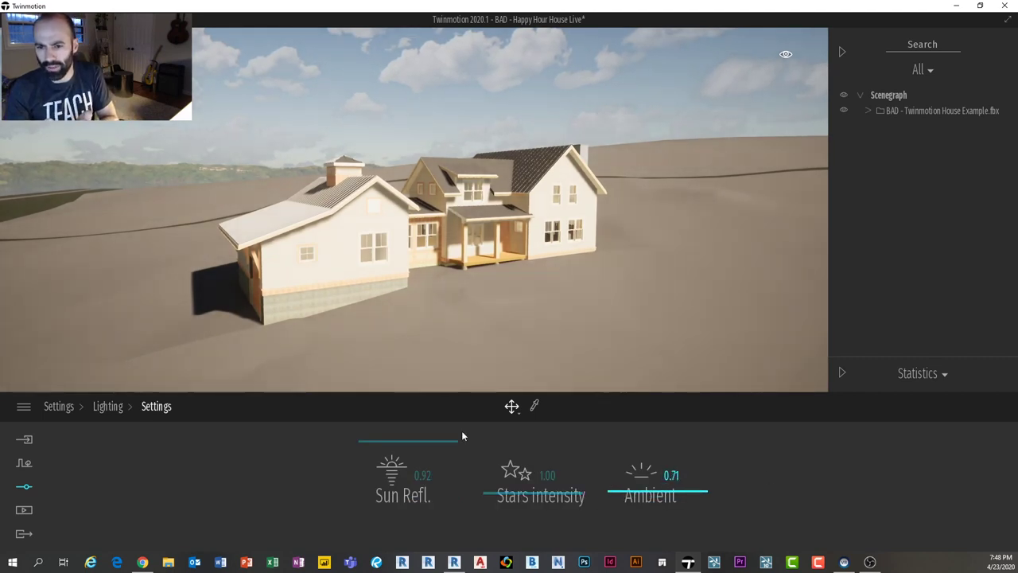
left_click(117, 405)
left_click(67, 406)
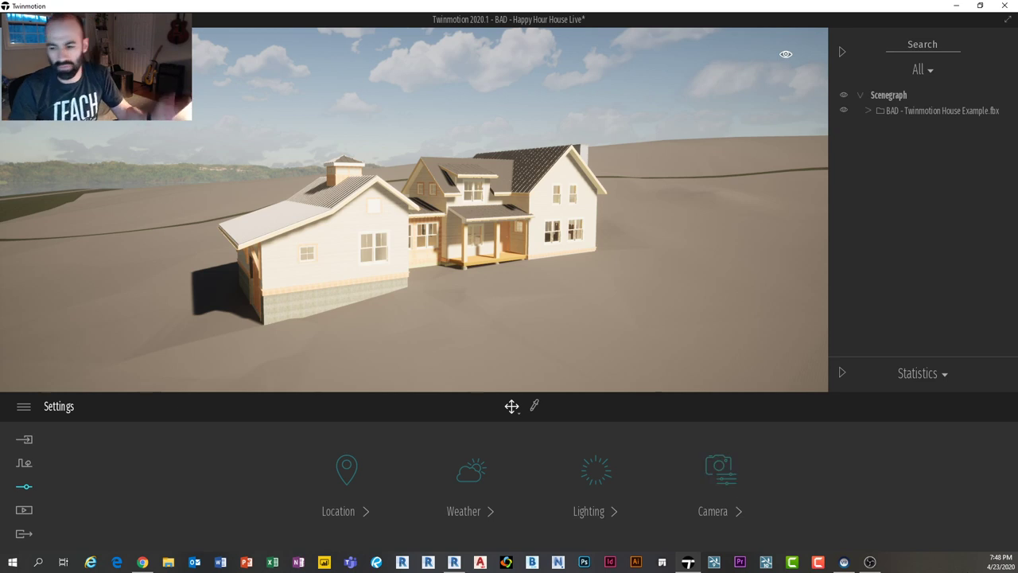
Step: Compare the view of the house with camera parallelism on and off, leaving it off
left_click(736, 466)
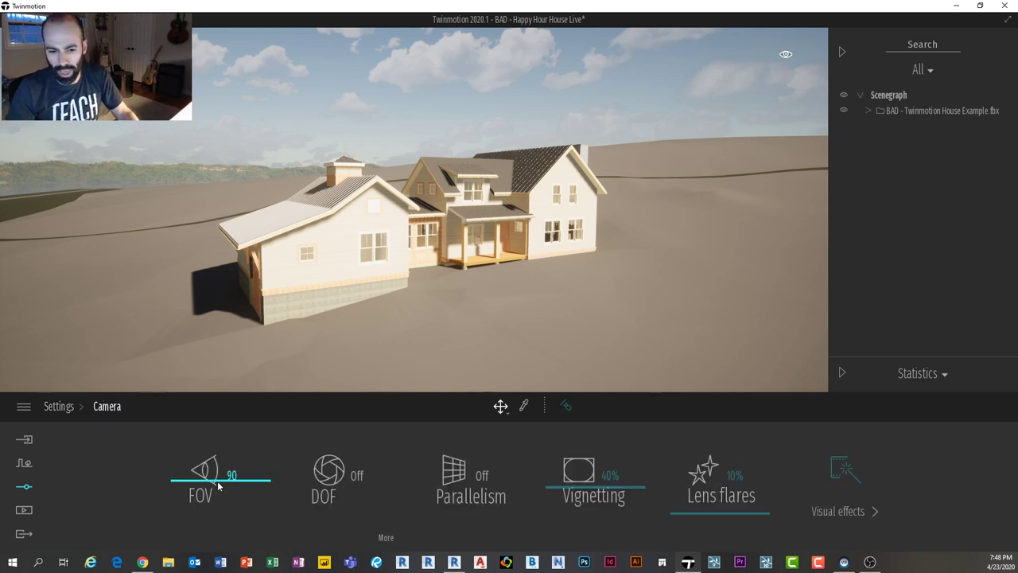
left_click(473, 485)
left_click(473, 484)
middle_click_drag(479, 350, 491, 489)
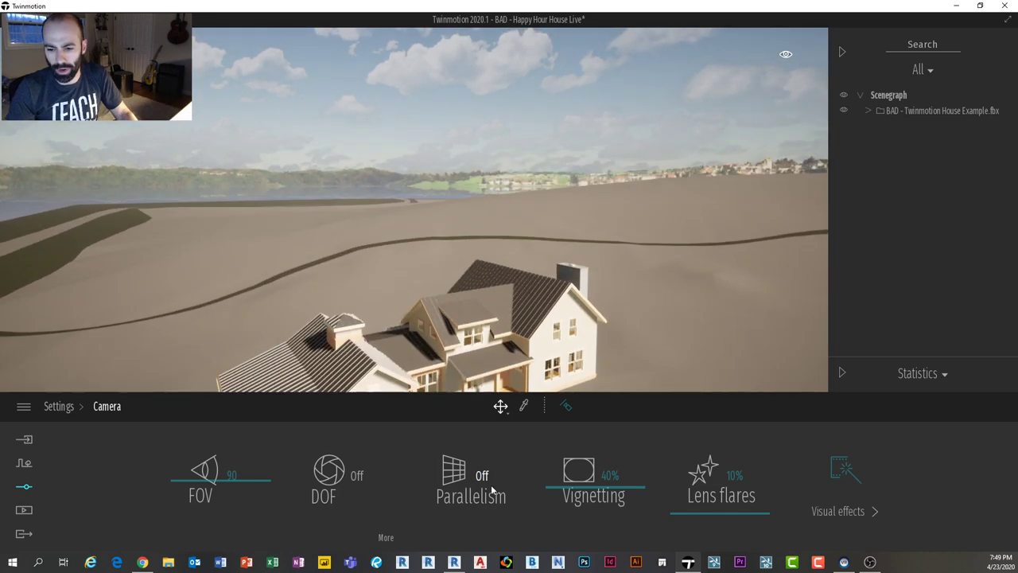
left_click(470, 485)
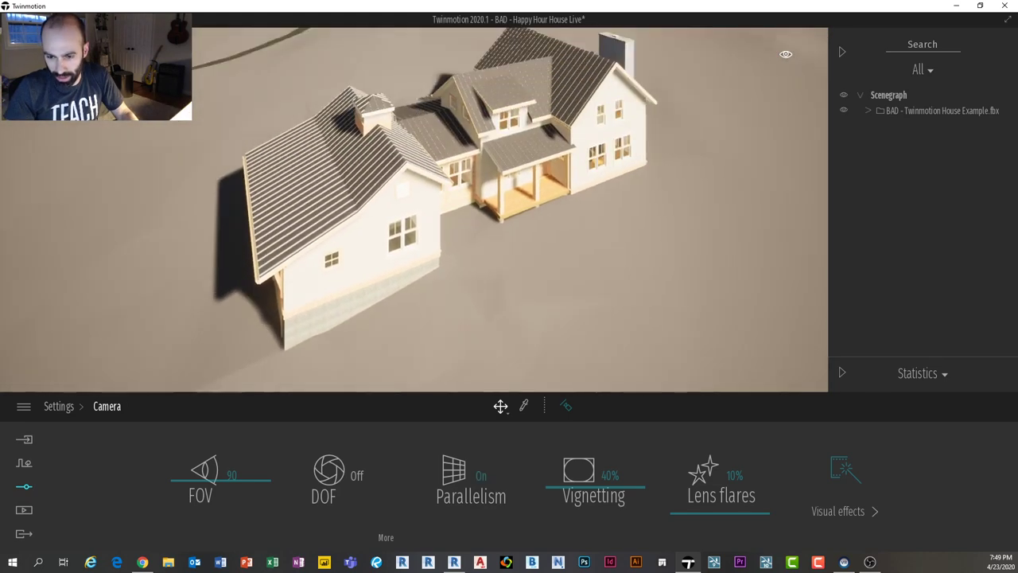
left_click(471, 481)
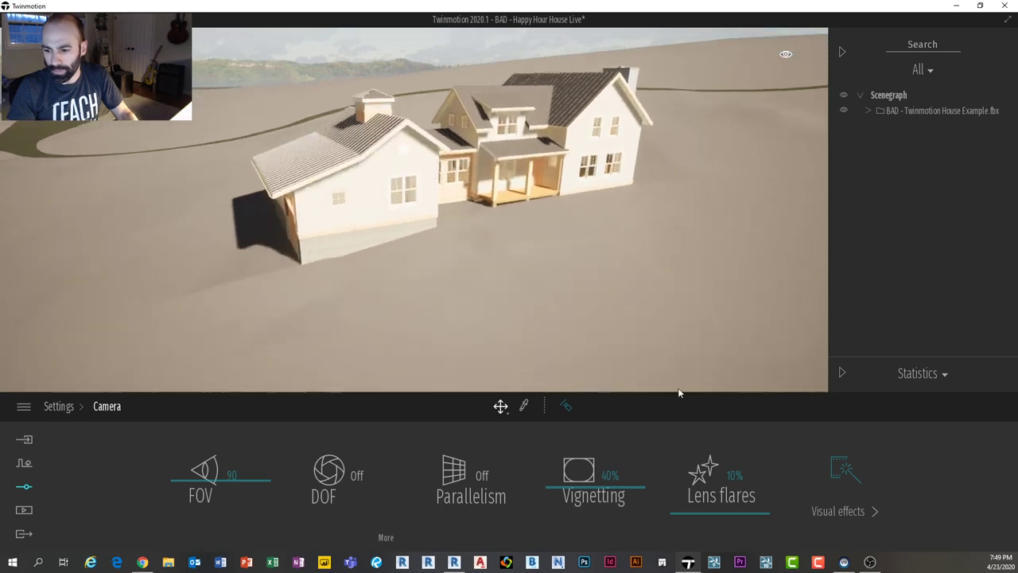
Step: Apply the DT7 color gradient to the camera and set its contrast to 62% and saturation to 42%
left_click(839, 469)
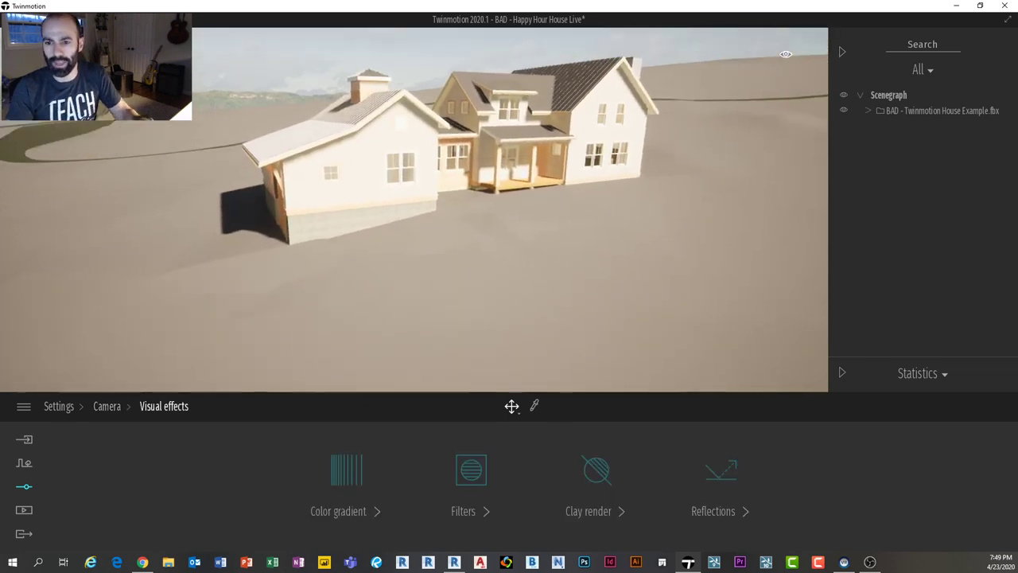
right_click_drag(522, 238, 522, 216)
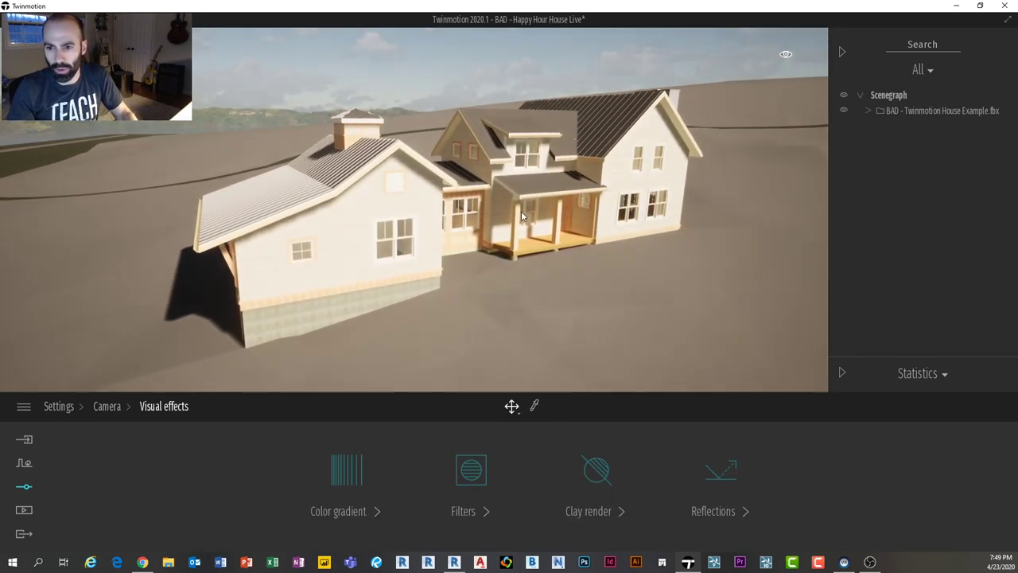
left_click(347, 469)
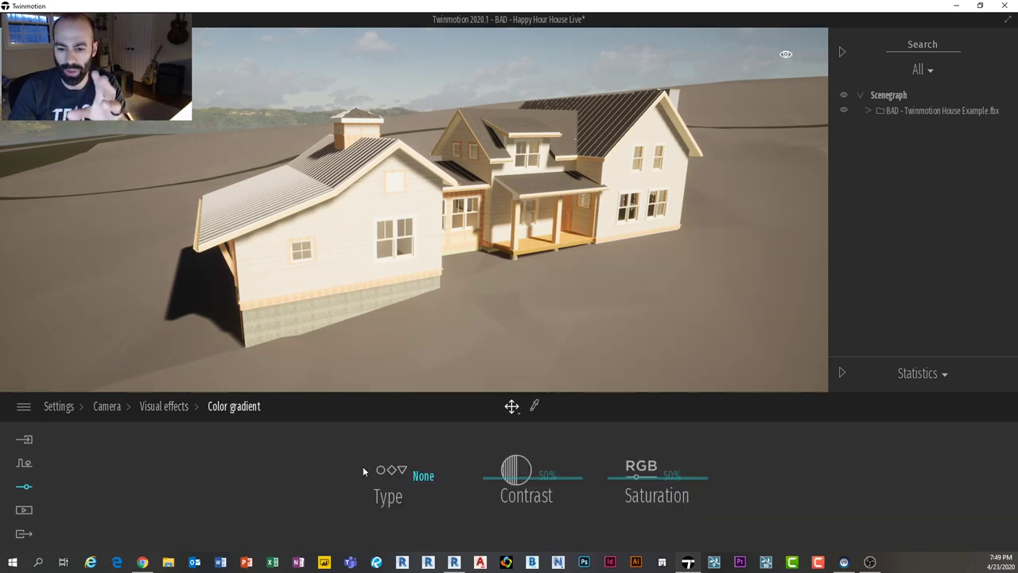
left_click(416, 474)
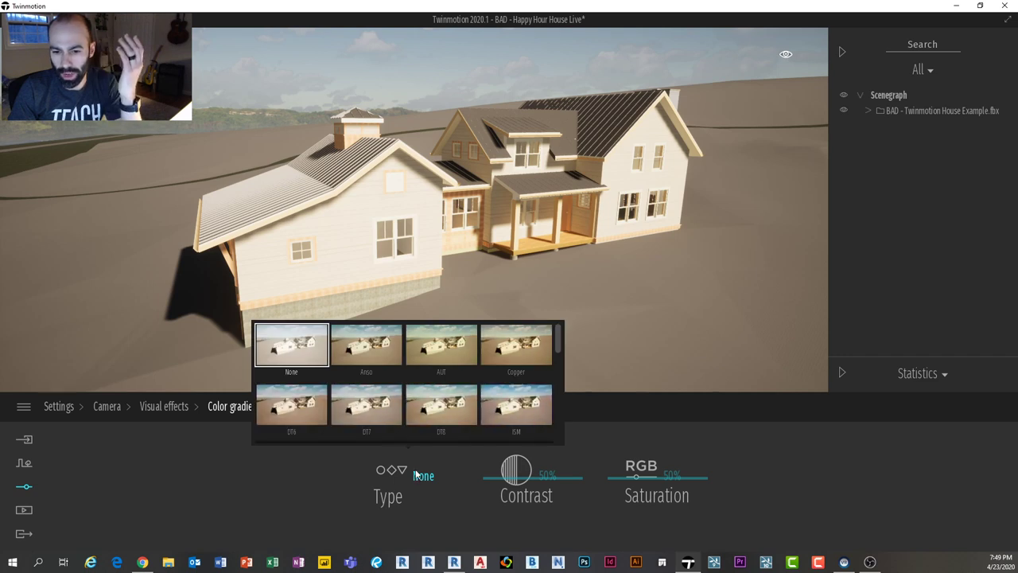
left_click(366, 398)
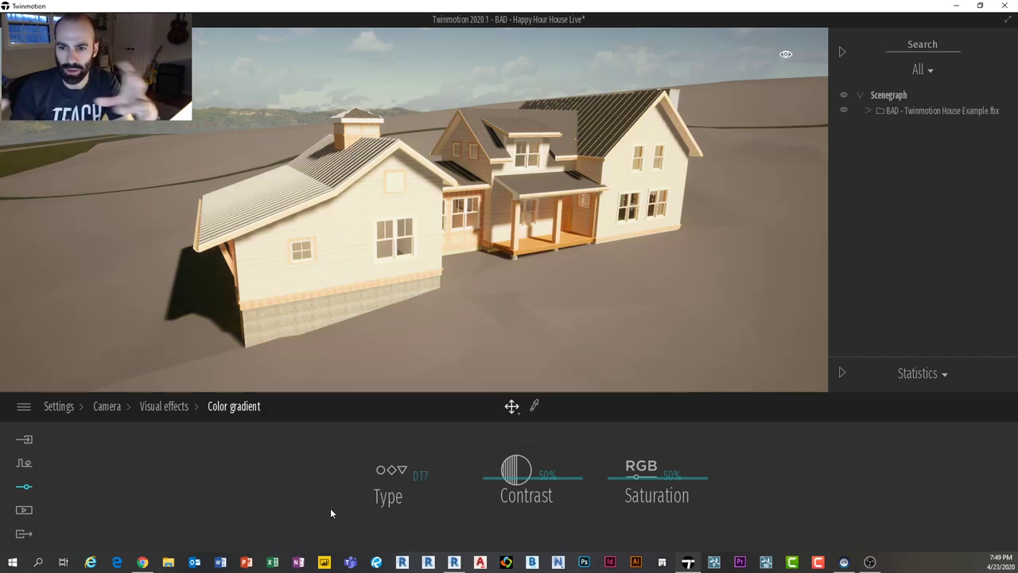
left_click_drag(491, 478, 490, 468)
left_click_drag(617, 479, 616, 487)
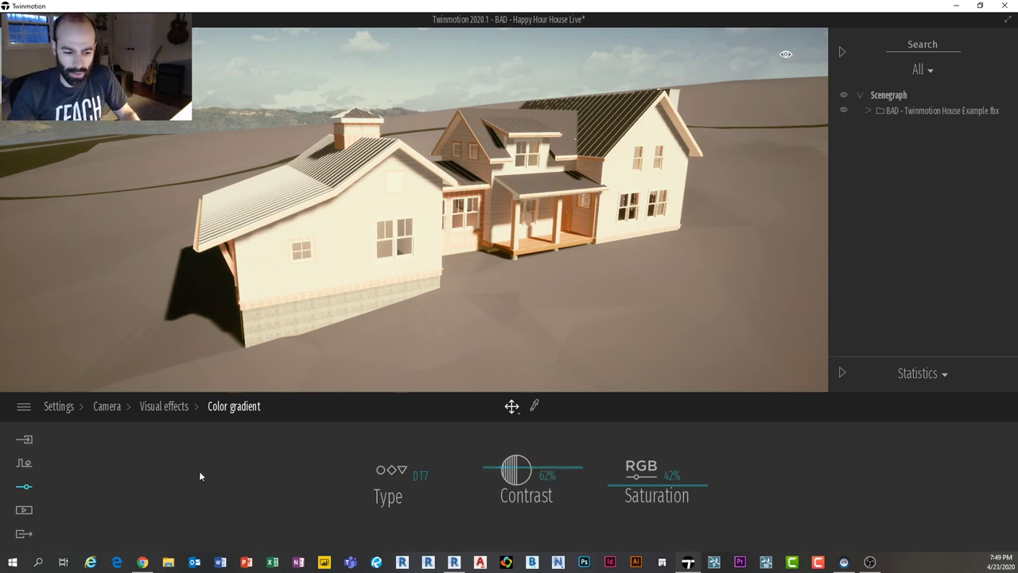
Step: Try the Line Light filter as a camera visual effect and inspect the house's siding and porch up close
left_click(159, 407)
left_click(477, 472)
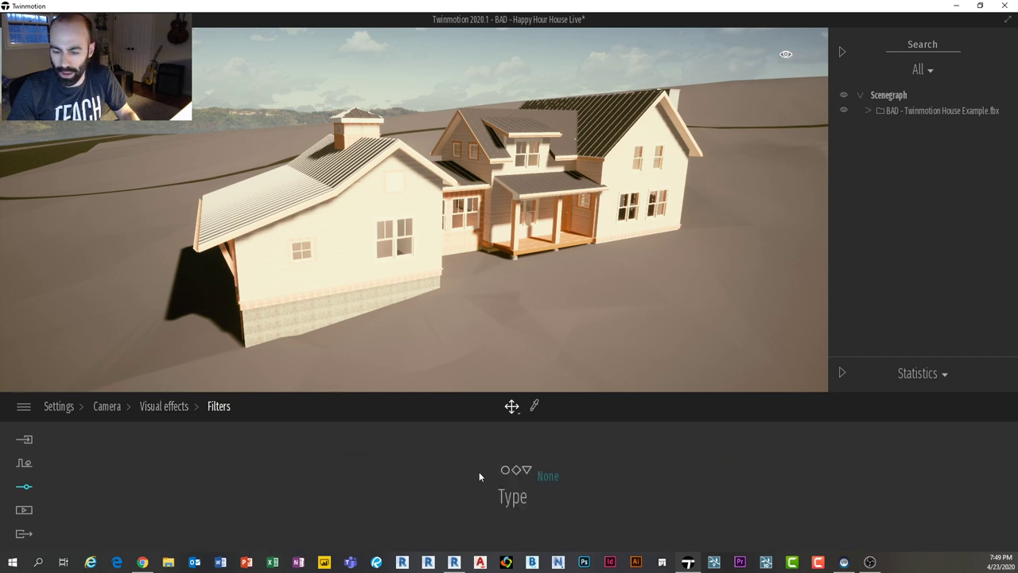
left_click(530, 470)
scroll(593, 393, "down", 3)
left_click(574, 366)
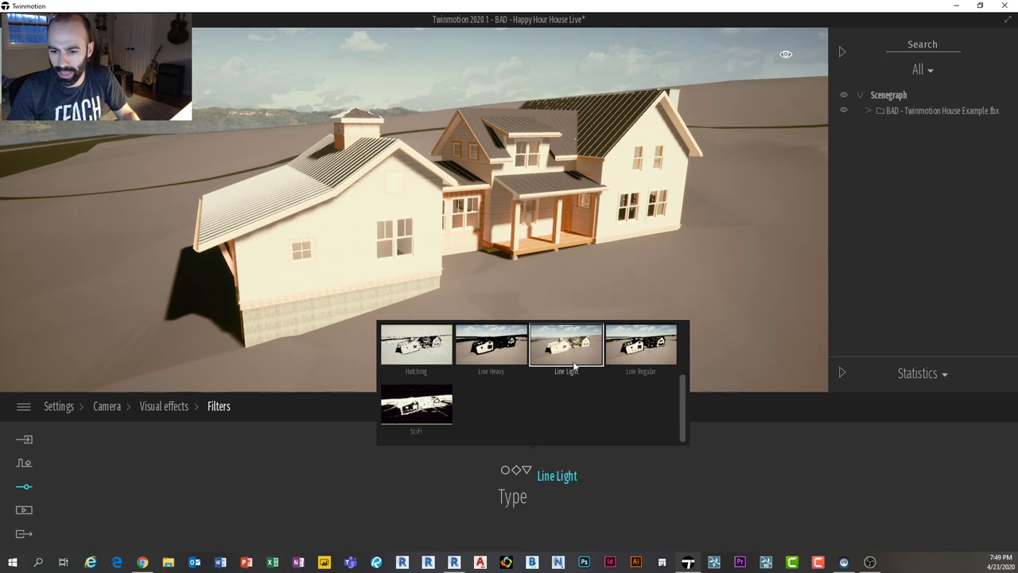
left_click(678, 503)
scroll(383, 193, "up", 5)
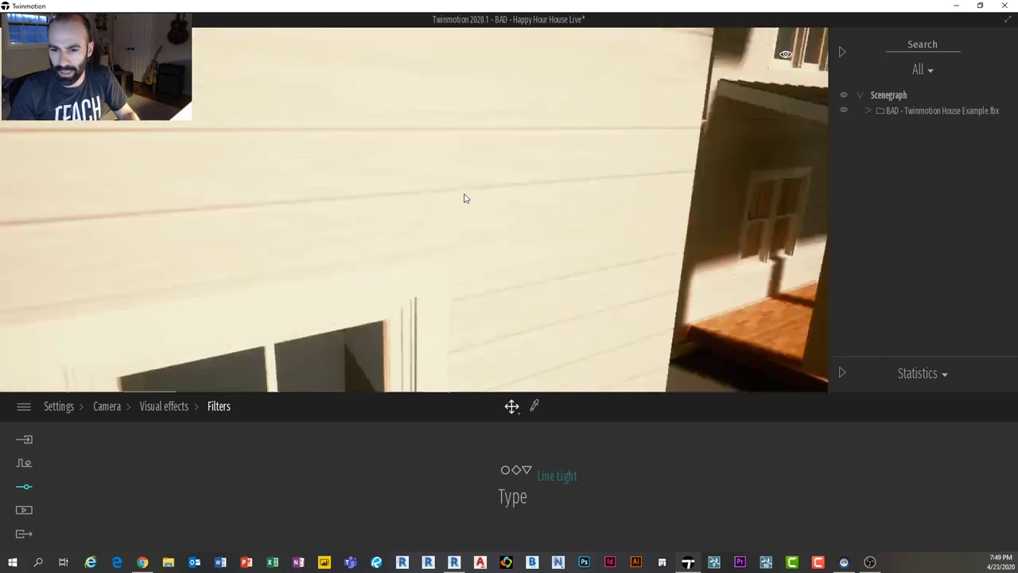
scroll(467, 199, "down", 2)
scroll(467, 200, "down", 5)
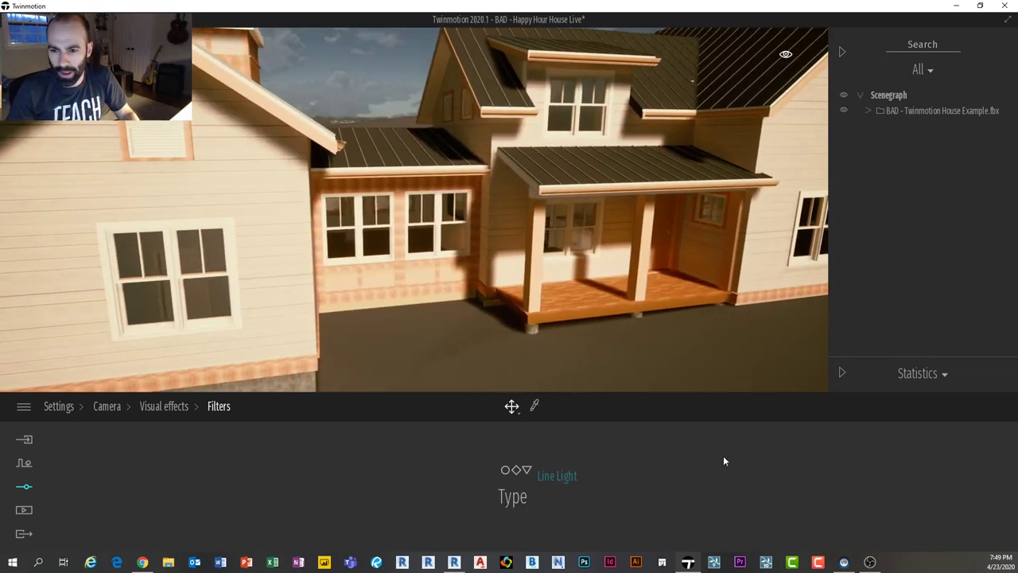
Step: Try the Line Regular filter and view its outlines around the porch and garage
left_click(572, 480)
left_click(648, 350)
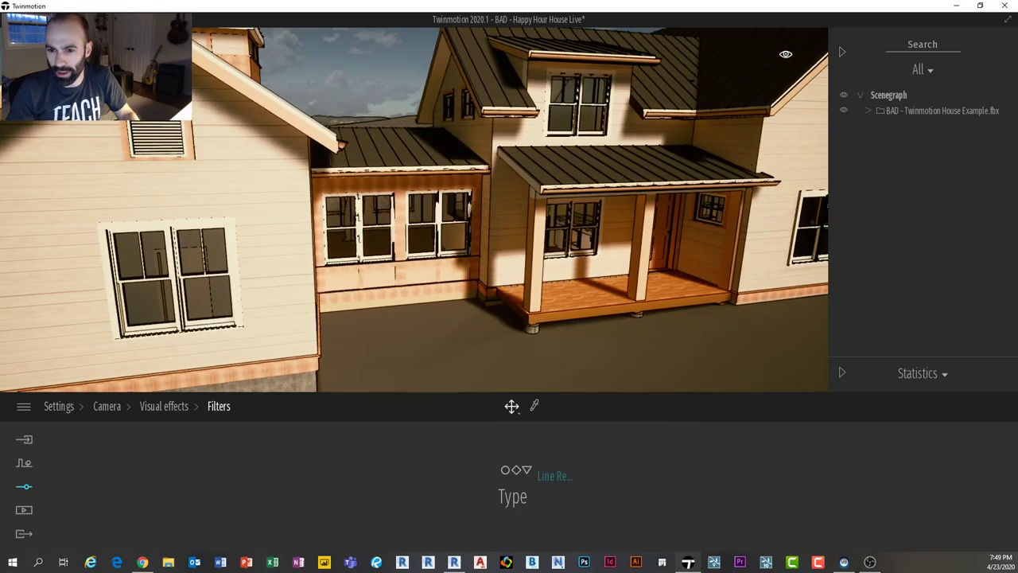
middle_click_drag(342, 199, 481, 201)
left_click_drag(480, 200, 461, 163)
middle_click_drag(461, 163, 707, 166)
Step: Switch the filter back to Line Light to view the whole house, and reset the filter type to None
left_click(537, 477)
left_click(571, 353)
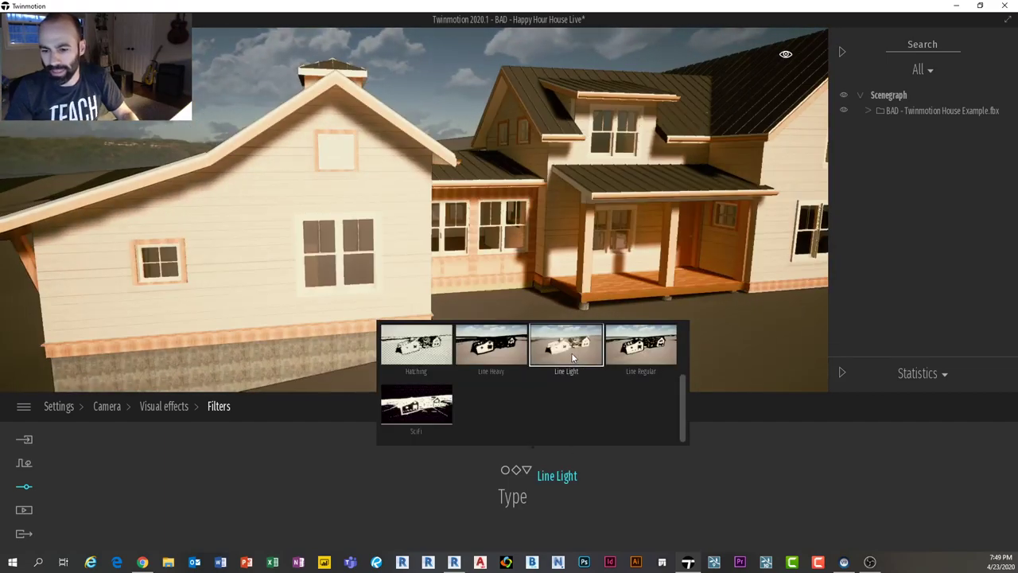
scroll(469, 227, "down", 5)
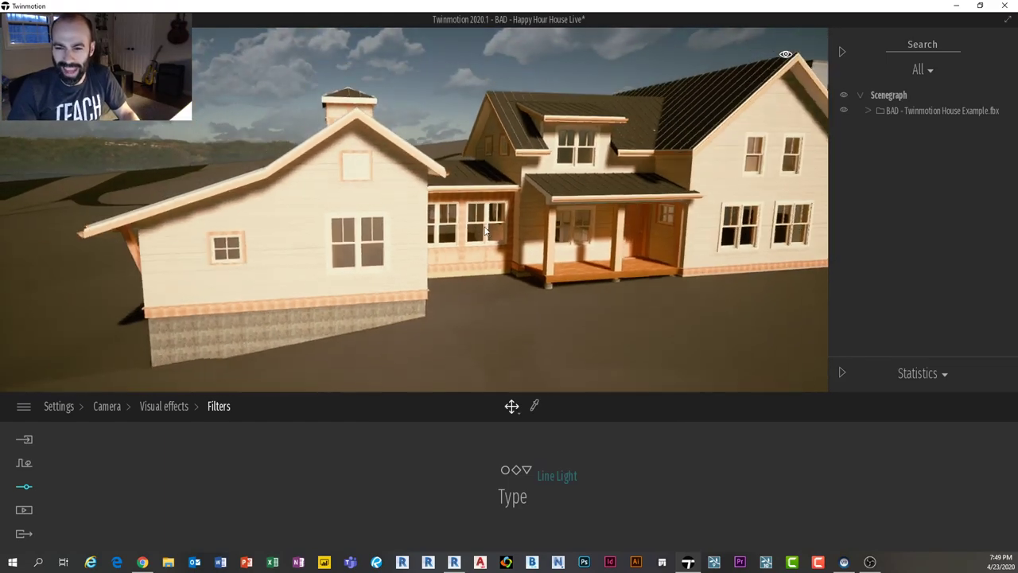
left_click(518, 487)
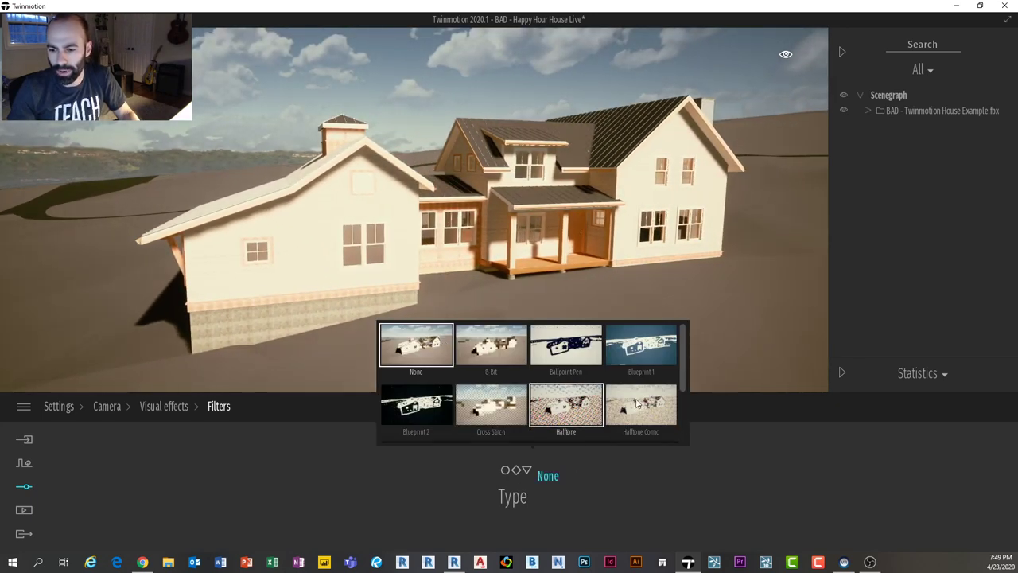
Step: Browse the camera filter types, set the filter to Line Light, and return to the top-level scene settings
scroll(596, 380, "down", 3)
scroll(424, 350, "up", 3)
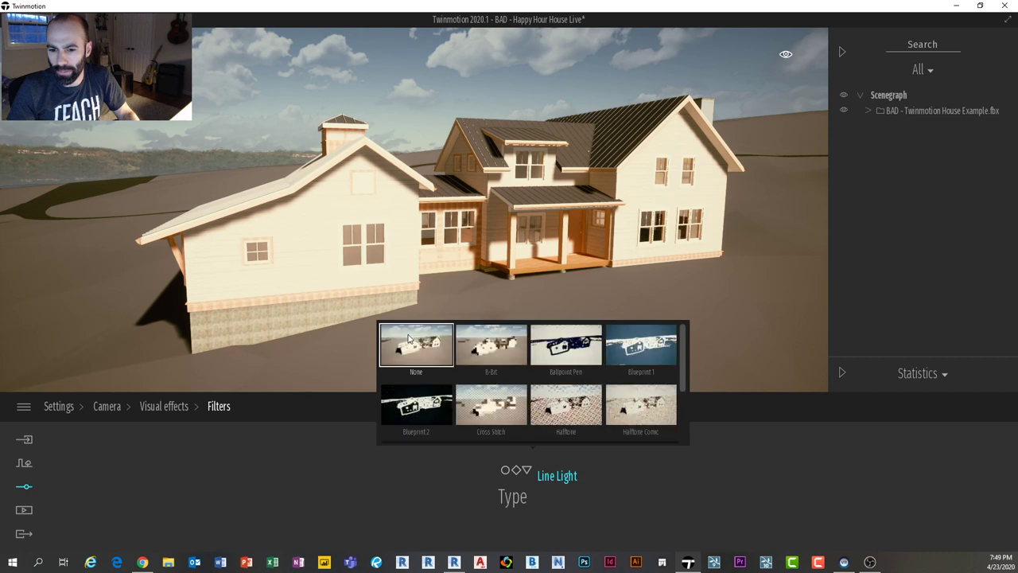
left_click(420, 347)
scroll(580, 390, "down", 3)
left_click(573, 347)
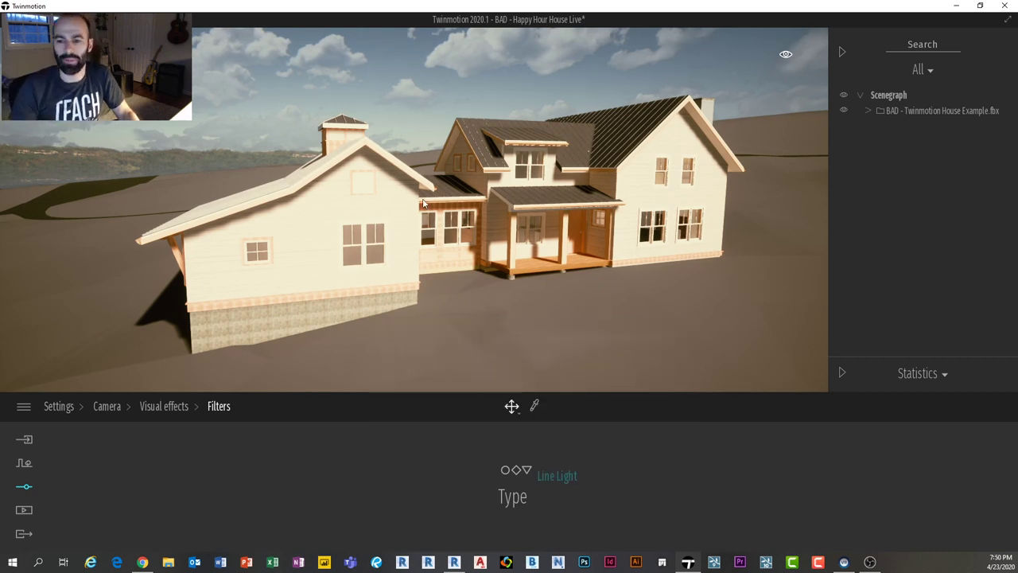
mouse_move(422, 199)
middle_mouse_down("shift")
mouse_move(493, 179)
mouse_move(423, 206)
middle_mouse_up("shift")
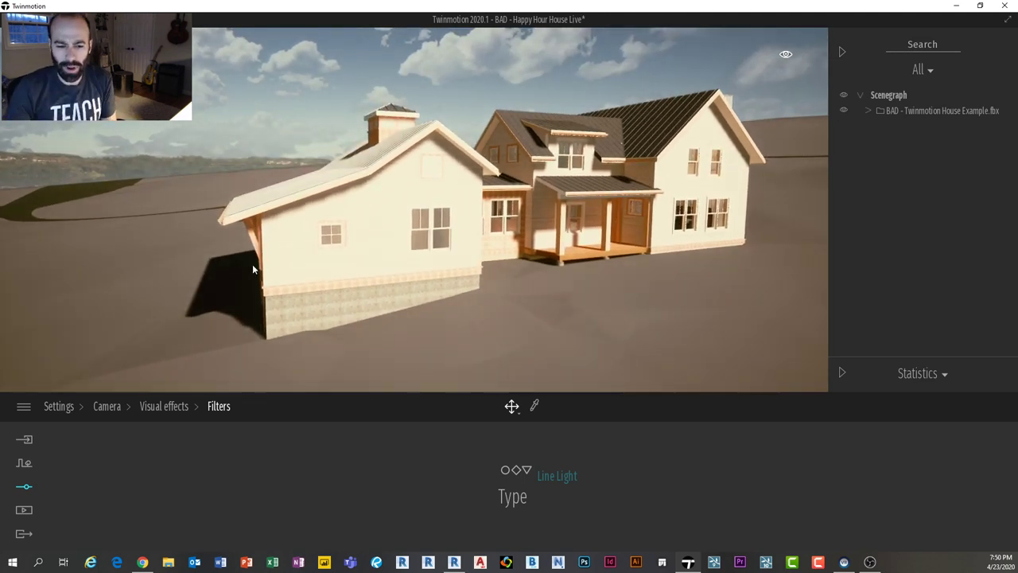
left_click(167, 405)
left_click(109, 406)
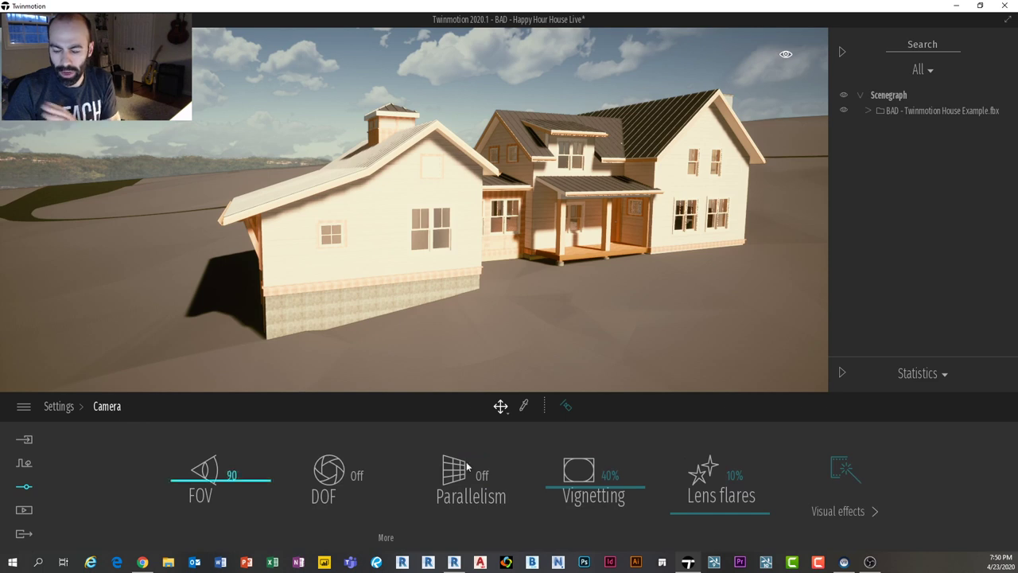
left_click(58, 407)
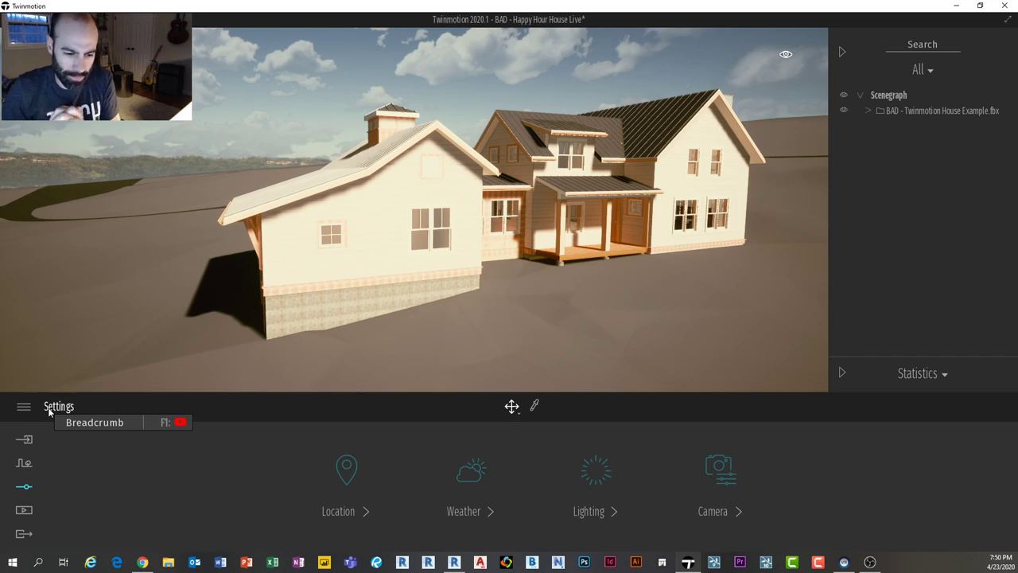
Step: Sample the New Grass material near the house and the Treeline material beyond it with the material picker
right_click_drag(402, 291, 462, 284)
scroll(469, 287, "down", 2)
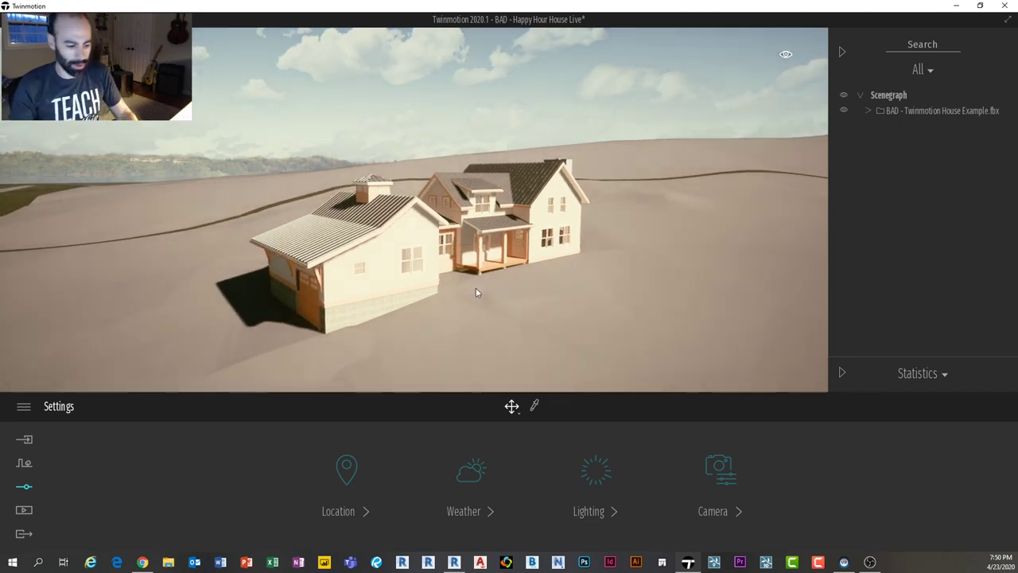
middle_click_drag(445, 278, 356, 283)
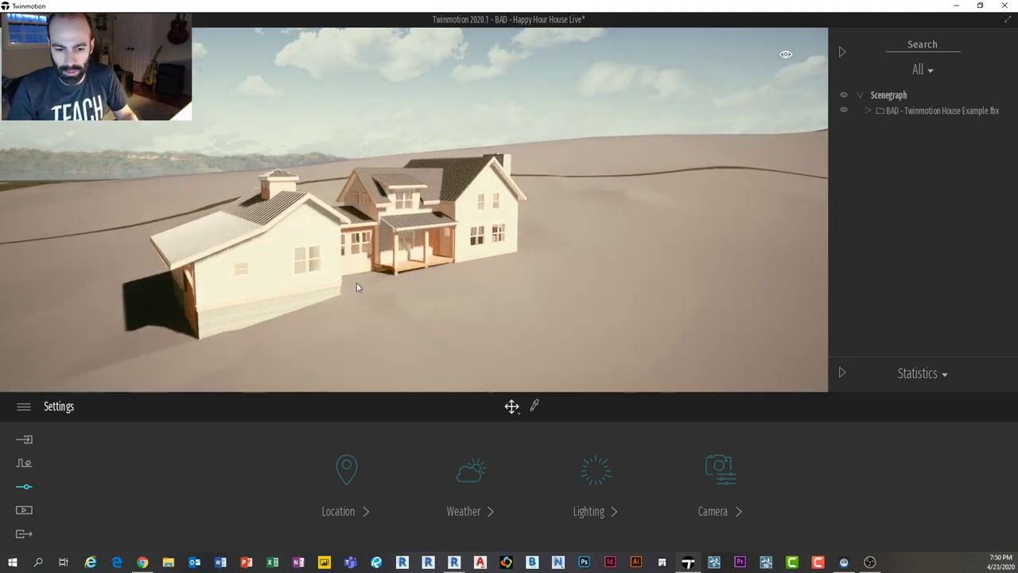
scroll(356, 283, "up", 2)
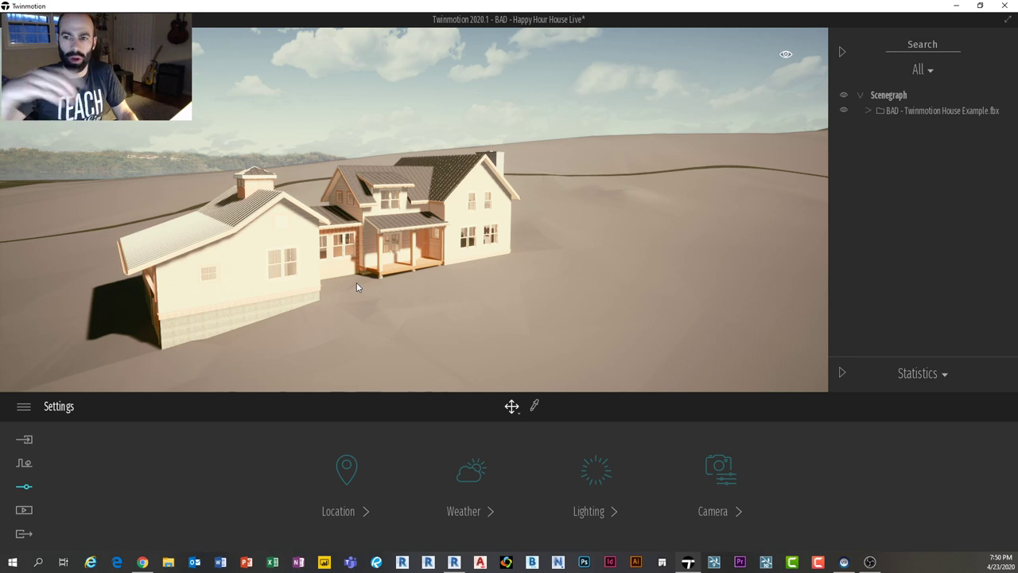
middle_click_drag(357, 283, 335, 253, "shift")
key("t")
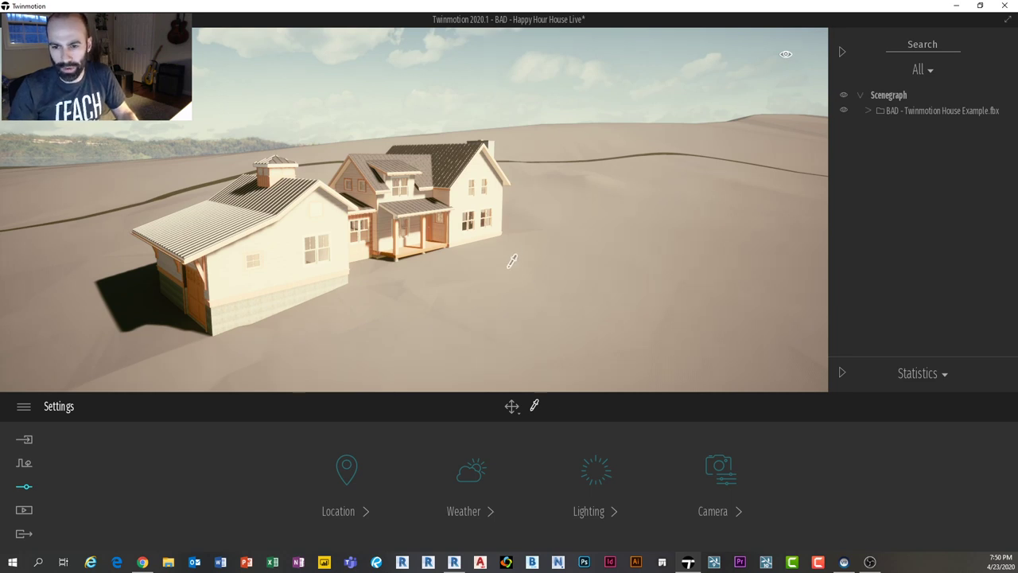
scroll(512, 261, "down", 5)
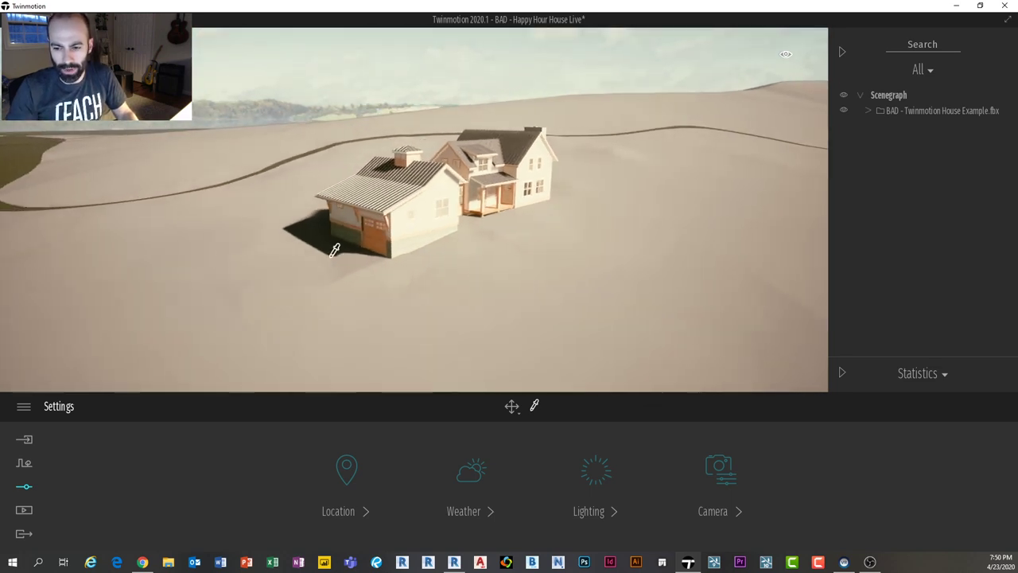
left_click(221, 249)
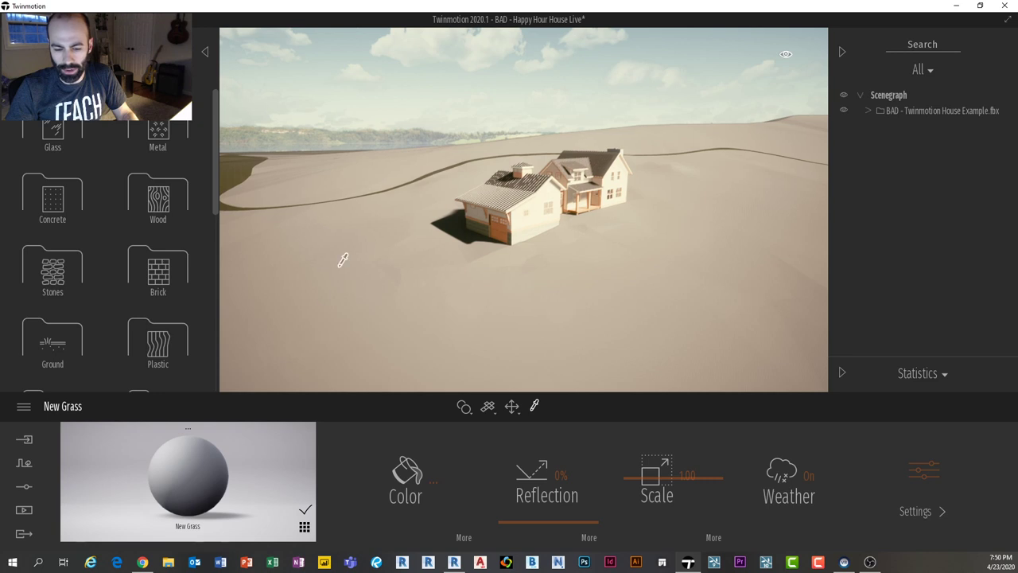
middle_click_drag(341, 262, 318, 284, "shift")
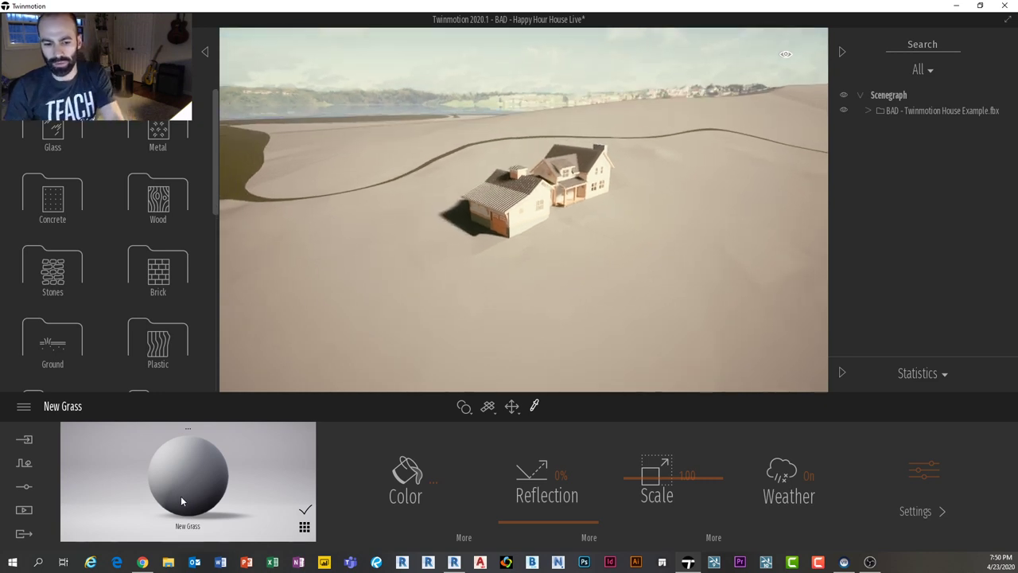
left_click(240, 143)
left_click(347, 164)
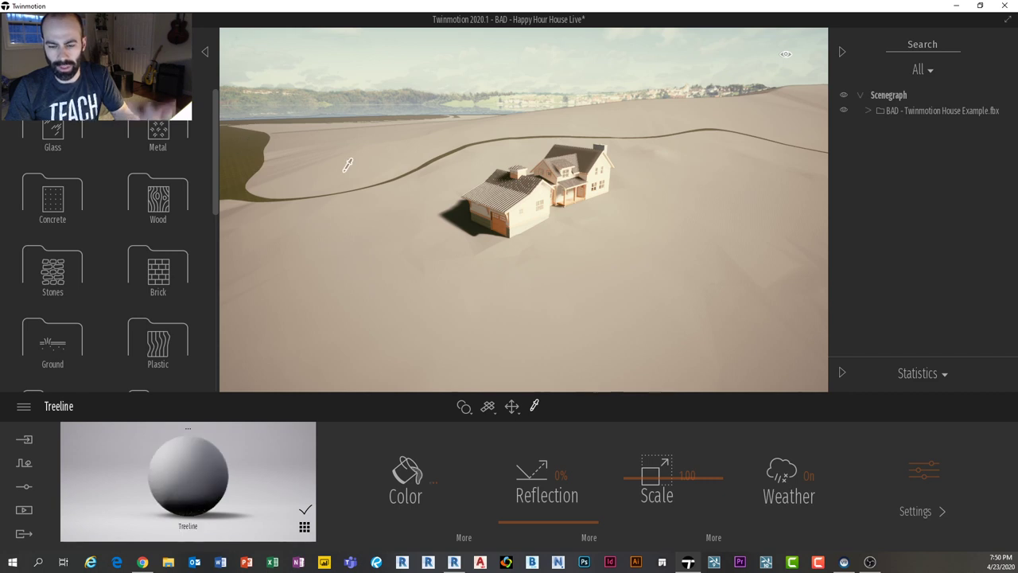
Step: Search the material library for "grass"
right_click_drag(357, 209, 360, 222)
key("a")
key("e")
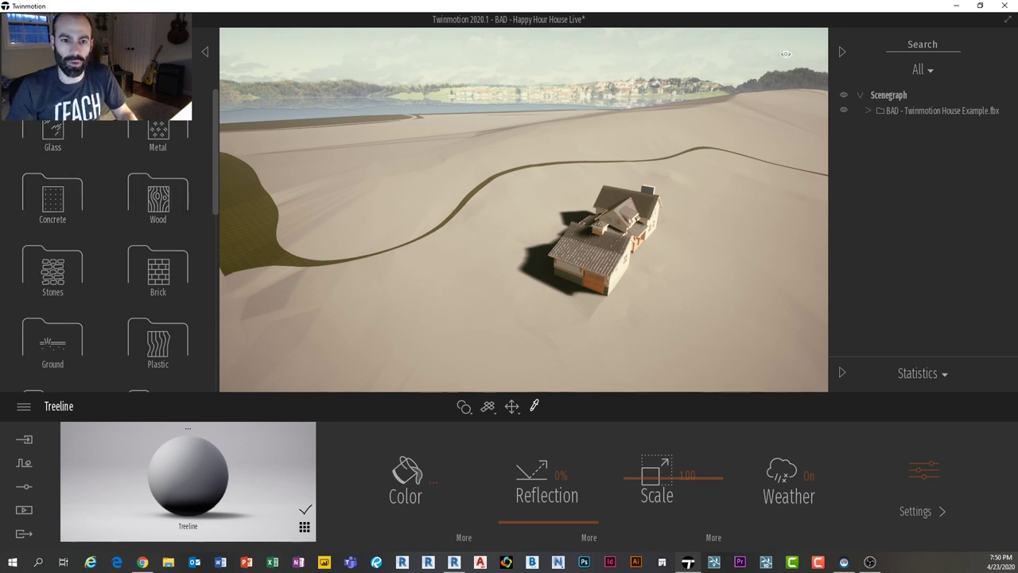
type("grass")
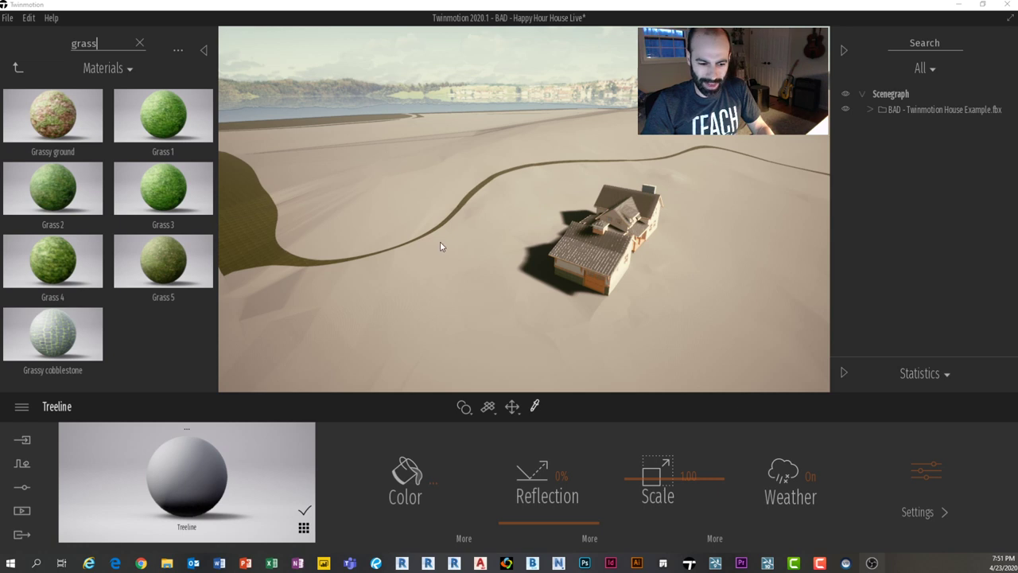
Step: Try the Grassy ground material on the lawn around the house and take it off again
right_click_drag(440, 241, 426, 223)
key("d")
key("w")
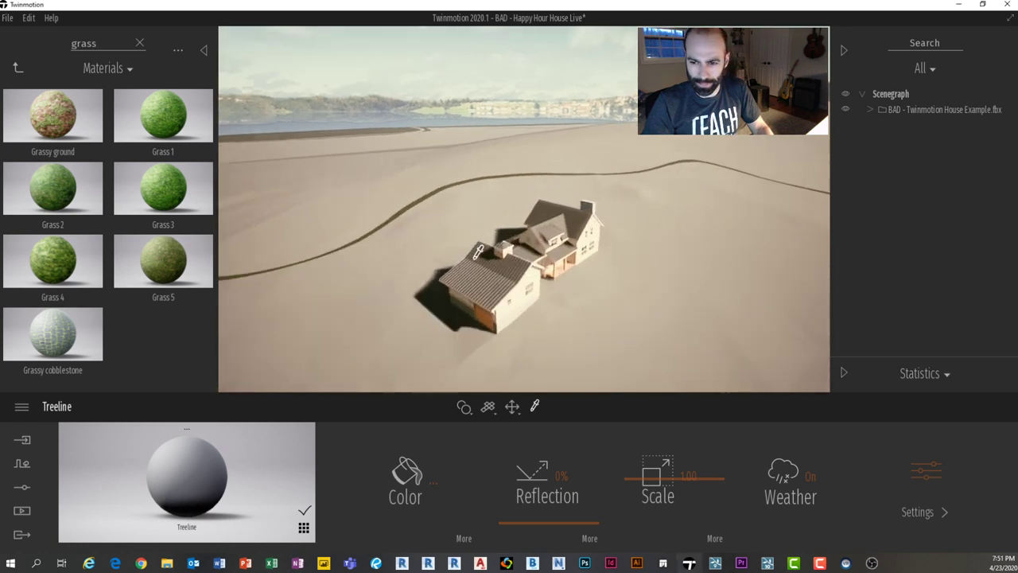
key("s")
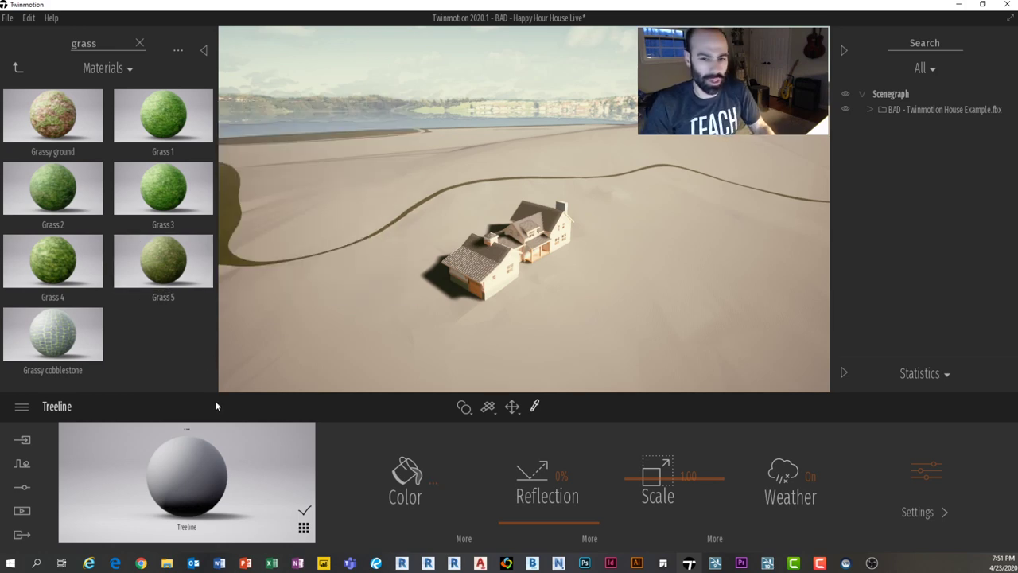
left_click_drag(52, 119, 352, 253)
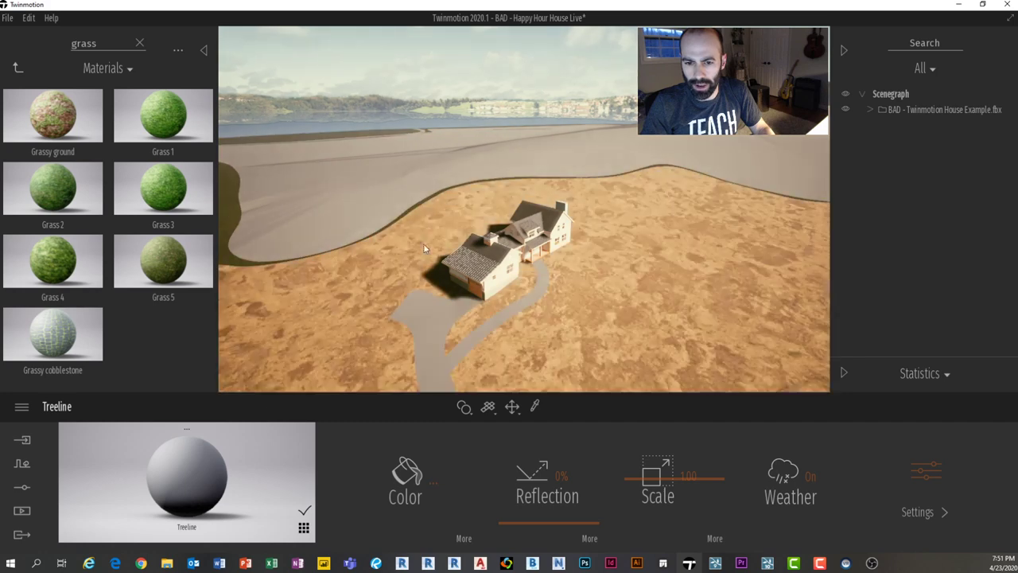
left_click_drag(680, 228, 80, 124)
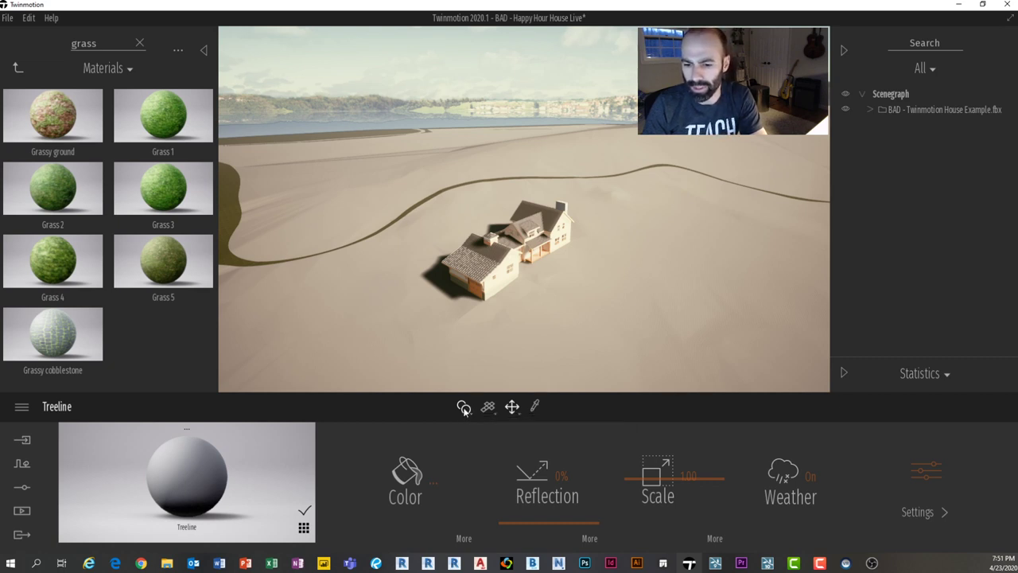
Step: Check the material application modes and apply the Grass 5 material to the lawn around the house
scroll(465, 360, "up", 1)
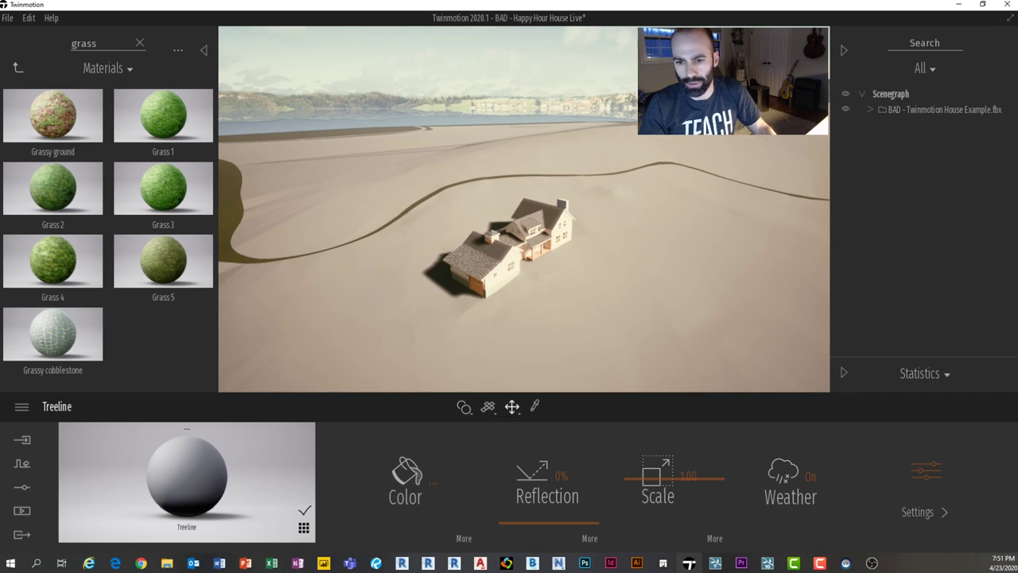
left_click(478, 345)
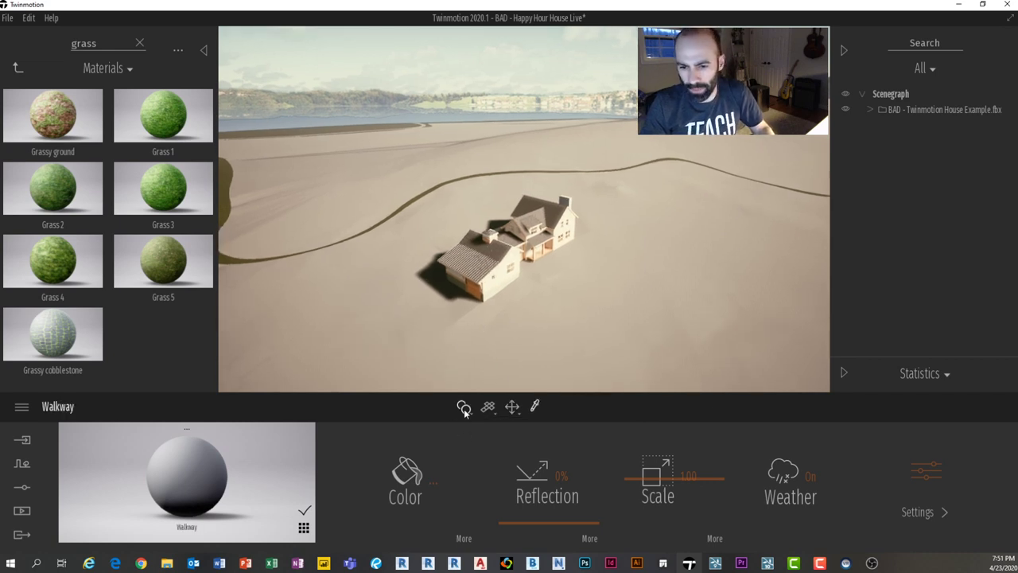
left_click(466, 409)
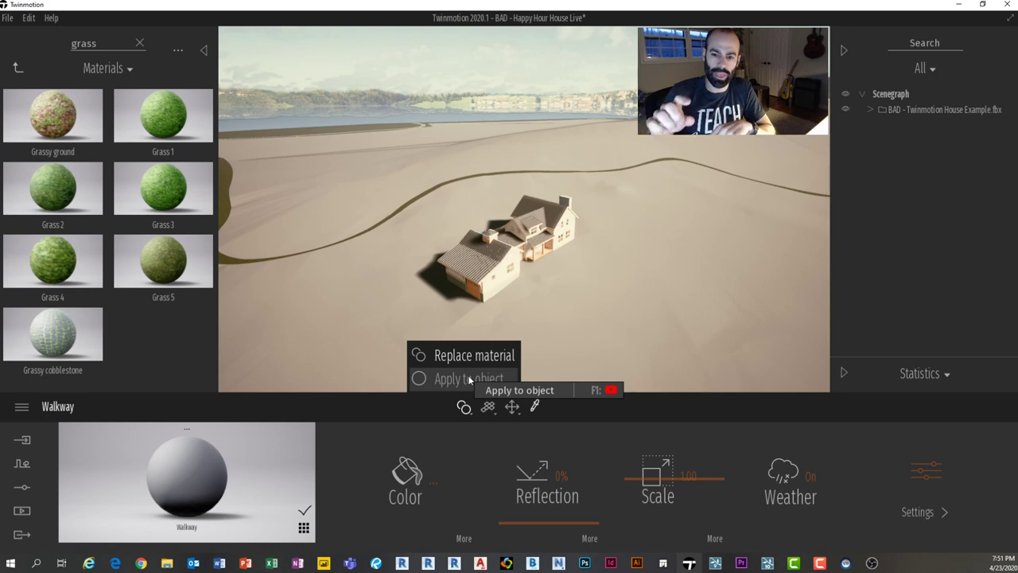
left_click(468, 374)
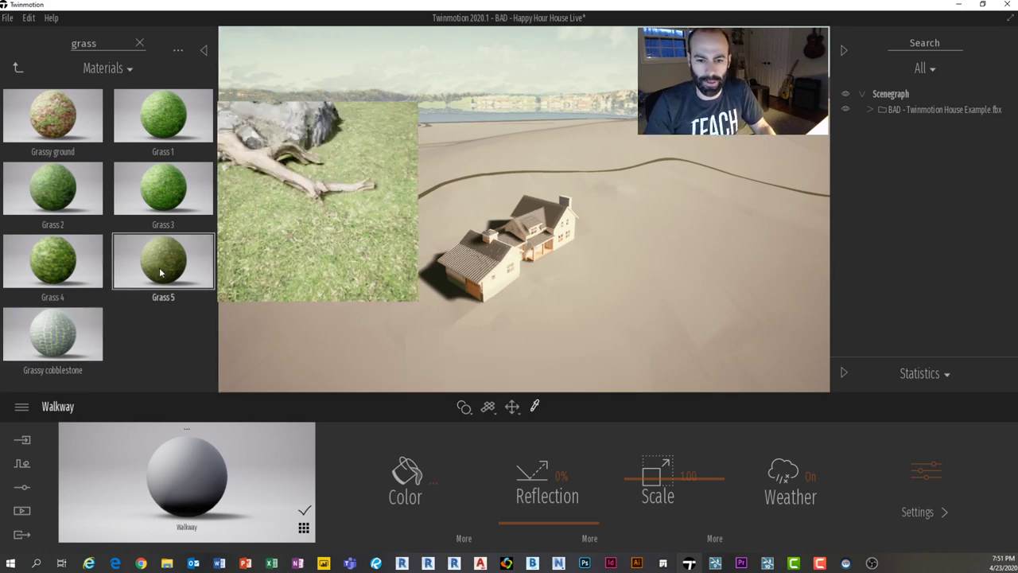
left_click_drag(163, 263, 352, 300)
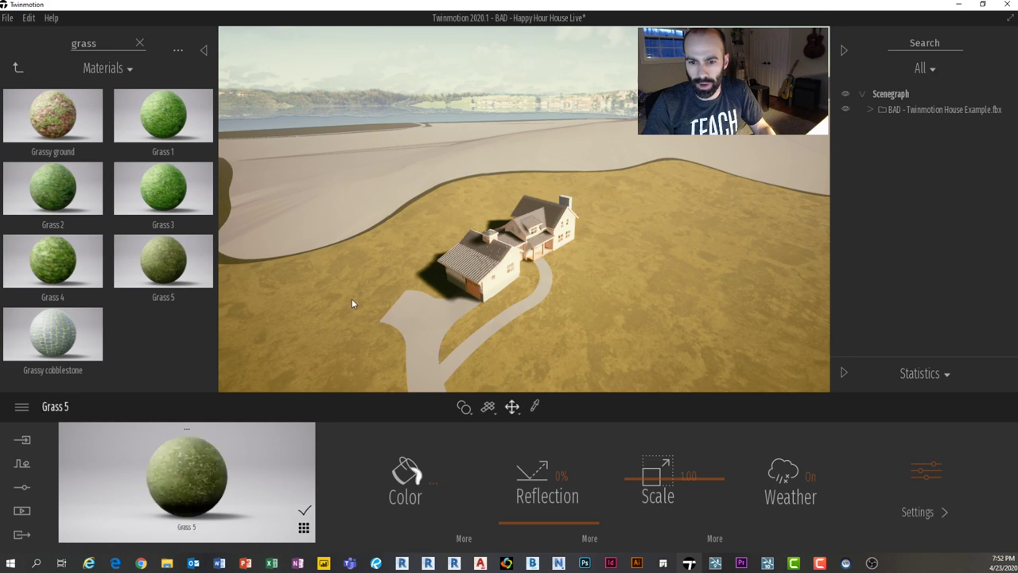
Step: Rename the current Grass 5 material as "Grasss 6"
key("a")
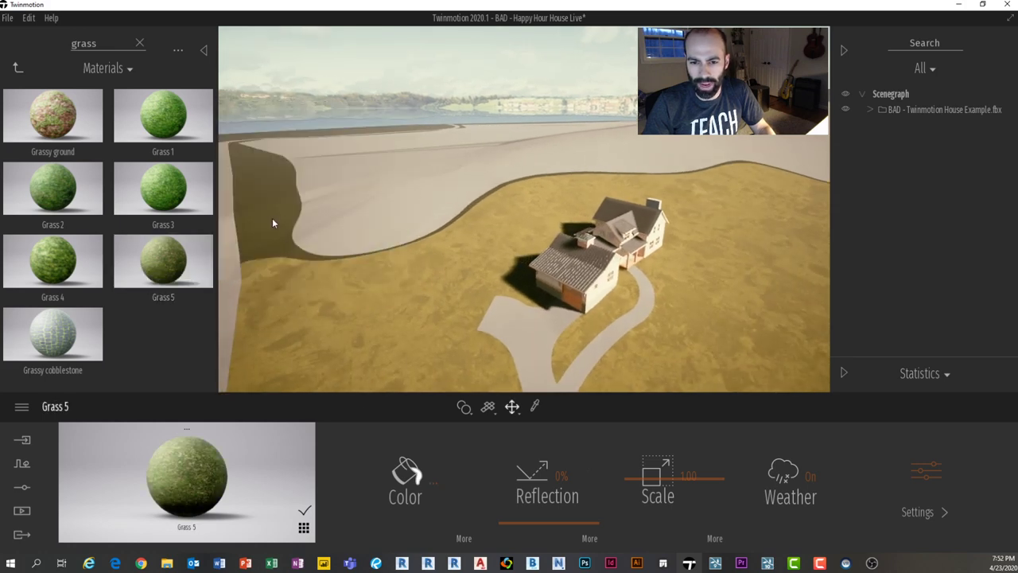
key("a")
key("w")
mouse_move(159, 265)
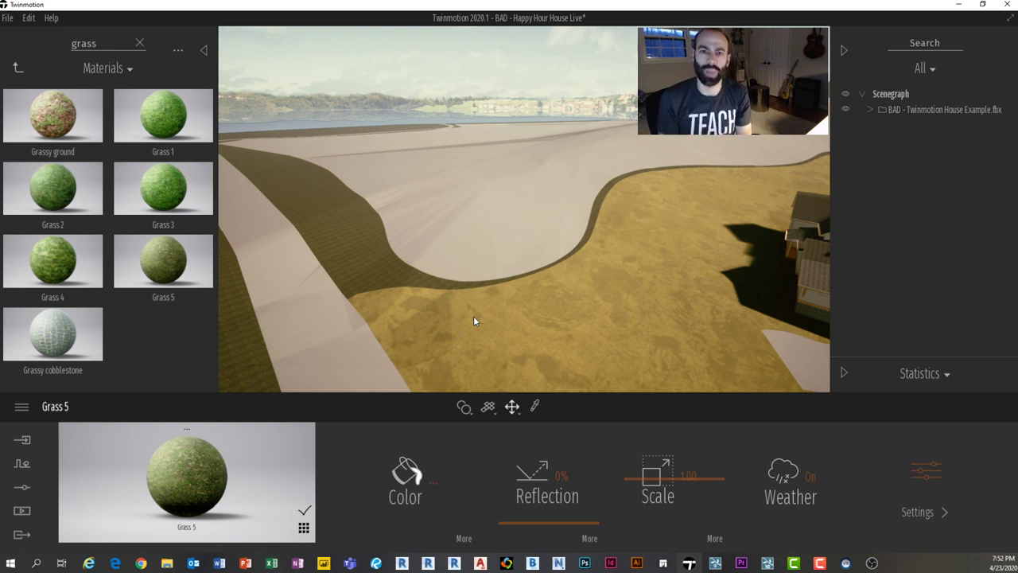
right_click(187, 429)
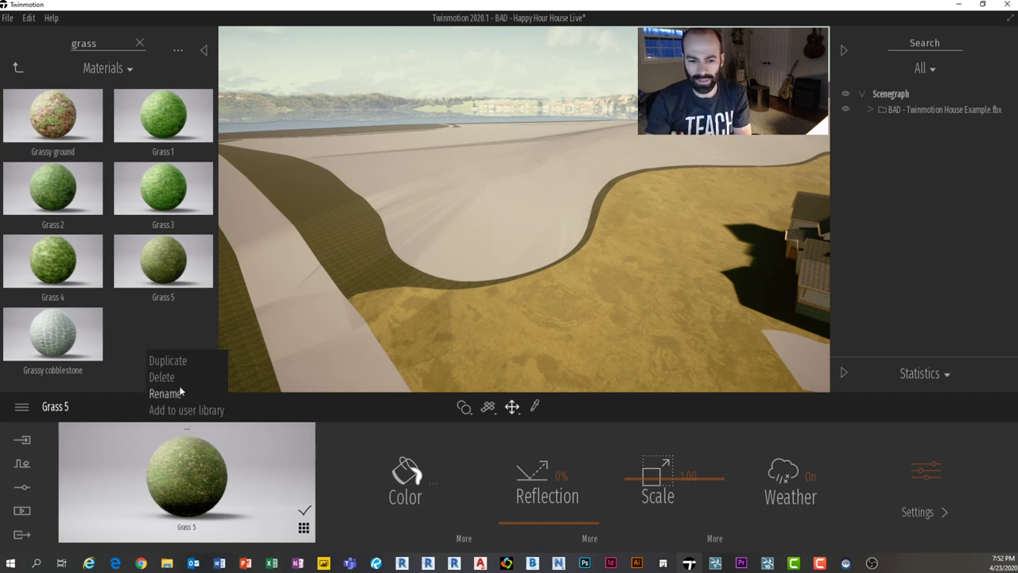
right_click(191, 425)
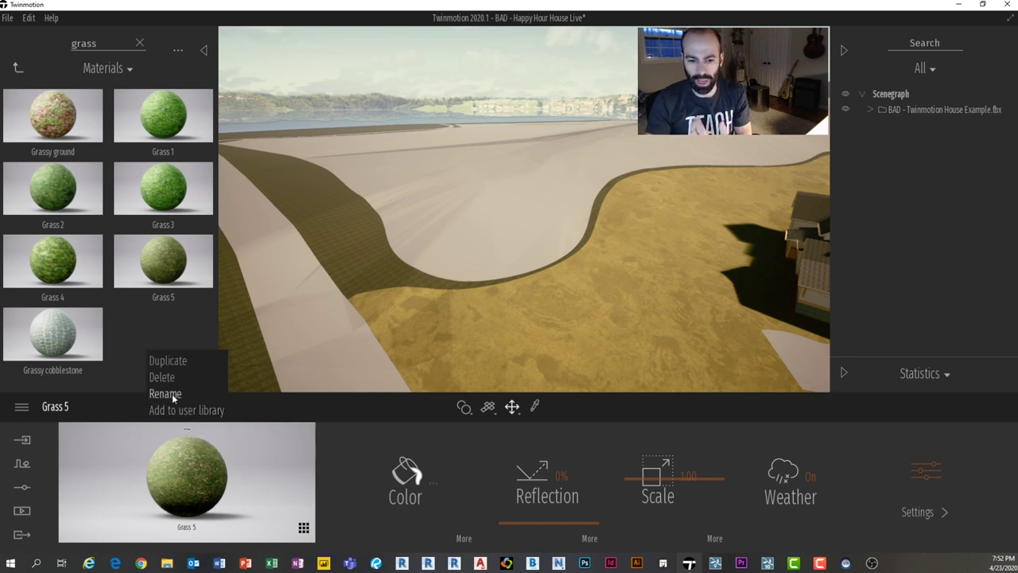
left_click(171, 393)
type("Grasss 6")
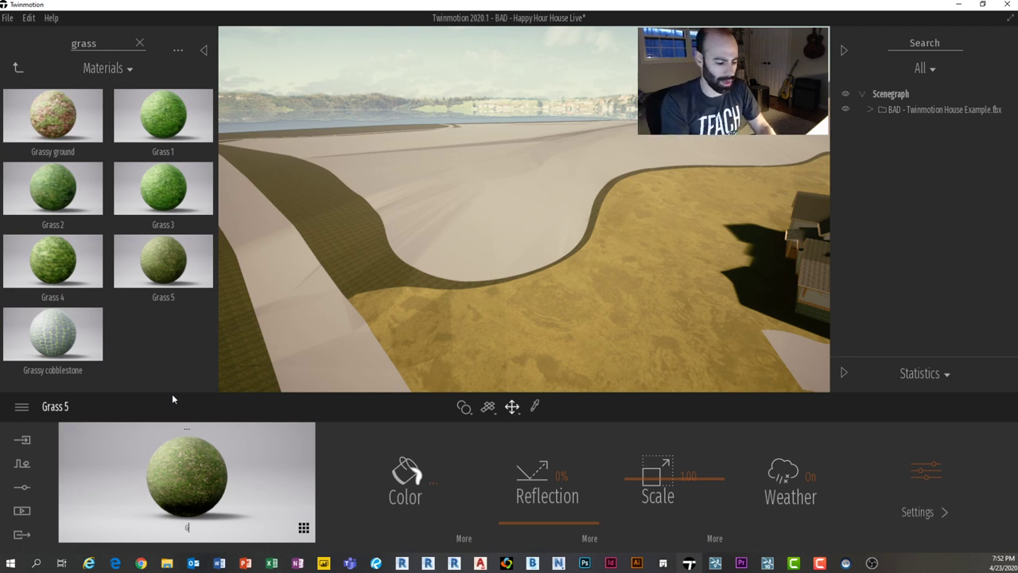
key("Return")
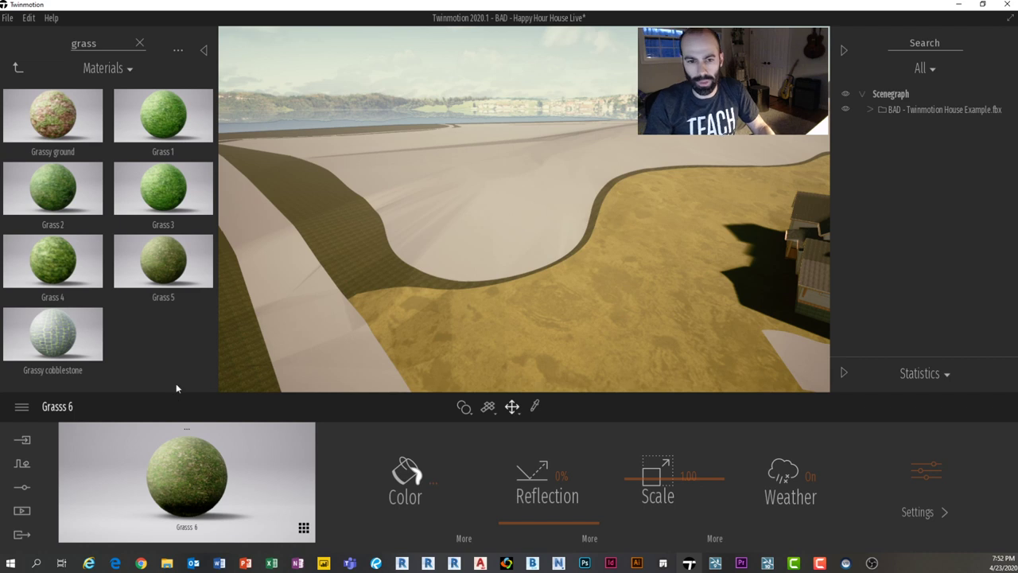
Step: Revisit the material application modes and sample the lawn's material beside the walkway
left_click(468, 414)
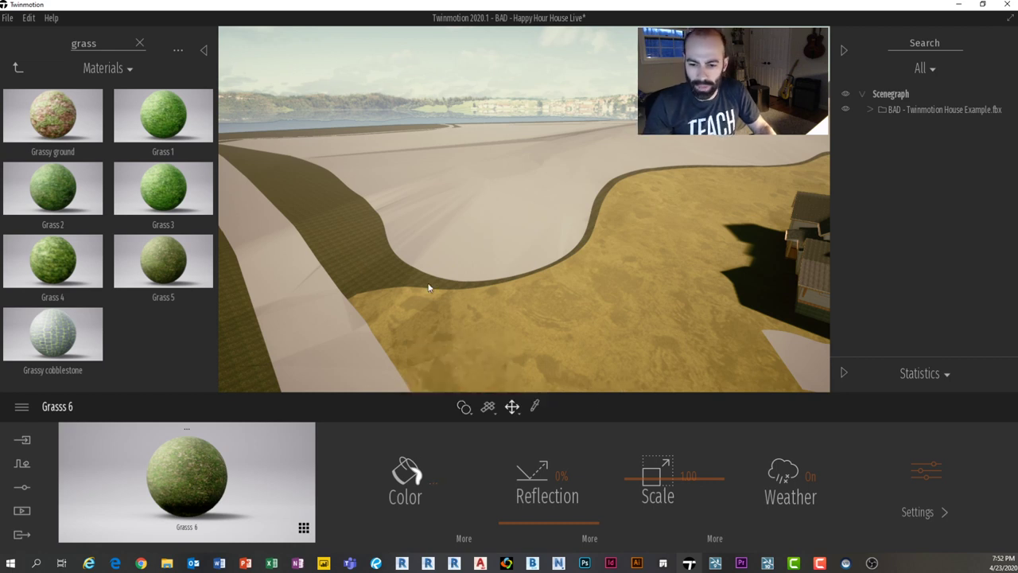
middle_click_drag(427, 286, 354, 278)
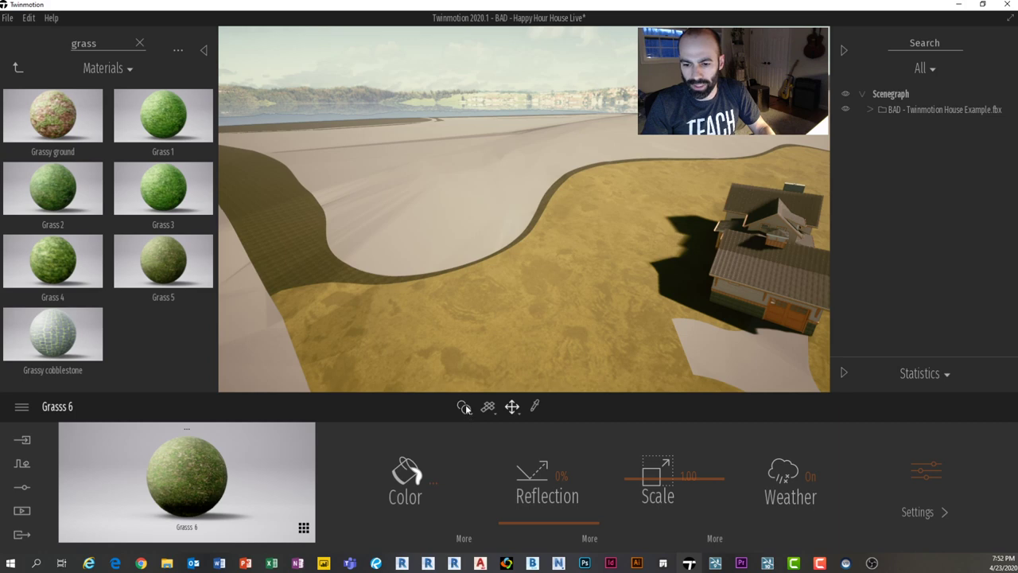
left_click(469, 412)
left_click(459, 366)
scroll(400, 268, "down", 3)
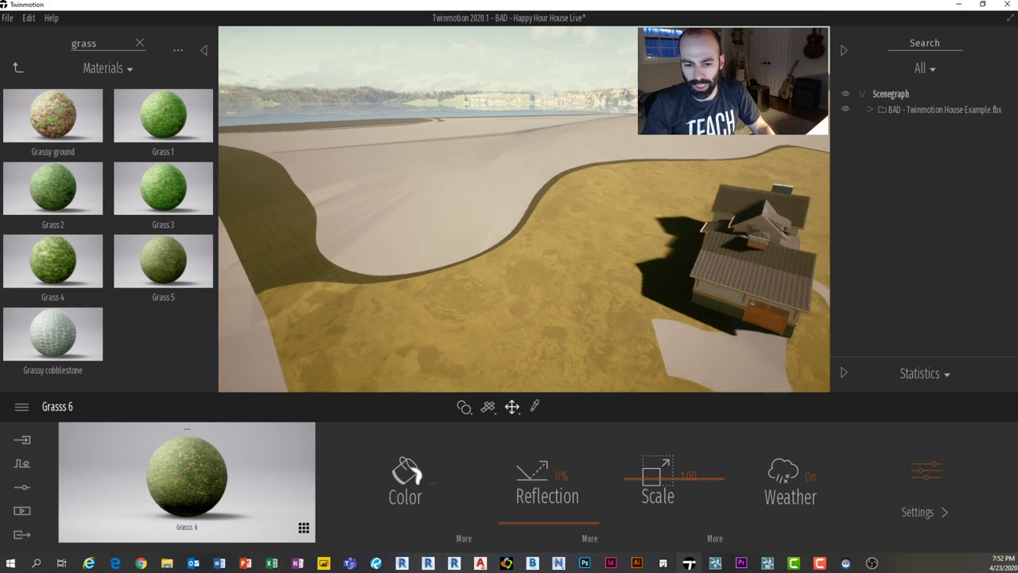
middle_click_drag(399, 284, 315, 280)
scroll(515, 241, "up", 8)
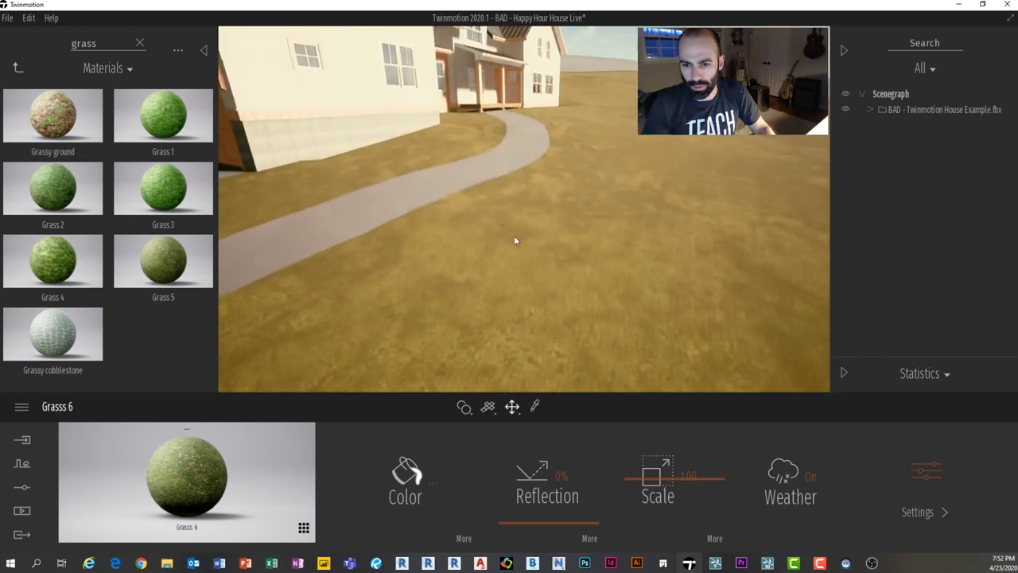
left_click(485, 280, "alt")
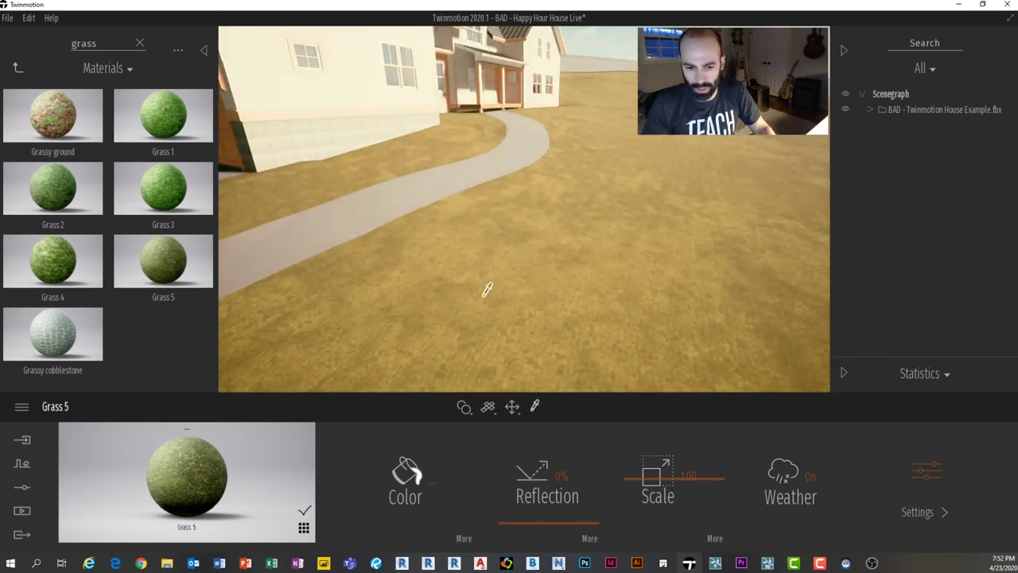
Step: Set the scale of the lawn's Grass 5 material to 10 and check it around the house and driveway
middle_click_drag(484, 297, 570, 403)
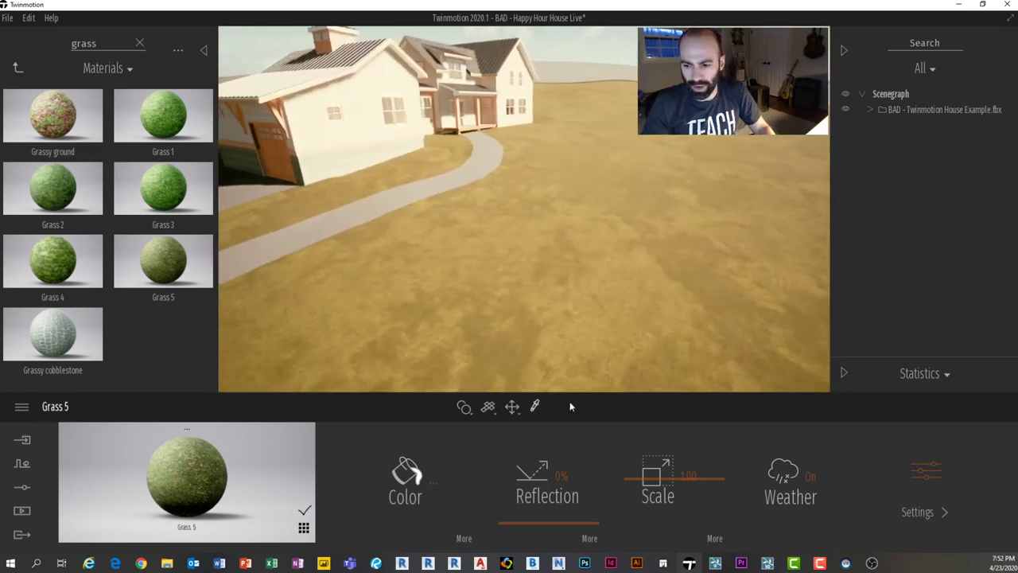
middle_click_drag(550, 340, 576, 400)
left_click_drag(638, 474, 645, 408)
scroll(601, 294, "down", 5)
middle_click_drag(598, 300, 602, 422)
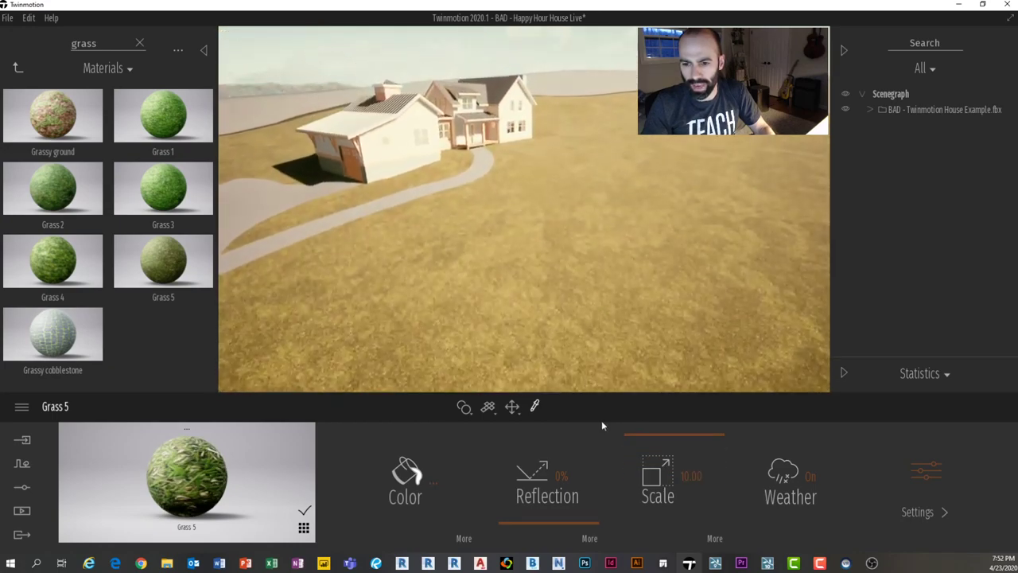
mouse_move(640, 438)
left_mouse_down()
mouse_move(643, 479)
mouse_move(642, 426)
left_mouse_up()
key("w")
key("a")
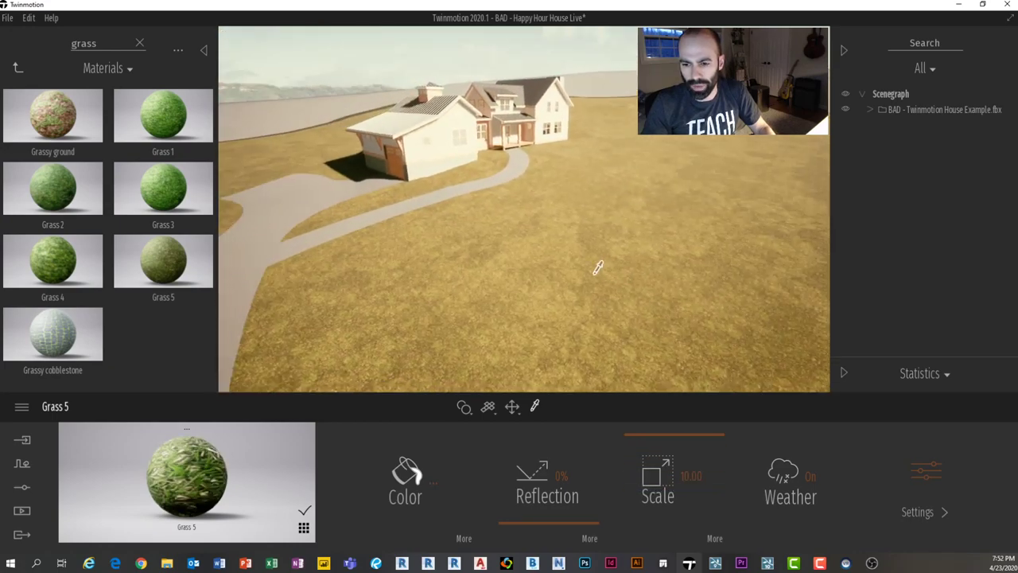
key("w")
key("d")
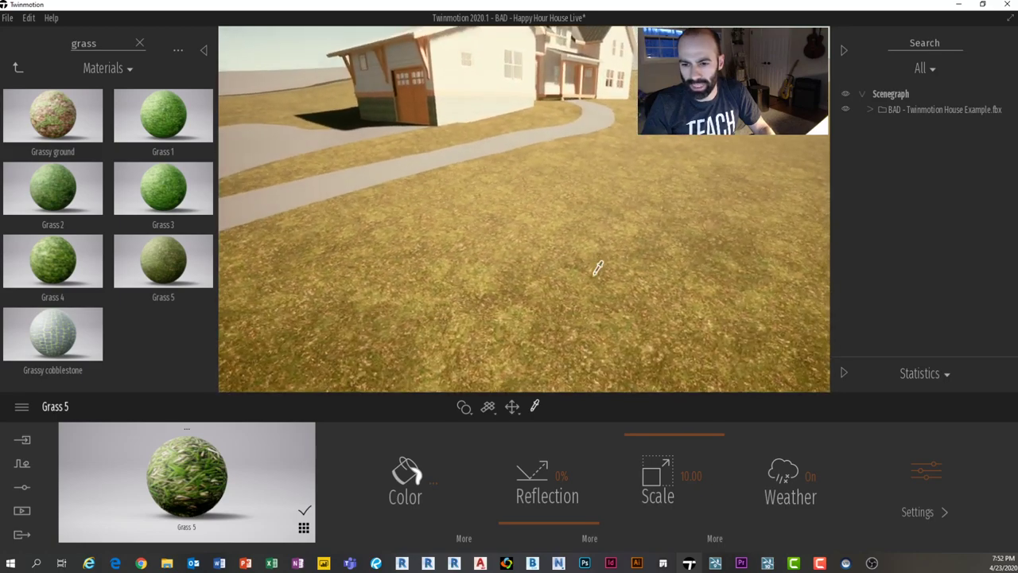
key("s")
key("a")
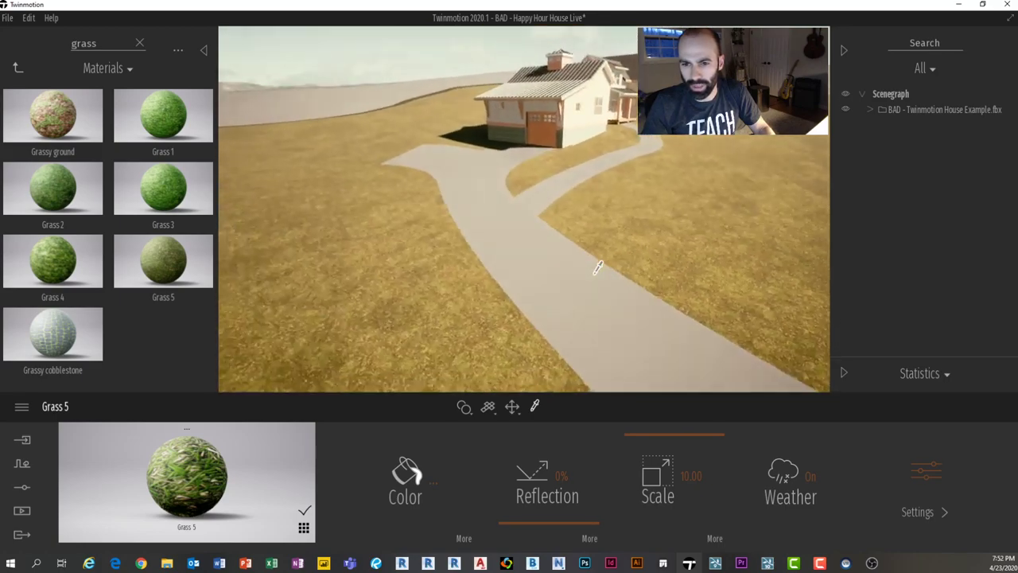
Step: Apply the Grass 4 material to the dark strip along the road beyond the lawn and enlarge its texture scale
key("Left")
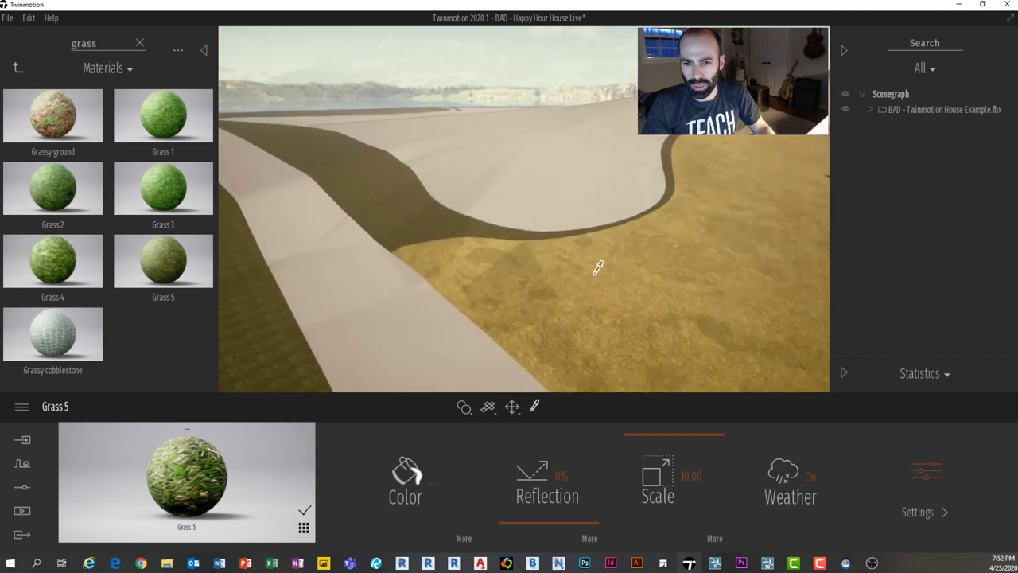
mouse_move(187, 140)
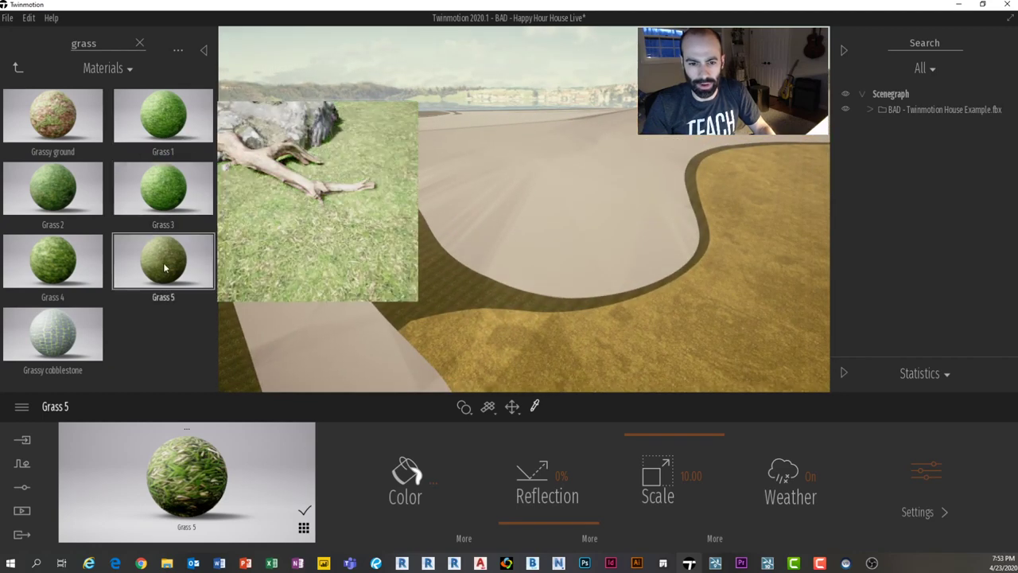
left_click_drag(76, 275, 453, 277)
key("w")
right_click_drag(457, 278, 508, 278)
key("s")
right_click_drag(828, 202, 602, 462)
left_click_drag(676, 483, 683, 445)
key("s")
right_click_drag(621, 318, 575, 339)
key("w")
Step: Apply the Grassy ground material to the bare terrain beyond the lawn and set its scale to 10
left_click_drag(52, 116, 480, 202)
key("w")
right_click_drag(479, 238, 556, 342)
left_click_drag(651, 482, 654, 424)
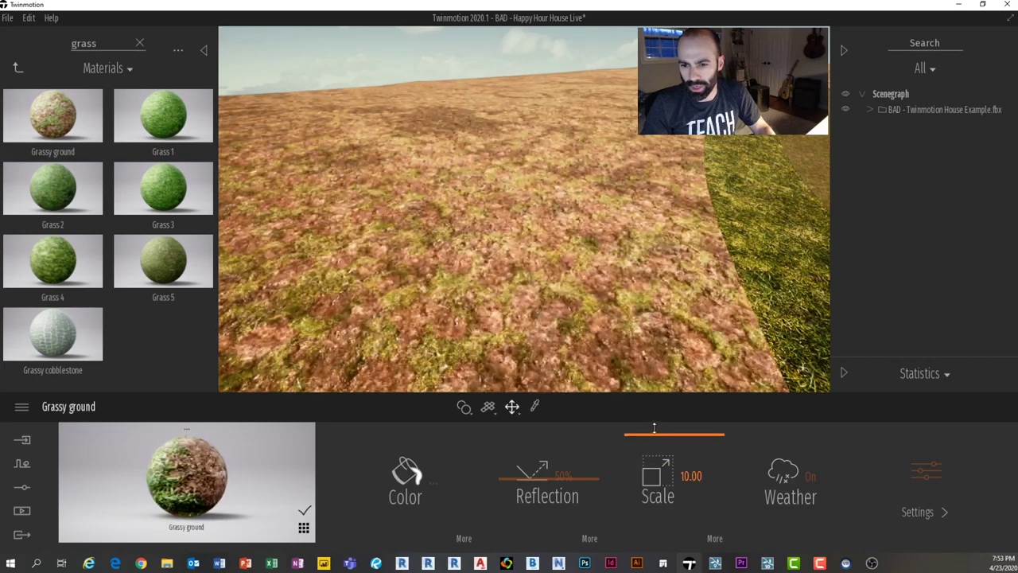
Step: Sample the material of the driveway leading to the house
key("s")
right_click_drag(596, 179, 477, 226)
key("s")
key("w")
key("w")
right_click_drag(469, 265, 439, 265)
key("t")
left_click(356, 302)
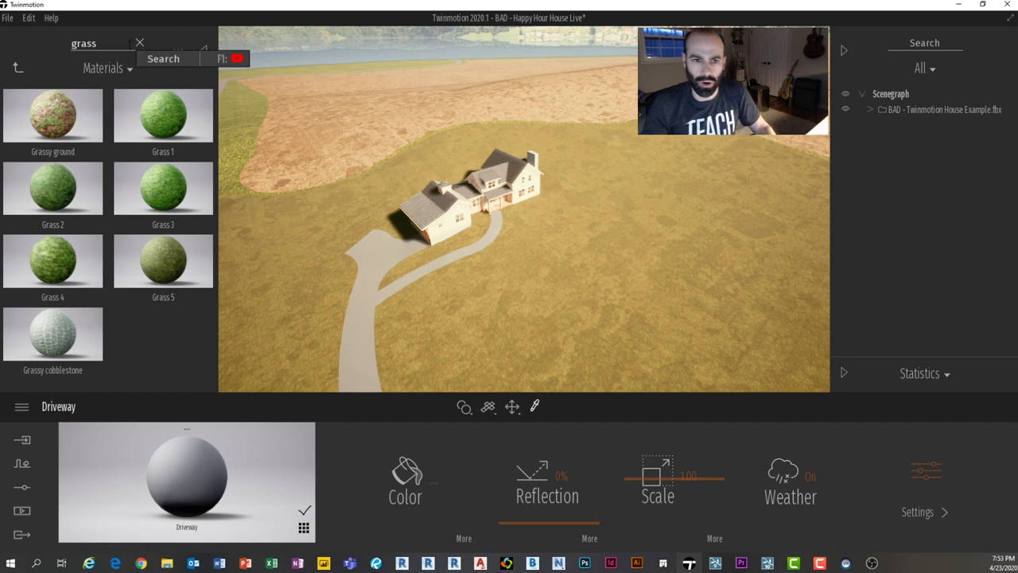
Step: Search the material library for asphalt and apply Asphalt 1 to the driveway
type("asphatl")
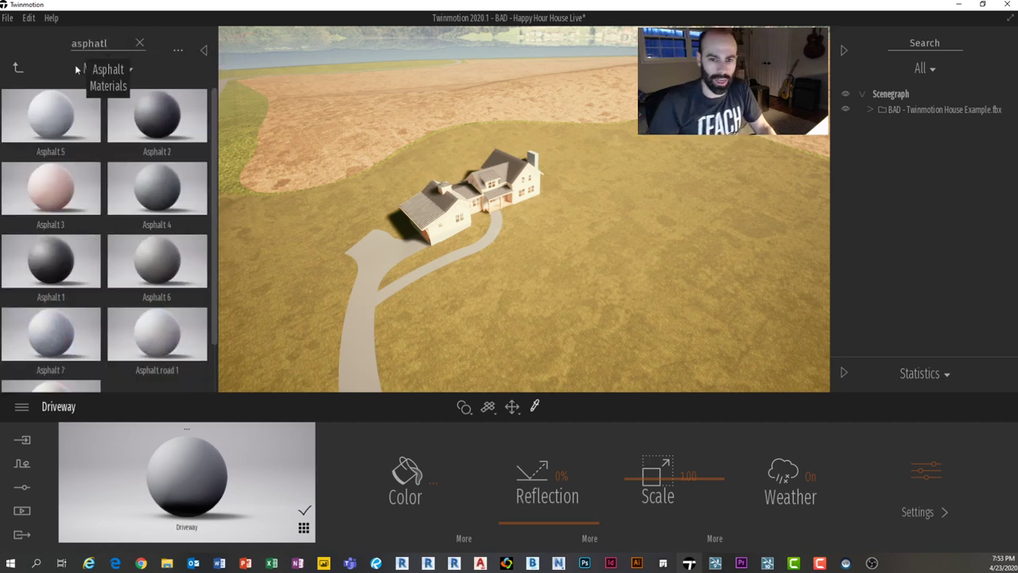
mouse_move(137, 105)
mouse_move(64, 268)
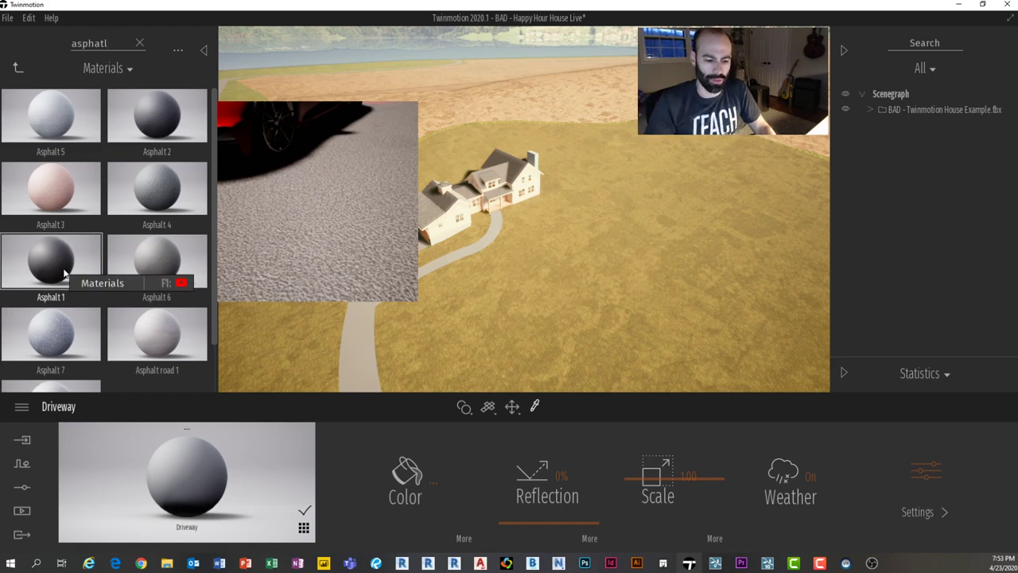
left_click_drag(108, 262, 364, 299)
Step: Raise the scale of the driveway's Asphalt 1 material to 3.13
scroll(349, 288, "up", 6)
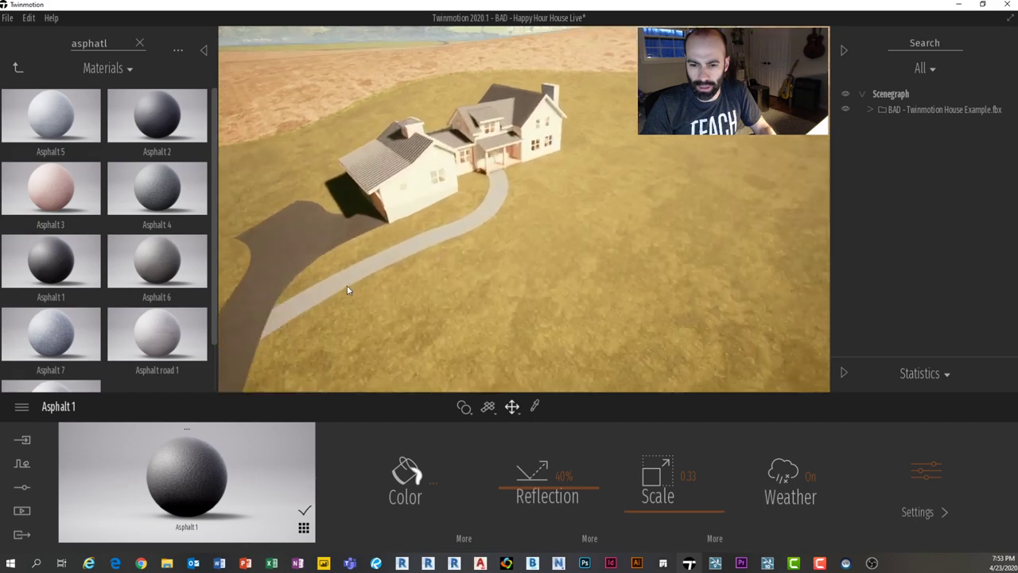
middle_click_drag(346, 285, 412, 170)
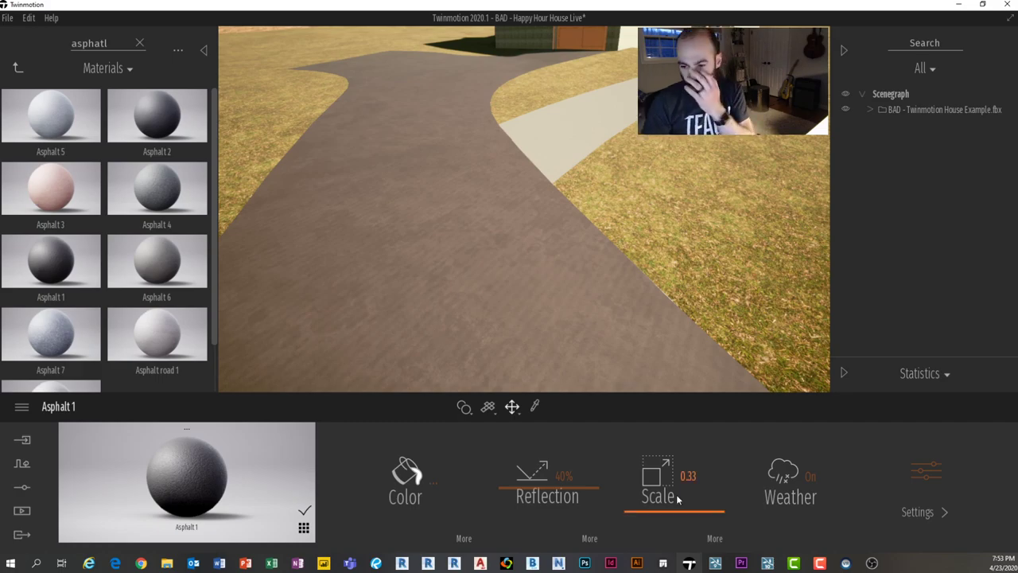
left_click_drag(676, 513, 684, 466)
middle_click_drag(604, 350, 657, 313)
left_click_drag(666, 470, 675, 469)
scroll(641, 298, "down", 5)
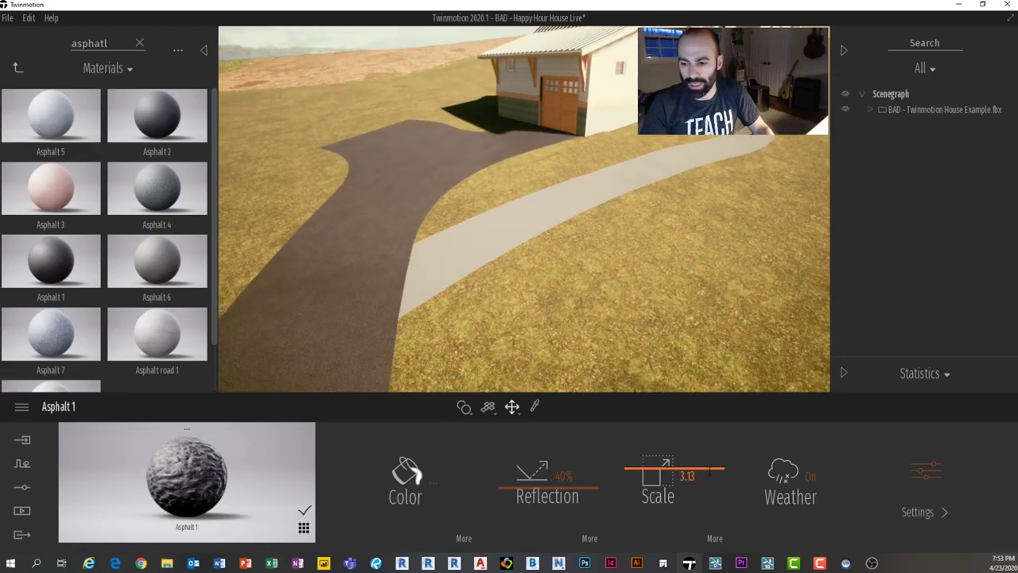
Step: Try scales of 10 and 25 on the driveway's asphalt, then return it to 10
left_click_drag(645, 476, 655, 408)
scroll(386, 341, "up", 6)
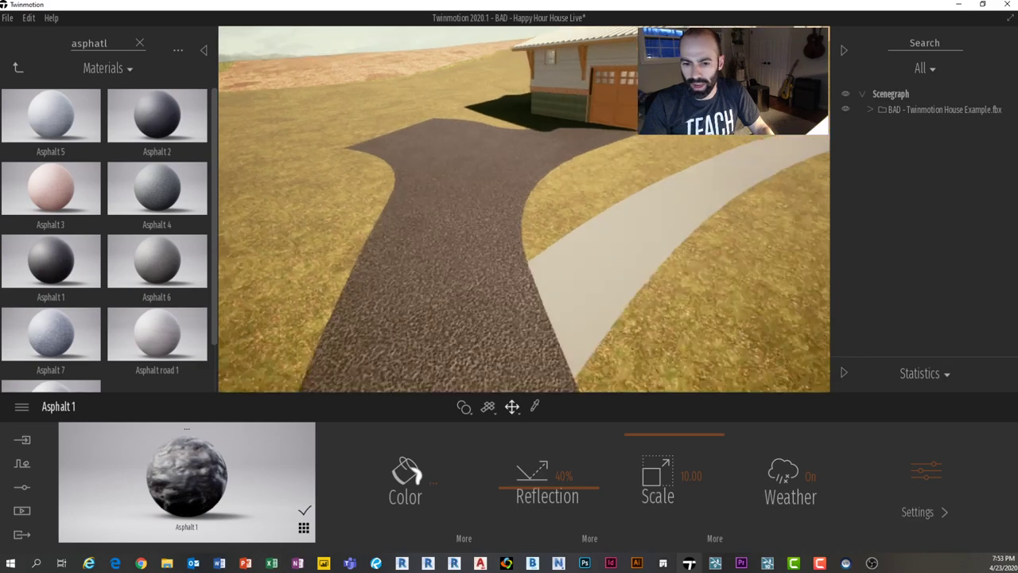
middle_click_drag(407, 334, 390, 345)
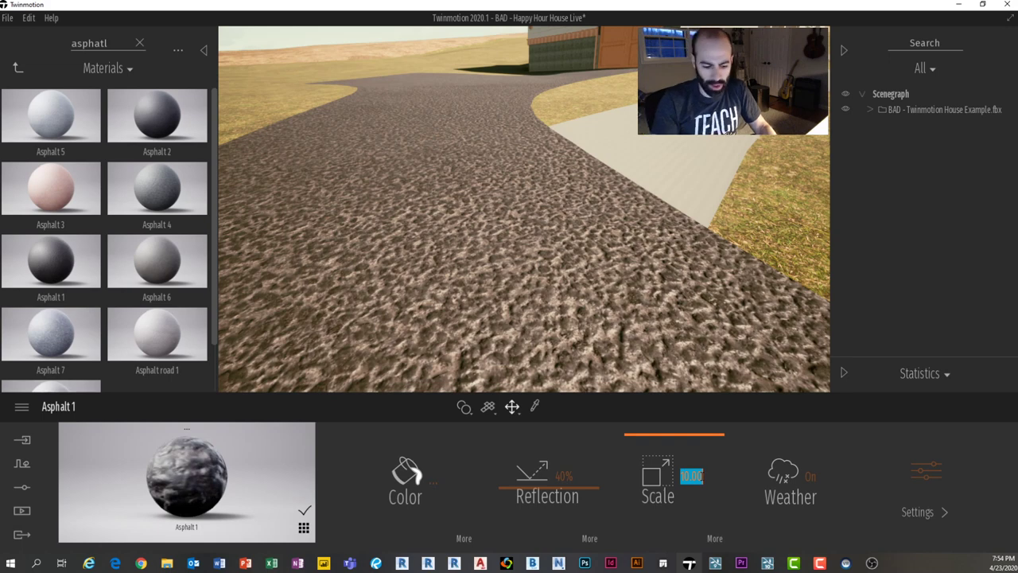
left_click(701, 476)
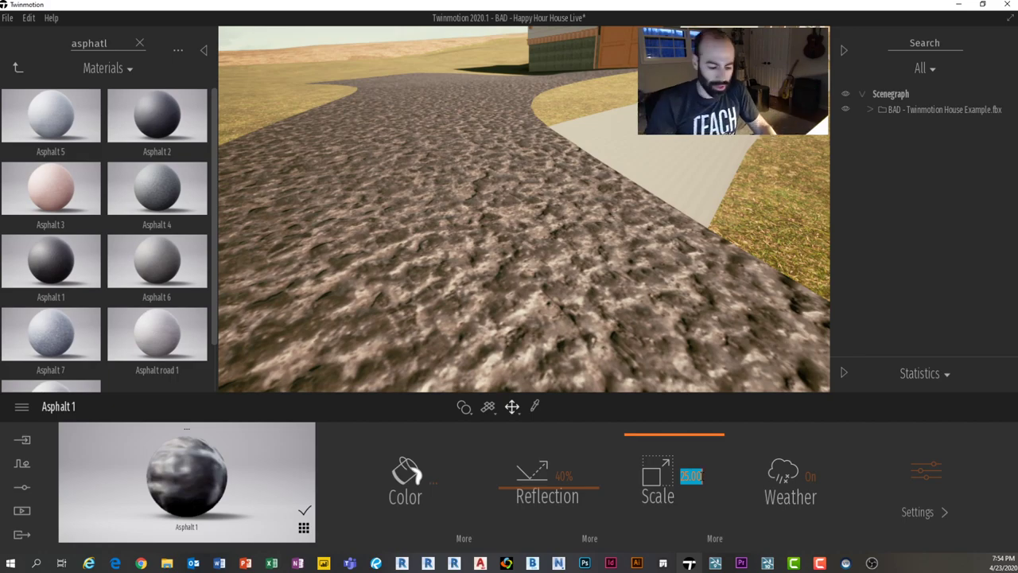
type("10")
key("Return")
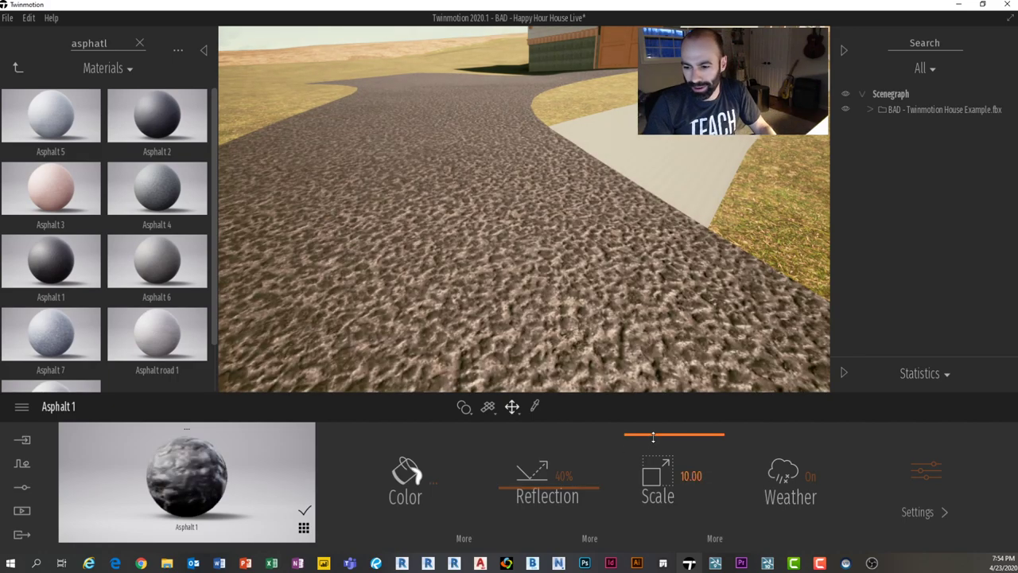
Step: Set the driveway asphalt's scale to 2.69 and its reflection to 54%
left_click_drag(653, 436, 658, 471)
scroll(577, 241, "down", 5)
scroll(556, 220, "up", 6)
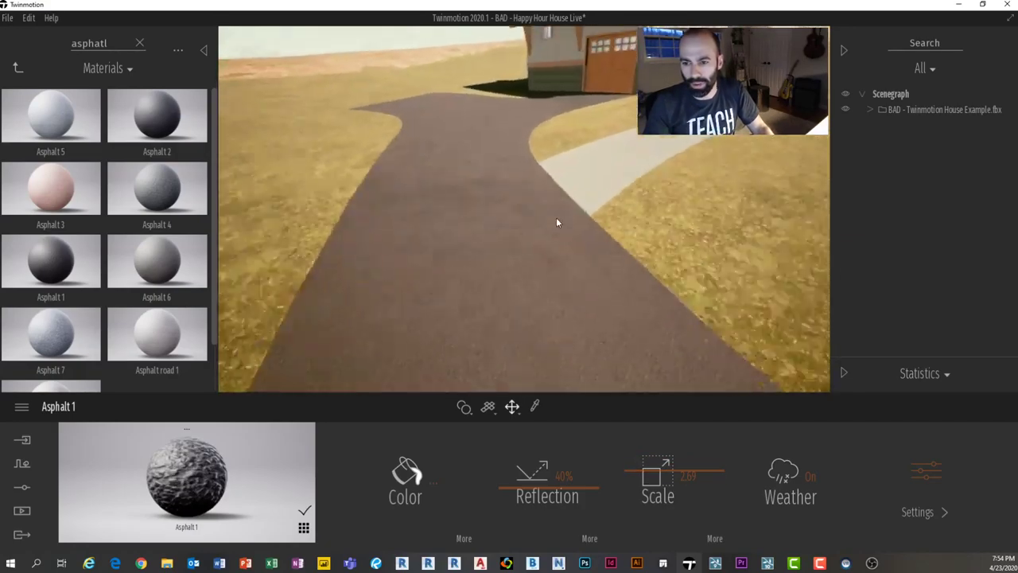
scroll(574, 215, "down", 3)
middle_click_drag(572, 211, 556, 353)
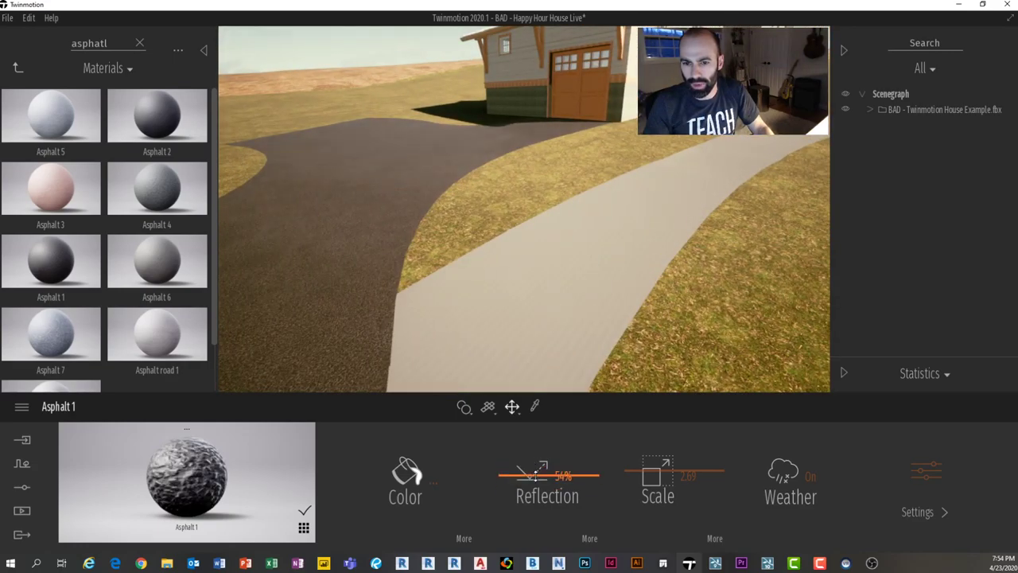
Step: Sample the walkway's material and open the manmade ground materials in the library
scroll(596, 222, "down", 5)
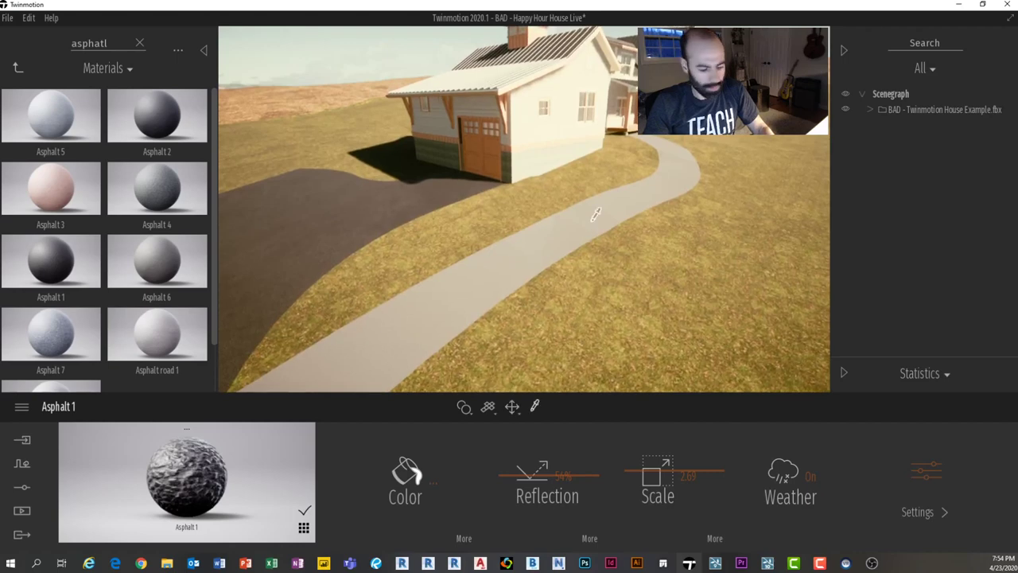
left_click(566, 229)
left_click(16, 69)
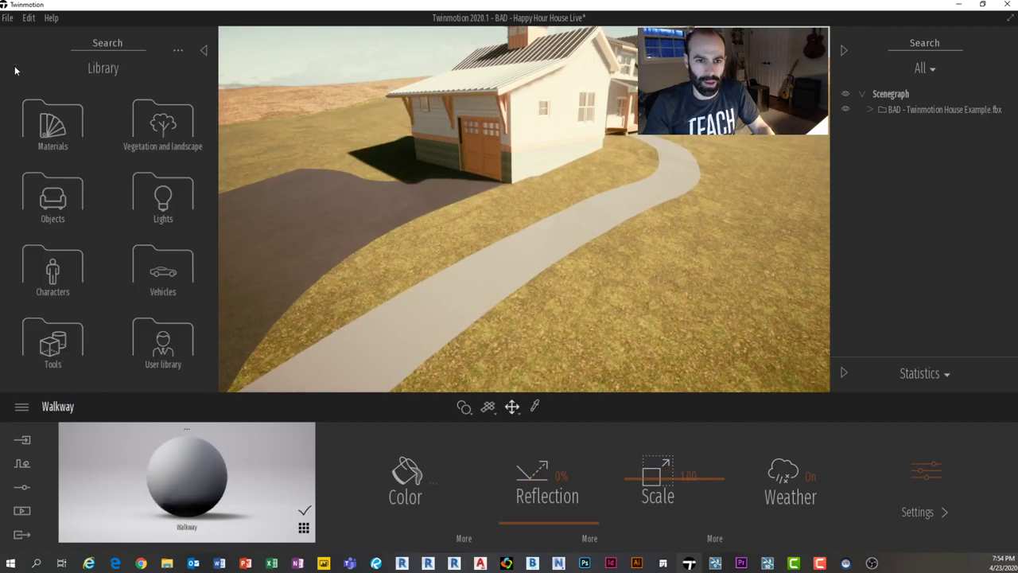
left_click(60, 128)
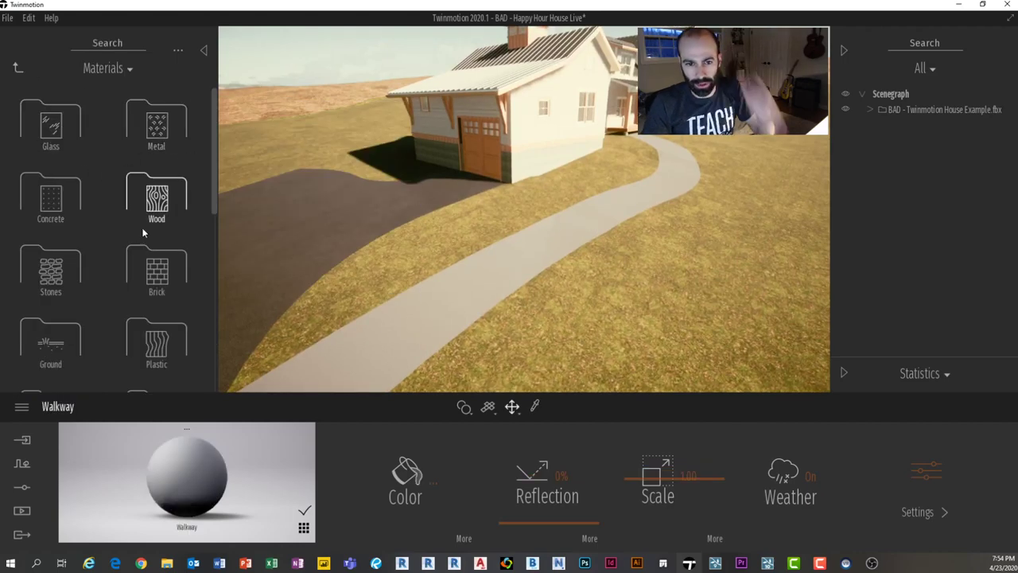
left_click(53, 332)
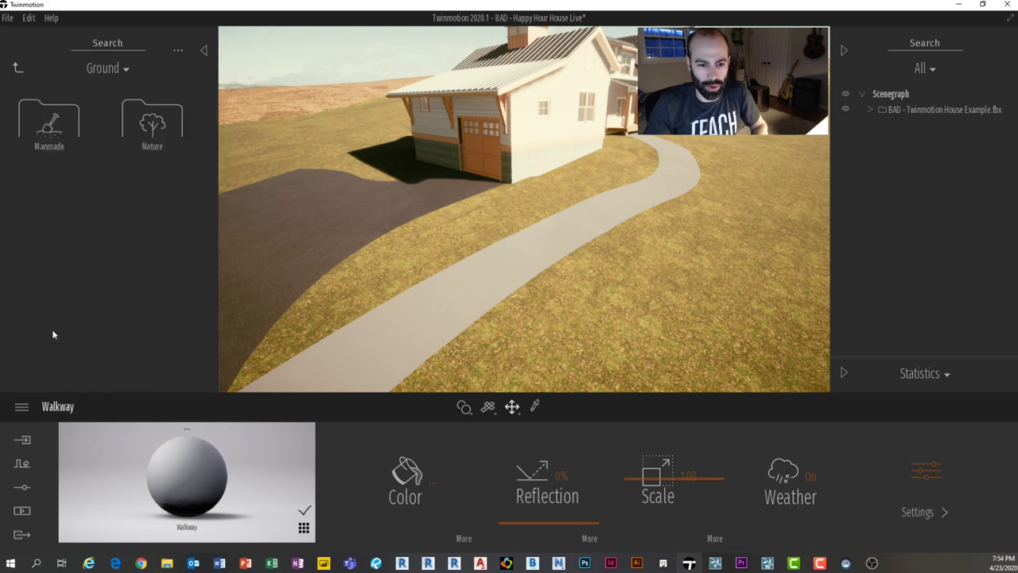
left_click(62, 140)
Step: Browse the manmade ground materials and apply Stone flooring to the walkway
scroll(155, 228, "down", 10)
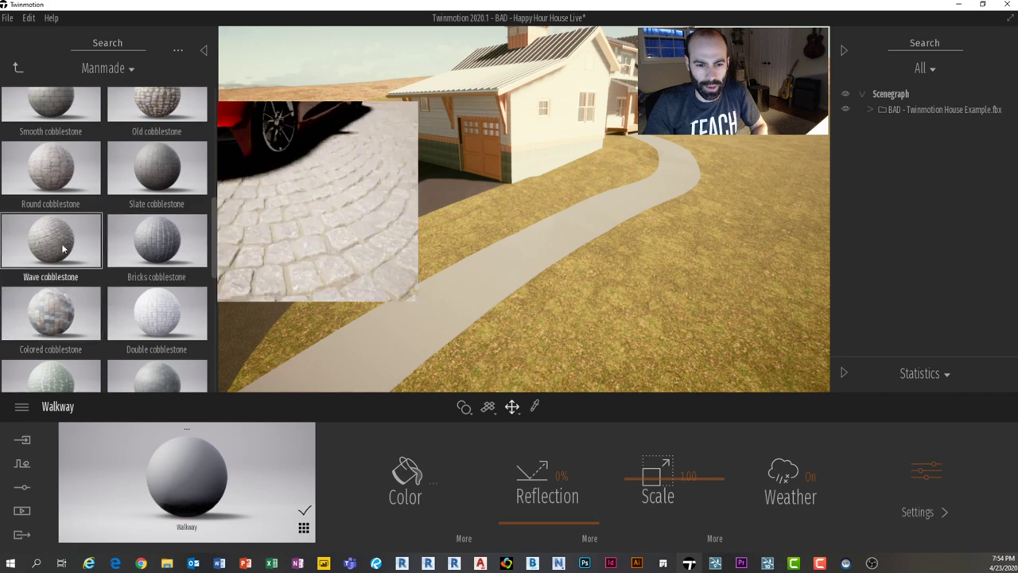
scroll(83, 189, "up", 2)
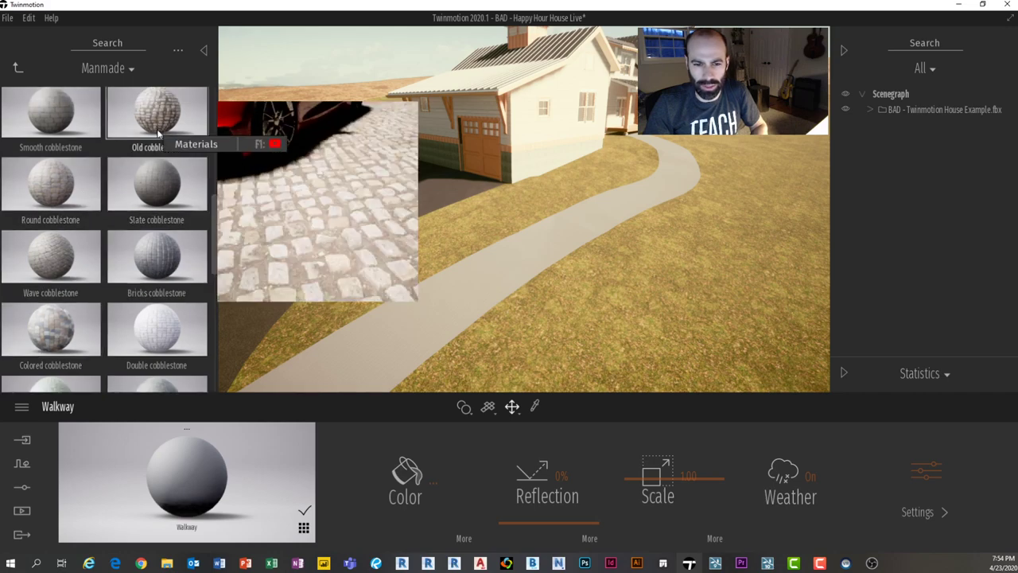
scroll(158, 133, "down", 8)
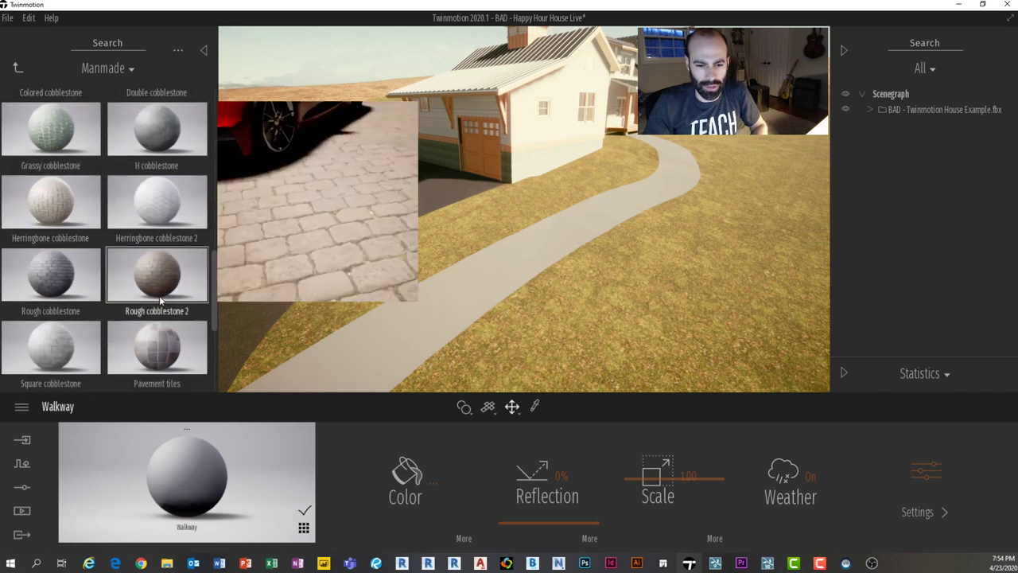
scroll(159, 299, "down", 4)
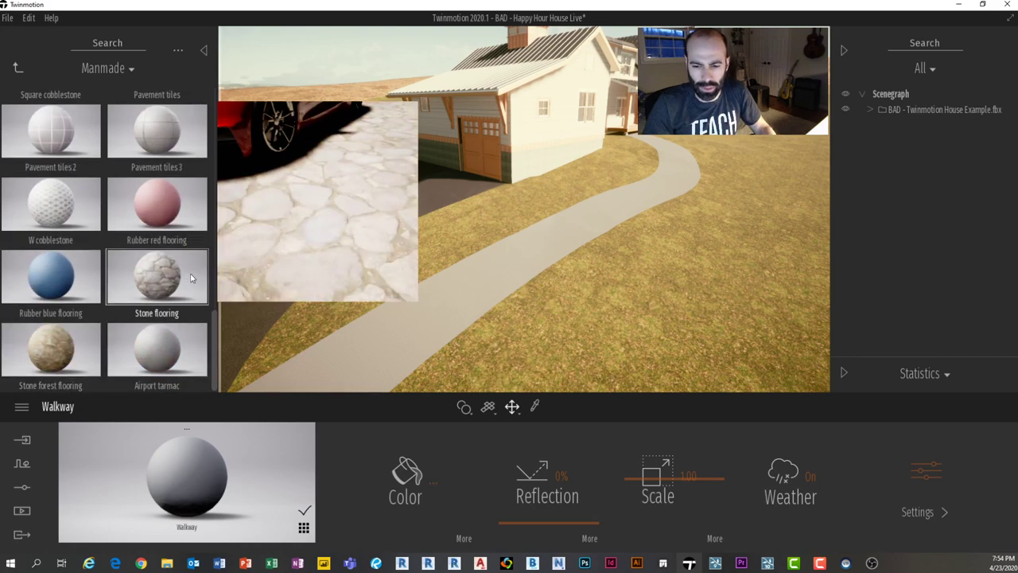
left_click_drag(191, 278, 559, 250)
Step: Set the scale of the walkway's Stone flooring material to 10
scroll(559, 250, "up", 5)
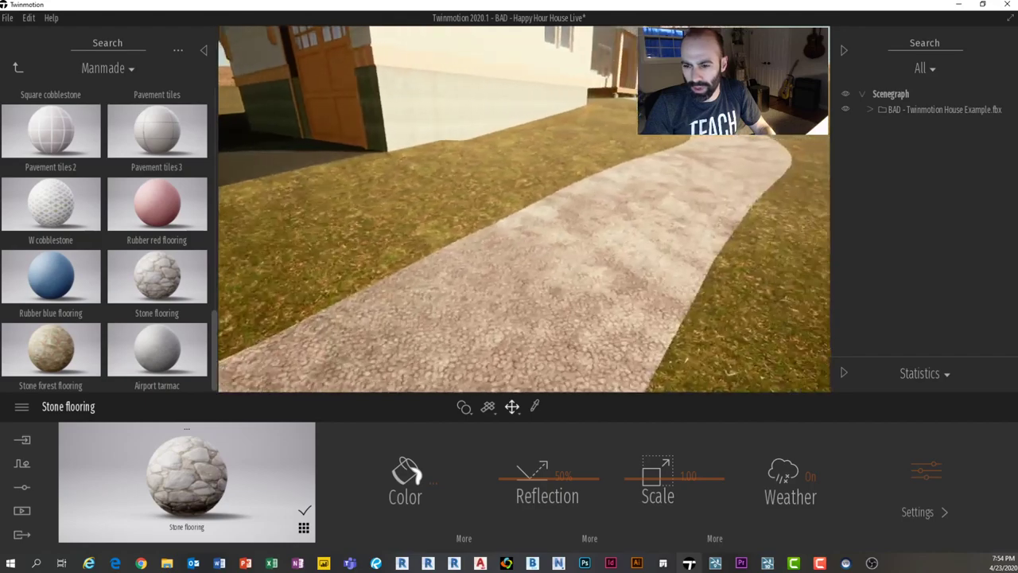
scroll(606, 264, "up", 4)
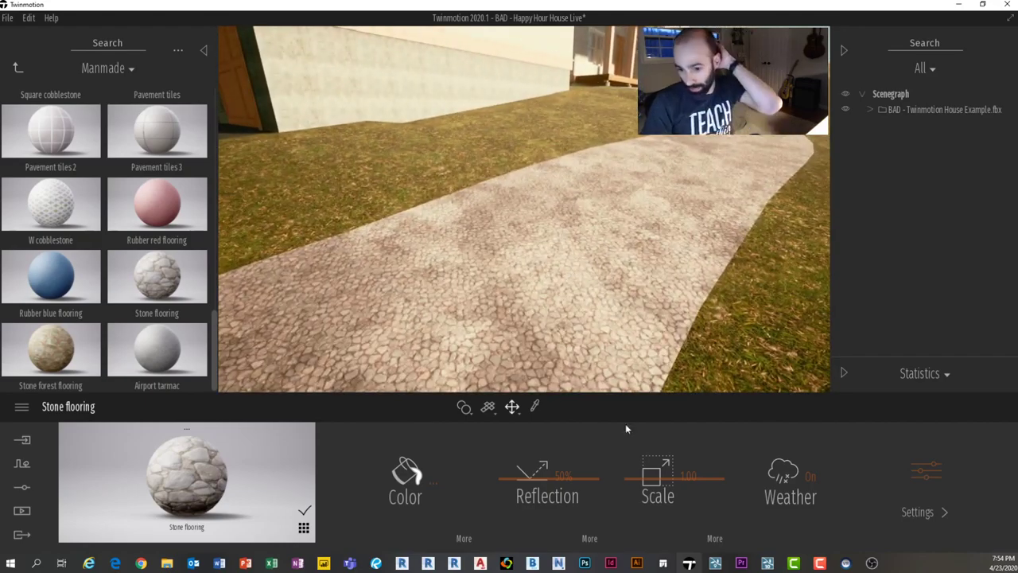
left_click_drag(648, 480, 650, 422)
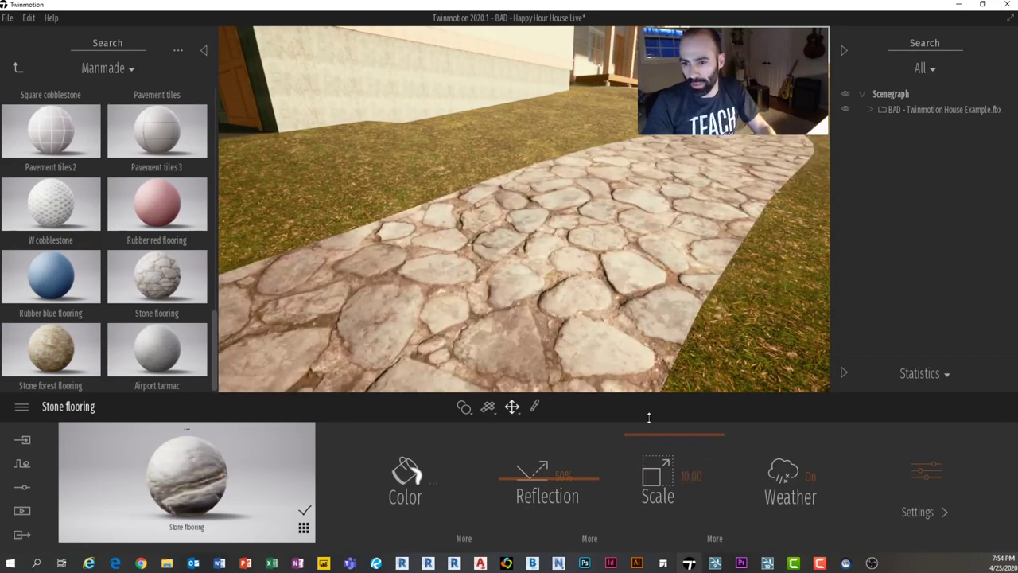
scroll(589, 230, "down", 5)
middle_click_drag(588, 230, 536, 403, "shift")
scroll(528, 328, "up", 3)
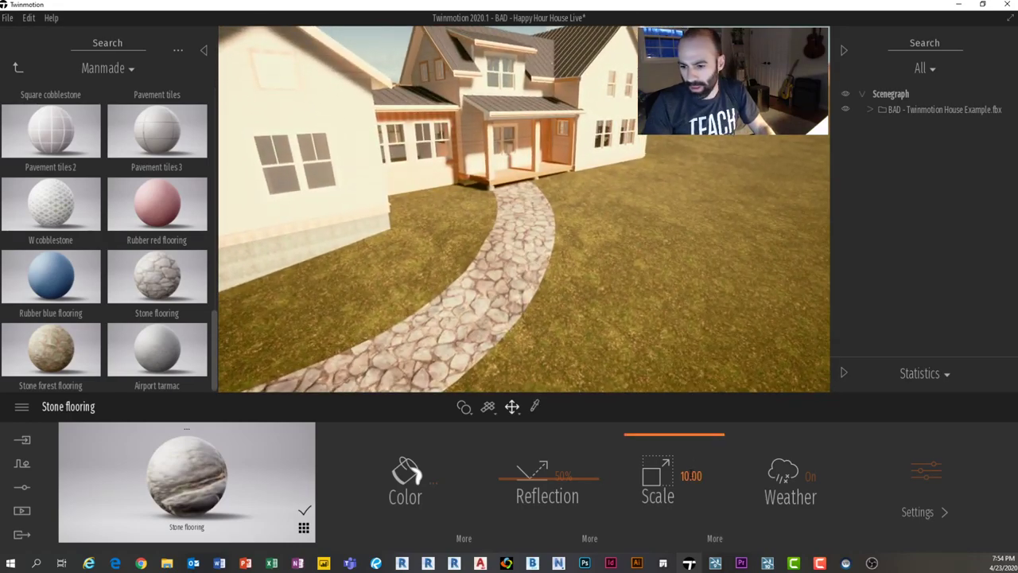
Step: Try a scale of 15 on the walkway's Stone flooring, then return it to 10
type("15")
key("Return")
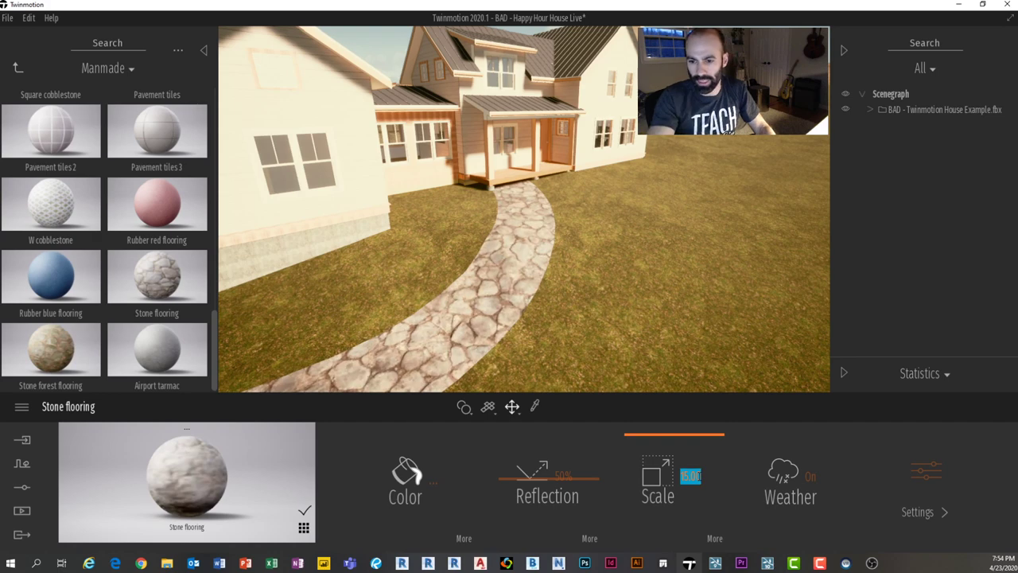
type("10")
key("Return")
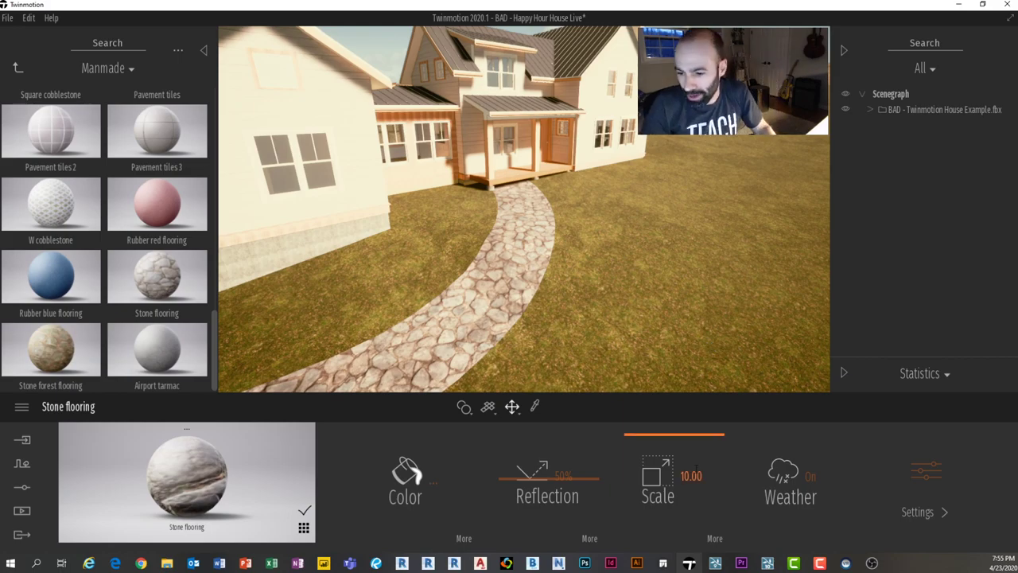
Step: Examine the walkway's stone texture up close
key("d")
right_click_drag(667, 263, 649, 213)
key("w")
key("w")
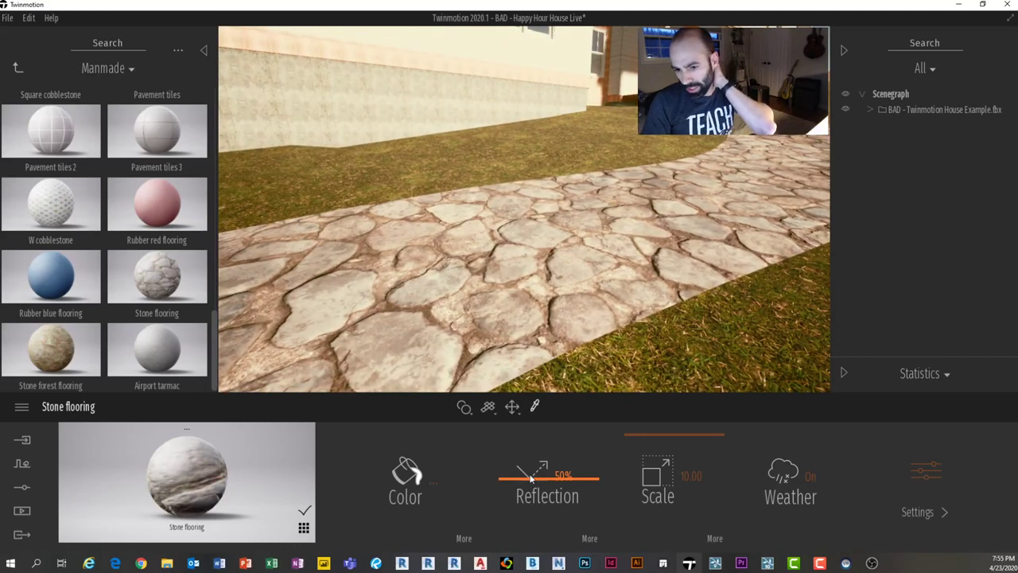
Step: Set the walkway's Stone flooring reflection to 67% and its grunge to 78%
mouse_move(538, 463)
left_mouse_down()
mouse_move(540, 425)
mouse_move(537, 453)
left_mouse_up()
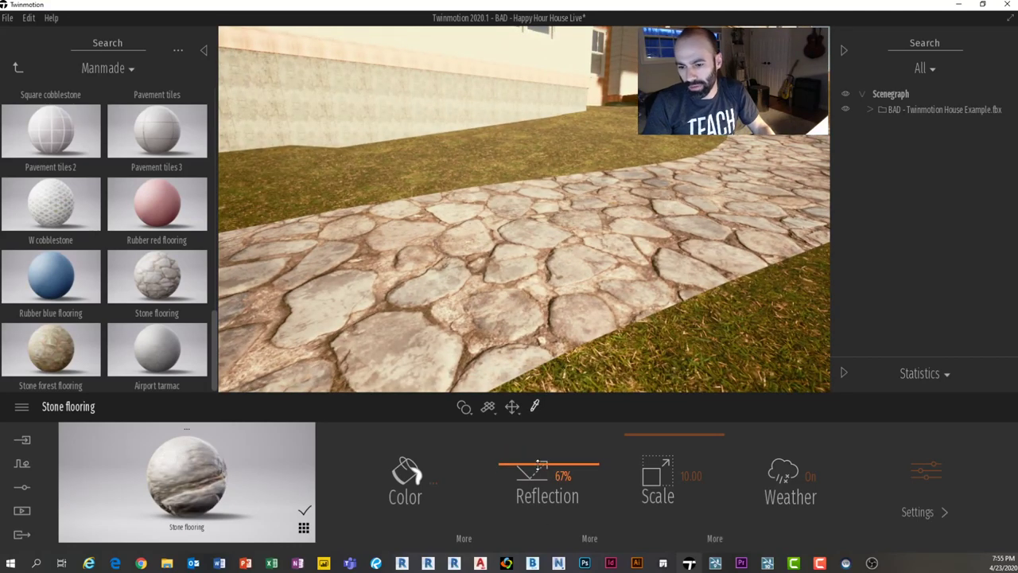
scroll(578, 271, "down", 6)
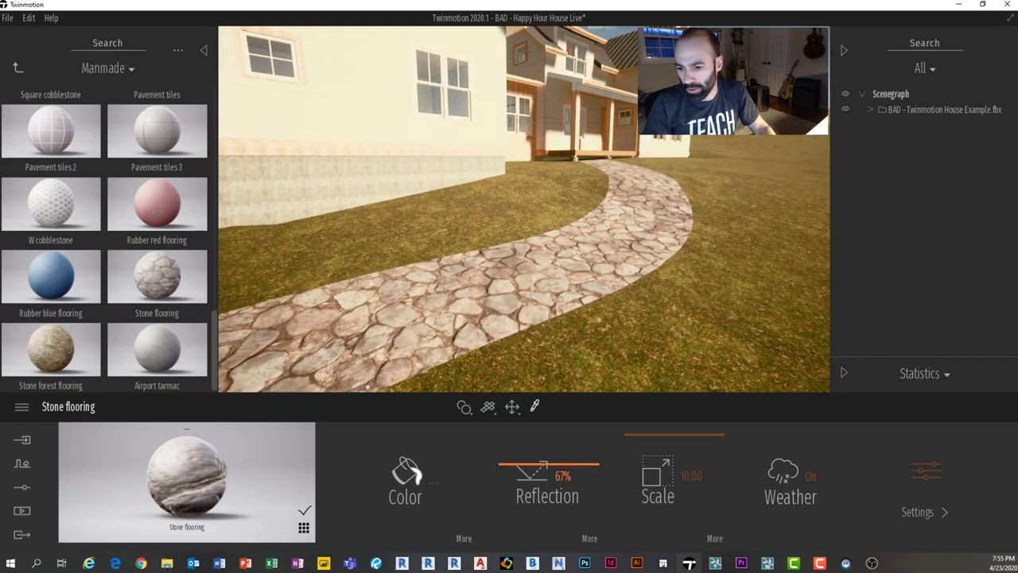
left_click(465, 537)
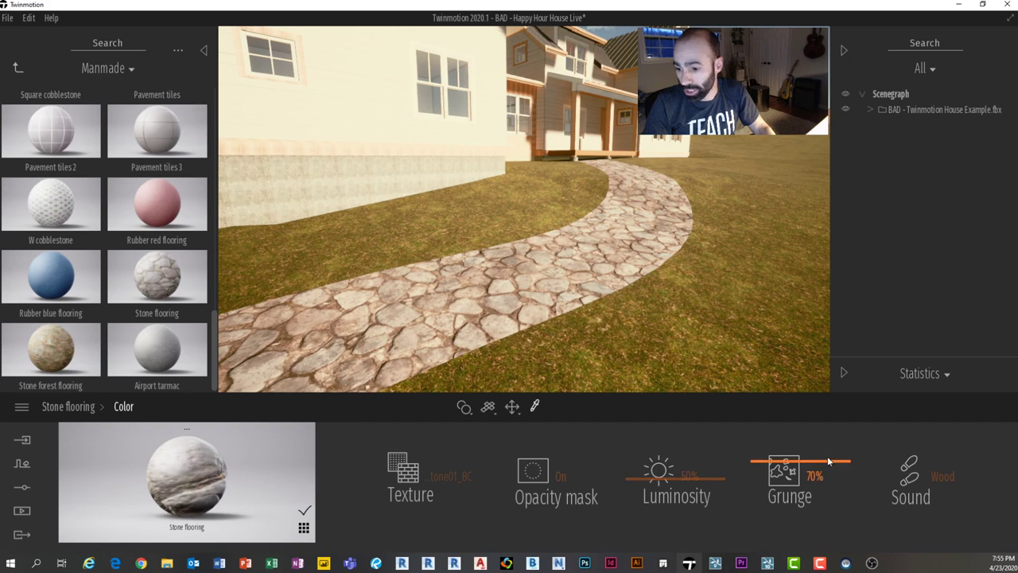
left_click_drag(828, 461, 829, 456)
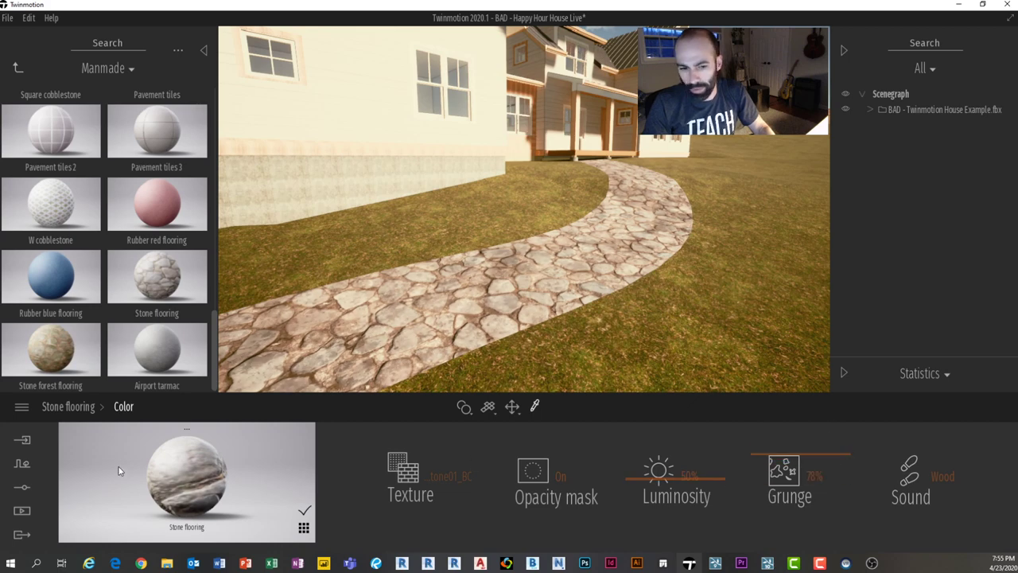
left_click(89, 408)
Step: Open the Stone flooring's additional settings and examine the walkway's surface and its look along the house
left_click(910, 474)
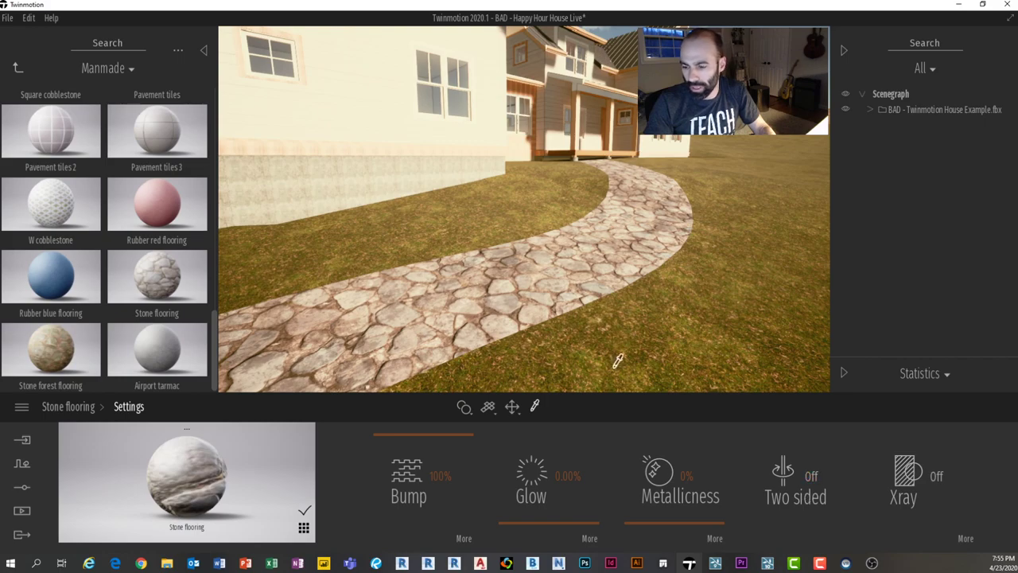
right_click_drag(602, 294, 602, 294)
key("w")
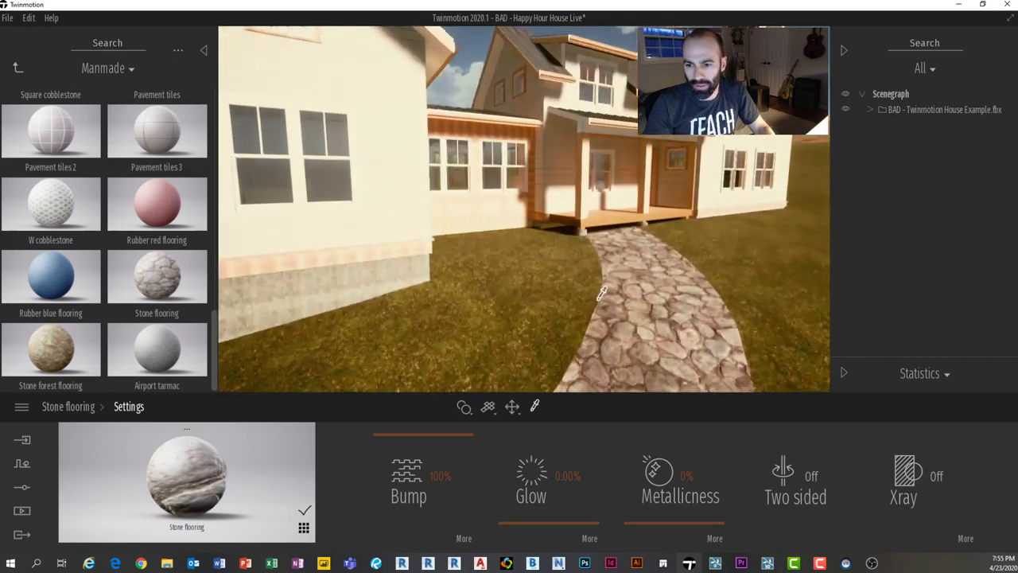
middle_click_drag(602, 294, 602, 293)
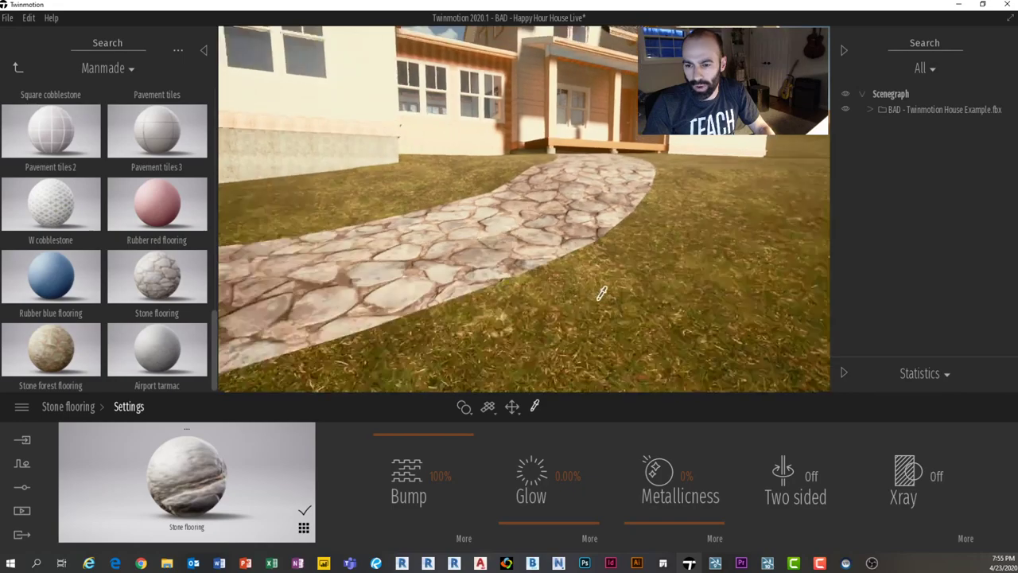
key("s")
right_click_drag(602, 294, 603, 294)
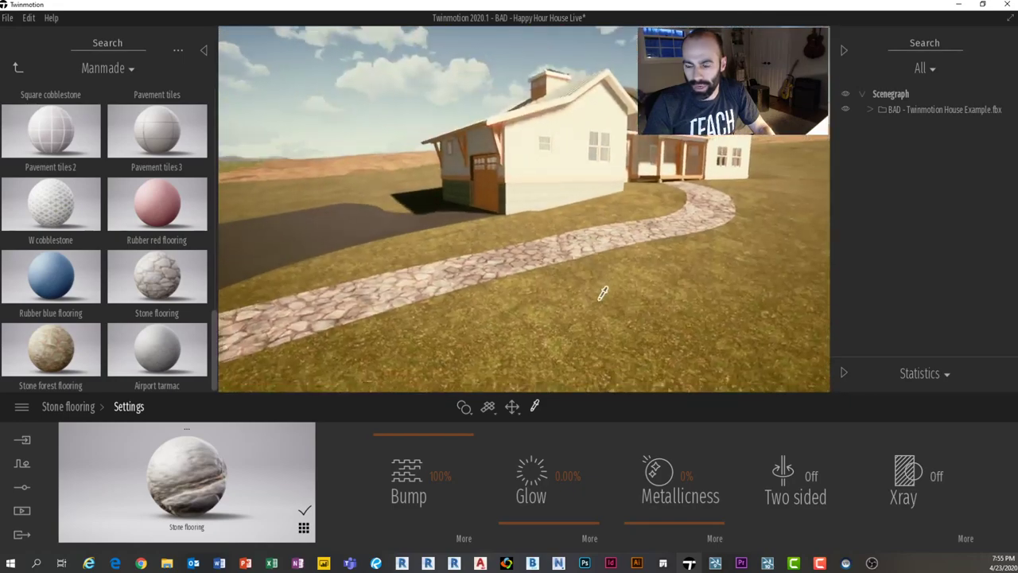
middle_click_drag(602, 294, 602, 294)
scroll(603, 288, "down", 6)
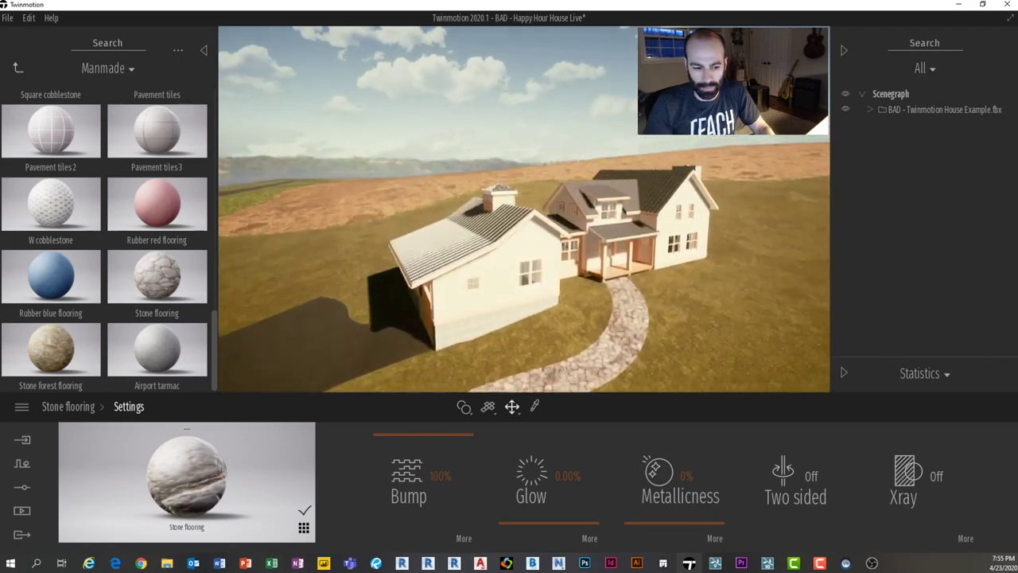
Step: Search the whole library for siding and apply Wood siding 01 to the house's exterior walls
right_click_drag(493, 304, 581, 288)
key("w")
right_click_drag(496, 229, 478, 265)
key("w")
key("s")
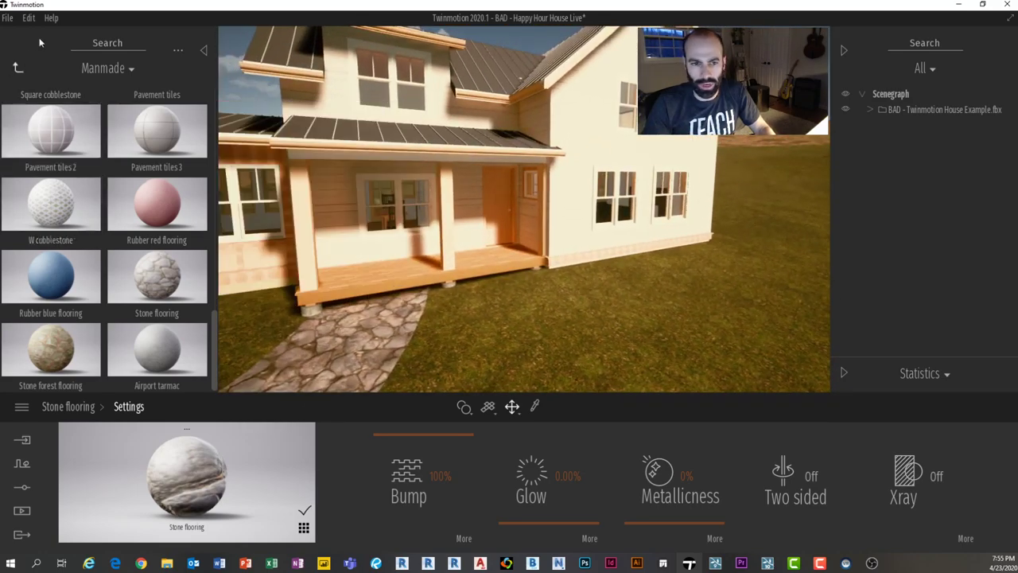
type("siding")
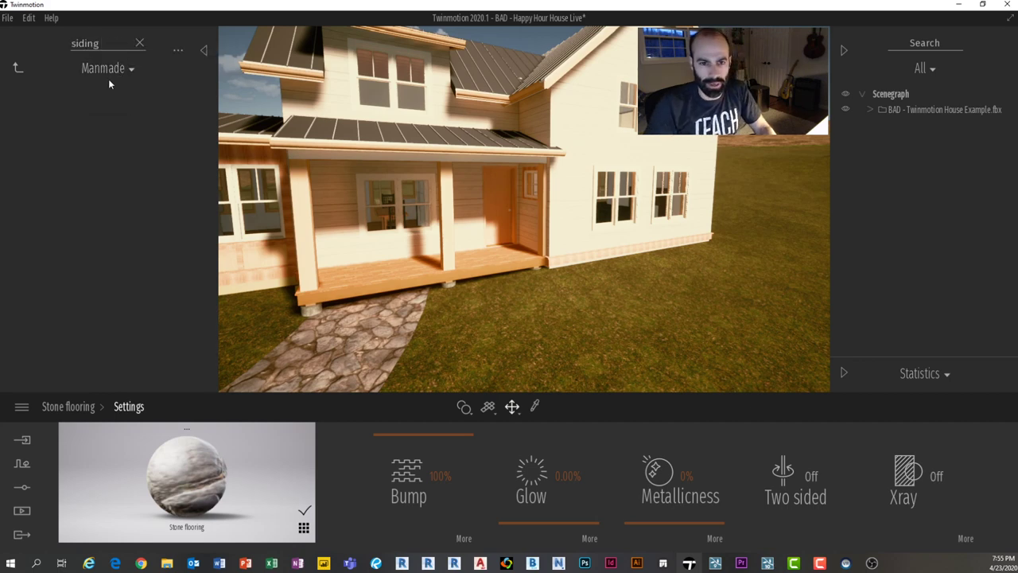
left_click(18, 68)
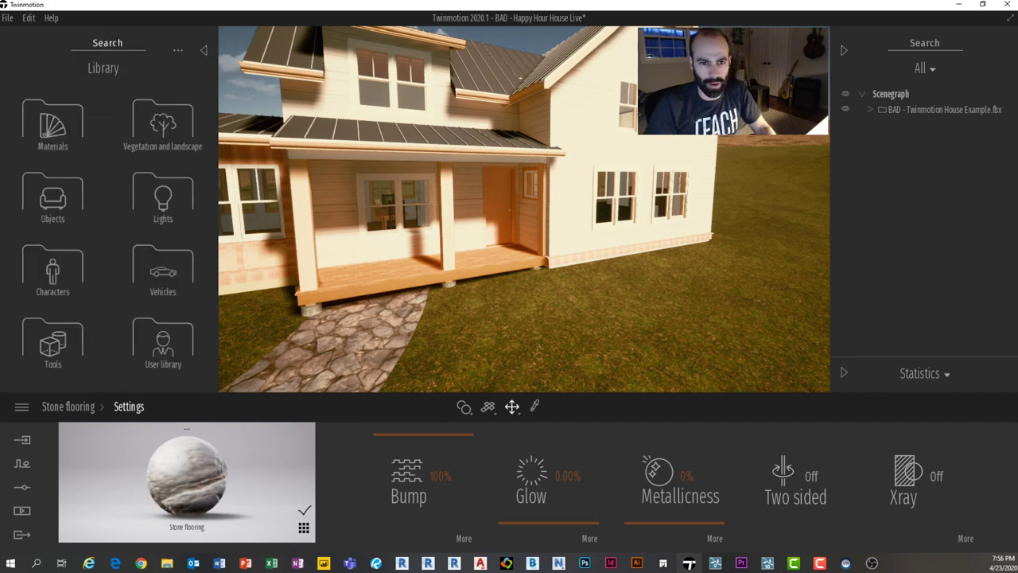
left_click(116, 43)
type("siding")
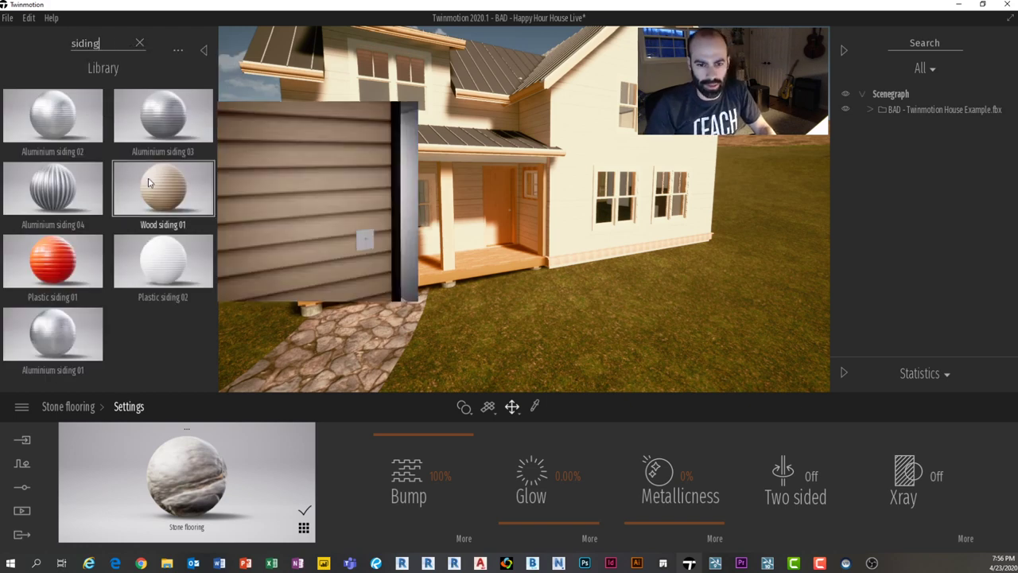
mouse_move(159, 258)
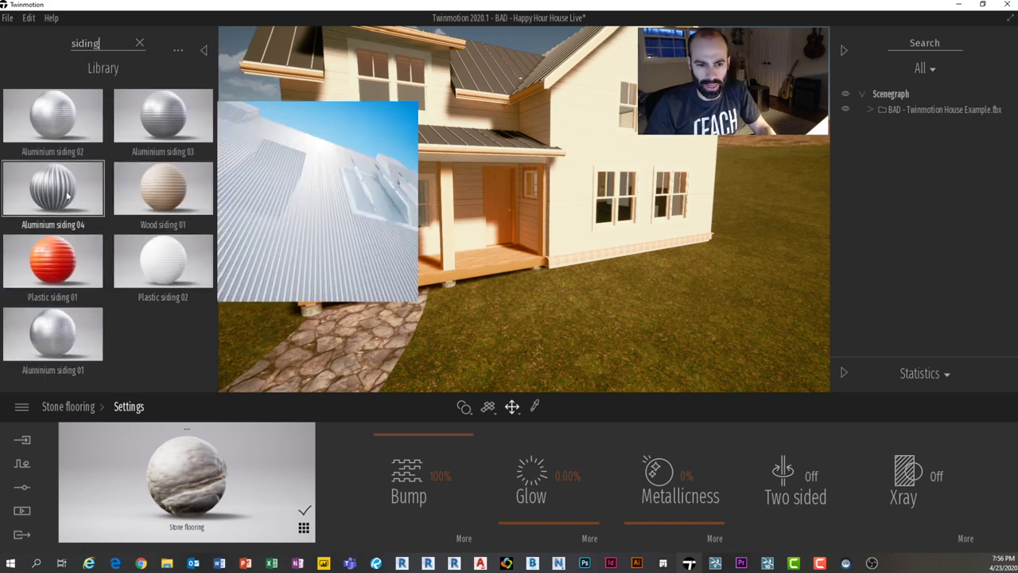
mouse_move(170, 197)
left_click_drag(353, 214, 456, 209)
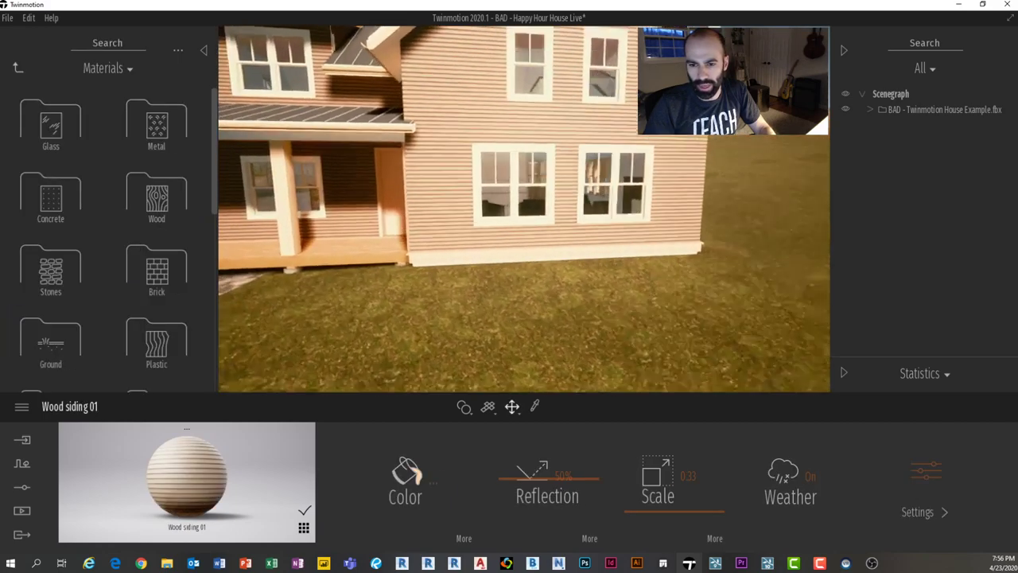
Step: Set the scale of the walls' Wood siding 01 material to 0.58
key("w")
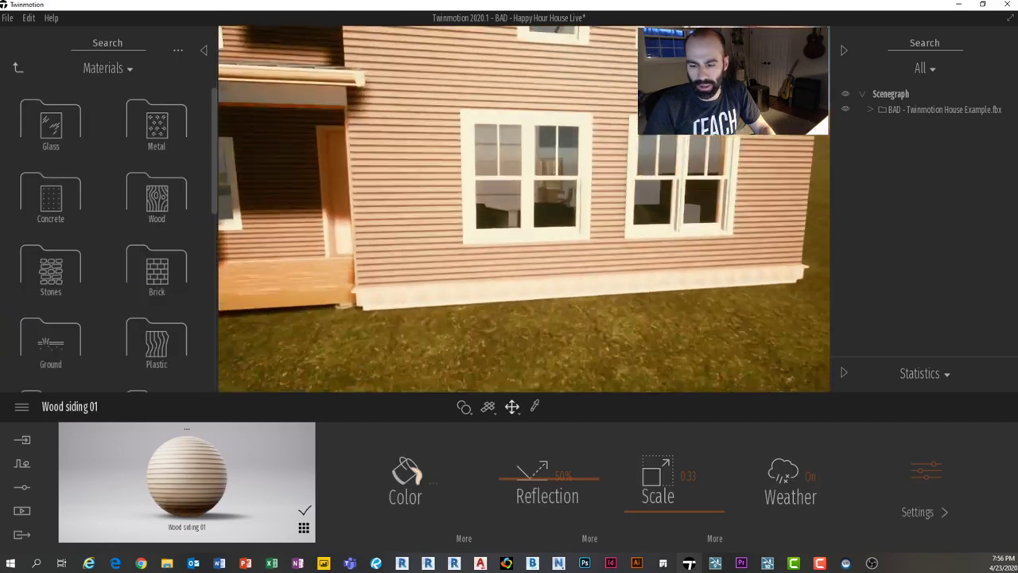
left_click_drag(641, 513, 638, 498)
Step: Examine the board size and texture of the wood siding around the front and garage walls
middle_click_drag(581, 342, 740, 354, "shift")
key("w")
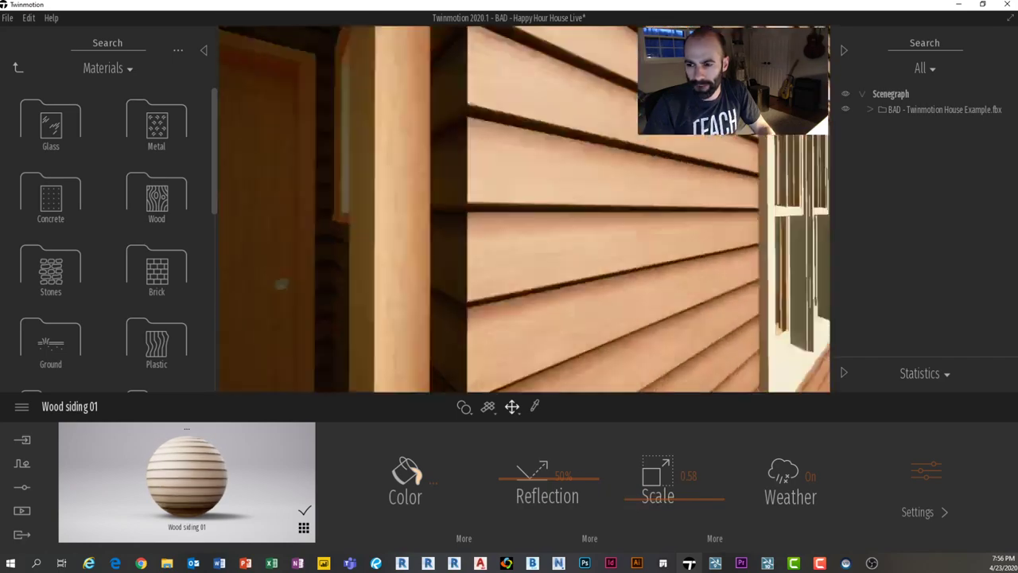
key("s")
key("a")
key("a")
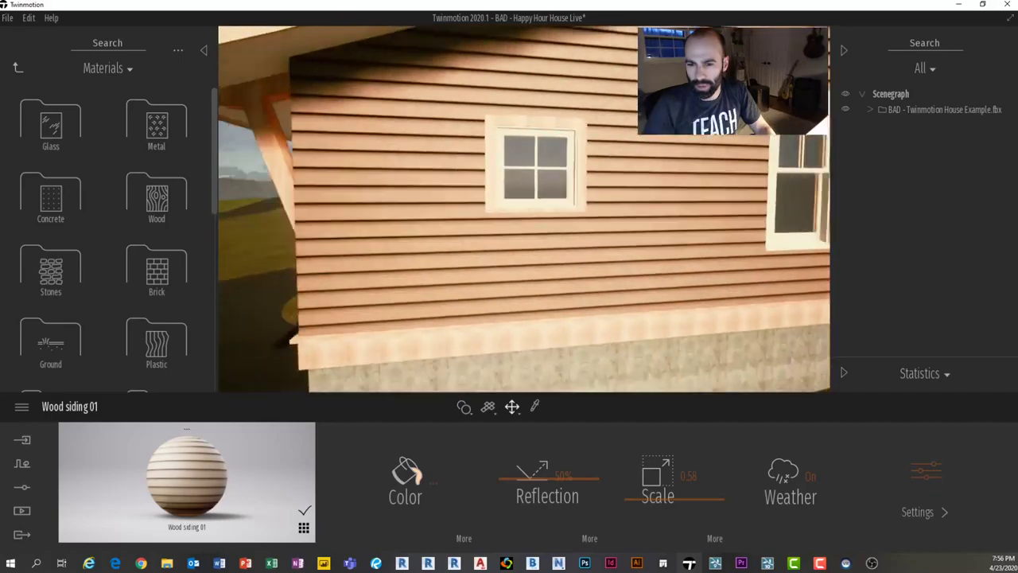
key("s")
key("w")
key("d")
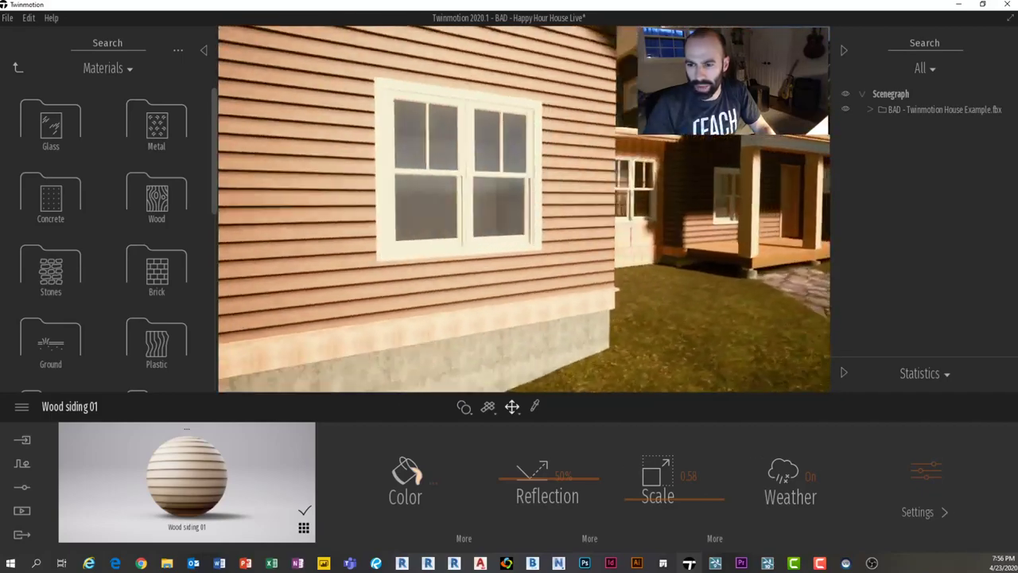
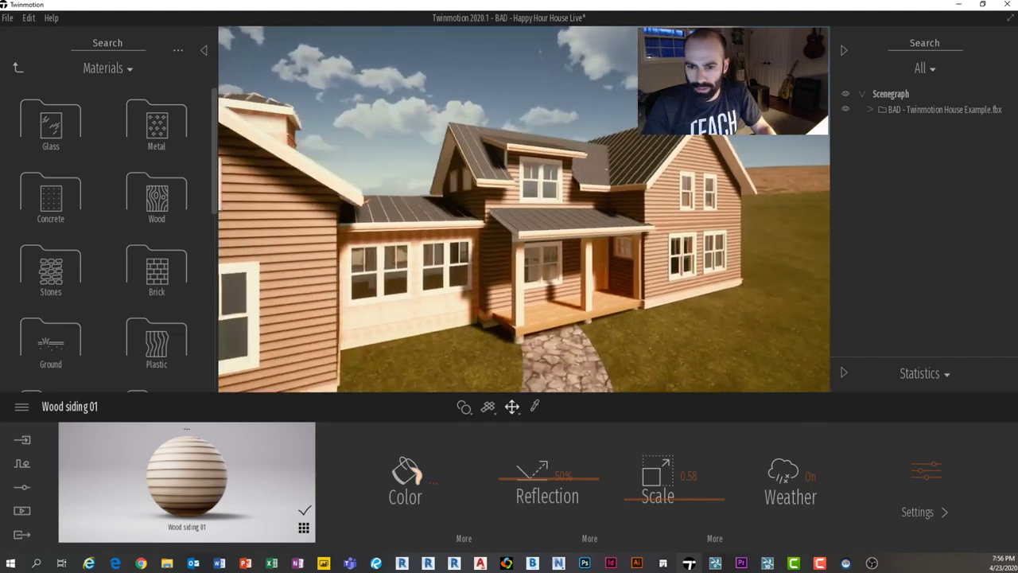
Step: Sample the Roofing - Metal Standing Seam material from the porch roof for editing
left_click(14, 65)
left_click(52, 123)
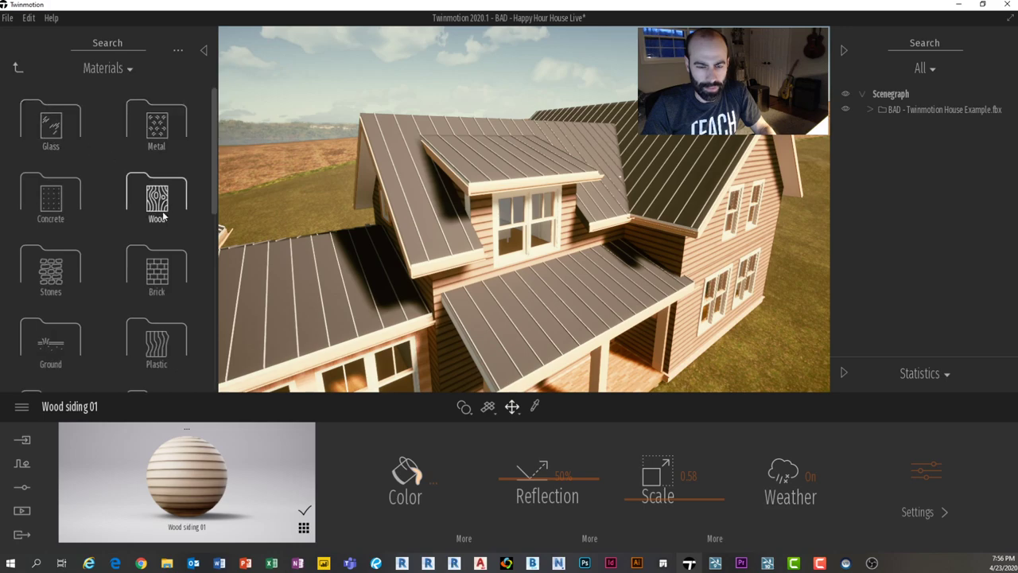
scroll(177, 258, "down", 3)
scroll(177, 258, "up", 1)
left_click(509, 312)
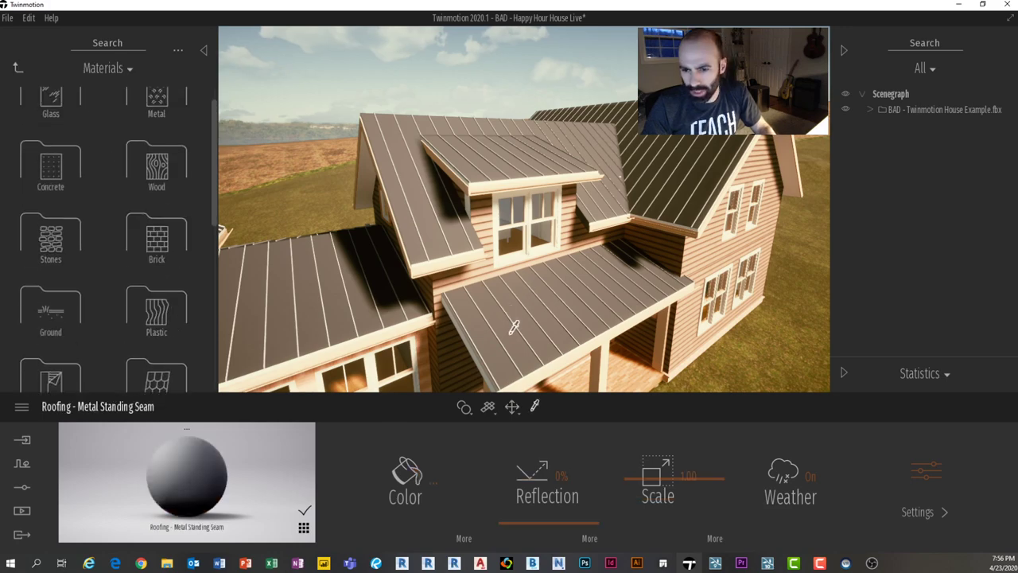
scroll(514, 324, "down", 5)
scroll(514, 325, "up", 5)
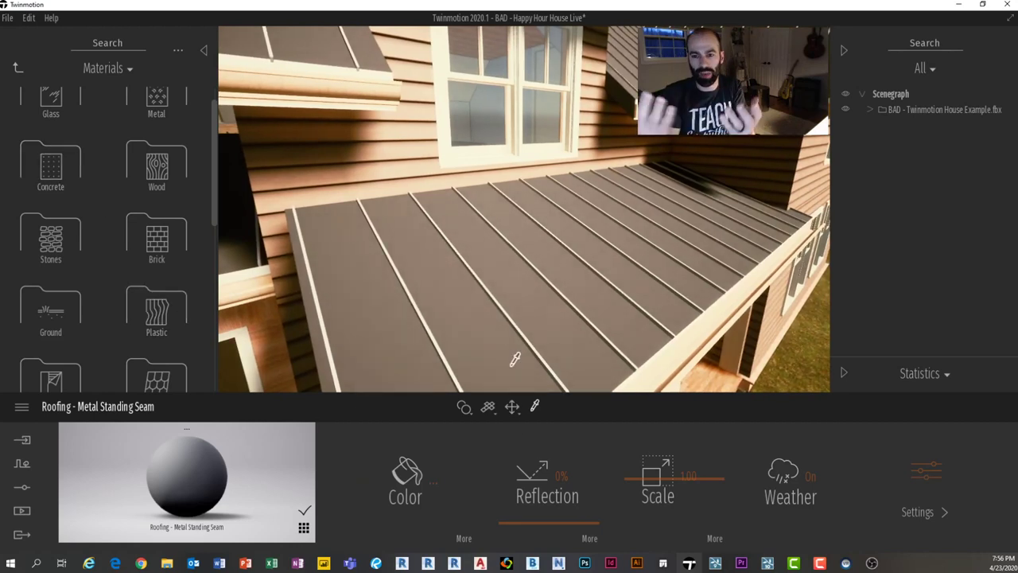
Step: Darken the color of the standing seam roofing material to near black
left_click(416, 476)
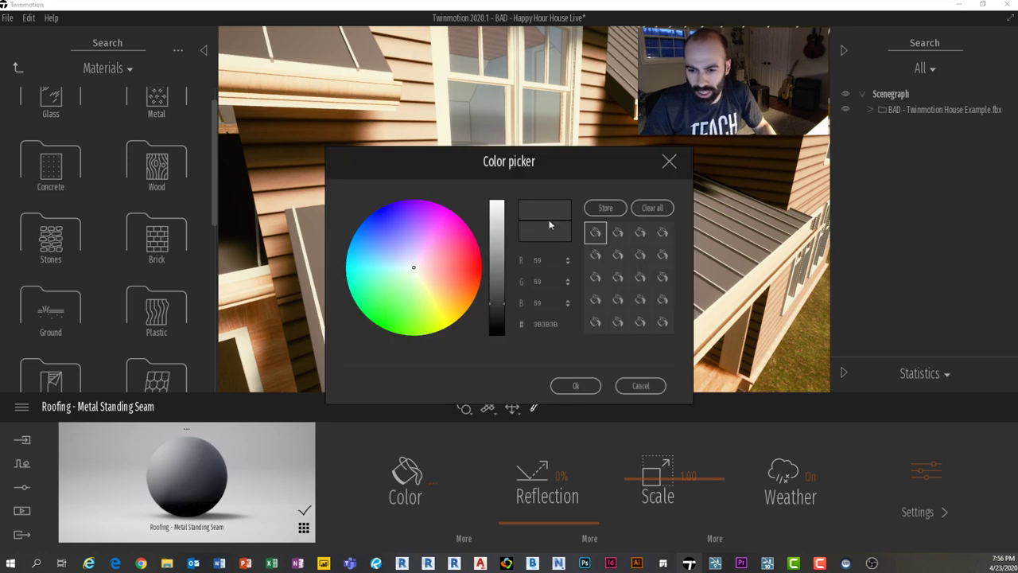
left_click(496, 313)
left_click_drag(499, 312, 501, 319)
left_click(574, 384)
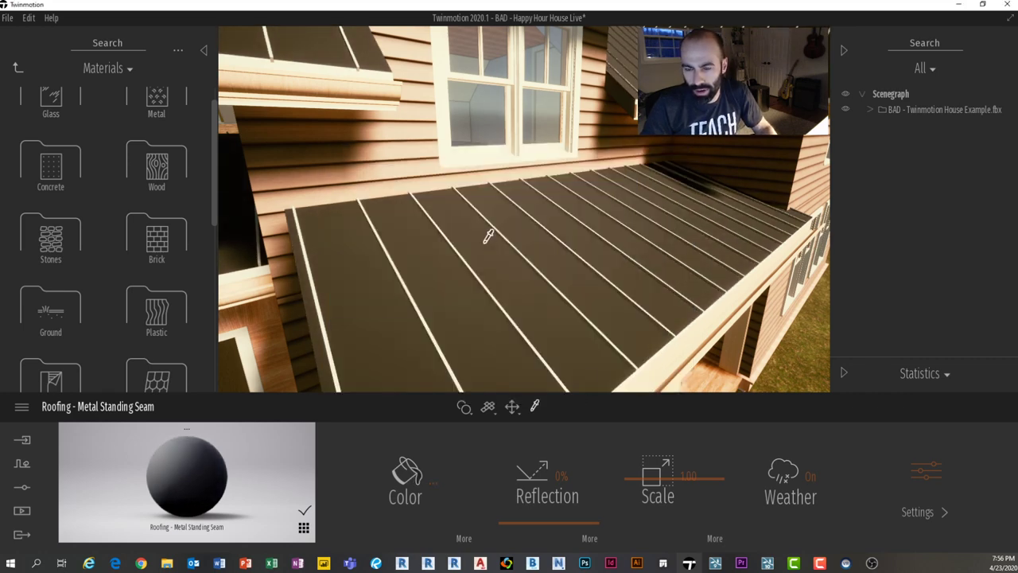
Step: Set the standing seam roofing's reflection to 33% and check the porch roof's appearance
scroll(493, 239, "down", 5)
left_click_drag(535, 520, 535, 491)
scroll(645, 163, "up", 2)
scroll(645, 163, "up", 5)
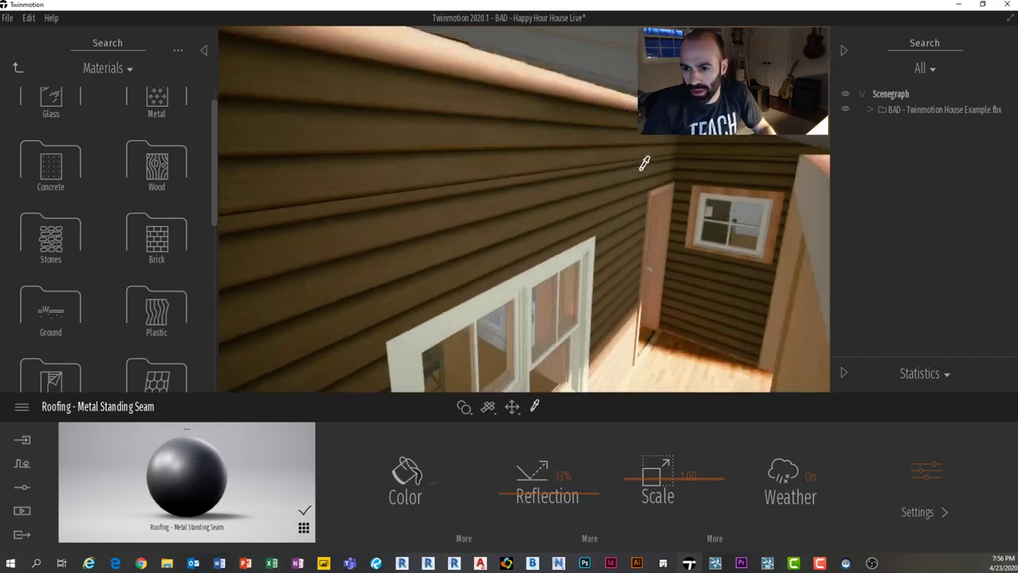
scroll(645, 163, "down", 5)
scroll(645, 163, "up", 1)
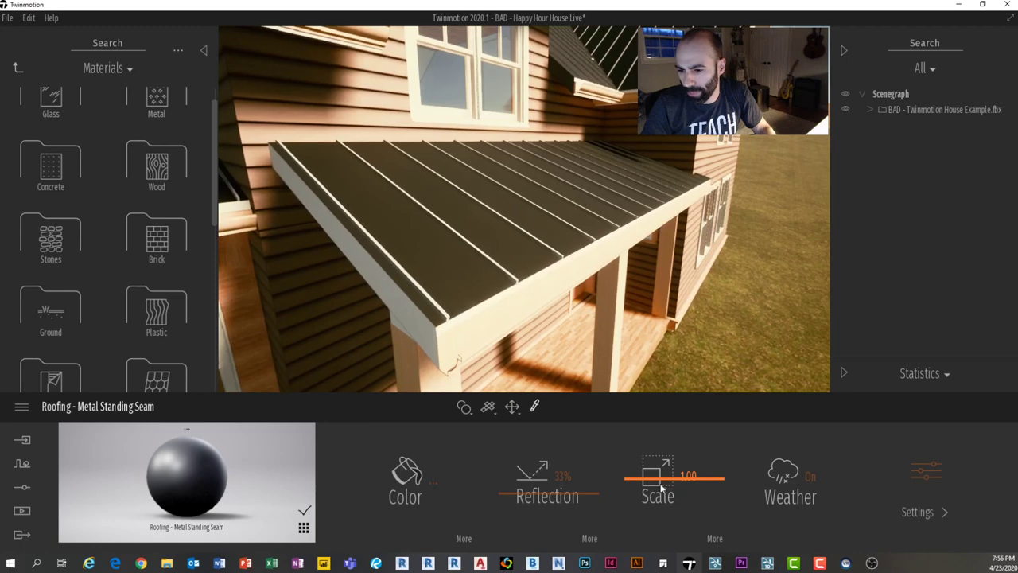
Step: Raise the standing seam roofing's grunge to about 52%, checking the effect on the roof surfaces
left_click(463, 539)
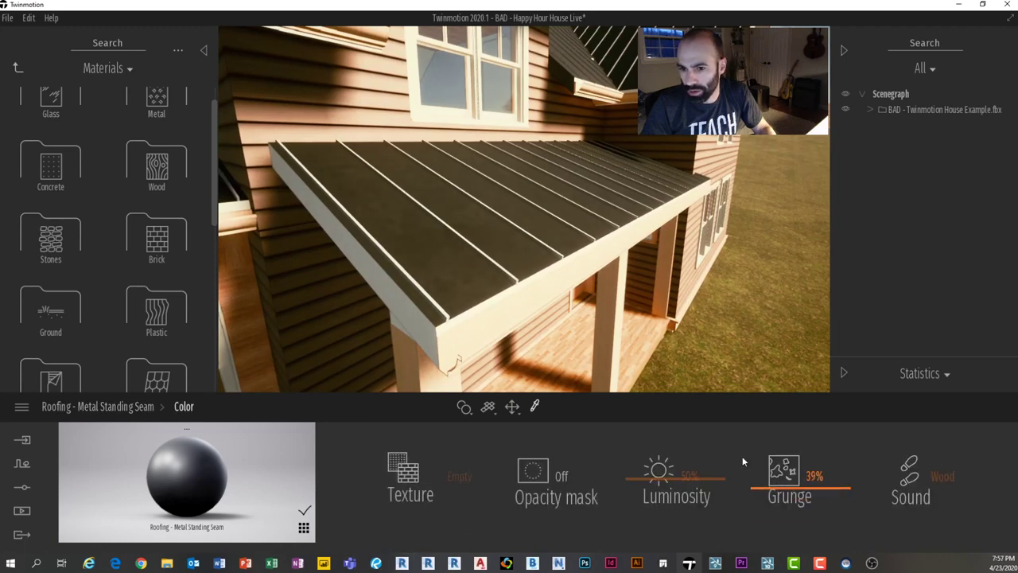
scroll(578, 155, "up", 4)
scroll(578, 155, "down", 5)
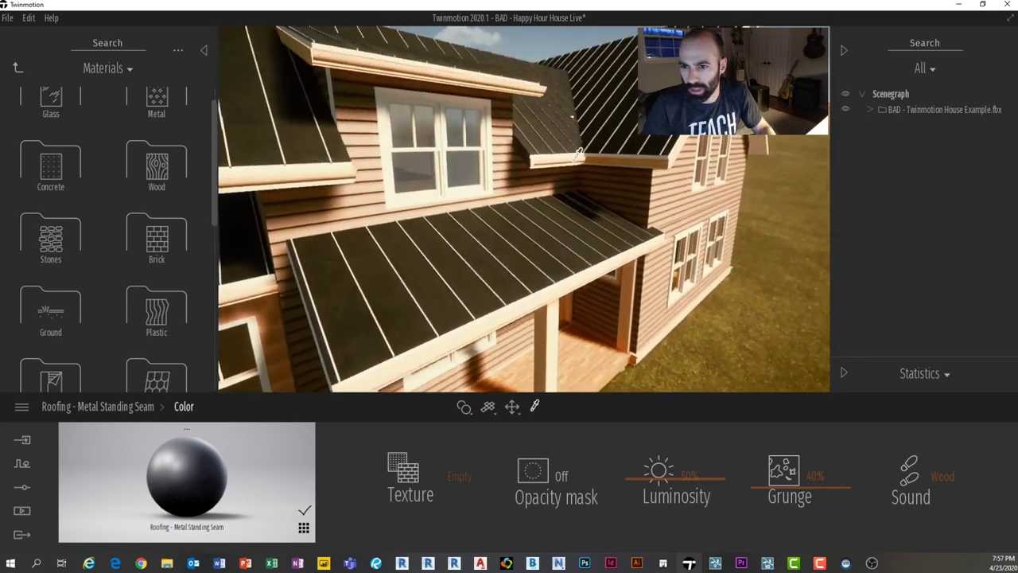
scroll(577, 155, "up", 4)
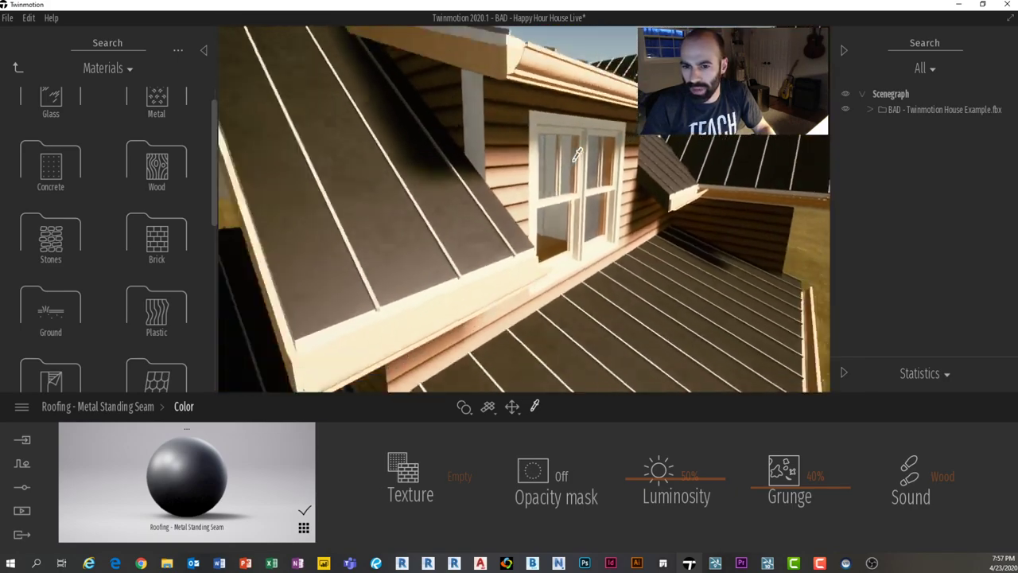
scroll(578, 154, "down", 3)
scroll(477, 370, "up", 3)
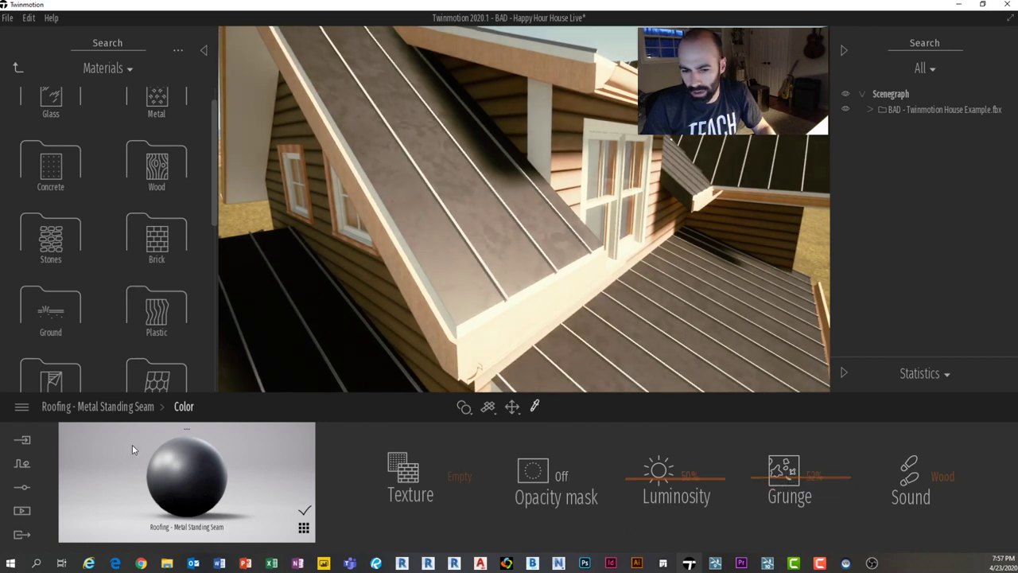
Step: Try a bump on the standing seam roofing, return it to 0%, and set the metallicness to 29%
left_click(115, 408)
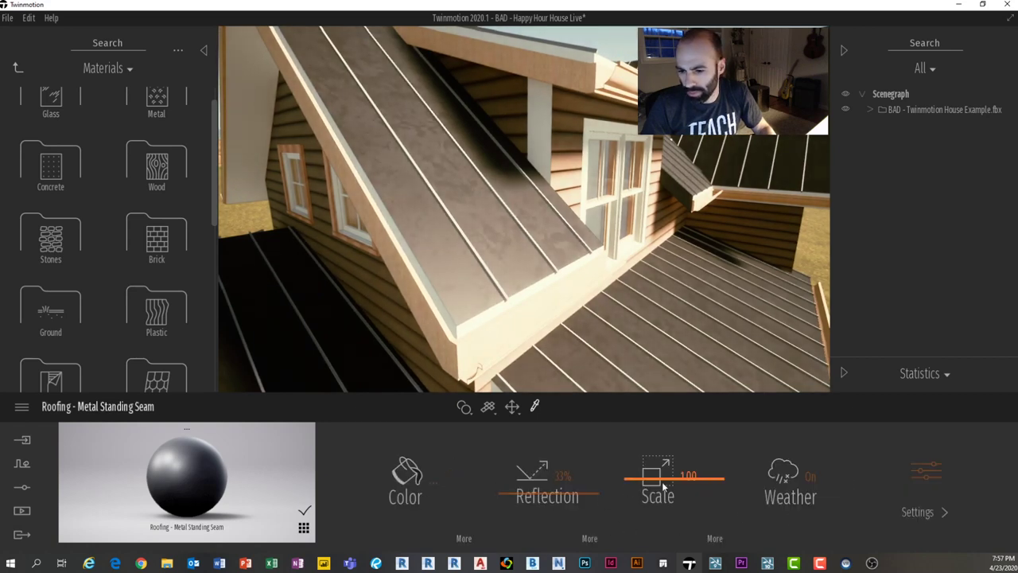
left_click(928, 479)
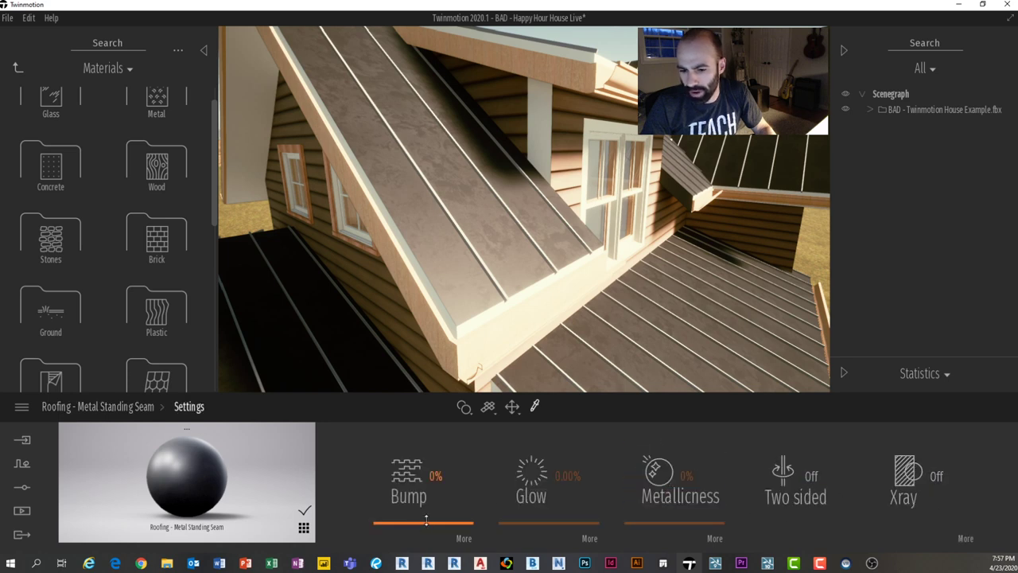
left_click_drag(426, 518, 422, 506)
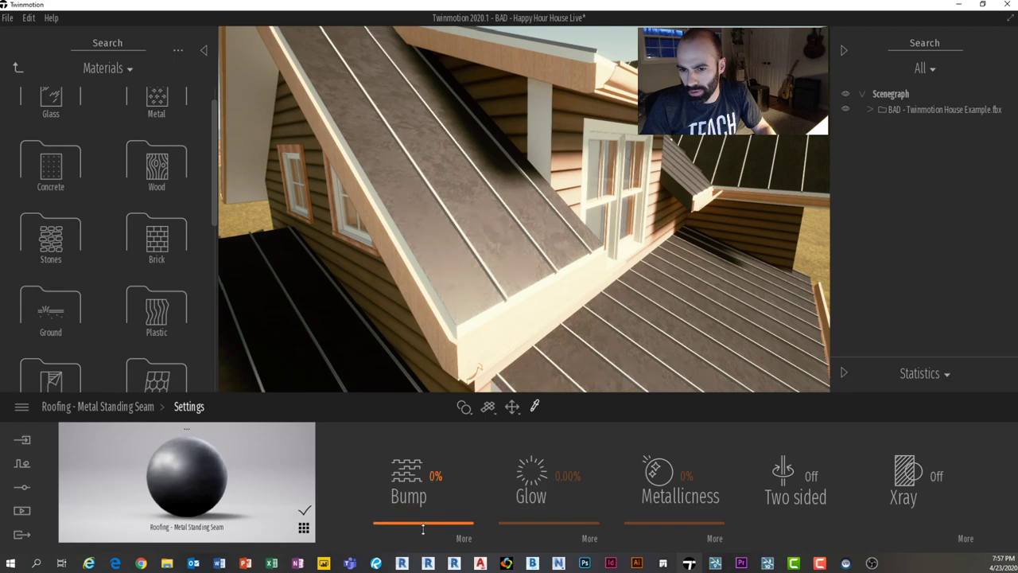
left_click_drag(699, 495, 695, 488)
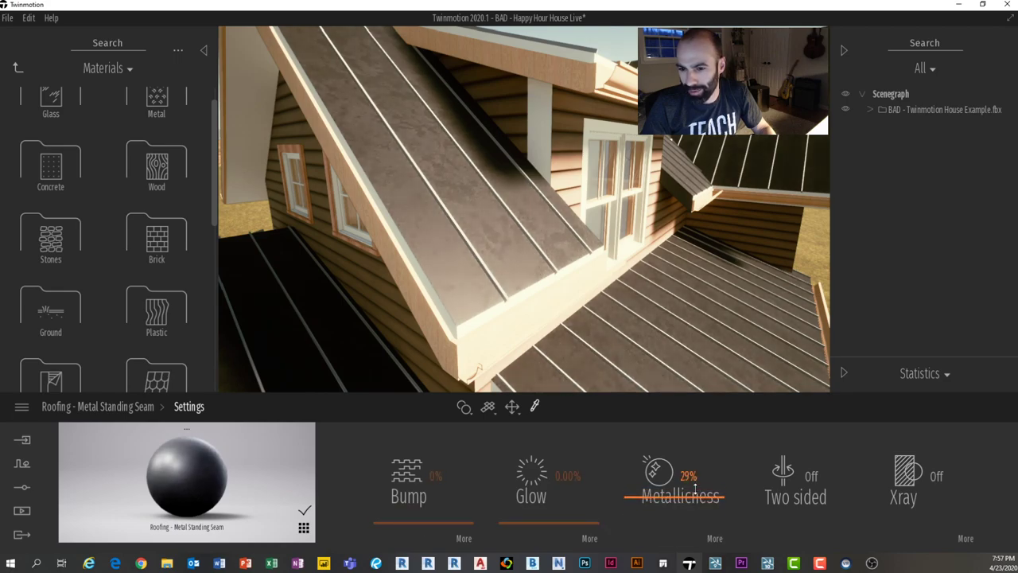
Step: Set the standing seam roofing's metallicness to 35% and check the dormer roof from several angles
middle_click_drag(694, 299, 689, 277, "shift")
scroll(690, 277, "down", 5)
scroll(690, 277, "up", 5)
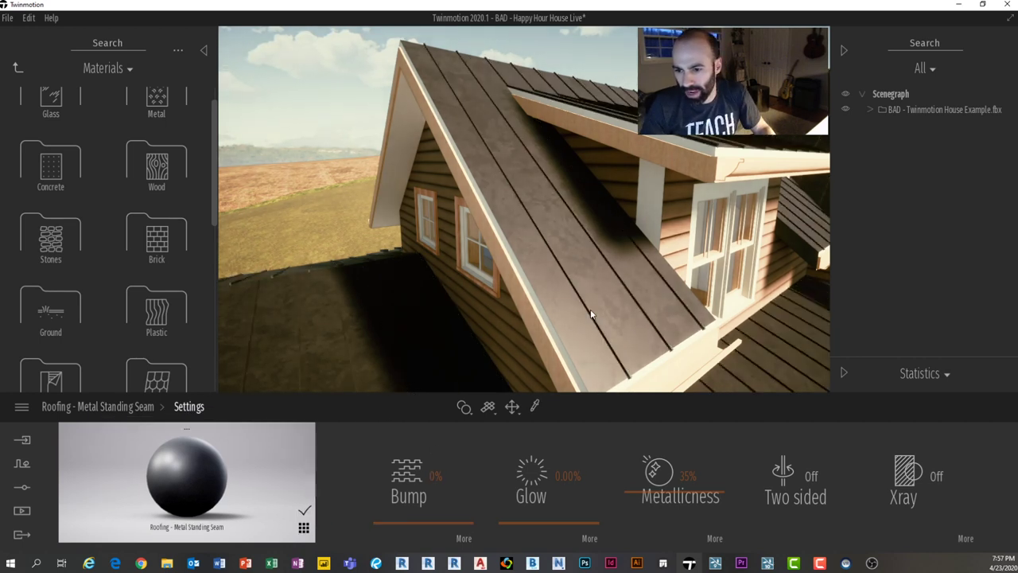
scroll(579, 281, "down", 5)
Step: Sample the cast-in-place concrete material from the garage foundation wall and browse to the Concrete materials in the library
middle_click_drag(578, 281, 587, 195, "shift")
left_click_drag(586, 194, 723, 161)
middle_click_drag(723, 160, 755, 139, "shift")
middle_click_drag(525, 208, 684, 187, "shift")
middle_click_drag(580, 237, 581, 278)
key("t")
left_click(573, 297)
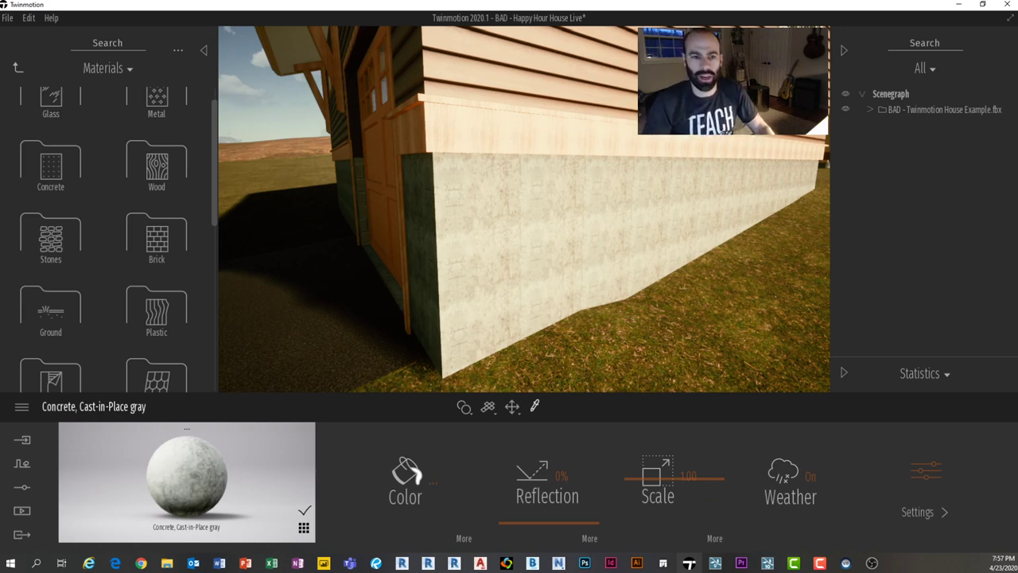
left_click(17, 68)
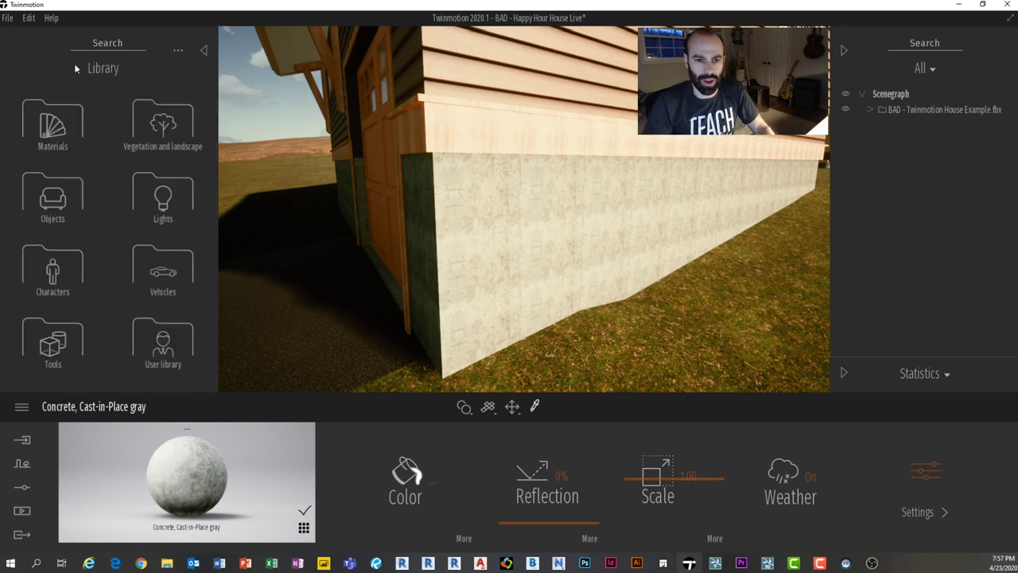
left_click(37, 145)
left_click(50, 197)
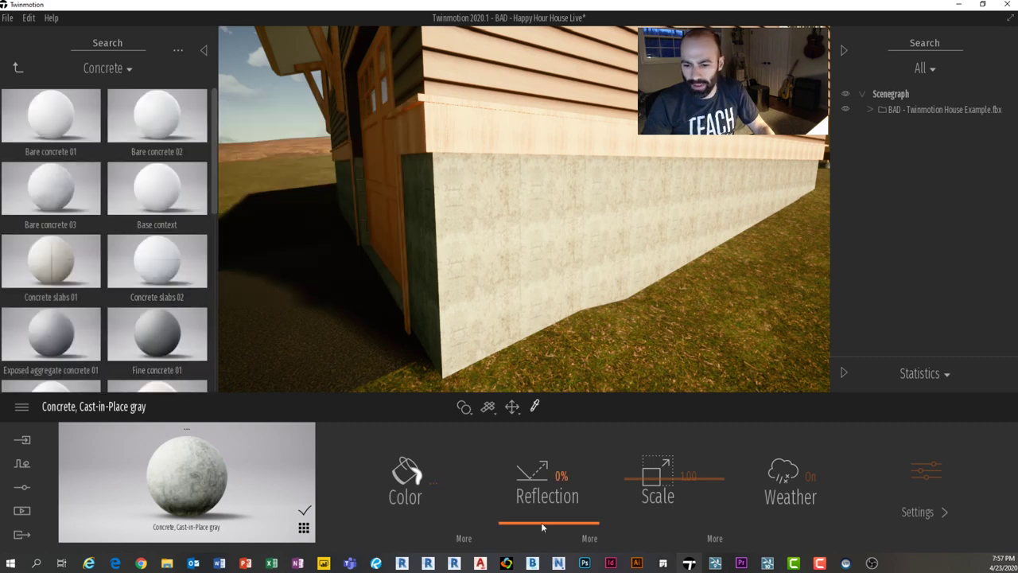
Step: Set the cast-in-place concrete's scale to 4.43, bump to 35% and reflection to 11%
left_click_drag(652, 488, 654, 462)
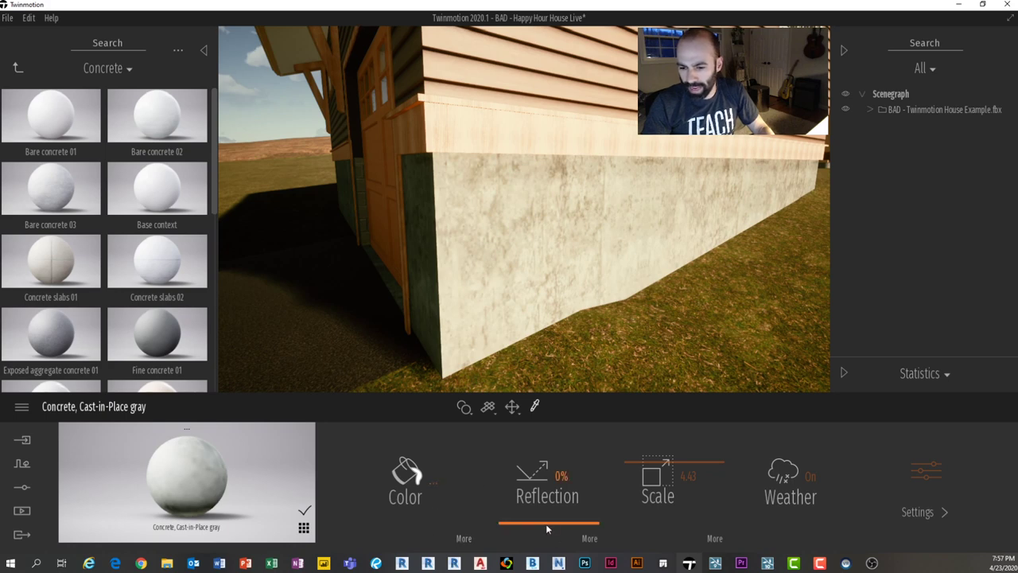
left_click(914, 511)
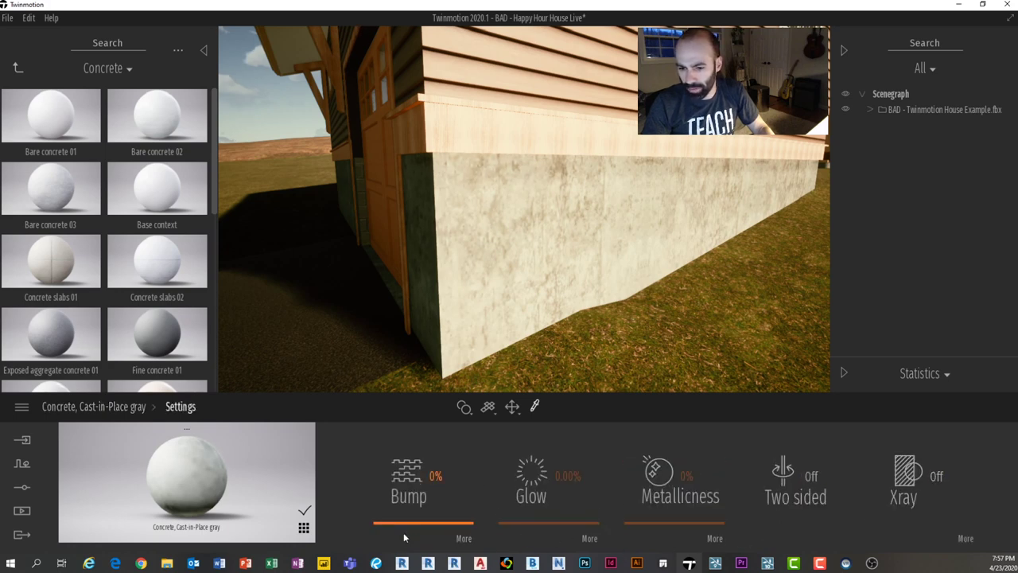
left_click_drag(428, 493, 427, 488)
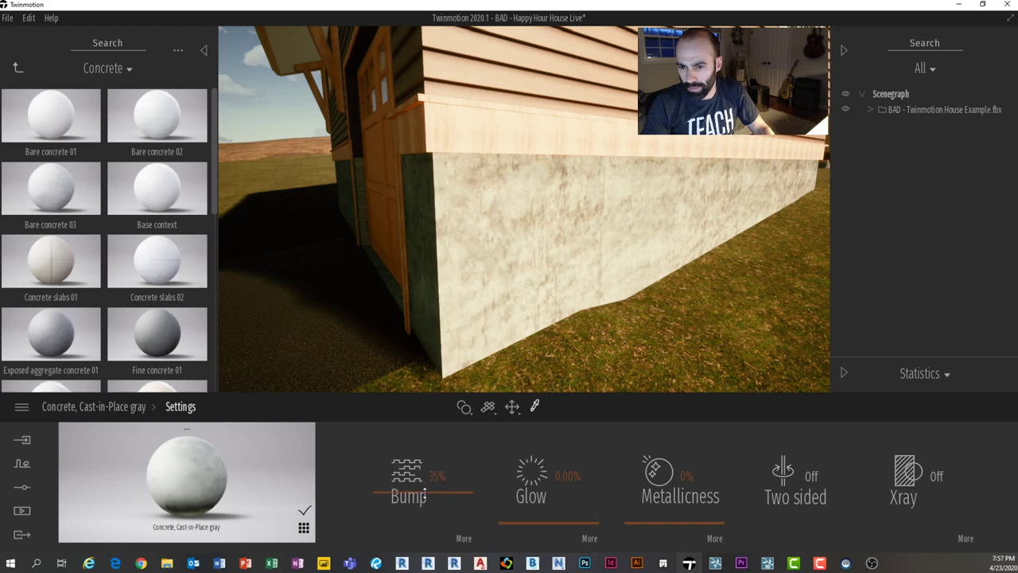
left_click(107, 406)
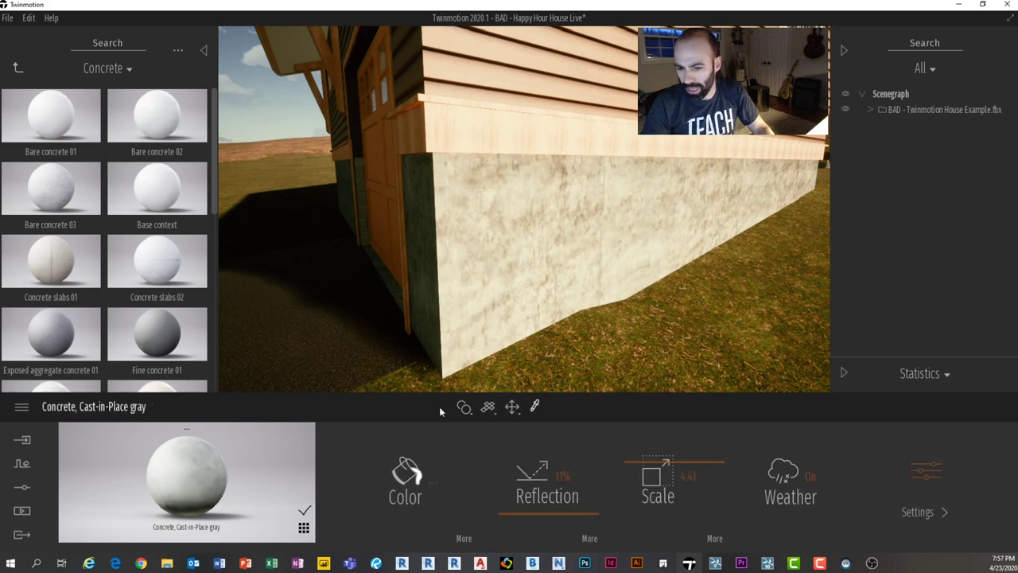
Step: Raise the cast-in-place concrete's grunge to 41% and check the foundation wall
left_click(465, 538)
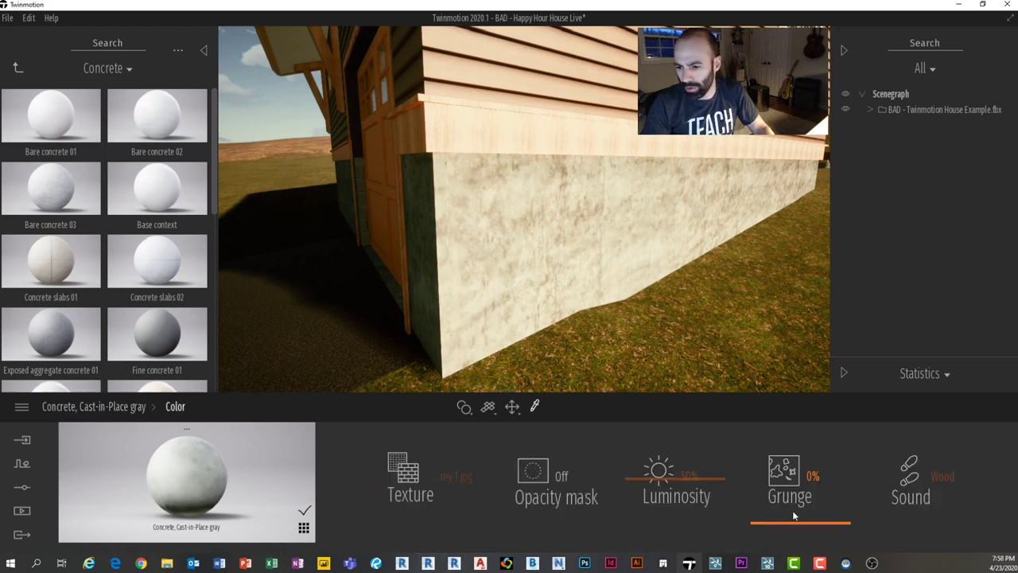
left_click_drag(781, 489, 782, 486)
middle_click_drag(646, 239, 648, 237, "shift")
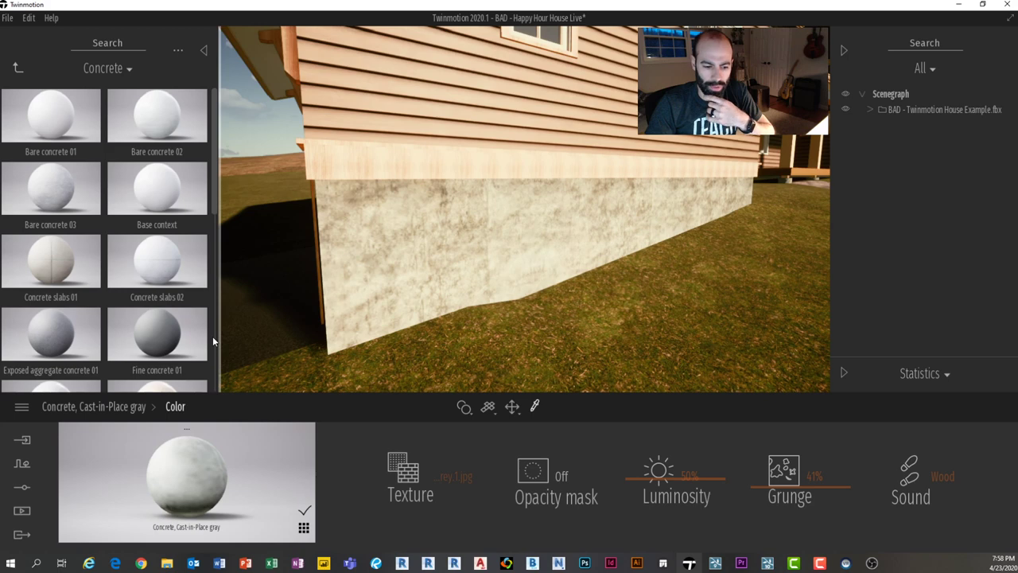
Step: Compare the concrete material previews and apply Bare concrete 02 to the foundation wall
mouse_move(112, 232)
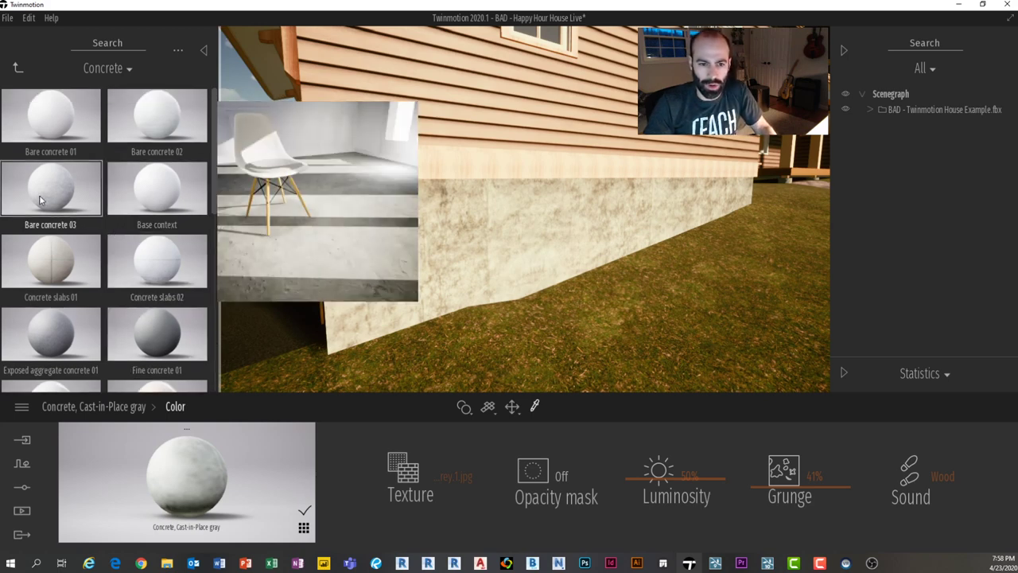
mouse_move(161, 114)
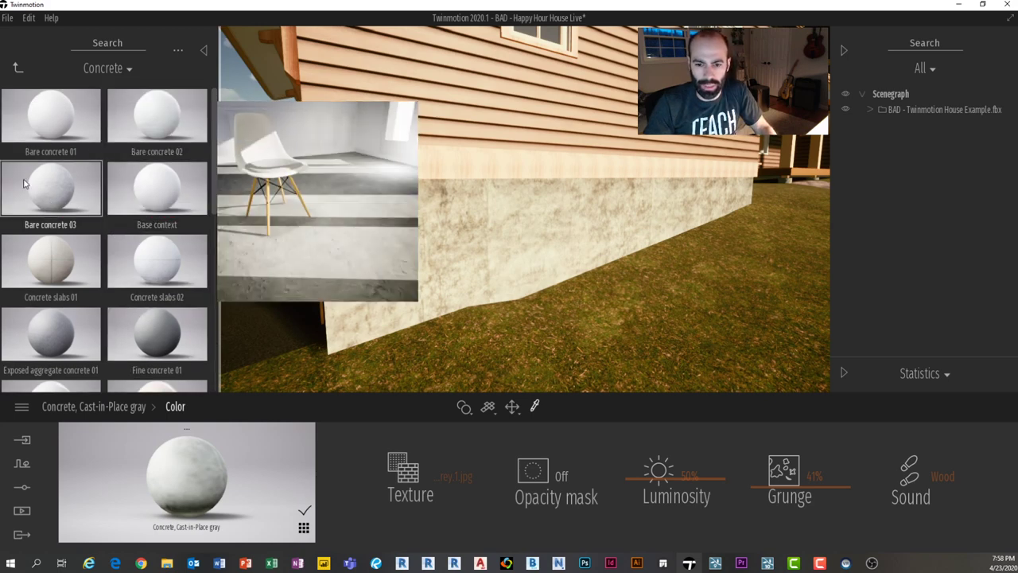
mouse_move(142, 338)
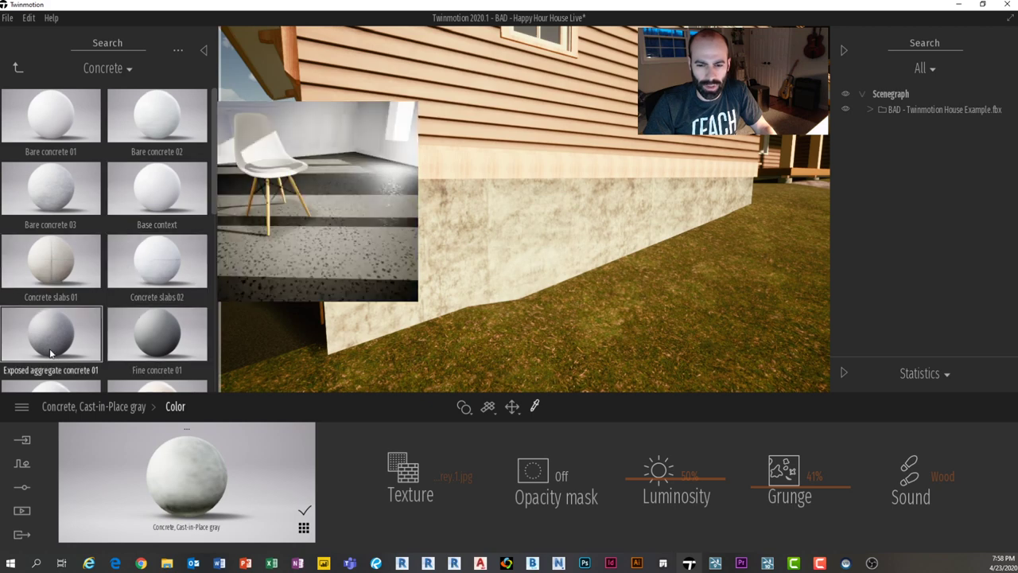
left_click_drag(157, 115, 533, 257)
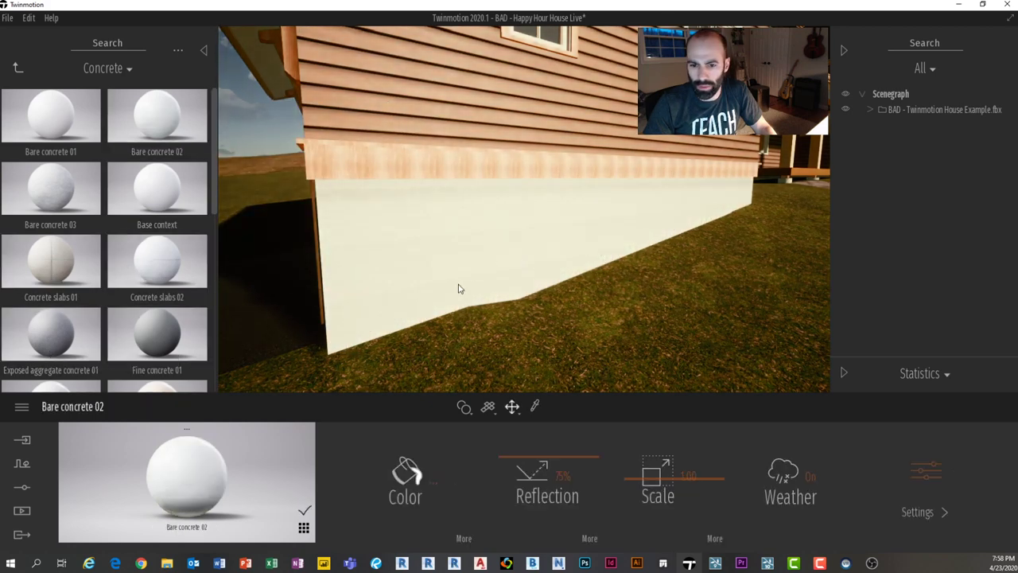
Step: Set the Bare concrete 02 material's scale to 5.41 and its grunge to 29%
right_click_drag(566, 355, 670, 350)
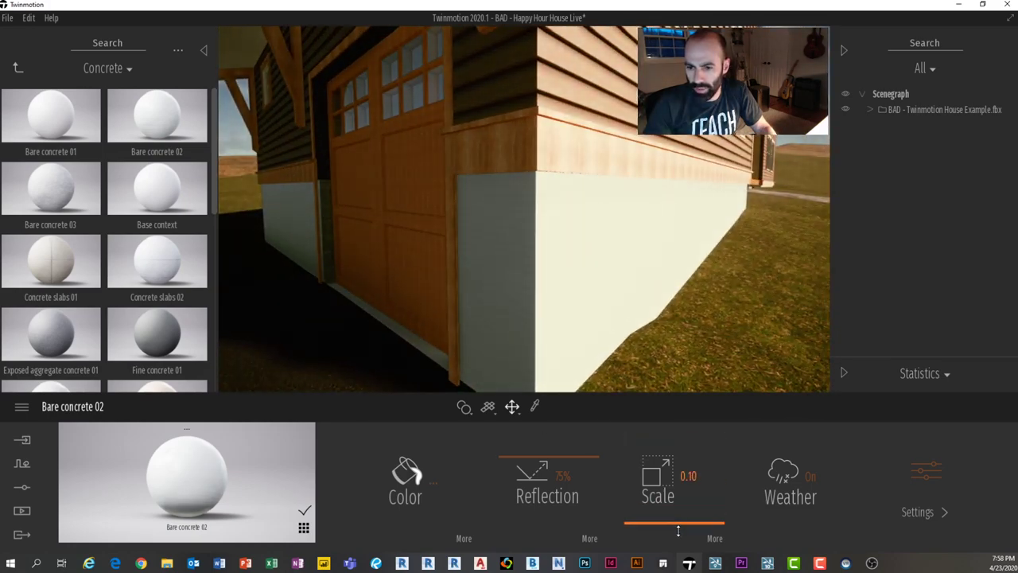
scroll(542, 329, "up", 5)
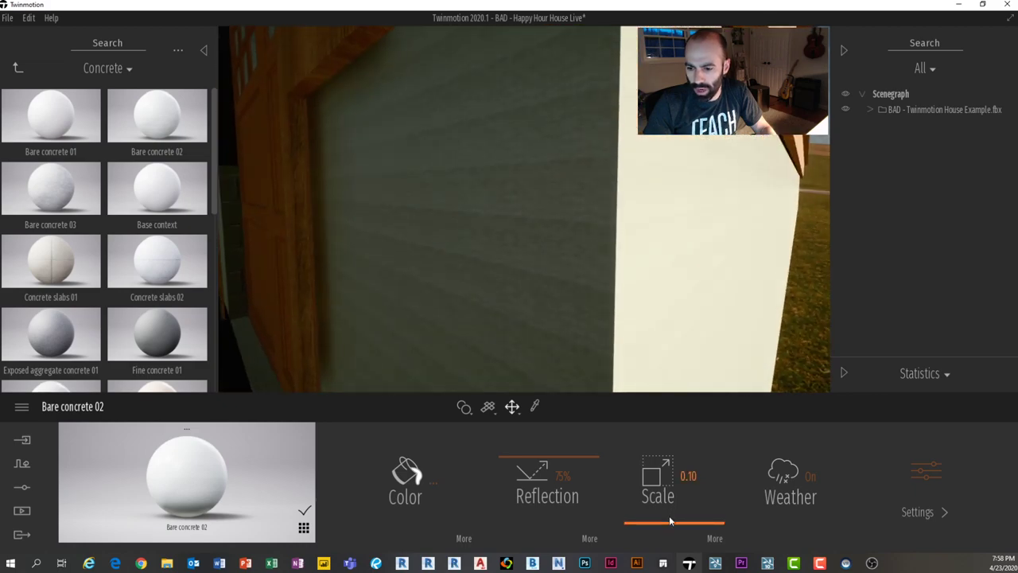
left_click_drag(681, 471, 648, 458)
scroll(552, 326, "down", 5)
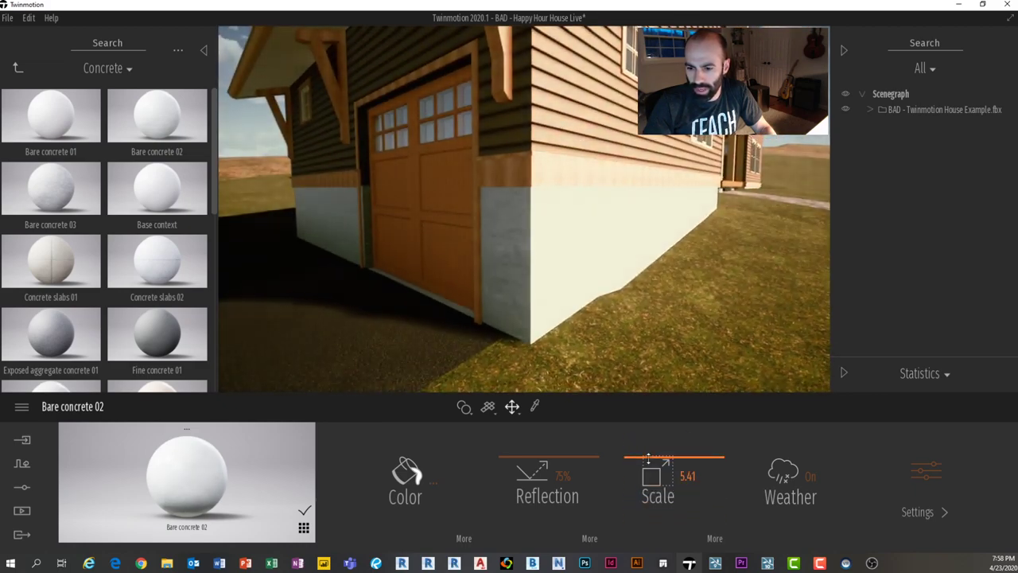
left_click(464, 540)
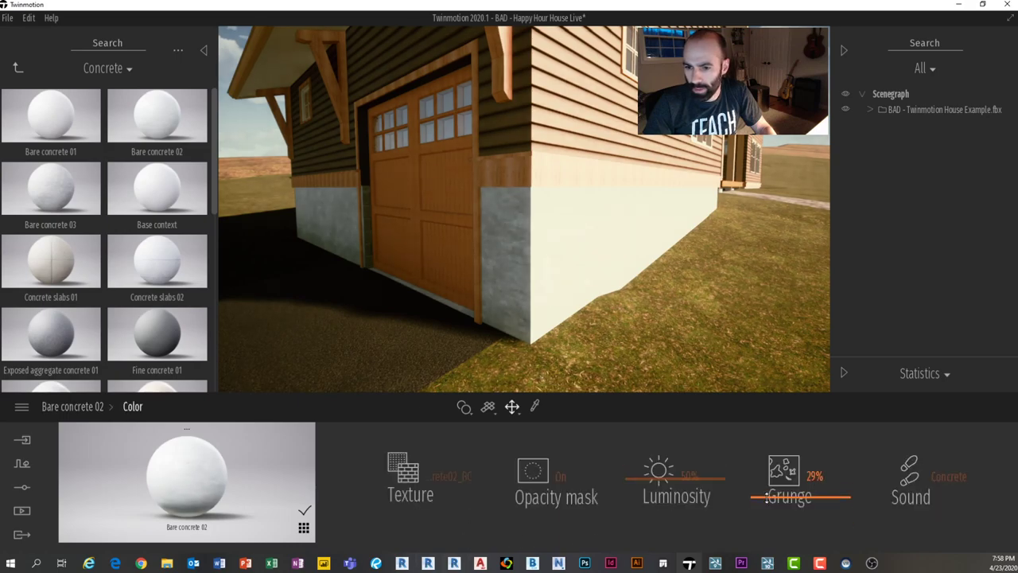
mouse_move(635, 309)
right_mouse_down()
mouse_move(620, 326)
mouse_move(572, 330)
mouse_move(549, 303)
mouse_move(625, 293)
right_mouse_up()
Step: Set the scene's day time to 10:53 and the month to July in the location settings
left_click(22, 465)
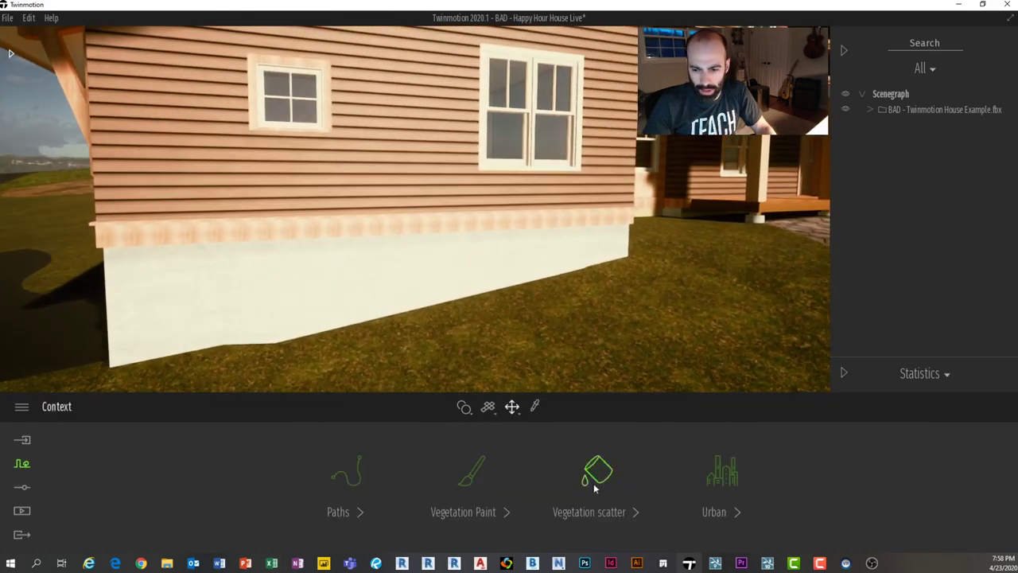
left_click(23, 487)
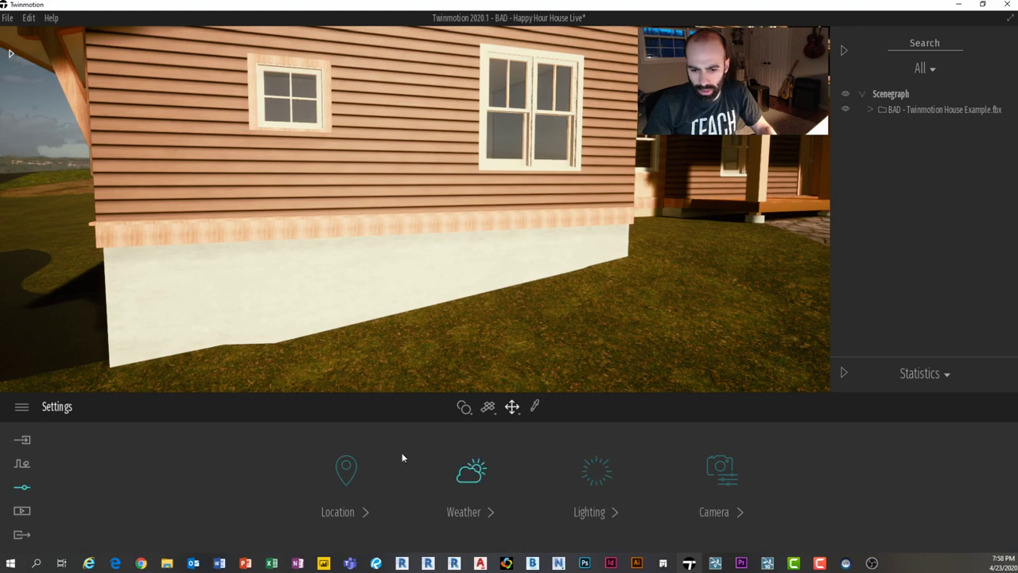
left_click(314, 503)
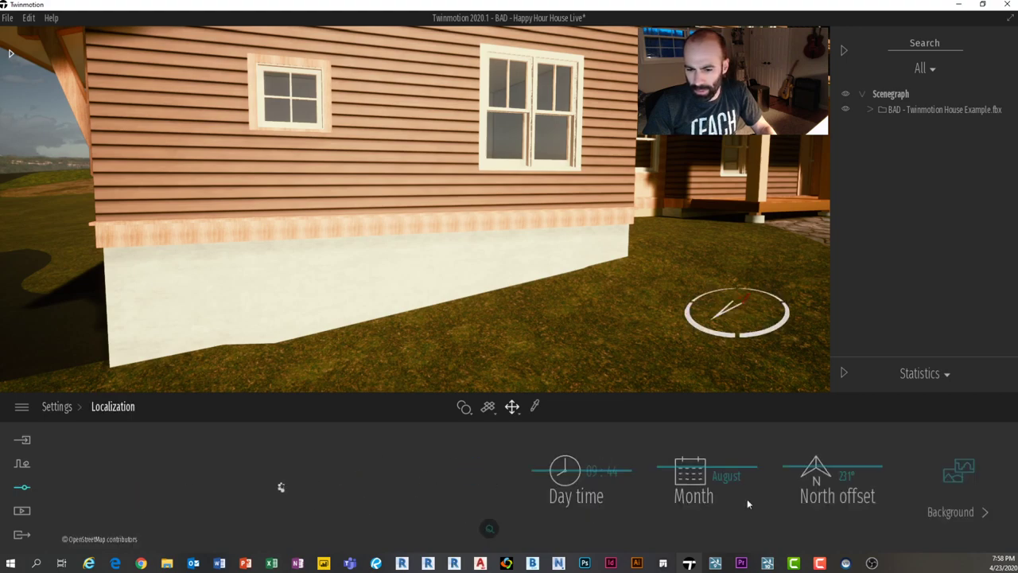
mouse_move(578, 473)
left_mouse_down()
mouse_move(576, 486)
mouse_move(575, 463)
mouse_move(557, 467)
mouse_move(577, 475)
left_mouse_up()
scroll(620, 384, "down", 5)
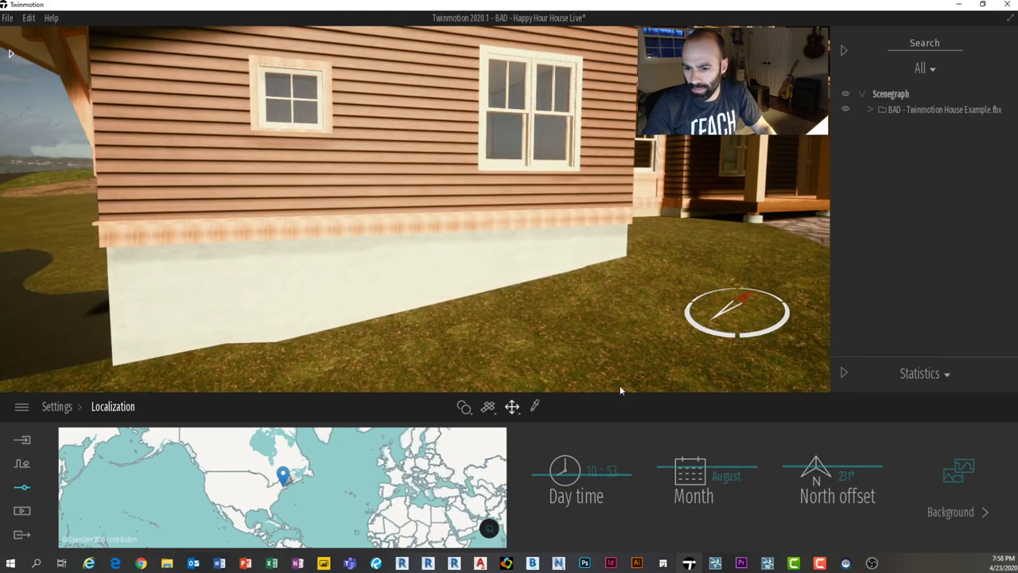
left_click_drag(668, 474, 666, 474)
right_click_drag(568, 284, 438, 302)
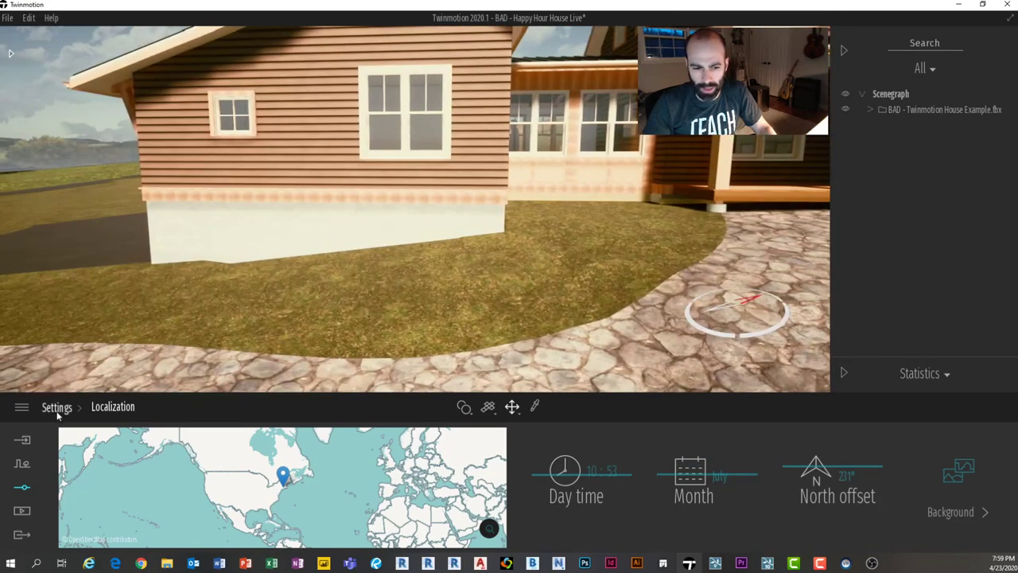
Step: Lower the lighting exposure to -0.39 and check the front of the house
left_click(58, 410)
left_click(598, 472)
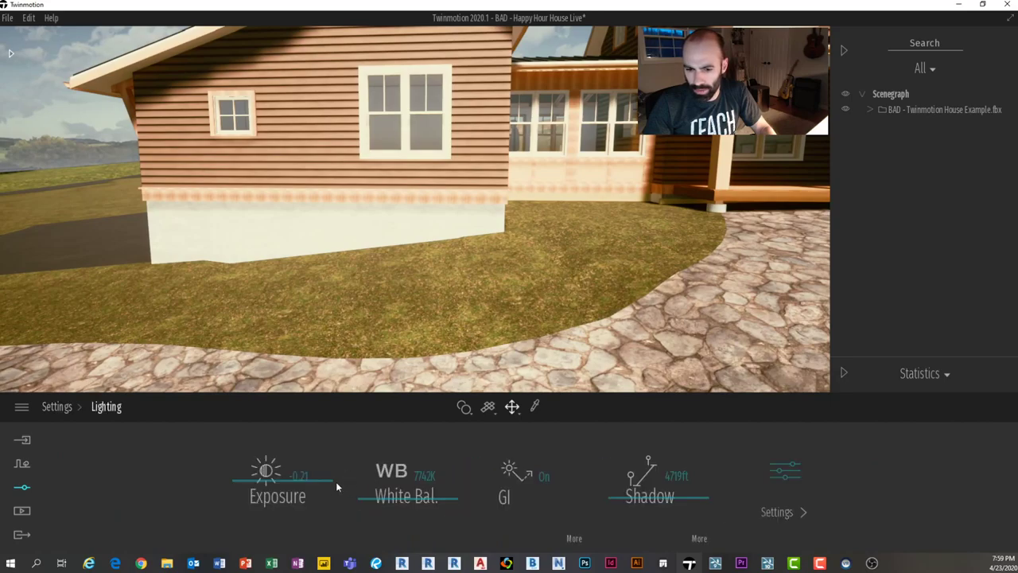
mouse_move(277, 486)
left_mouse_down()
mouse_move(267, 487)
mouse_move(278, 479)
left_mouse_up()
key("s")
key("w")
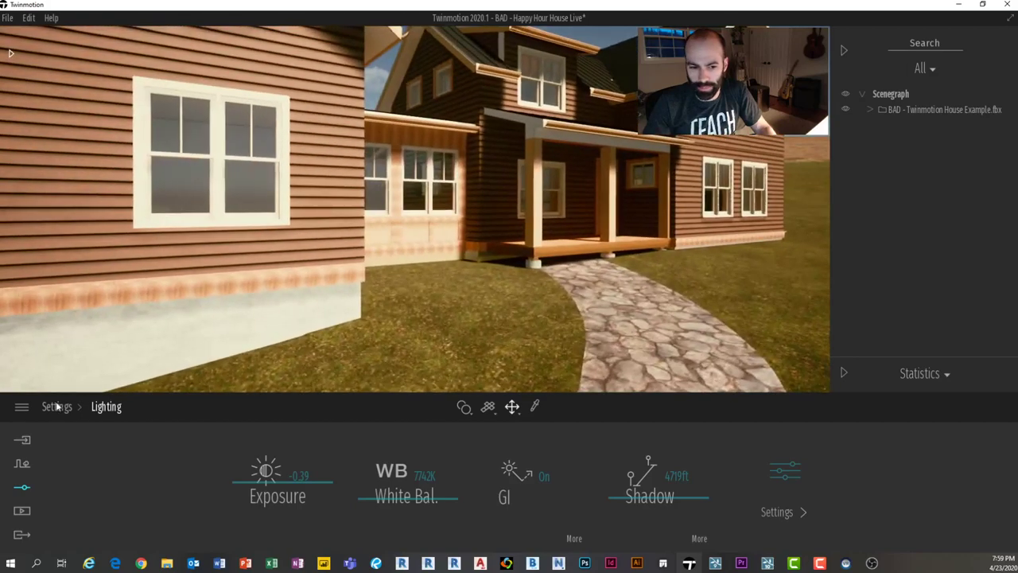
Step: Adjust the sun position with a north offset of 227°, the month October and a day time of 11:37
left_click(55, 406)
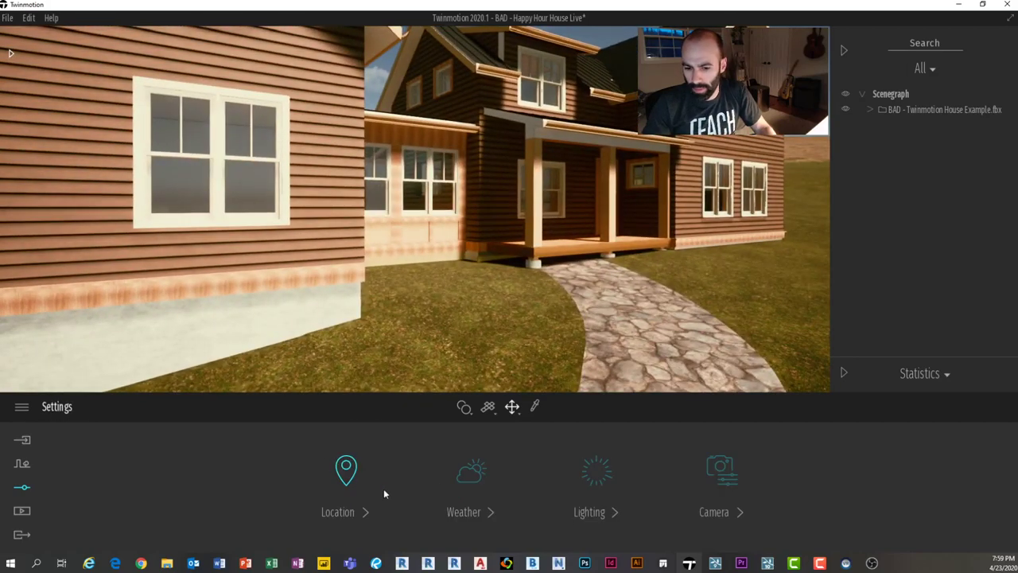
left_click(333, 481)
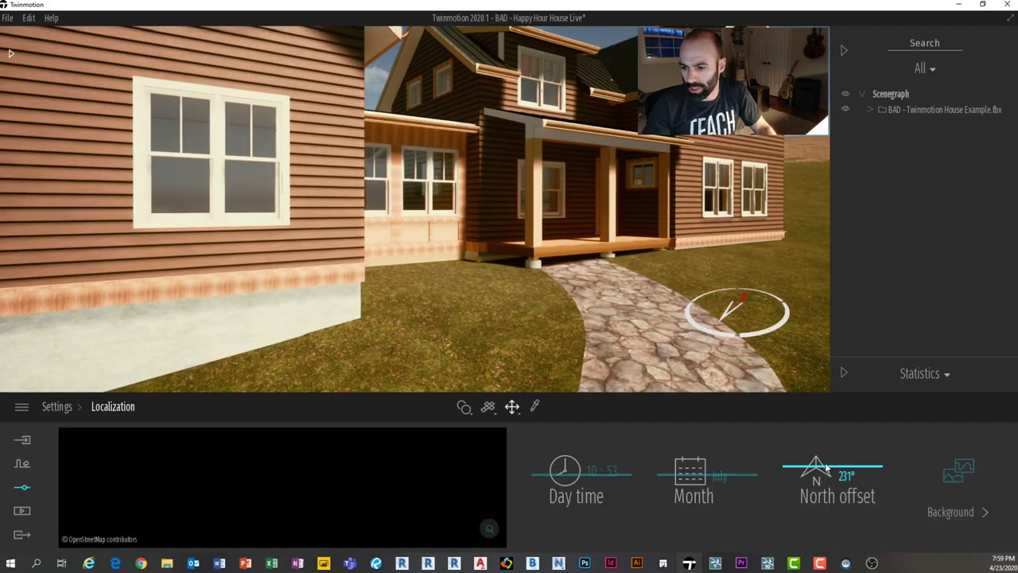
left_click_drag(820, 450, 799, 450)
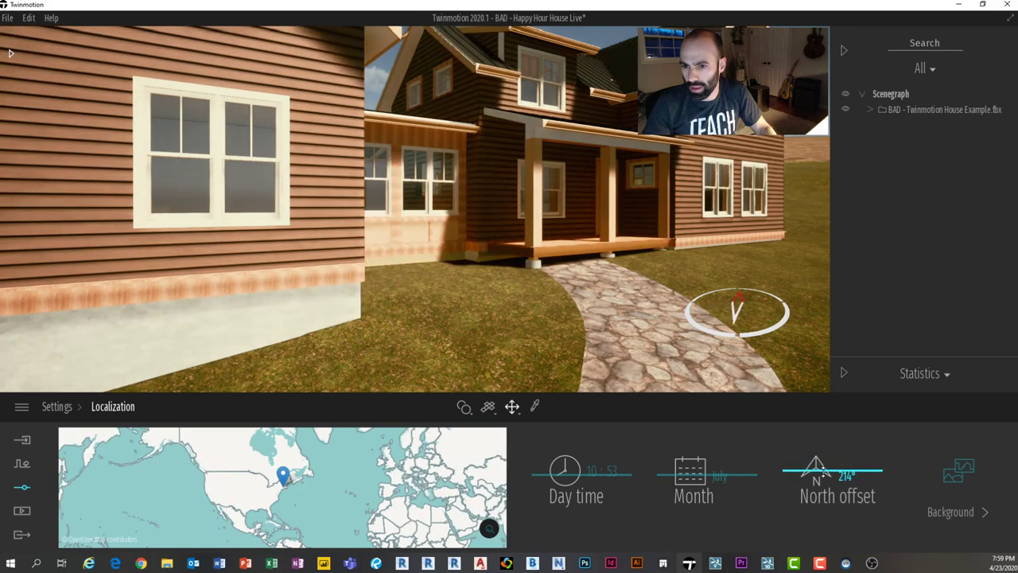
left_click_drag(677, 481, 678, 449)
mouse_move(825, 467)
left_mouse_down()
mouse_move(815, 481)
mouse_move(808, 469)
left_mouse_up()
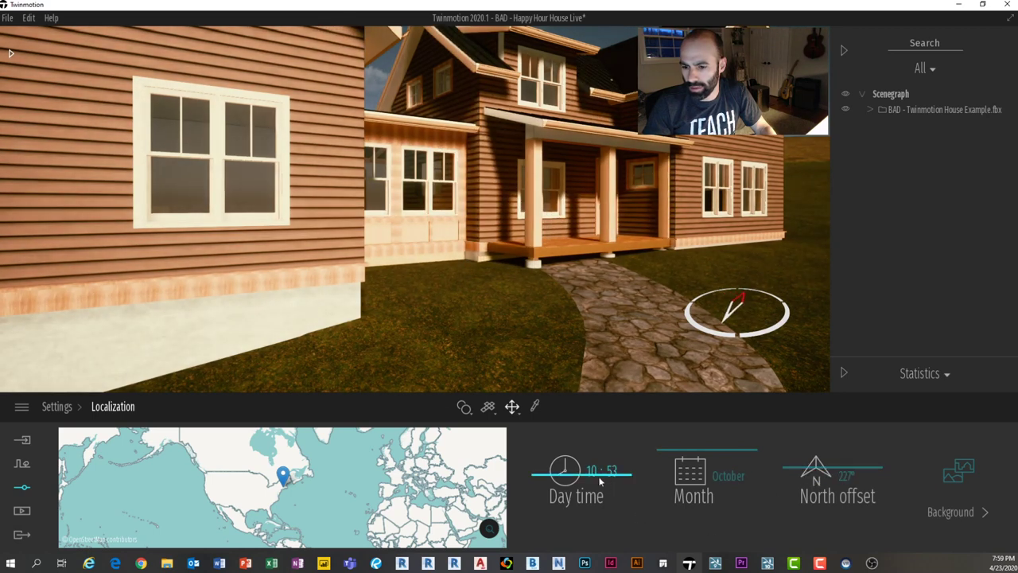
left_click_drag(554, 477, 555, 477)
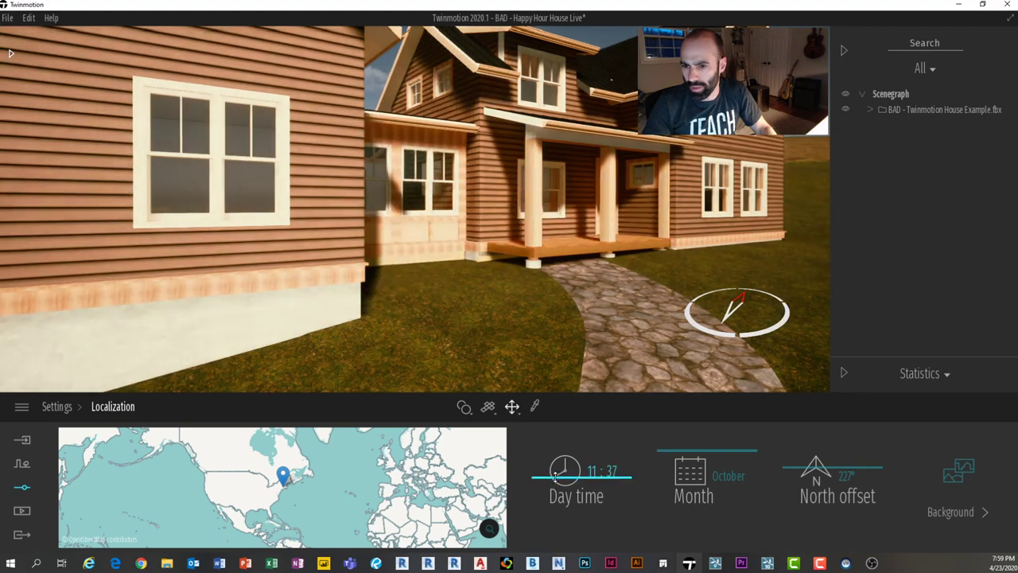
Step: Set the camera's color gradient type to None and check the whole house exterior
left_click(60, 409)
left_click(477, 480)
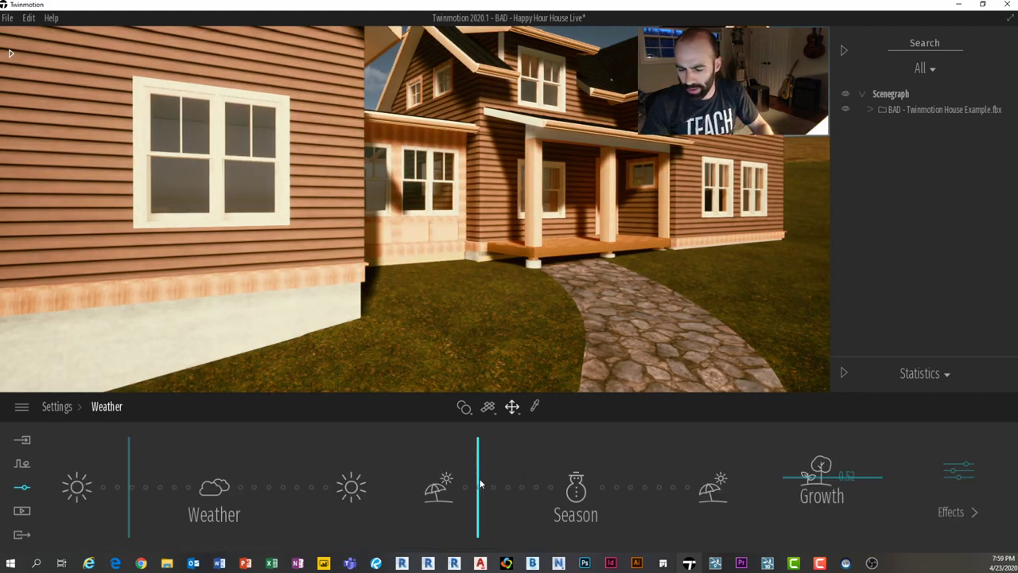
left_click(721, 470)
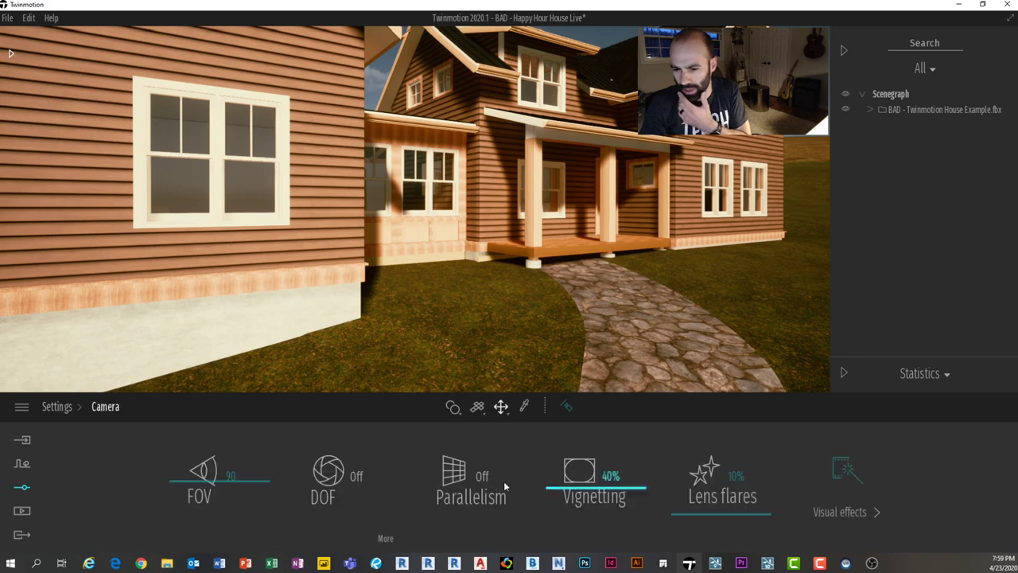
left_click(849, 477)
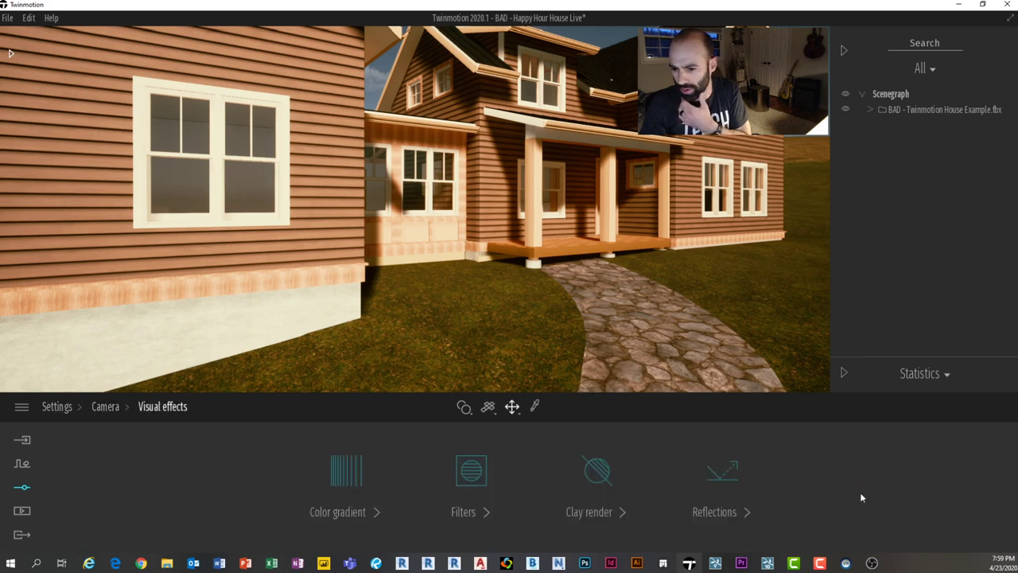
left_click(377, 487)
left_click(392, 482)
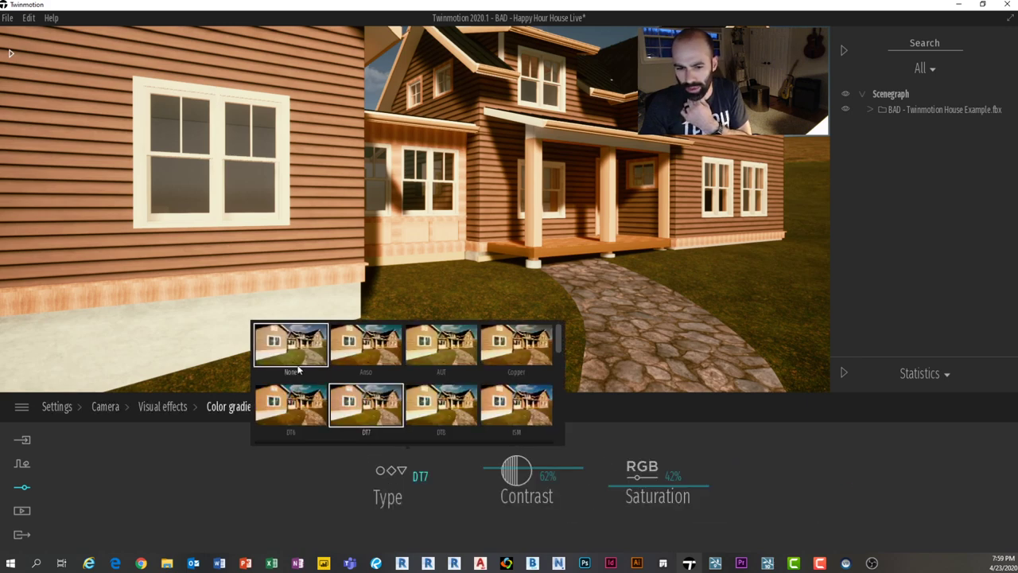
left_click(275, 477)
left_click(57, 406)
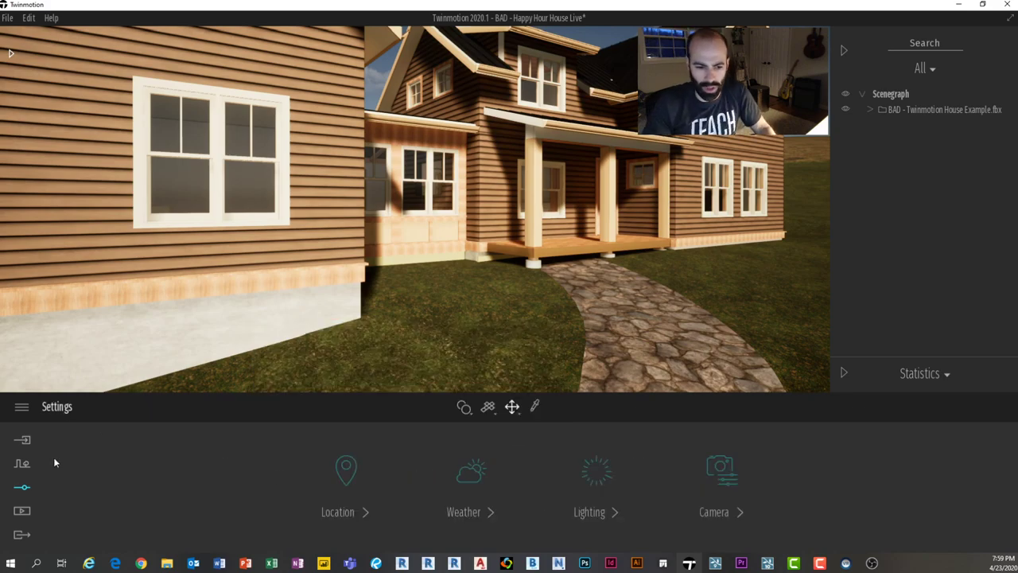
scroll(391, 195, "down", 8)
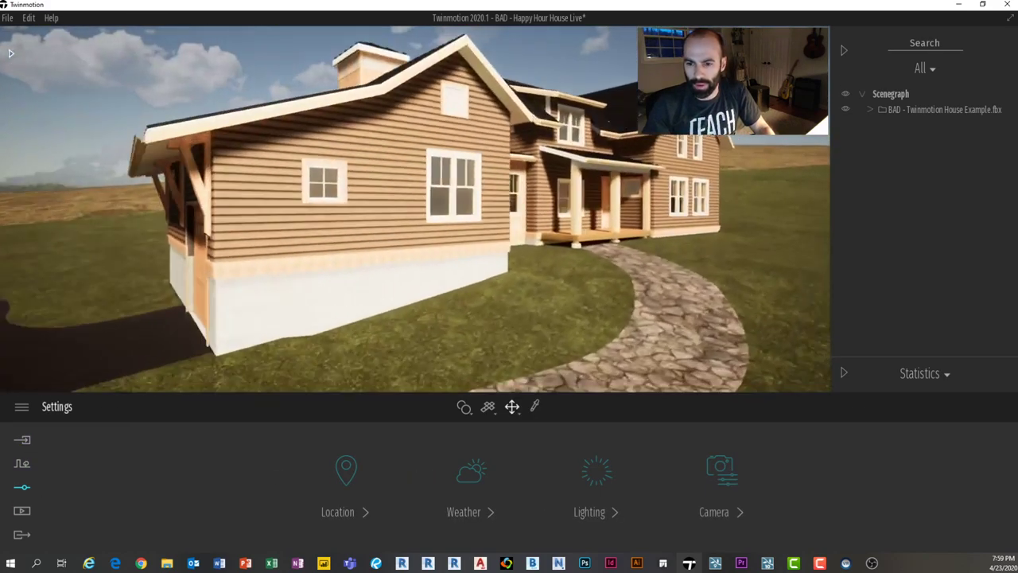
Step: Examine the house's front facade, porch and garage wing from several angles, and sample the trim material along the garage wall's base
right_click_drag(390, 191, 402, 192)
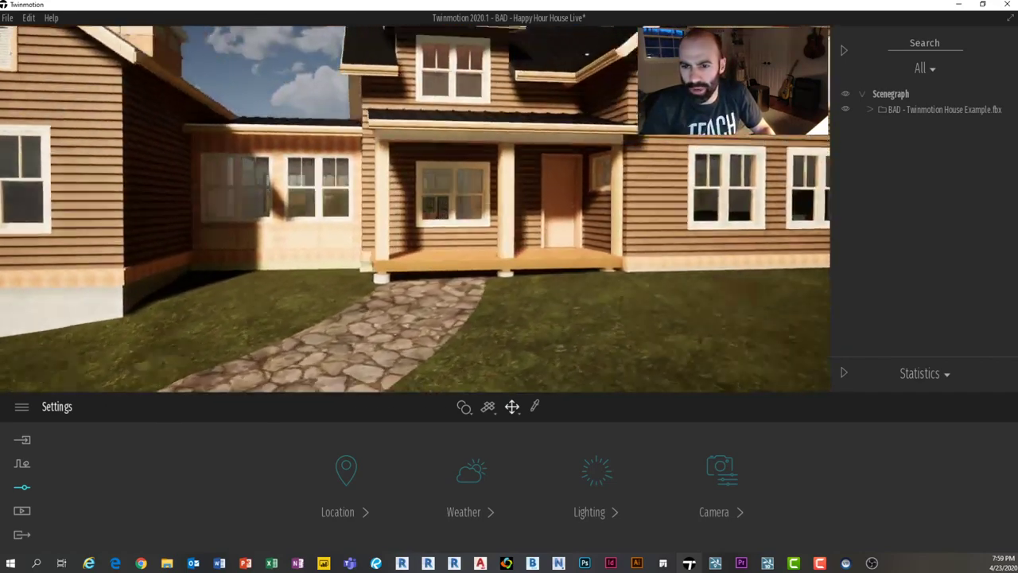
middle_click_drag(403, 191, 278, 318)
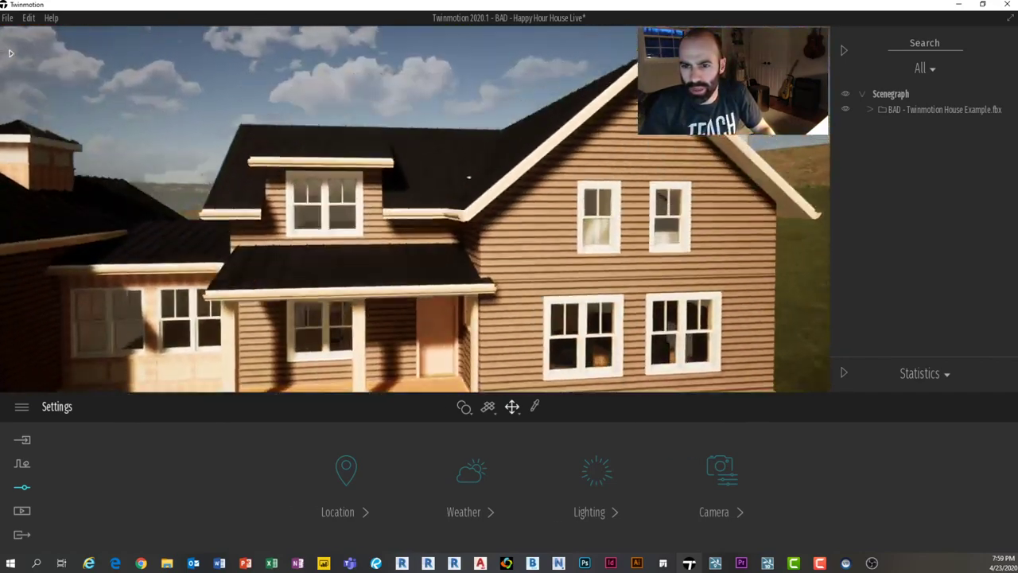
right_click_drag(348, 202, 366, 235)
right_click_drag(495, 112, 557, 148)
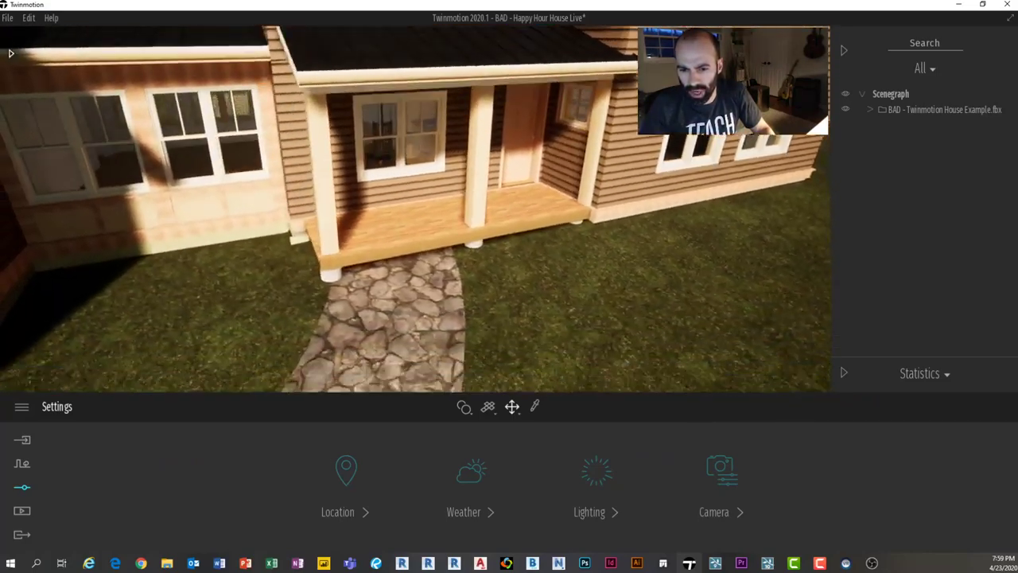
right_click_drag(414, 208, 454, 189)
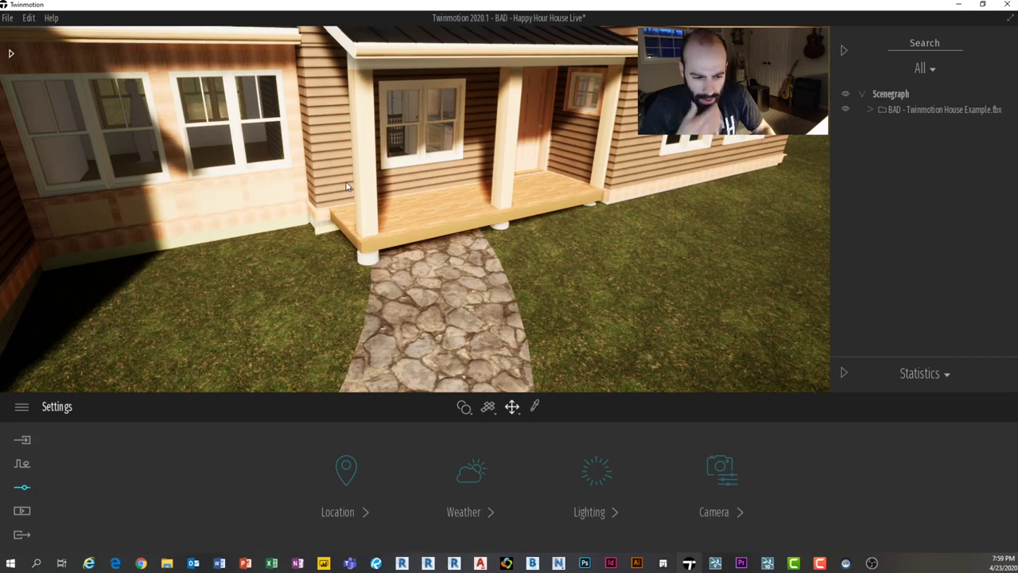
right_click_drag(346, 187, 275, 188)
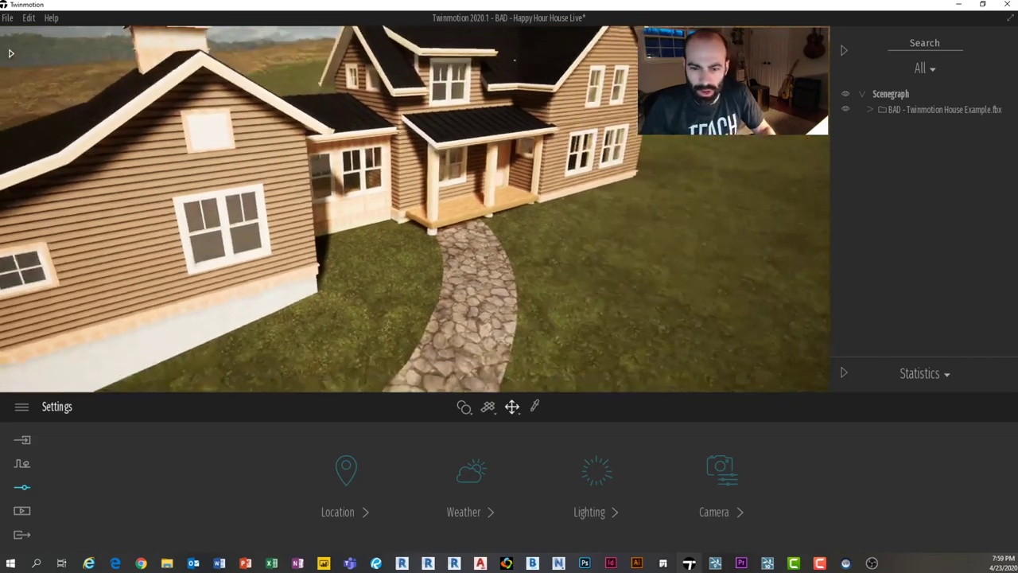
key("w")
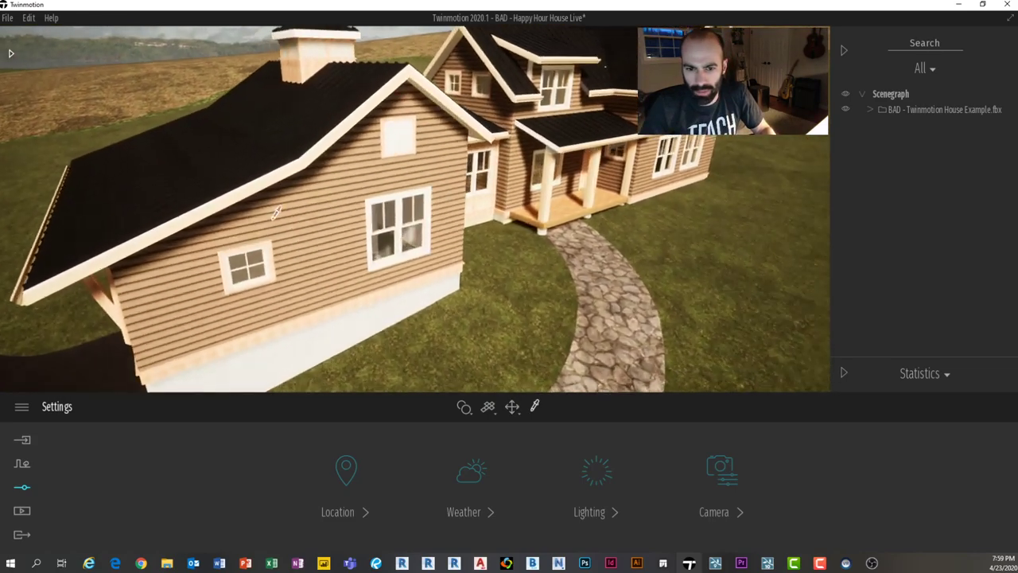
key("s")
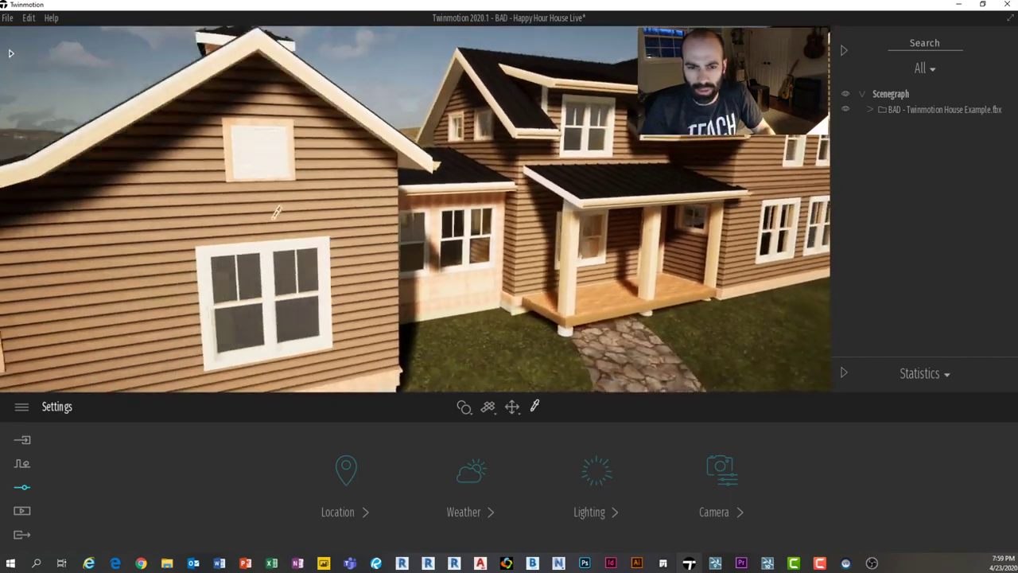
key("a")
key("a")
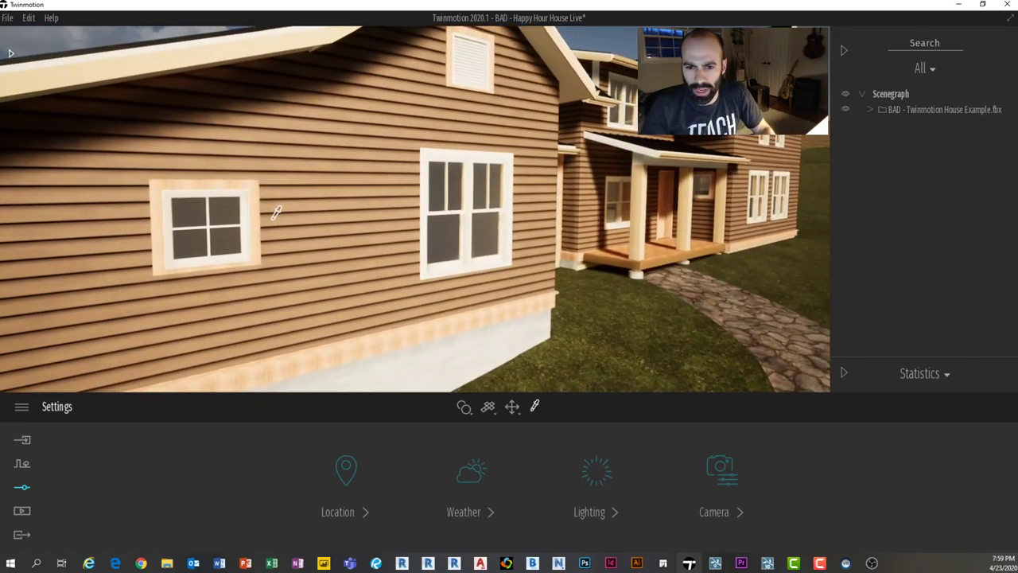
key("s")
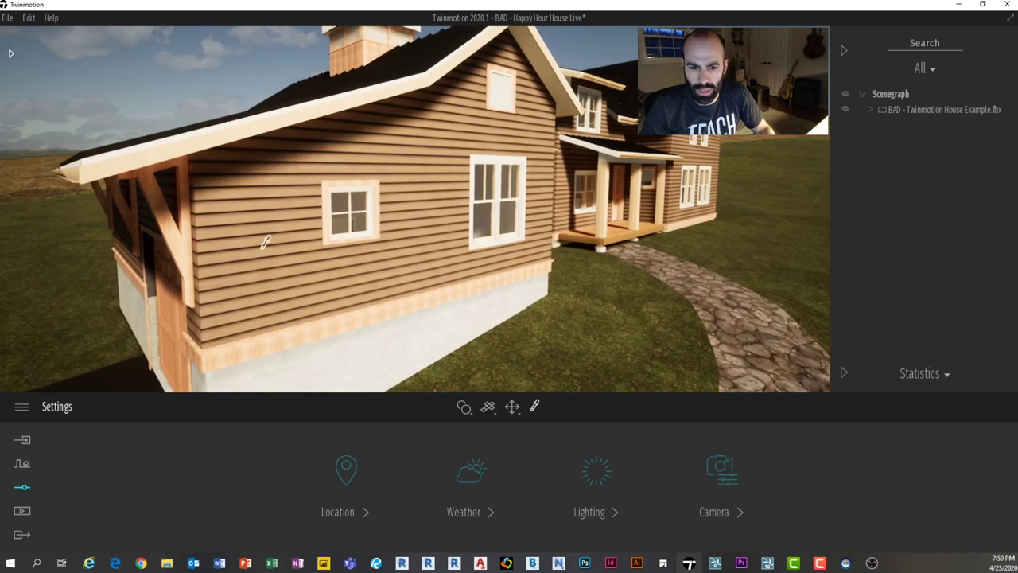
left_click(288, 338)
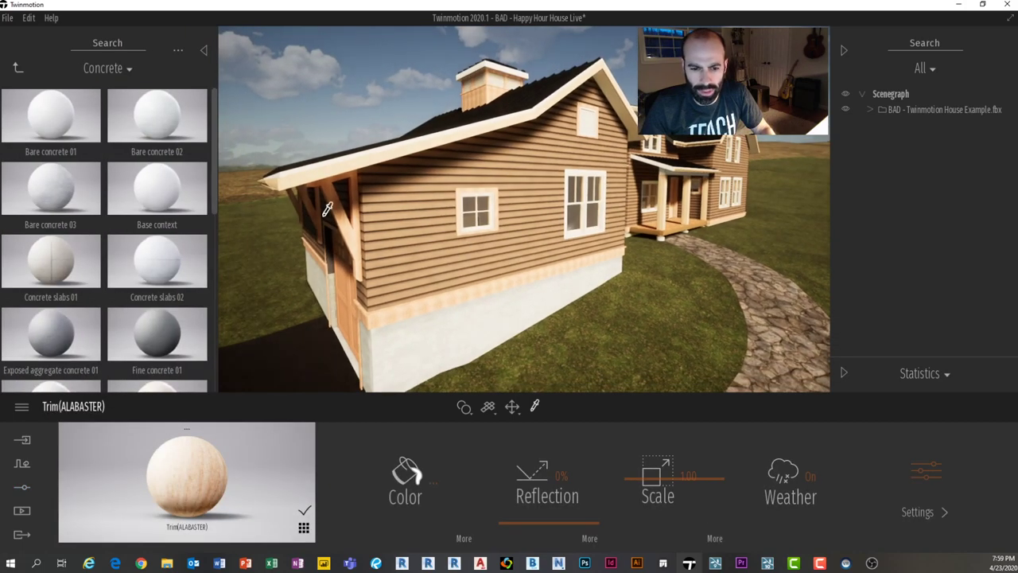
key("d")
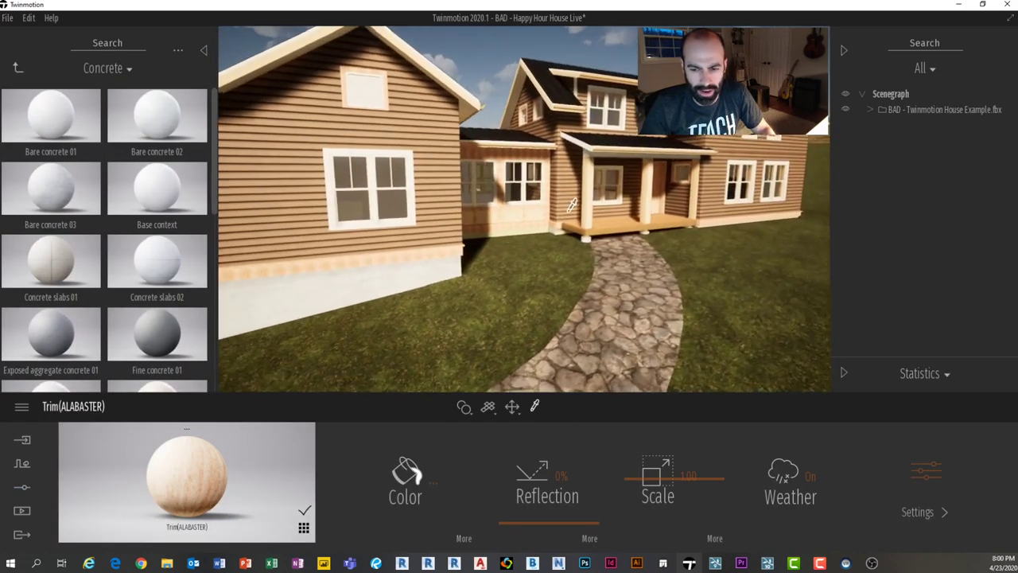
key("d")
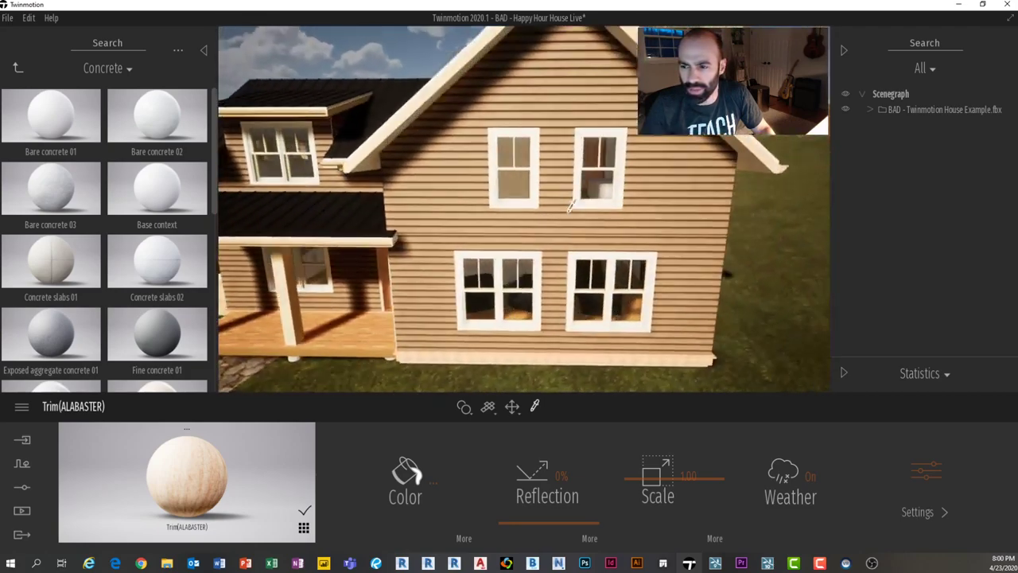
Step: Replace the chimney's grey masonry material with Stone wall 3 from the Stones materials
left_click(483, 193)
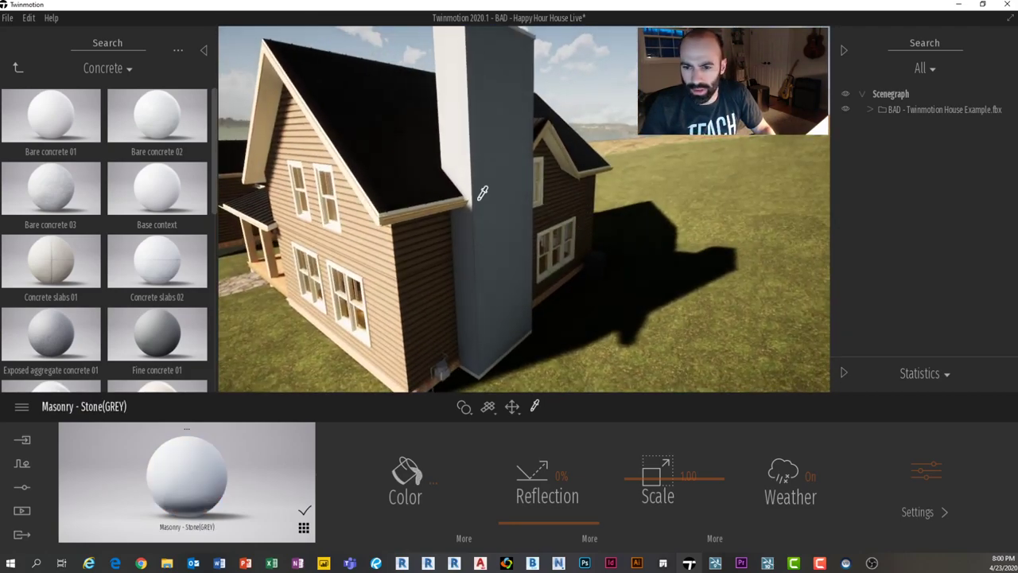
left_click(18, 68)
left_click(17, 67)
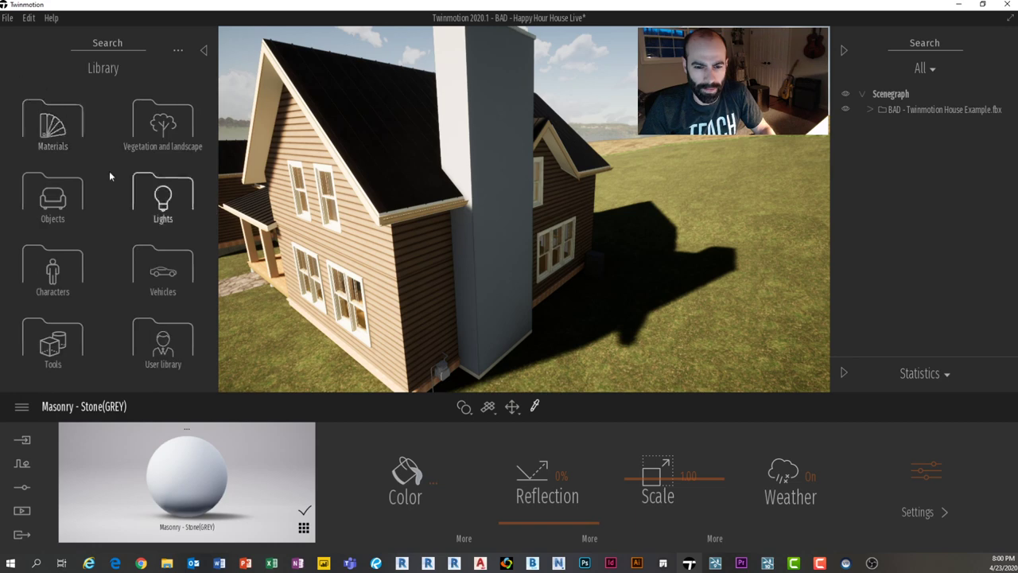
left_click(36, 128)
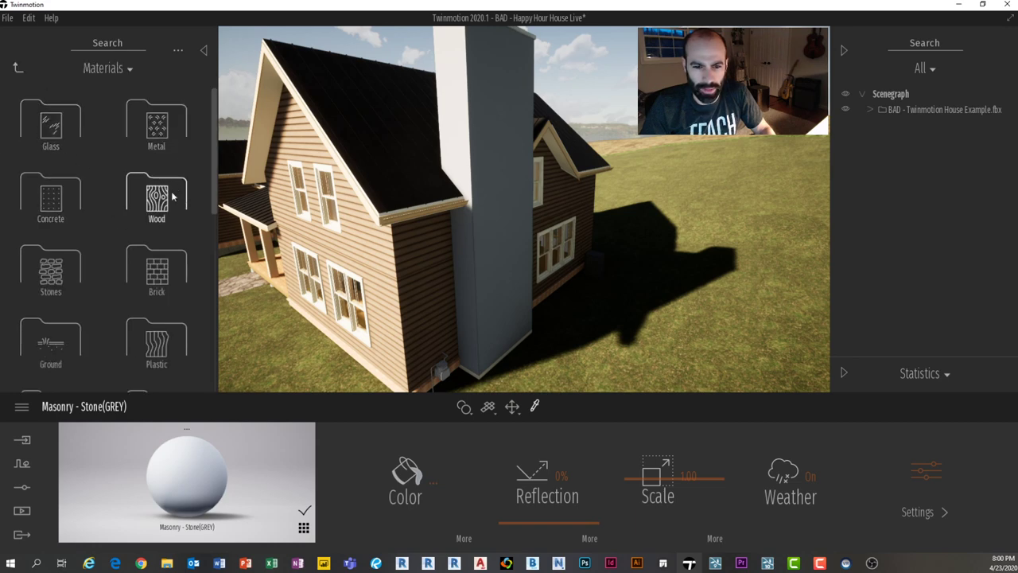
left_click(66, 274)
scroll(132, 224, "down", 5)
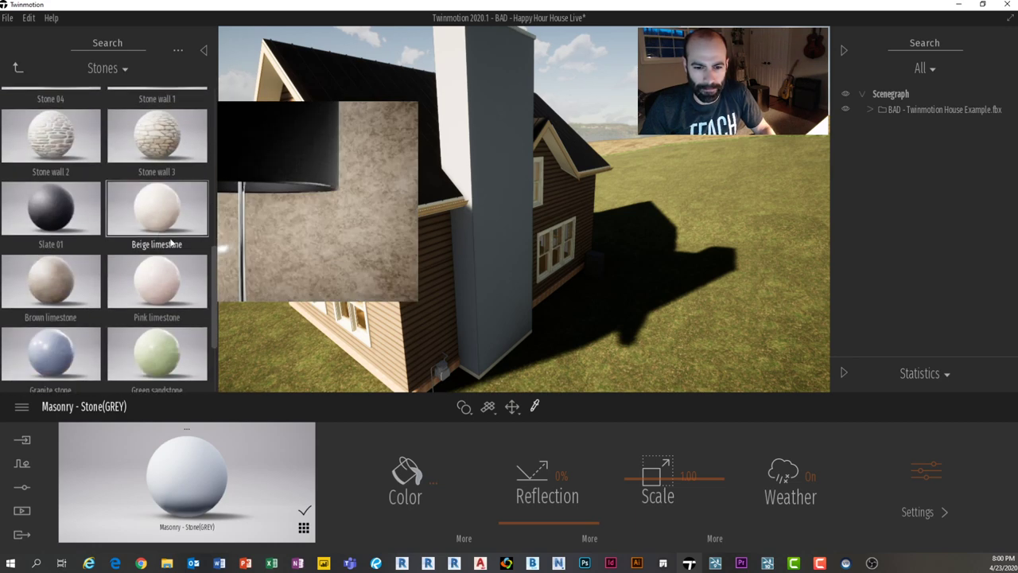
scroll(159, 184, "up", 2)
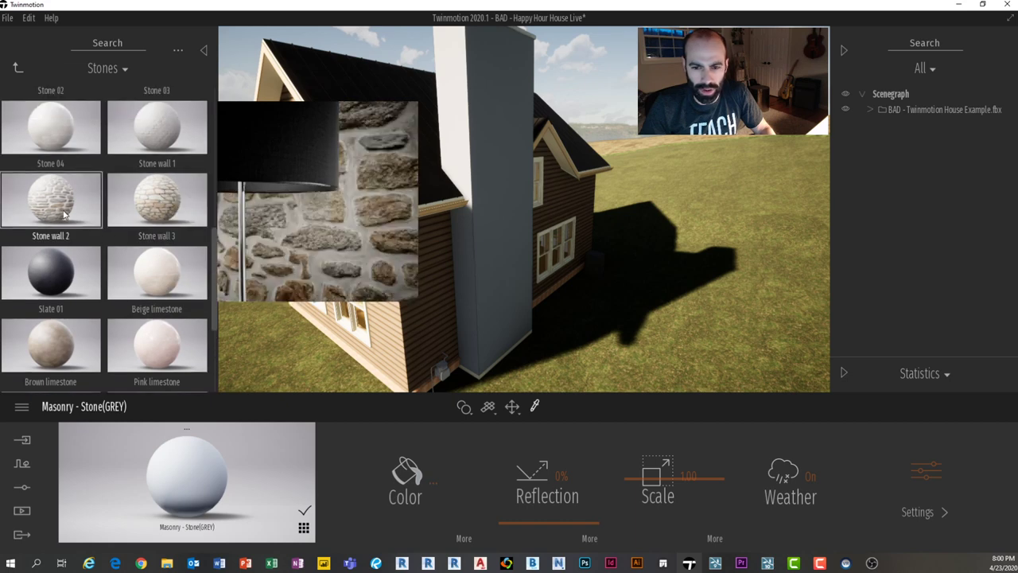
scroll(159, 239, "up", 1)
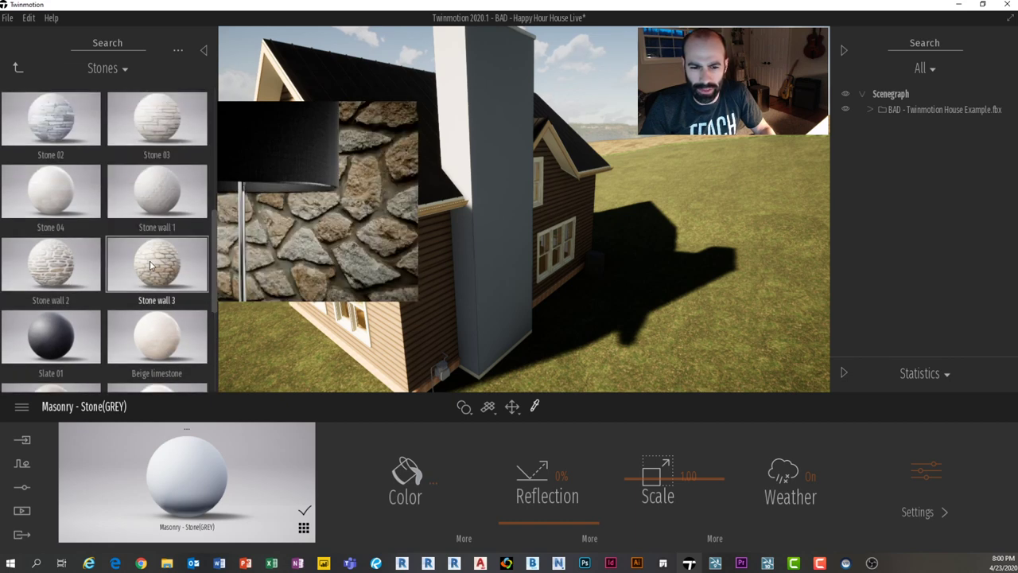
left_click_drag(162, 276, 512, 232)
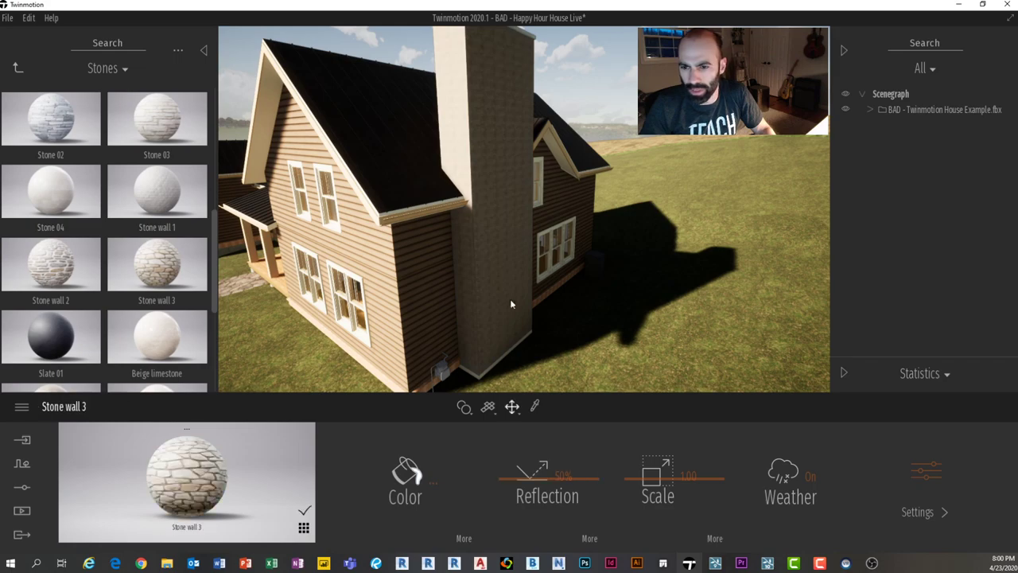
Step: Enlarge the chimney's stone texture by setting the material's scale to 15
mouse_move(536, 327)
right_mouse_down()
mouse_move(592, 327)
mouse_move(501, 326)
mouse_move(572, 319)
mouse_move(493, 324)
mouse_move(549, 325)
right_mouse_up()
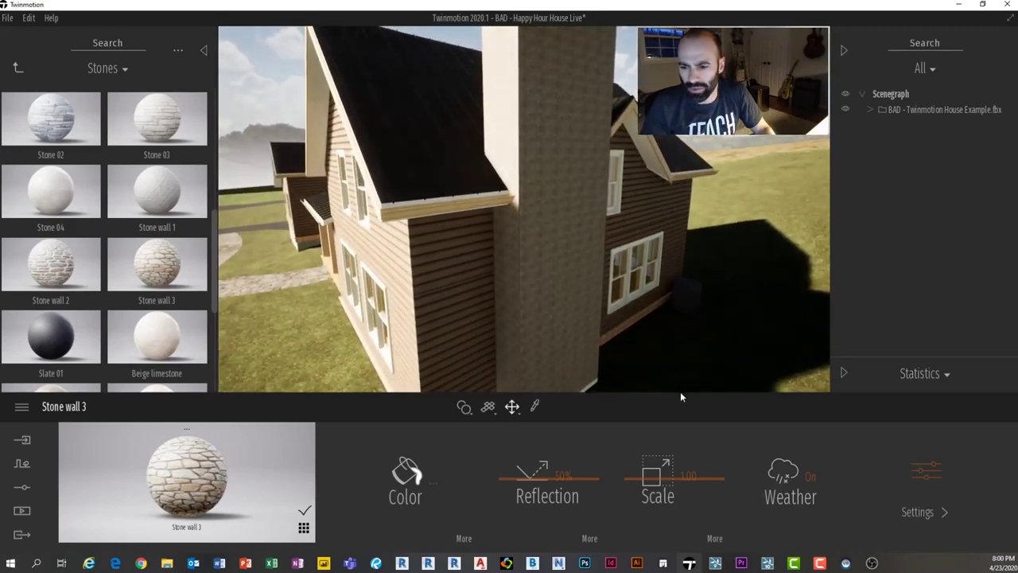
left_click_drag(656, 471, 651, 427)
mouse_move(624, 312)
right_mouse_down()
mouse_move(593, 312)
mouse_move(625, 316)
right_mouse_up()
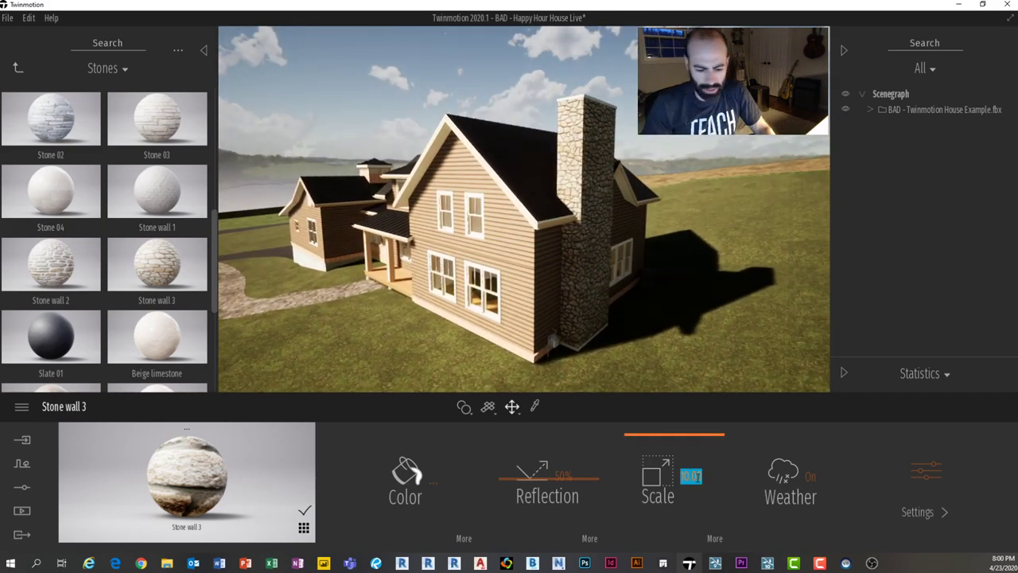
key("Return")
right_click_drag(625, 332, 620, 332)
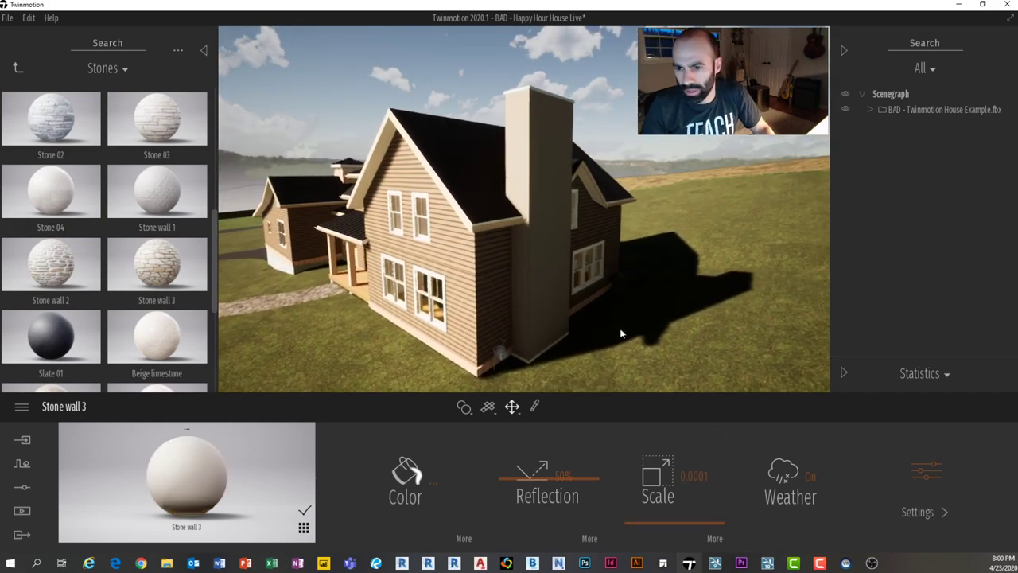
key("Return")
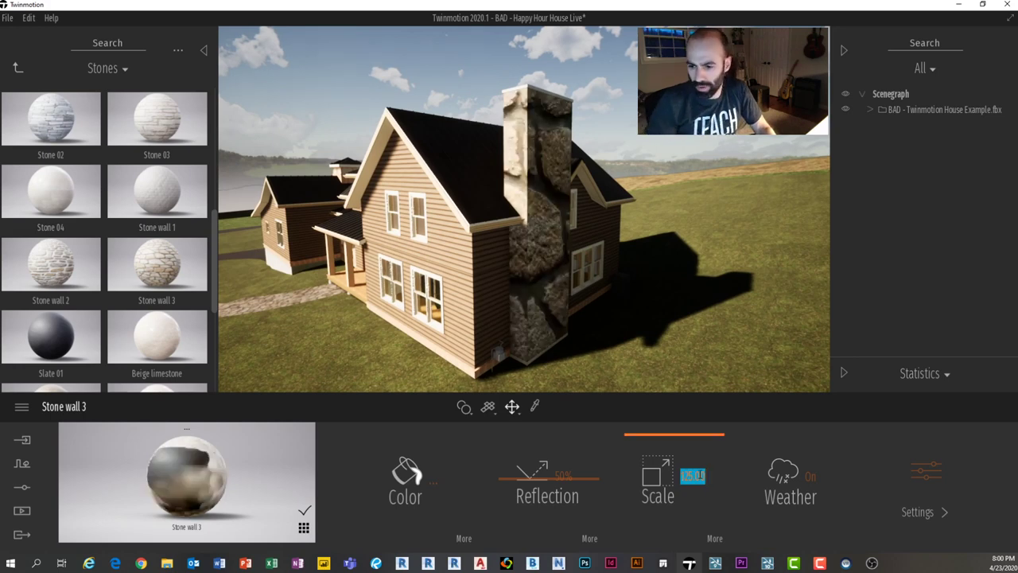
type("15")
key("Return")
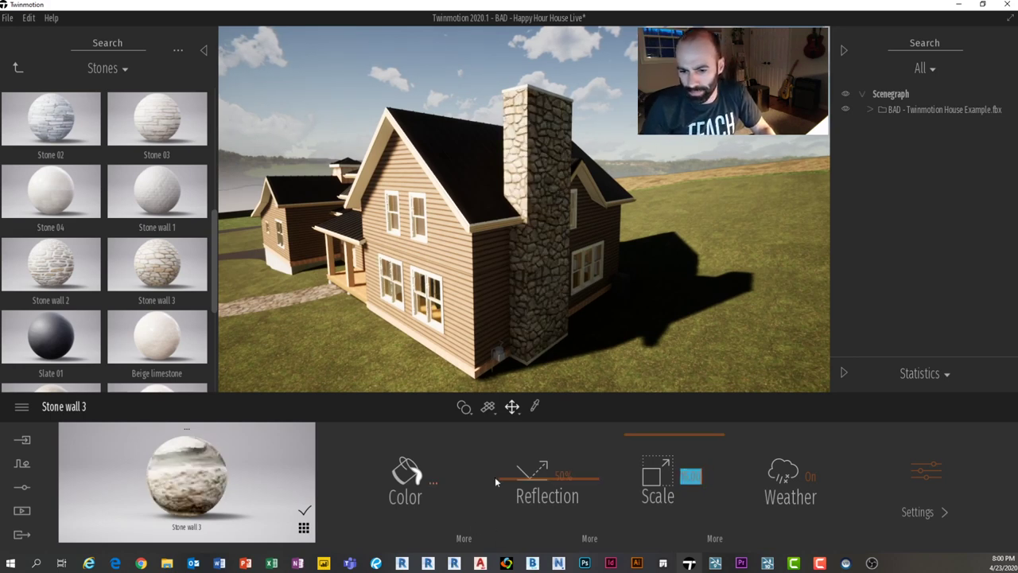
Step: Set the chimney stone's bump to 100% and check its relief up close
left_click(923, 490)
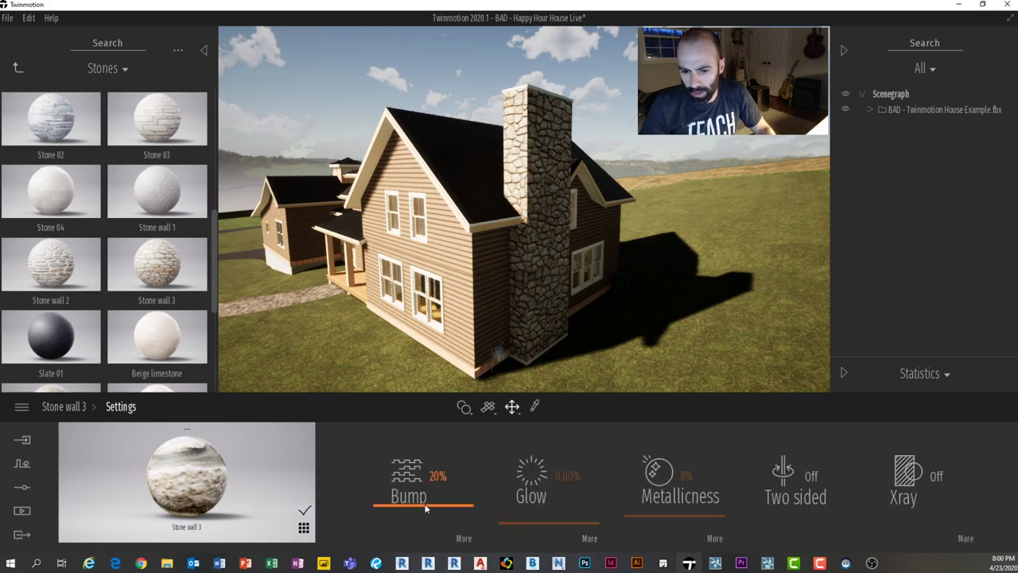
left_click_drag(425, 507, 427, 402)
scroll(500, 250, "up", 5)
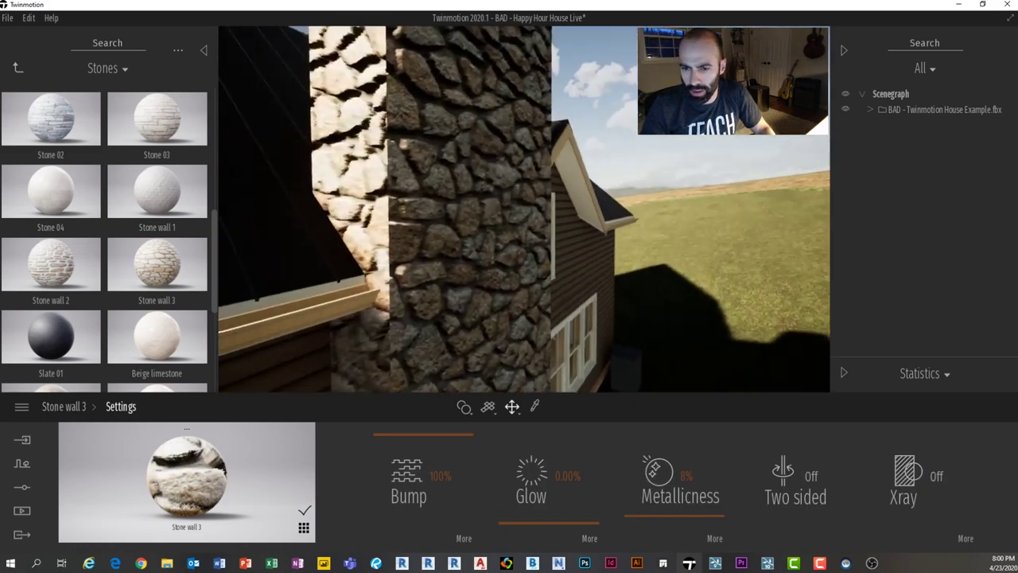
scroll(500, 238, "down", 4)
scroll(500, 239, "up", 5)
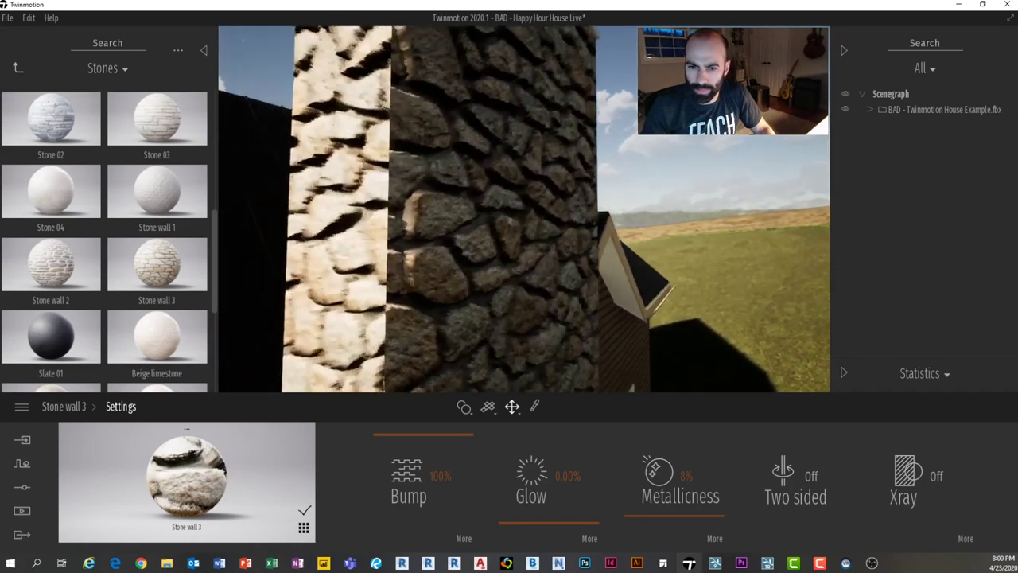
scroll(496, 220, "down", 5)
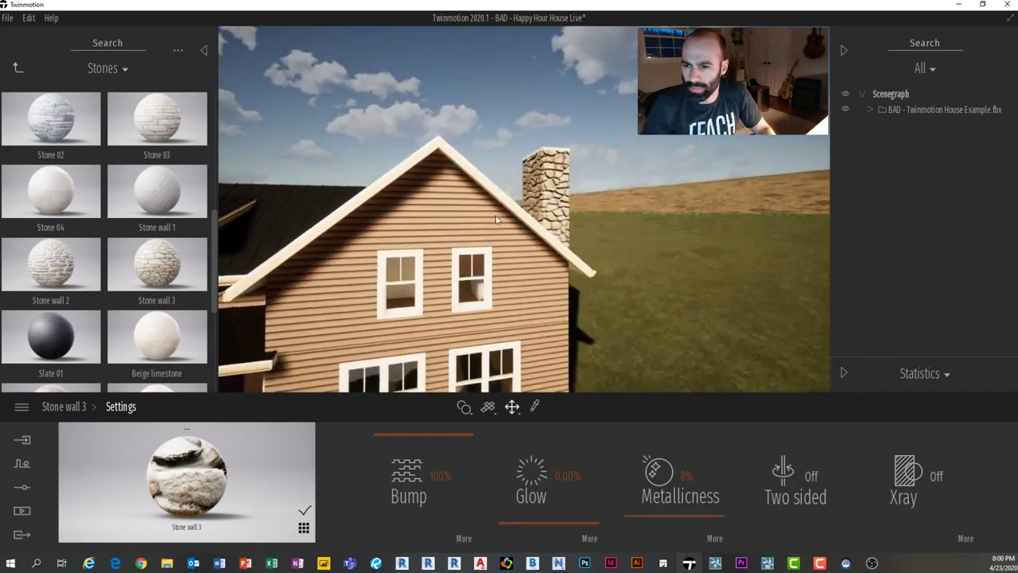
Step: Examine the front of the house around the garage wing, the connecting section with its windows and the porch
scroll(548, 318, "down", 4)
middle_click_drag(548, 318, 807, 250)
middle_click_drag(478, 270, 556, 215)
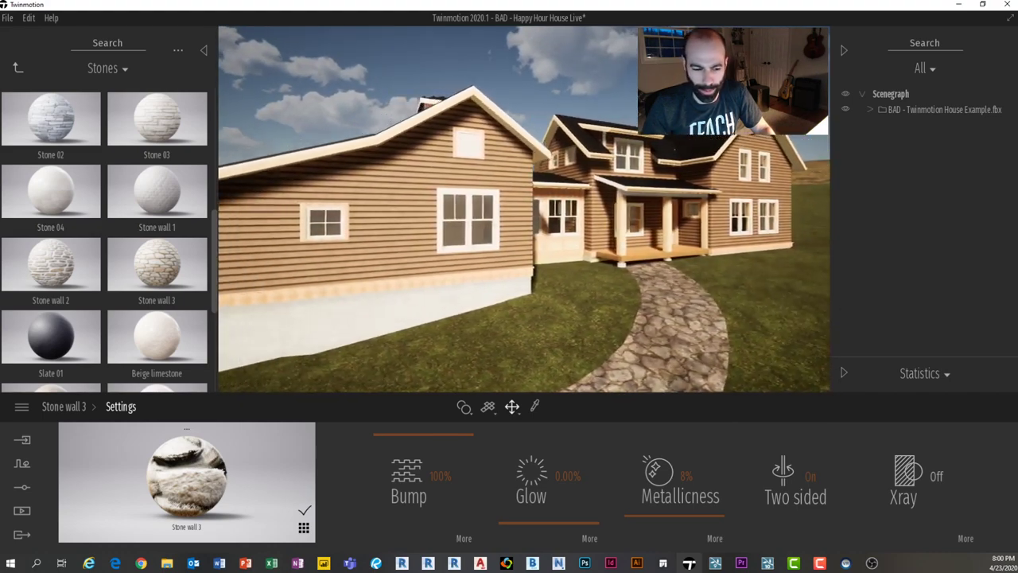
key("a")
key("s")
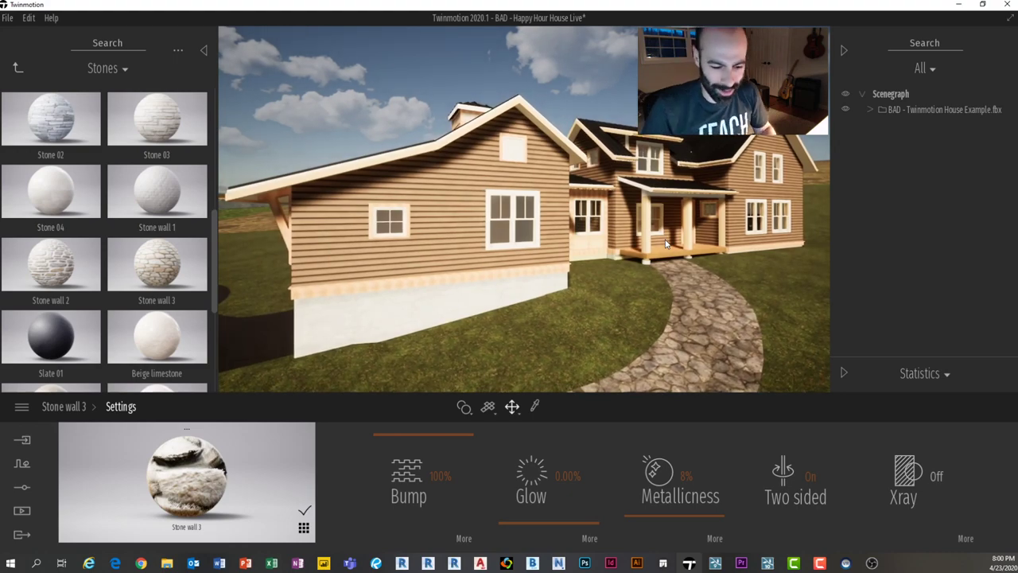
key("Up")
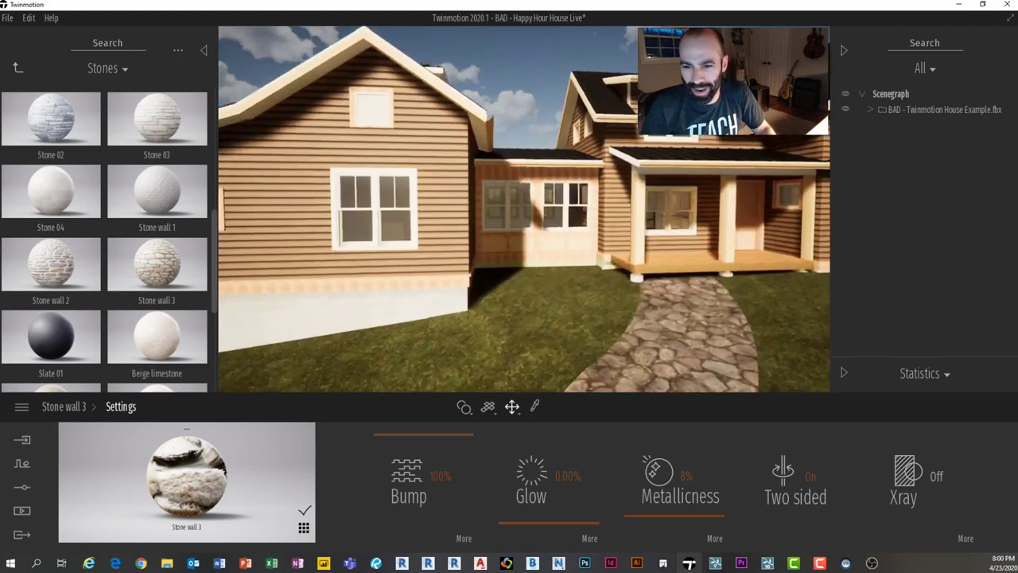
key("Right")
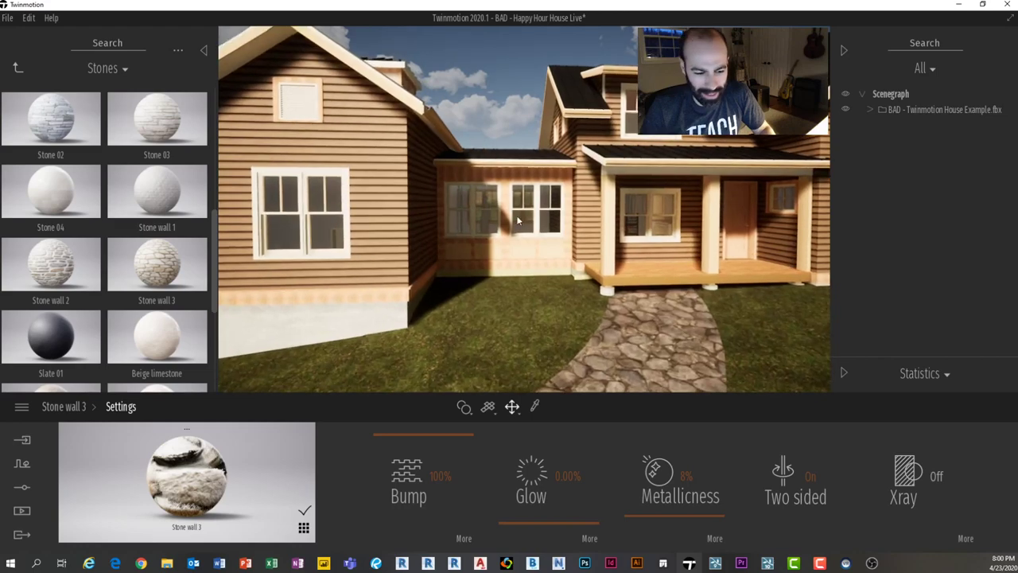
key("Left")
key("Down")
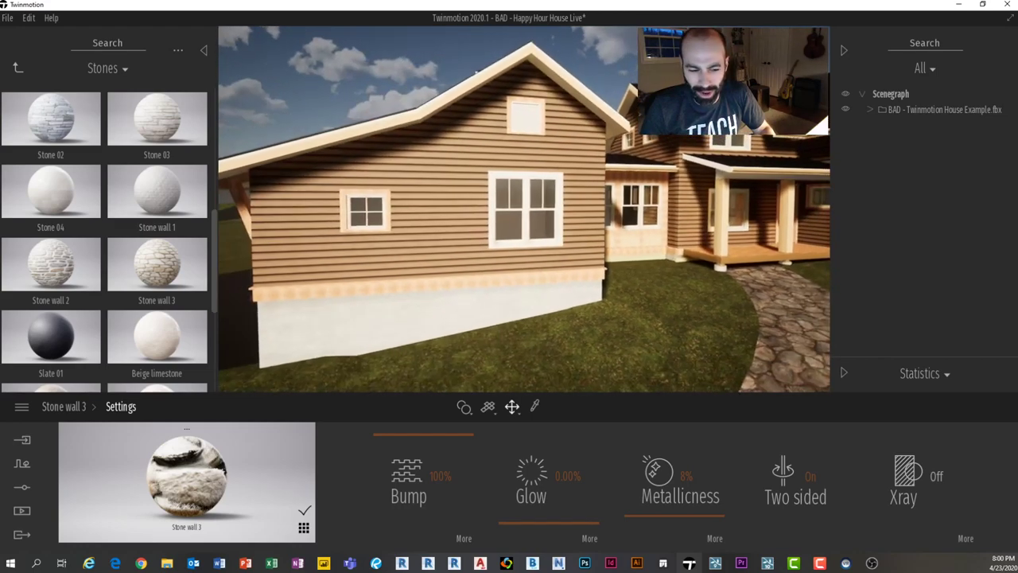
key("Up")
key("Right")
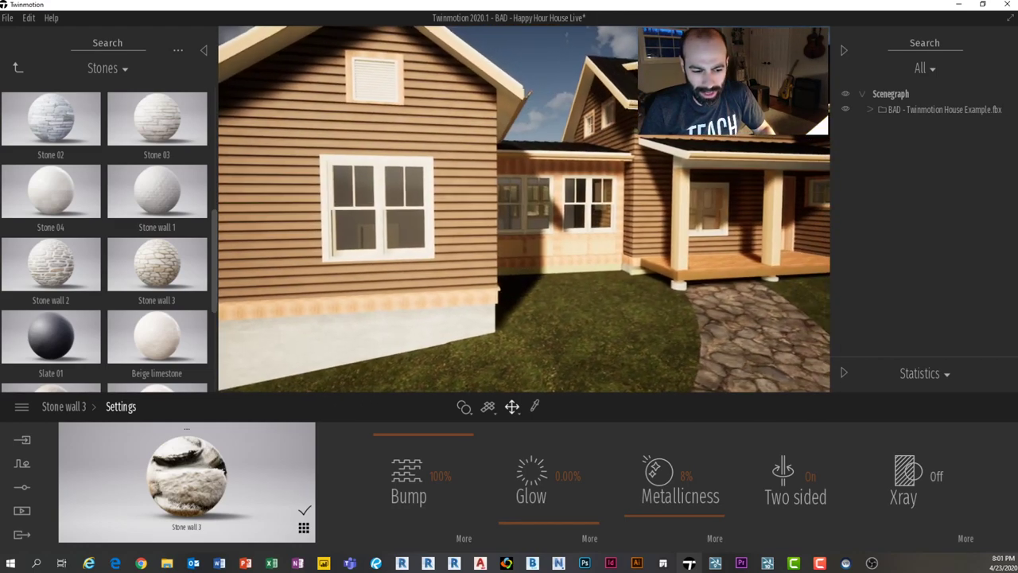
key("Up")
key("Right")
key("Left")
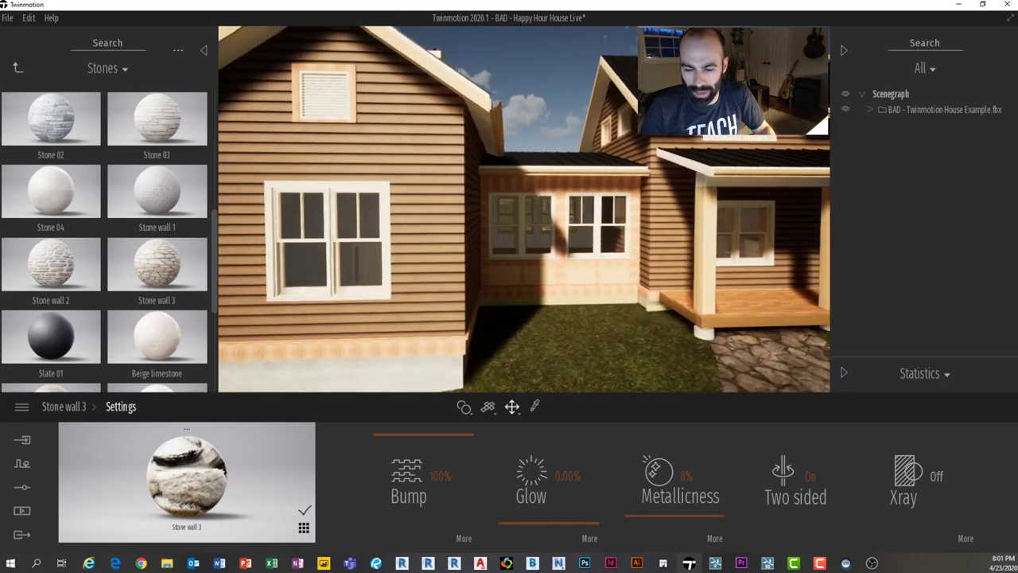
Step: Return to the material categories and sample the materials of the garage wing's base trim board and front window frame
key("Right")
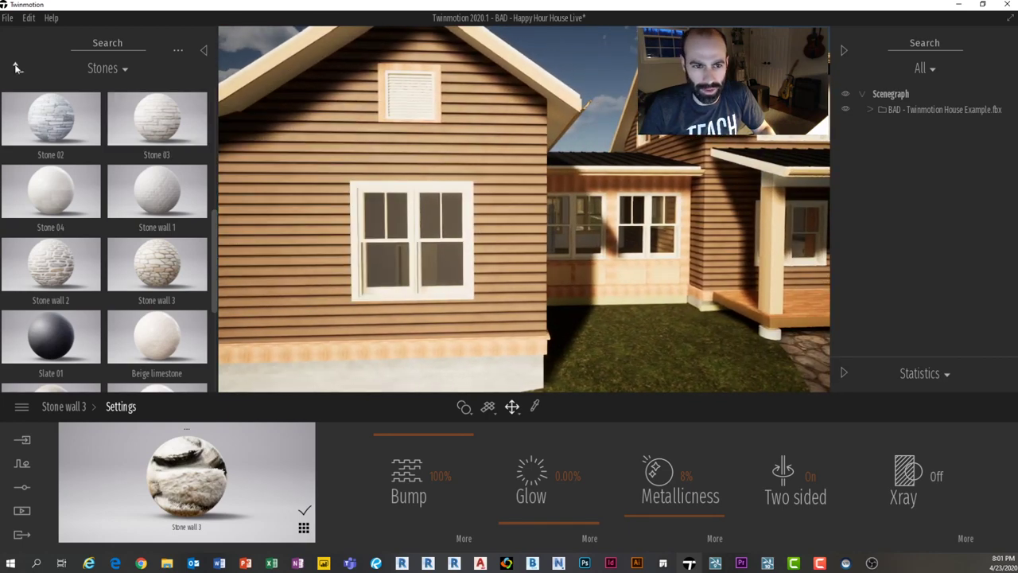
left_click(17, 68)
left_click(42, 115)
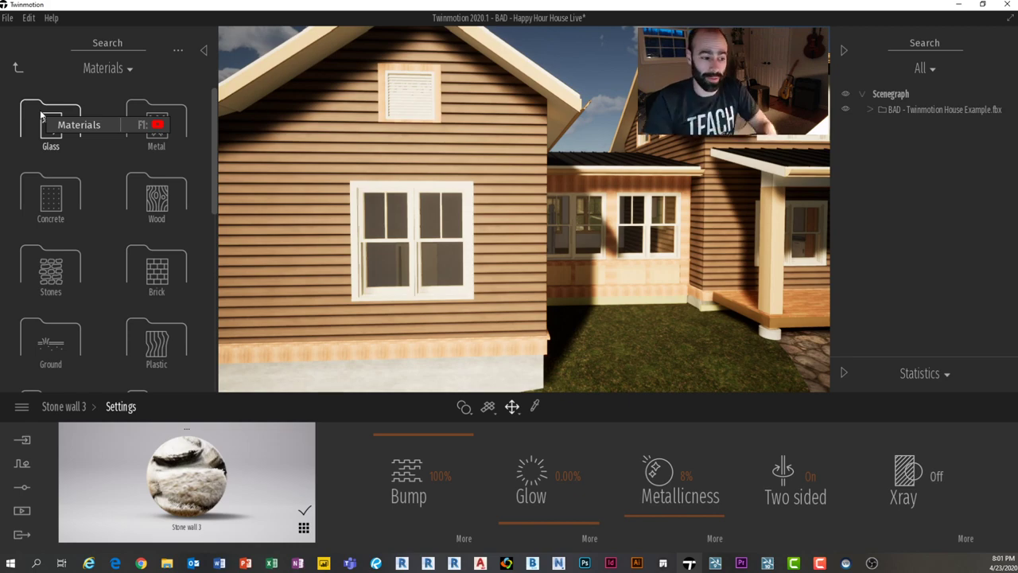
scroll(437, 170, "up", 4)
middle_click_drag(438, 171, 555, 170)
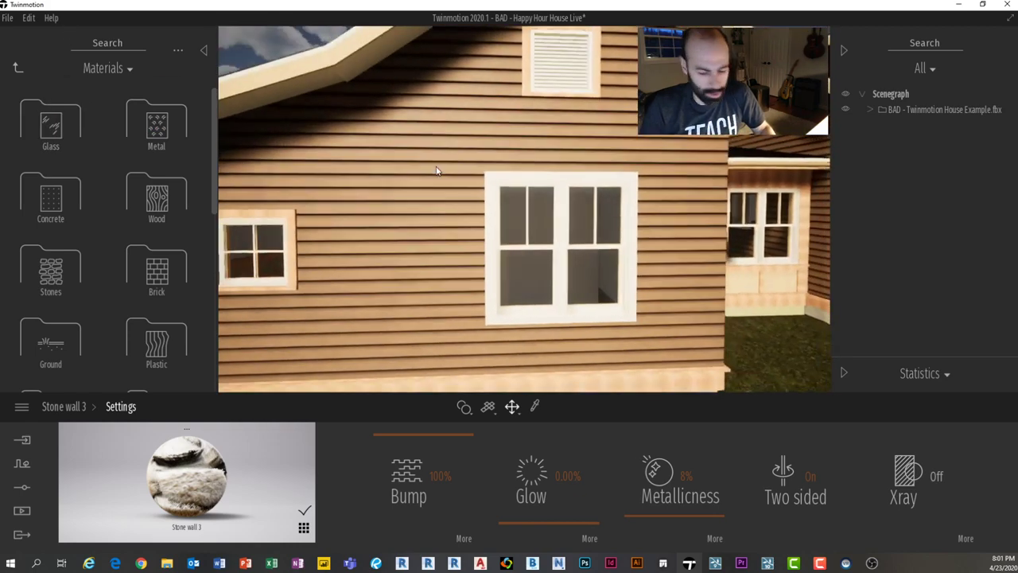
scroll(443, 177, "up", 2)
middle_click_drag(443, 177, 377, 100)
key("t")
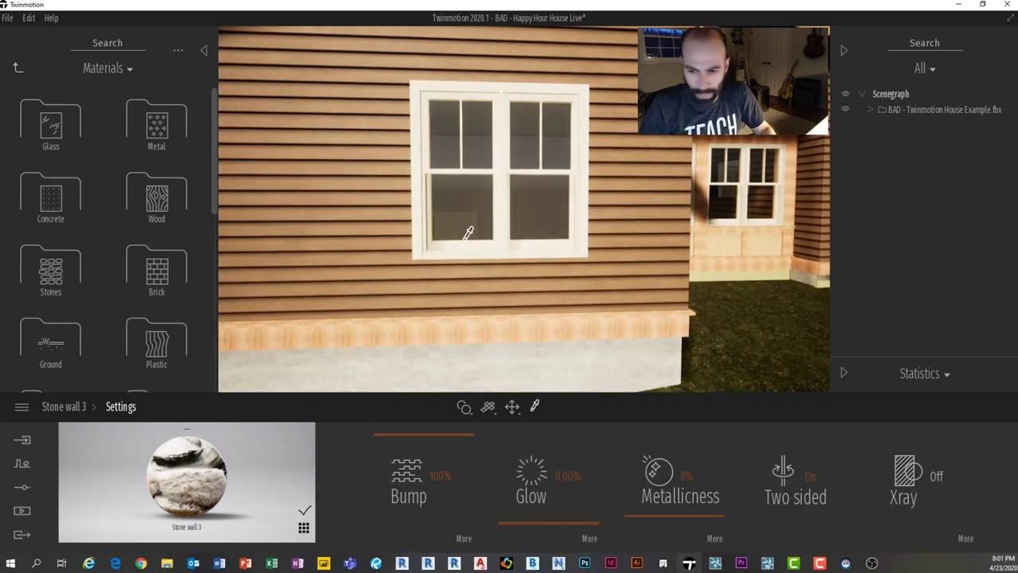
left_click(460, 335)
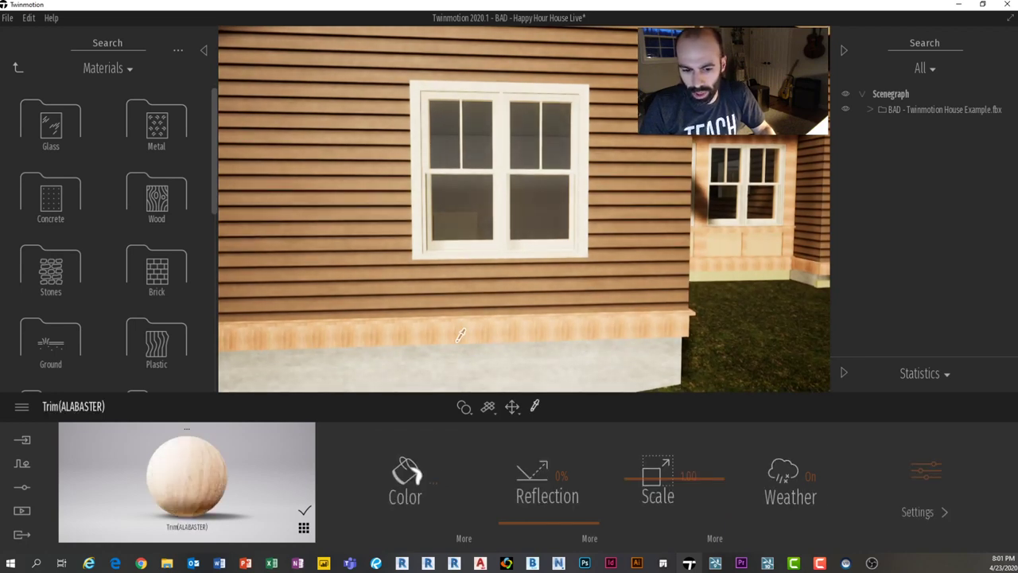
left_click(450, 237)
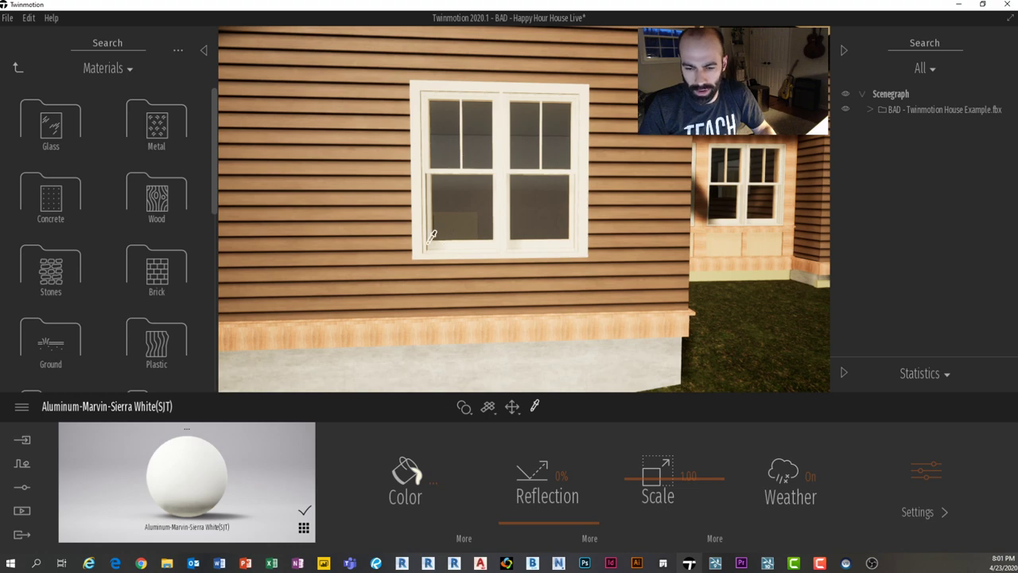
Step: Sample the materials of the gable vent's surround, its louvers and the roof-edge trim on the garage wing
key("w")
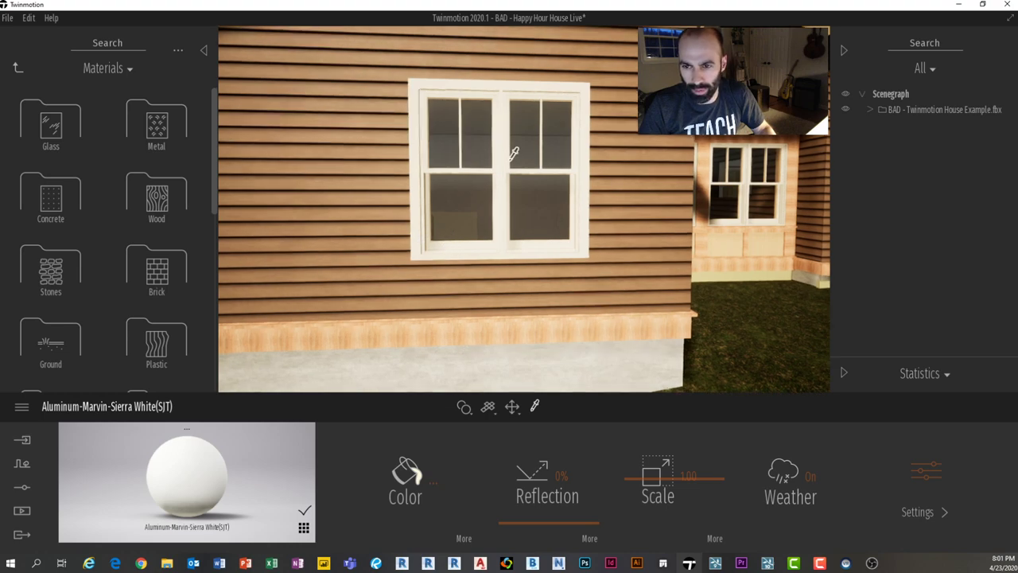
key("q")
key("e")
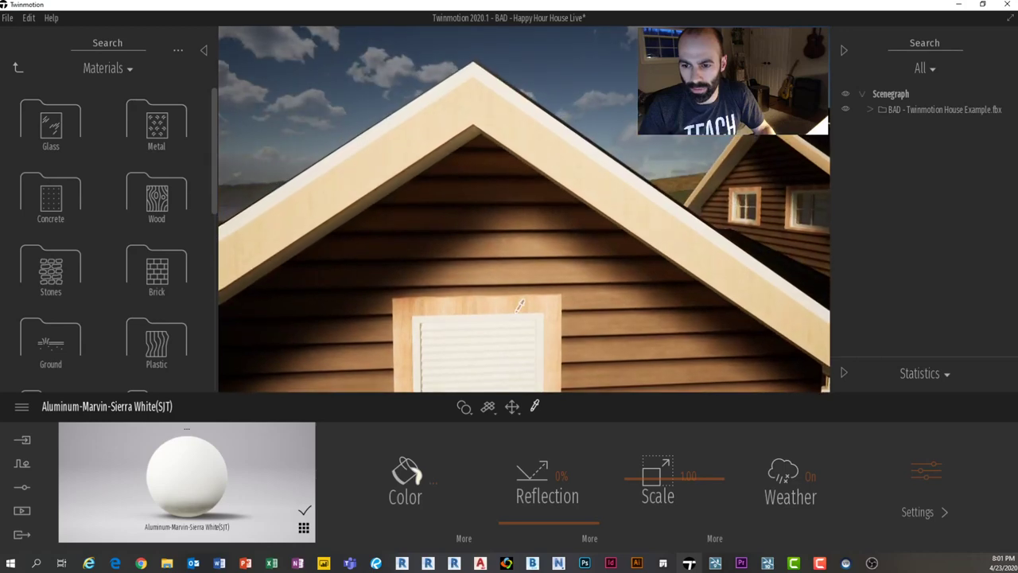
left_click(514, 296)
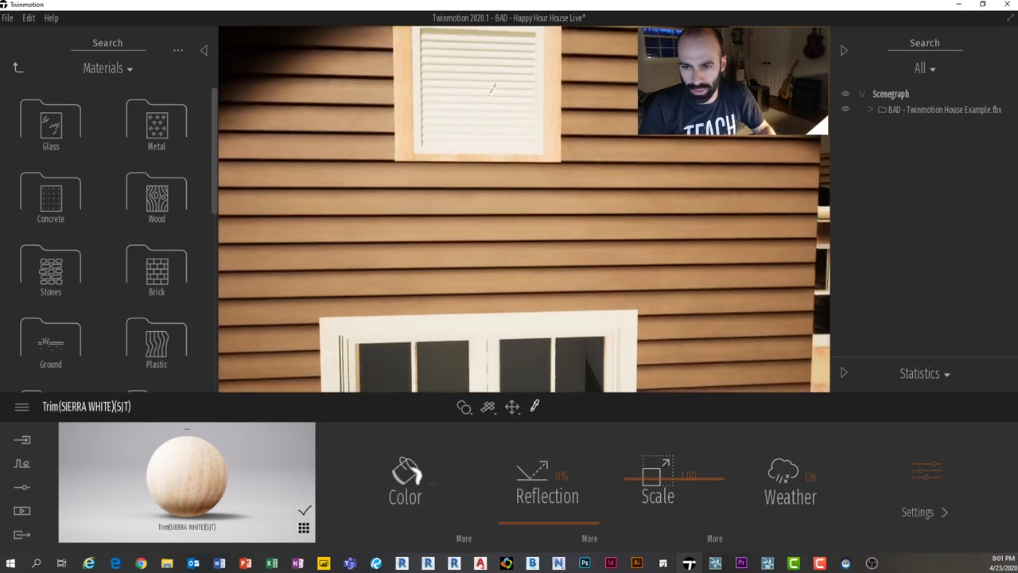
left_click(489, 86)
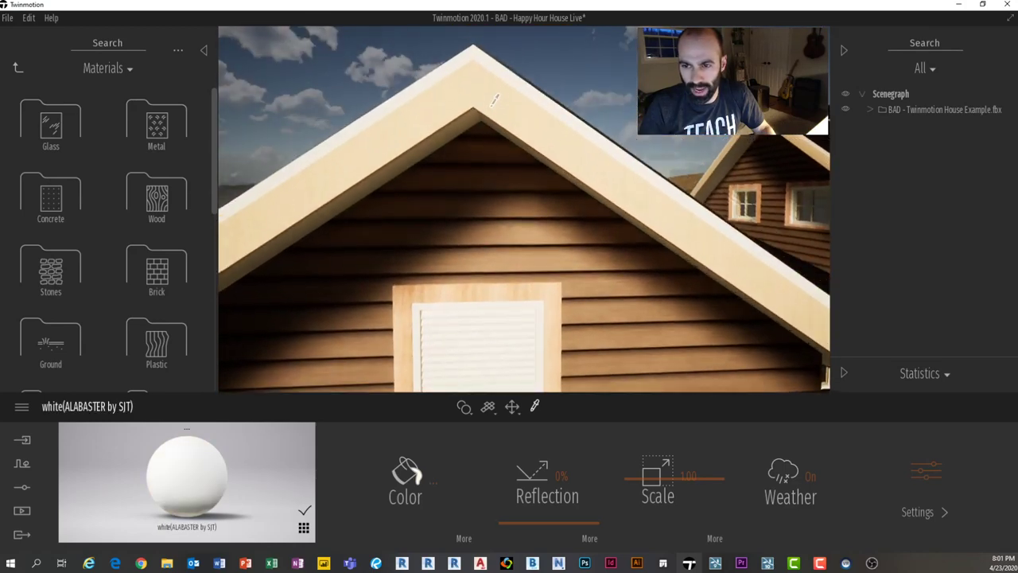
left_click(496, 108)
middle_click_drag(495, 104, 483, 214)
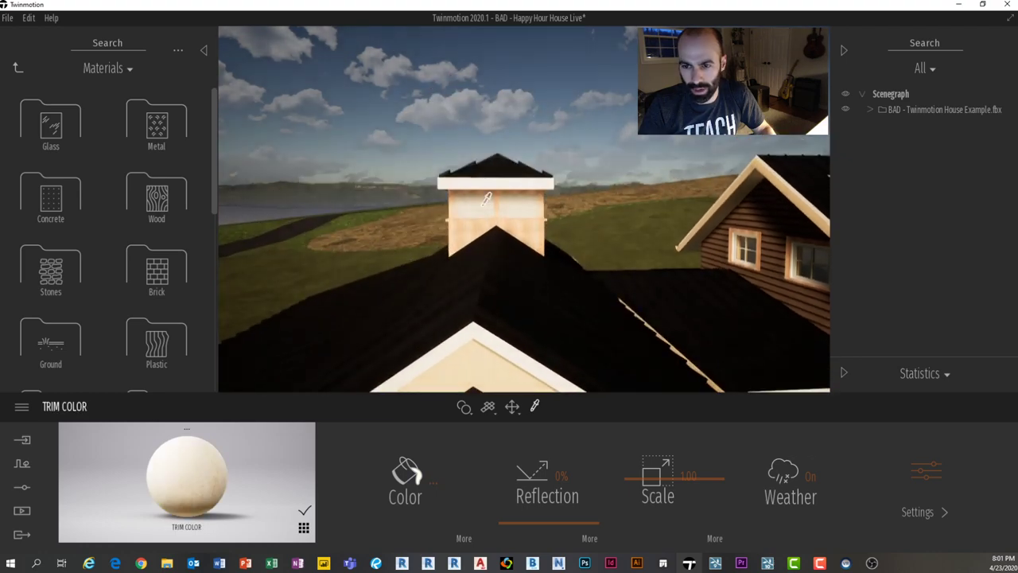
scroll(482, 214, "down", 6)
scroll(486, 210, "down", 3)
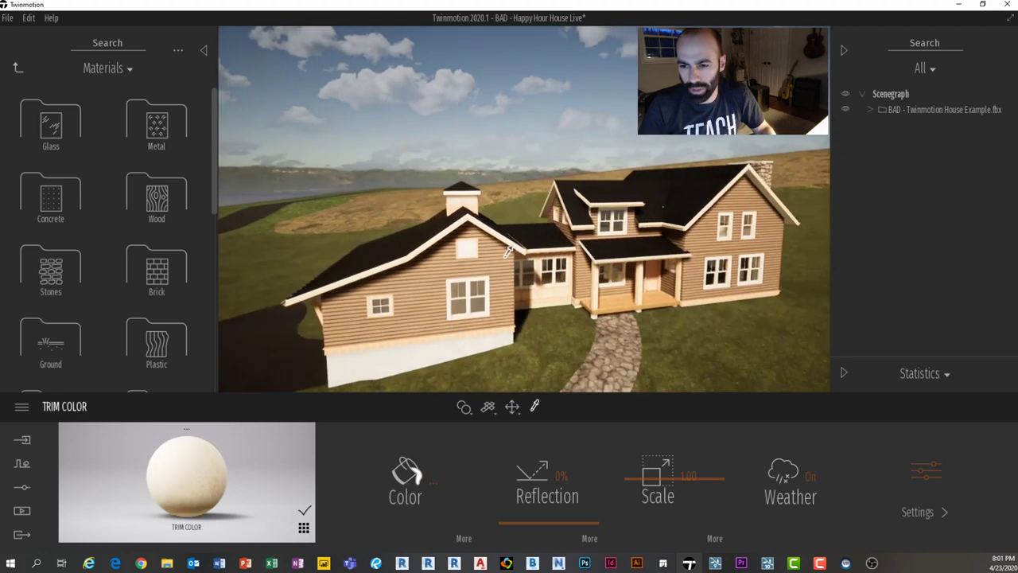
middle_click_drag(501, 298, 536, 245)
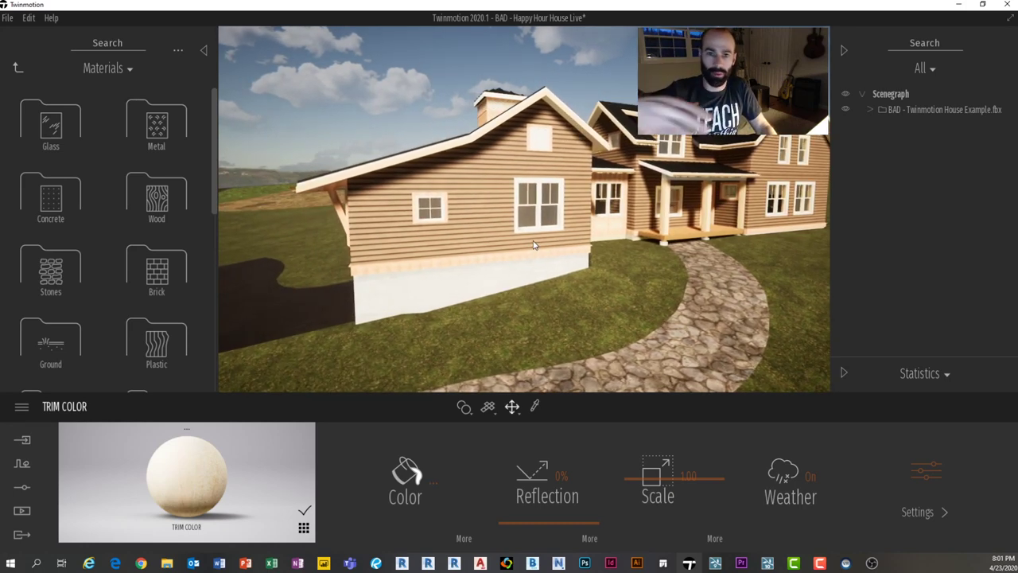
key("d")
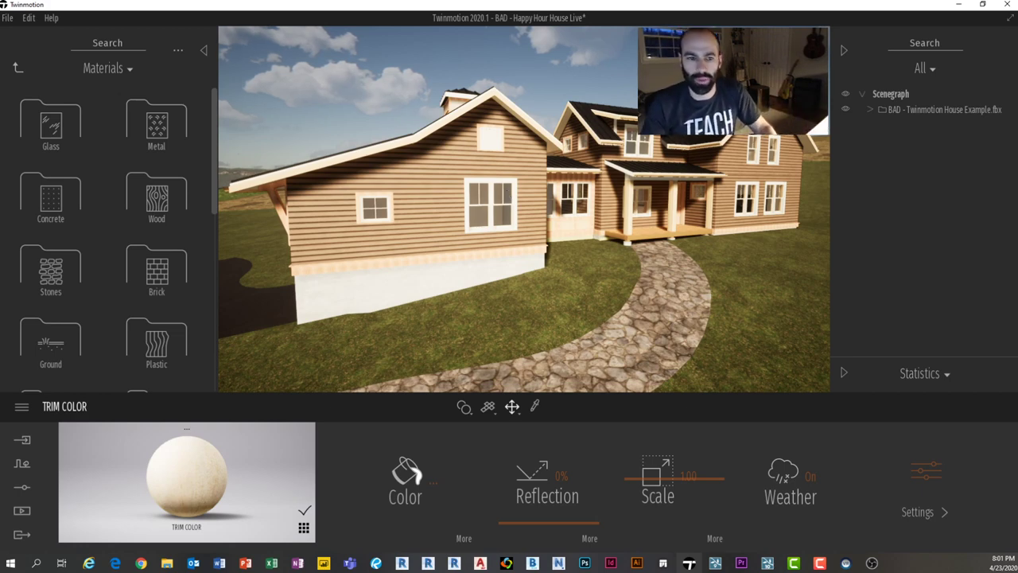
Step: Replace the light wood trim material along the garage wing's base with Olive 02 G from the Wood materials
left_click(16, 69)
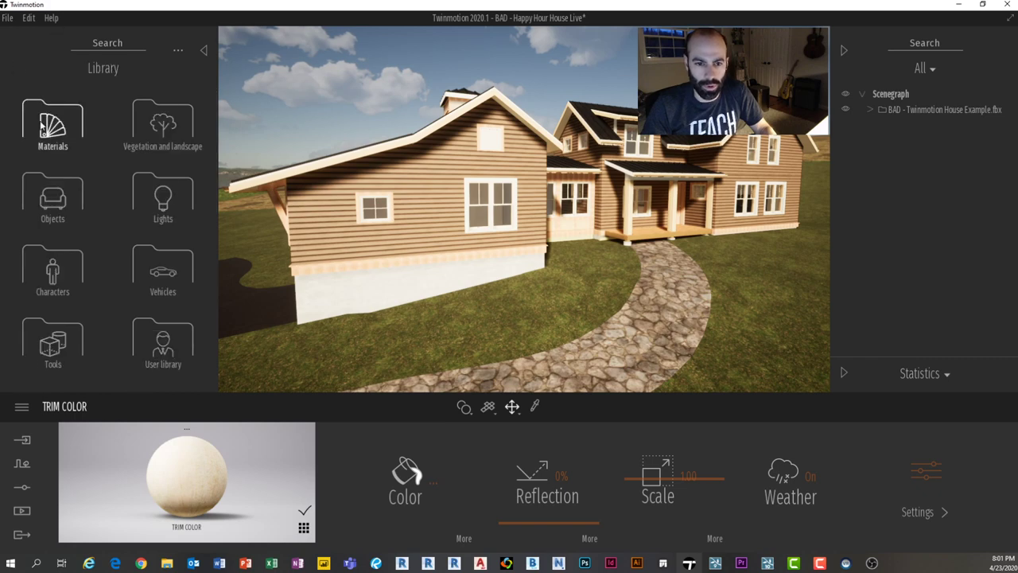
left_click(41, 128)
scroll(197, 324, "down", 2)
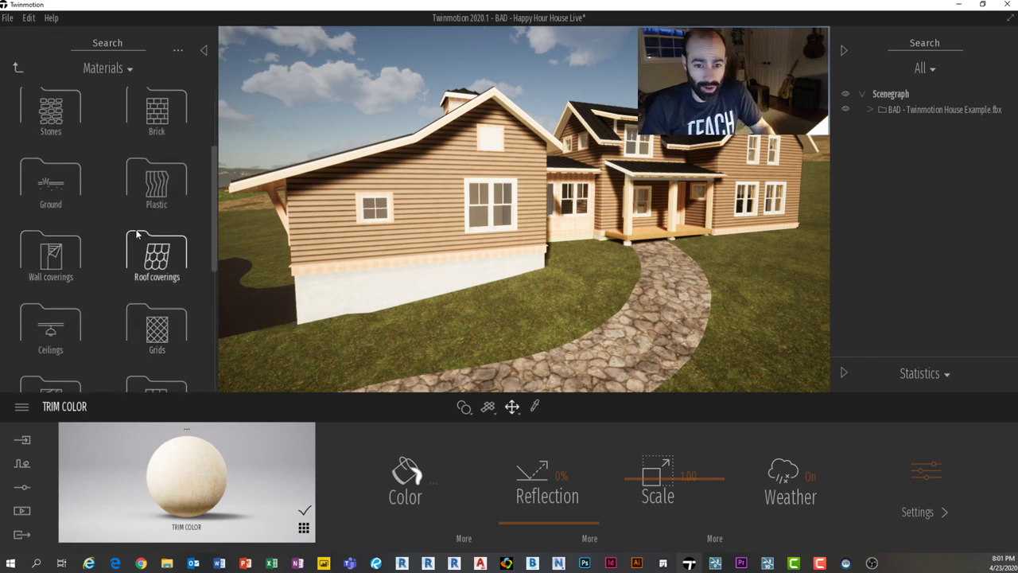
scroll(137, 234, "down", 3)
scroll(82, 269, "up", 5)
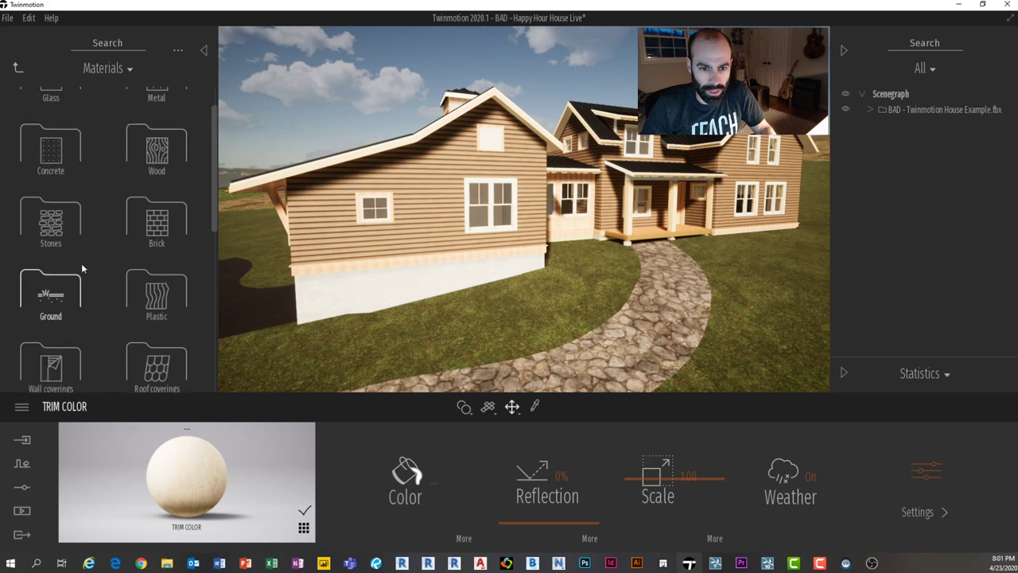
left_click(159, 208)
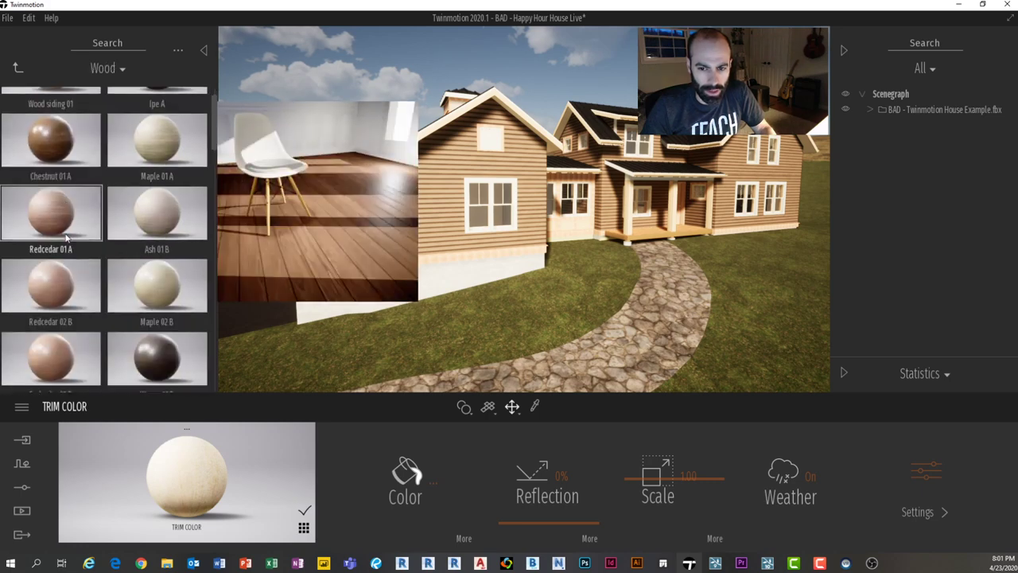
scroll(132, 243, "down", 2)
scroll(155, 223, "down", 8)
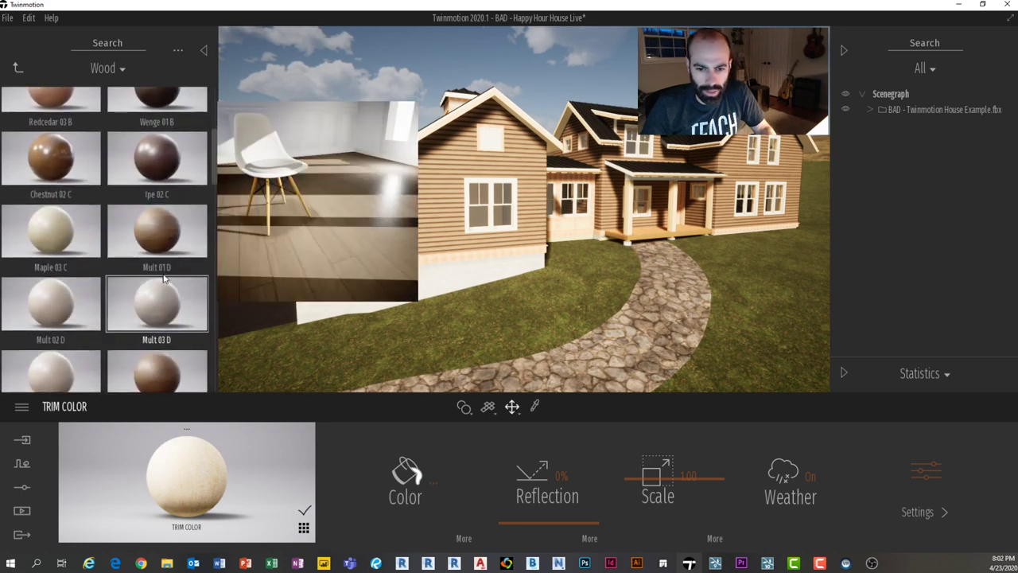
scroll(161, 262, "down", 10)
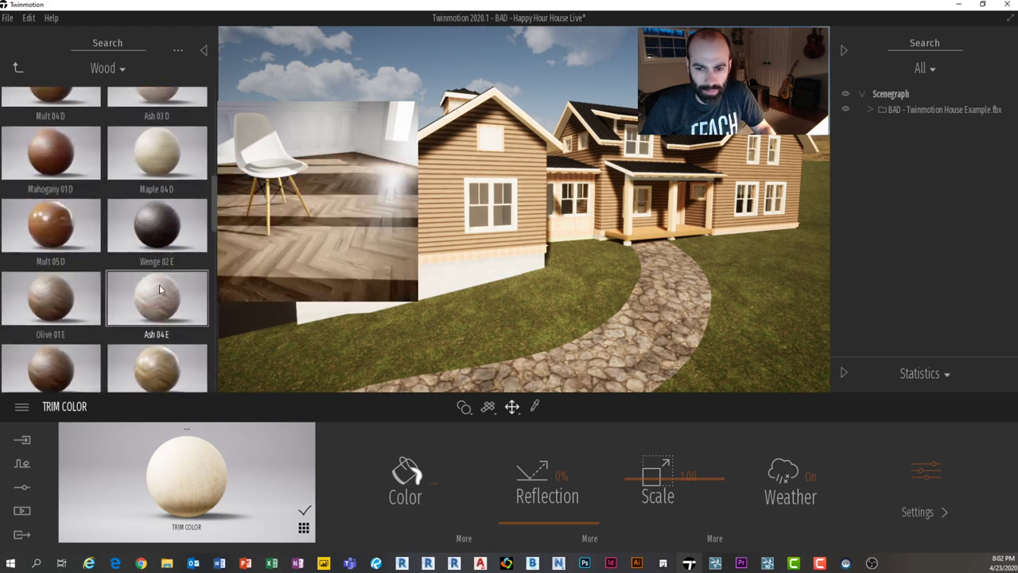
scroll(163, 306, "down", 3)
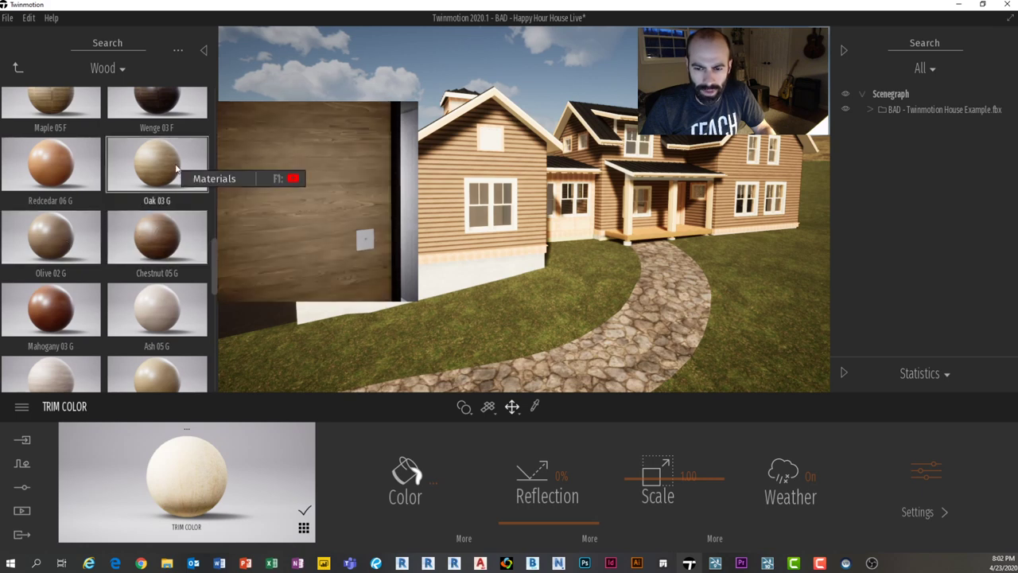
scroll(72, 263, "down", 1)
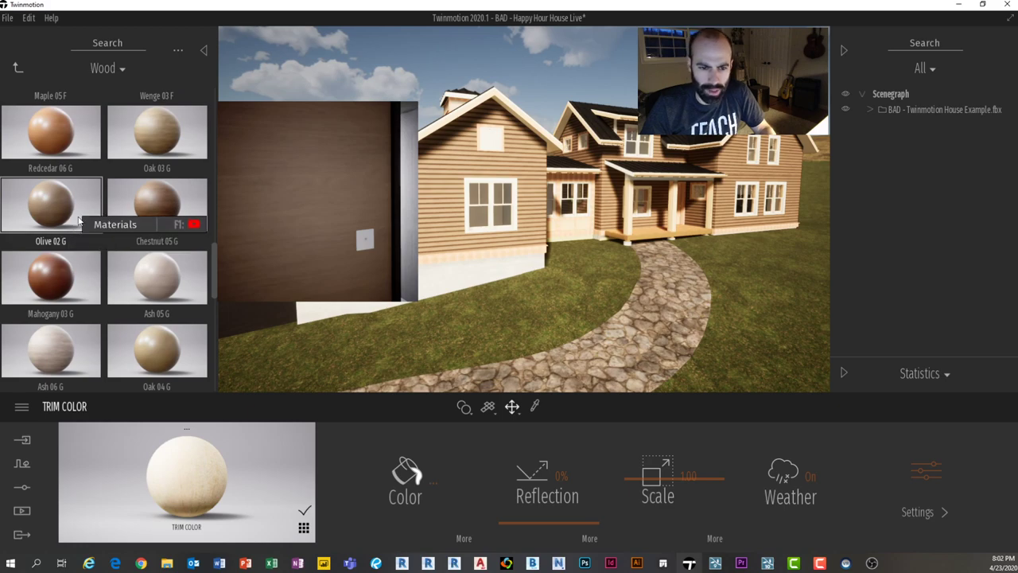
double_click(436, 262)
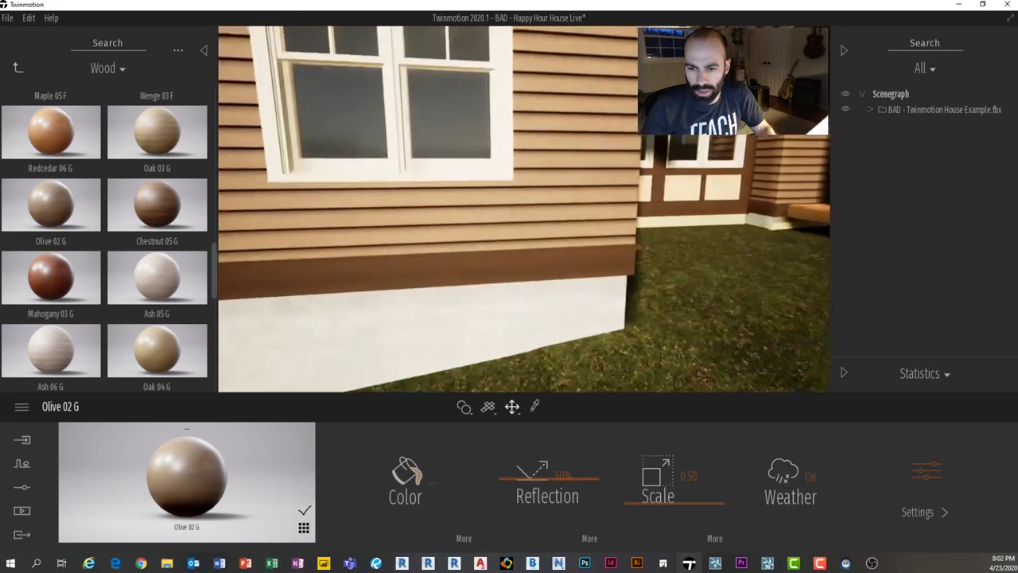
Step: Set the Olive 02 G trim material's scale to 2.37 and check its grain up close along the wall base
right_click_drag(436, 262, 367, 342)
key("w")
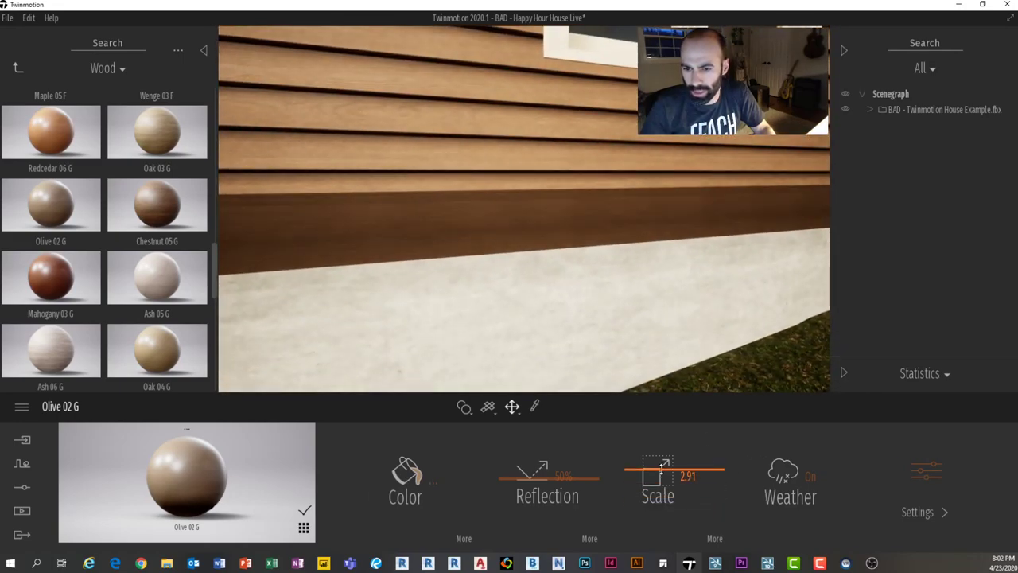
key("s")
right_click_drag(546, 267, 386, 272)
key("w")
key("a")
key("d")
key("w")
key("s")
key("a")
key("d")
right_click_drag(509, 263, 616, 264)
key("w")
key("w")
right_click_drag(550, 268, 579, 295)
key("s")
key("a")
key("s")
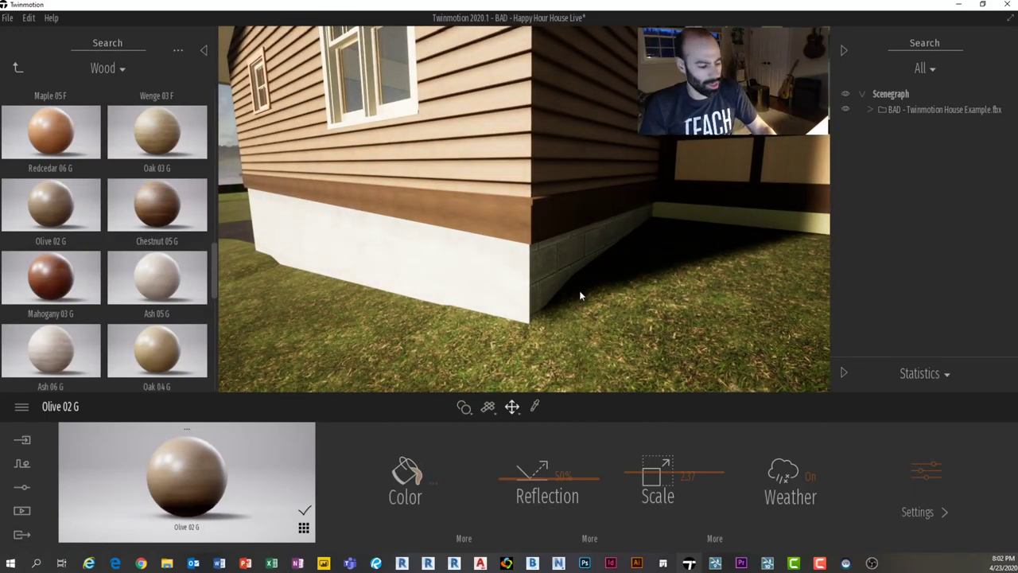
Step: Sample Bare concrete 02 from the garage wing's front foundation and apply it to the block-patterned foundation around the corner
mouse_move(577, 293)
right_mouse_down()
mouse_move(629, 294)
mouse_move(624, 302)
mouse_move(660, 282)
mouse_move(636, 270)
mouse_move(628, 278)
mouse_move(648, 271)
mouse_move(556, 271)
mouse_move(676, 280)
mouse_move(632, 291)
right_mouse_up()
key("s")
key("w")
key("a")
key("d")
key("a")
key("d")
key("s")
key("d")
key("d")
key("s")
middle_click_drag(564, 307, 573, 286)
left_click(317, 256)
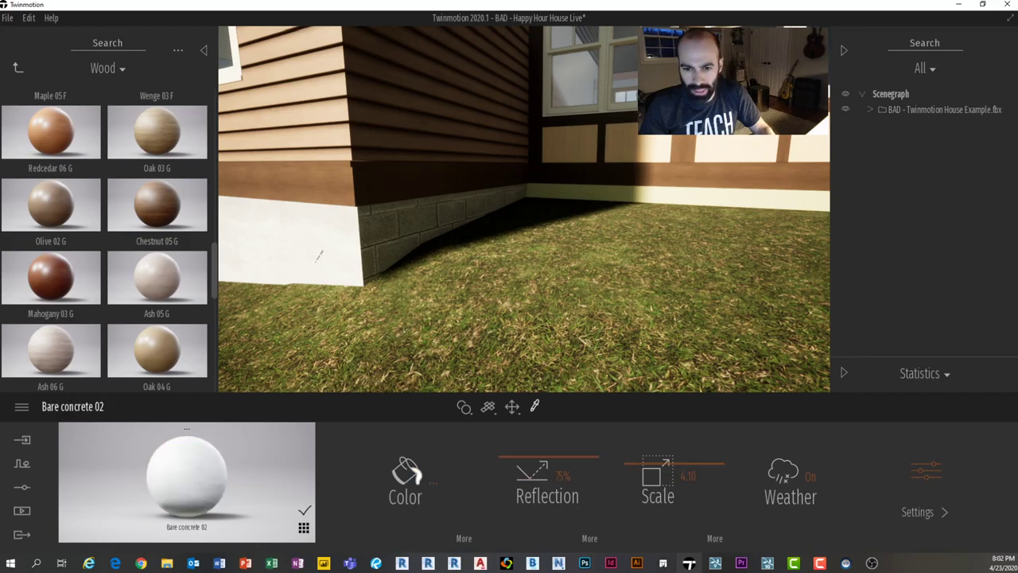
left_click_drag(203, 464, 415, 225)
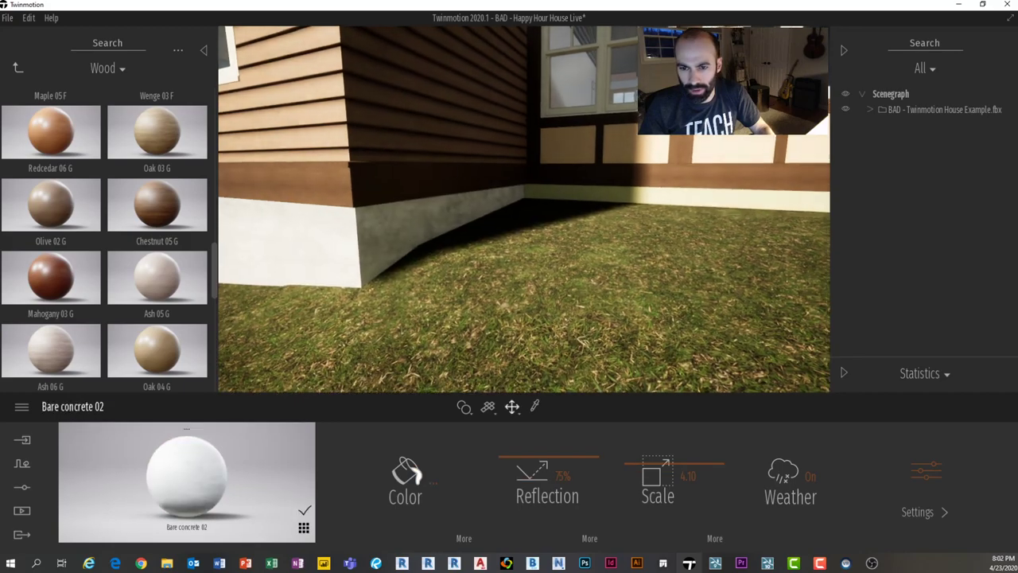
Step: Sample the material of the pale green strip below the connecting section's panelled wall
right_click_drag(415, 225, 612, 187)
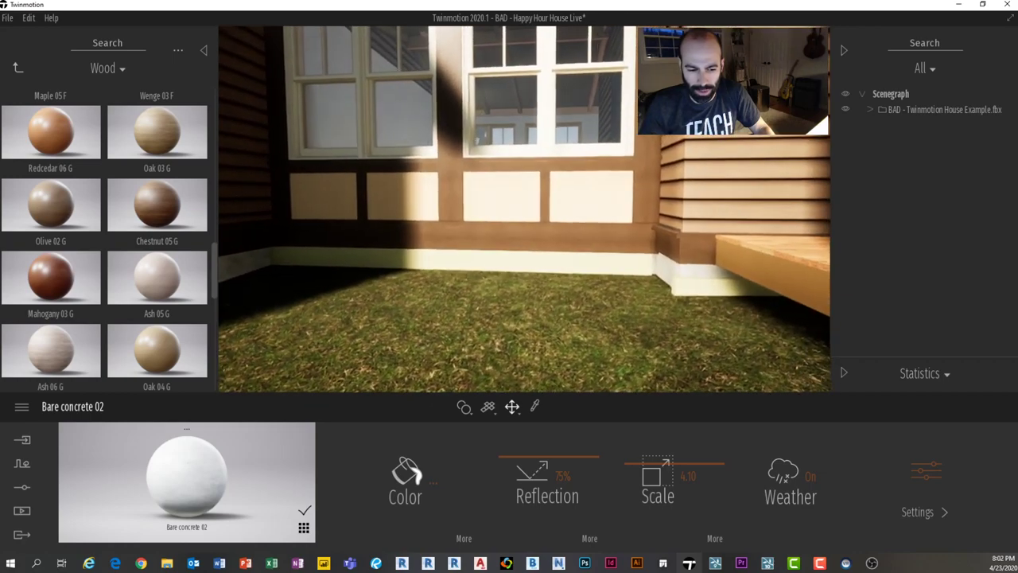
key("w")
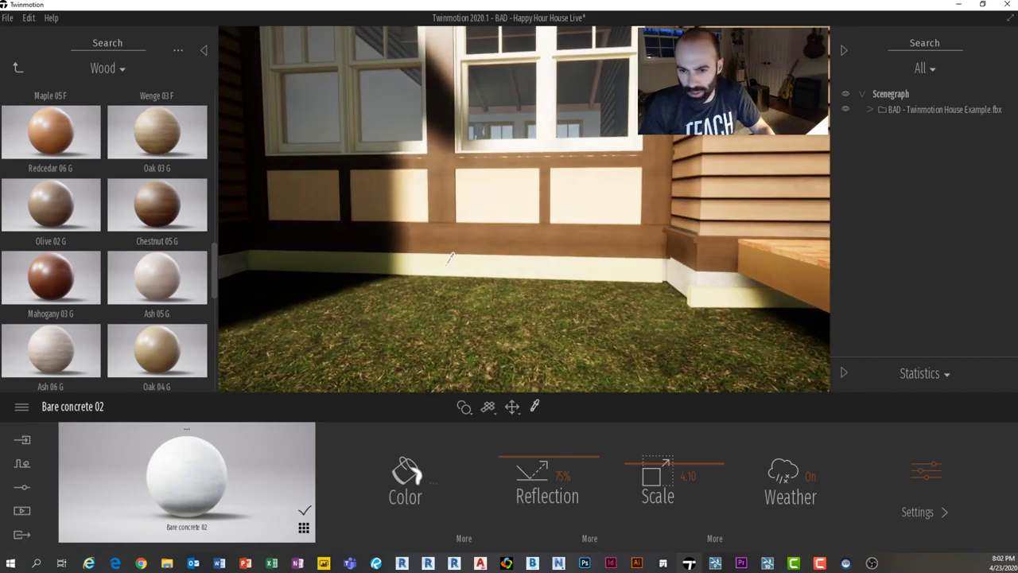
key("Left")
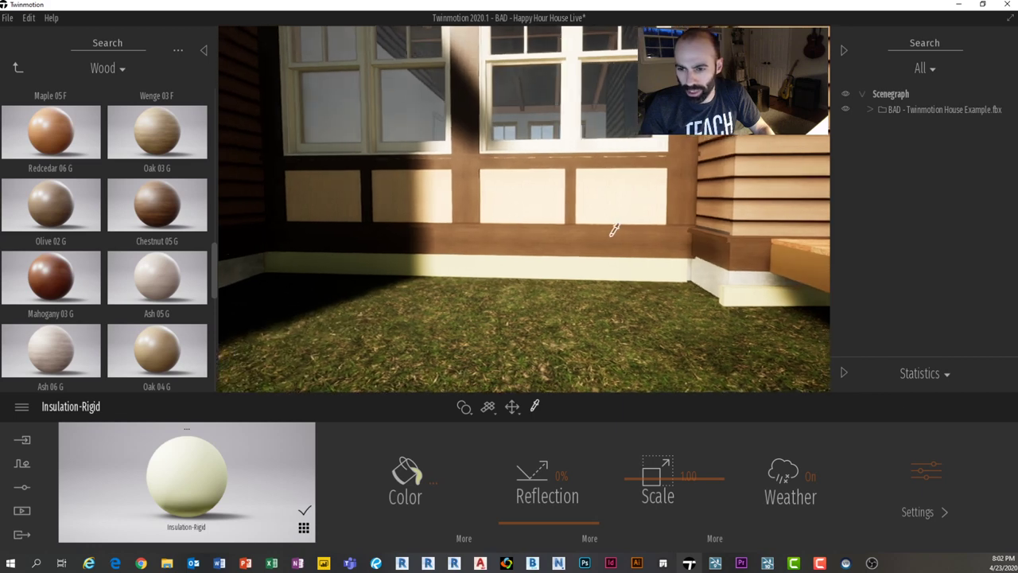
Step: Expand the imported house's contents in the scenegraph and select the Insulation-Rigid strip at the connecting section's base
left_click(870, 109)
scroll(940, 205, "down", 10)
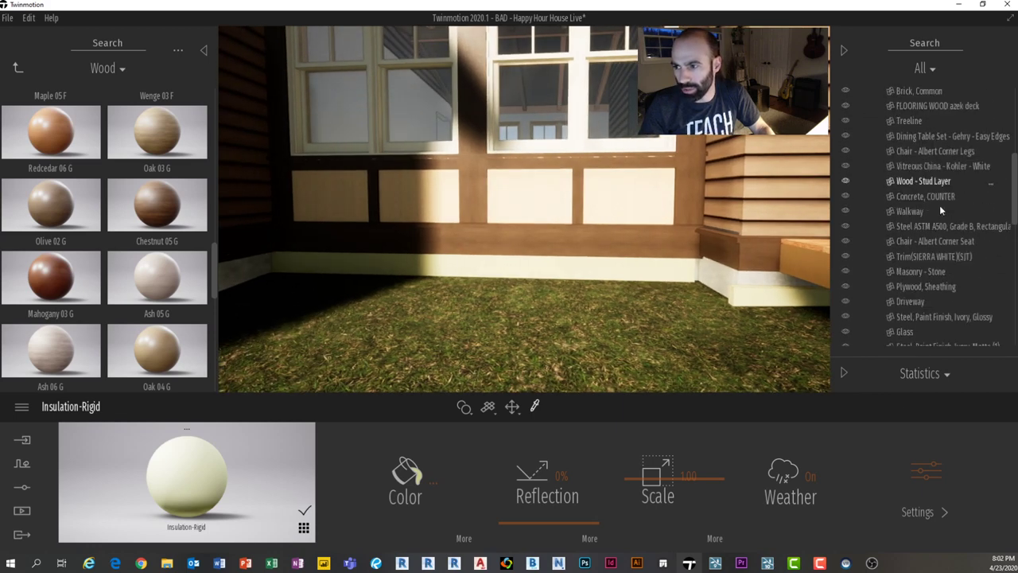
scroll(937, 205, "up", 10)
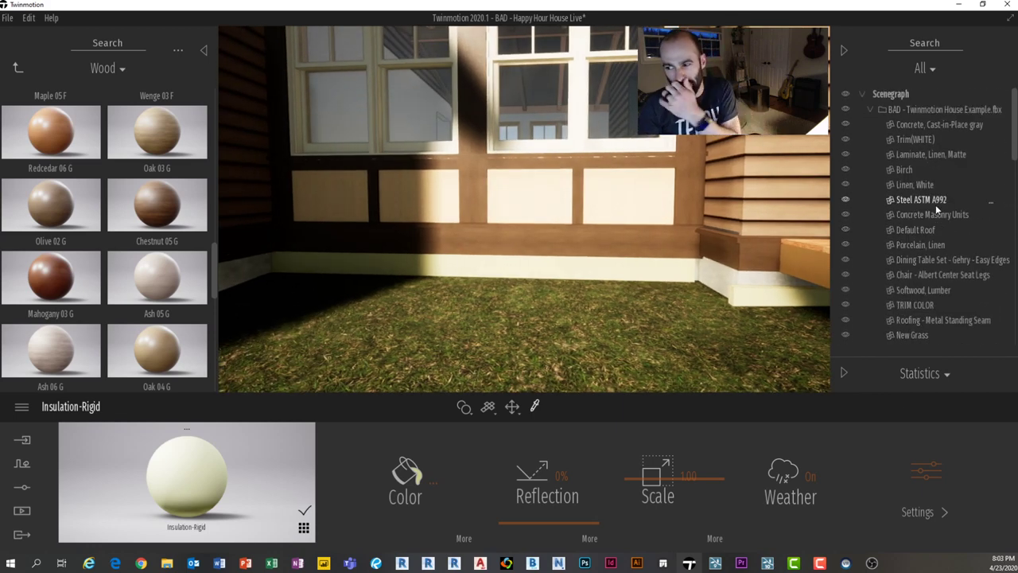
left_click(869, 109)
left_click(869, 109)
scroll(944, 202, "down", 2)
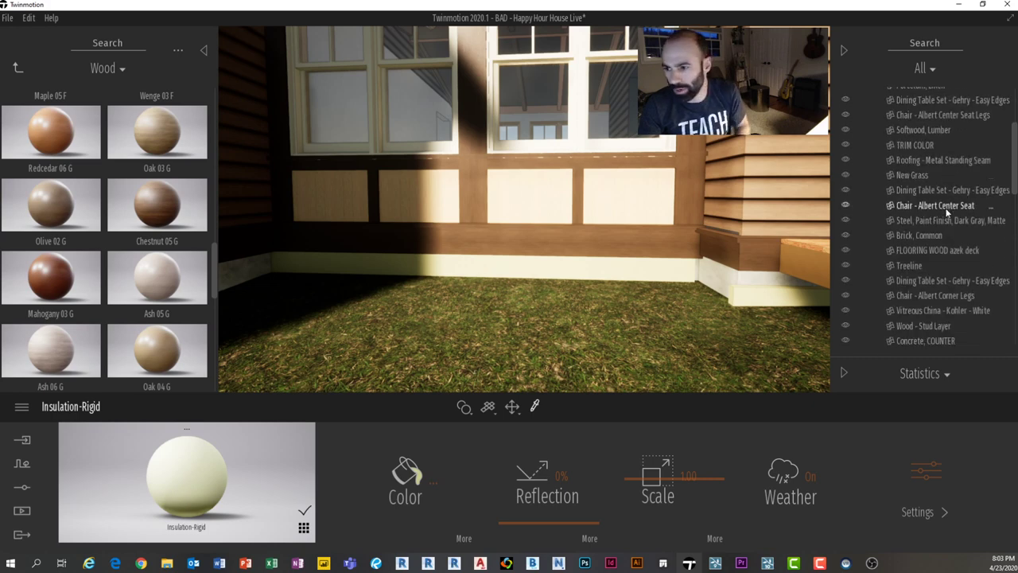
left_click(525, 268)
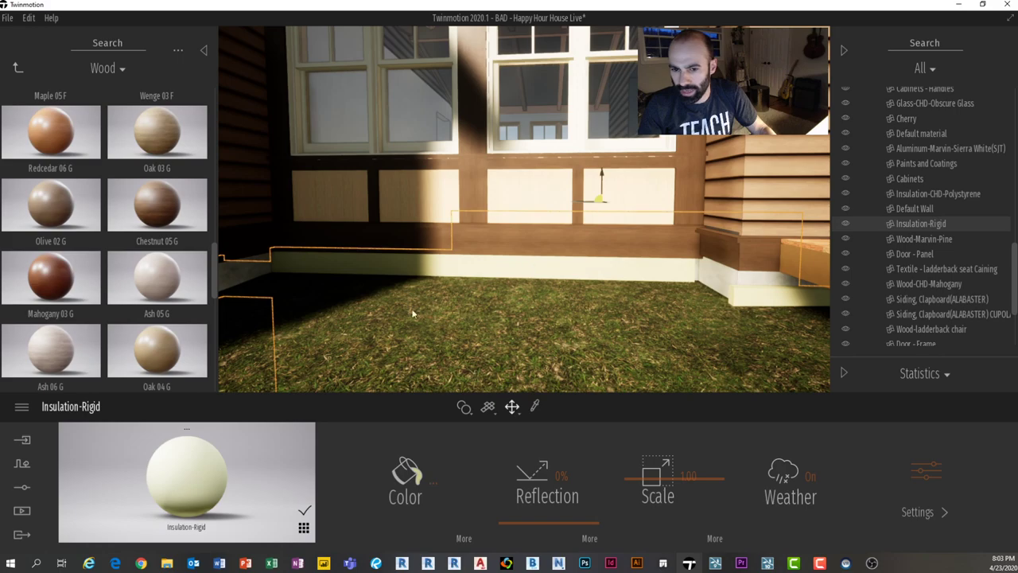
scroll(480, 286, "down", 8)
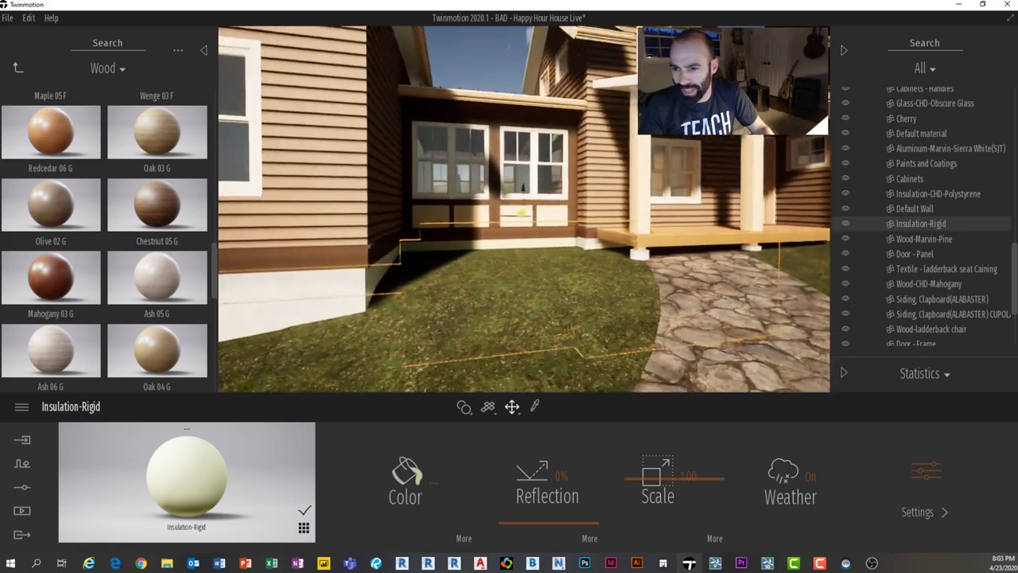
Step: Hide the Insulation-Rigid strip and check the base of the connecting section's wall without it
scroll(448, 288, "up", 5)
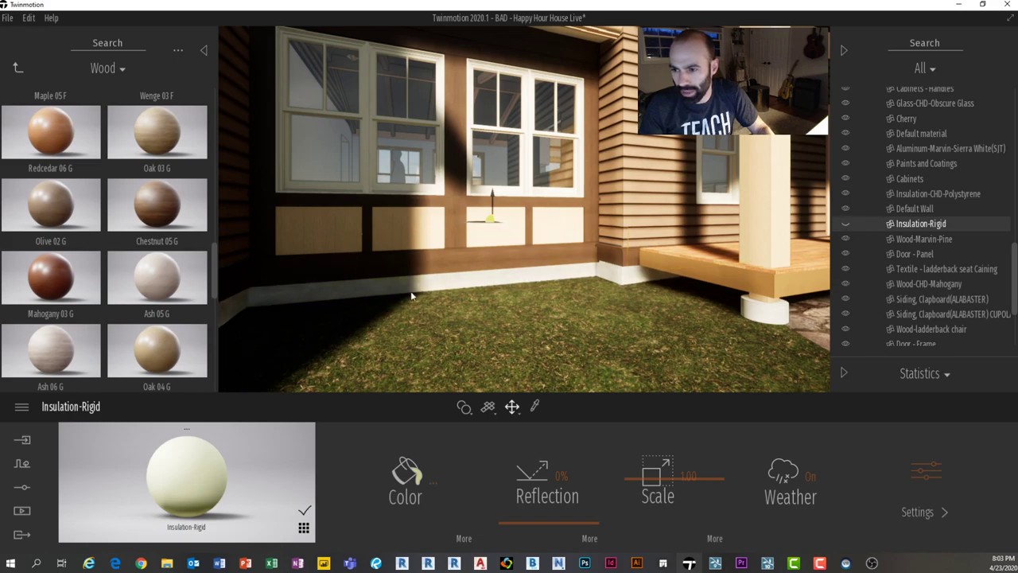
scroll(411, 295, "down", 4)
middle_click_drag(411, 295, 350, 293, "shift")
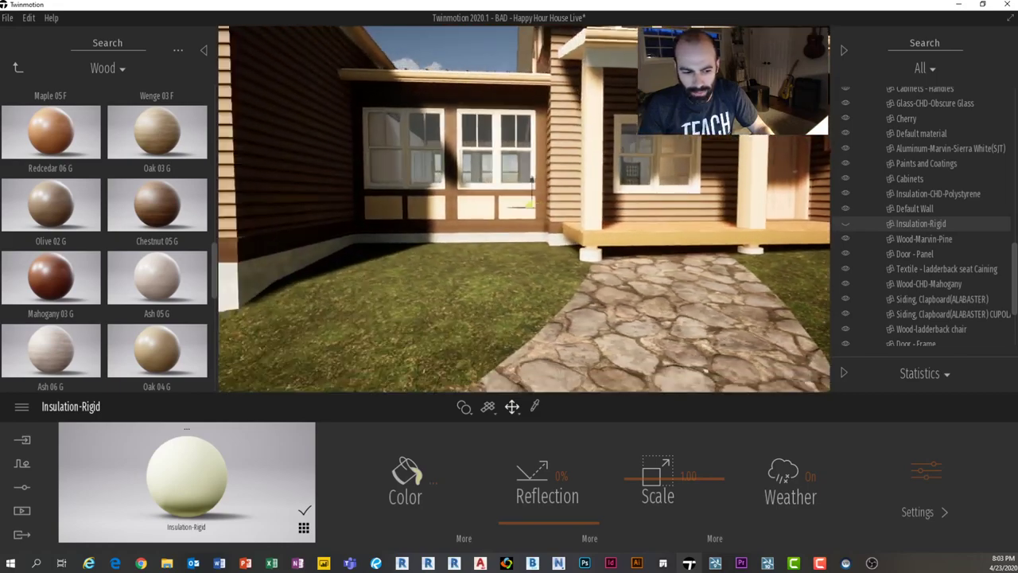
Step: Look through the imported house's scenegraph contents and collapse the BAD - Twinmotion House Example.fbx folder
scroll(920, 233, "down", 2)
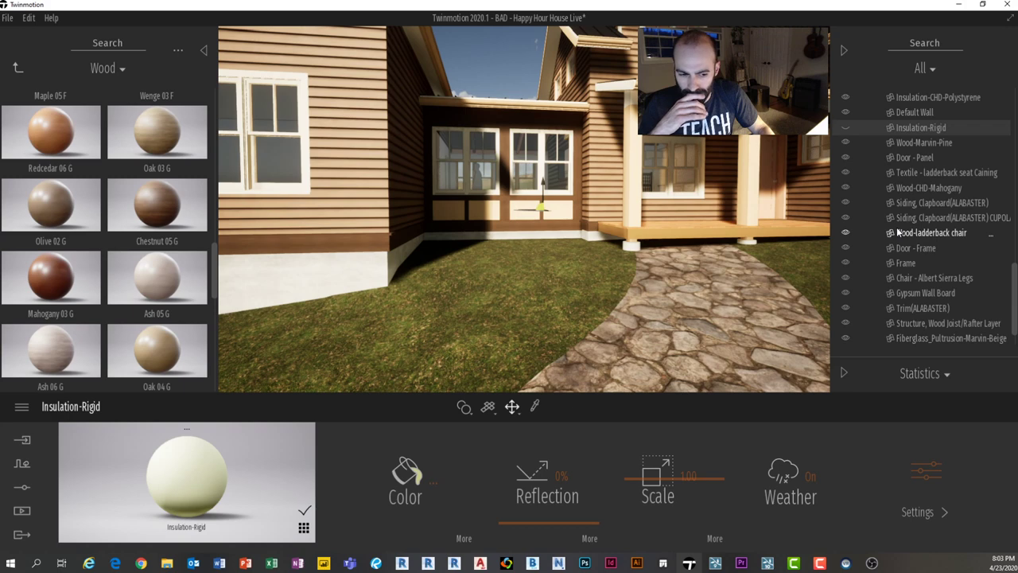
scroll(901, 223, "down", 1)
scroll(902, 223, "up", 6)
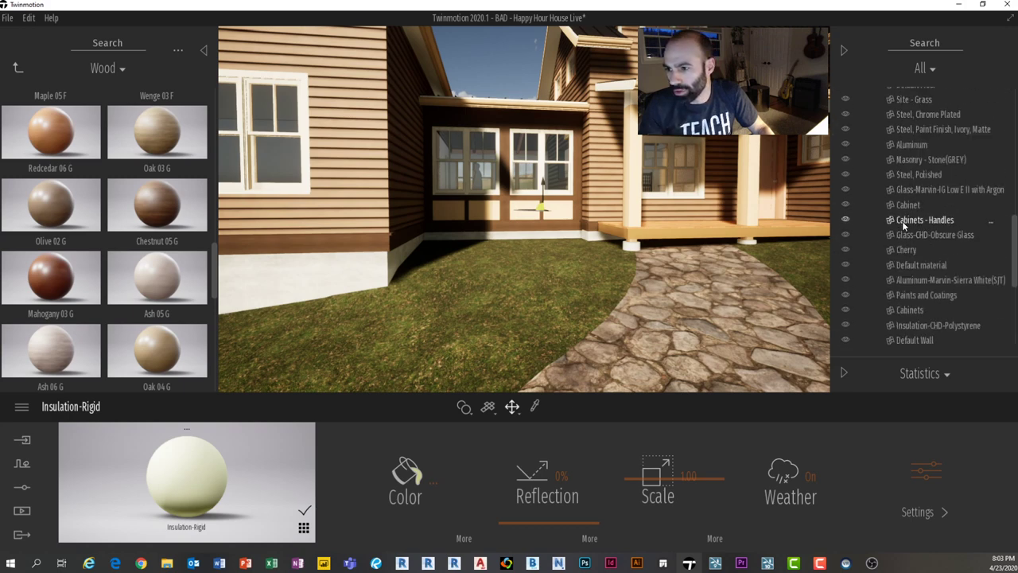
scroll(902, 221, "up", 6)
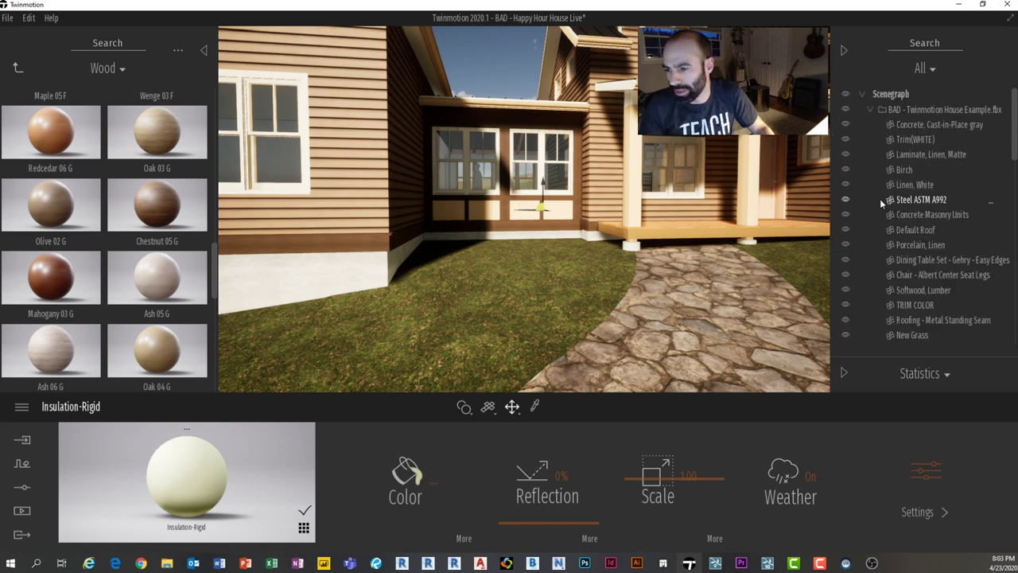
left_click(870, 110)
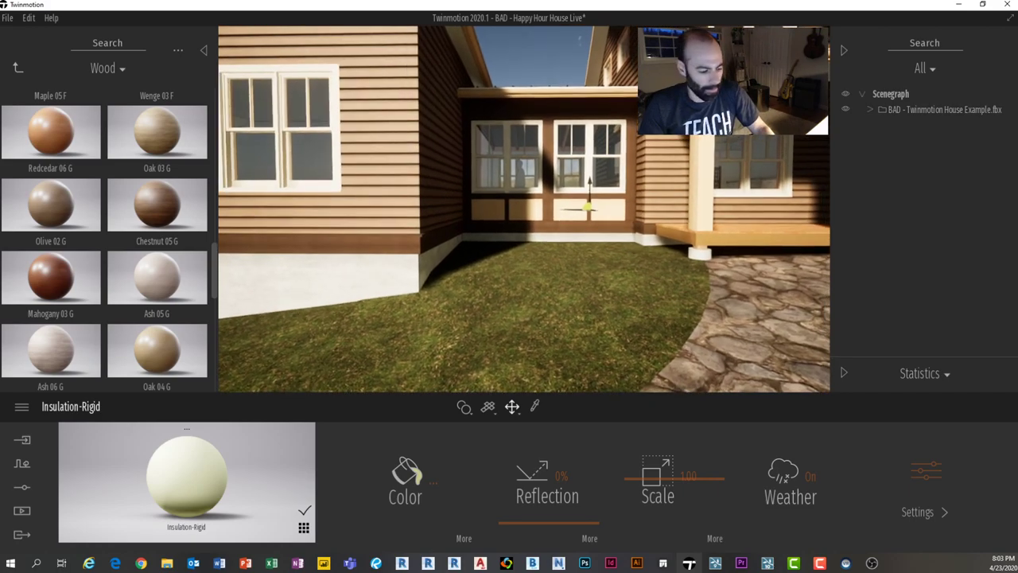
Step: Sample Olive 02 G from the connecting section's panel trim and apply it to the cream window casings above
key("w")
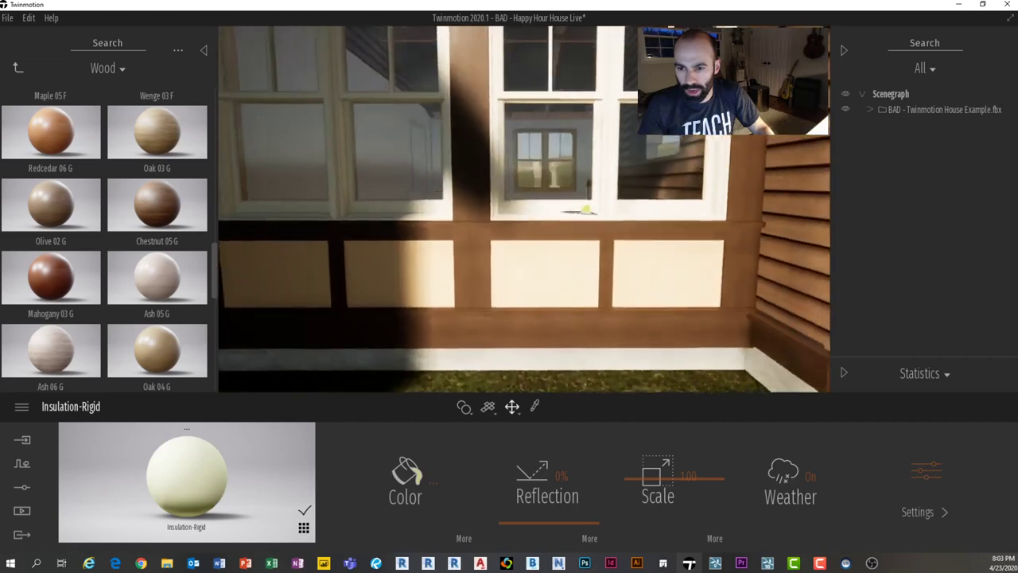
left_click(522, 249, "alt")
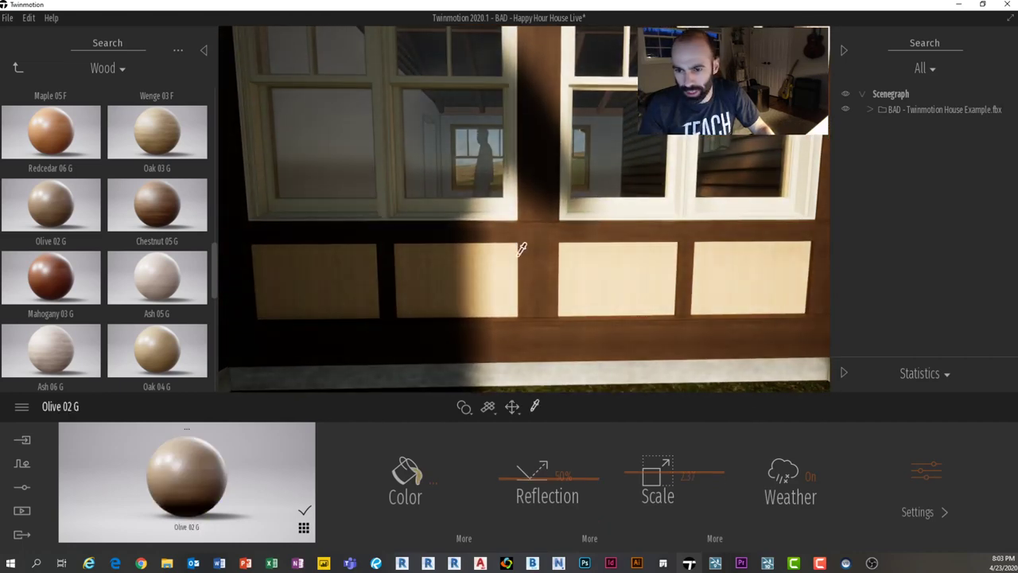
left_click_drag(185, 488, 477, 203)
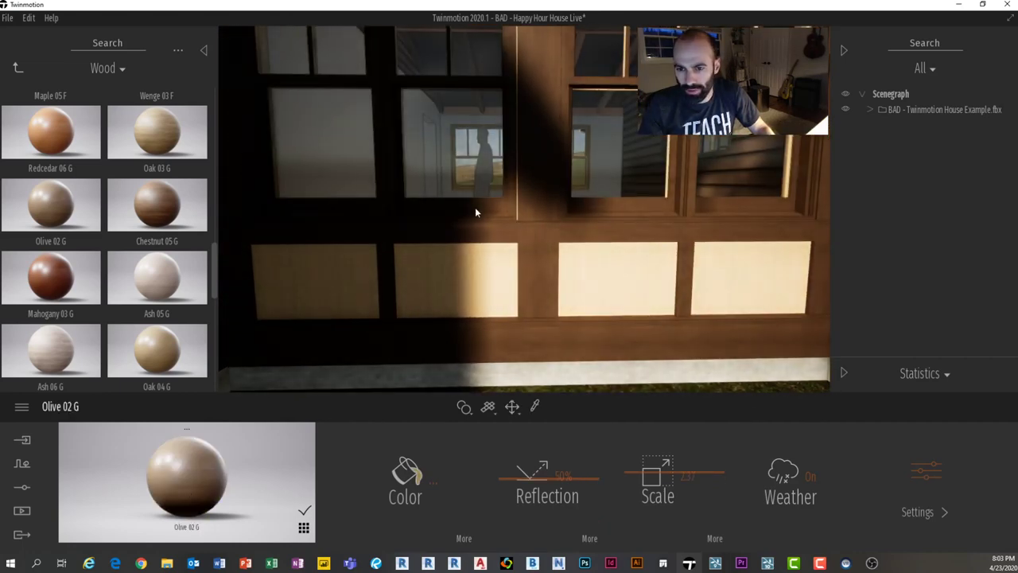
right_click_drag(475, 207, 479, 203)
scroll(595, 209, "down", 10)
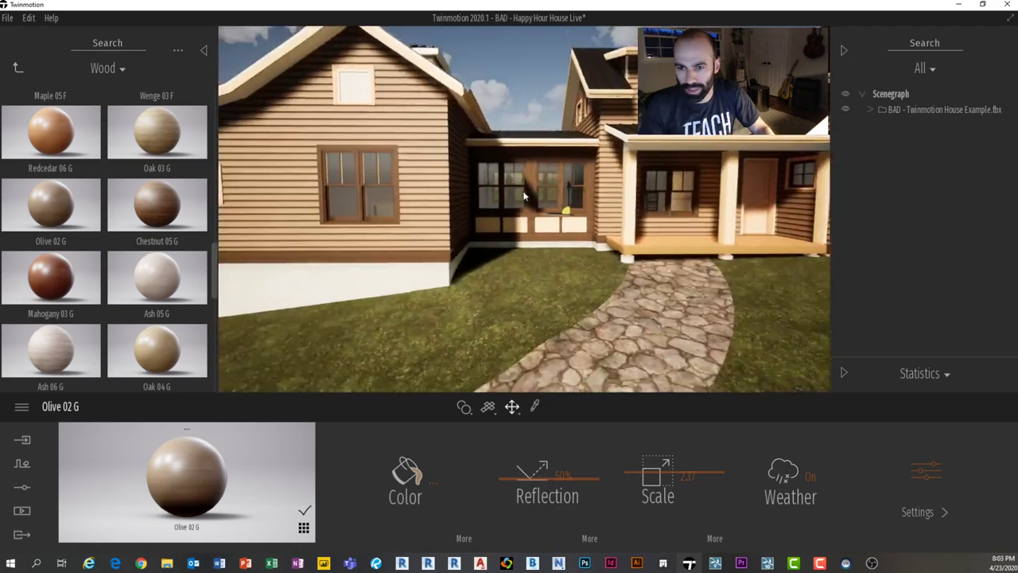
Step: Apply the sampled Olive 02 G material to the casing around the small square window on the front gable wing
key("a")
key("w")
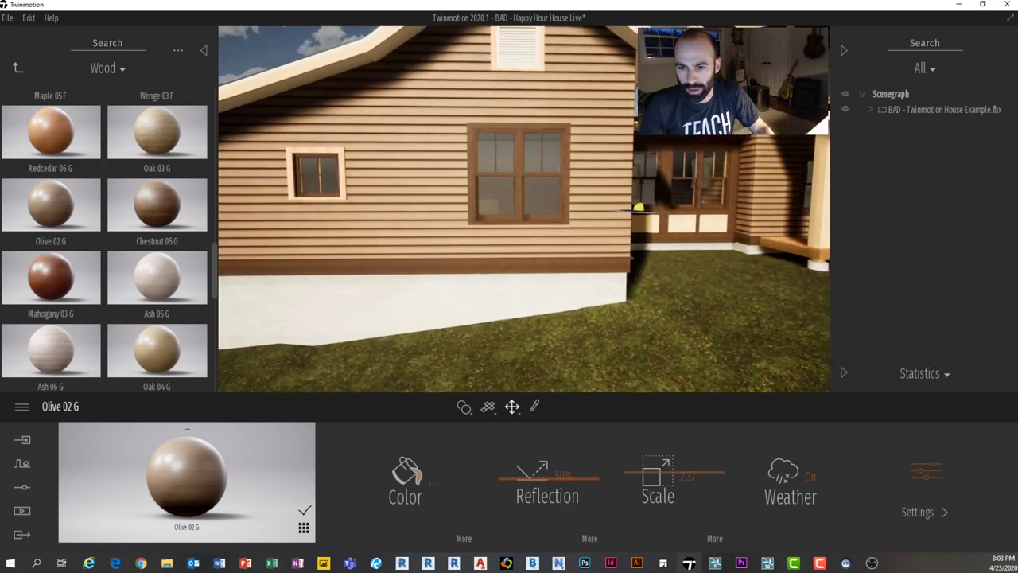
key("s")
key("d")
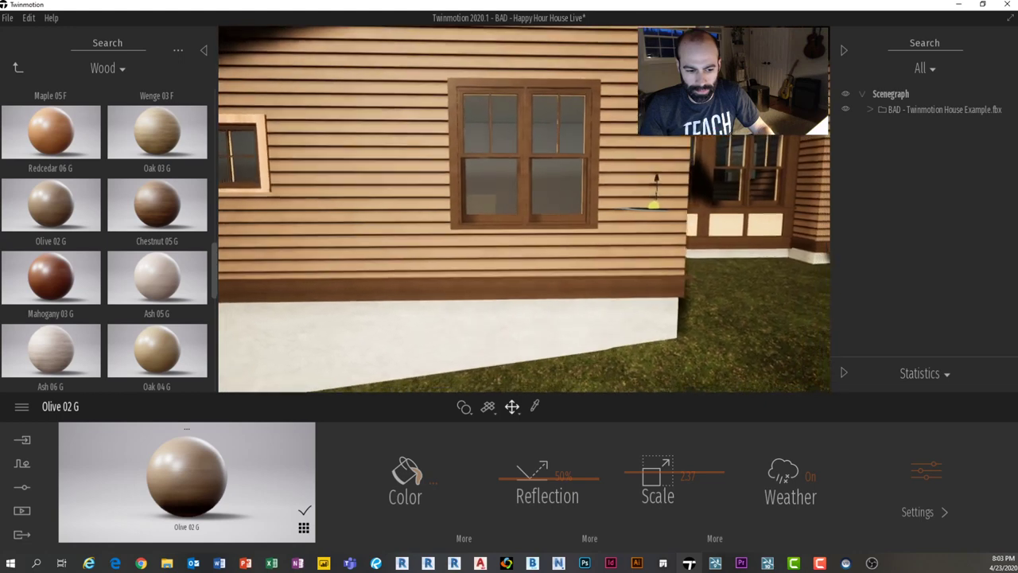
key("a")
right_click_drag(443, 199, 509, 183)
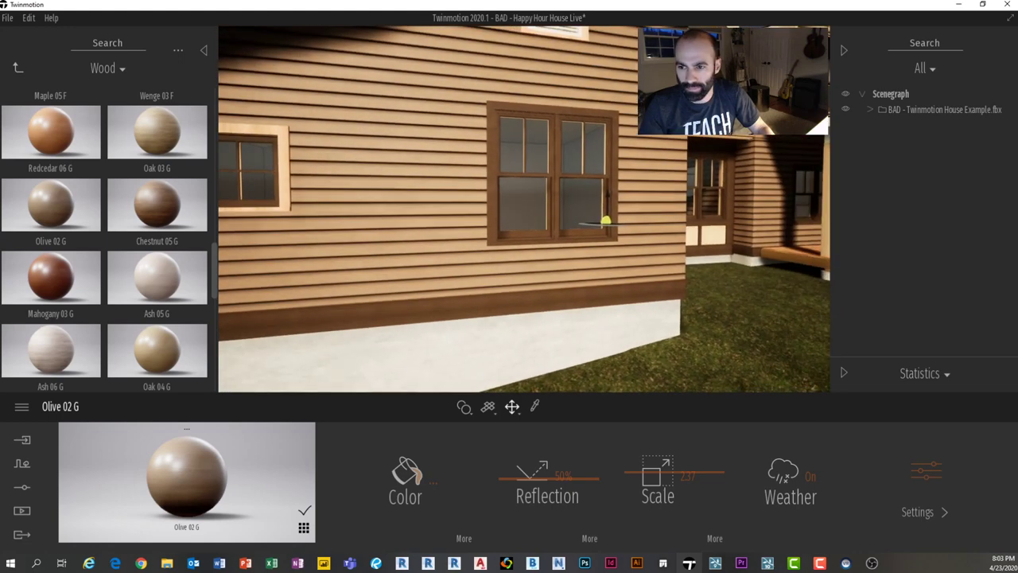
key("a")
key("t")
key("a")
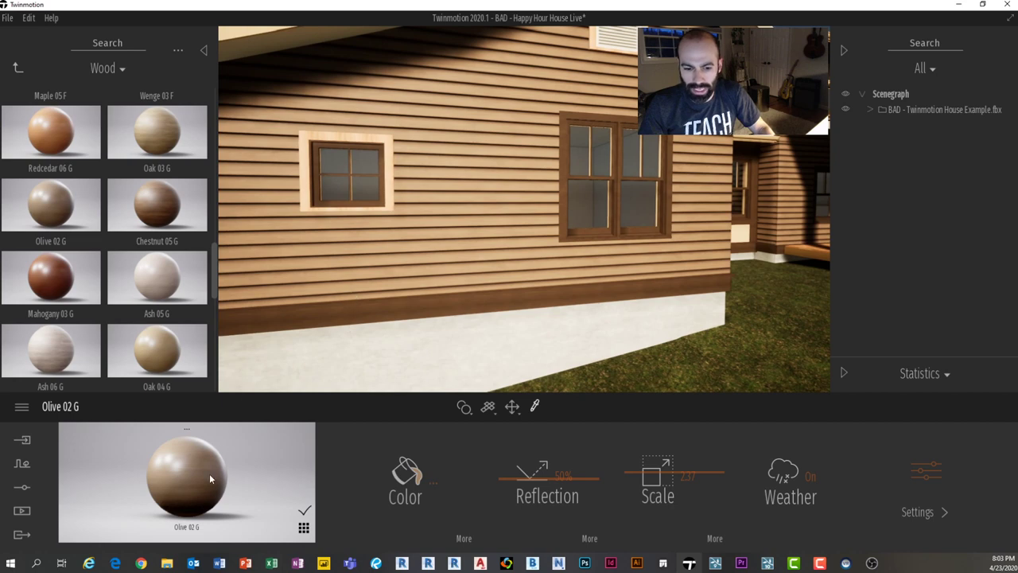
left_click_drag(210, 479, 387, 151)
key("a")
key("w")
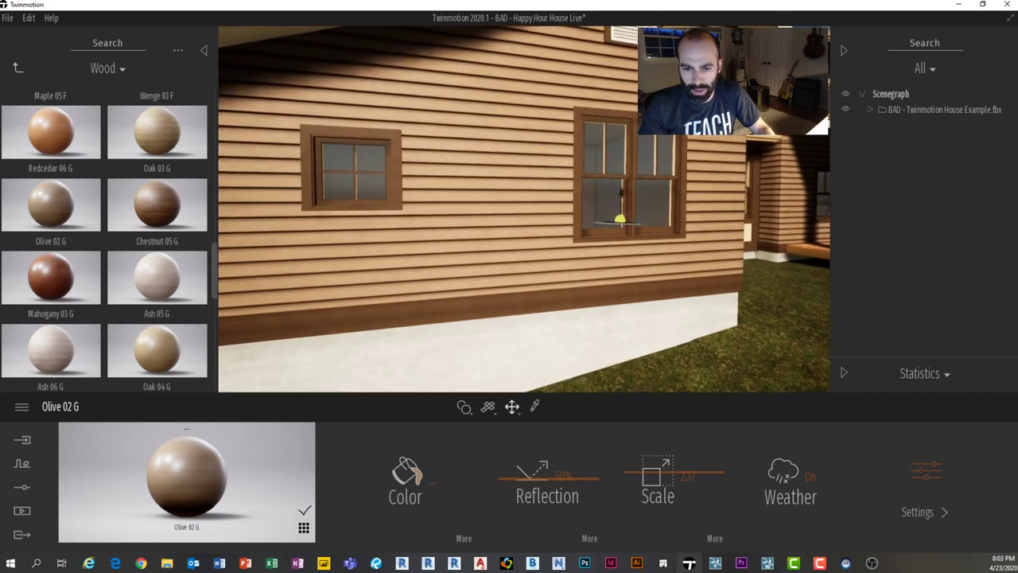
Step: Sample the interior window frame's Wood-Marvin-Pine and replace it with Olive 02 G from the wood library
key("a")
right_click_drag(388, 151, 819, 133)
key("w")
key("a")
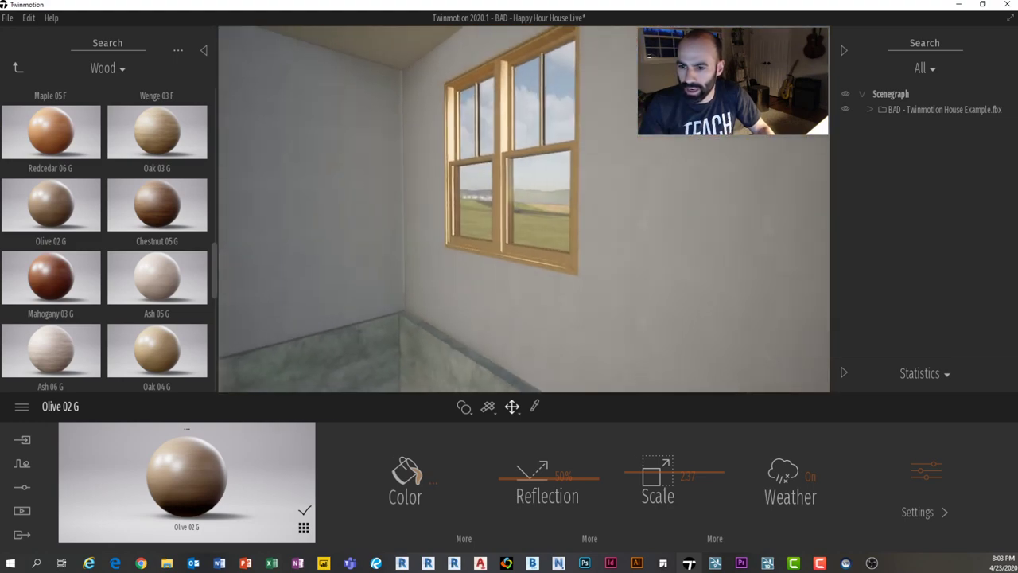
key("w")
right_click_drag(549, 151, 594, 151)
key("t")
left_click(469, 261)
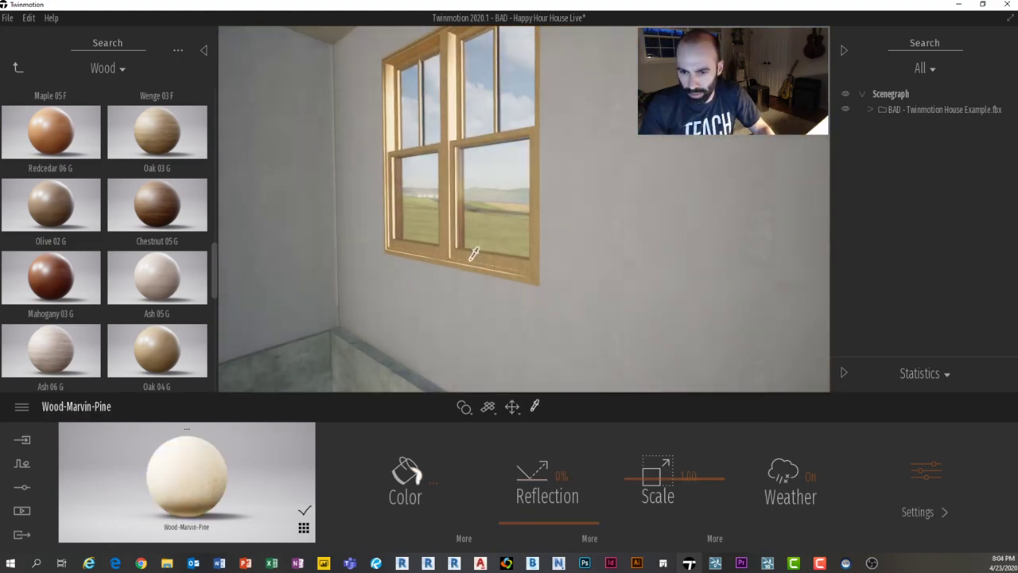
left_click_drag(71, 215, 425, 262)
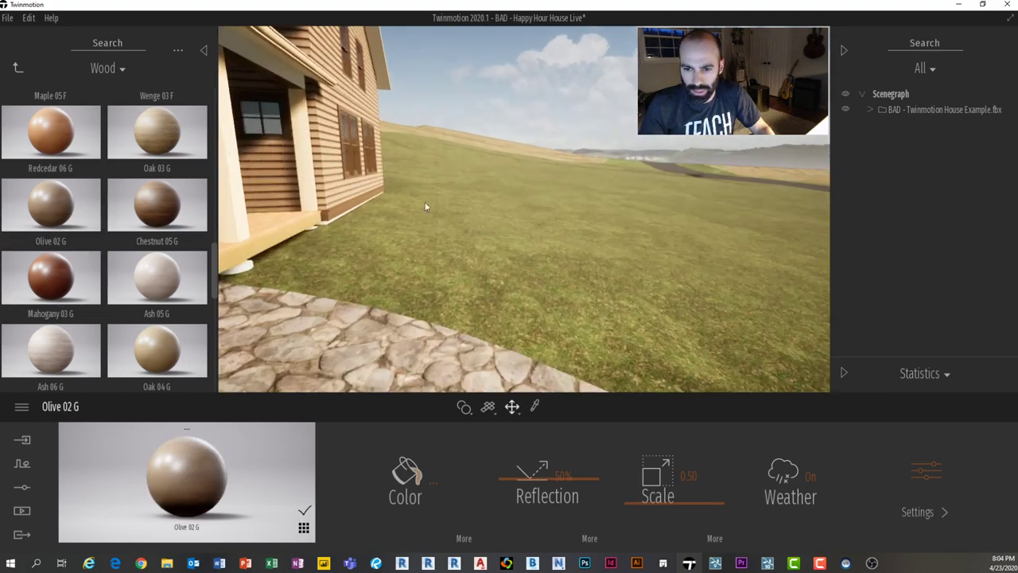
Step: Go to the upper-storey double window above the metal roof and sample the Olive 02 G material from its frame
key("s")
right_click_drag(424, 207, 163, 210)
key("d")
key("w")
key("d")
key("s")
right_click_drag(507, 217, 429, 273)
key("w")
right_click_drag(390, 171, 374, 141)
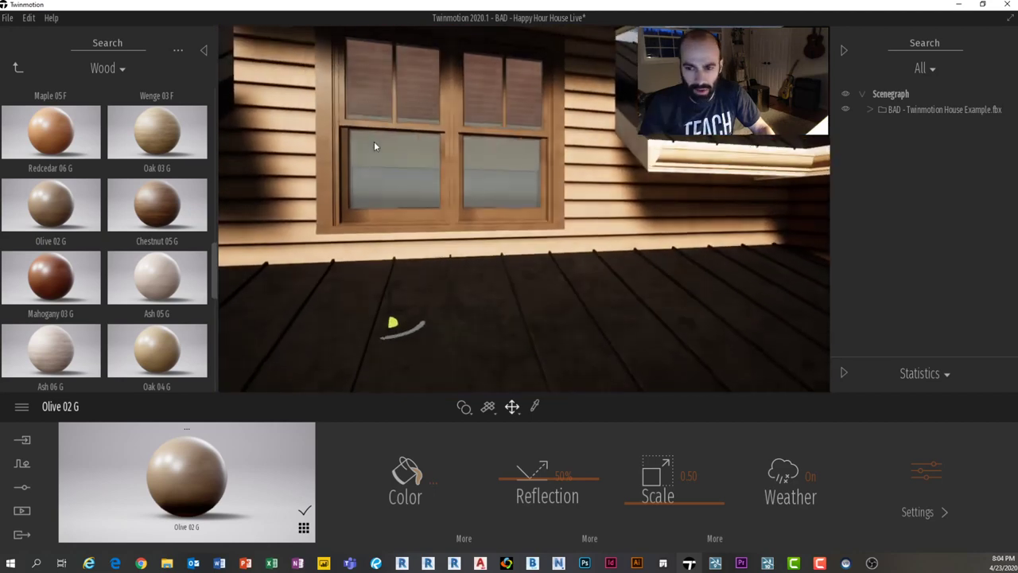
key("t")
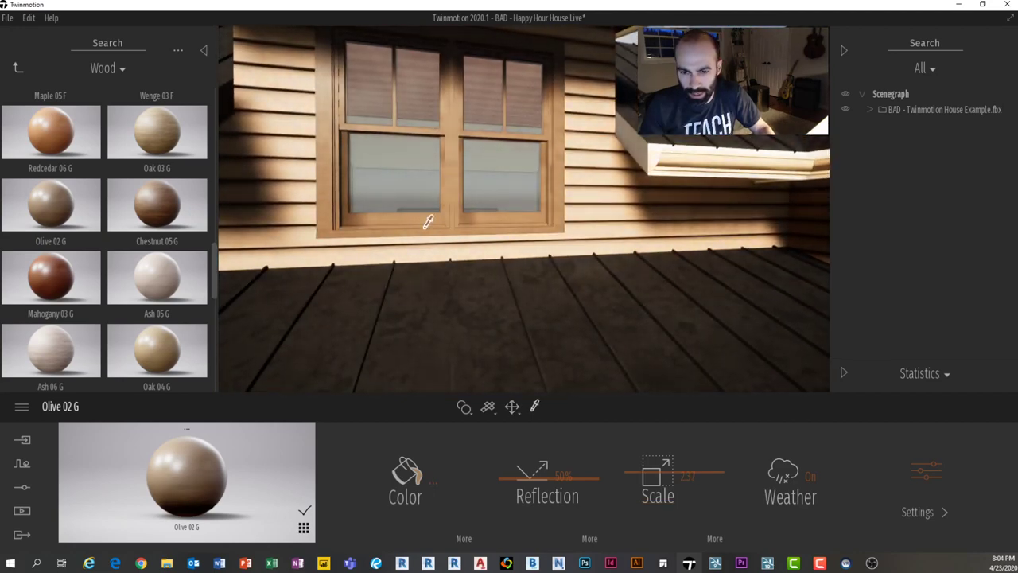
left_click(458, 219)
left_click(455, 209)
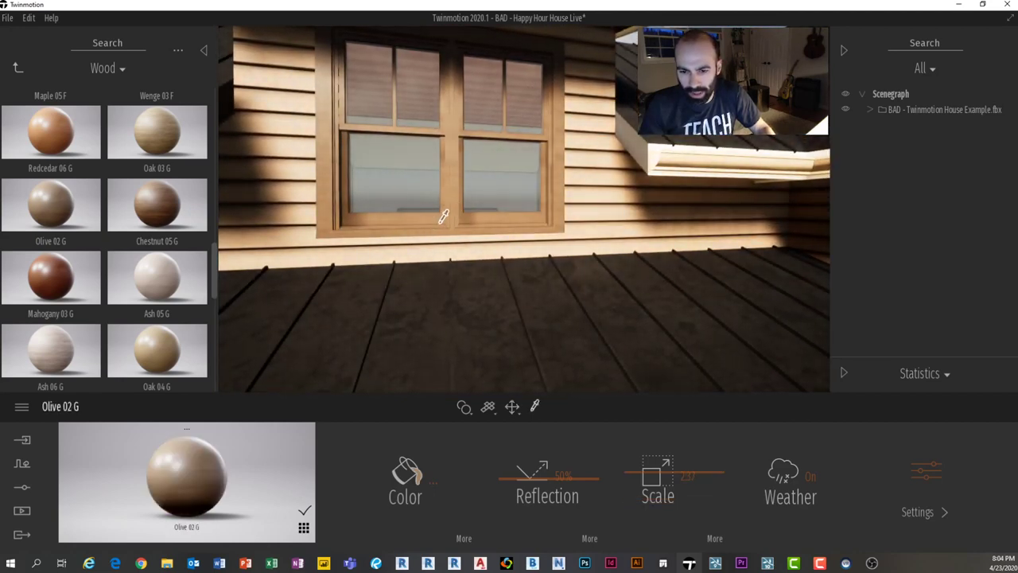
Step: Lighten the Olive 02 G trim material's colour to A68566
scroll(434, 217, "down", 10)
middle_click_drag(436, 218, 455, 231)
key("a")
key("q")
key("w")
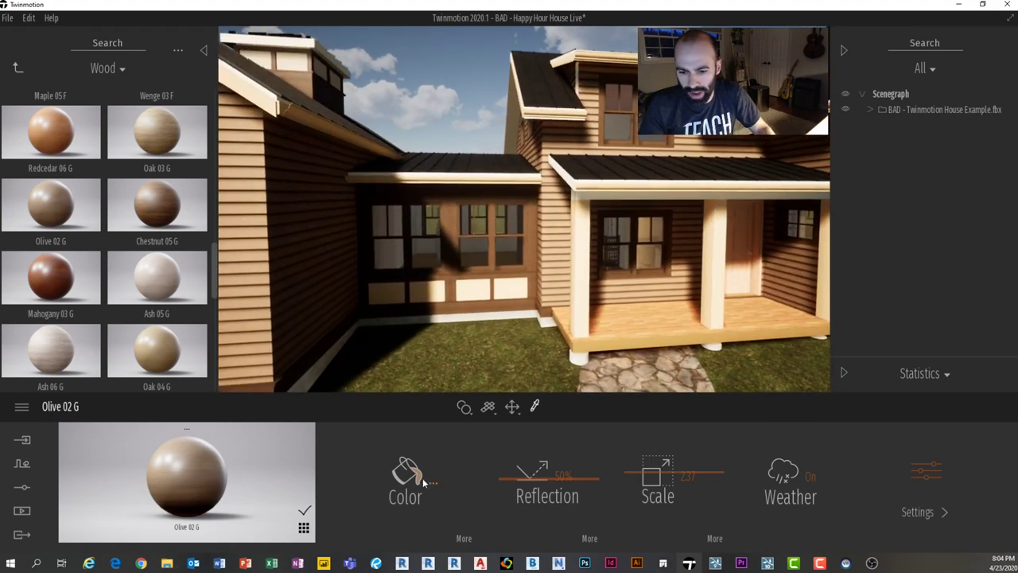
left_click(407, 473)
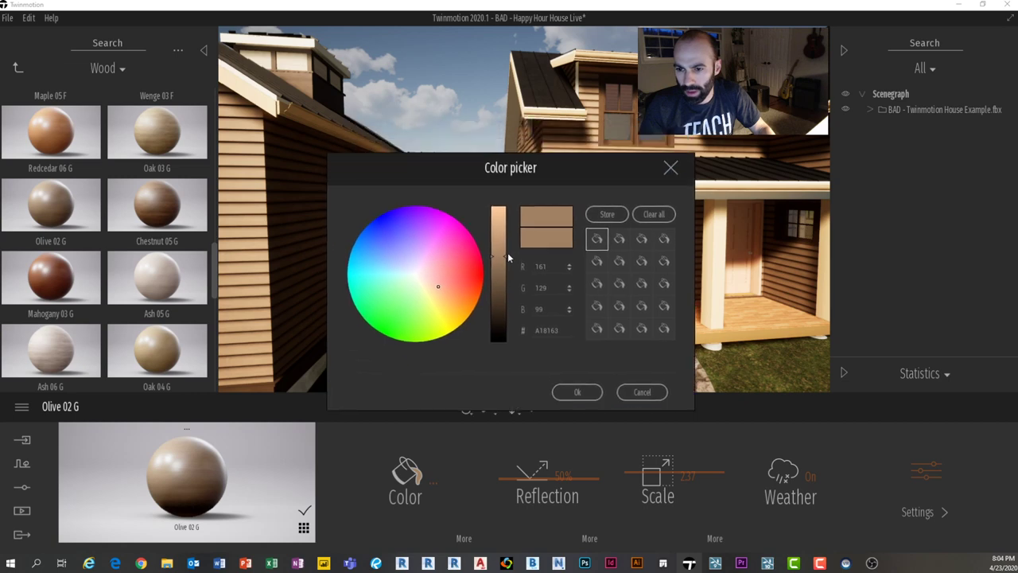
mouse_move(504, 254)
left_mouse_down()
mouse_move(501, 214)
mouse_move(498, 253)
left_mouse_up()
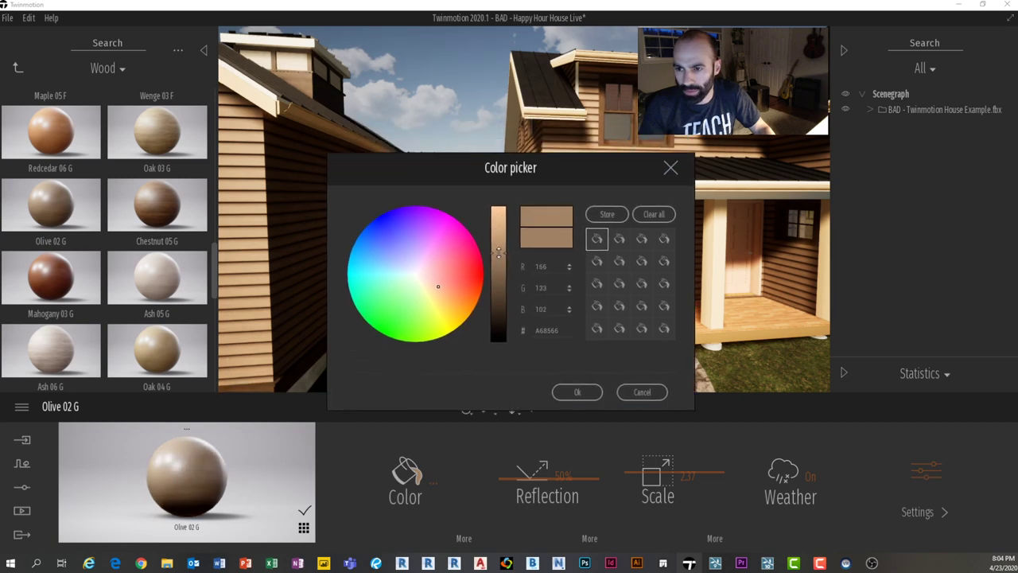
left_click(563, 389)
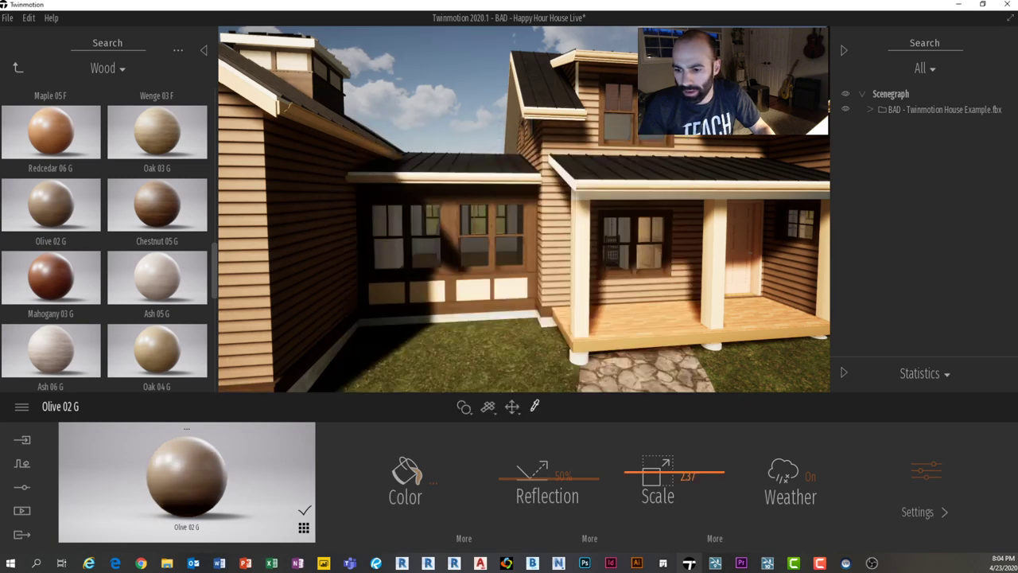
Step: Preview Wood siding 01 in the wood library, and sample the adjacent clapboards and the cream panels below the windows
scroll(513, 278, "up", 5)
scroll(513, 278, "up", 5)
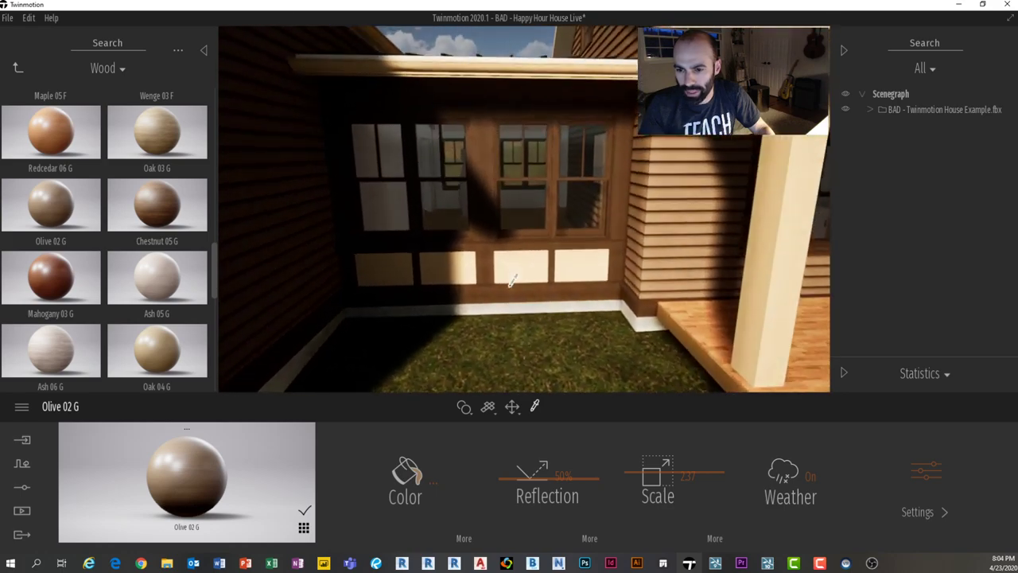
scroll(120, 225, "up", 5)
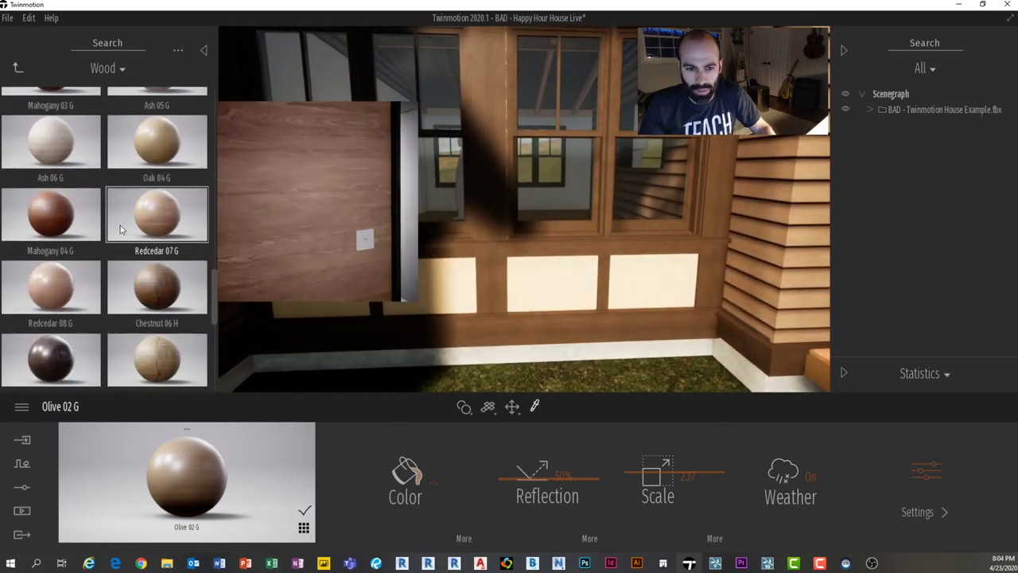
scroll(129, 253, "up", 6)
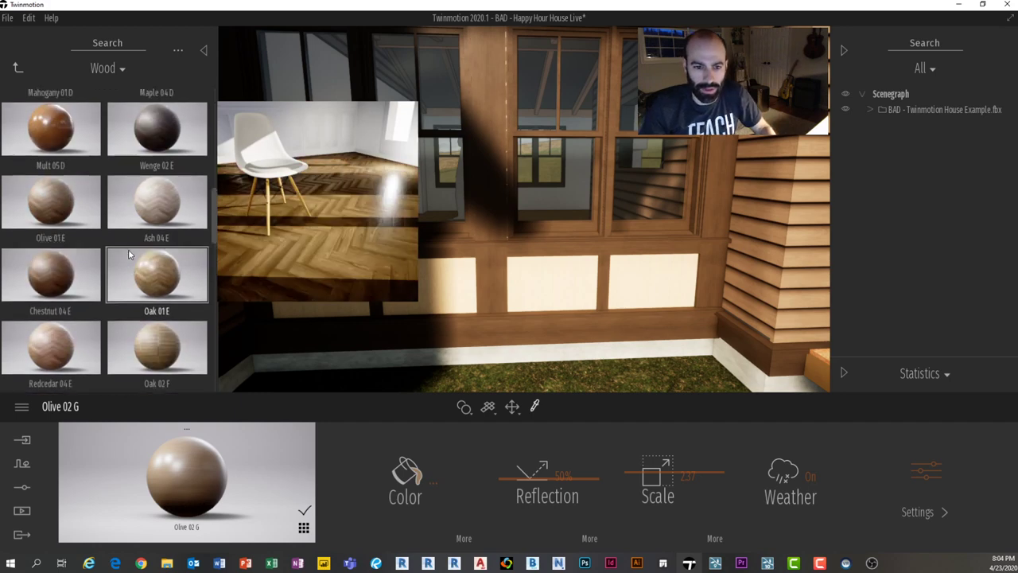
scroll(149, 215, "up", 5)
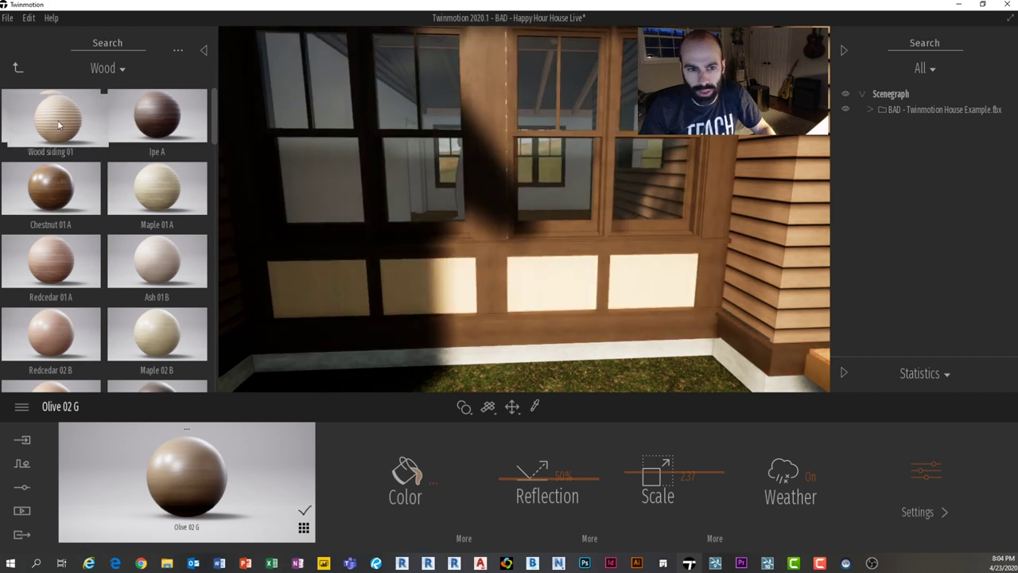
mouse_move(58, 124)
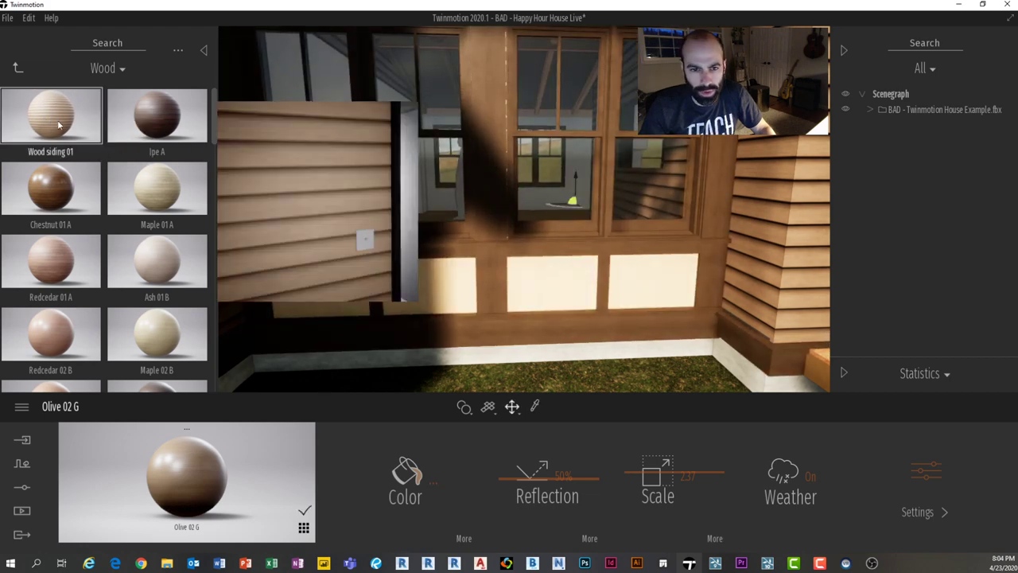
left_click(765, 192, "alt")
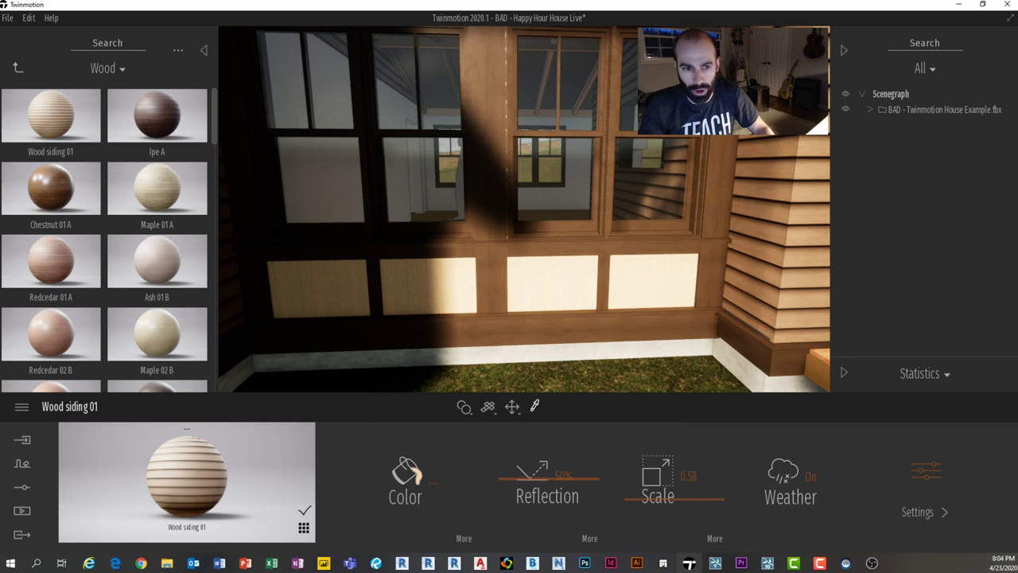
left_click(459, 273, "alt")
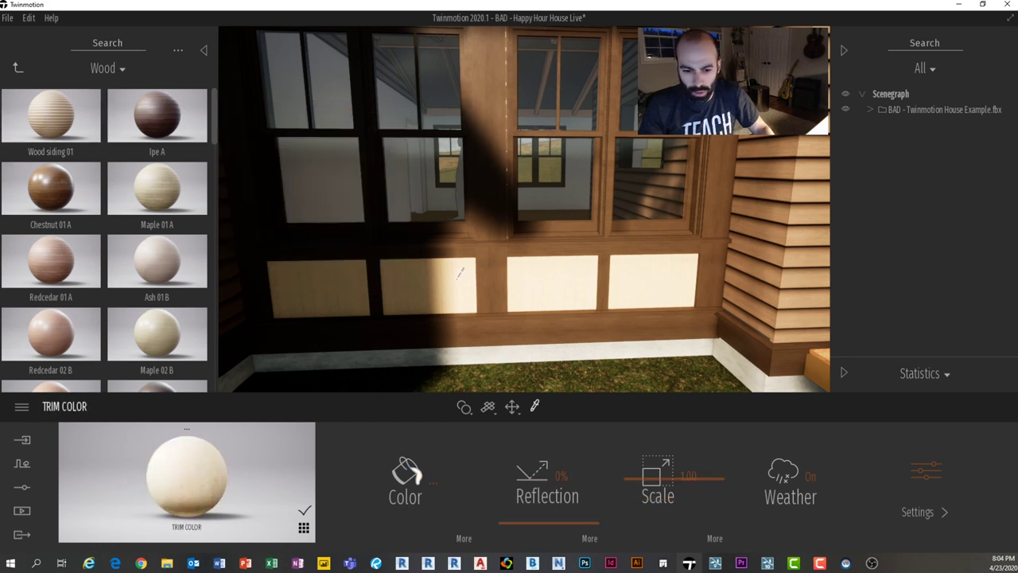
Step: Try to replace the TRIM COLOR material with Wood siding 01 from the wood library
left_click(186, 430)
left_click(80, 123)
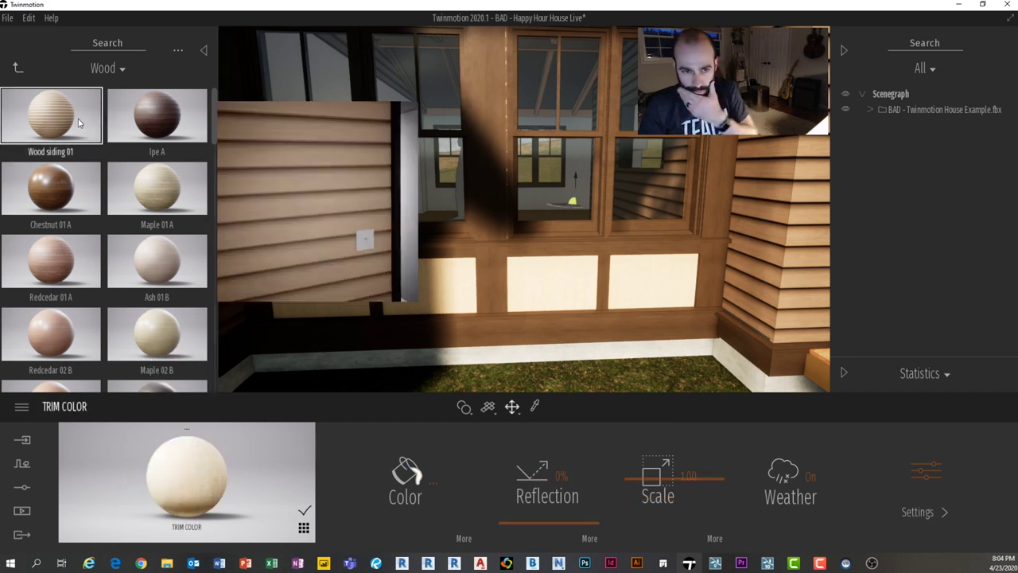
left_click(472, 412)
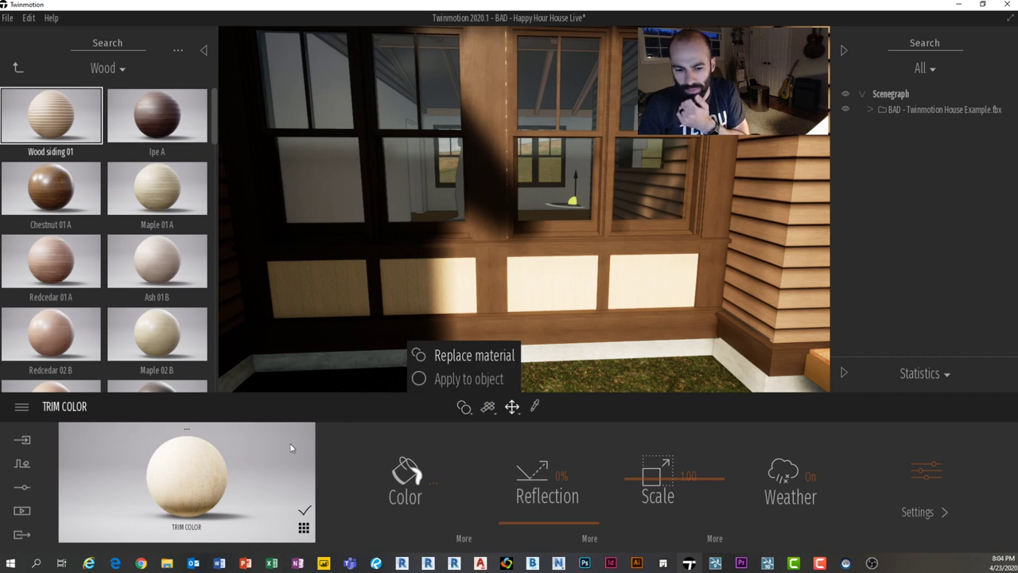
mouse_move(58, 137)
left_click_drag(62, 131, 187, 474)
scroll(103, 239, "down", 10)
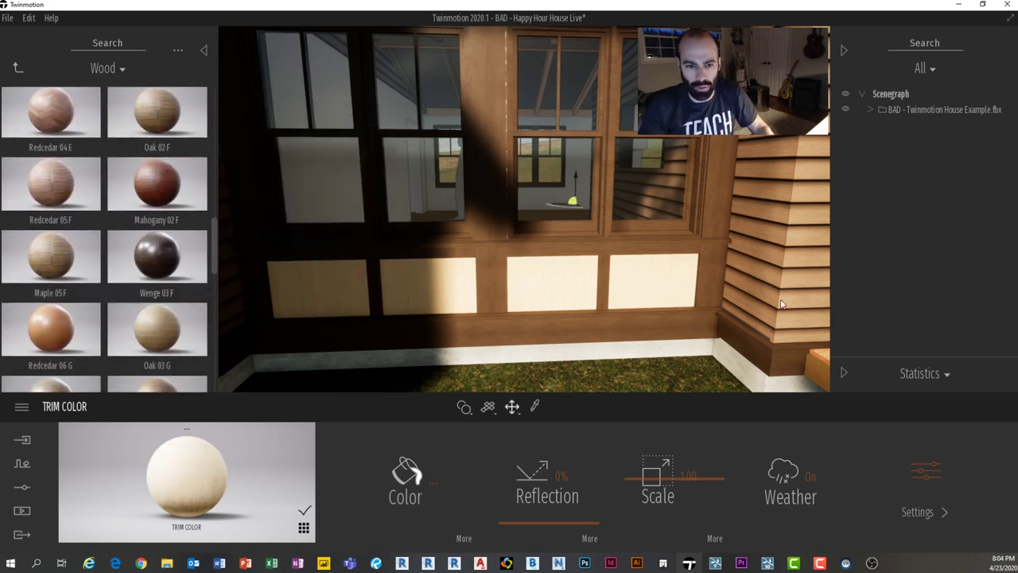
Step: Sample the clapboards beside the windows and rename their material as Wood siding - Entire House
left_click(747, 256)
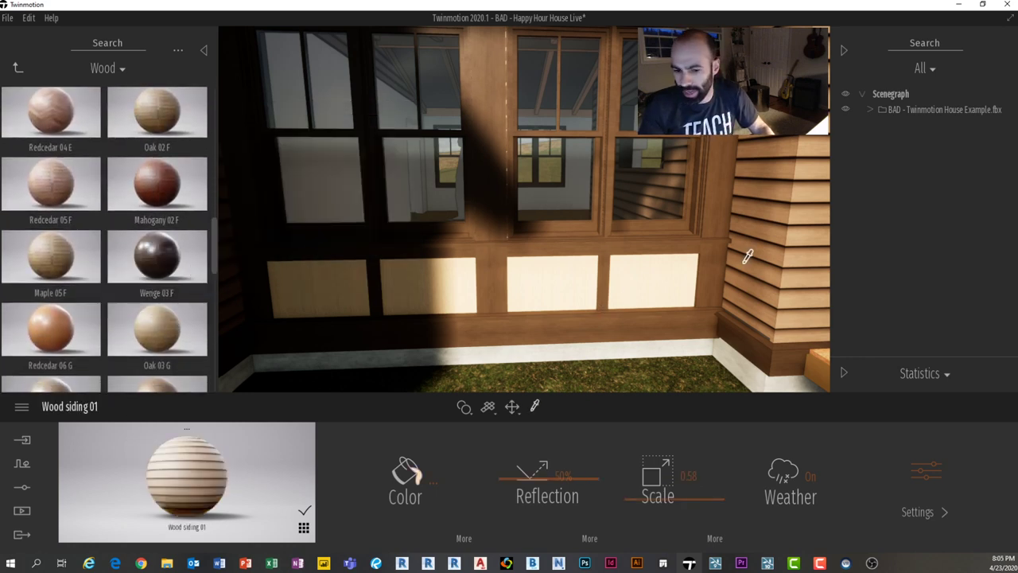
left_click(184, 426)
left_click(167, 389)
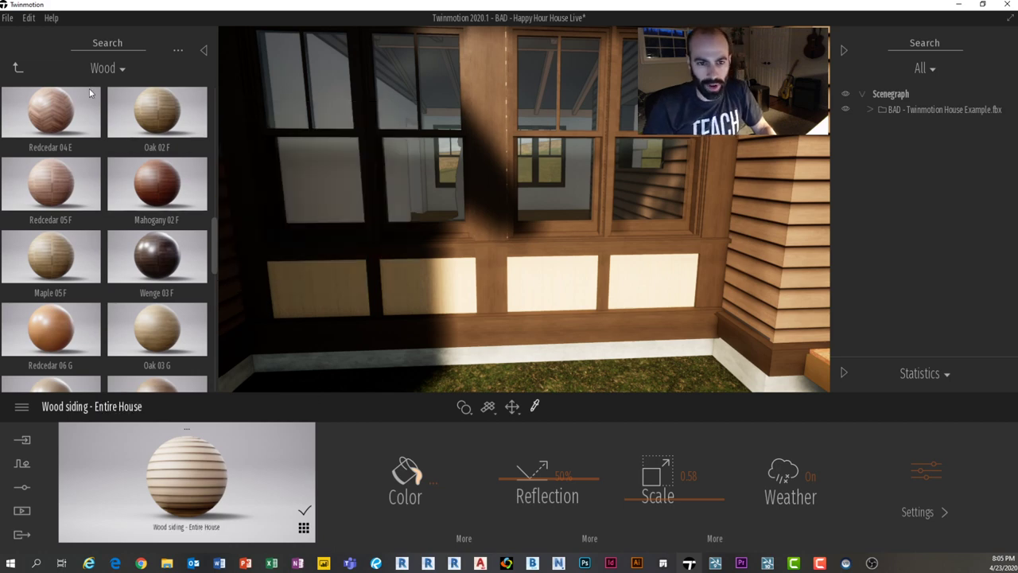
Step: Apply Wood siding 01 to the cream panels below the windows and rename that material as Dark Siding
scroll(91, 99, "up", 8)
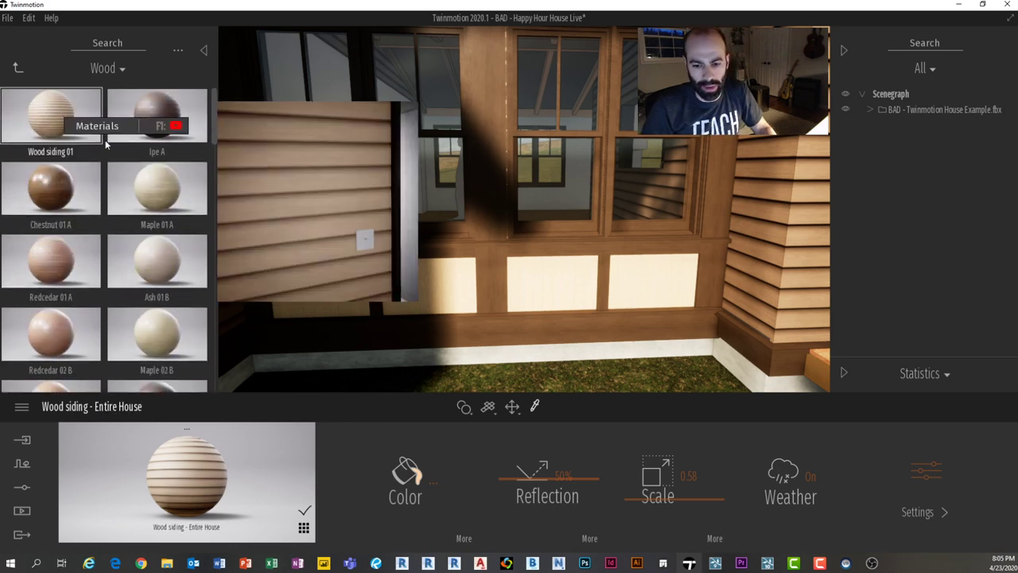
left_click_drag(105, 143, 416, 287)
right_click_drag(426, 287, 262, 419)
key("w")
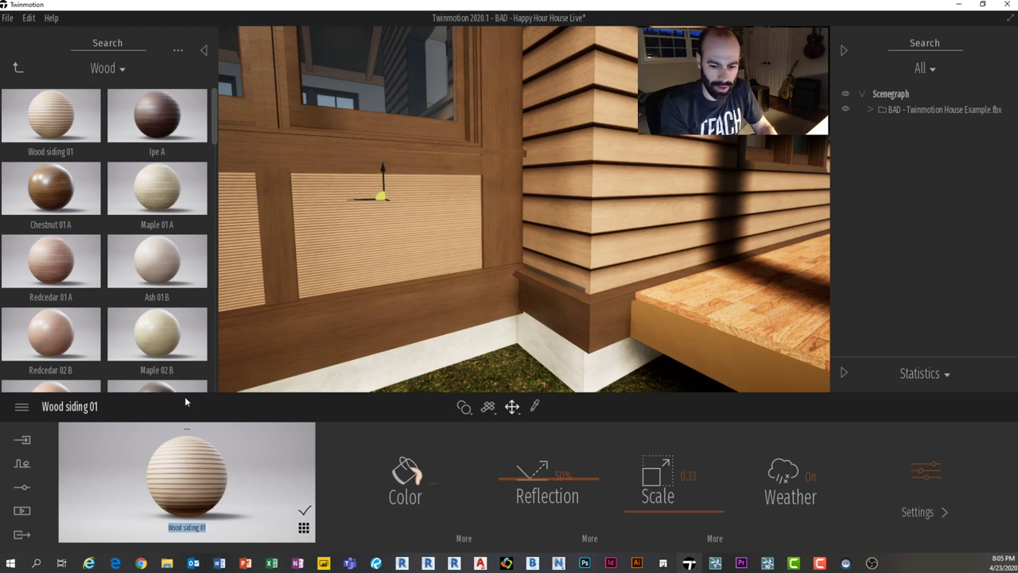
type("Dark Sidi")
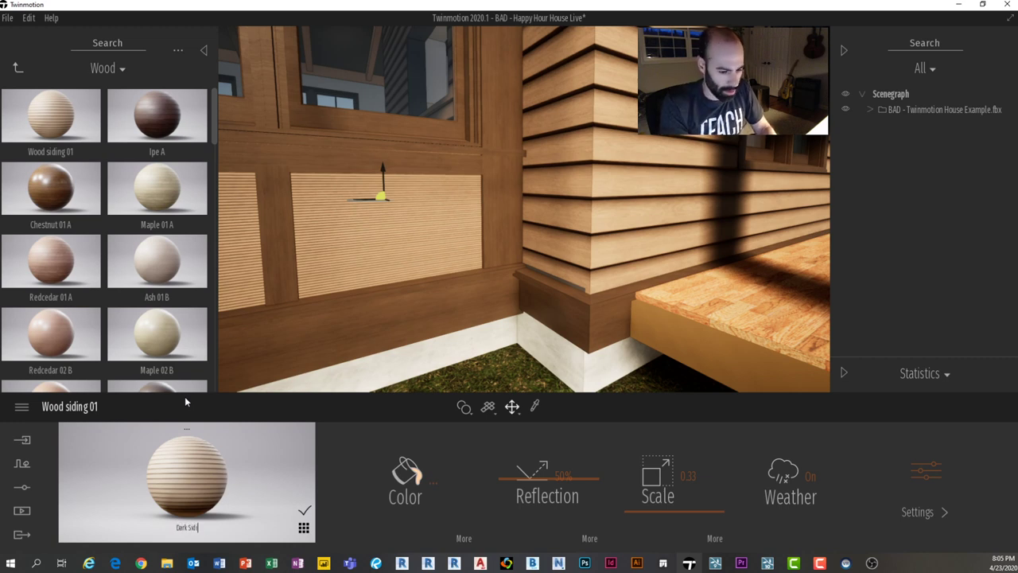
type("ng")
key("Return")
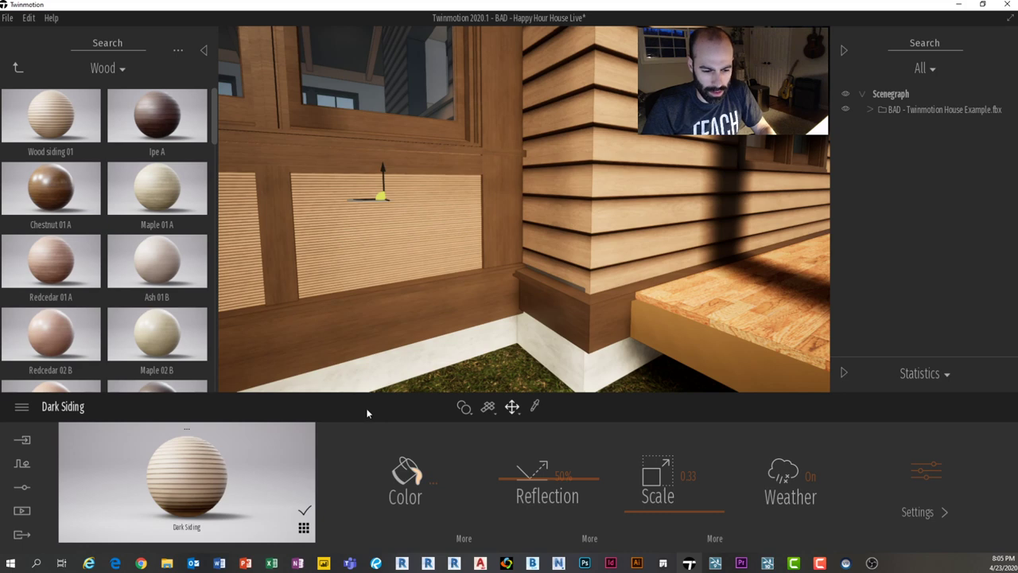
Step: Set the Dark Siding material's scale to 1.28 and try darkening its colour to 9B7F65
left_click_drag(656, 512, 650, 475)
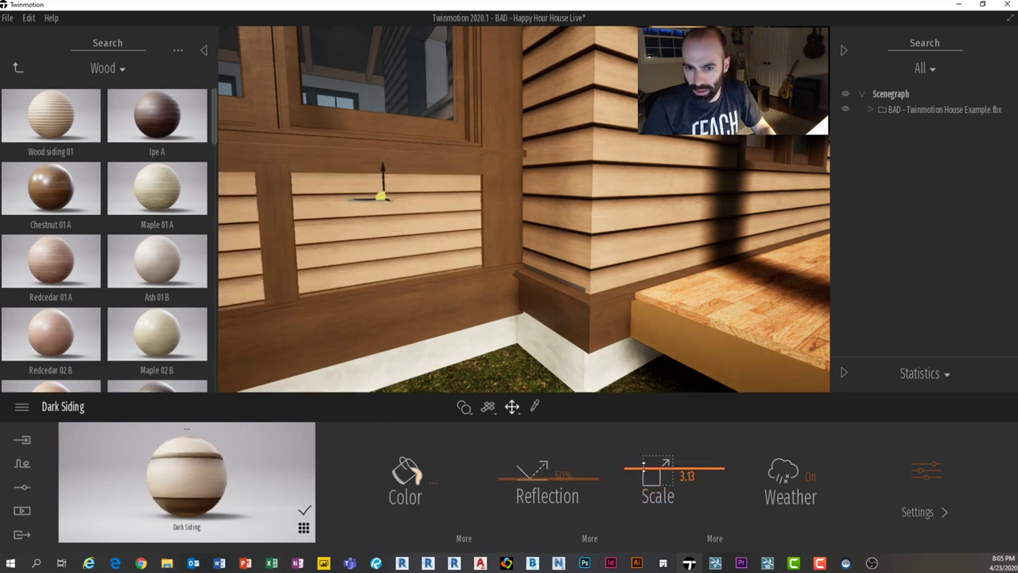
left_click(383, 497)
left_click_drag(500, 235, 499, 269)
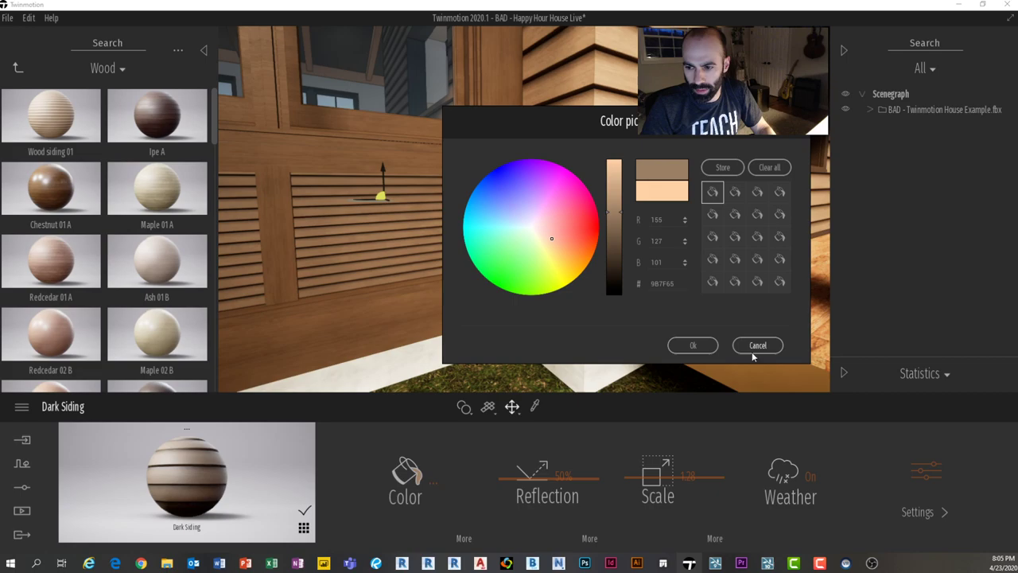
left_click(754, 347)
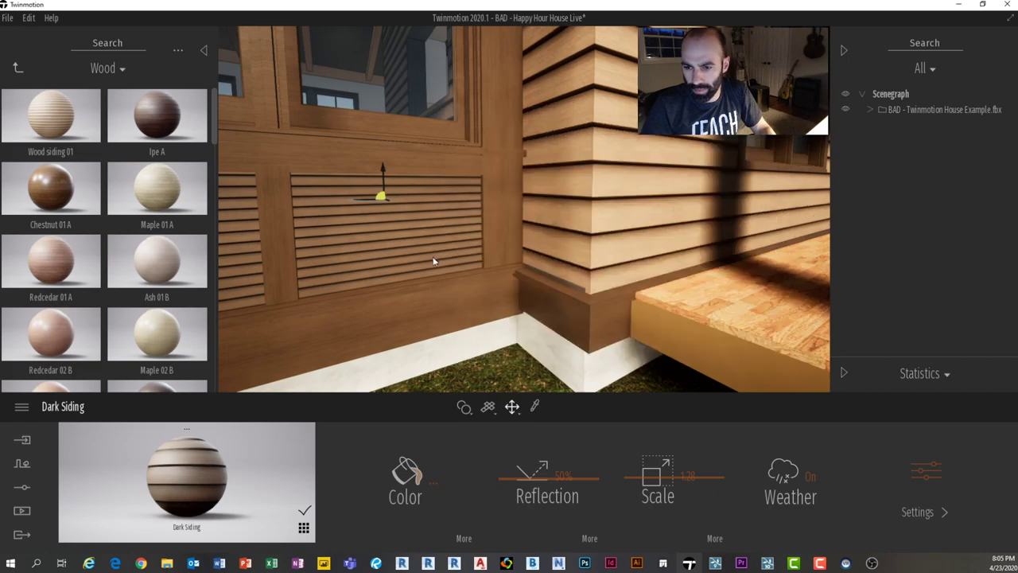
Step: Check the Dark Siding material on the porch columns, and undo the changes back through its application
key("s")
right_click_drag(434, 261, 466, 263)
key("w")
key("ctrl+z")
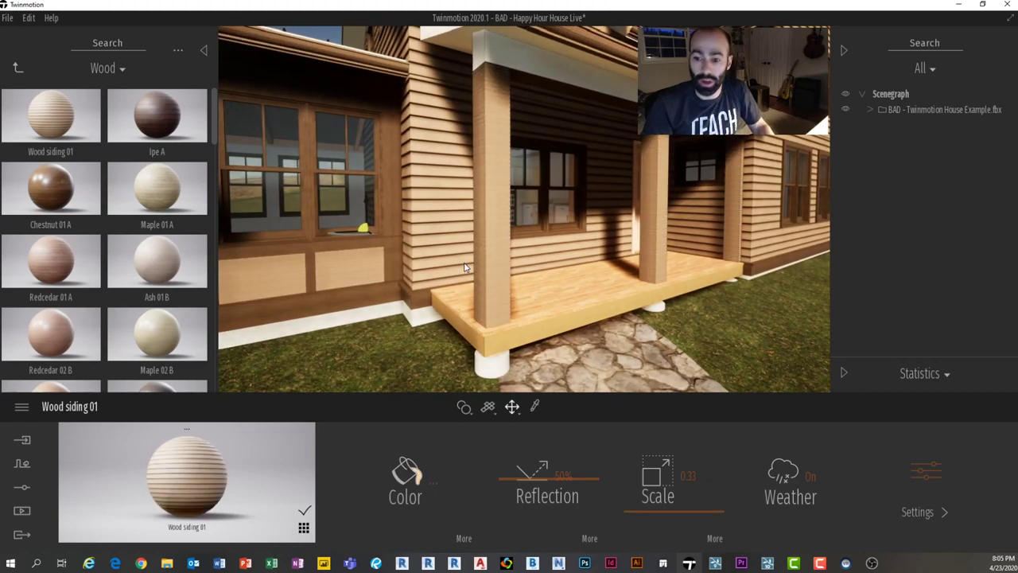
key("ctrl+z")
Step: Sample the front porch column and the cream panels below the windows to compare their materials
middle_click_drag(517, 256, 493, 253, "shift")
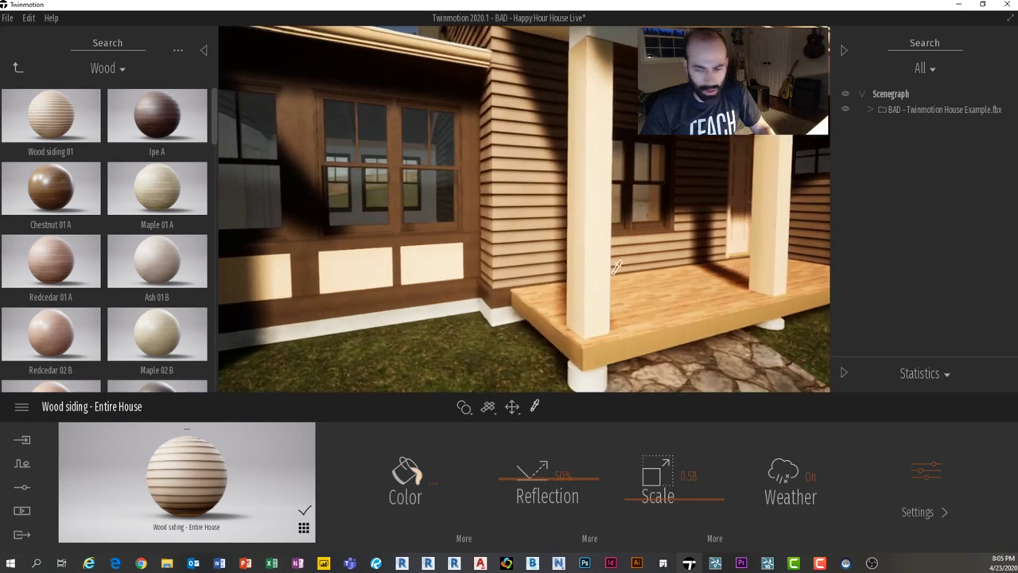
left_click(589, 264)
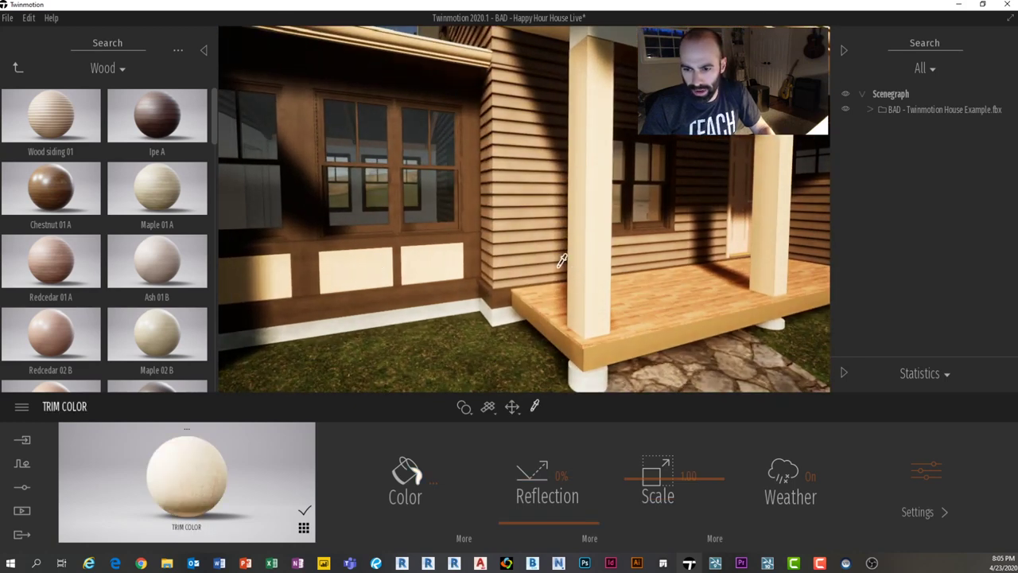
left_click(398, 261)
left_click(378, 265)
scroll(604, 259, "down", 3)
scroll(534, 172, "up", 3)
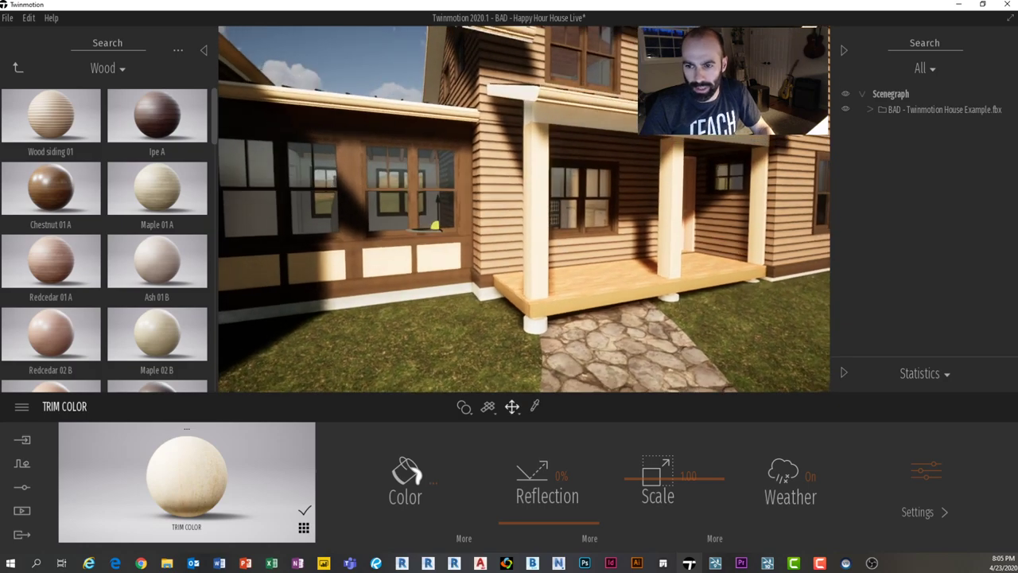
middle_click_drag(535, 172, 522, 258, "shift")
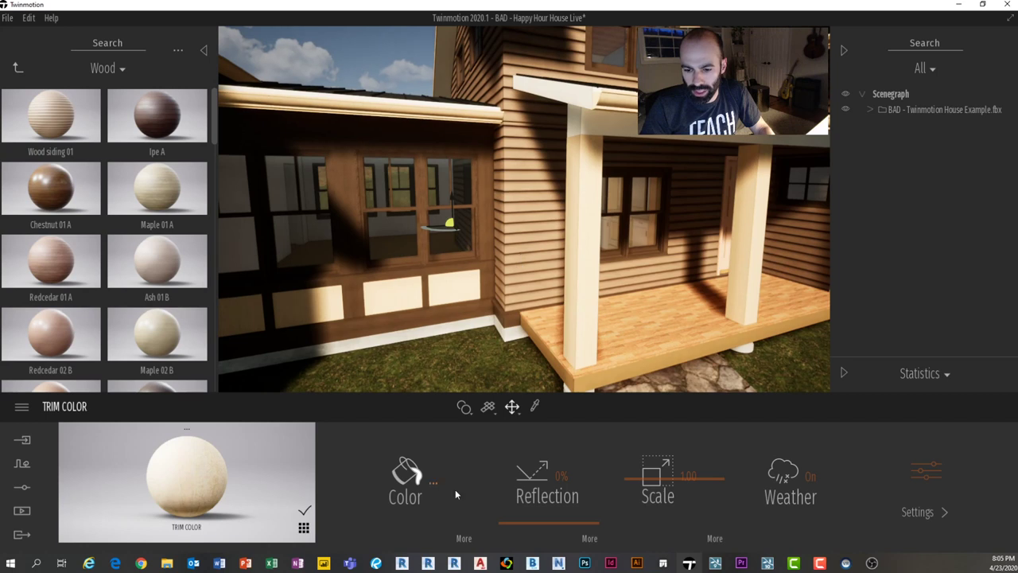
Step: Switch to the Revit model and go to the front porch columns in the 3D view
mouse_move(455, 563)
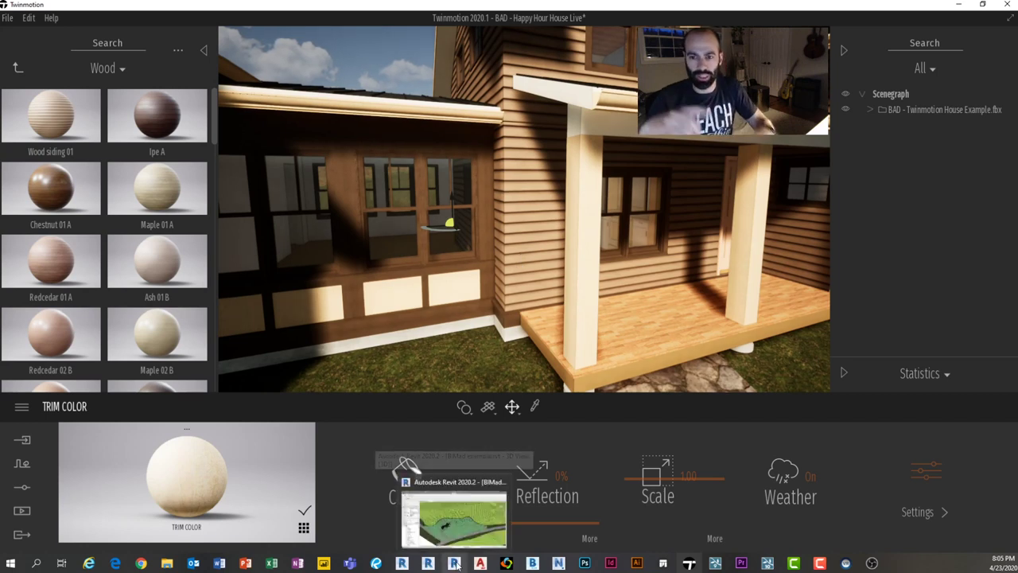
left_click(455, 563)
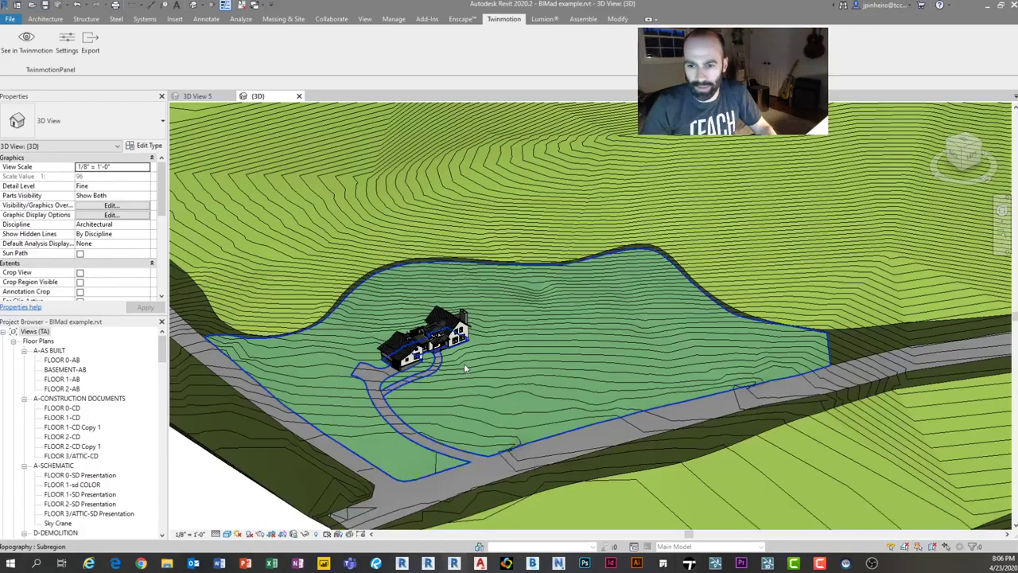
scroll(477, 358, "down", 2)
scroll(521, 358, "up", 6)
scroll(522, 360, "up", 3)
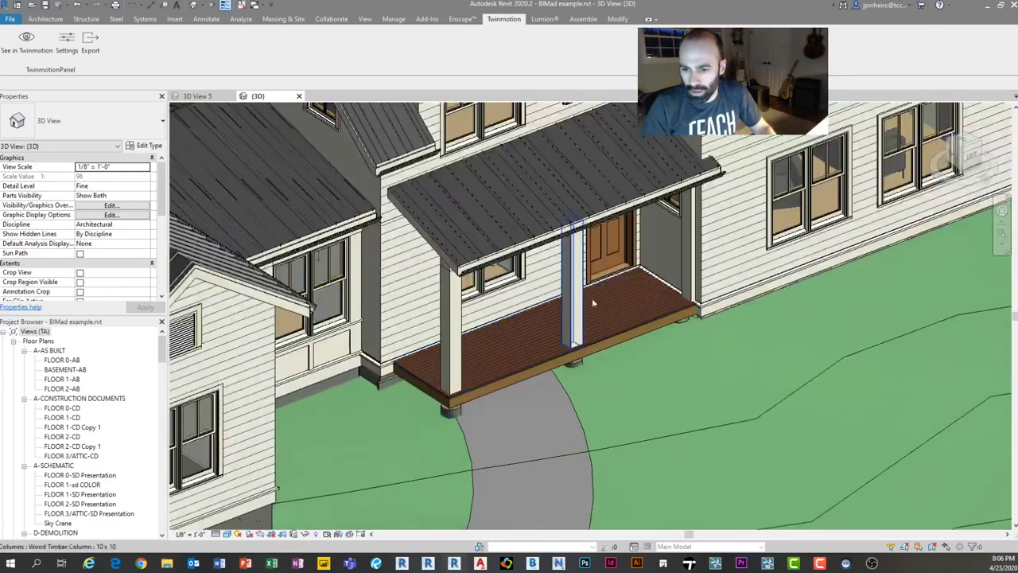
left_click(690, 270)
left_click(572, 298, "ctrl")
left_click(454, 349, "ctrl")
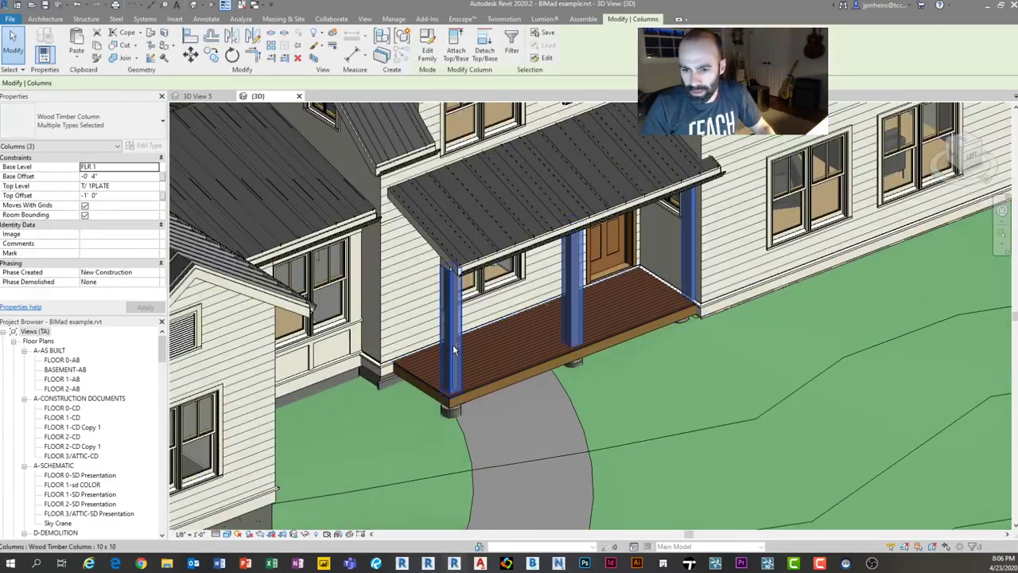
middle_click_drag(459, 352, 372, 297, "shift")
middle_click_drag(534, 306, 414, 271, "shift")
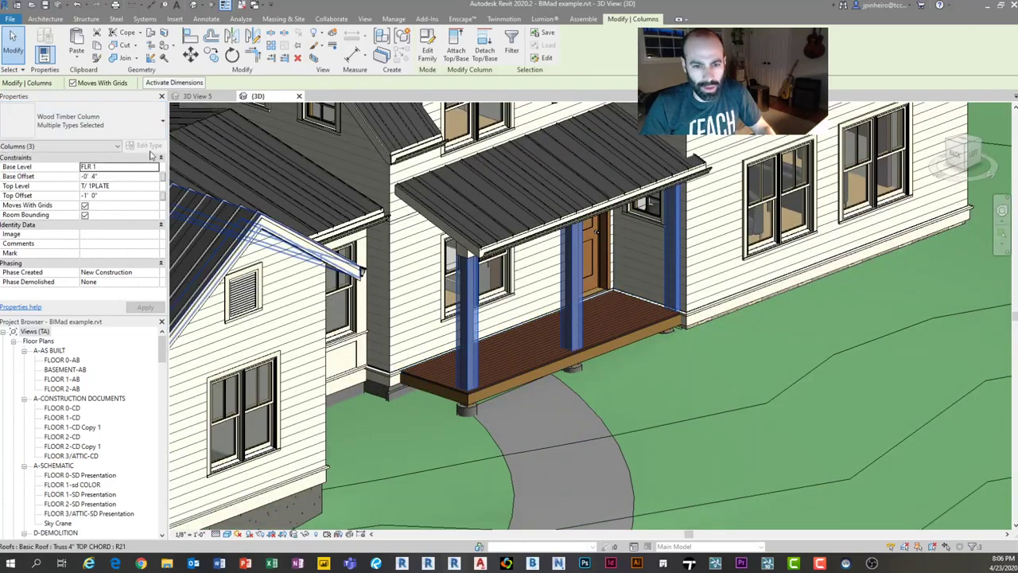
left_click(669, 278)
key("Escape")
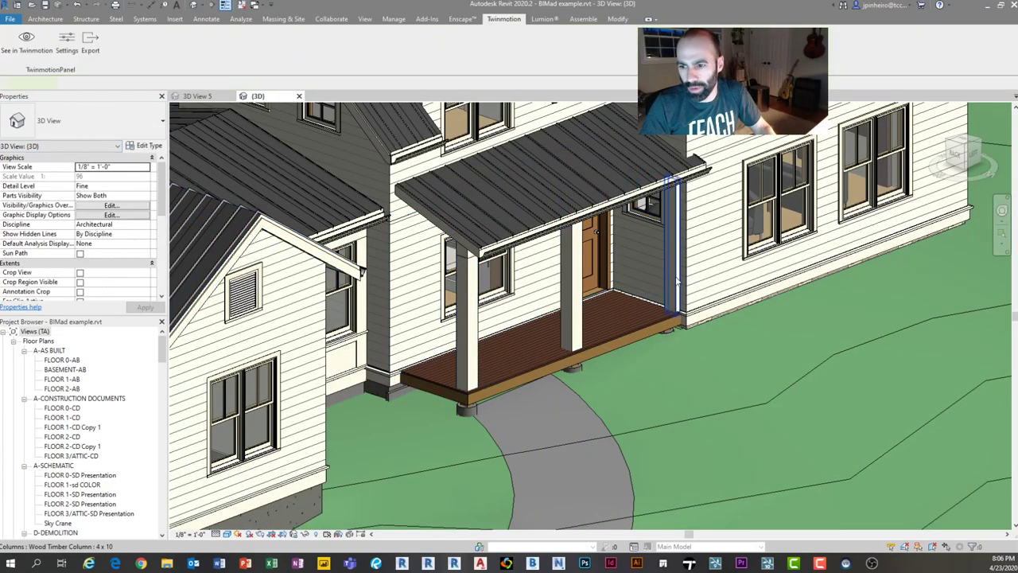
left_click(671, 271)
left_click(469, 324, "ctrl")
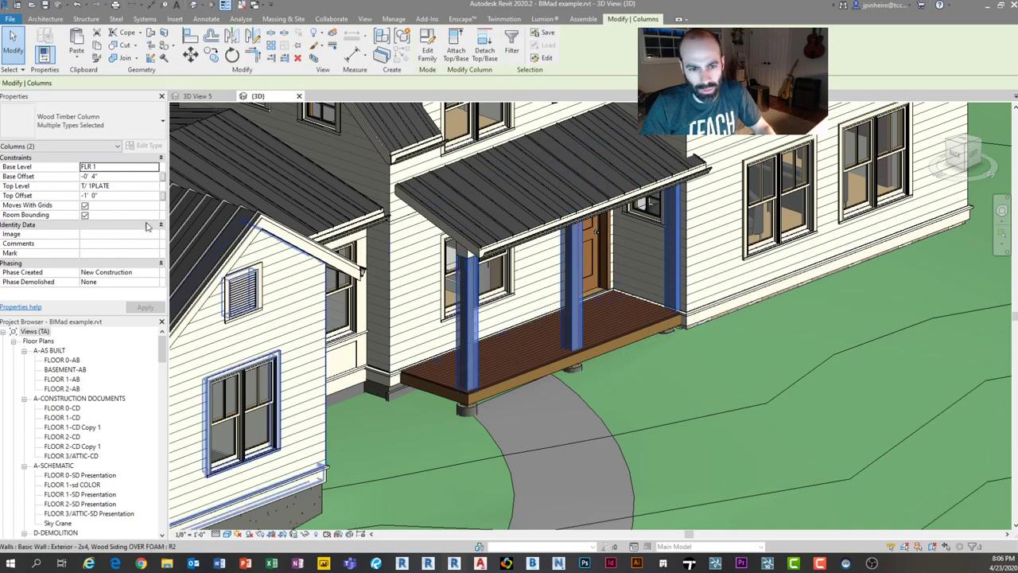
key("Escape")
Step: Inspect the type properties of the two 10 x 10 porch columns and their TRIM COLOR material in the Material Browser
left_click(568, 291)
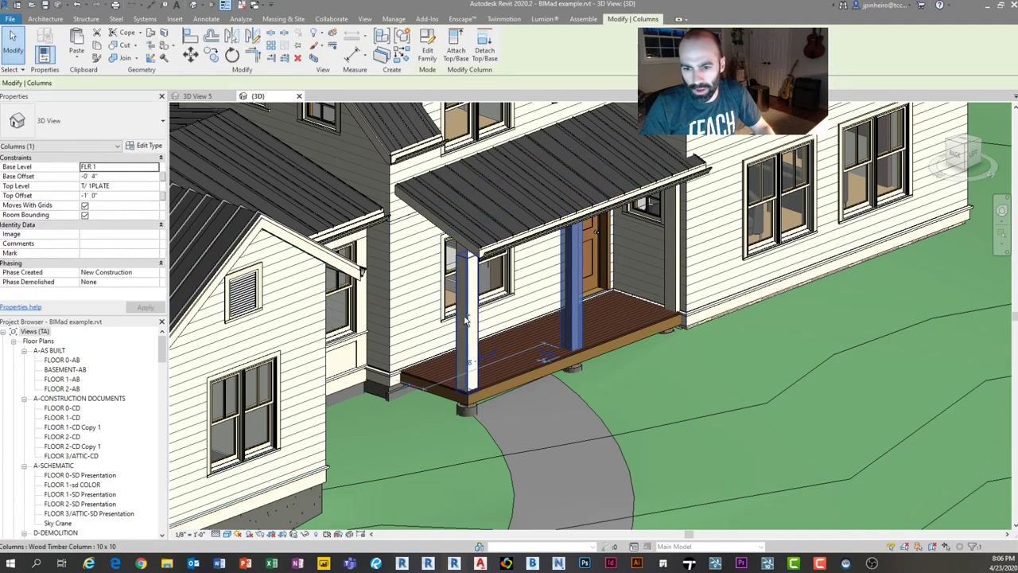
left_click(468, 319, "ctrl")
left_click(147, 146)
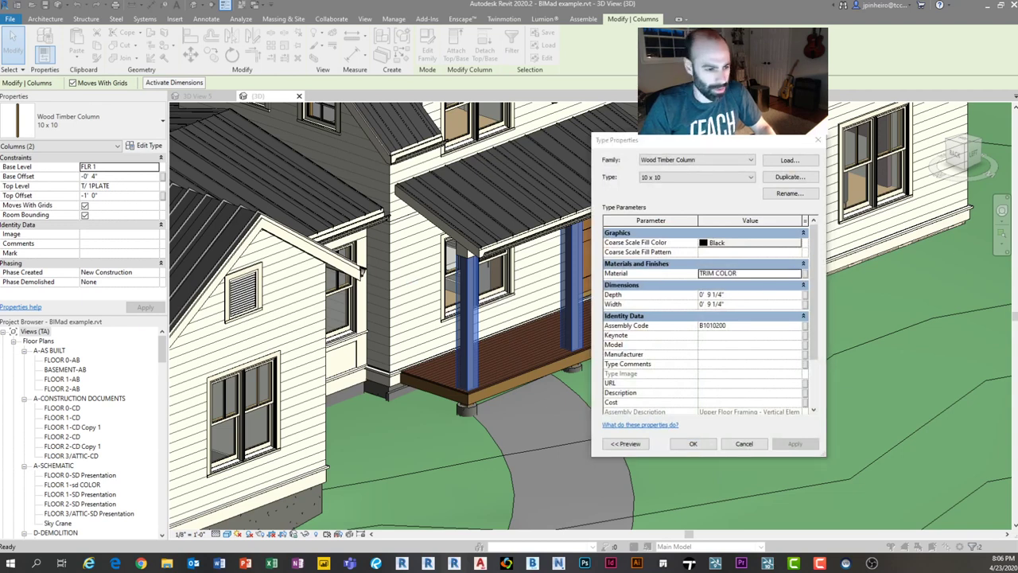
left_click_drag(0, 36, 464, 80)
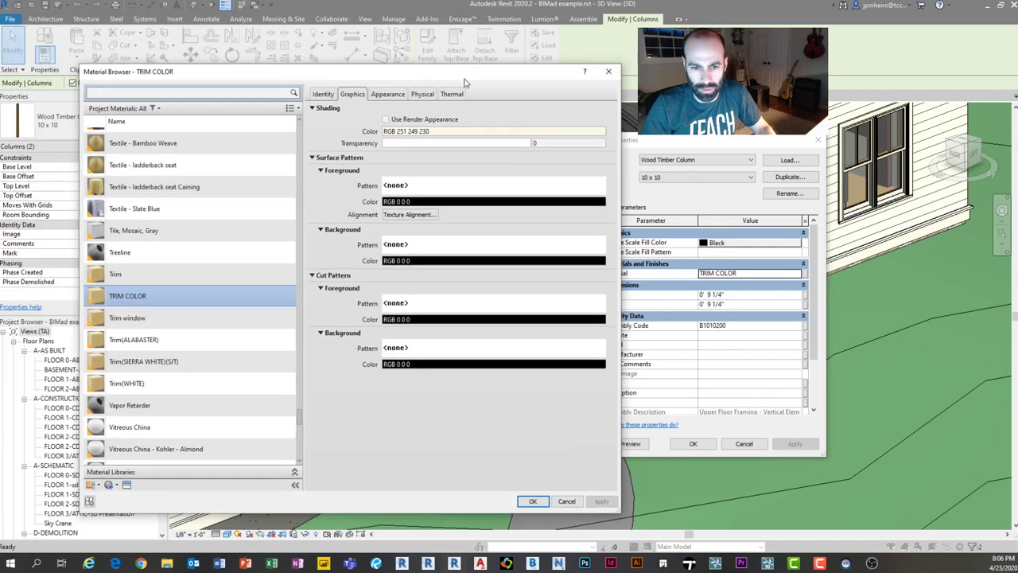
left_click(535, 501)
left_click(744, 444)
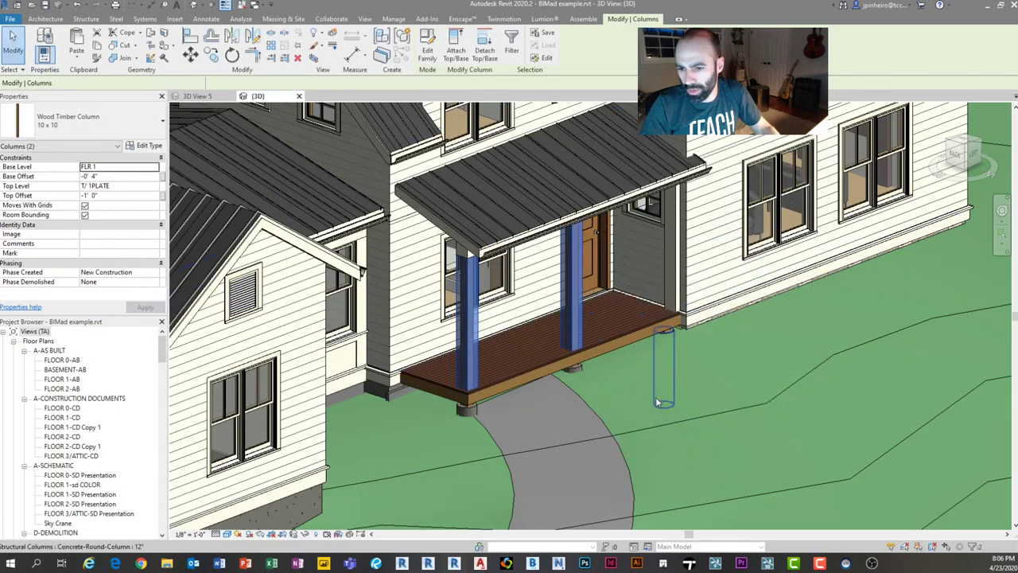
key("Escape")
Step: Isolate the exterior wall with the panels below the windows, beside the front porch, in the 3D view
scroll(390, 330, "up", 5)
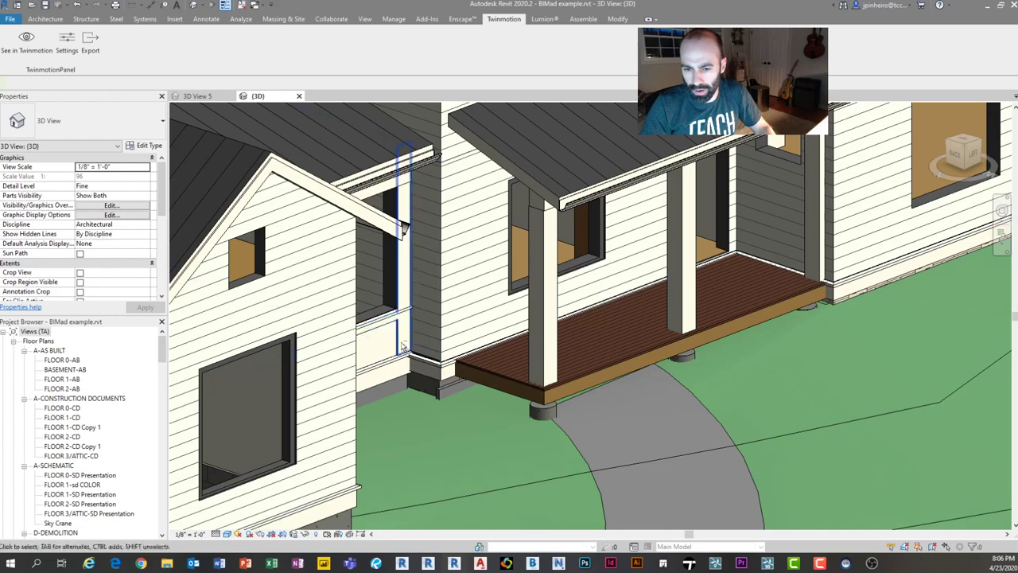
scroll(397, 342, "up", 3)
scroll(365, 328, "up", 4)
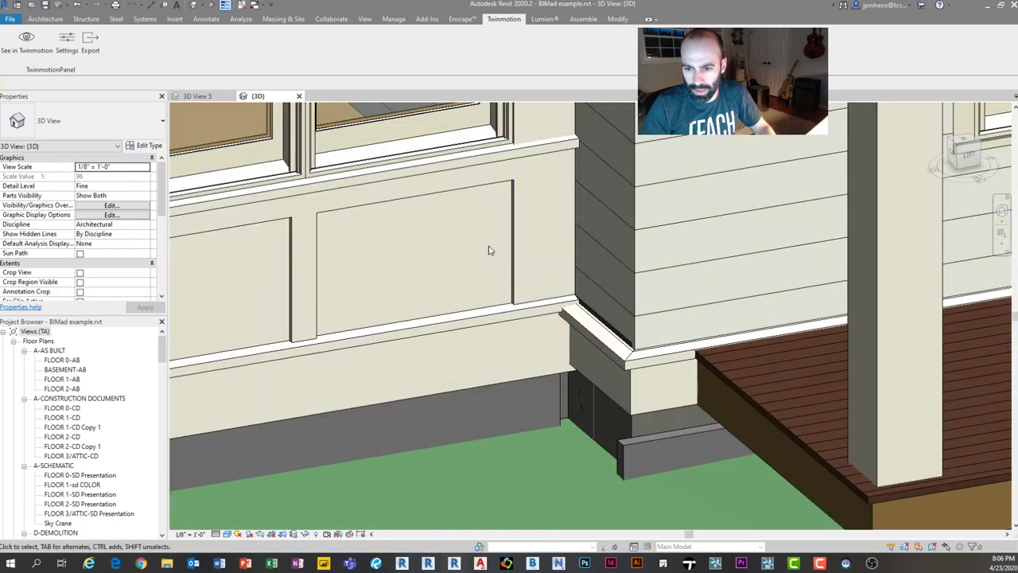
left_click(430, 318)
scroll(486, 352, "down", 4)
scroll(267, 443, "up", 4)
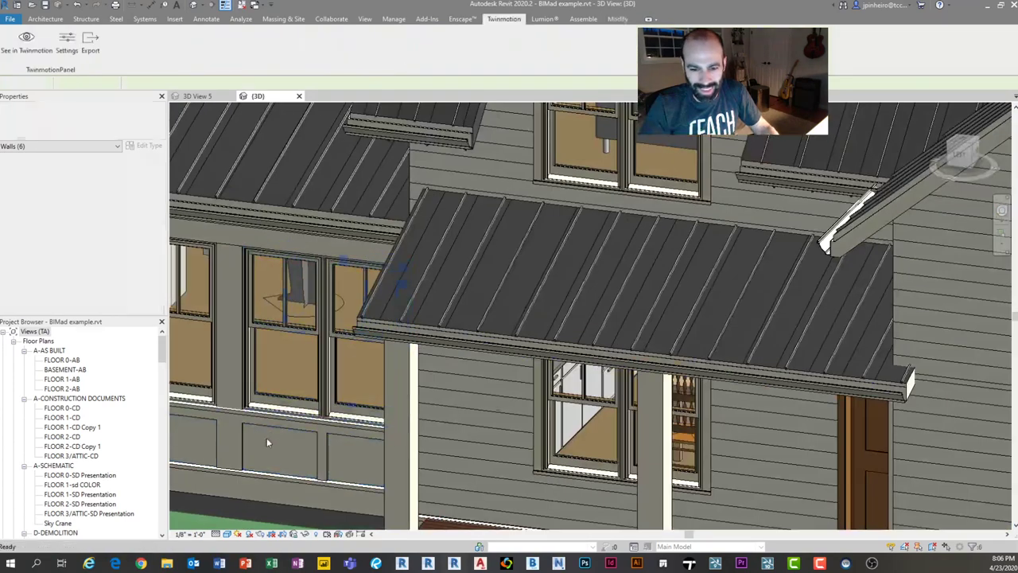
middle_click_drag(267, 443, 500, 320)
scroll(490, 334, "up", 2)
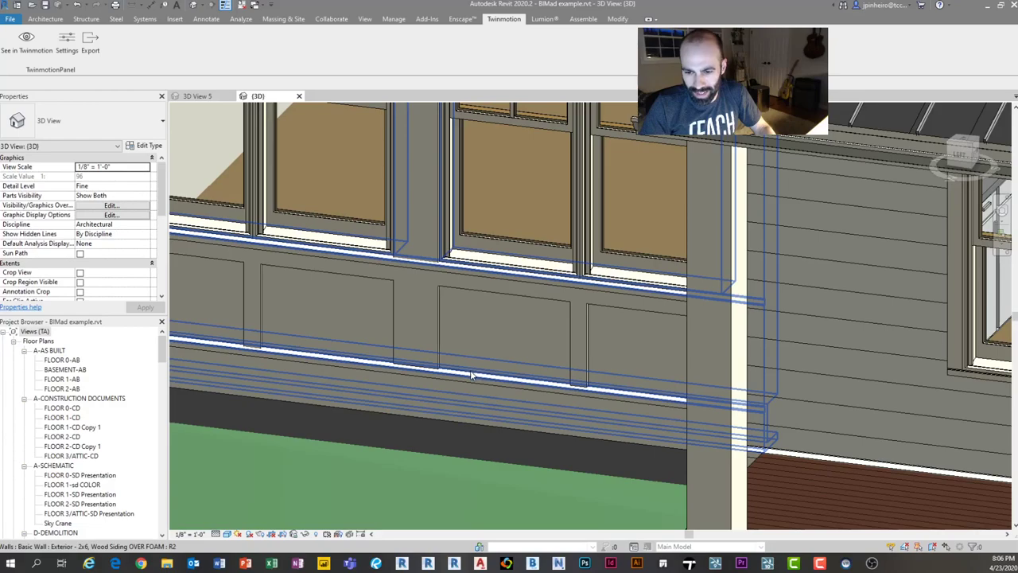
left_click(471, 375)
scroll(487, 411, "down", 2)
middle_click_drag(487, 411, 517, 367, "shift")
key("i")
scroll(509, 365, "down", 3)
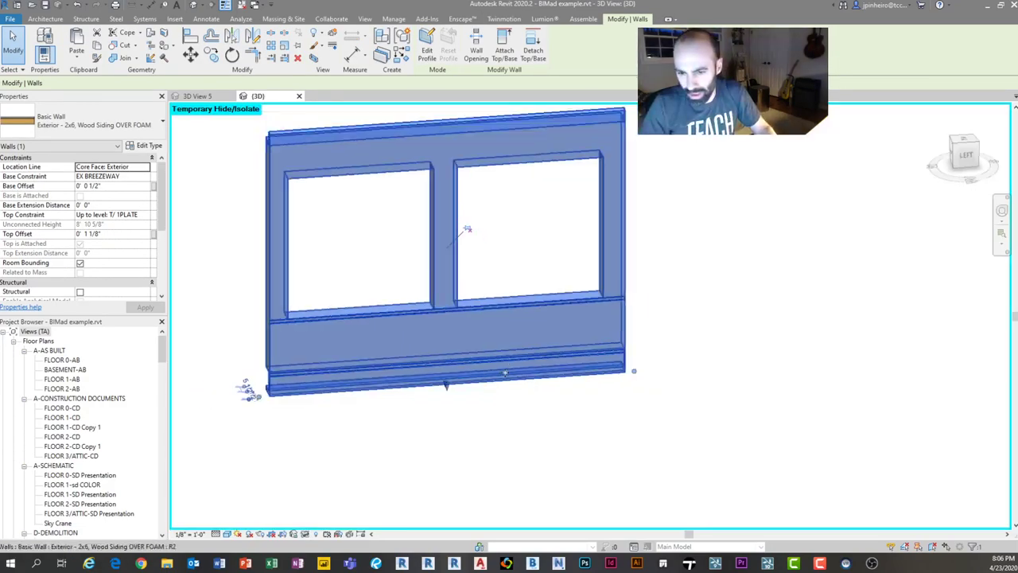
Step: Examine the isolated wall's window openings, lower panel and base profile from its lower end corner
left_click(431, 416)
middle_click_drag(432, 416, 543, 400, "shift")
scroll(464, 389, "up", 3)
middle_click_drag(463, 391, 178, 194, "shift")
left_click(550, 345)
scroll(549, 346, "down", 2)
middle_click_drag(418, 343, 445, 411, "shift")
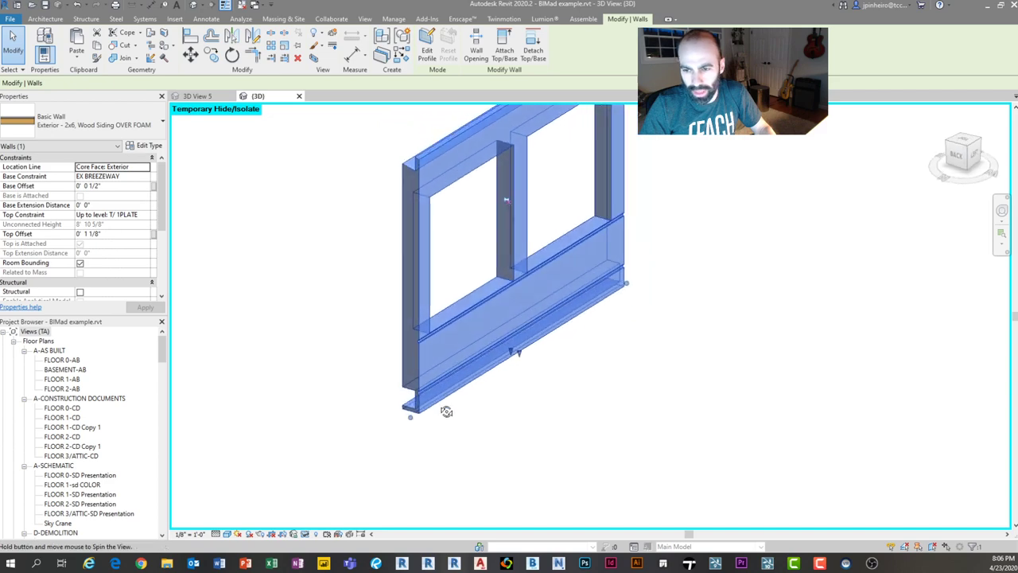
middle_click_drag(538, 310, 368, 397)
scroll(368, 396, "down", 1)
scroll(411, 316, "up", 1)
scroll(411, 316, "up", 1)
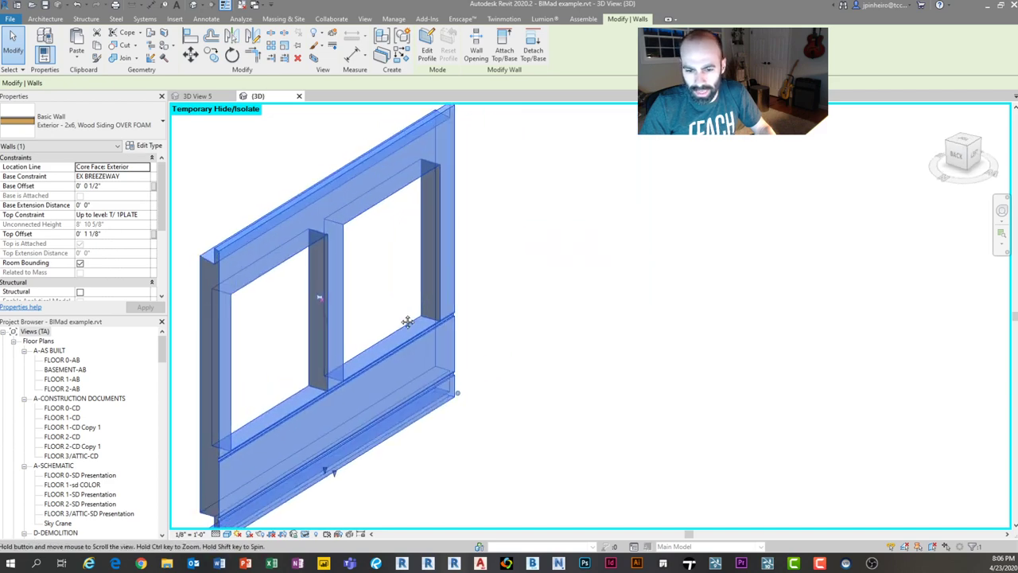
middle_click_drag(407, 320, 433, 306)
key("Escape")
Step: Inspect the layer assembly of the isolated wall's type, using the preview in floor plan and section
left_click(264, 501)
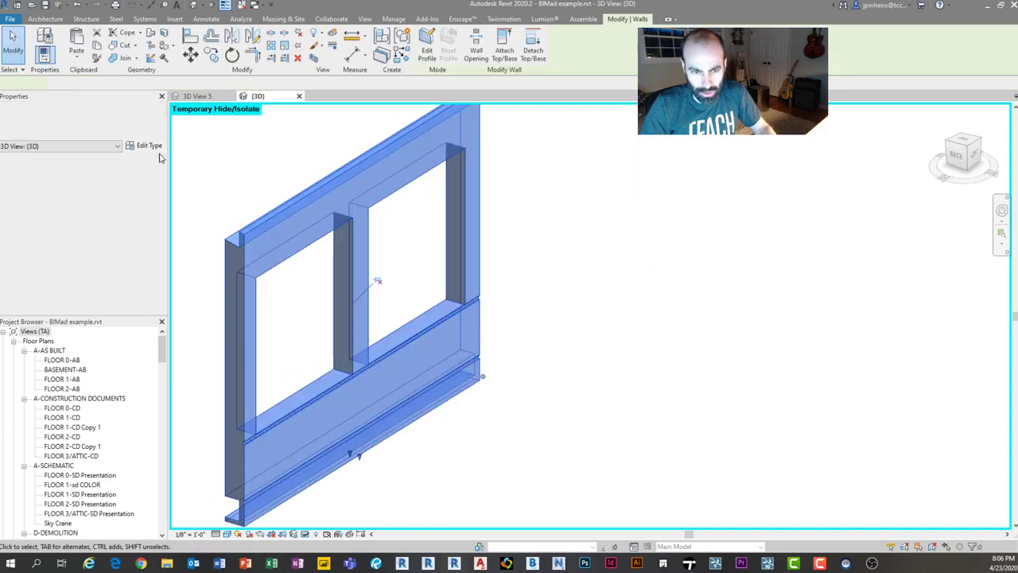
left_click(144, 146)
left_click(747, 243)
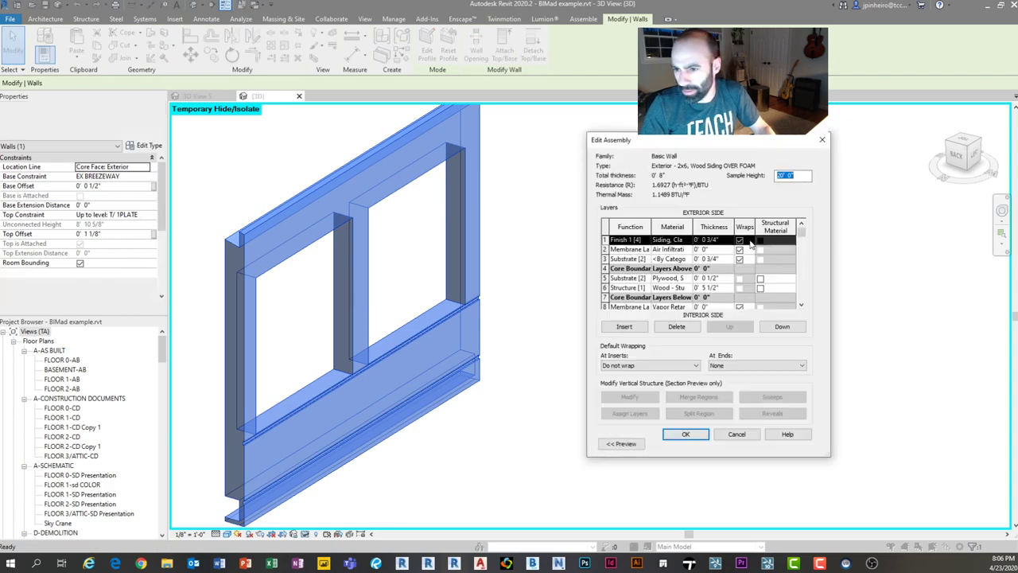
left_click_drag(827, 454, 902, 481)
left_click(622, 470)
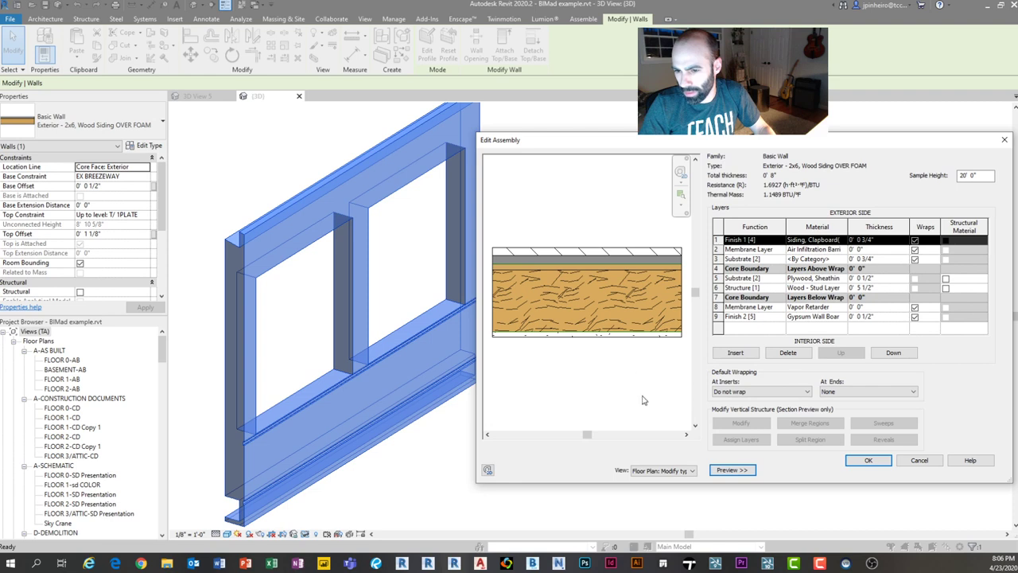
left_click(657, 487)
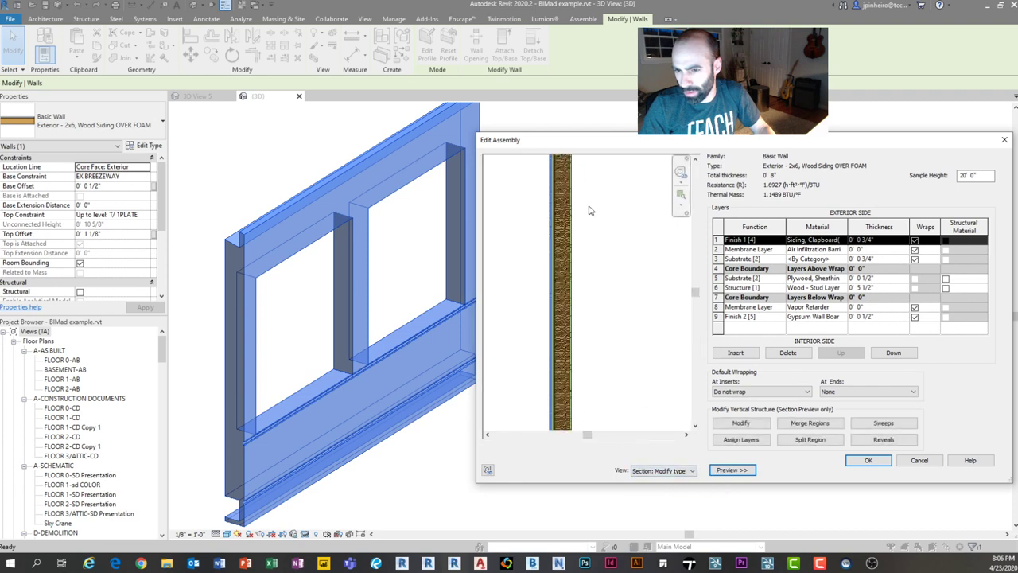
scroll(576, 312, "up", 4)
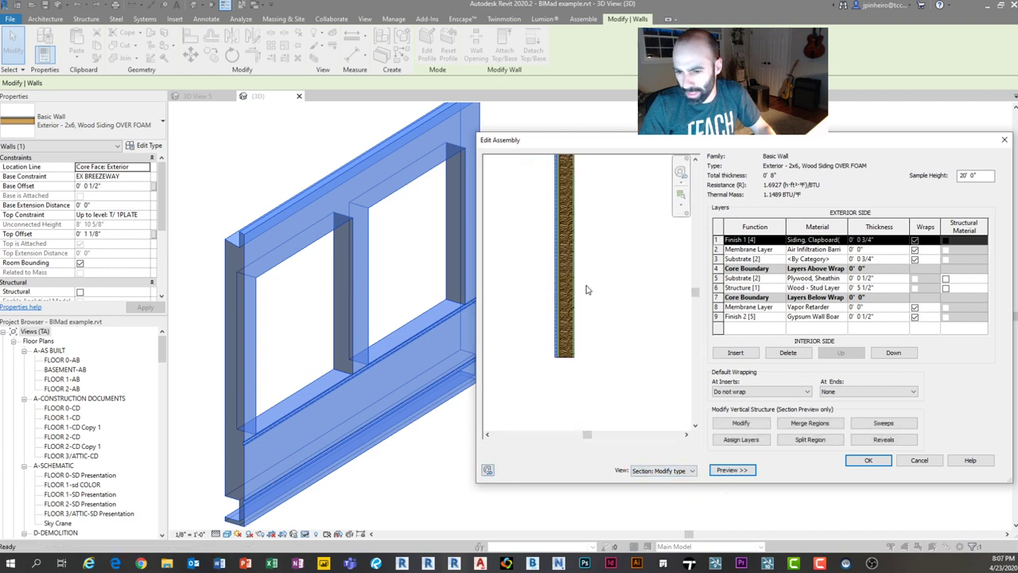
left_click(908, 463)
left_click(889, 459)
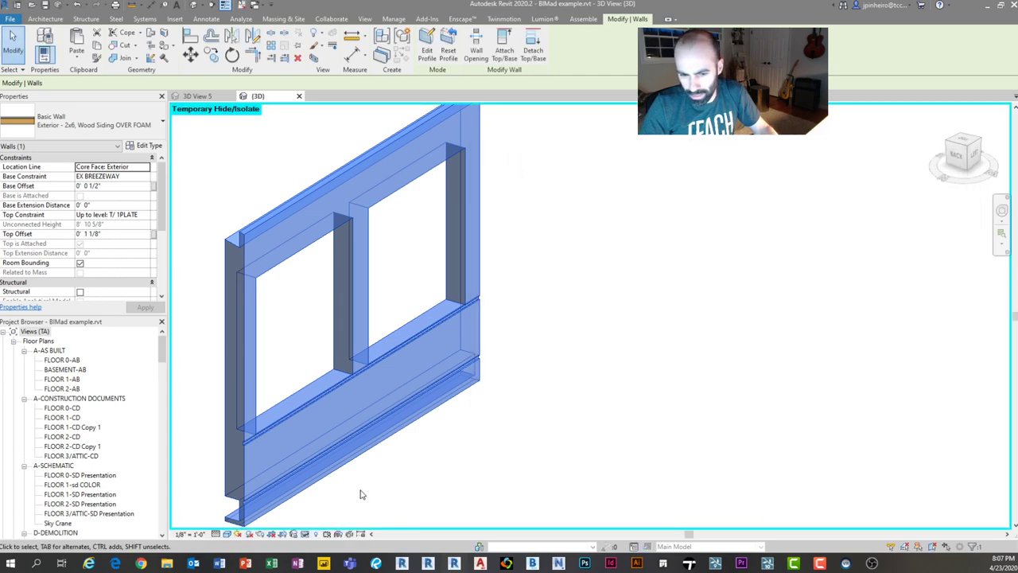
Step: Examine the horizontal bands below the isolated wall's window openings and the exterior face around them
left_click(361, 493)
scroll(279, 486, "up", 1)
middle_click_drag(275, 490, 391, 420)
left_click(334, 419)
scroll(357, 364, "up", 2)
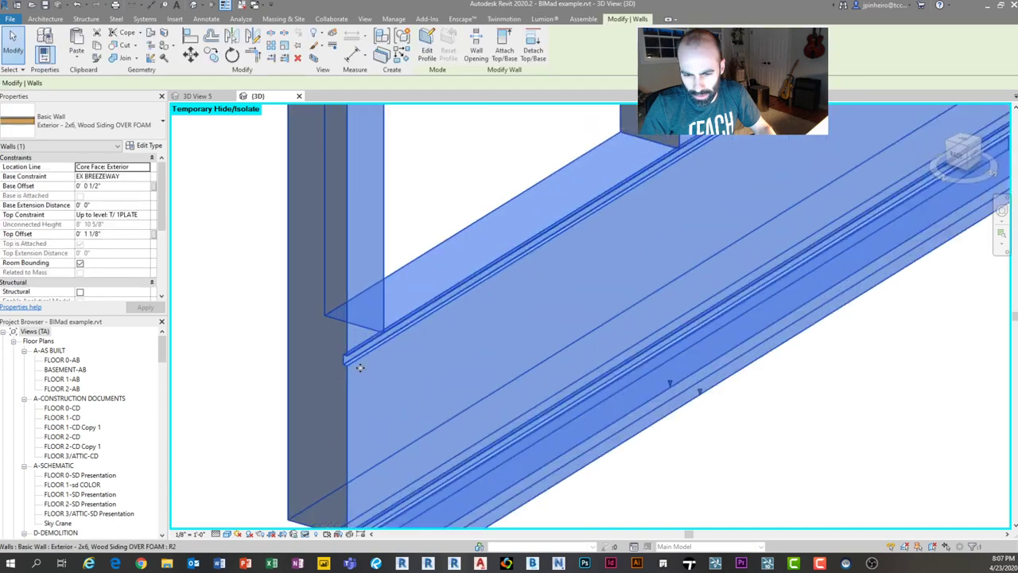
scroll(385, 365, "up", 2)
scroll(386, 365, "down", 6)
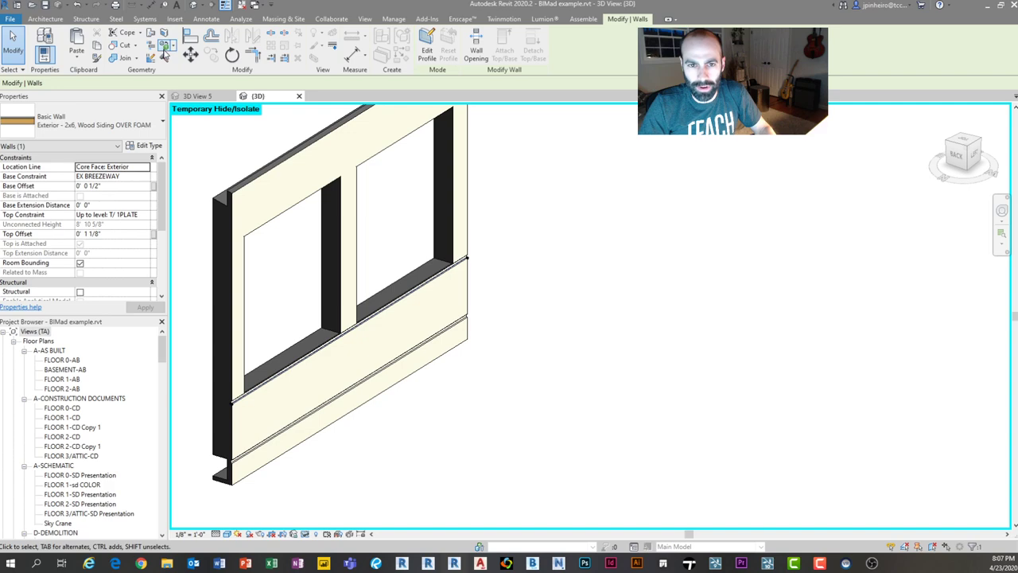
middle_click_drag(272, 166, 274, 175)
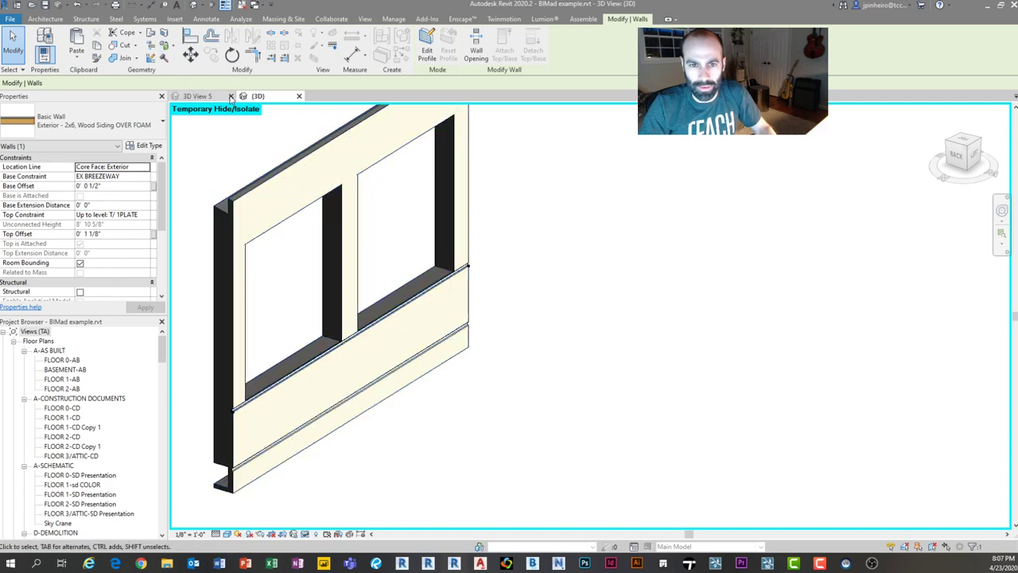
middle_click_drag(347, 227, 390, 222)
scroll(395, 239, "up", 1)
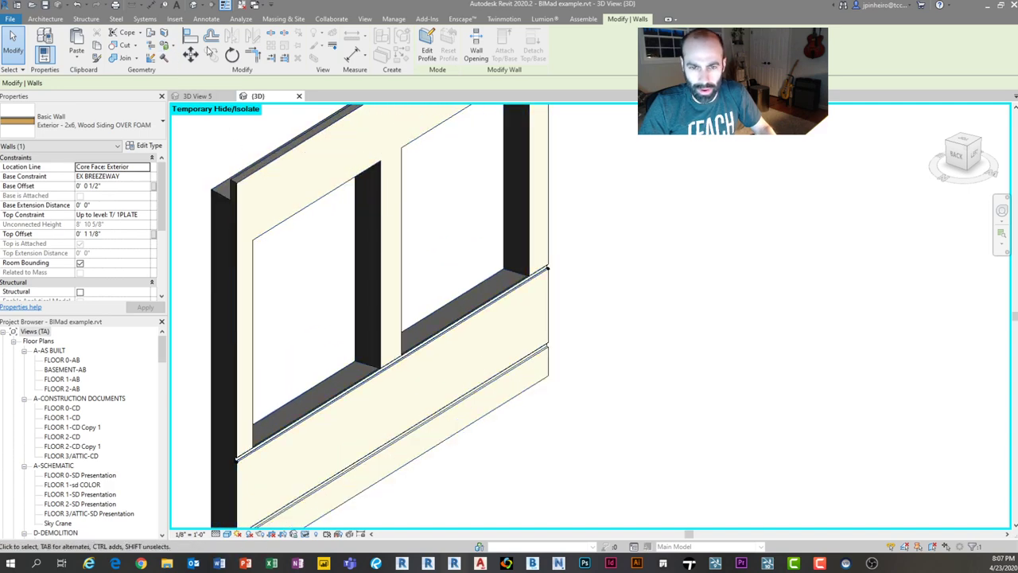
scroll(334, 166, "down", 2)
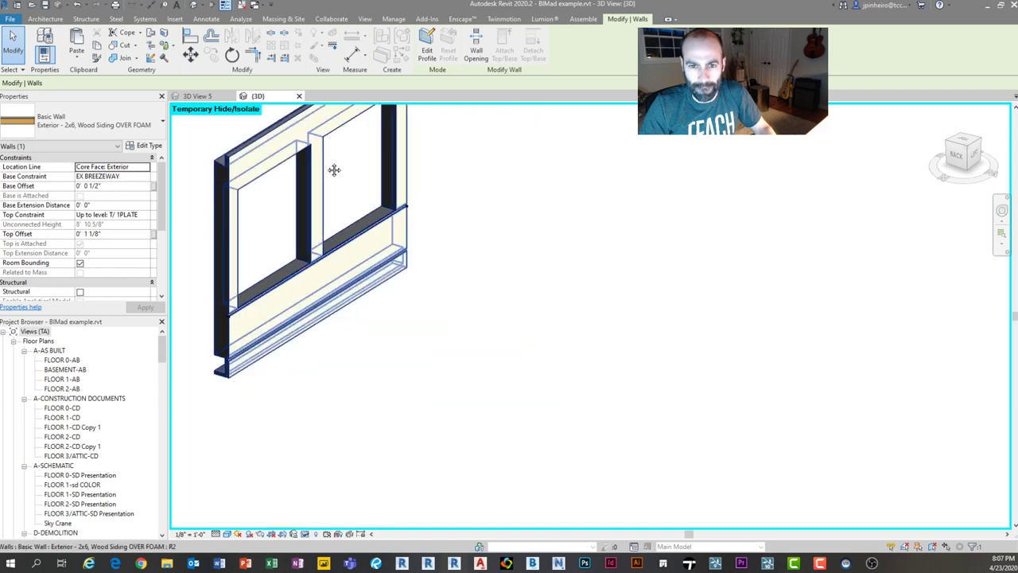
scroll(340, 215, "up", 3)
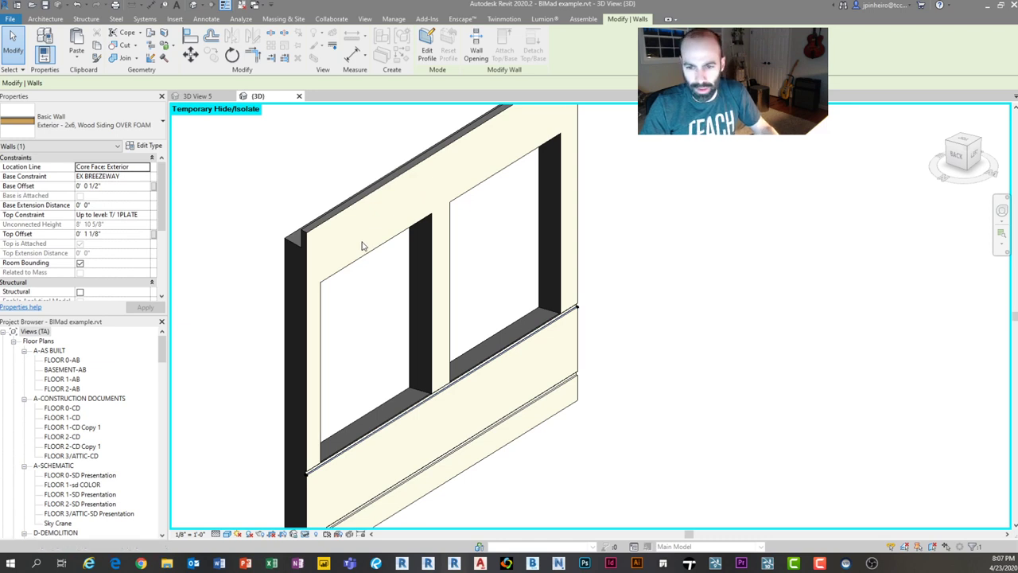
middle_click_drag(287, 171, 237, 166)
scroll(210, 142, "down", 1)
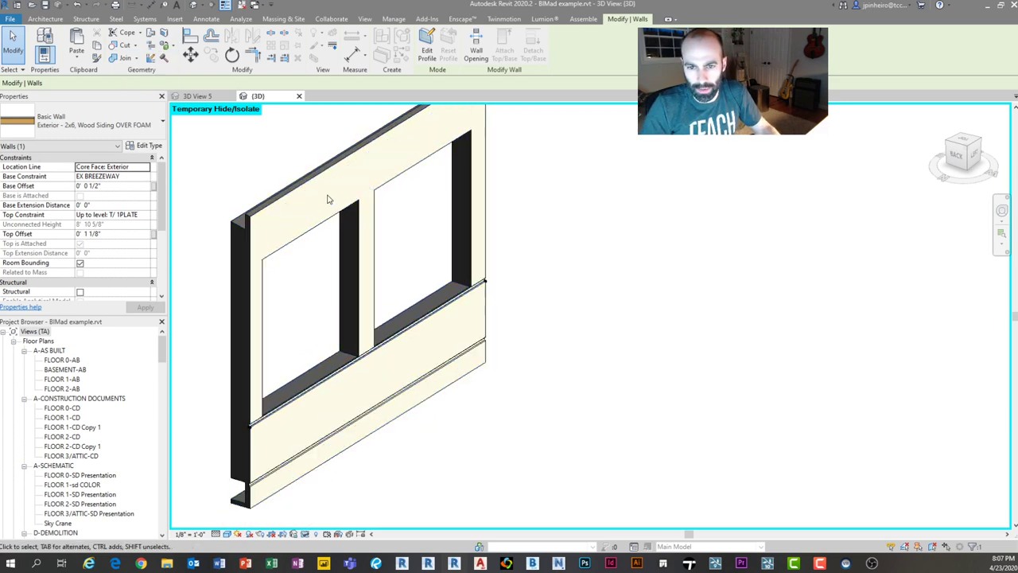
scroll(328, 199, "up", 1)
Step: Switch to Twinmotion and sample the white trim along the dormer's roof edge
left_click(682, 557)
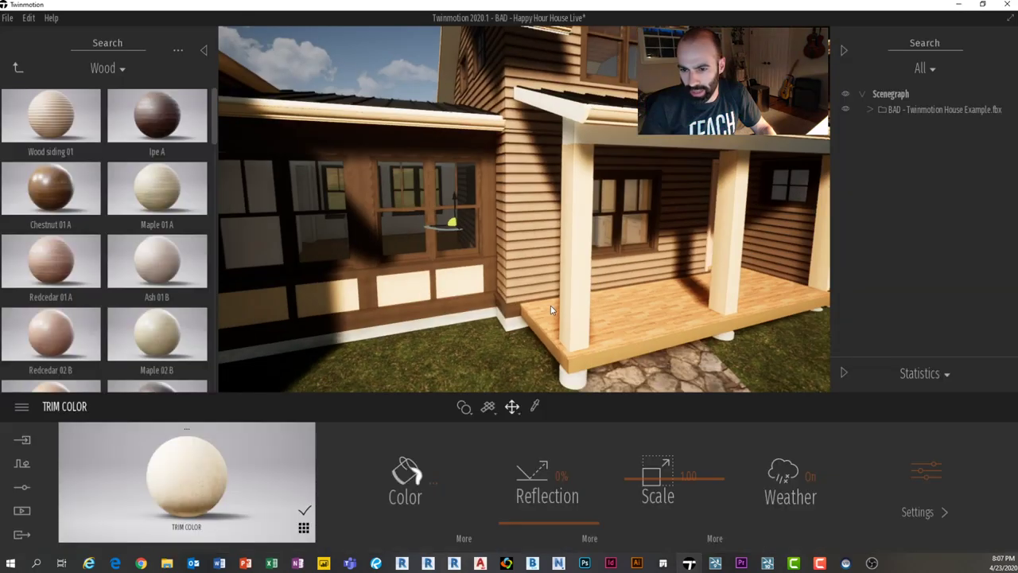
scroll(540, 307, "up", 4)
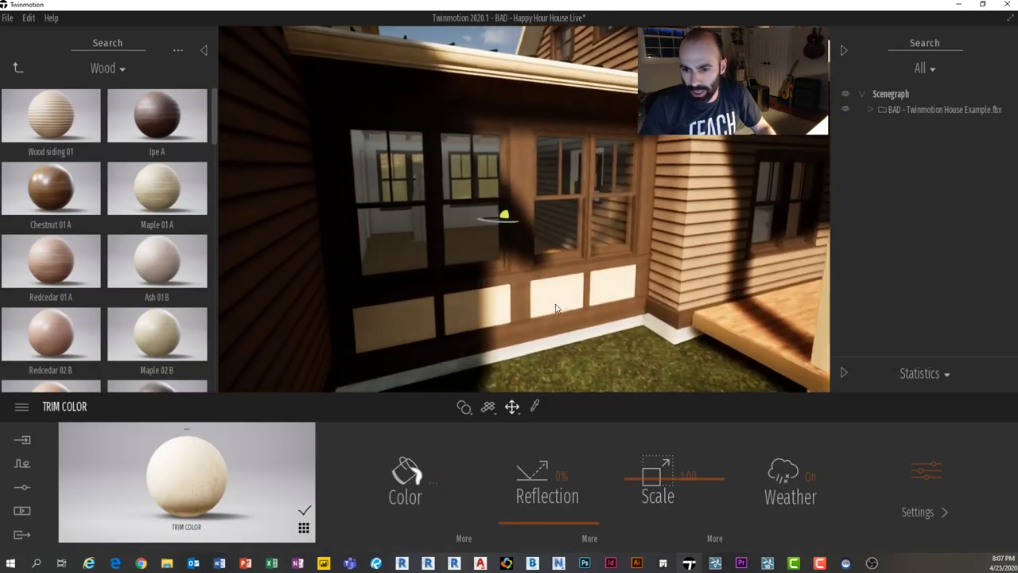
middle_click_drag(557, 303, 491, 295)
scroll(491, 295, "down", 4)
middle_click_drag(508, 215, 539, 264)
key("t")
scroll(504, 233, "up", 5)
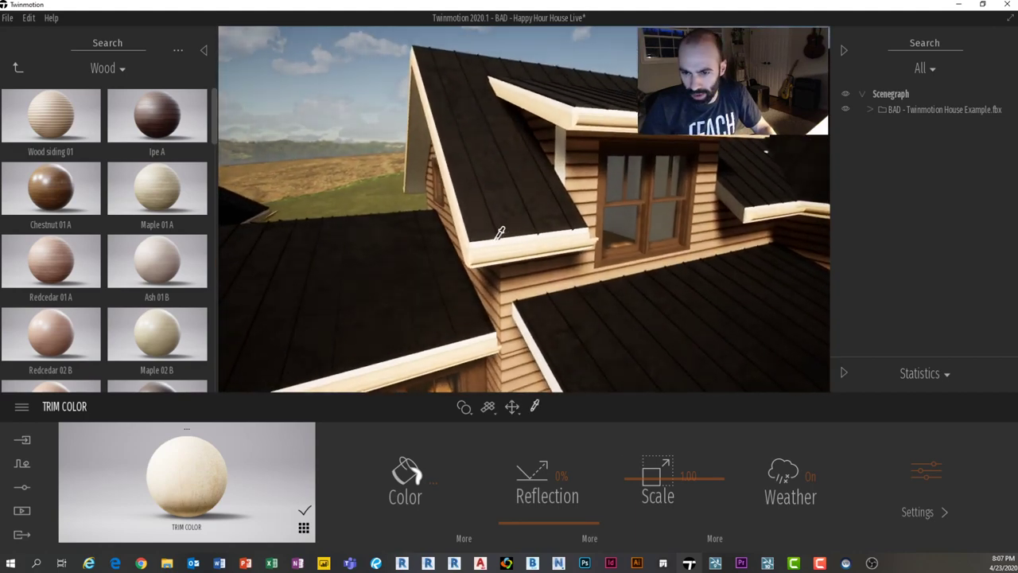
scroll(408, 275, "down", 8)
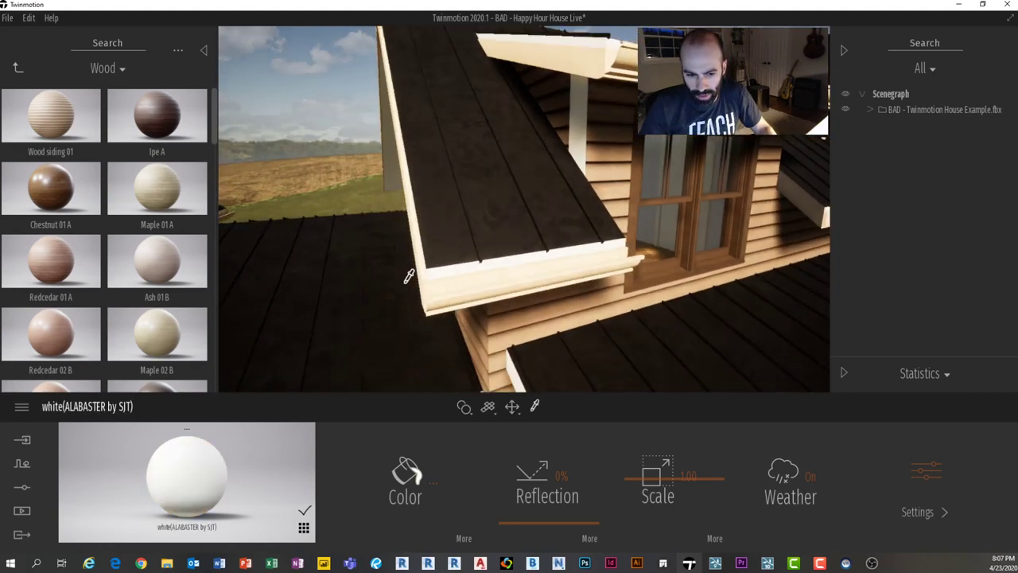
Step: Sample the brown trim around the window below the gable vent to load its Olive 02 G material
middle_click_drag(411, 268, 498, 229)
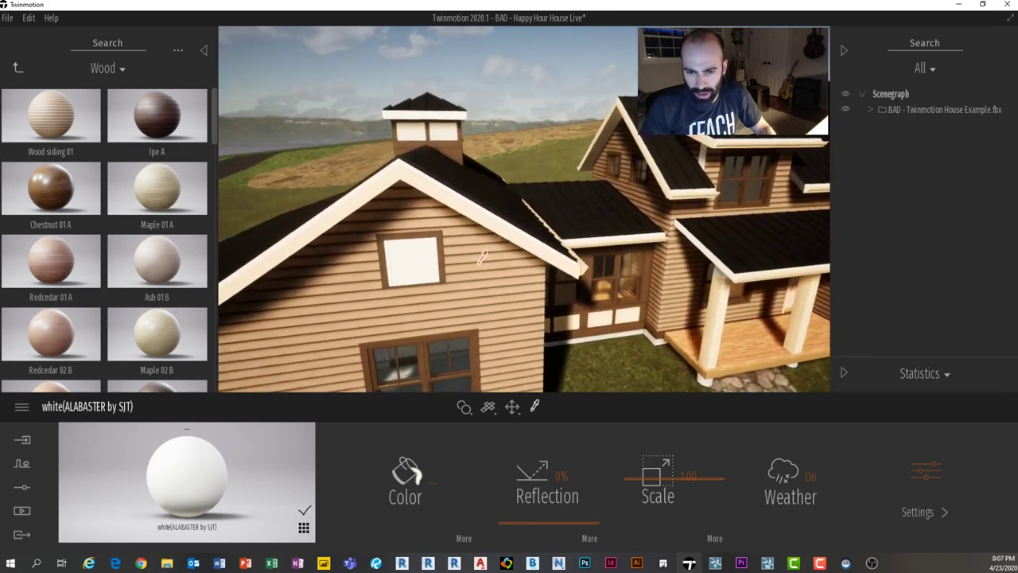
middle_click_drag(430, 256, 504, 250, "shift")
scroll(482, 259, "up", 5)
scroll(503, 250, "down", 2)
scroll(504, 250, "down", 2)
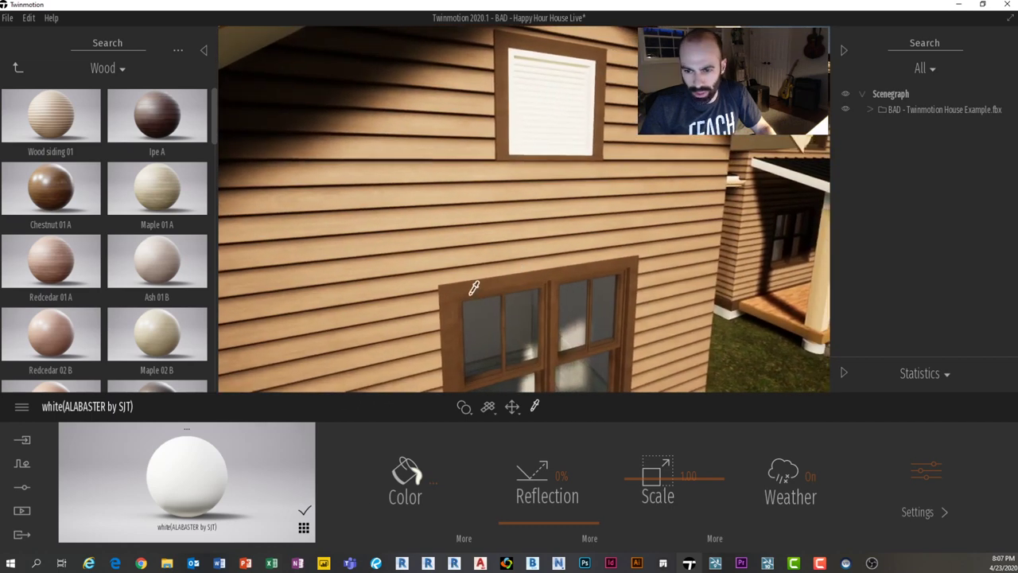
left_click(473, 288)
Step: Duplicate the Olive 02 G material and rename the copy Olive Darker
key("Right")
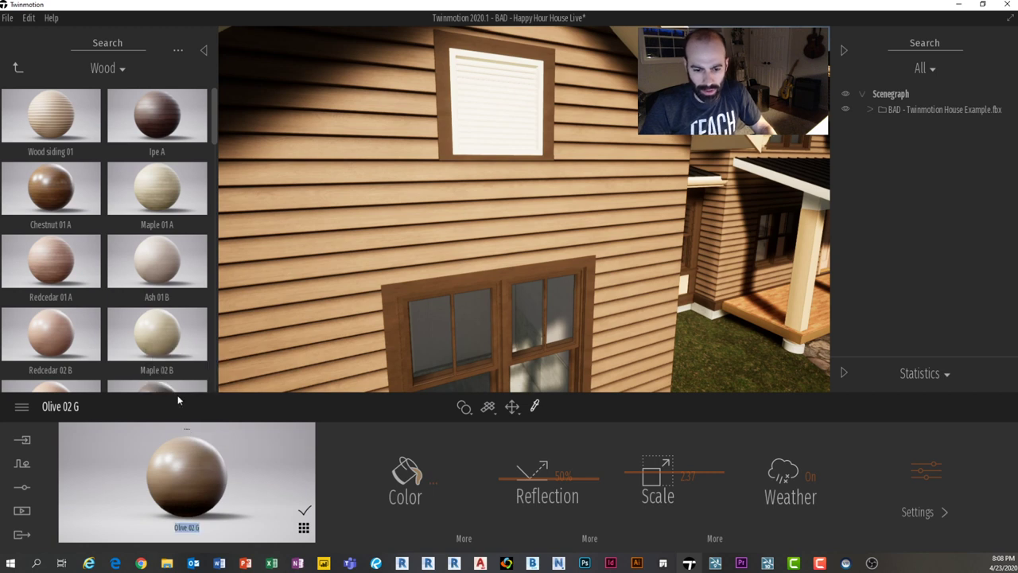
left_click(186, 430)
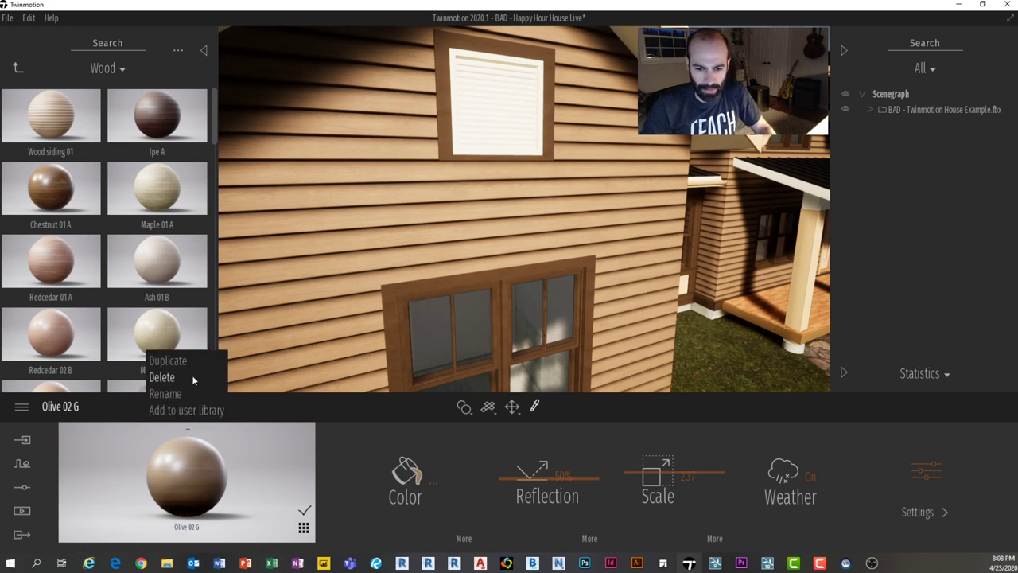
left_click(188, 427)
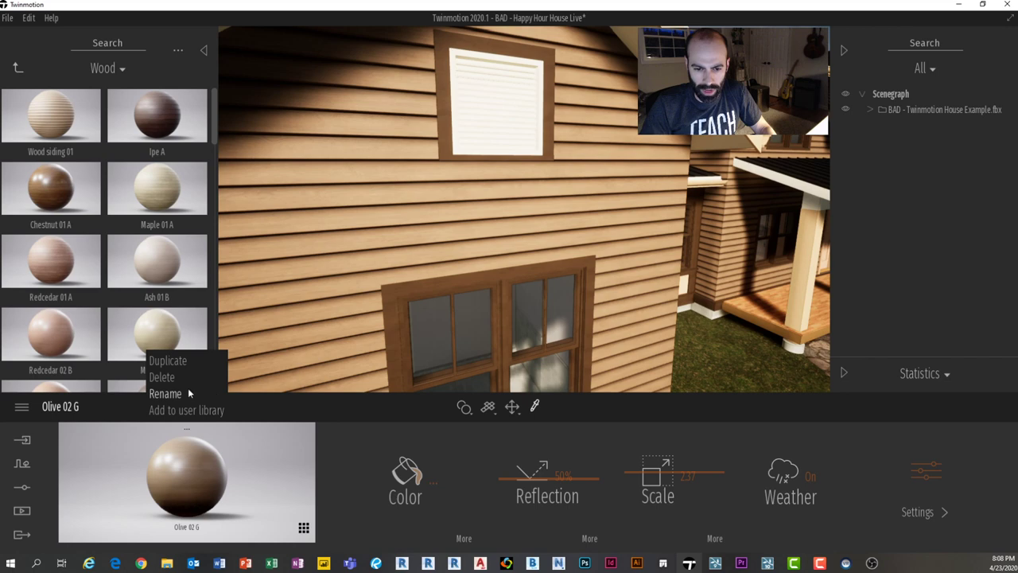
type("Olive Darker")
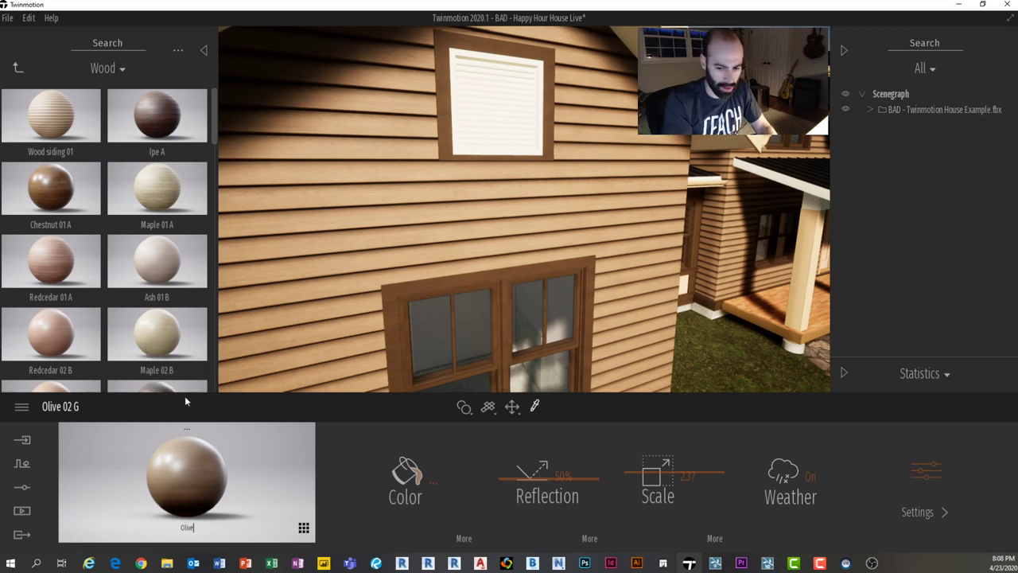
key("Return")
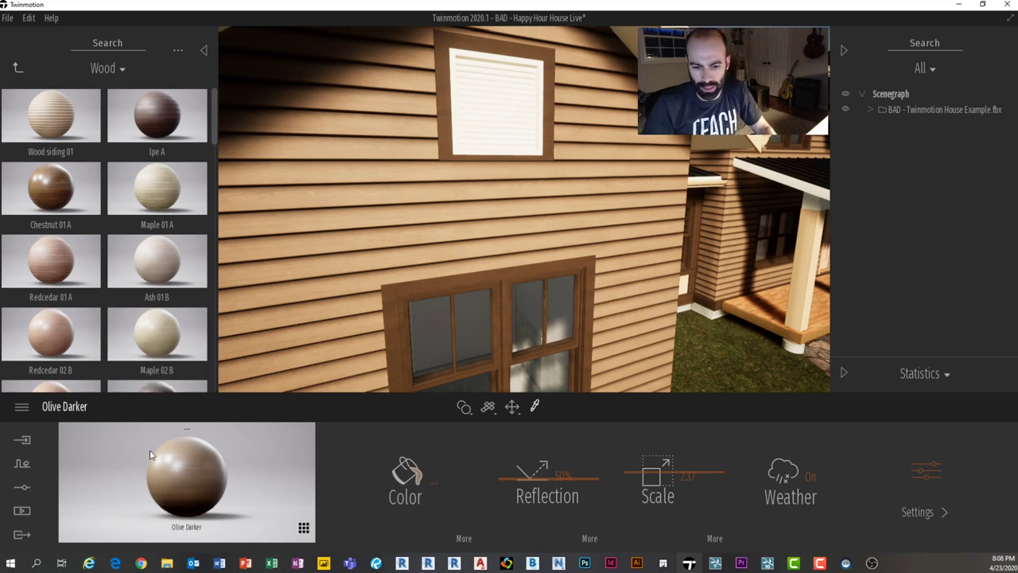
Step: Apply Olive Darker to the white roof edge trim and darken its color to RGB 109, 87, 67
scroll(371, 247, "down", 5)
left_click_drag(164, 504, 326, 165)
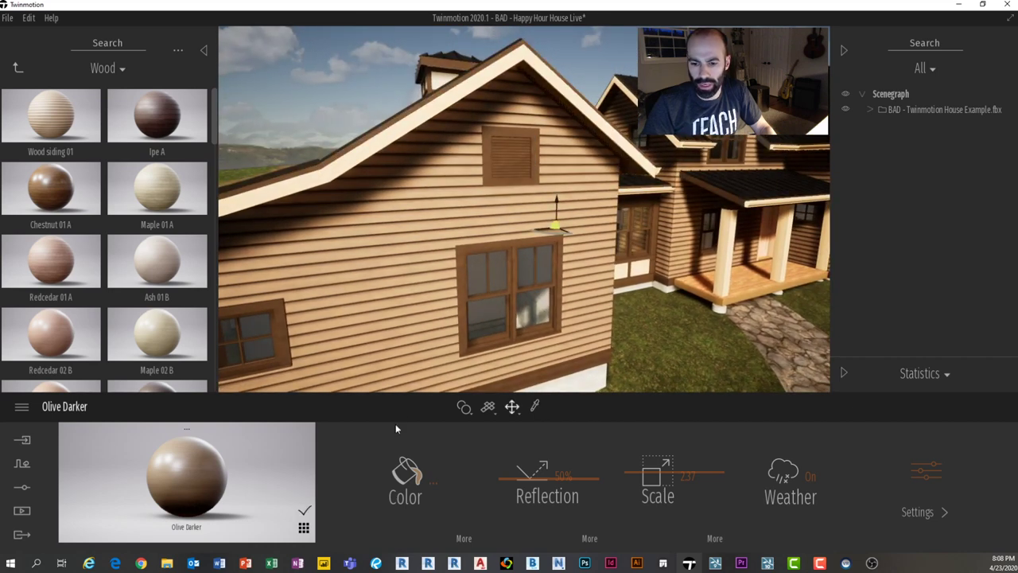
left_click(406, 477)
left_click_drag(503, 253, 507, 278)
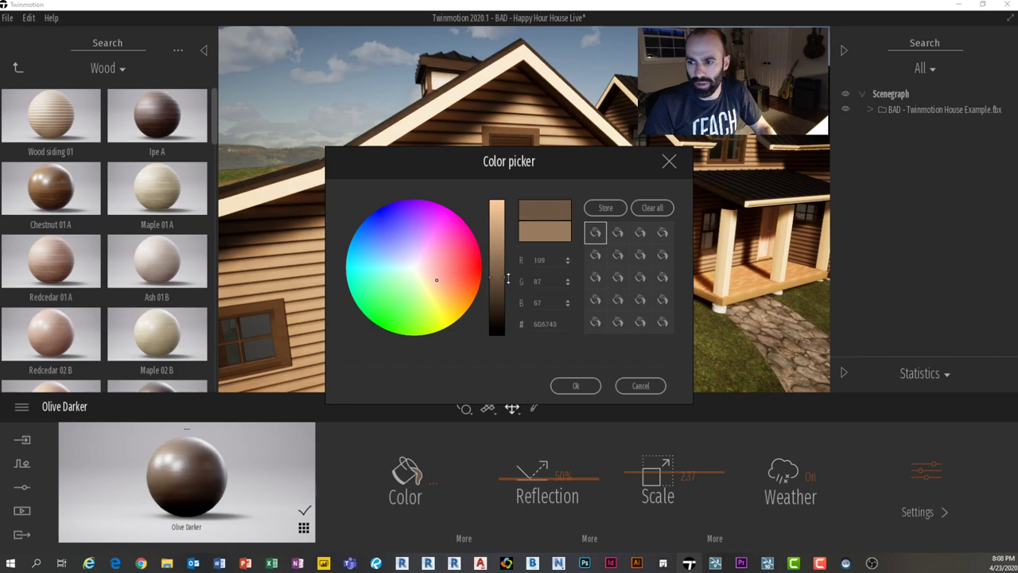
left_click(575, 386)
Step: Review the darker trim, then sample the white foundation wall at the garage door corner
middle_click_drag(688, 227, 656, 222, "shift")
scroll(618, 221, "down", 4)
scroll(688, 223, "up", 4)
scroll(519, 227, "down", 2)
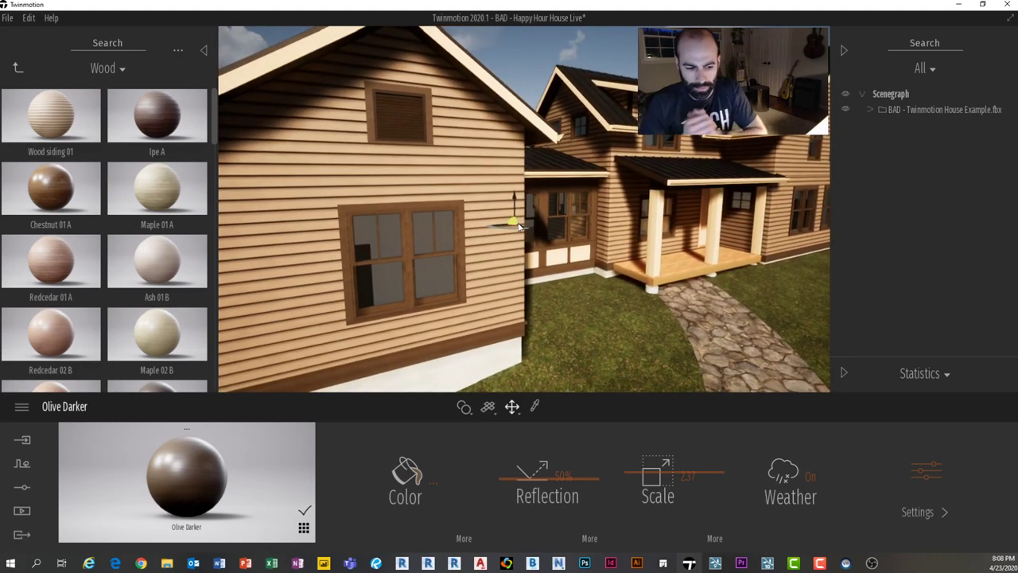
left_click_drag(509, 222, 624, 191)
middle_click_drag(625, 191, 708, 167, "shift")
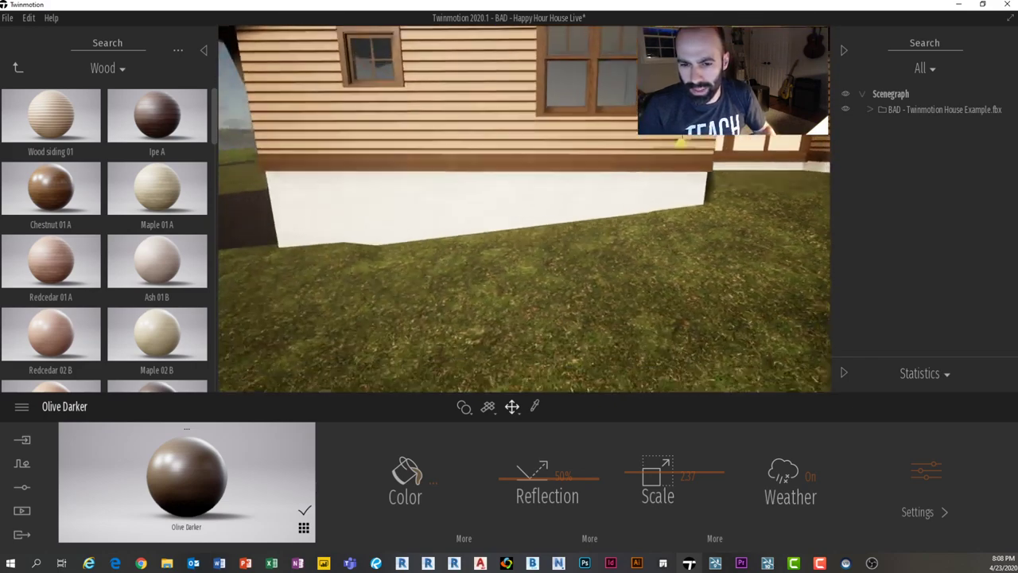
middle_click_drag(381, 193, 473, 192, "shift")
left_click(510, 225)
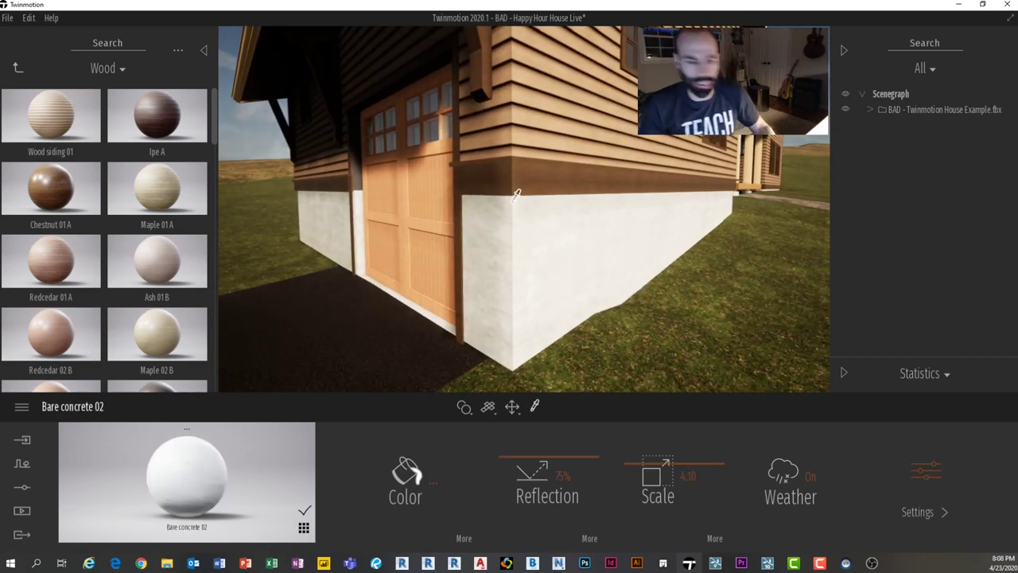
Step: Sample the Stone wall 3 material from the stonework behind the far gable and apply it to the garage foundation wall
scroll(515, 197, "down", 5)
middle_click_drag(636, 120, 575, 141, "shift")
middle_click_drag(699, 171, 648, 147, "shift")
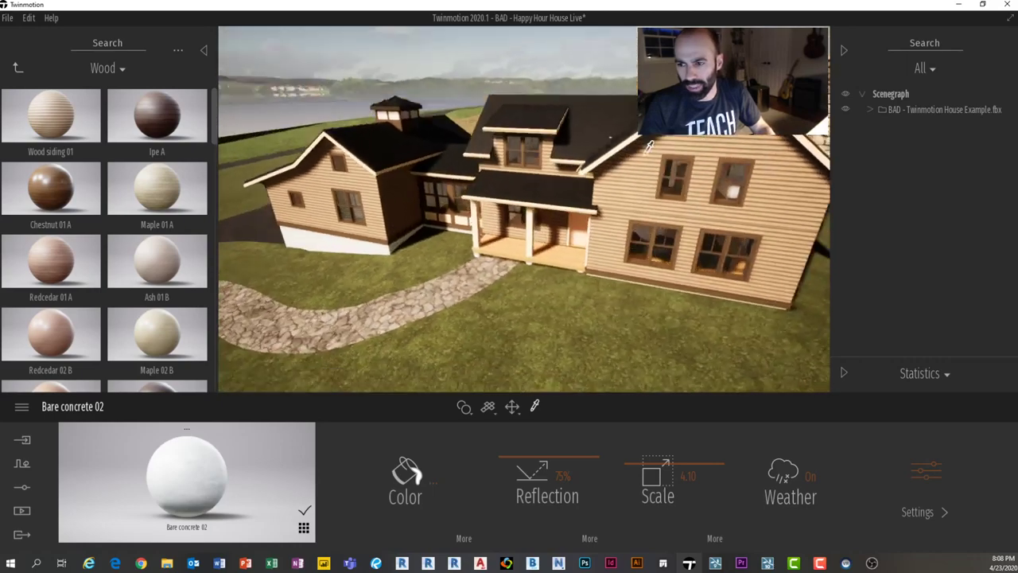
left_click_drag(648, 146, 595, 141)
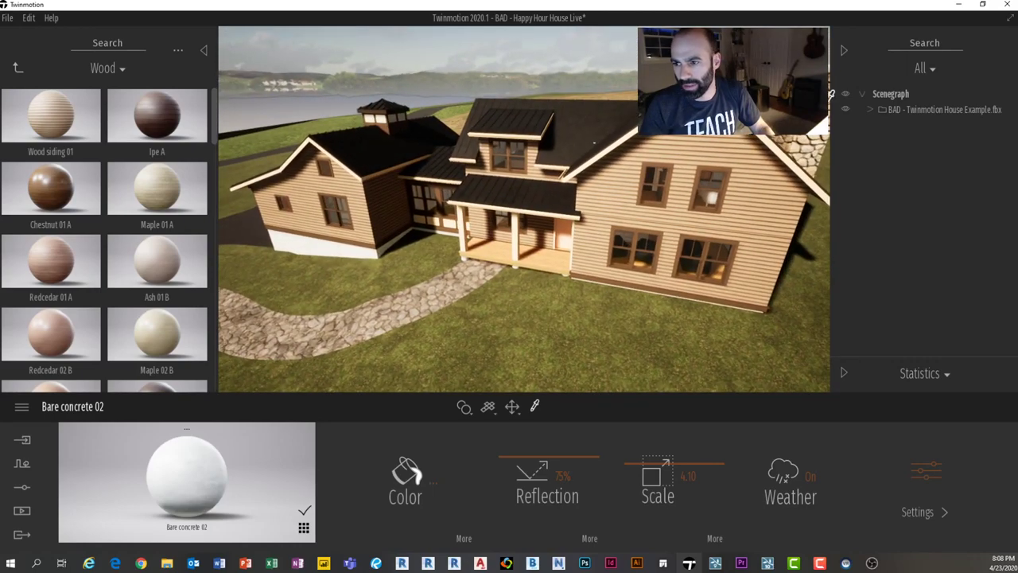
left_click(818, 107)
left_click_drag(212, 474, 305, 251)
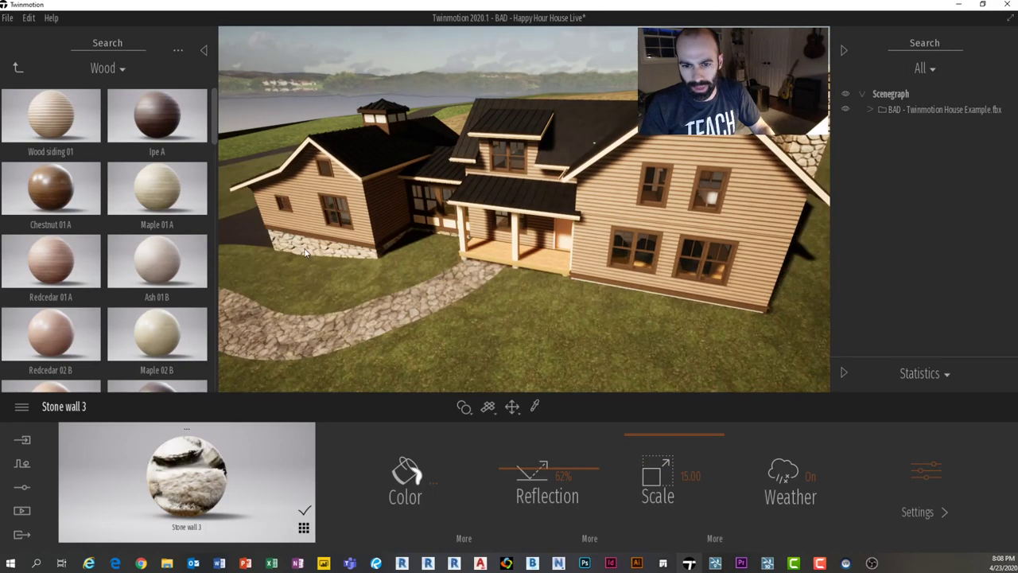
scroll(311, 259, "up", 4)
middle_click_drag(311, 259, 493, 238, "shift")
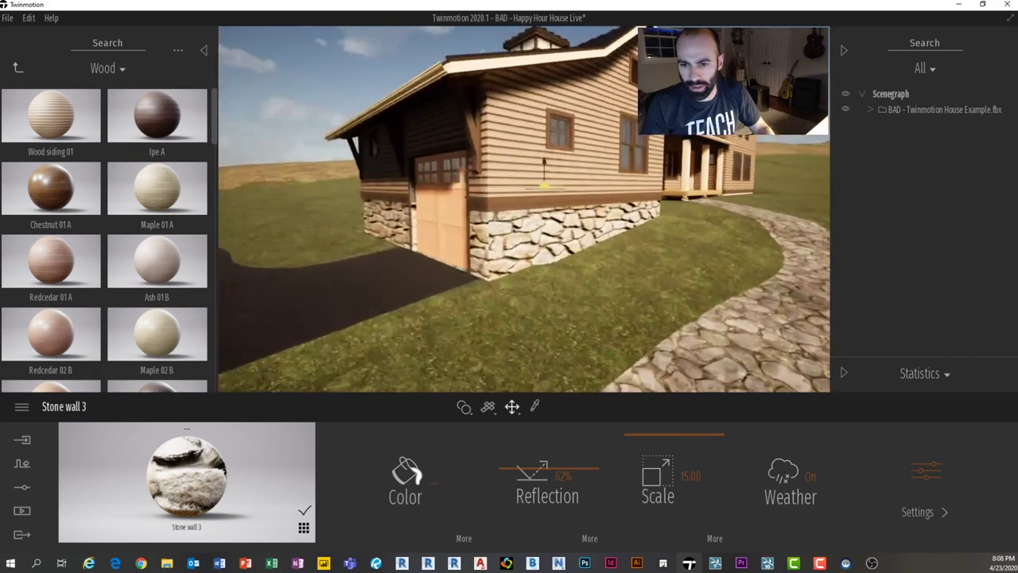
Step: Reduce the texture scale of the Stone wall 3 material on the garage foundation to 6.17
key("w")
key("t")
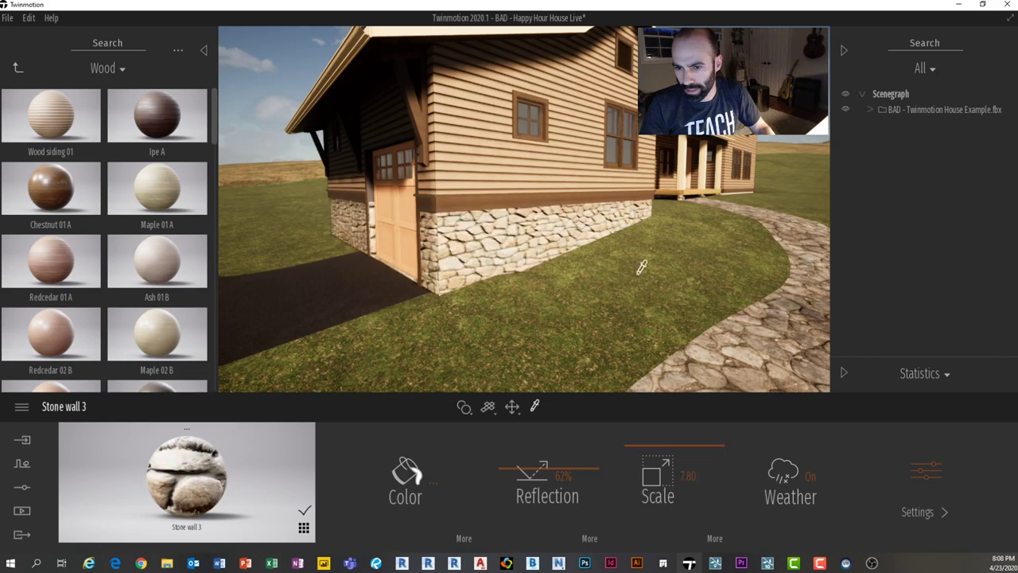
key("s")
key("d")
right_click_drag(641, 227, 500, 370)
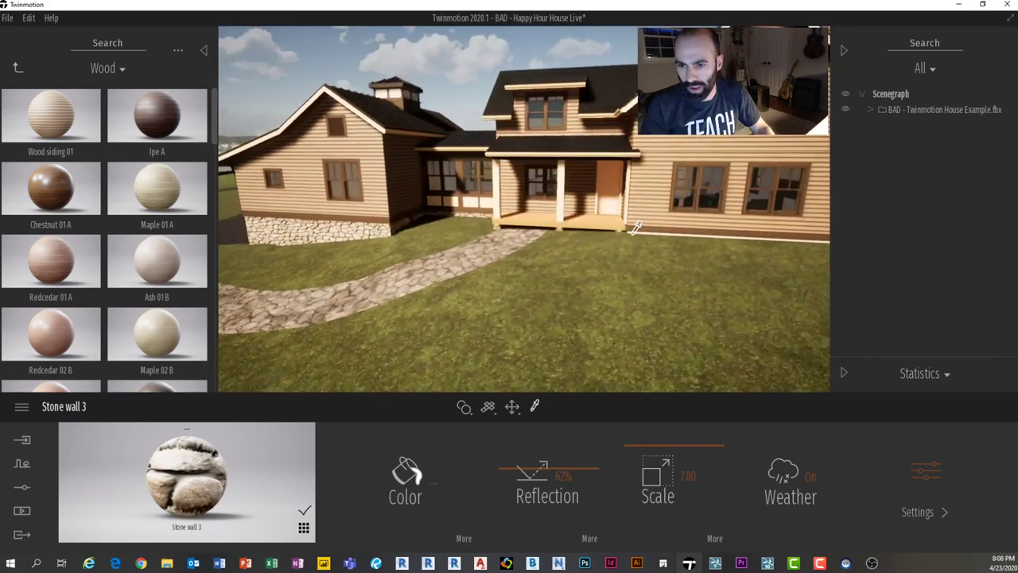
key("q")
key("a")
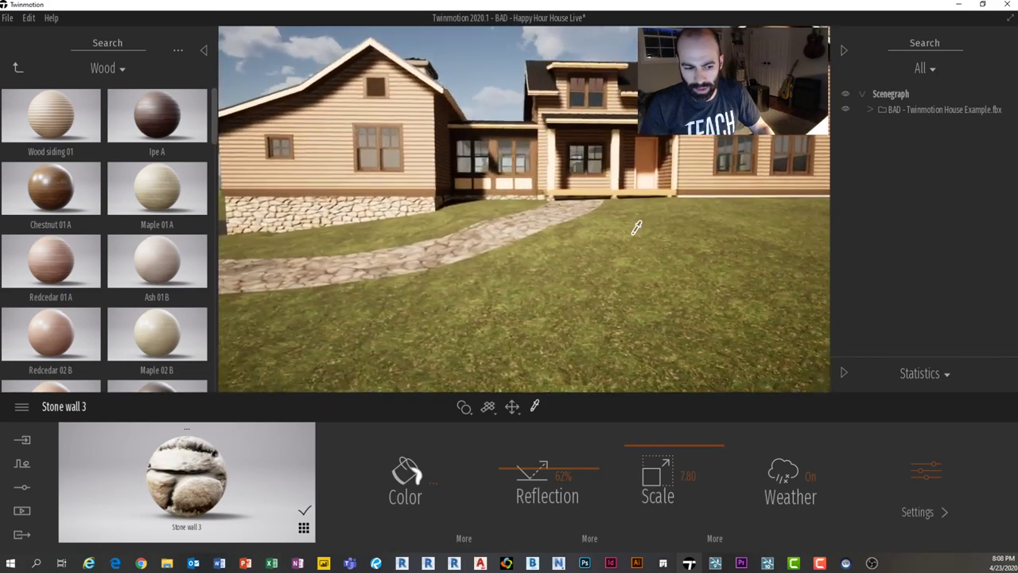
right_click_drag(636, 228, 499, 182)
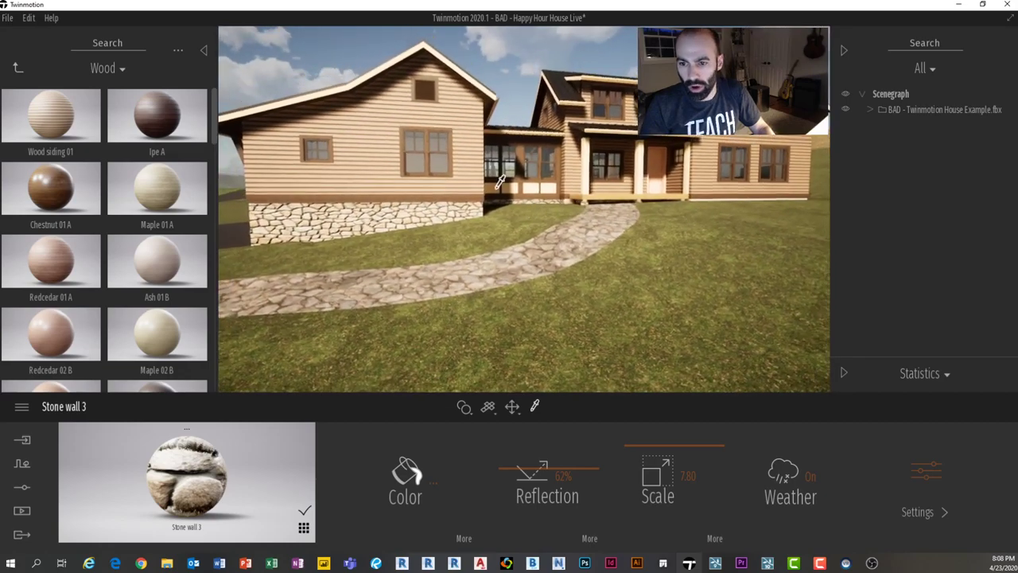
key("a")
key("e")
key("w")
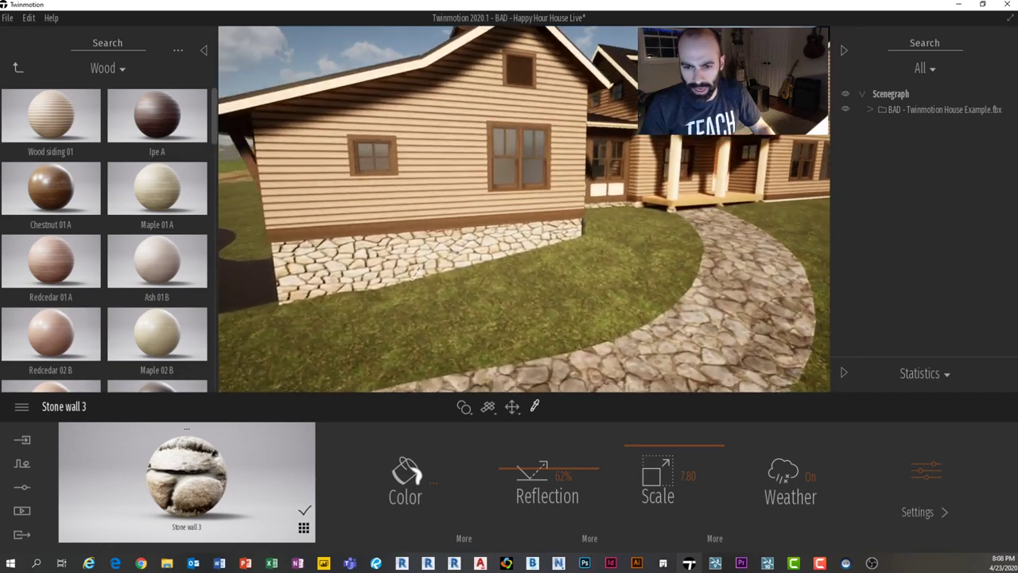
right_click_drag(415, 272, 419, 152)
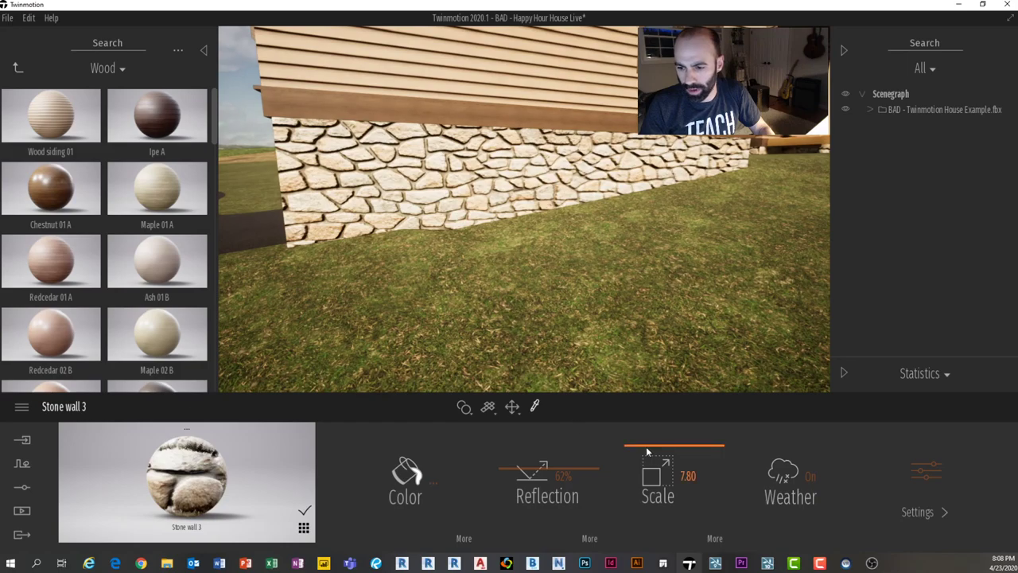
left_click_drag(646, 452, 650, 451)
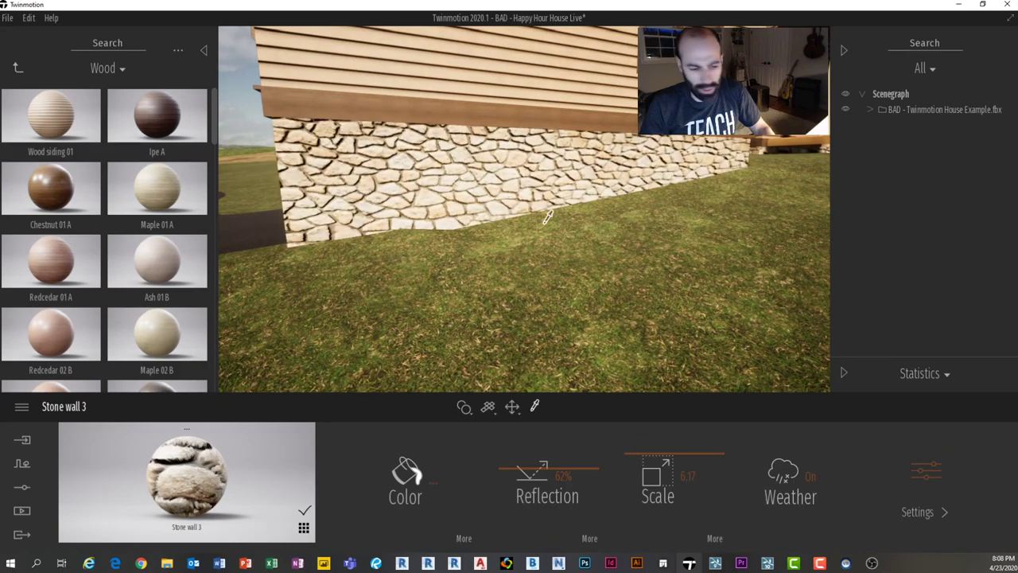
Step: Sample the Olive 02 G material from the window trim on the front porch and apply it to the front door
key("s")
right_click_drag(547, 218, 591, 195)
key("s")
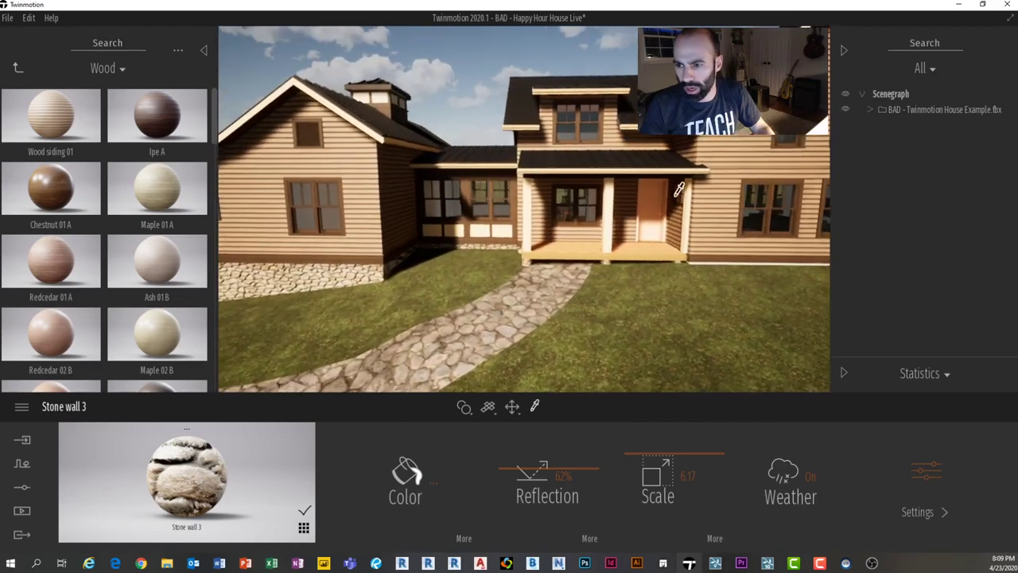
middle_click_drag(677, 194, 680, 188)
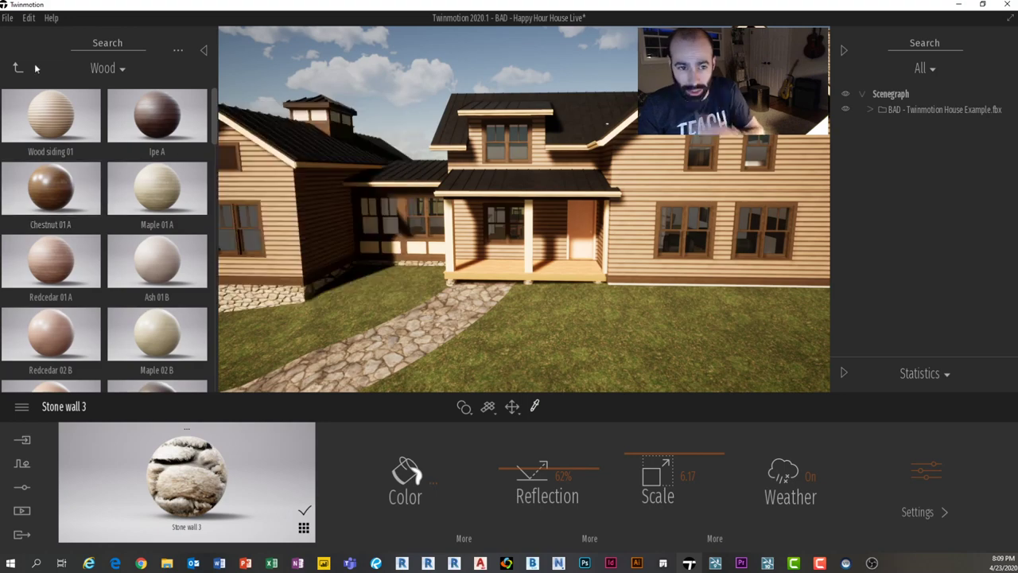
left_click(18, 68)
left_click(18, 67)
scroll(578, 239, "up", 6)
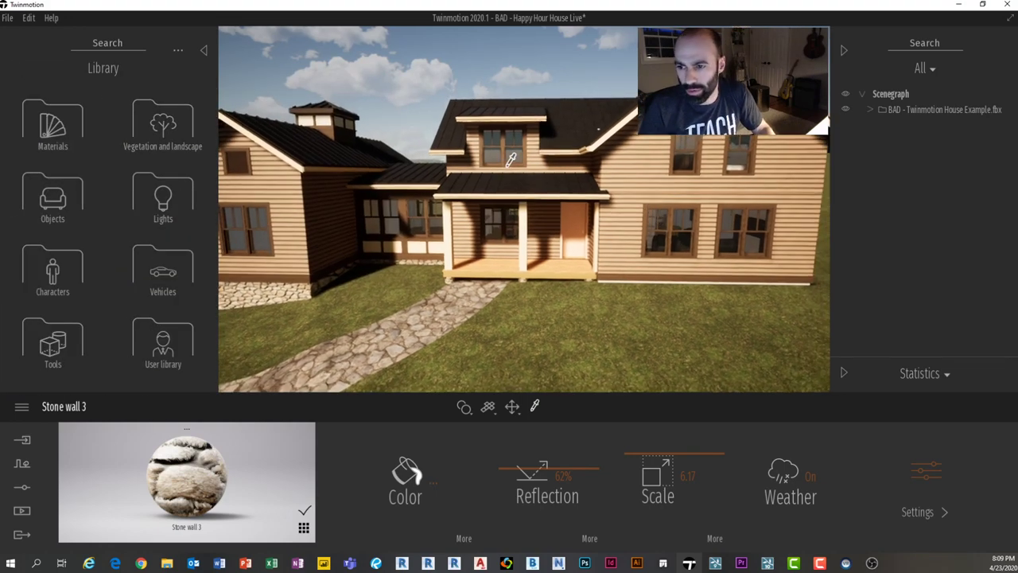
scroll(557, 262, "up", 5)
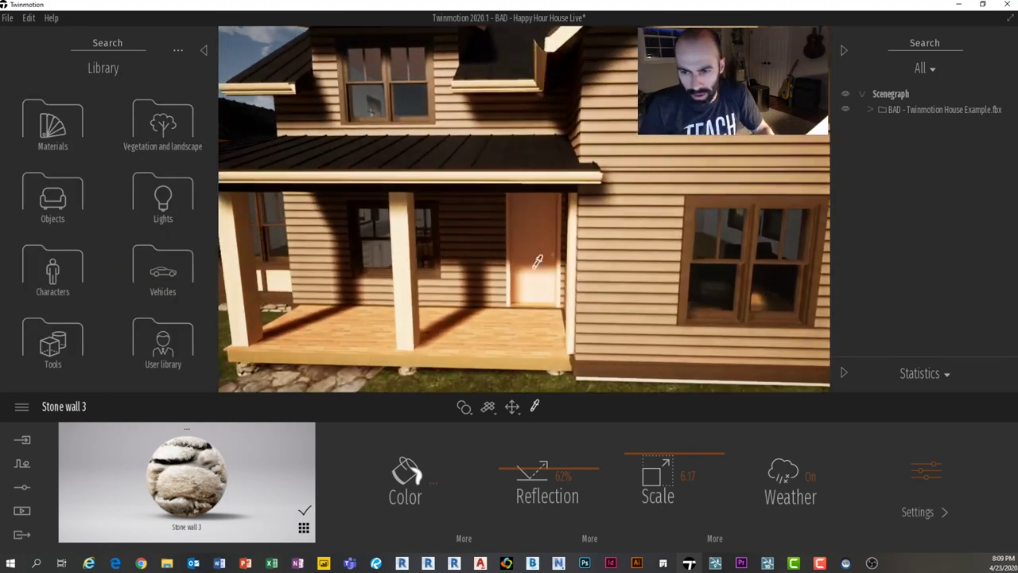
left_click(531, 269)
scroll(508, 275, "up", 8)
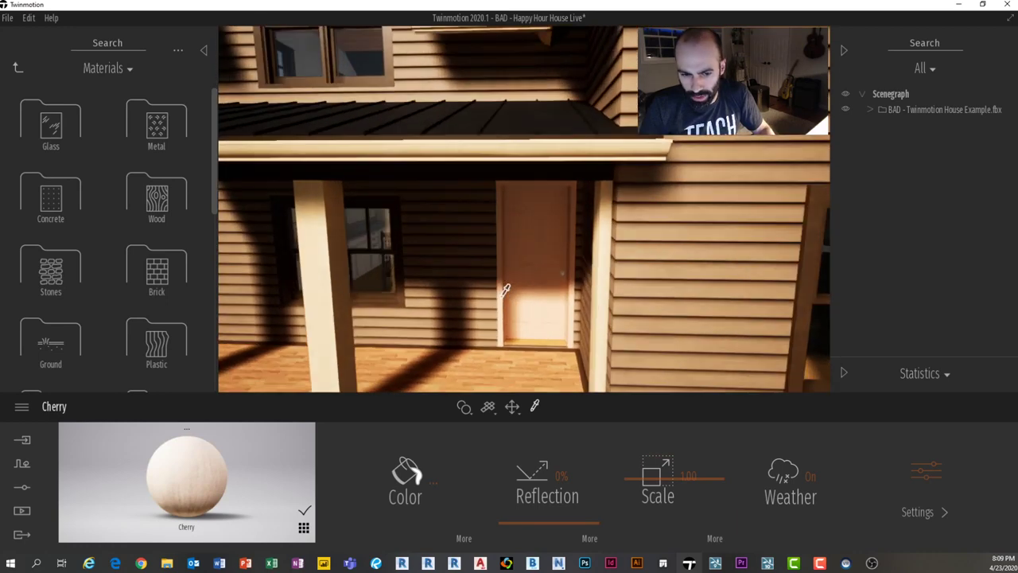
left_click(320, 311)
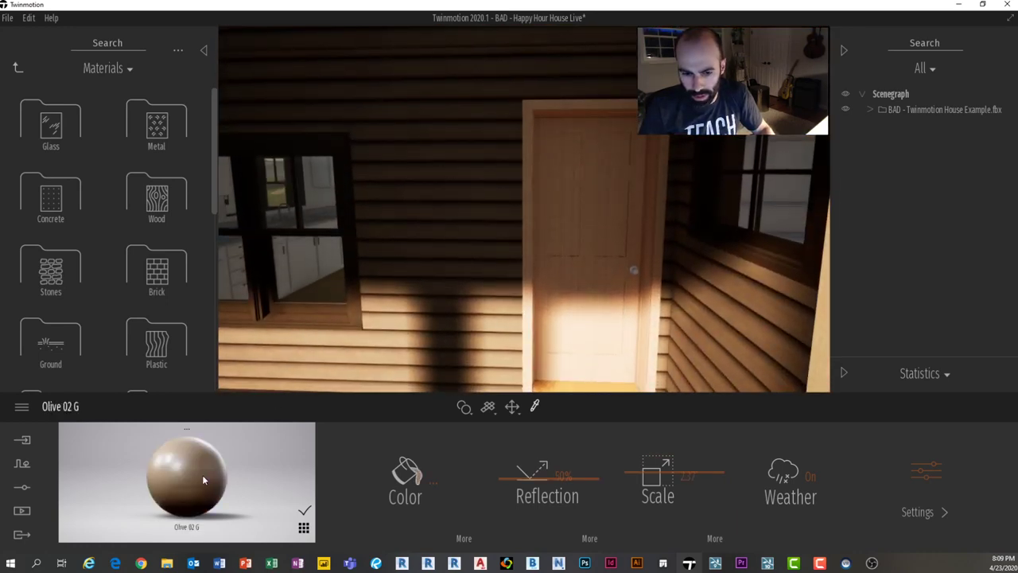
left_click_drag(202, 474, 551, 330)
Step: Look closely at the front door knob and open the Metal category of the material library
scroll(532, 330, "up", 5)
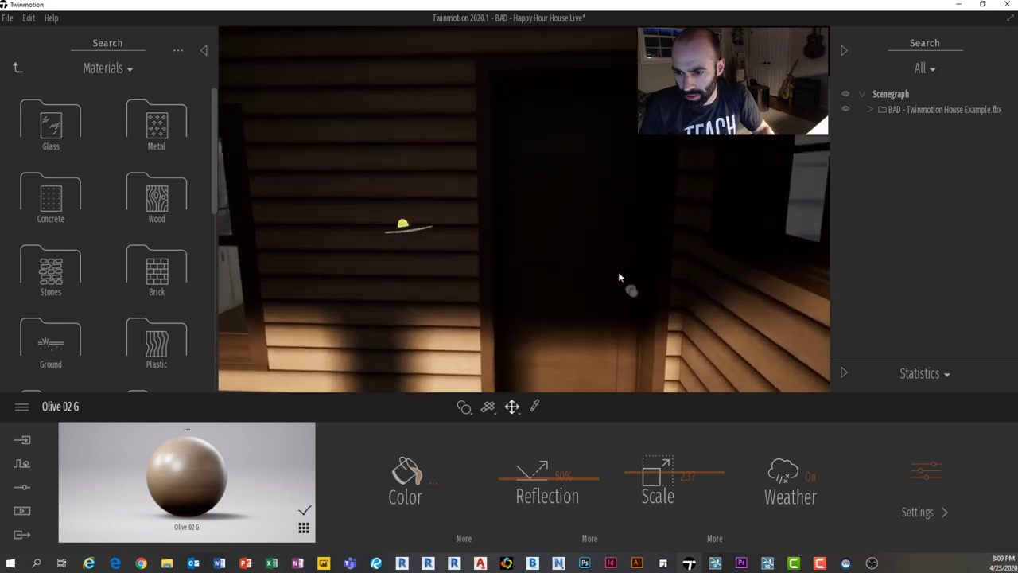
scroll(618, 271, "up", 3)
right_click_drag(618, 271, 690, 331)
left_click(19, 69)
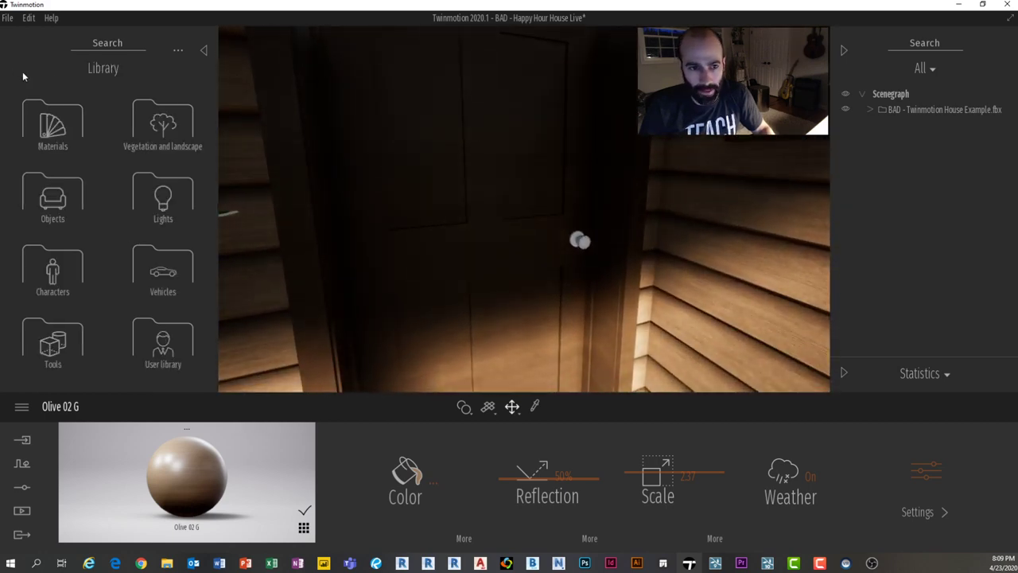
left_click(94, 109)
scroll(159, 199, "down", 2)
scroll(176, 214, "down", 2)
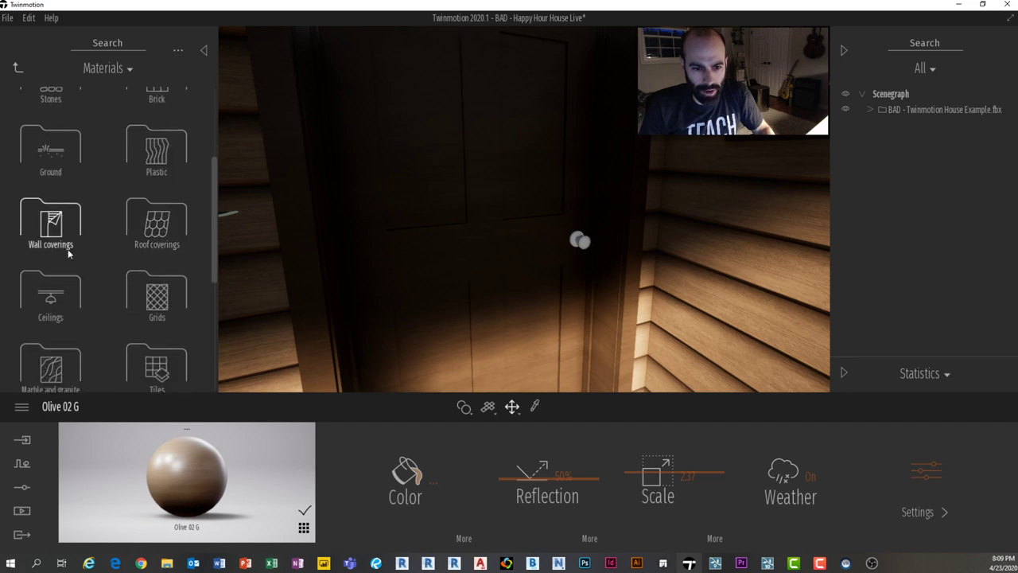
scroll(104, 321, "down", 2)
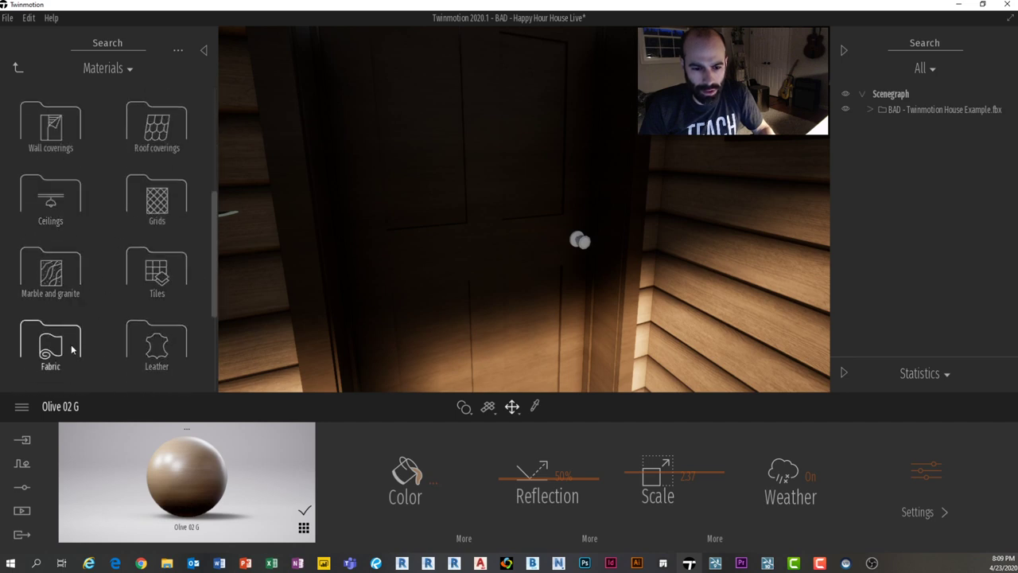
scroll(91, 231, "up", 4)
Step: Apply the Slightly worn copper material to the front door knob
scroll(165, 199, "down", 6)
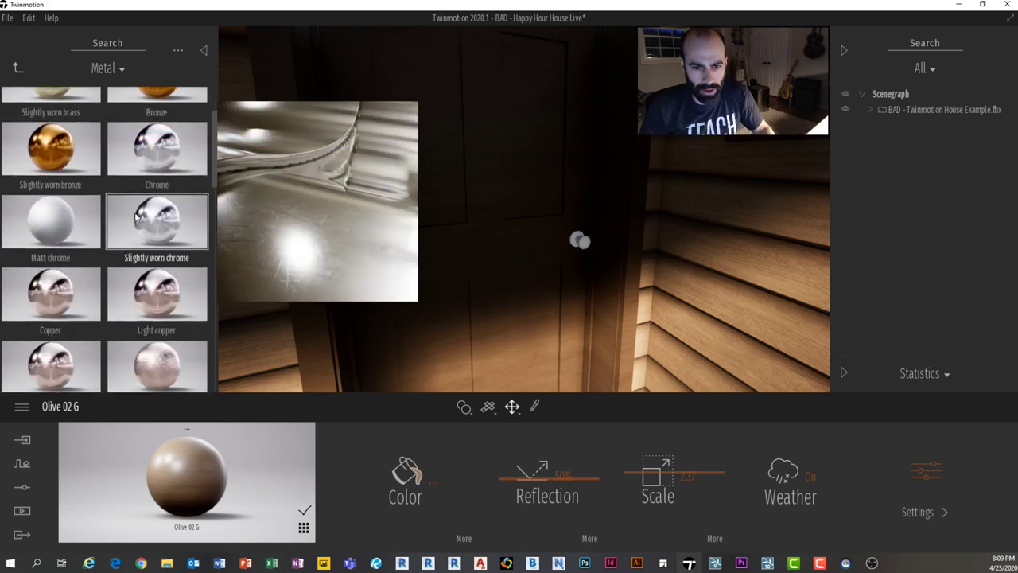
scroll(173, 274, "down", 10)
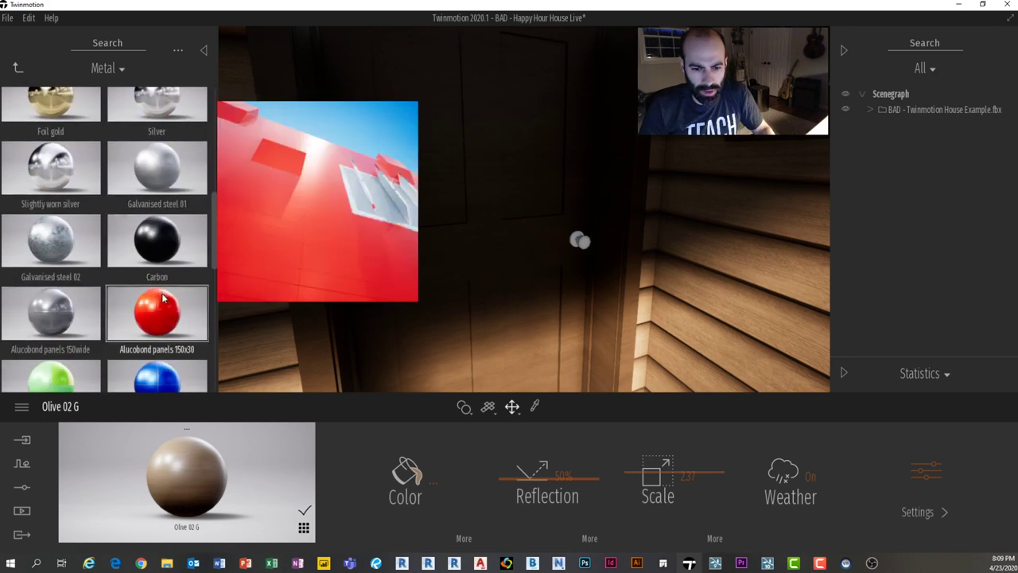
scroll(155, 291, "down", 3)
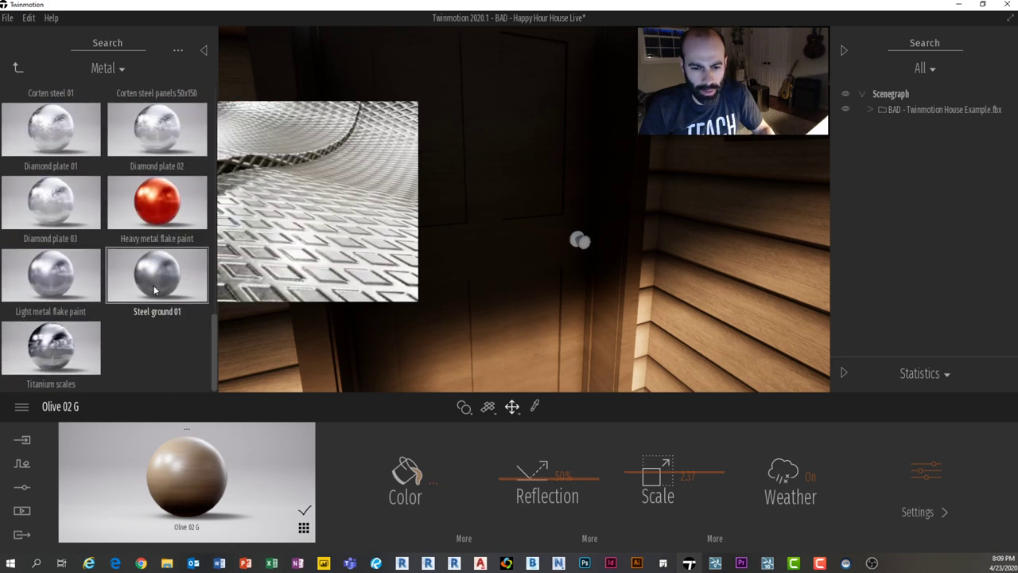
scroll(139, 298, "up", 5)
scroll(104, 294, "up", 5)
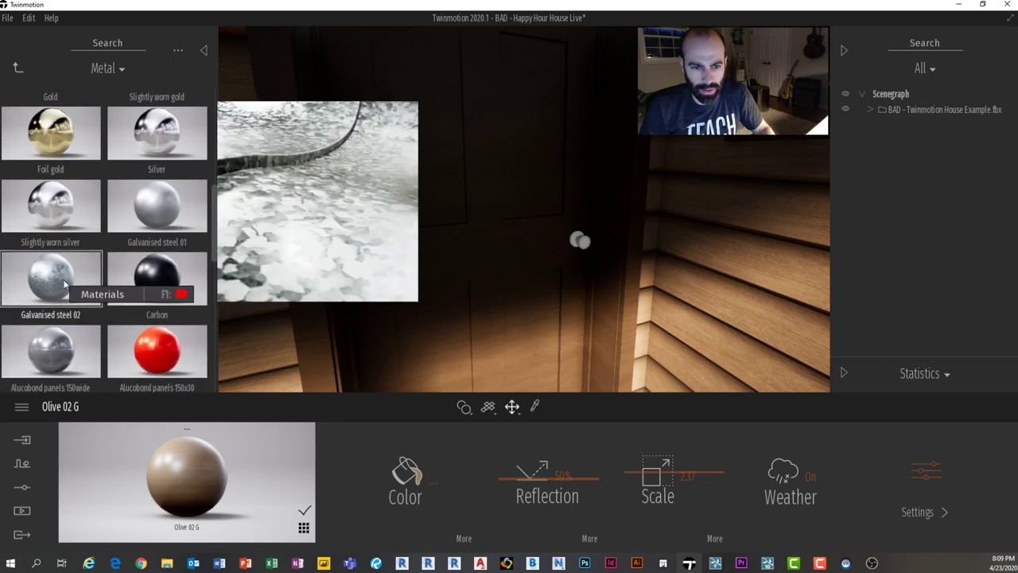
scroll(119, 199, "up", 5)
scroll(141, 141, "up", 1)
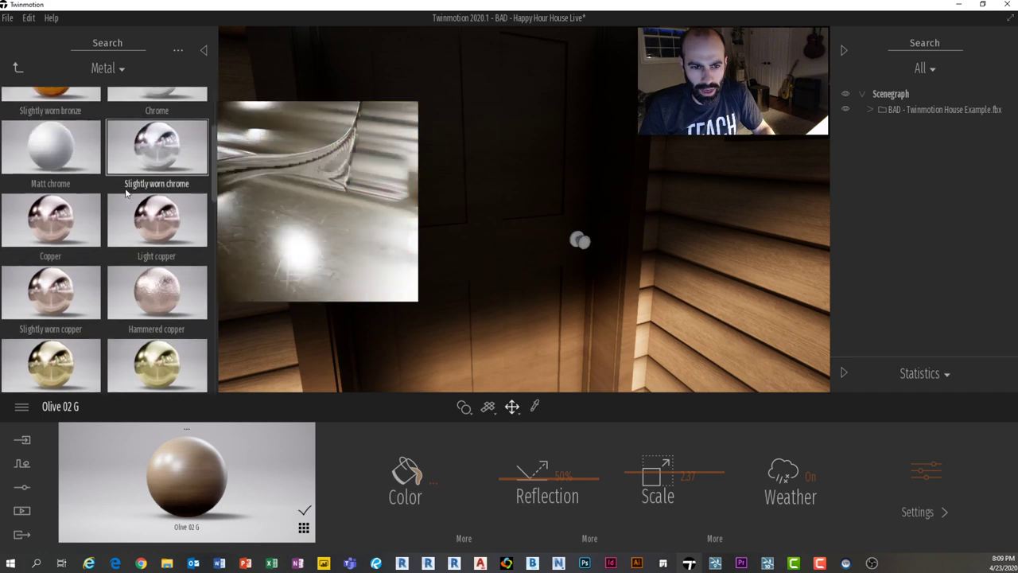
left_click_drag(63, 302, 583, 238)
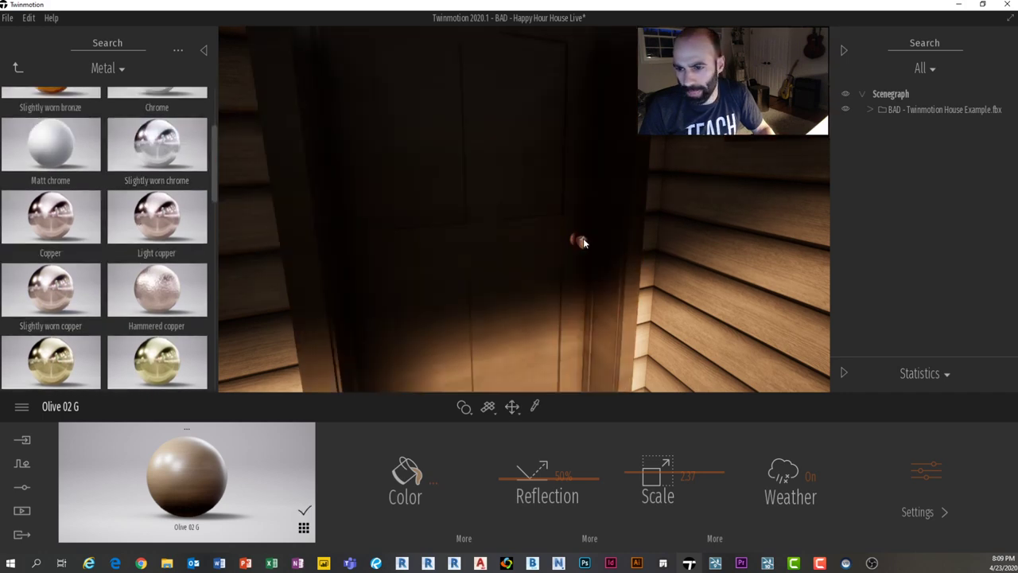
key("s")
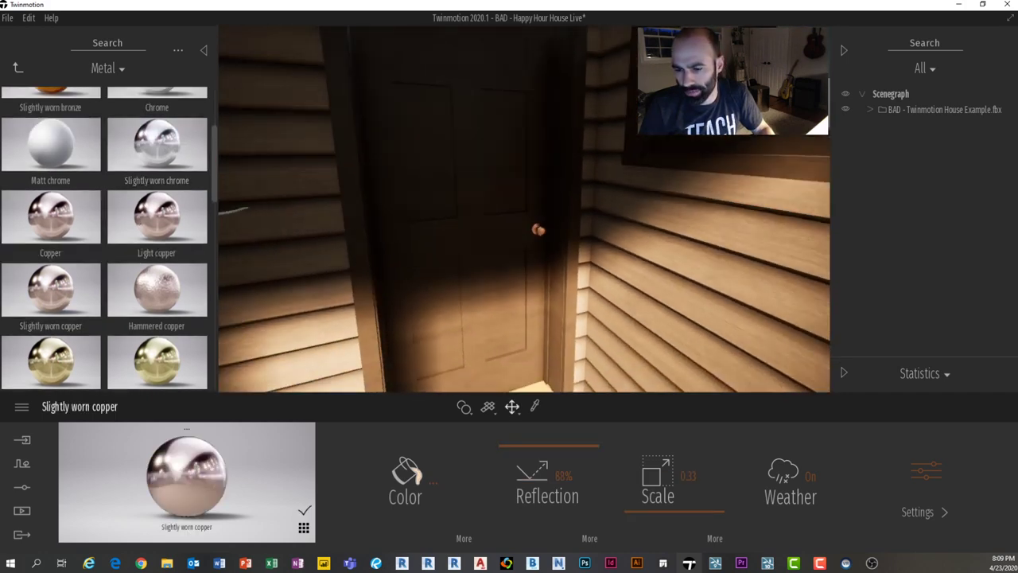
key("s")
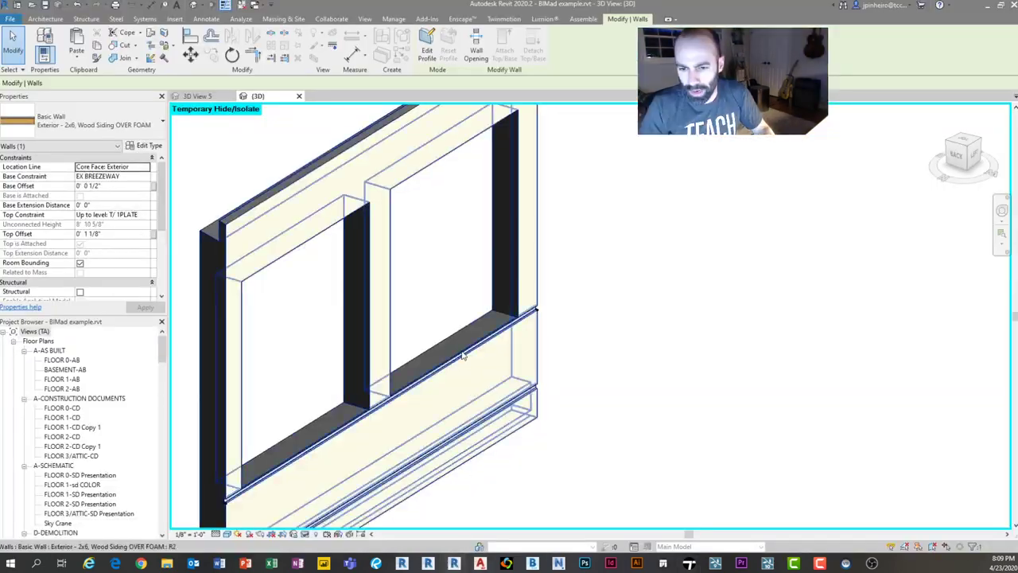
Step: Switch to Revit and try Remove Paint on the upper face of the isolated wall, then leave the paint commands
left_click(454, 563)
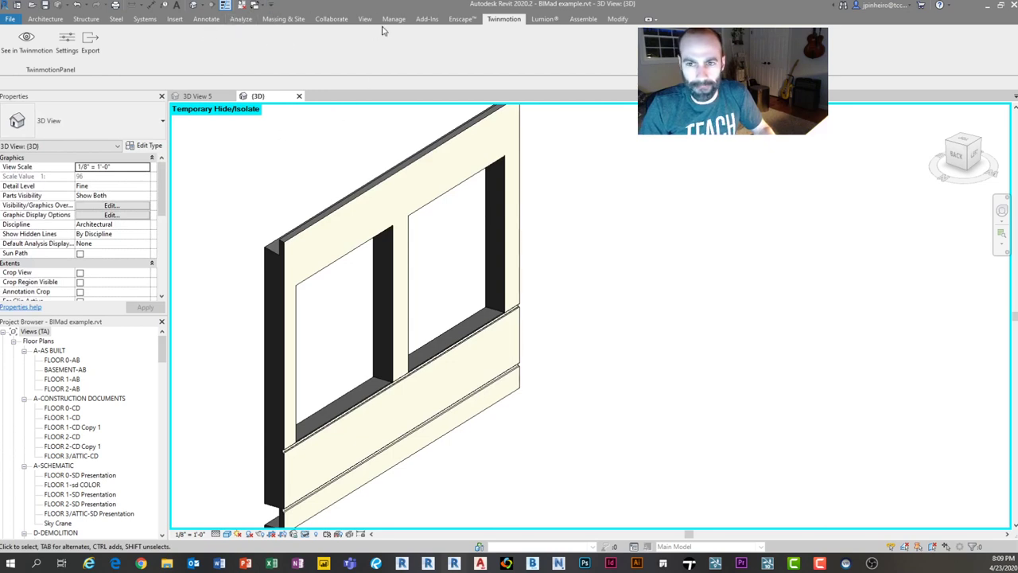
left_click(619, 19)
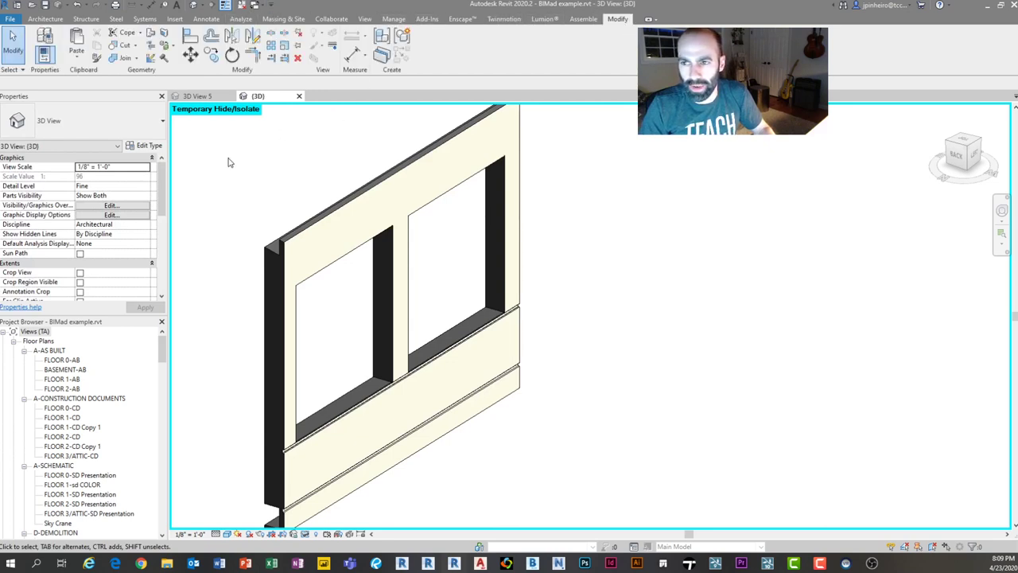
middle_click_drag(229, 162, 234, 172)
left_click(163, 49)
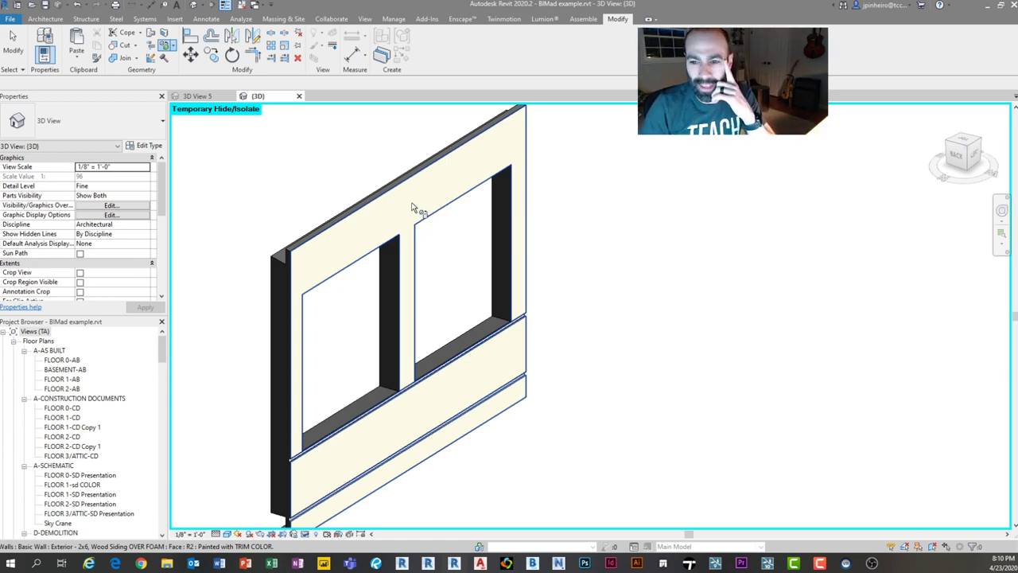
left_click(411, 207)
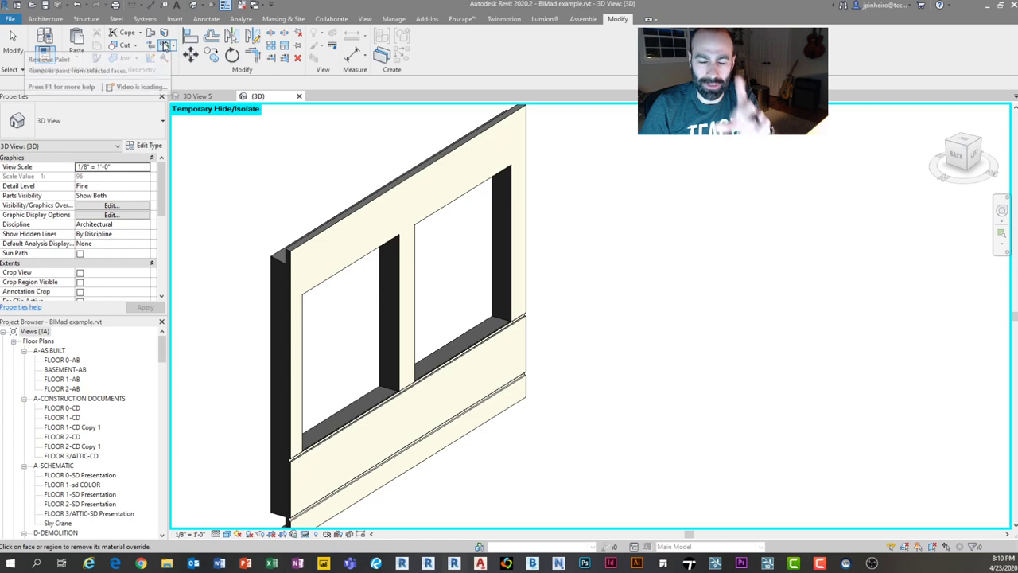
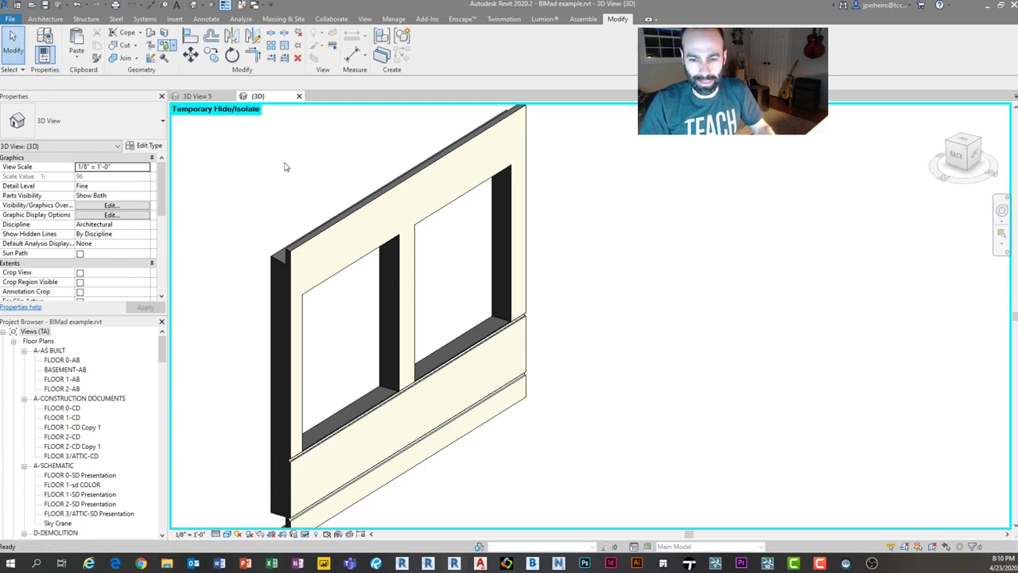
middle_click_drag(263, 178, 238, 174)
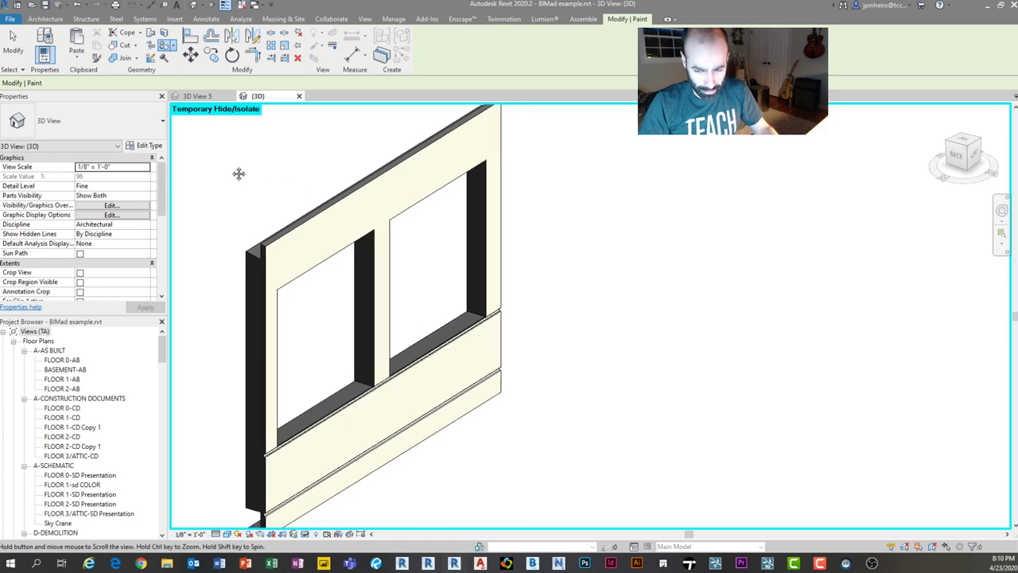
scroll(239, 173, "down", 2)
key("Escape")
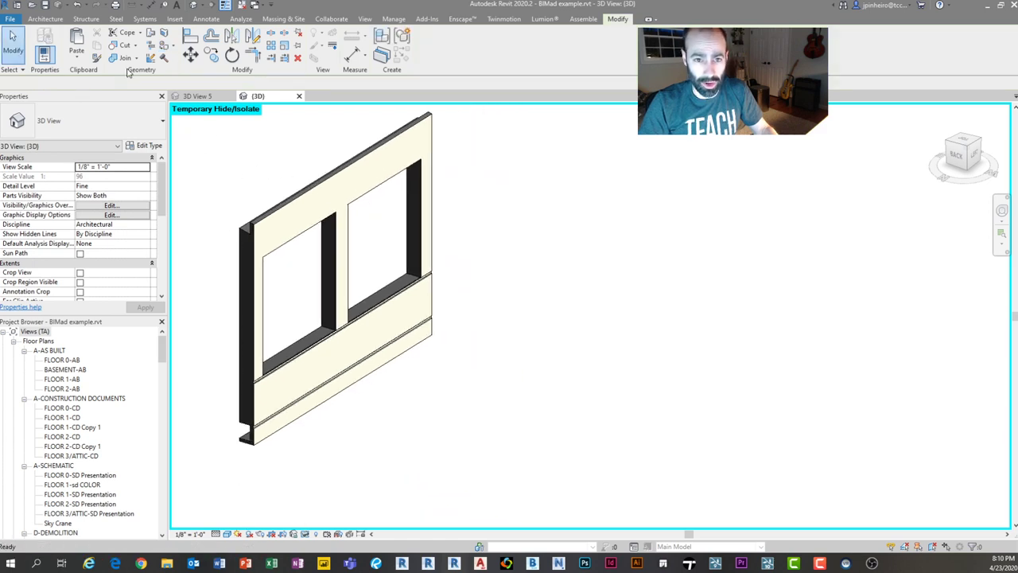
Step: Create a new project material named Inner Window Detail, view its appearance settings, accept it and dismiss the save reminder
left_click(394, 19)
left_click(44, 49)
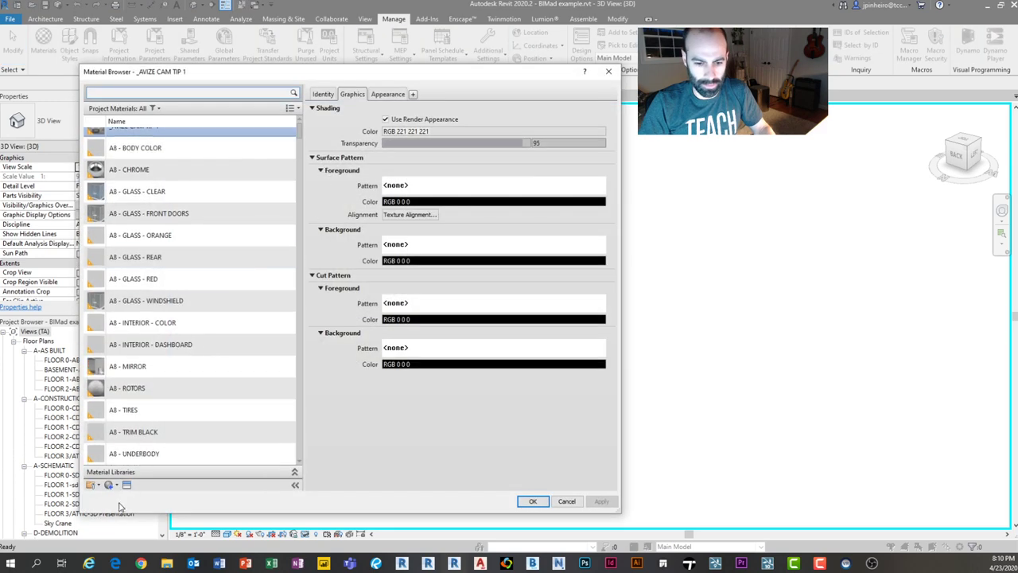
left_click(97, 484)
left_click(136, 498)
right_click(209, 296)
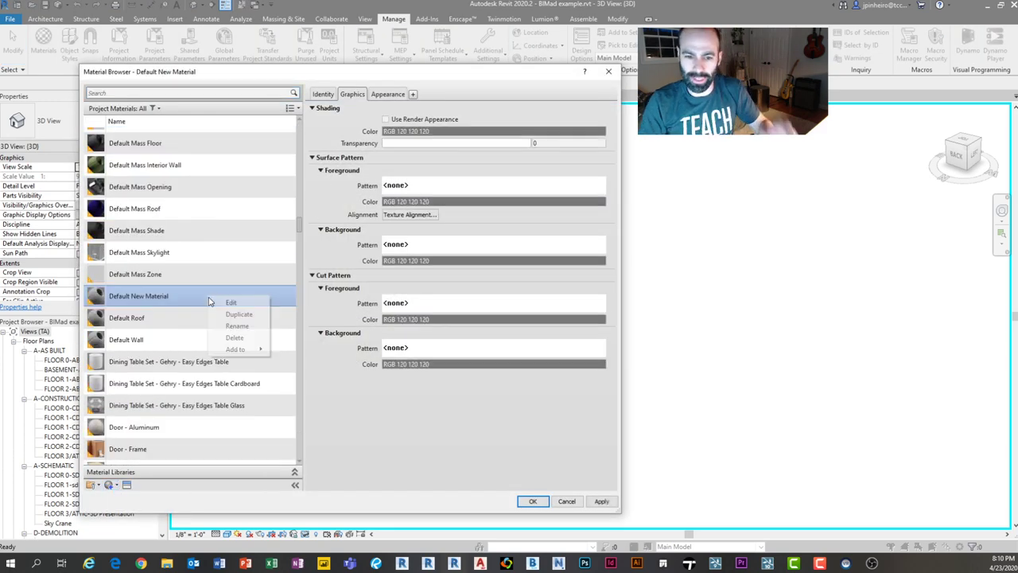
left_click(231, 326)
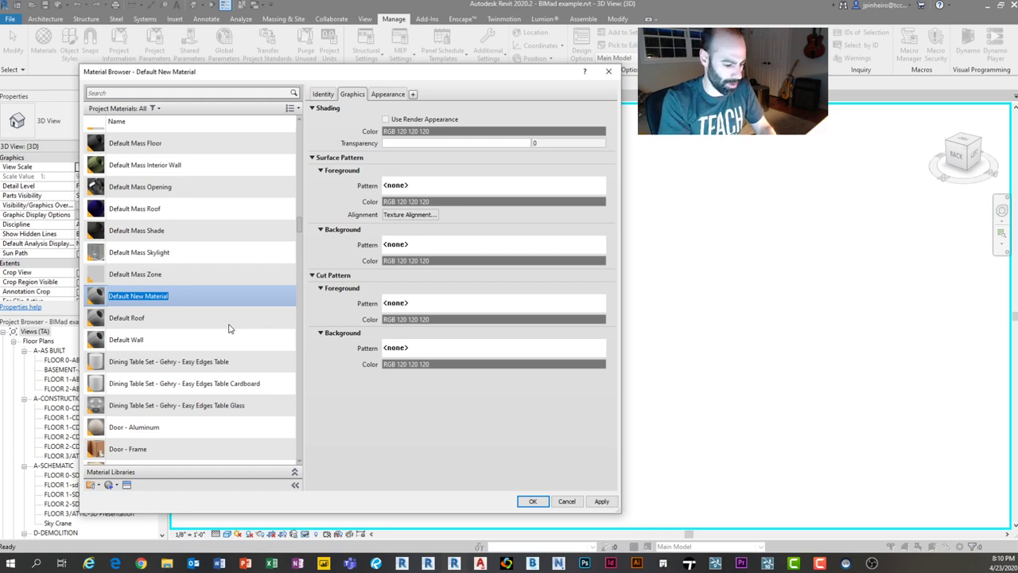
type("E")
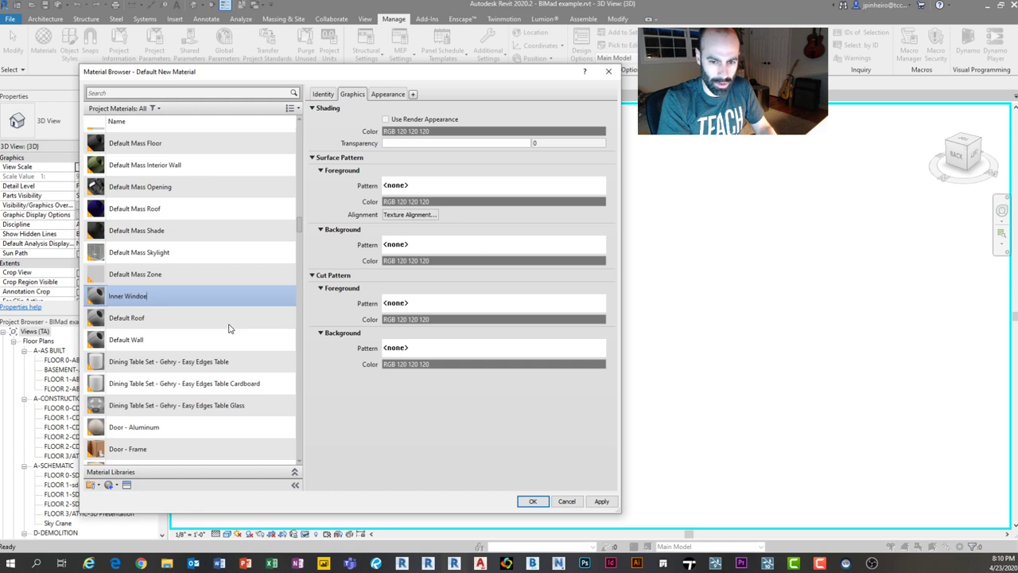
type("nner Window Detail")
key("Return")
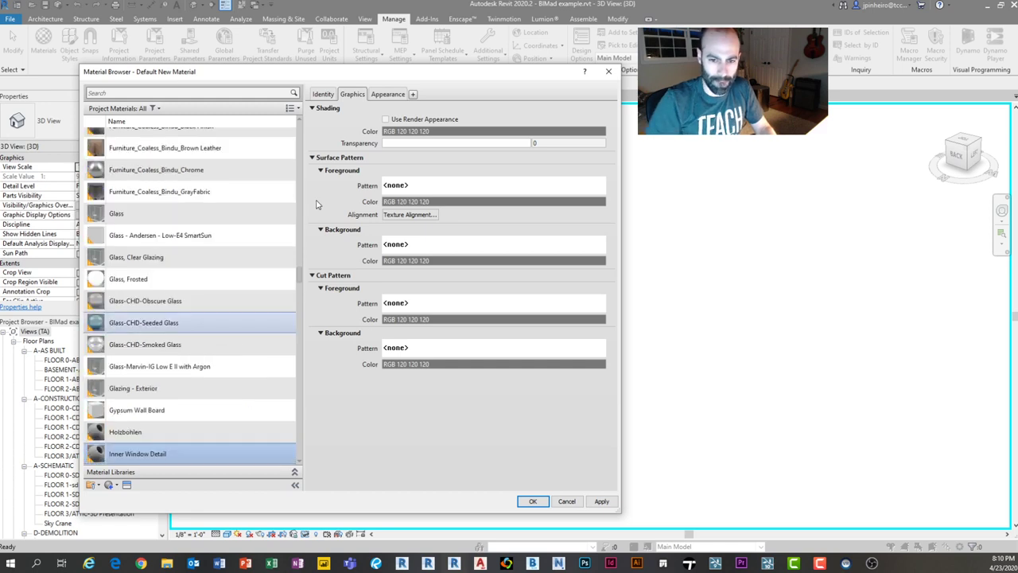
left_click(388, 93)
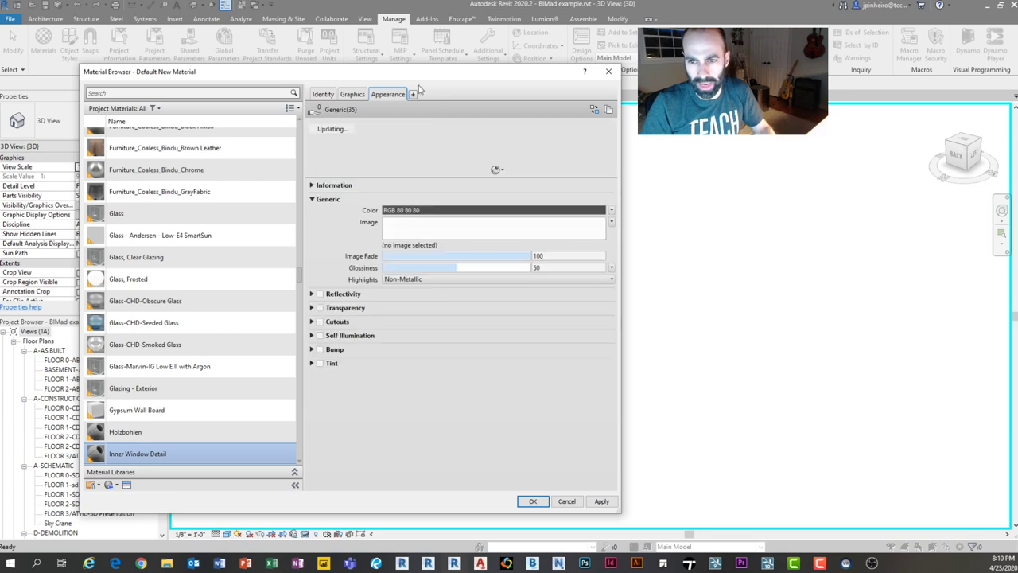
left_click(532, 501)
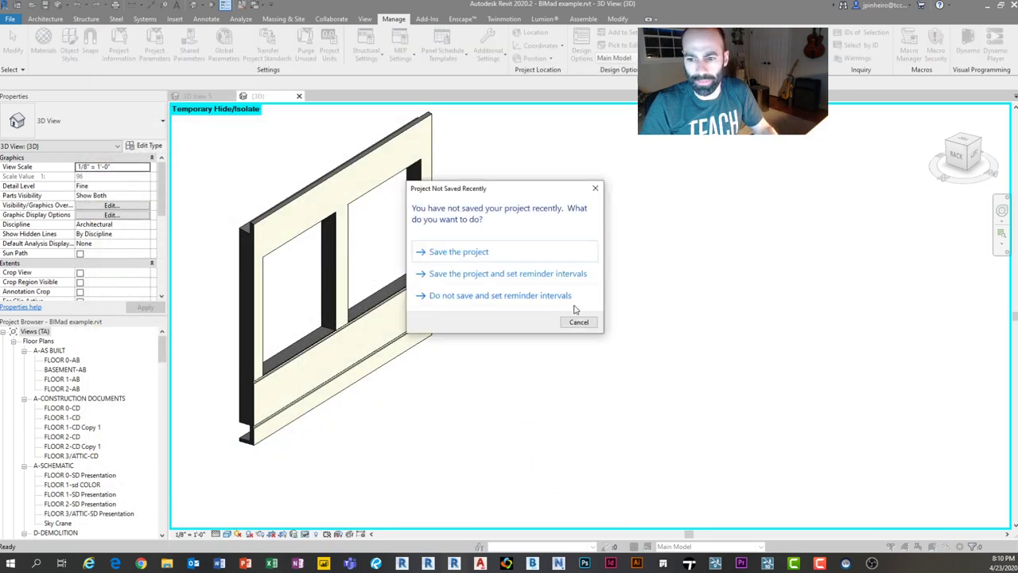
left_click(578, 322)
Step: Paint the large face of the isolated wall with the Inner Window Detail material
left_click(602, 21)
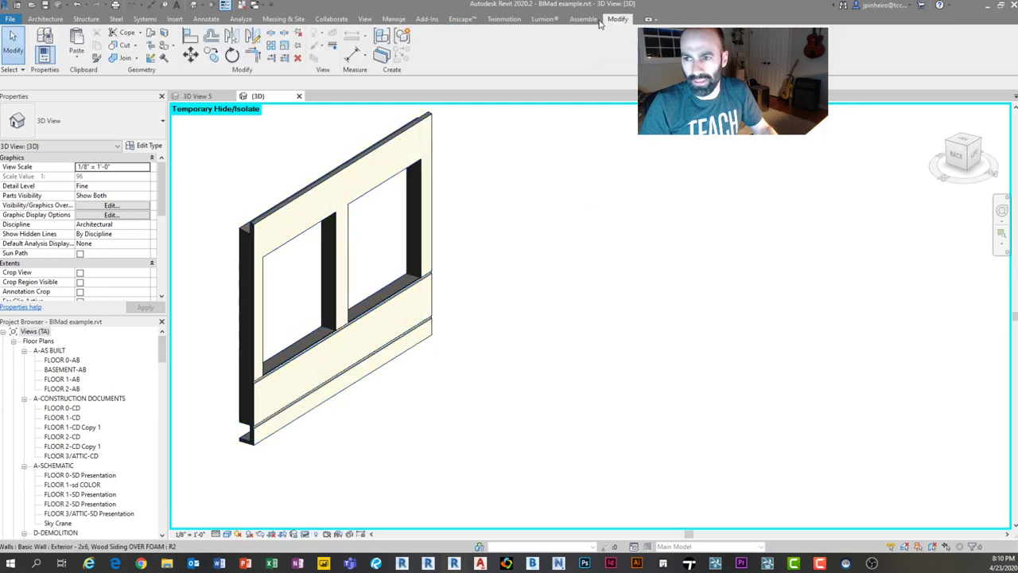
left_click(163, 45)
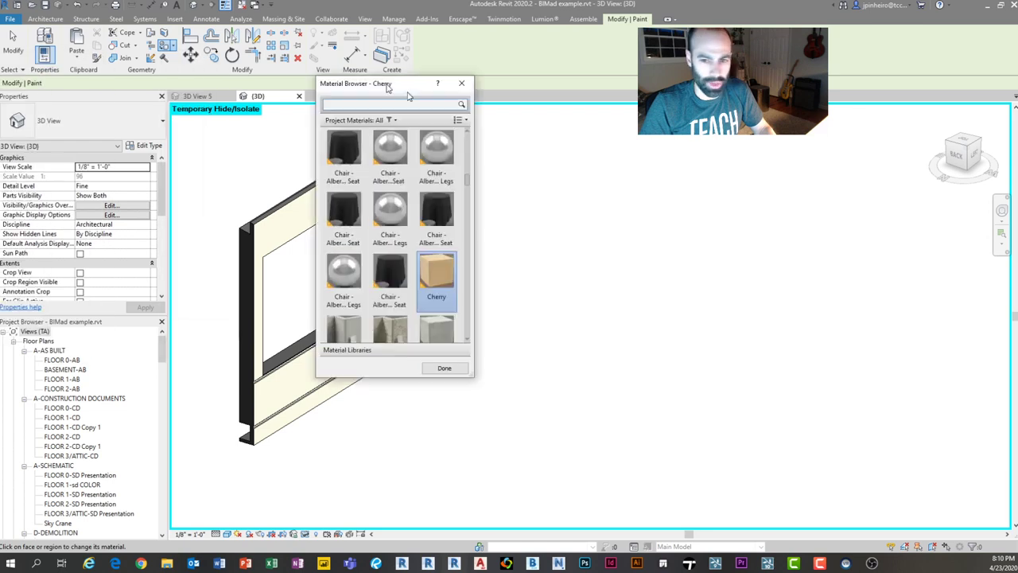
mouse_move(378, 80)
left_mouse_down()
mouse_move(504, 82)
mouse_move(636, 153)
left_mouse_up()
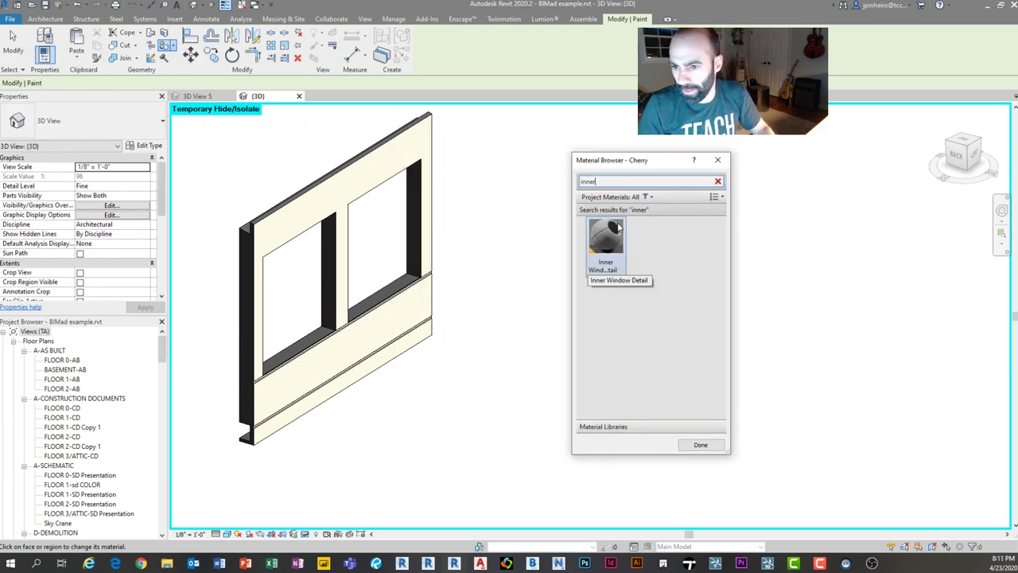
left_click(605, 242)
left_click(426, 321)
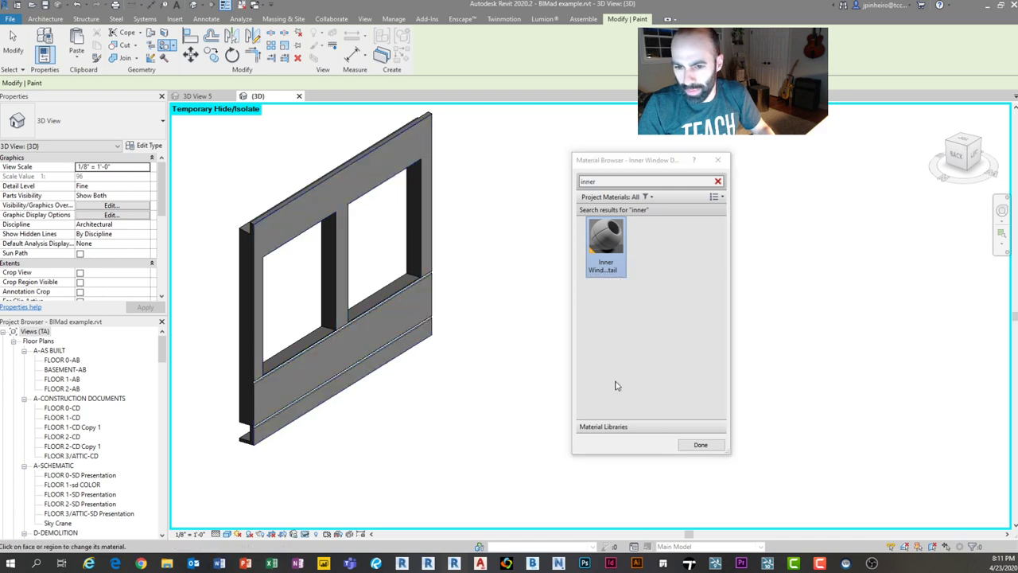
left_click(699, 445)
Step: Reset the temporary hide/isolate to show the whole house model around the front porch
scroll(283, 163, "up", 3)
scroll(325, 167, "down", 4)
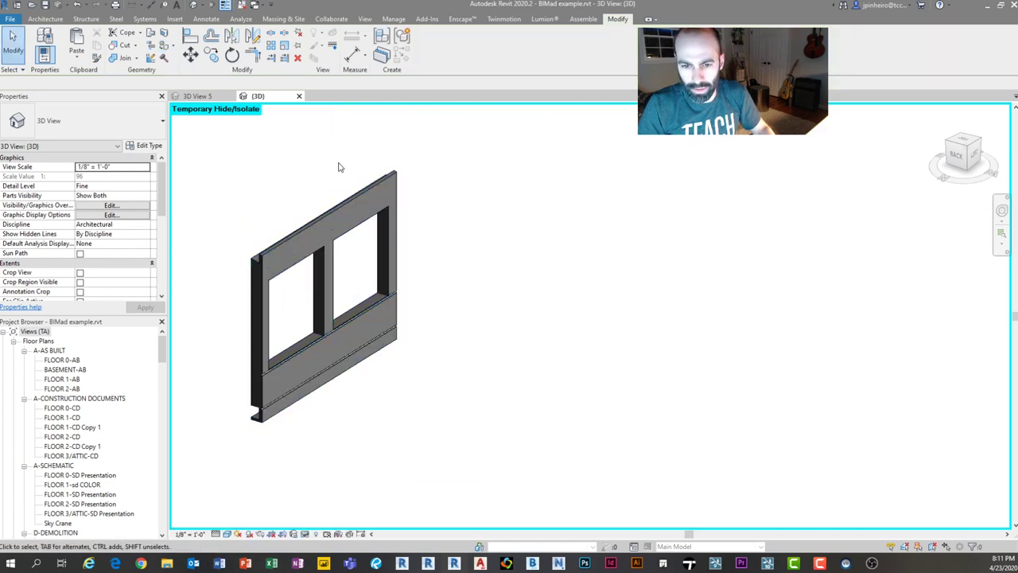
key("h")
key("r")
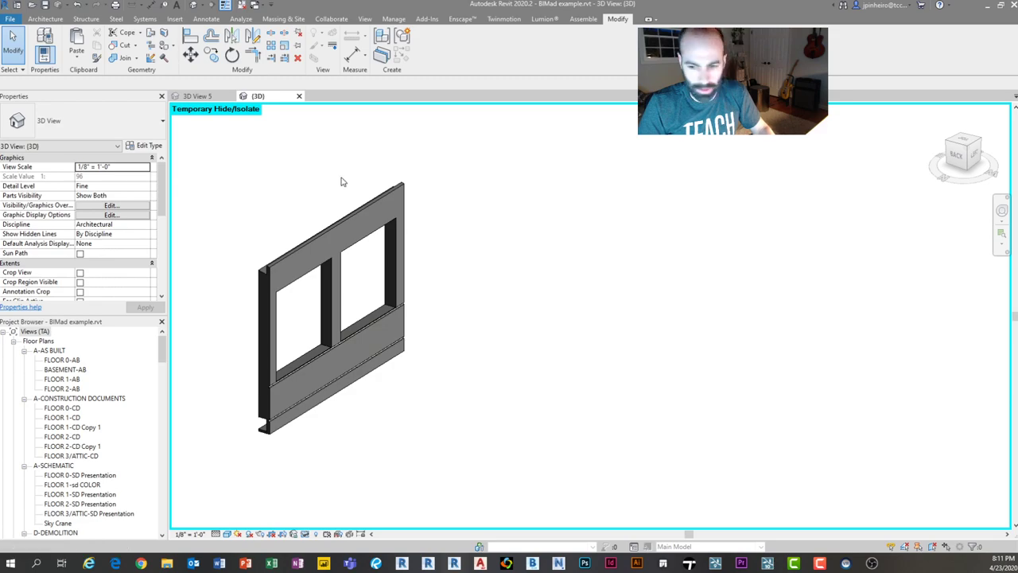
scroll(342, 181, "down", 3)
middle_click_drag(342, 181, 442, 258)
scroll(405, 220, "down", 3)
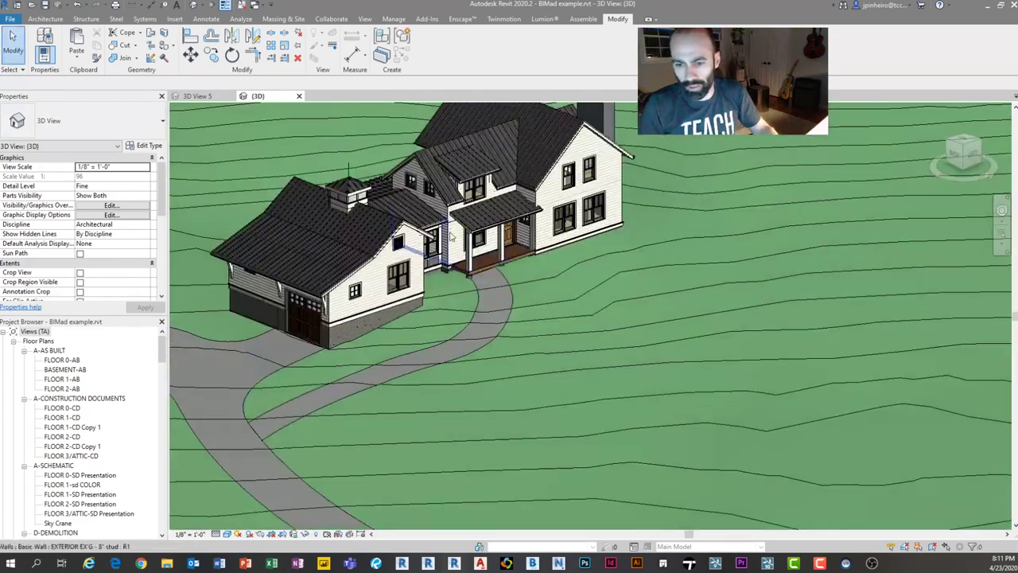
scroll(469, 266, "up", 5)
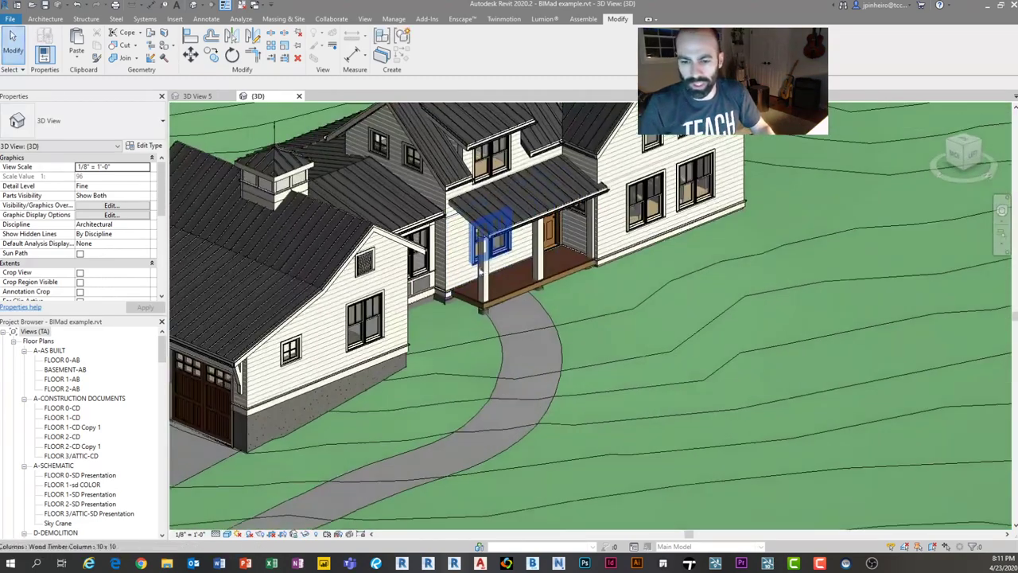
Step: Export the 3D view for Twinmotion, replacing BAD - Twinmotion House Example.fbx in the Happy Hour - Live Rendering Scene folder
left_click(504, 19)
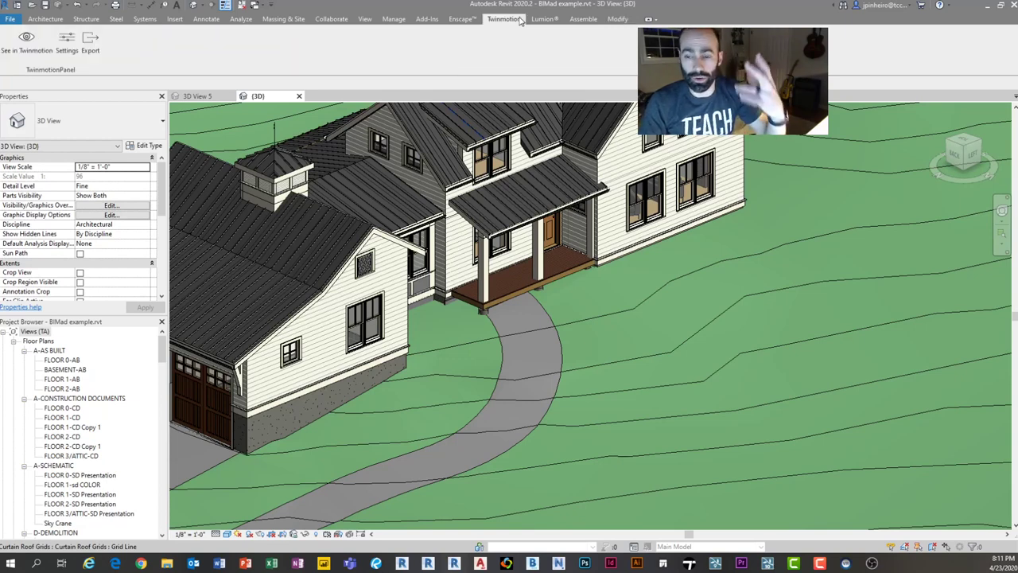
left_click(102, 50)
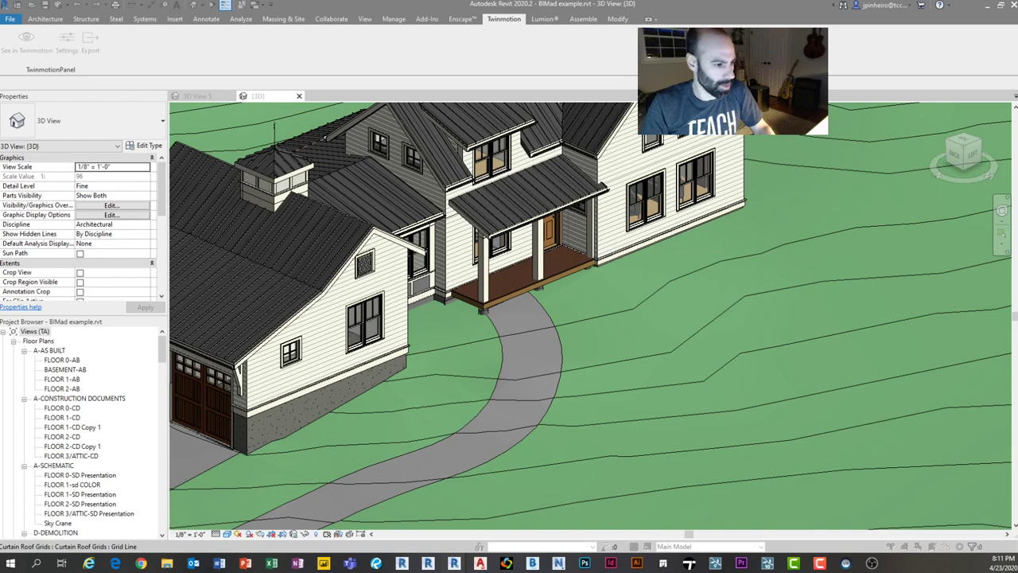
left_click_drag(71, 26, 135, 94)
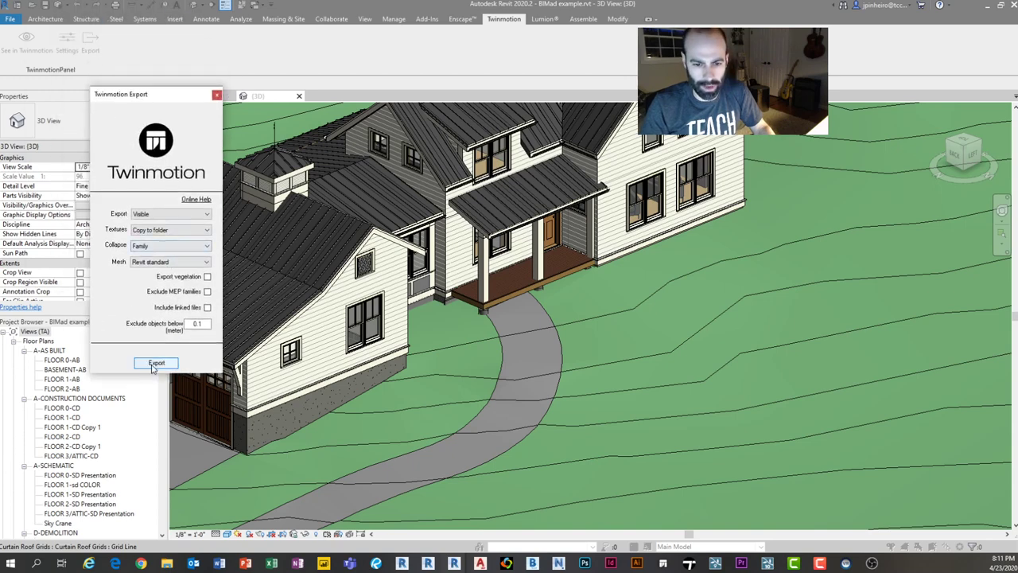
left_click(155, 364)
left_click_drag(279, 104, 329, 113)
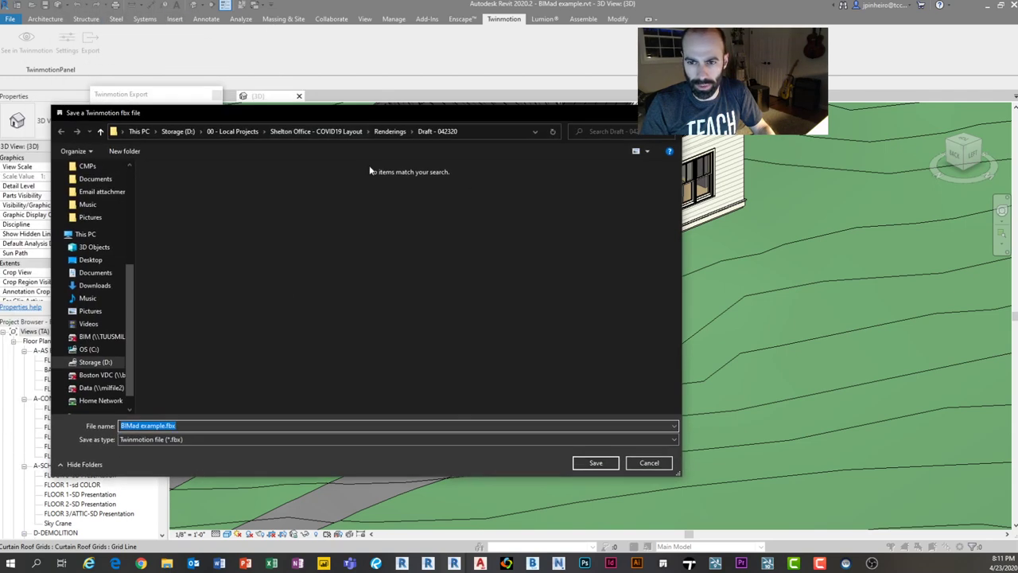
scroll(93, 311, "up", 5)
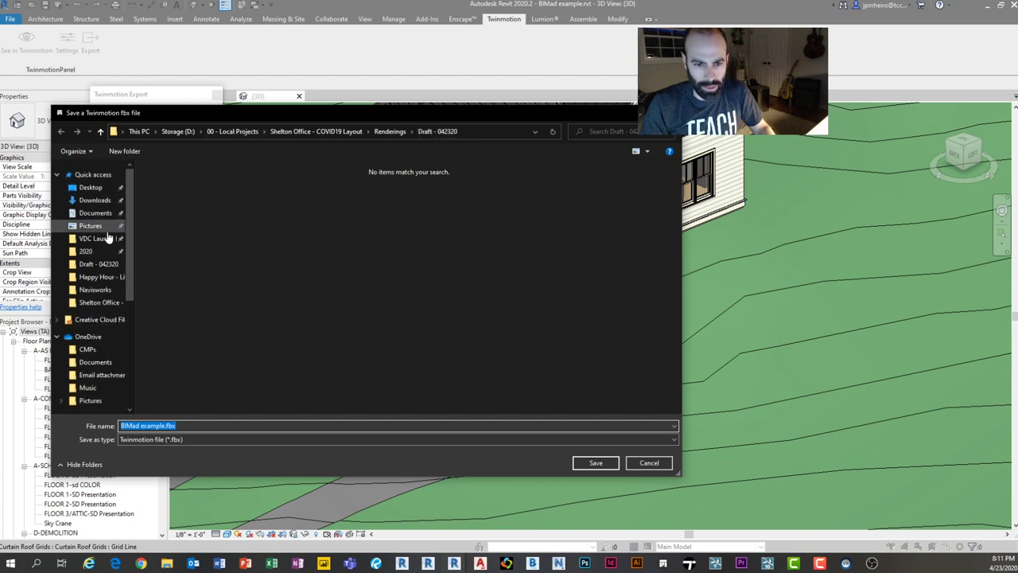
left_click(96, 276)
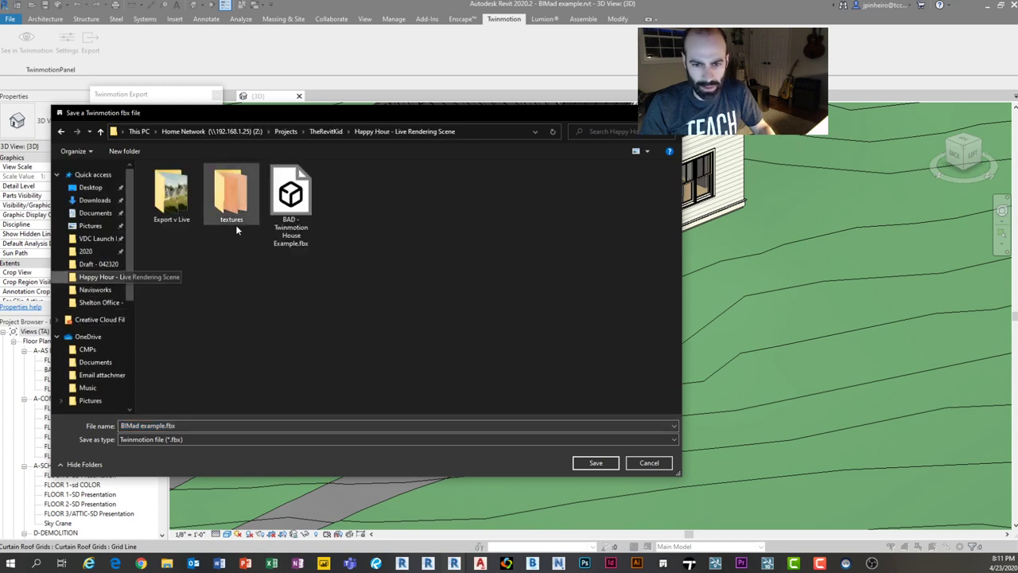
left_click(310, 203)
left_click(595, 463)
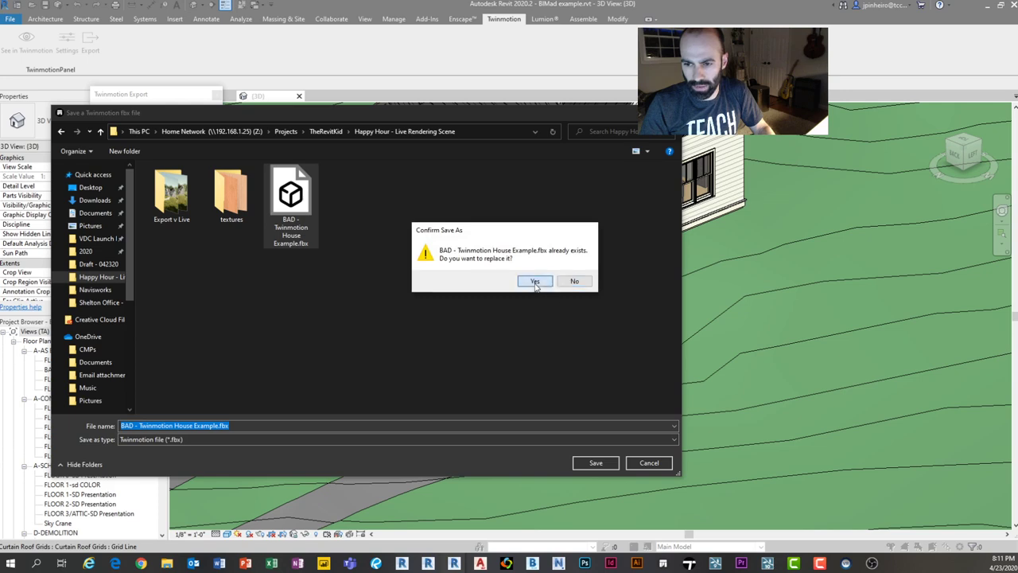
left_click(564, 283)
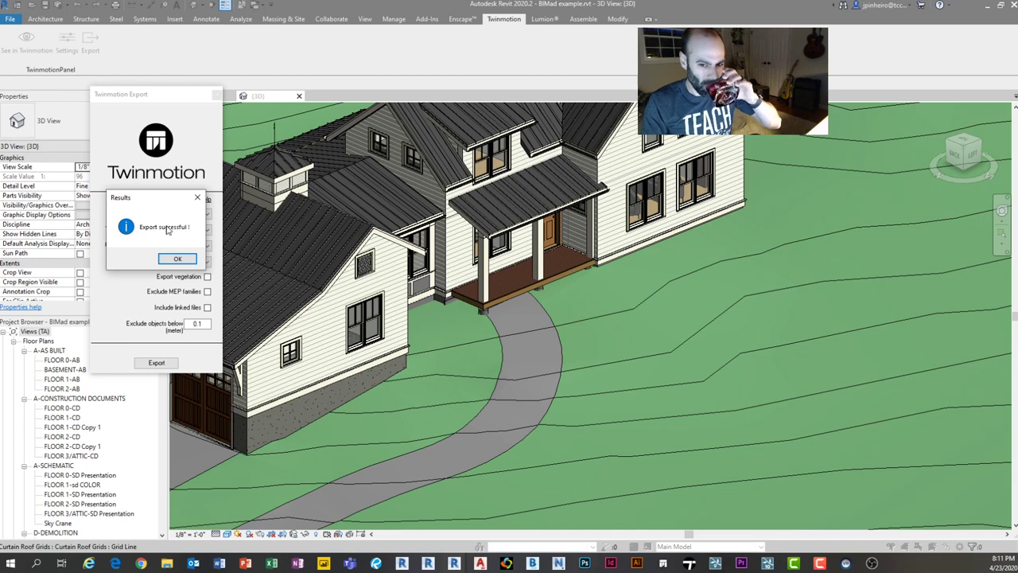
left_click(180, 259)
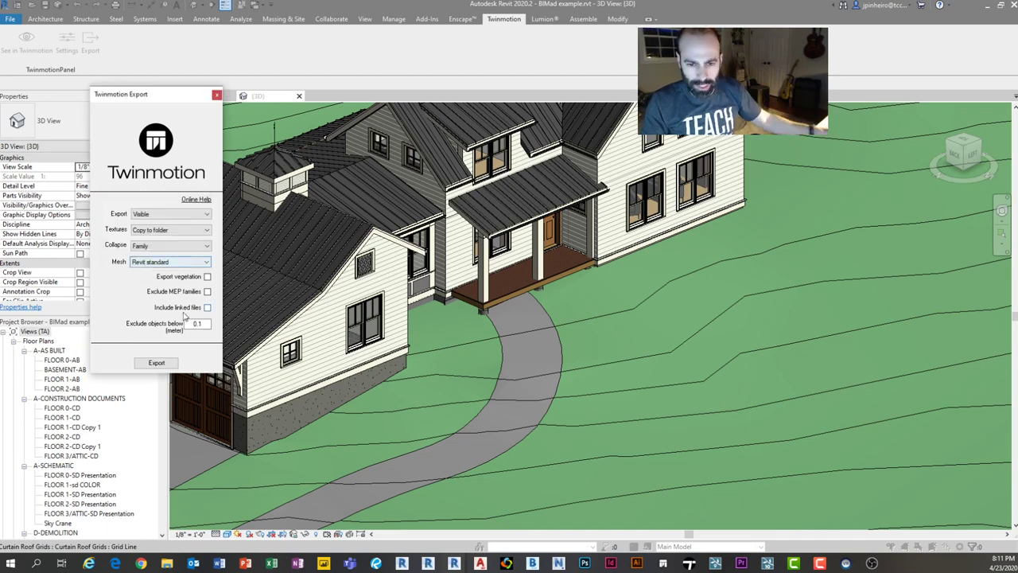
left_click(215, 95)
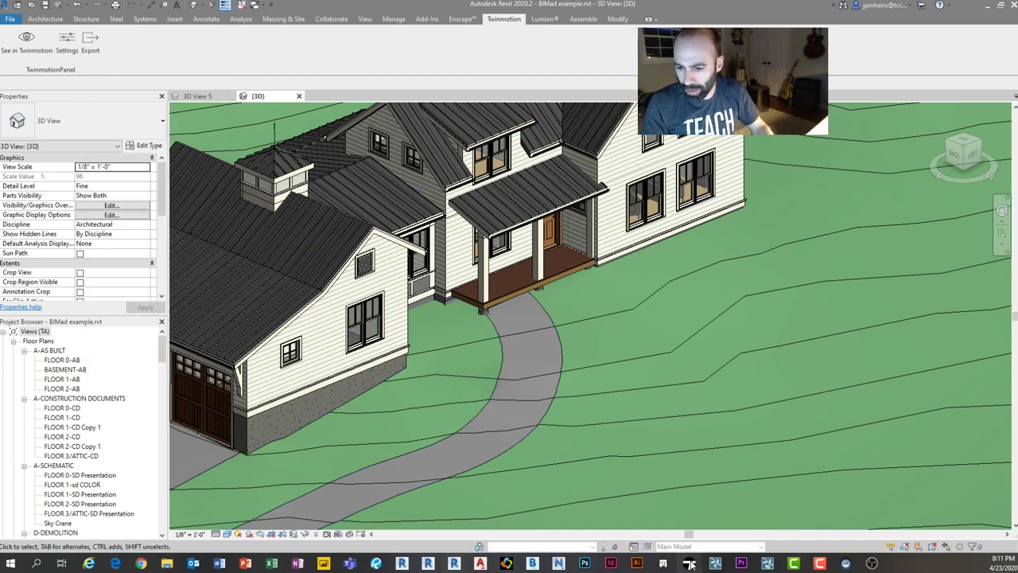
Step: Switch to Twinmotion and reload the imported house FBX from its updated file
left_click(688, 563)
left_click(24, 439)
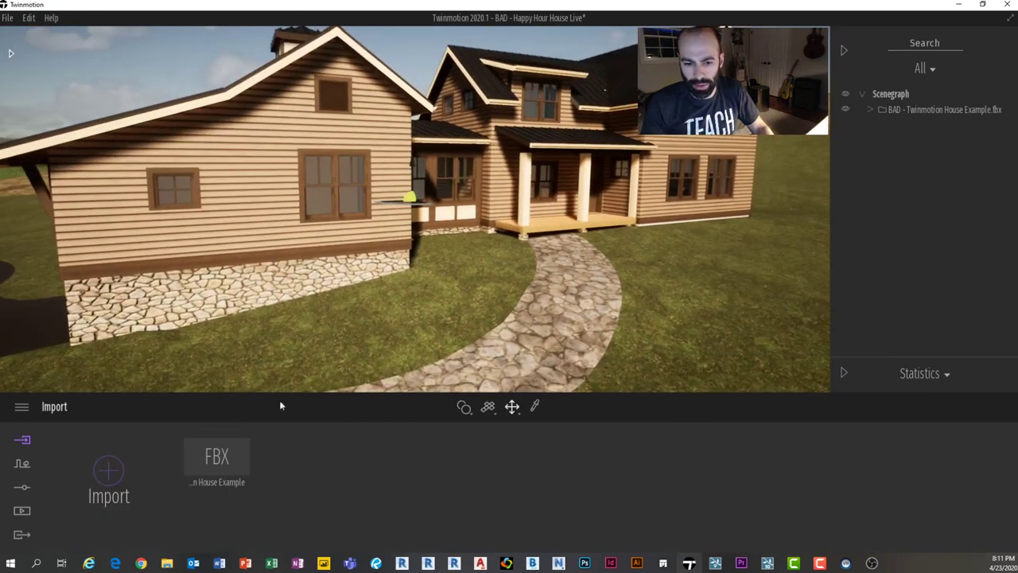
left_click(225, 431)
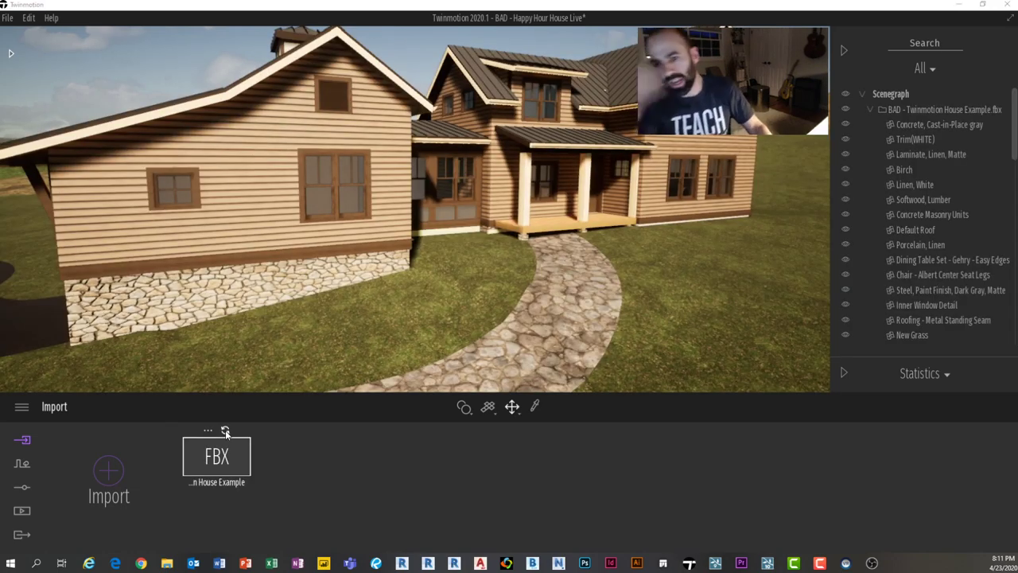
Step: Hide the Insulation-Rigid object that covers the base of the wall beside the front porch
mouse_move(495, 177)
middle_mouse_down("shift")
mouse_move(310, 183)
mouse_move(374, 179)
mouse_move(445, 209)
mouse_move(477, 238)
mouse_move(503, 159)
middle_mouse_up("shift")
scroll(528, 220, "up", 5)
scroll(506, 219, "up", 8)
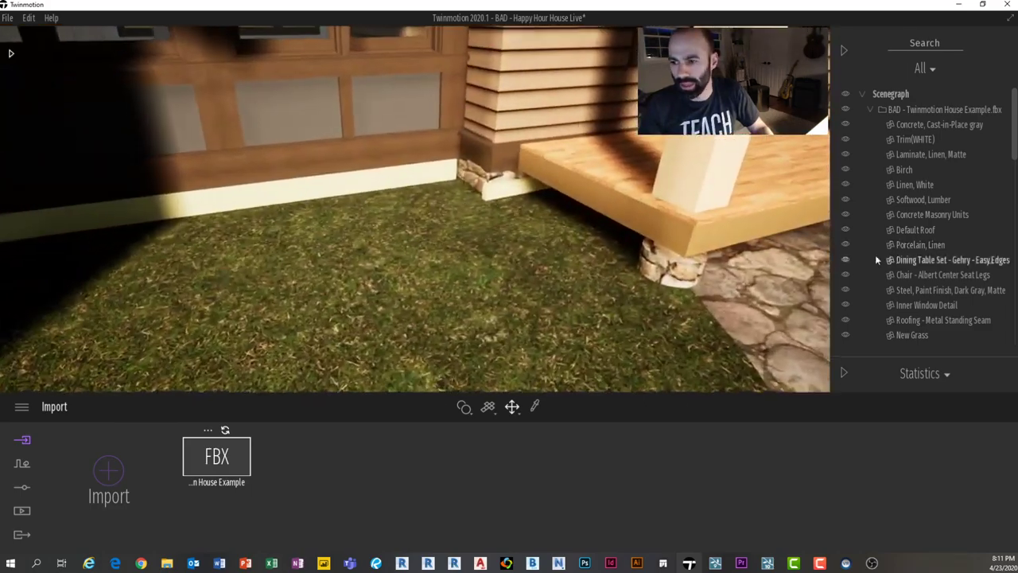
left_click(513, 194)
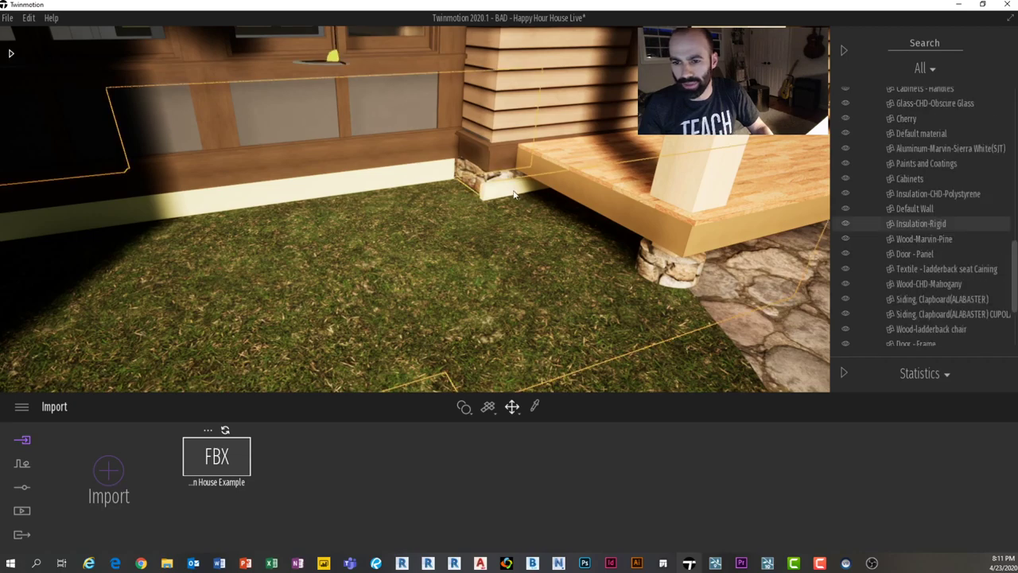
left_click(845, 223)
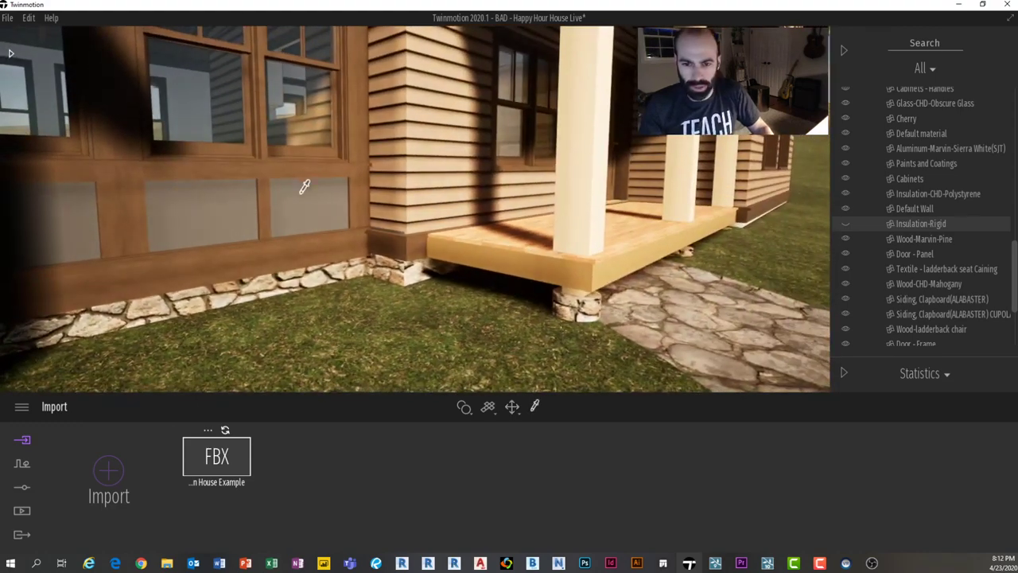
Step: Sample the Inner Window Detail material from the gray panels below the windows beside the porch
left_click(305, 183)
left_click(659, 200)
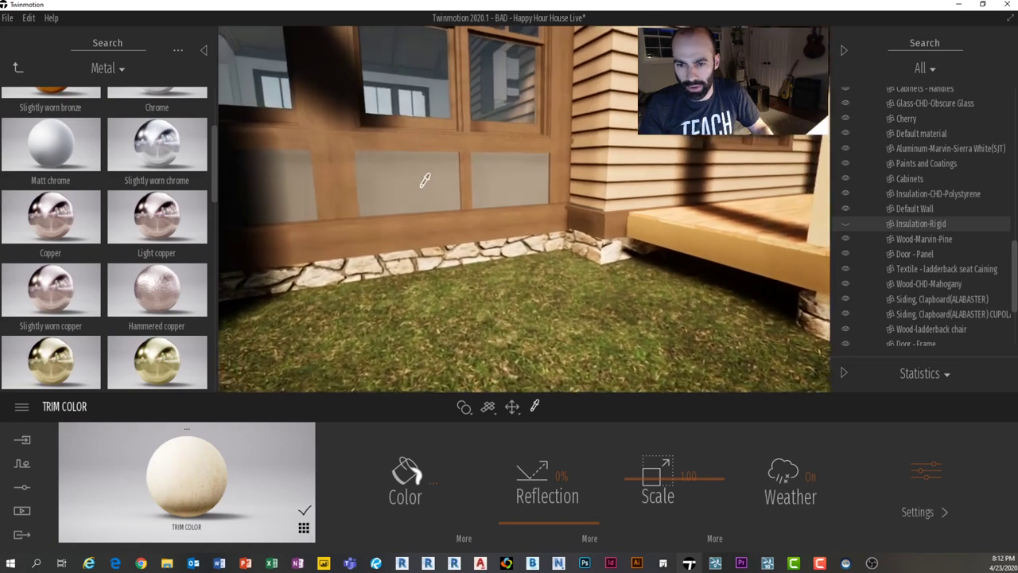
left_click(425, 180)
Step: Apply the Wood siding 01 material from the Wood library to the gray panels below the windows beside the porch
left_click(18, 68)
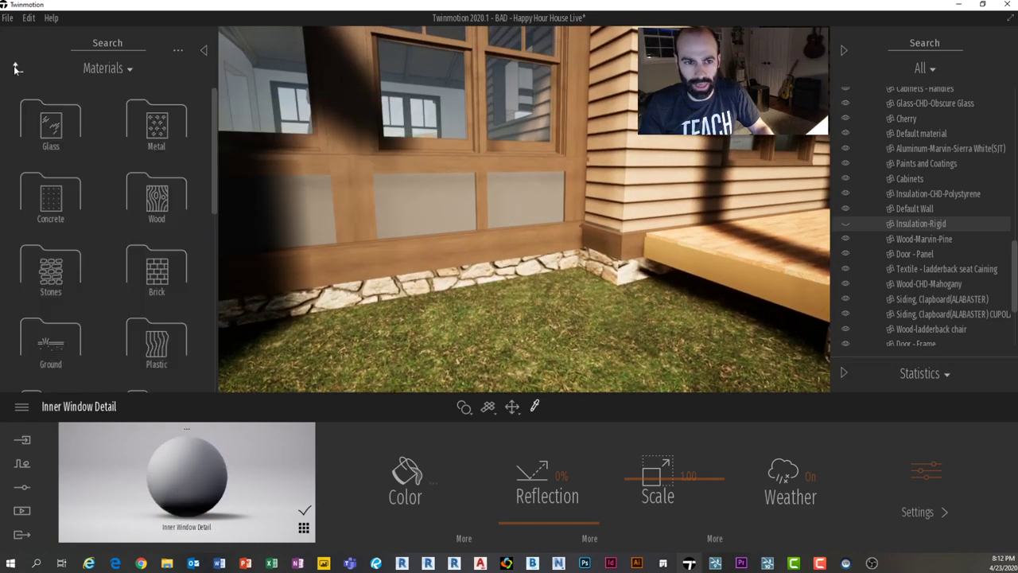
left_click(18, 68)
left_click(35, 117)
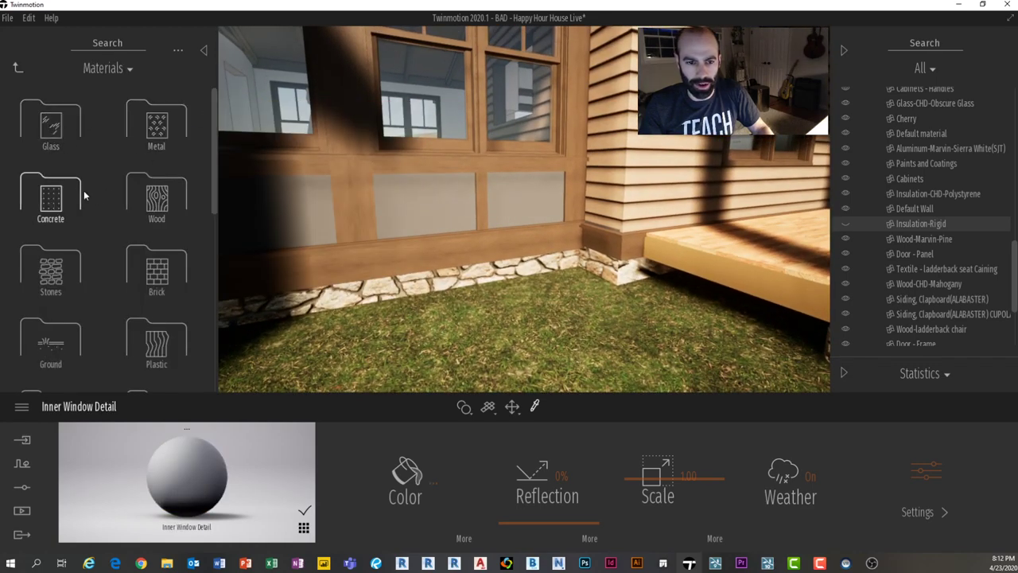
left_click(51, 121)
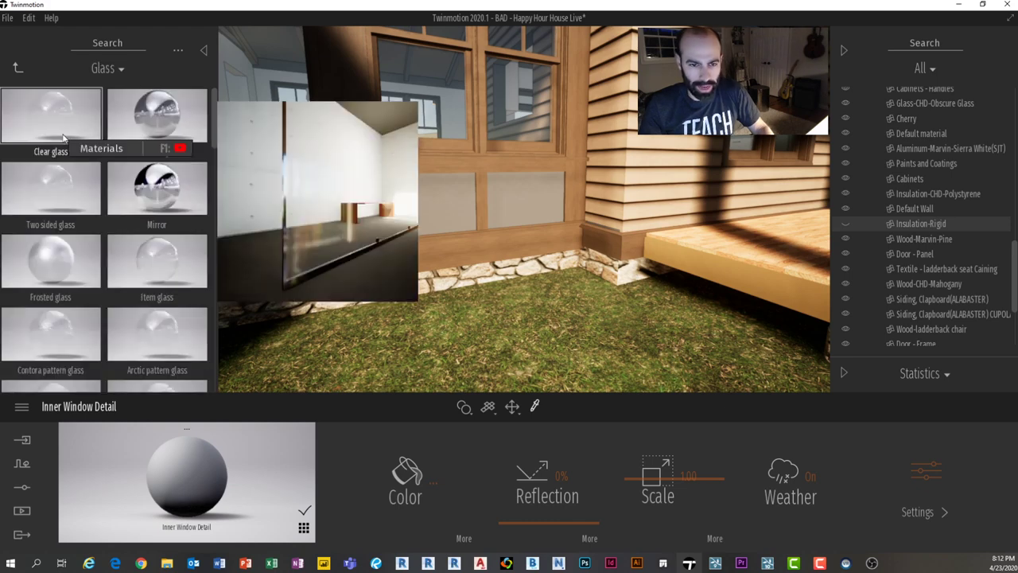
left_click(17, 68)
left_click(18, 68)
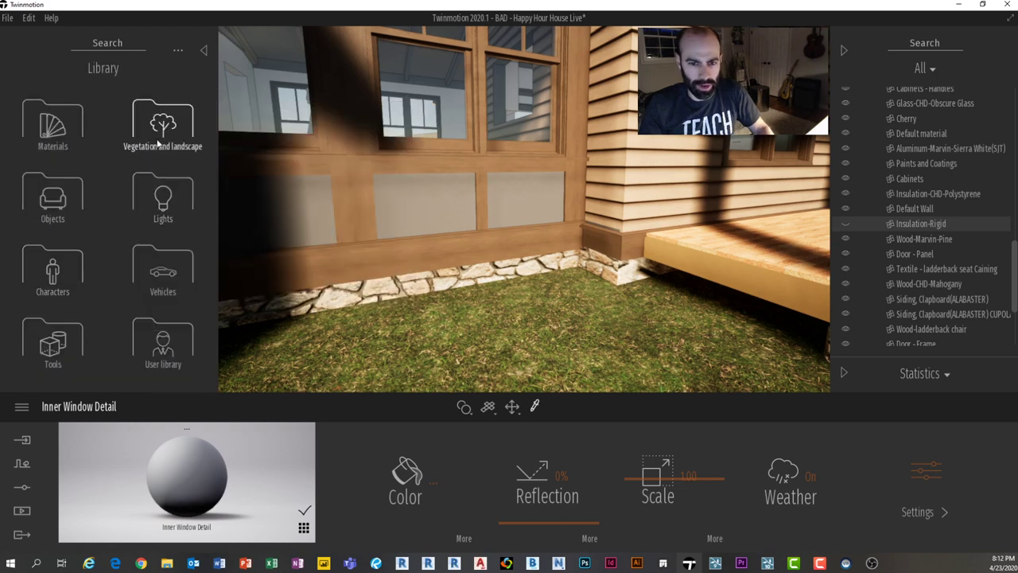
left_click(53, 123)
scroll(57, 261, "down", 1)
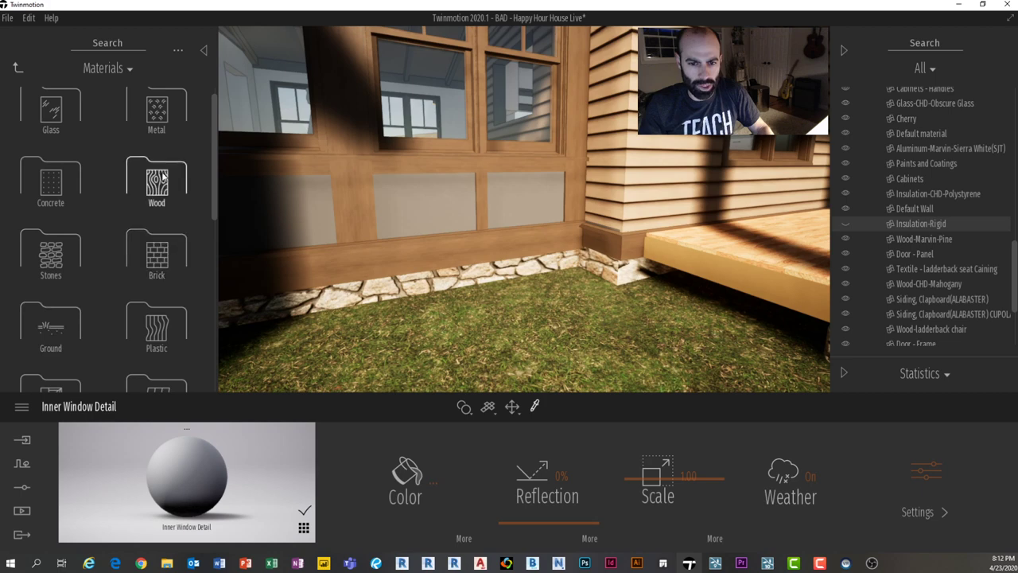
left_click(157, 181)
mouse_move(70, 112)
left_click_drag(70, 113, 395, 201)
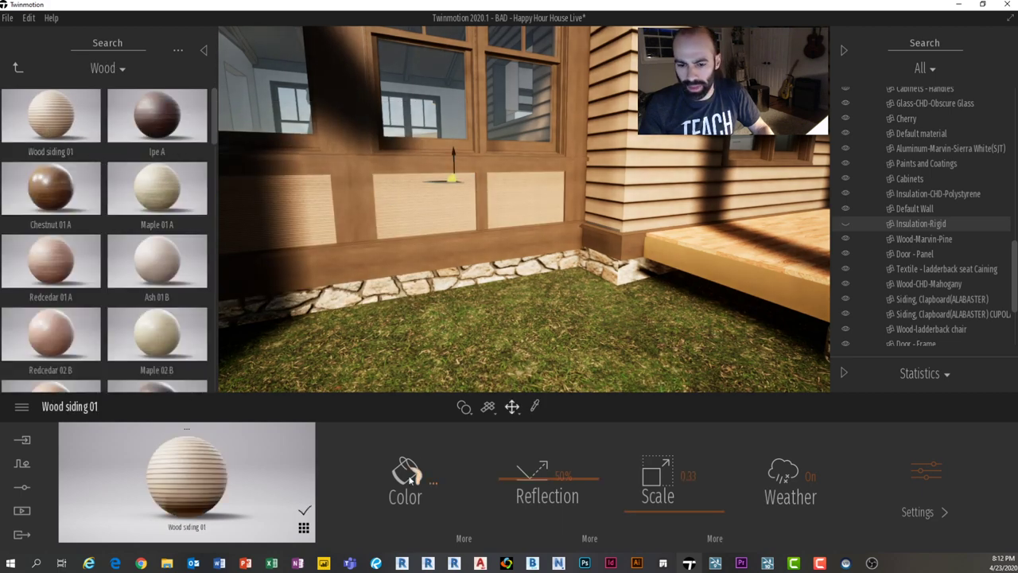
Step: Rename the Wood siding 01 material on the window panels as Inset
left_click(188, 430)
left_click(192, 398)
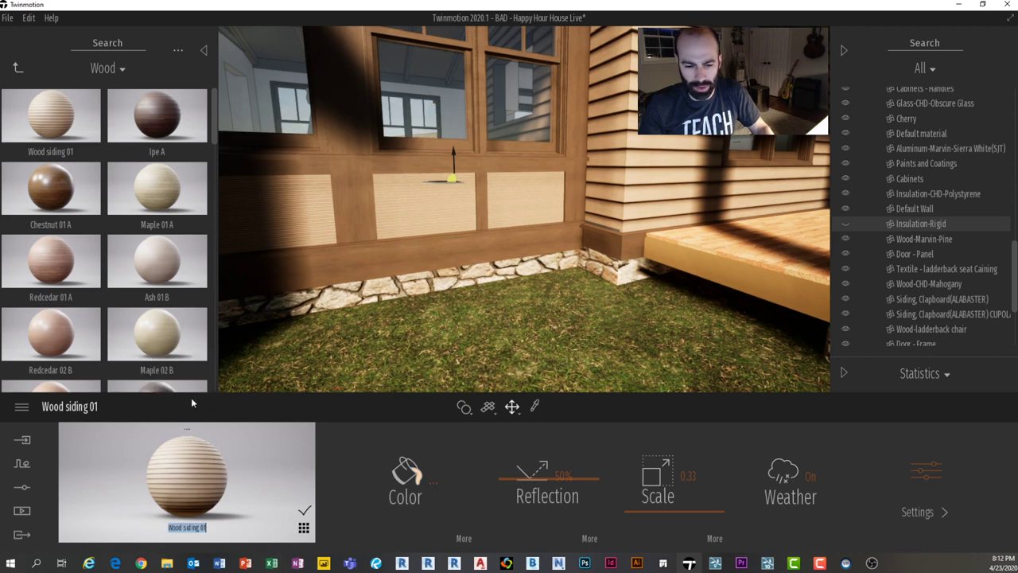
key("BackSpace")
key("Return")
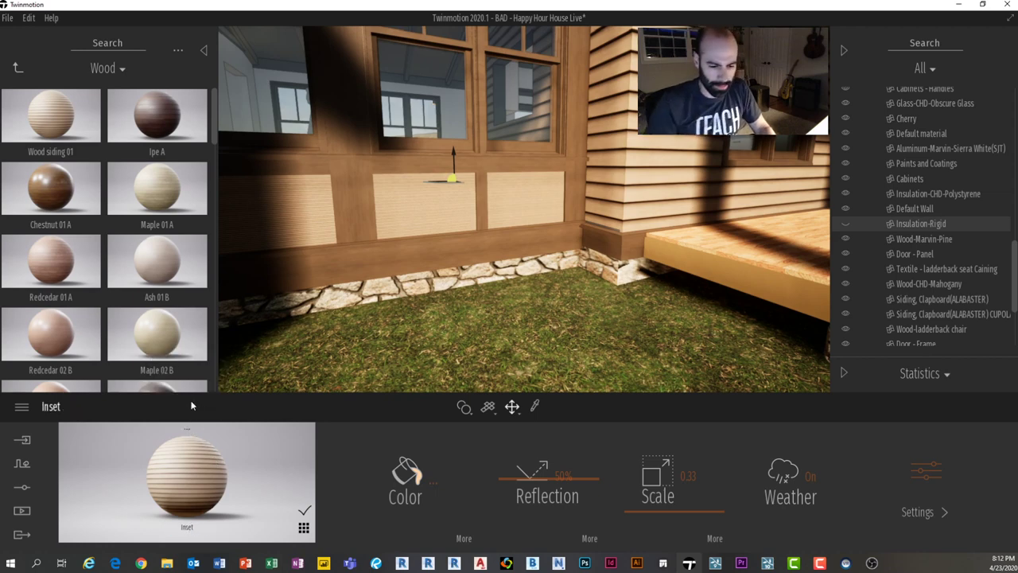
Step: Darken the Inset material's color to about RGB 140, 115, 91 and set its scale to 0.89
left_click(415, 480)
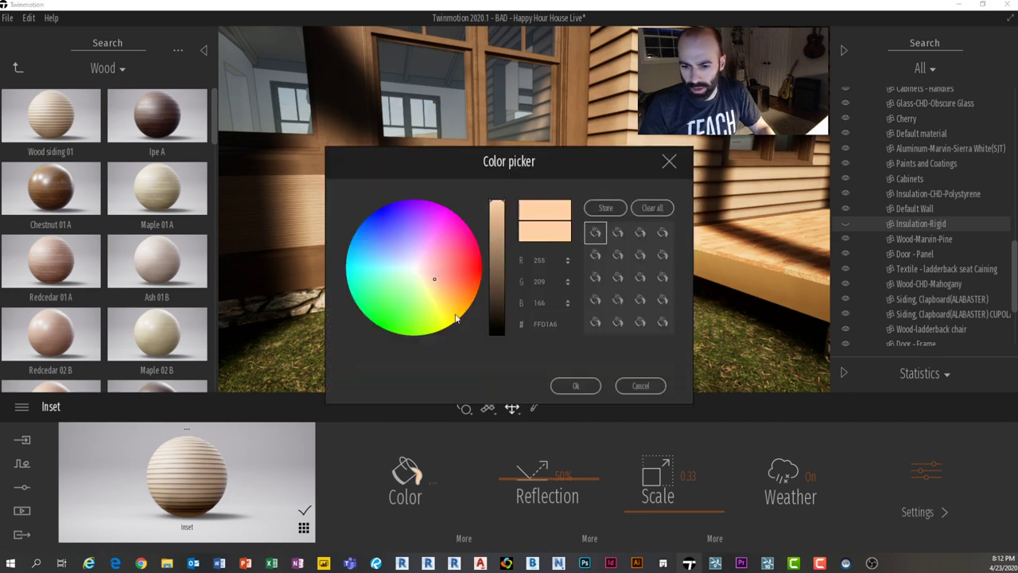
left_click(495, 282)
left_click(495, 287)
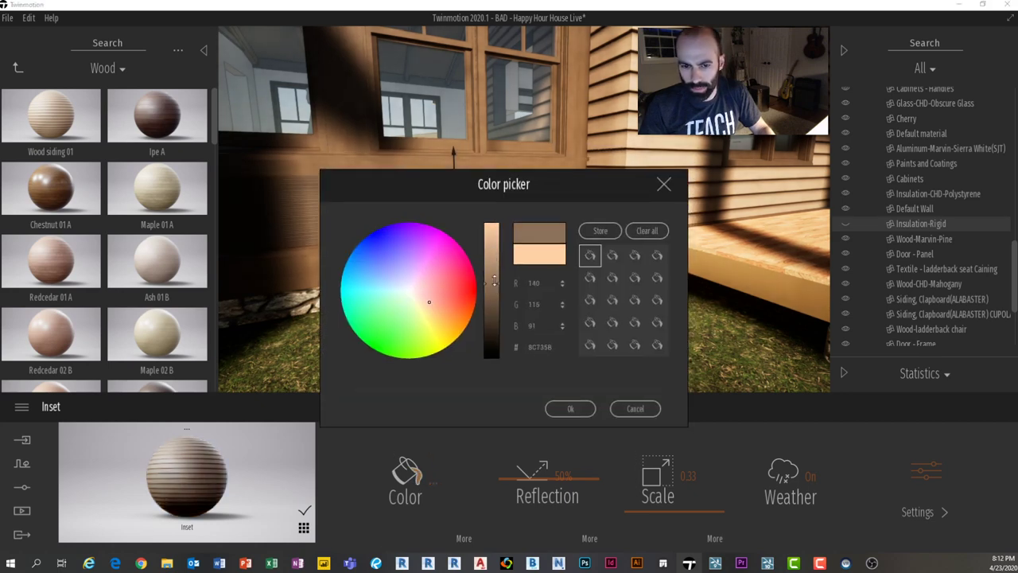
left_click(570, 408)
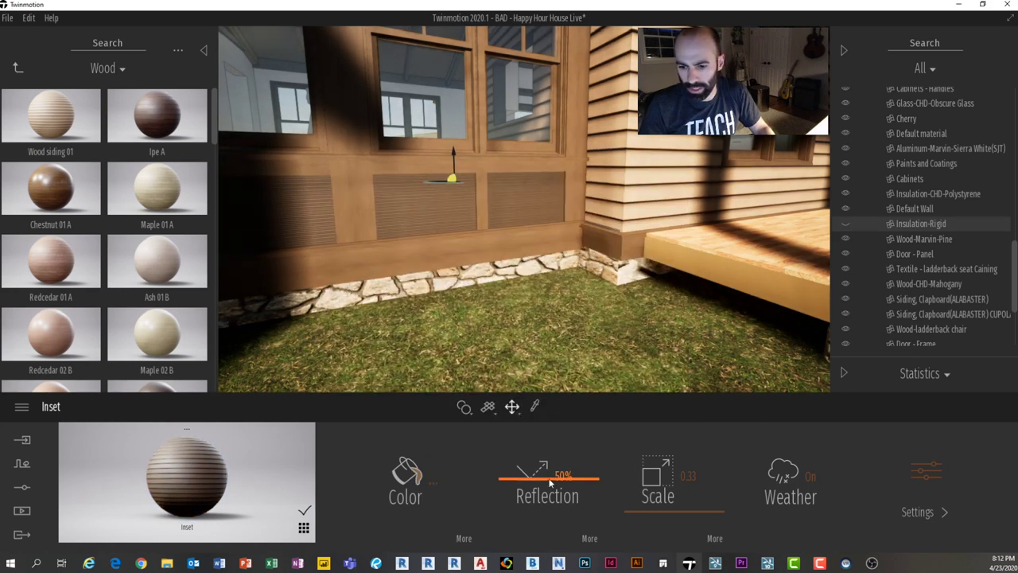
left_click_drag(609, 495, 635, 484)
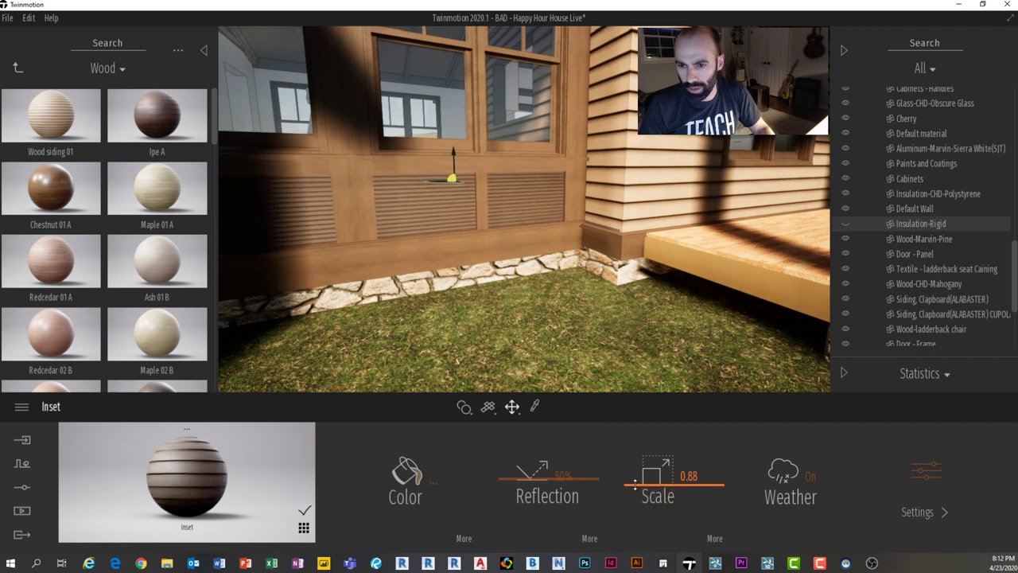
Step: Darken the Inset material's color to hex 5E4C3D, with 64% reflection and 39% grunge
left_click(411, 478)
left_click(501, 284)
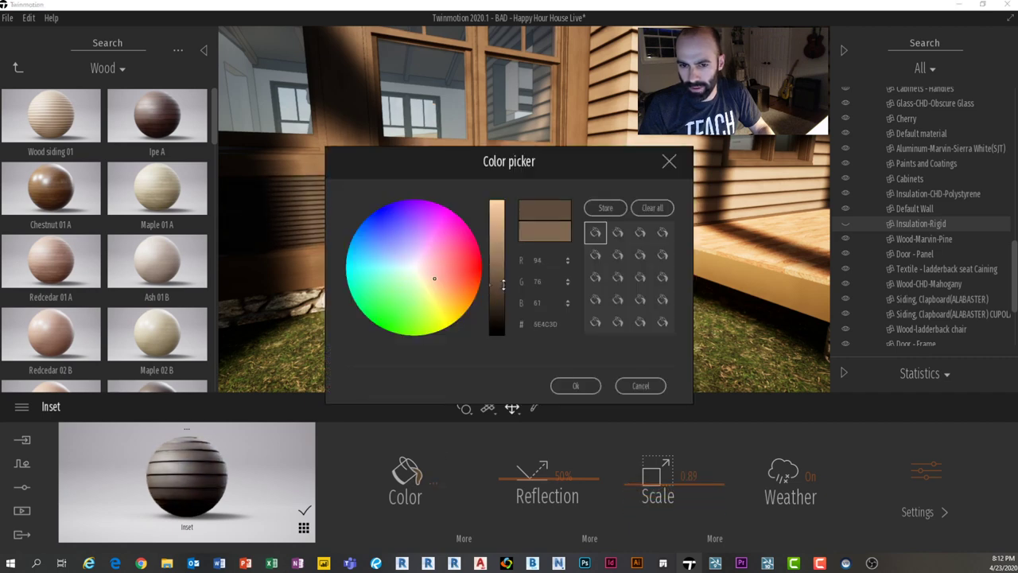
left_click(573, 386)
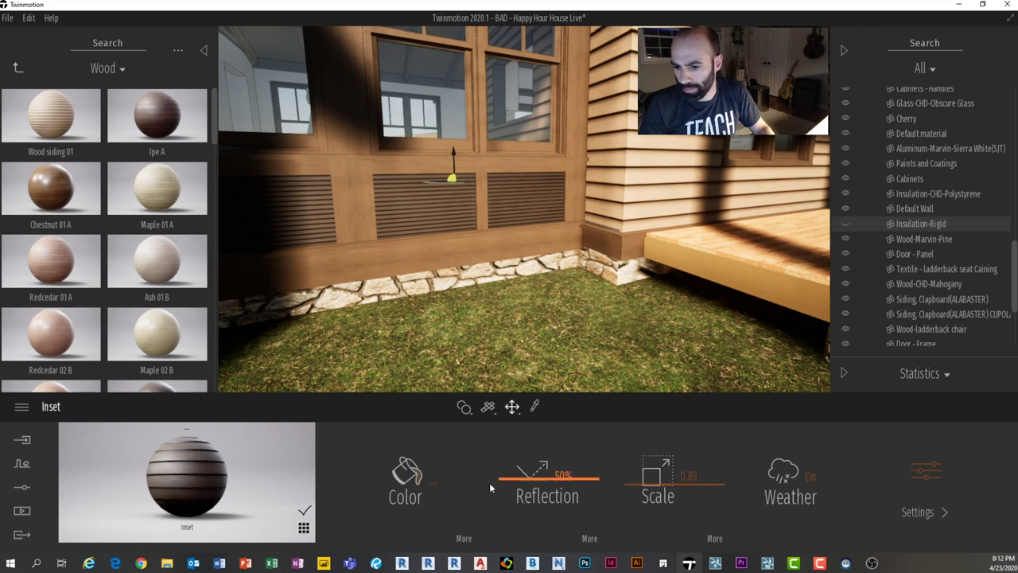
left_click_drag(515, 475, 516, 467)
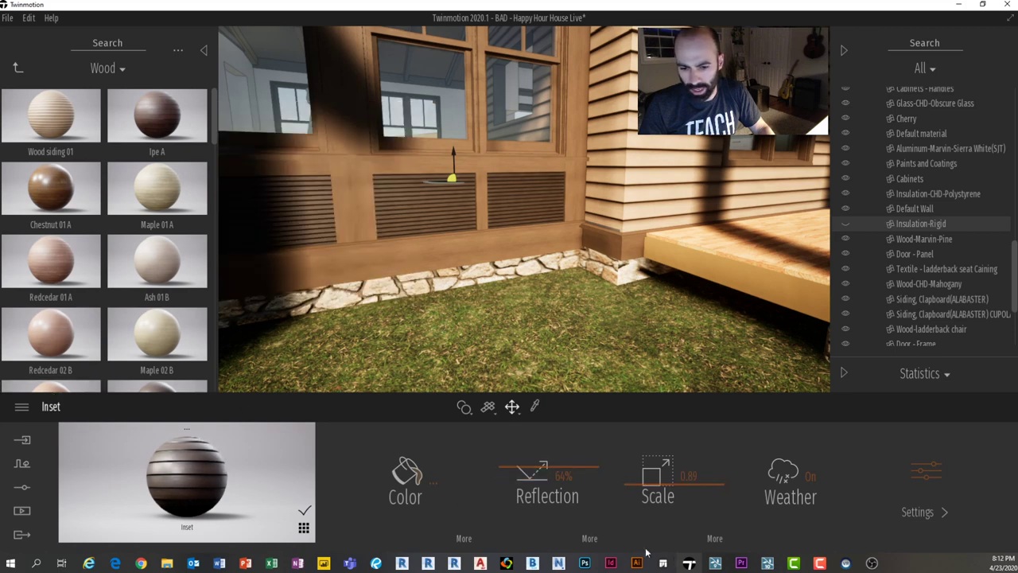
left_click(461, 538)
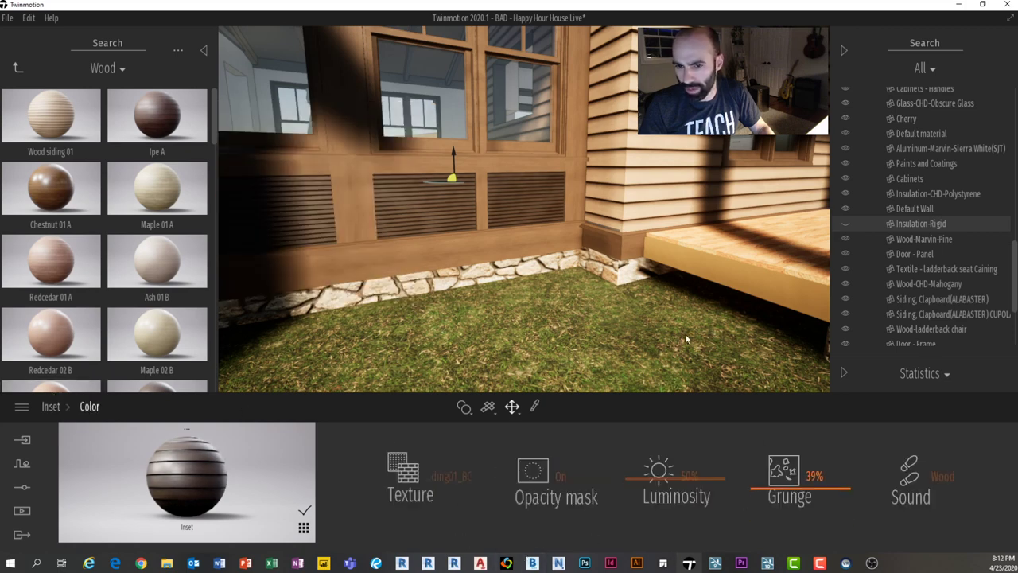
Step: Sample Stone wall 3 from the stone under the front porch and apply it to the white strip at the base of the adjacent wall
key("s")
right_click_drag(686, 339, 591, 216)
key("w")
key("d")
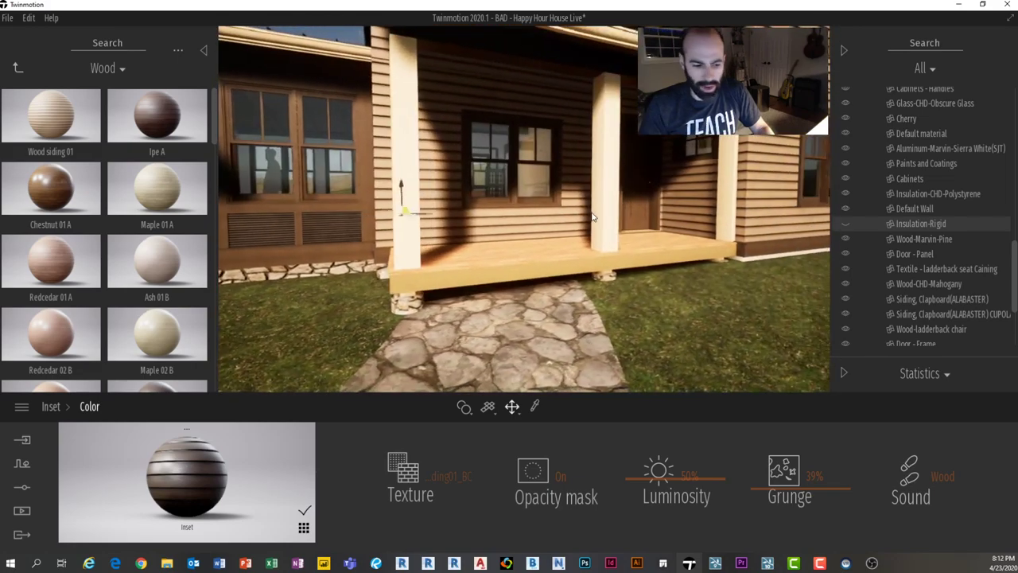
right_click_drag(498, 173, 497, 174)
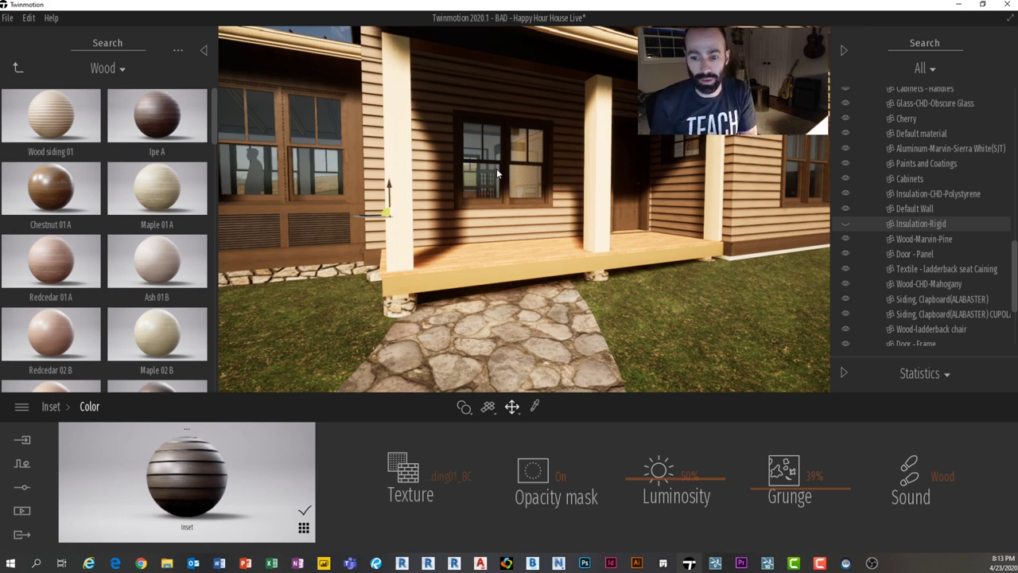
right_click_drag(496, 168, 676, 115)
right_click_drag(454, 262, 454, 226)
key("t")
left_click(340, 189)
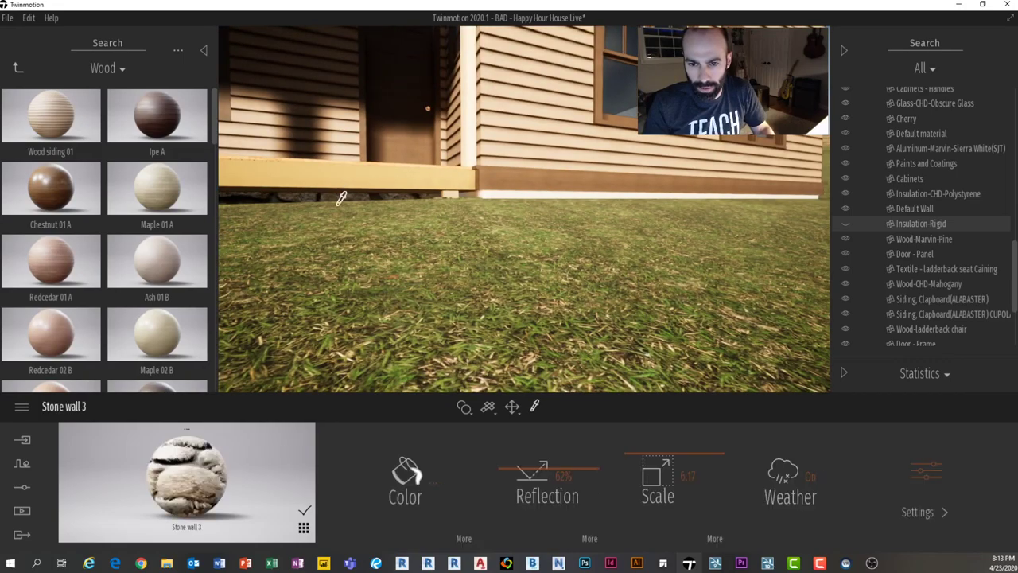
left_click(500, 197)
Step: Sample the Olive 02 G material from the trim below the window panels and apply it to the front porch columns
right_click_drag(500, 198, 400, 258)
key("e")
key("q")
key("t")
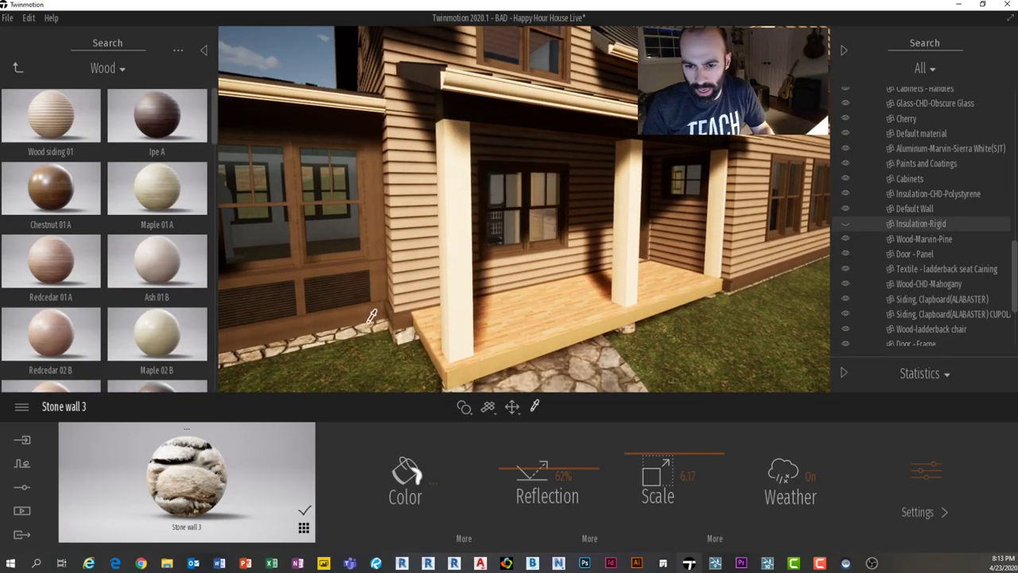
left_click(365, 315)
left_click_drag(192, 470, 453, 305)
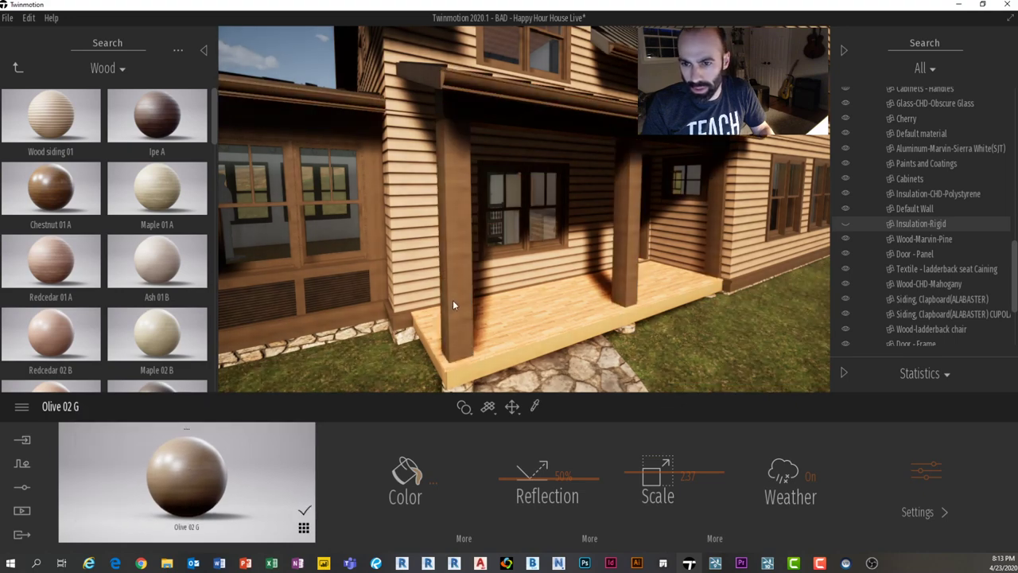
Step: Apply the Olive 02 G material to the edge board around the front porch deck
key("Escape")
key("w")
right_click_drag(453, 305, 480, 327)
left_click_drag(189, 474, 399, 323)
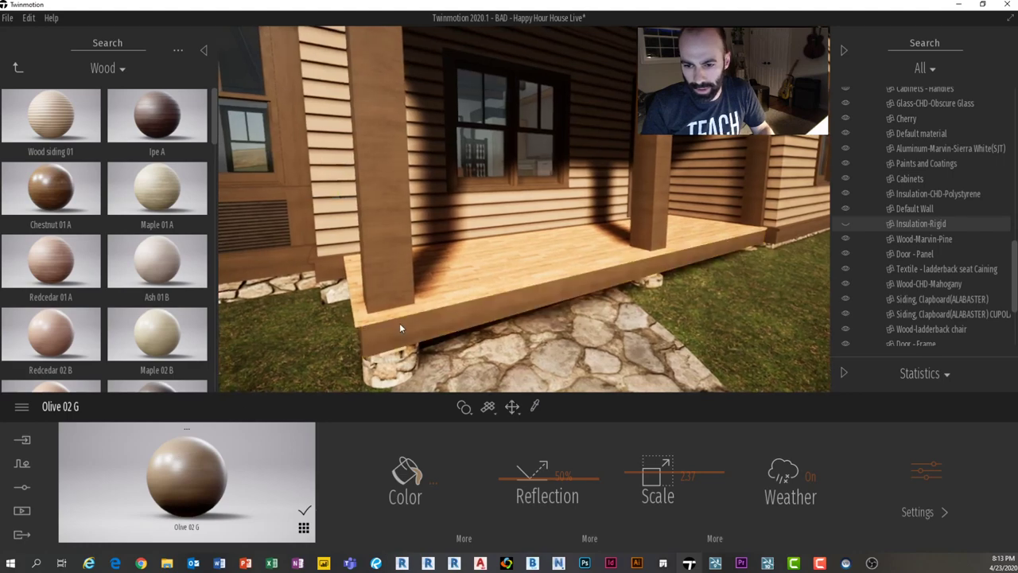
Step: Apply Maple 01 A to the porch floor, with a scale of 2.04 and 26% grunge
key("w")
right_click_drag(399, 323, 425, 324)
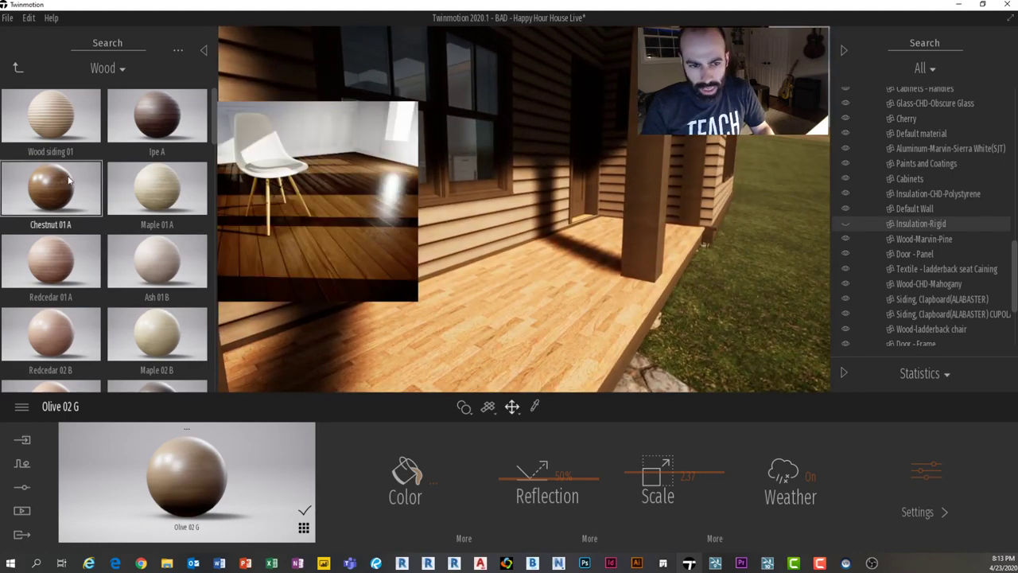
left_click_drag(187, 172, 478, 301)
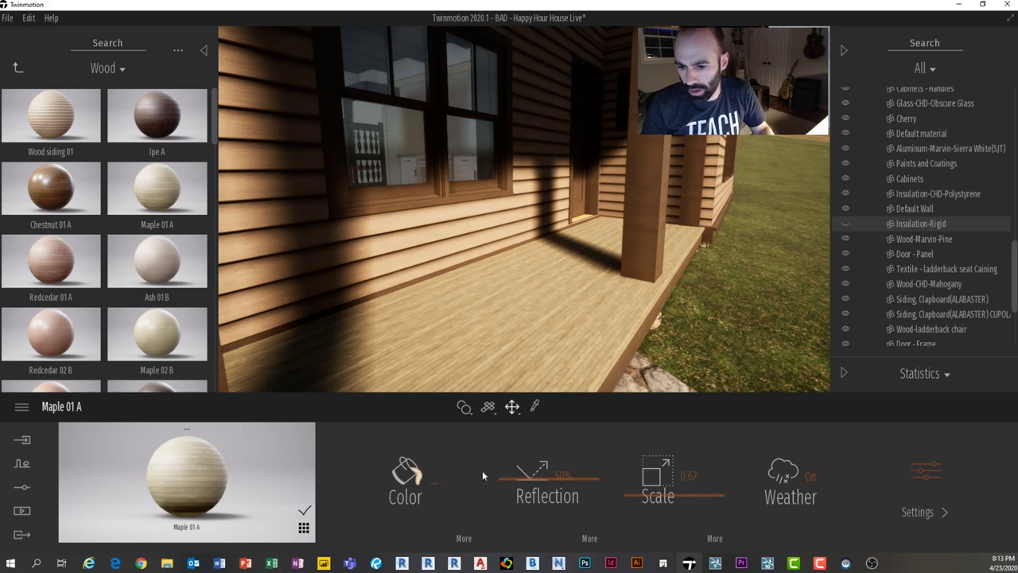
left_click_drag(659, 475, 665, 473)
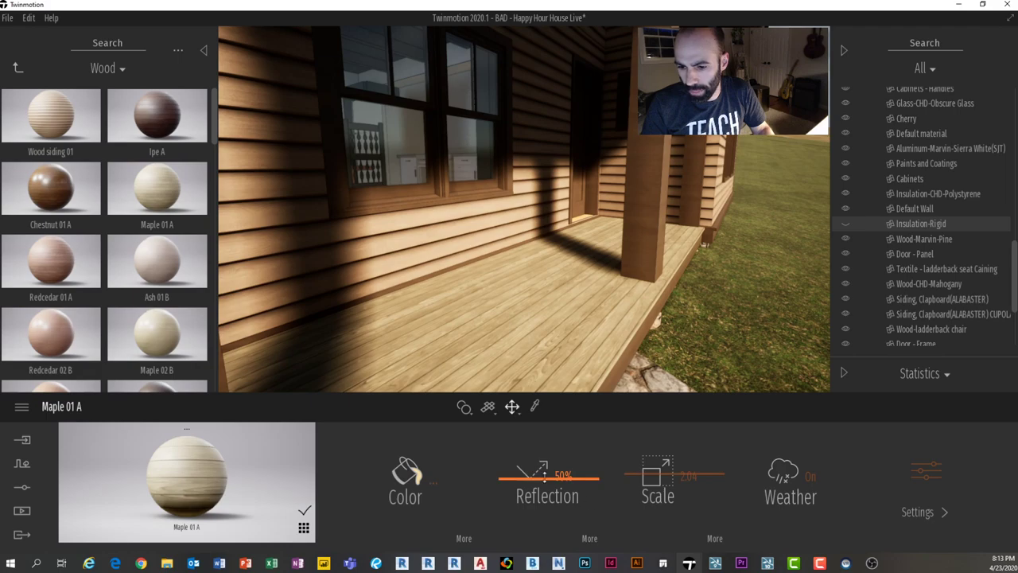
left_click(463, 538)
left_click_drag(777, 515, 762, 499)
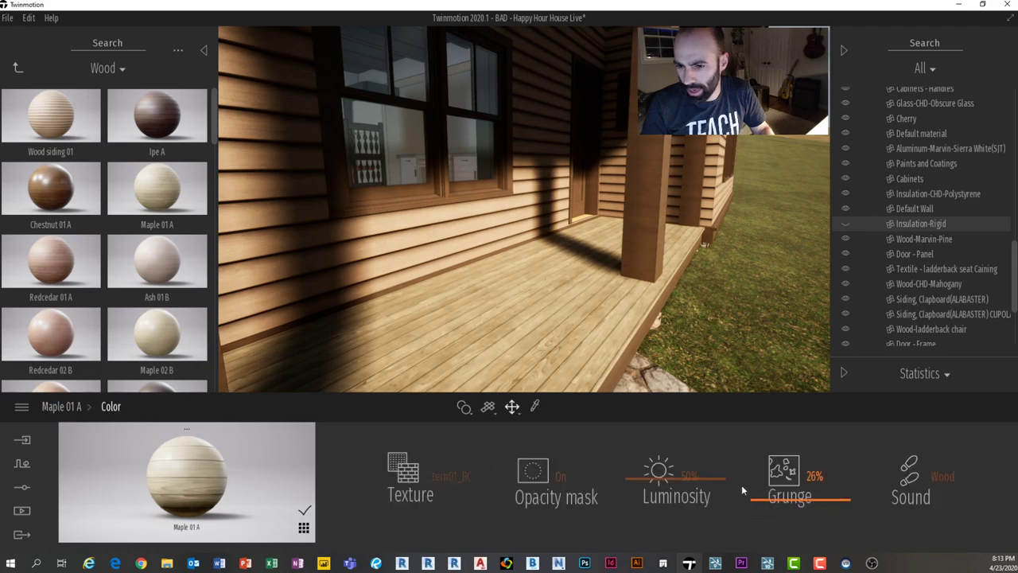
Step: Sample the Olive Darker material from the louvered vent in the front gable and apply it to the dormer's roof-edge trim
middle_click_drag(613, 326, 477, 318, "shift")
key("s")
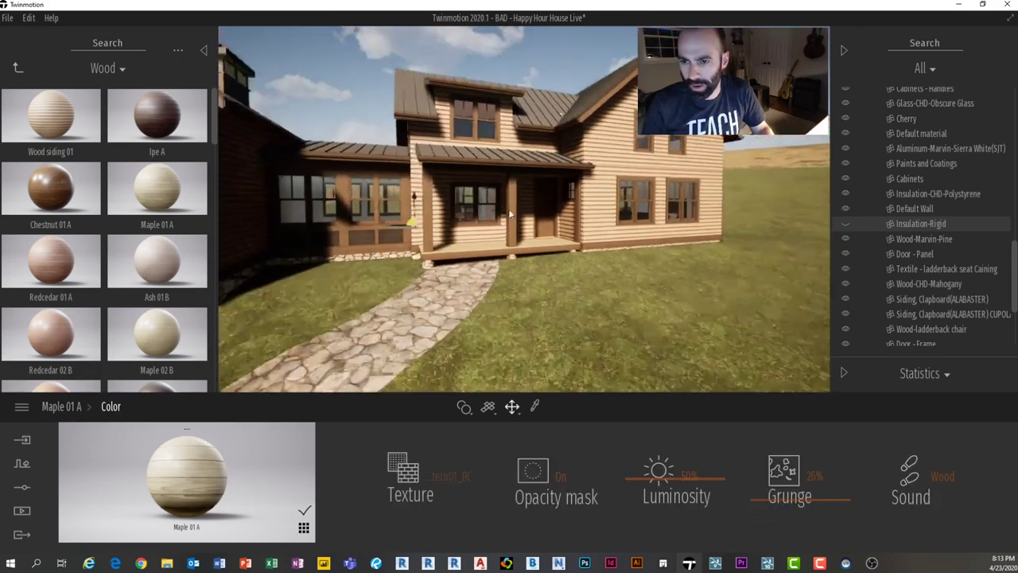
key("e")
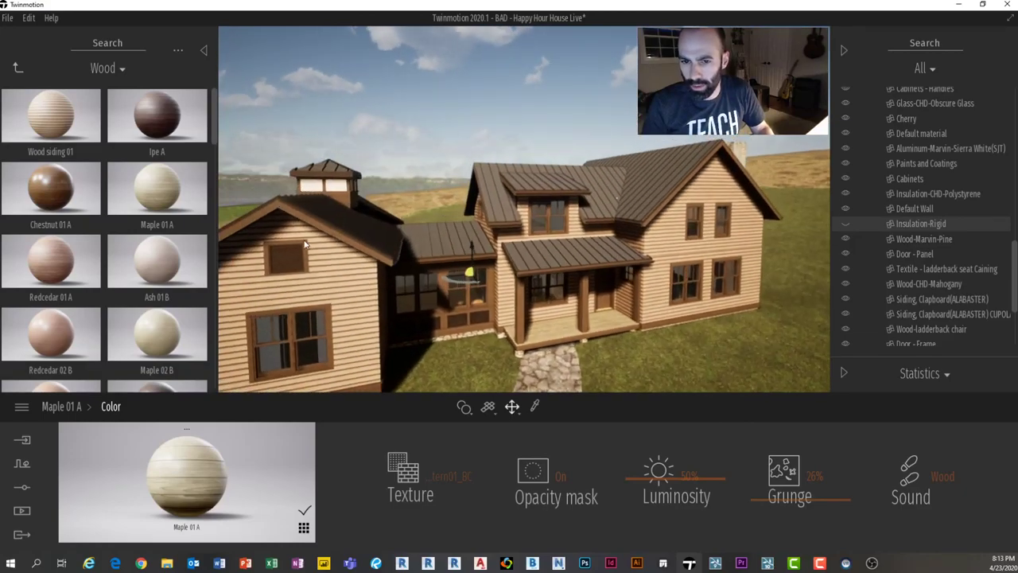
key("a")
key("w")
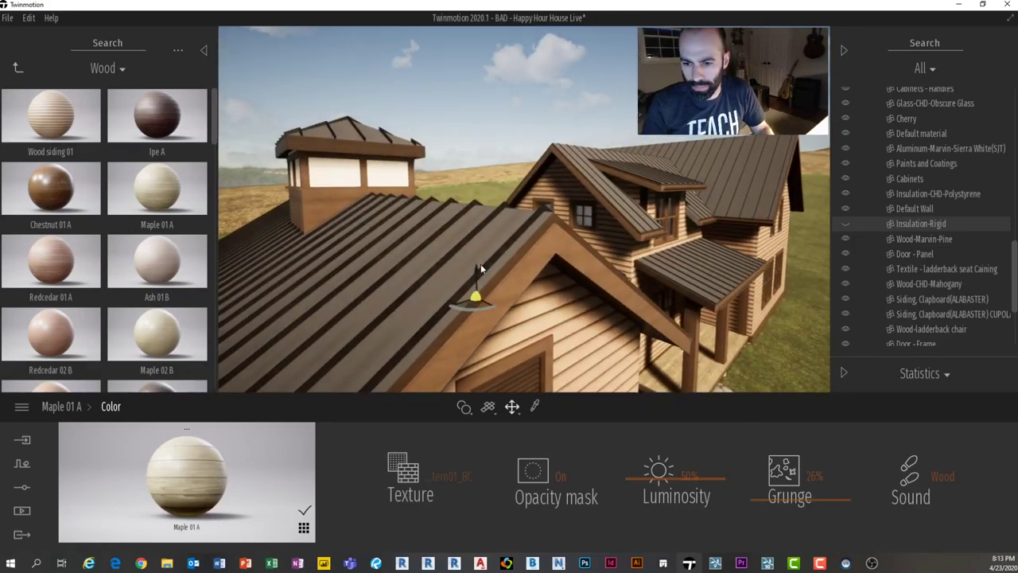
key("d")
key("t")
left_click(481, 304)
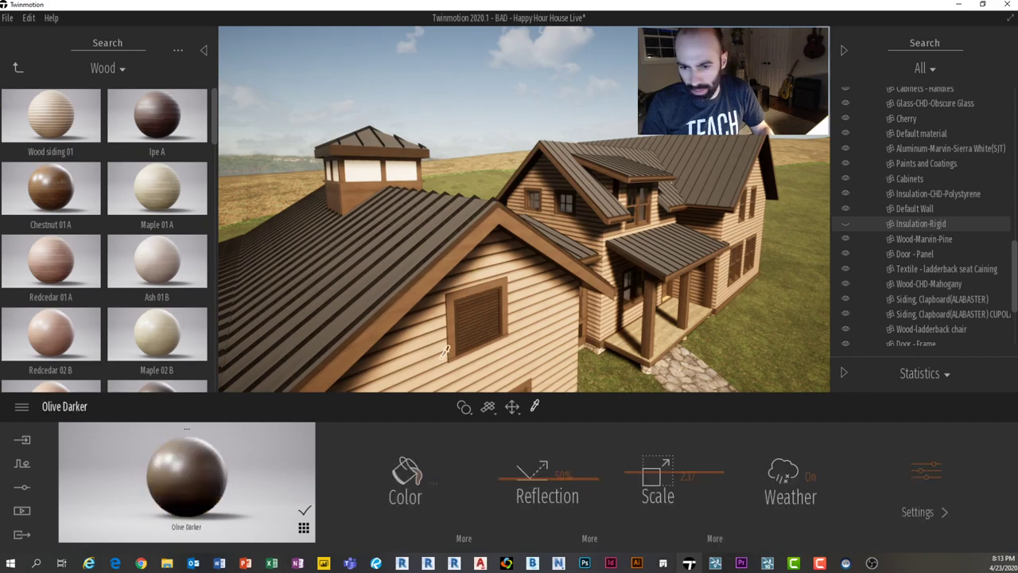
left_click_drag(186, 477, 597, 163)
Step: Sample the Glass-Marvin-IG Low E II with Argon material from the double window in the front gable wall and replace it with Reflective glass
scroll(599, 170, "up", 10)
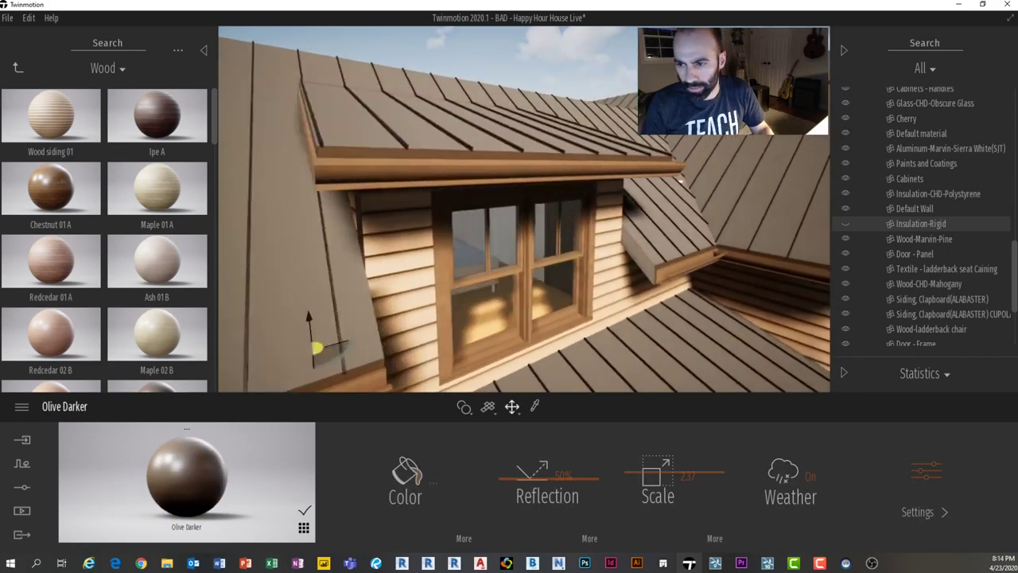
scroll(599, 178, "down", 10)
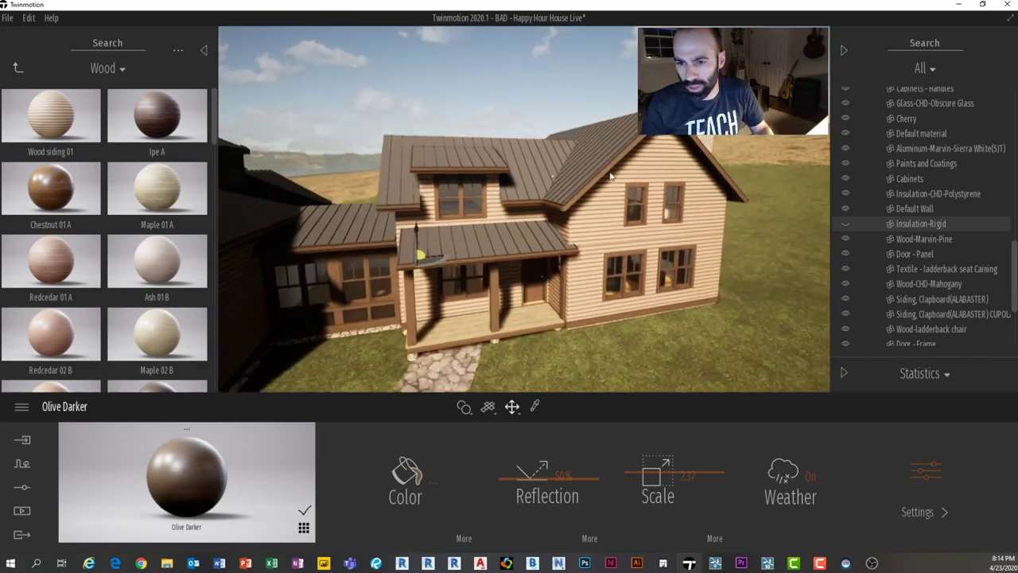
middle_click_drag(610, 177, 704, 111)
middle_click_drag(472, 172, 568, 173, "shift")
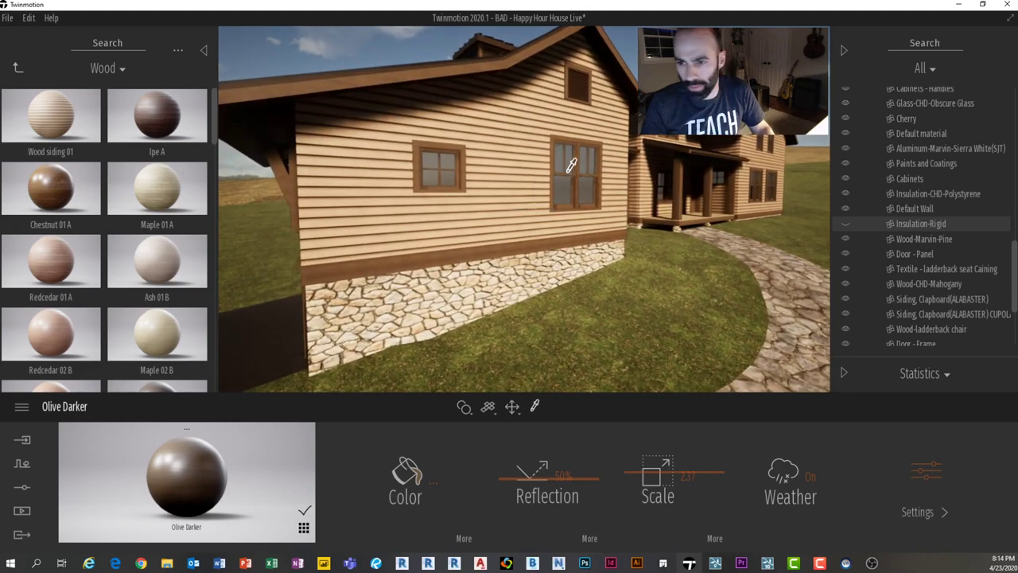
left_click(568, 175, "alt")
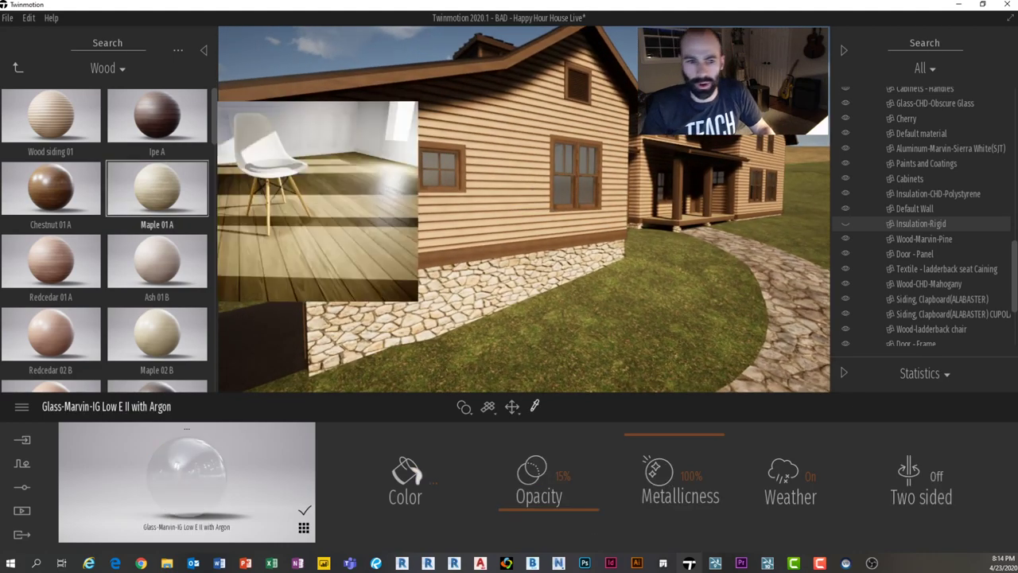
left_click(18, 68)
left_click(19, 69)
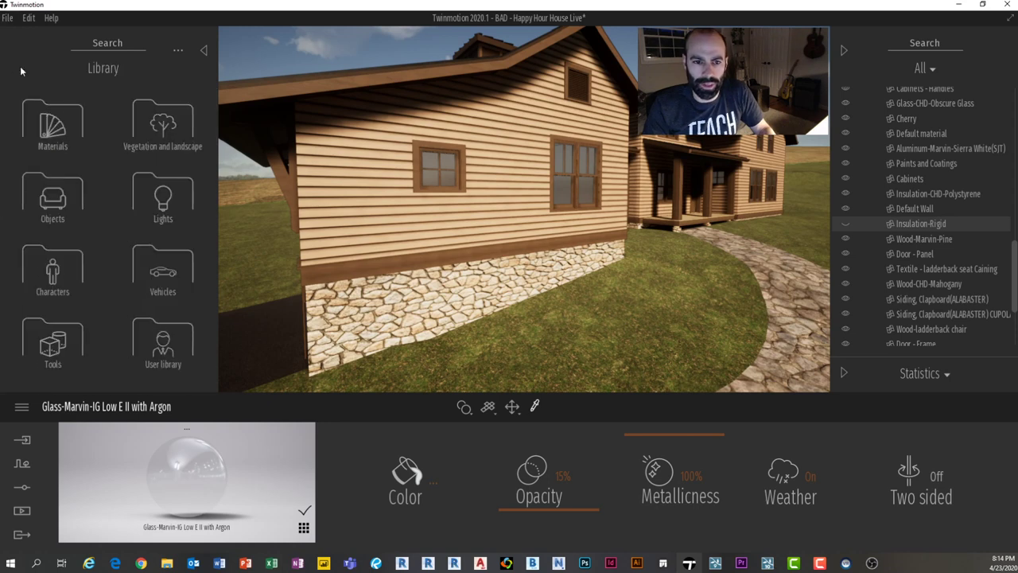
left_click(44, 123)
left_click(55, 123)
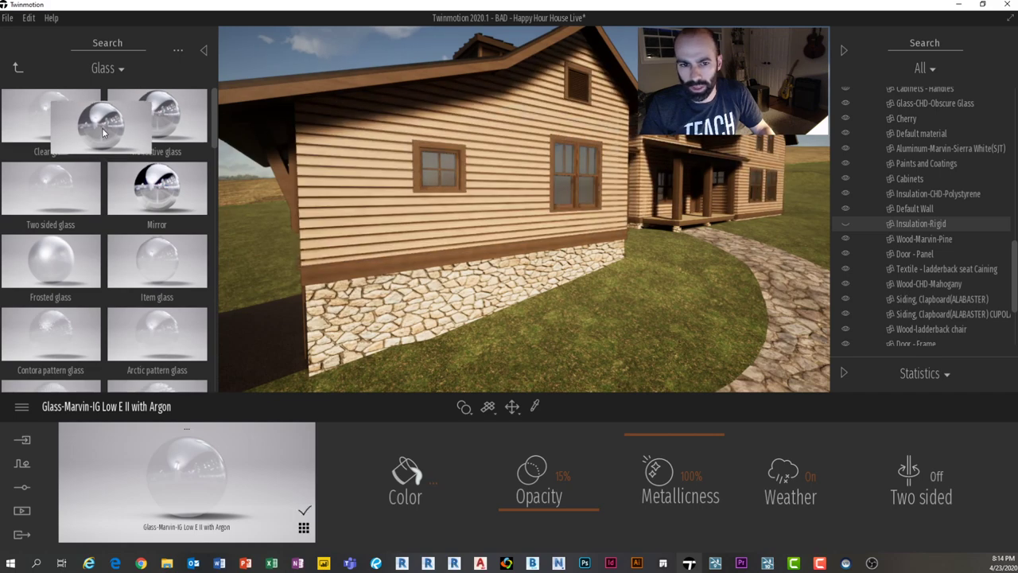
left_click(567, 192)
Step: Set the Reflective glass material's opacity to 63% and its color to the blue-gray #99A1AB
key("w")
key("d")
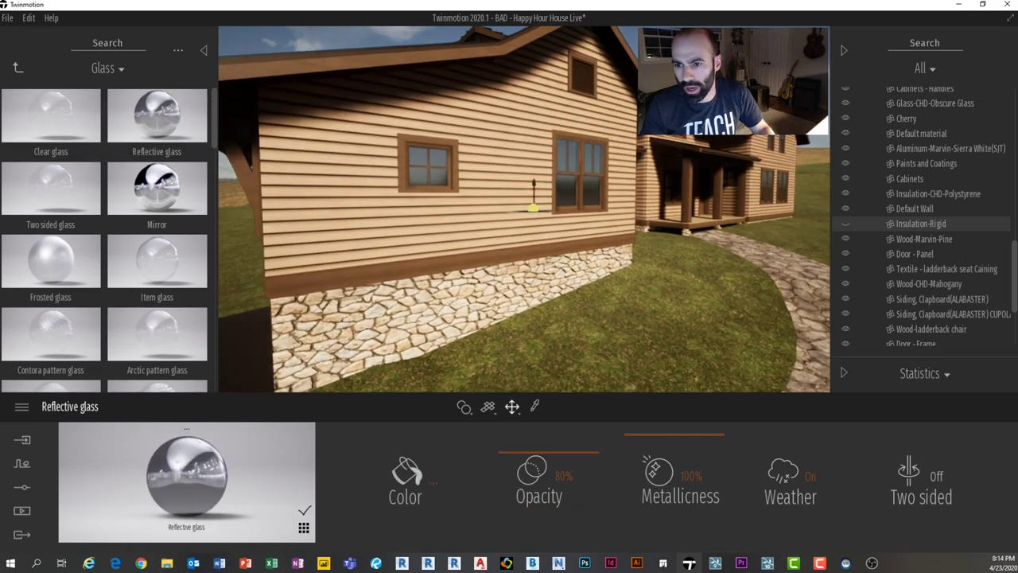
left_click_drag(528, 451, 561, 452)
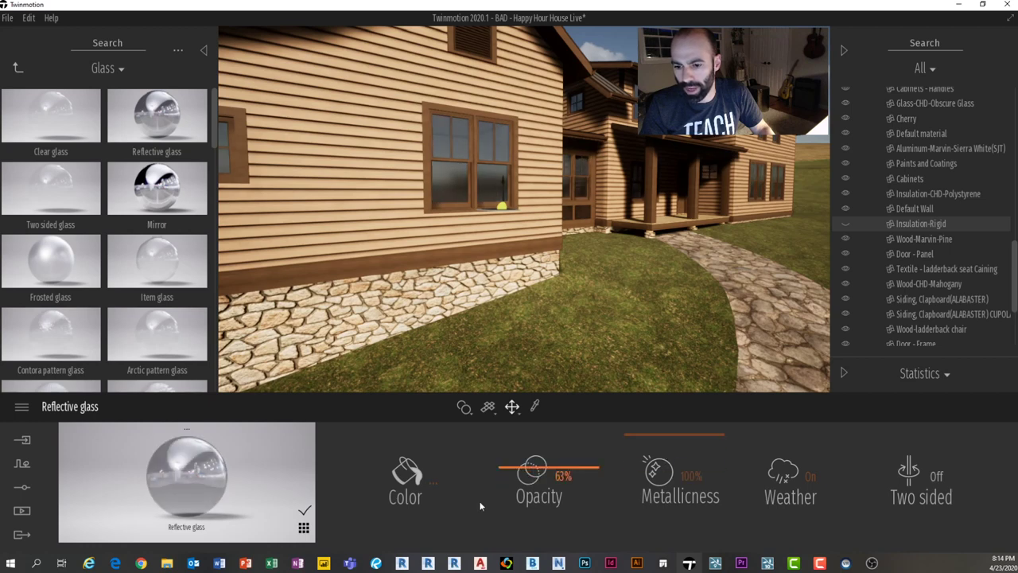
left_click(434, 481)
left_click_drag(412, 262, 410, 268)
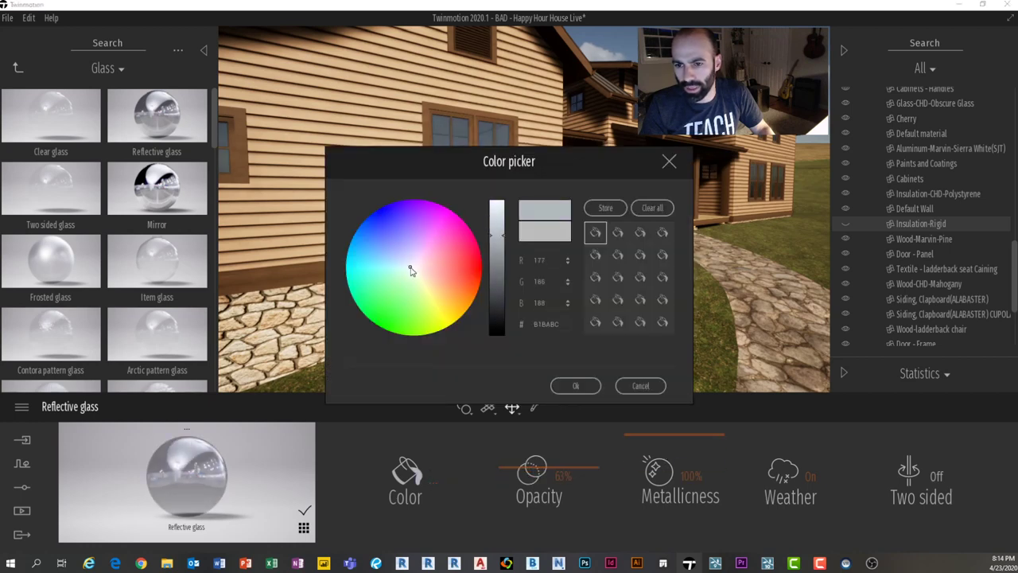
left_click_drag(494, 246, 498, 241)
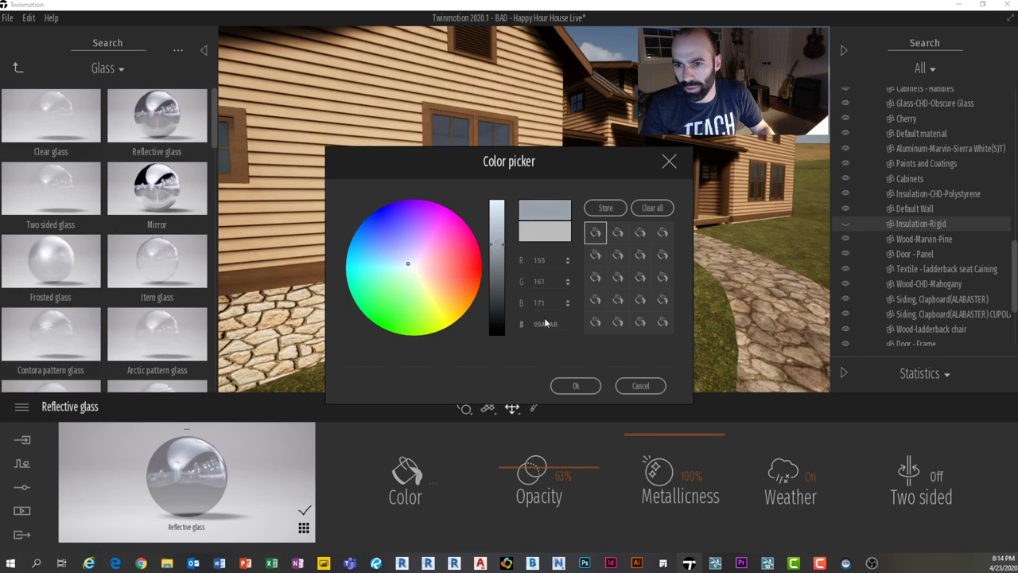
left_click(575, 385)
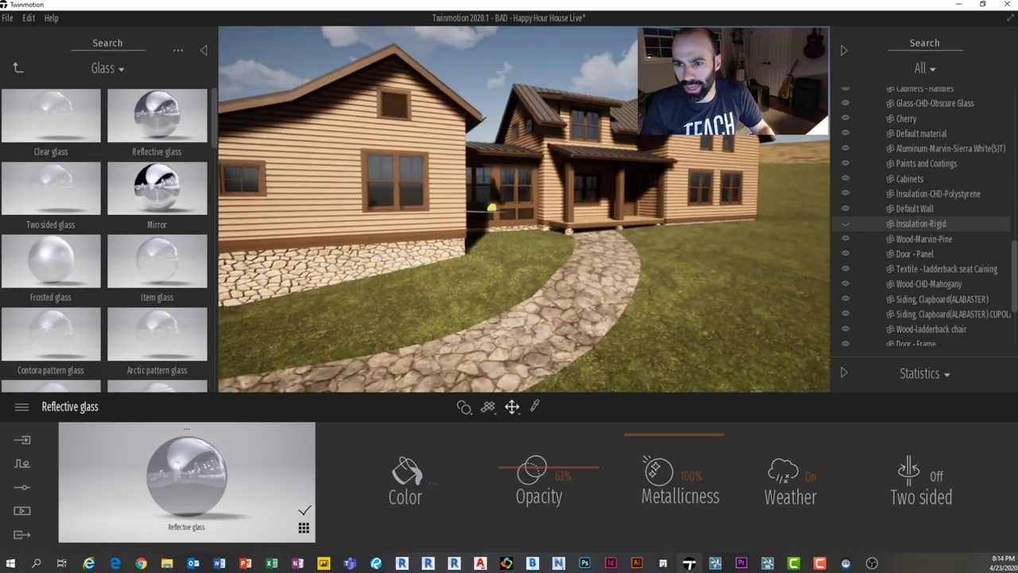
Step: Save the project after the window glass changes
middle_click_drag(763, 170, 546, 222, "shift")
scroll(691, 175, "down", 5)
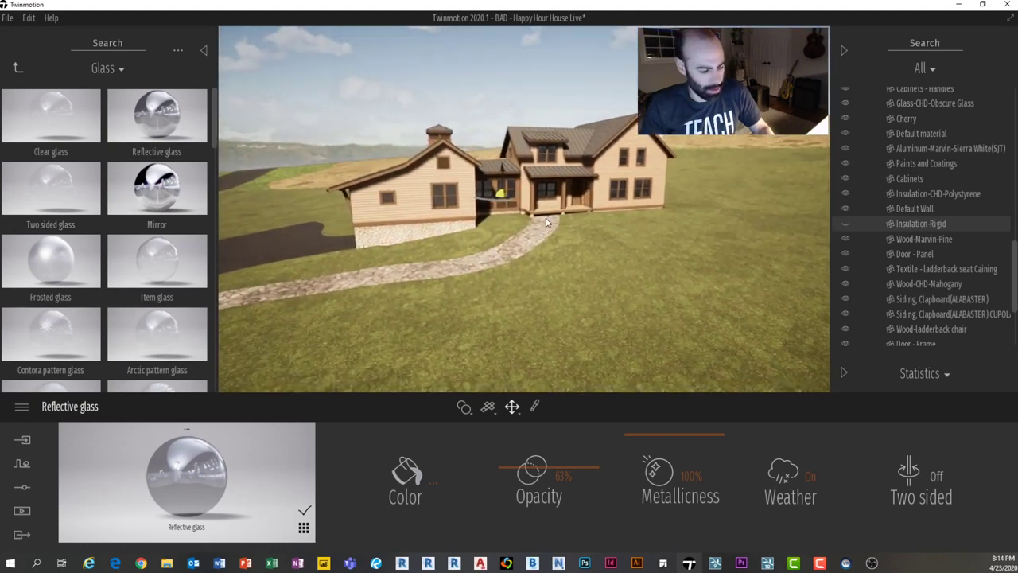
key("ctrl+s")
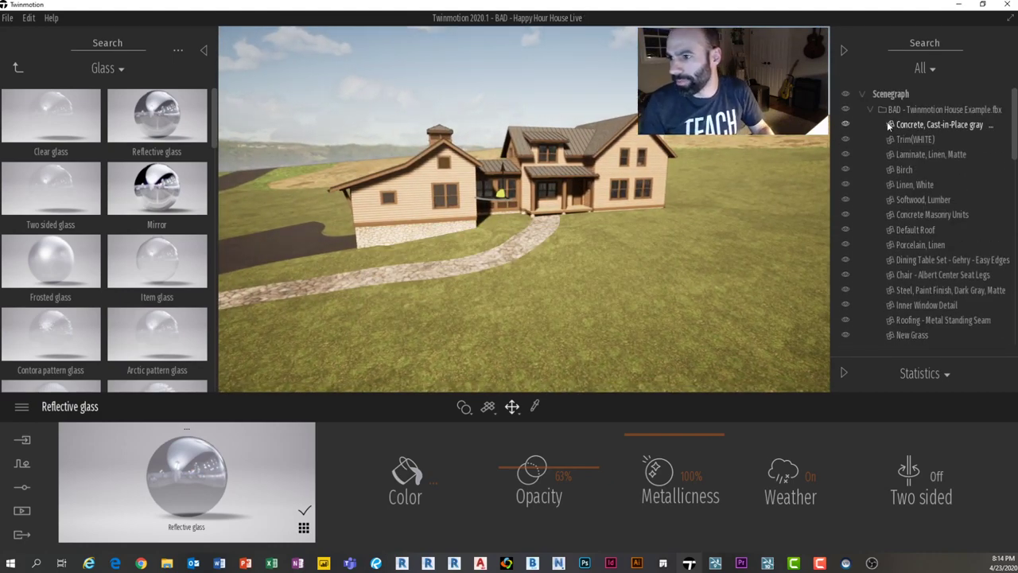
Step: Collapse the imported house file in the Scenegraph and create a new container named Trees at the top level
left_click(870, 110)
right_click(887, 96)
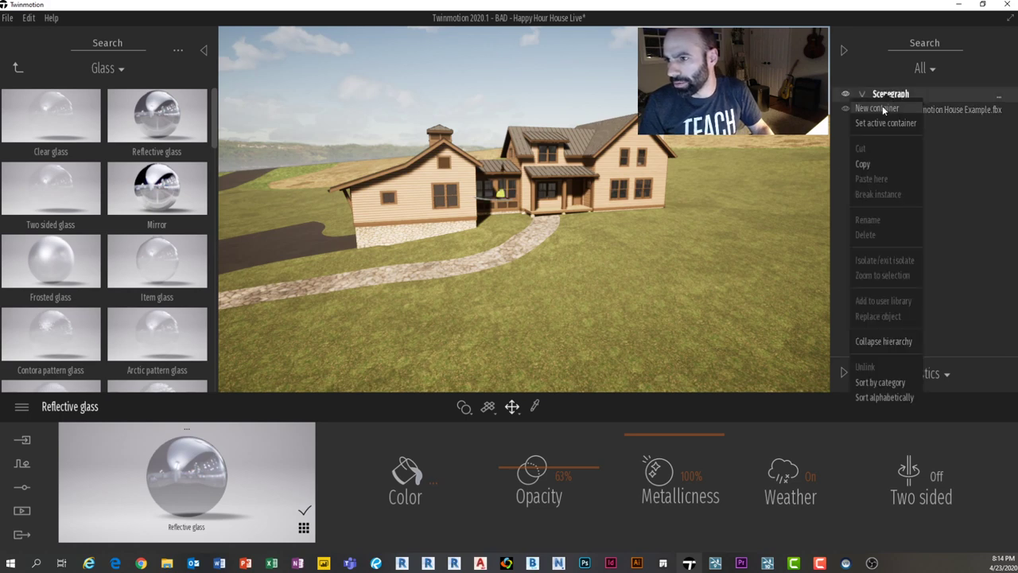
left_click(882, 107)
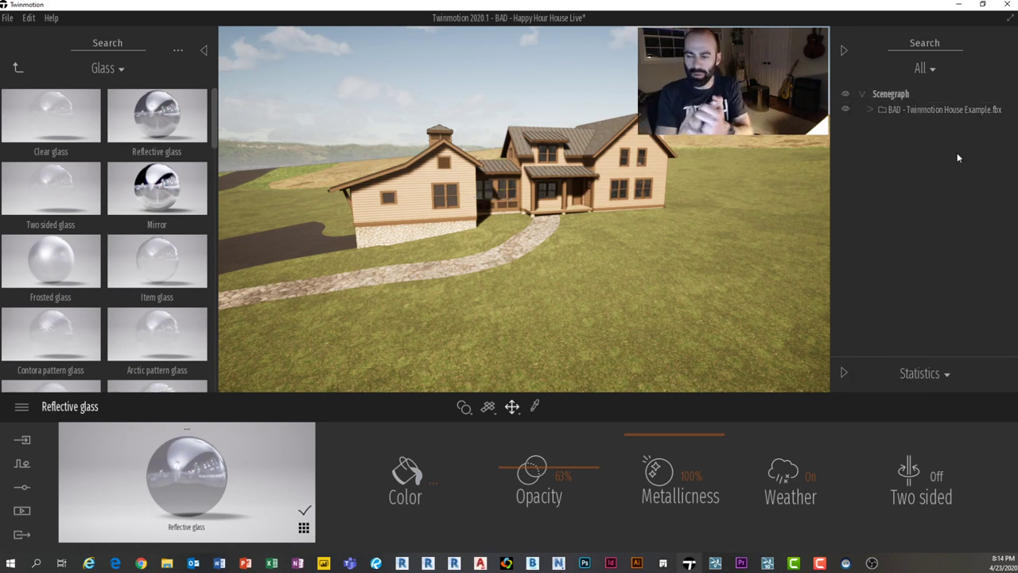
right_click(893, 95)
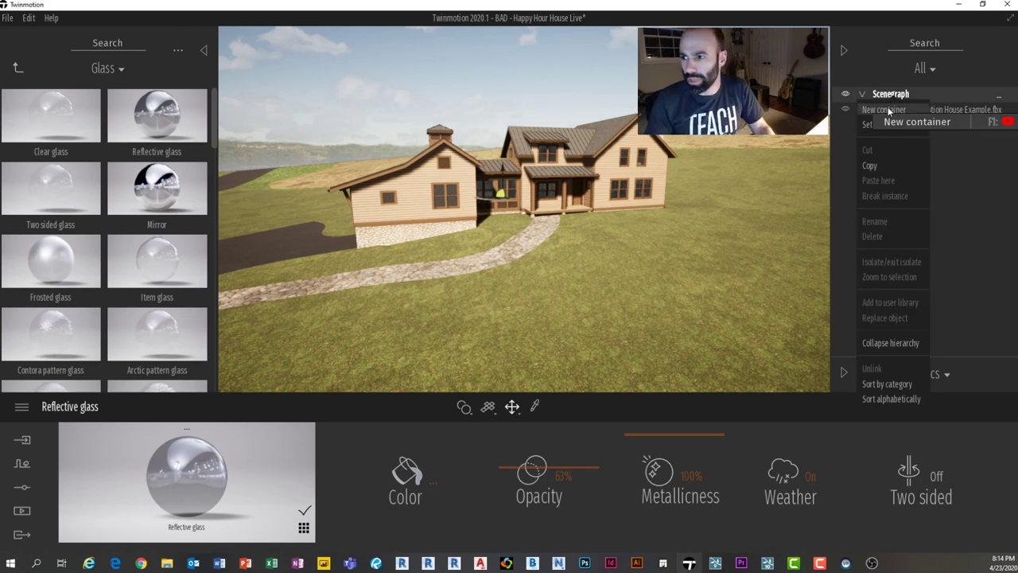
left_click(889, 109)
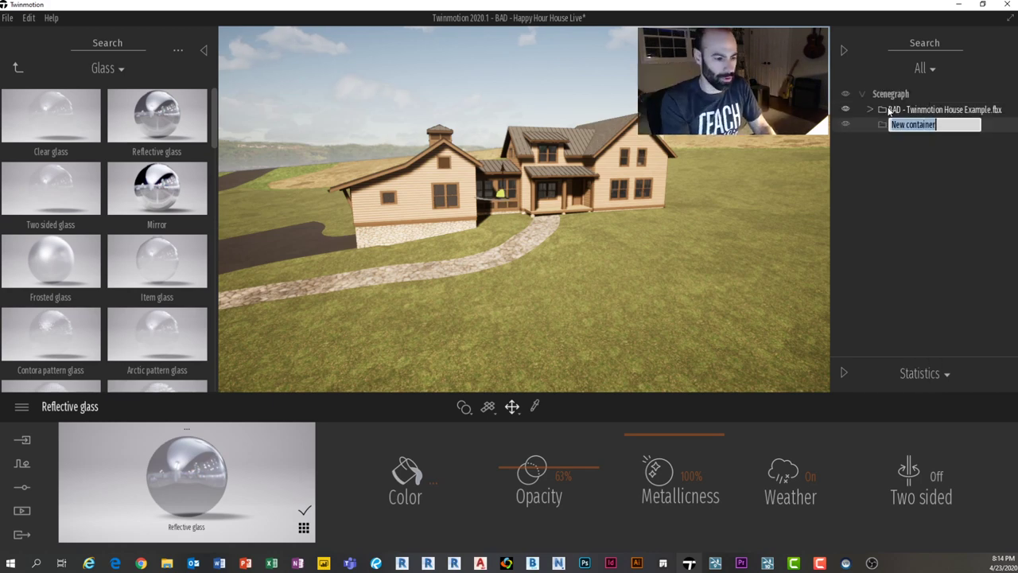
type("Tre")
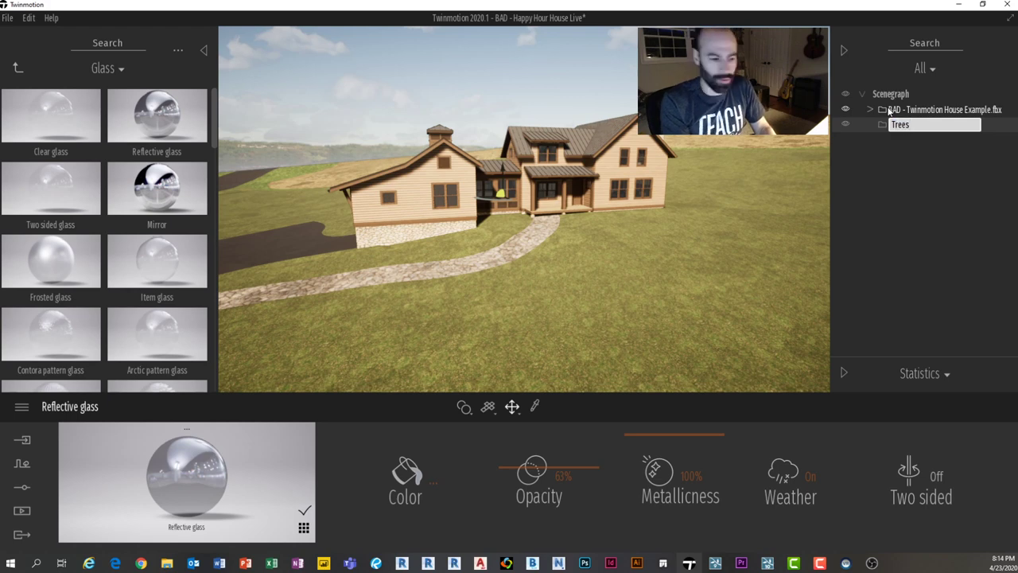
type("es")
key("Return")
Step: Create a new top-level Scenegraph container named Single Trees
right_click(893, 94)
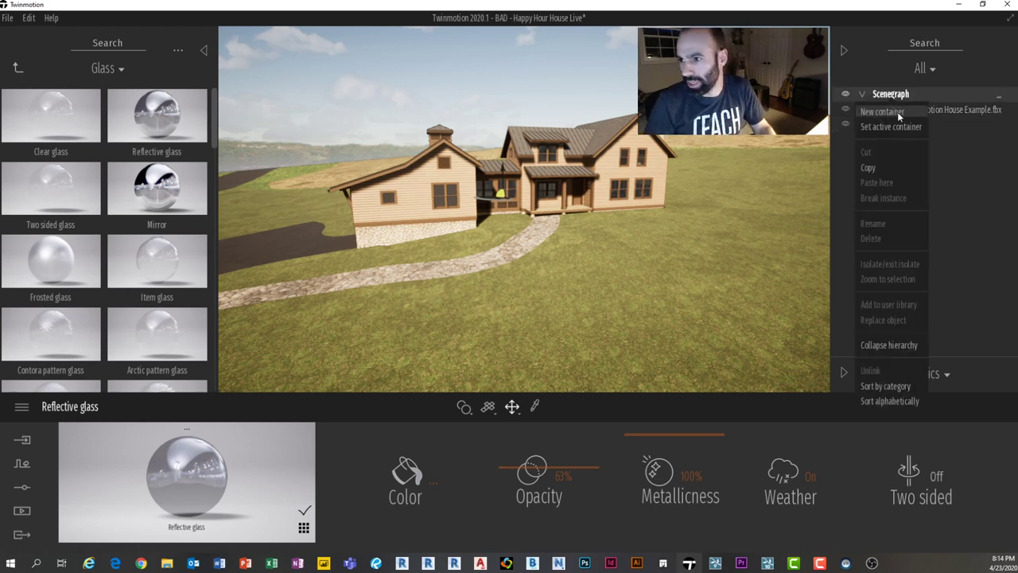
left_click(897, 112)
type("Sing")
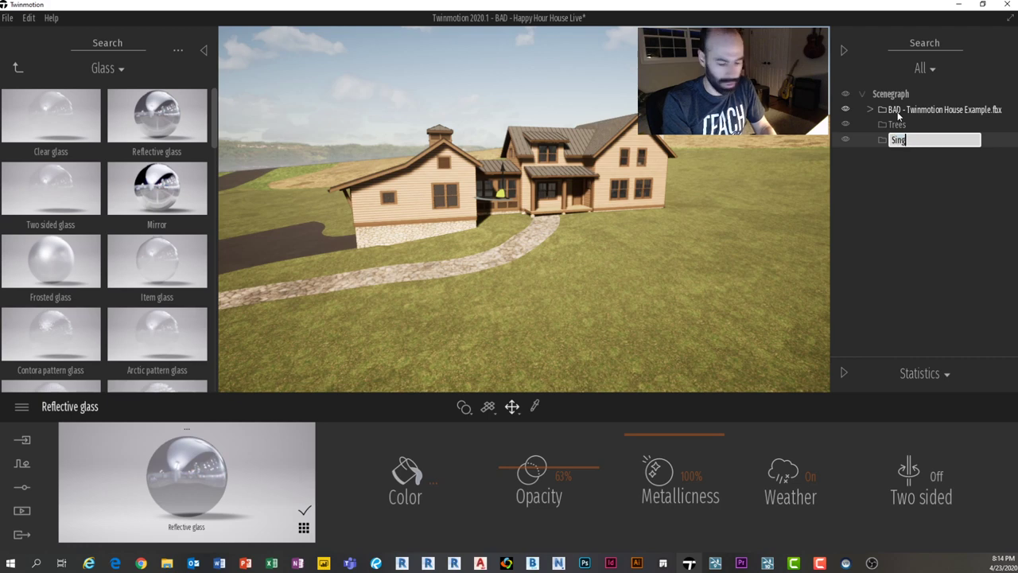
type("le Trees")
key("Return")
Step: Create a new top-level Scenegraph container named Grass
right_click(893, 95)
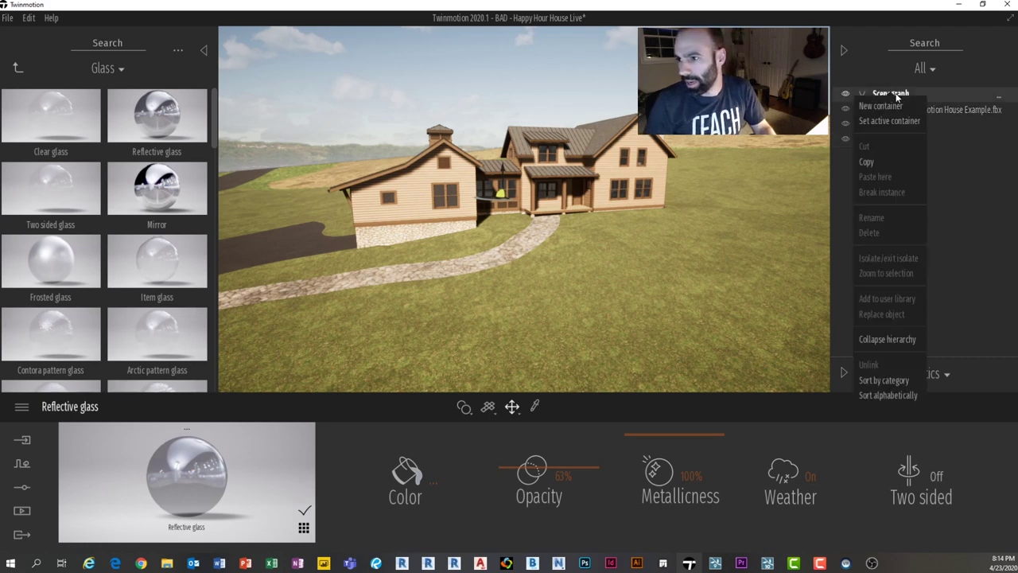
left_click(895, 108)
type("Grass")
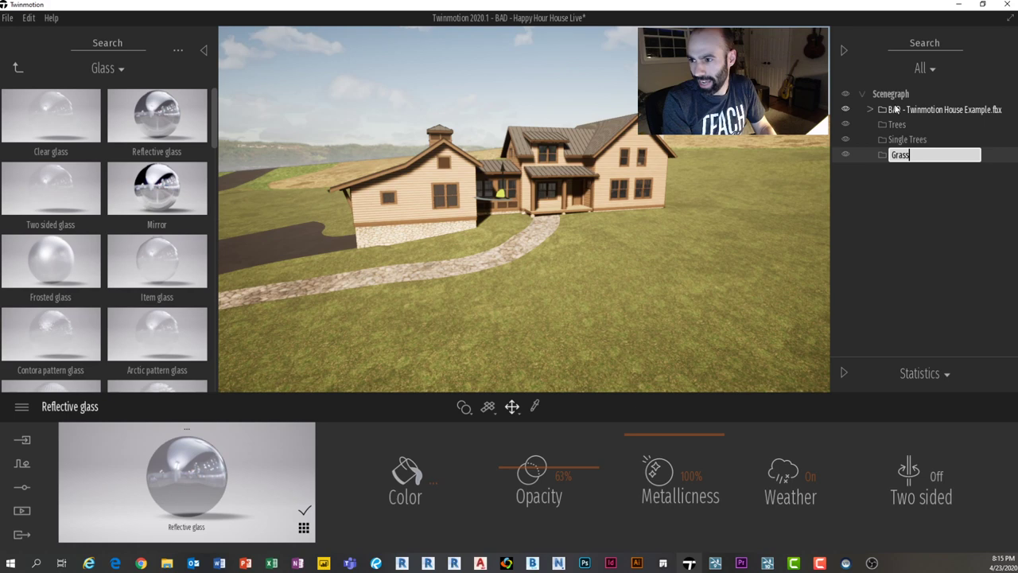
key("Return")
Step: Create a new top-level Scenegraph container named People
right_click(896, 94)
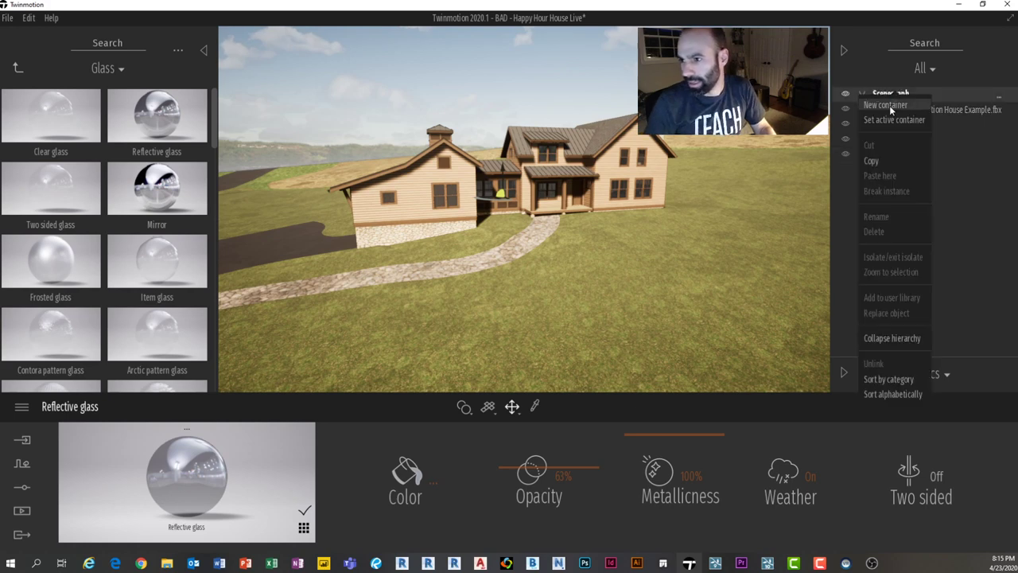
left_click(890, 107)
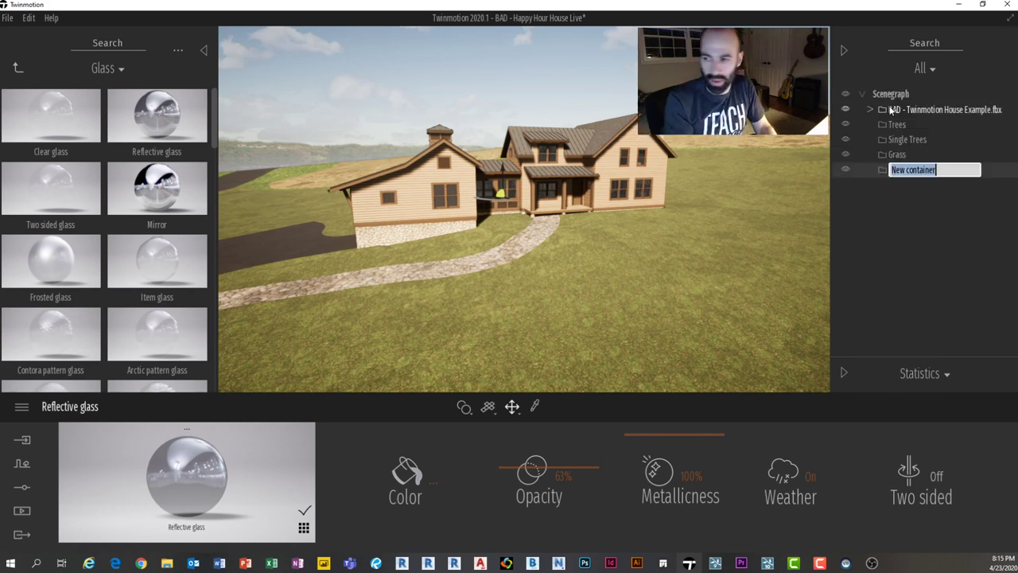
type("People")
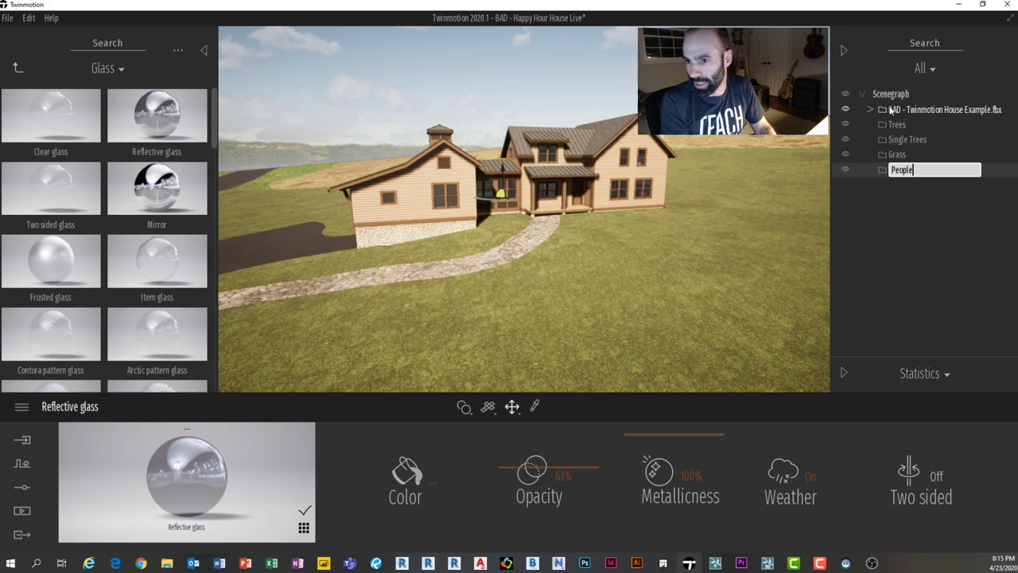
key("Return")
Step: Make Trees the active container in the Scenegraph
right_click(892, 96)
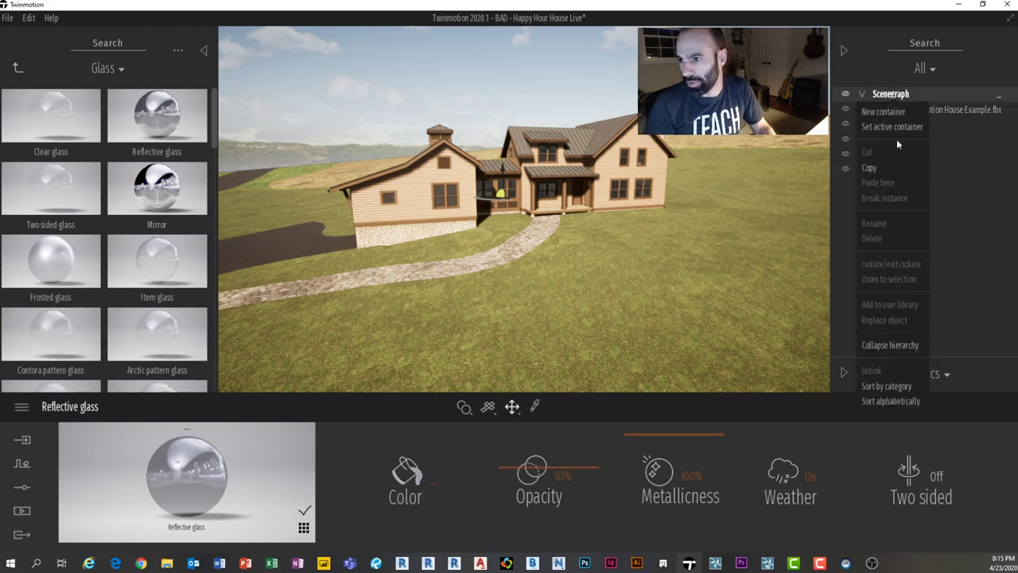
left_click(943, 251)
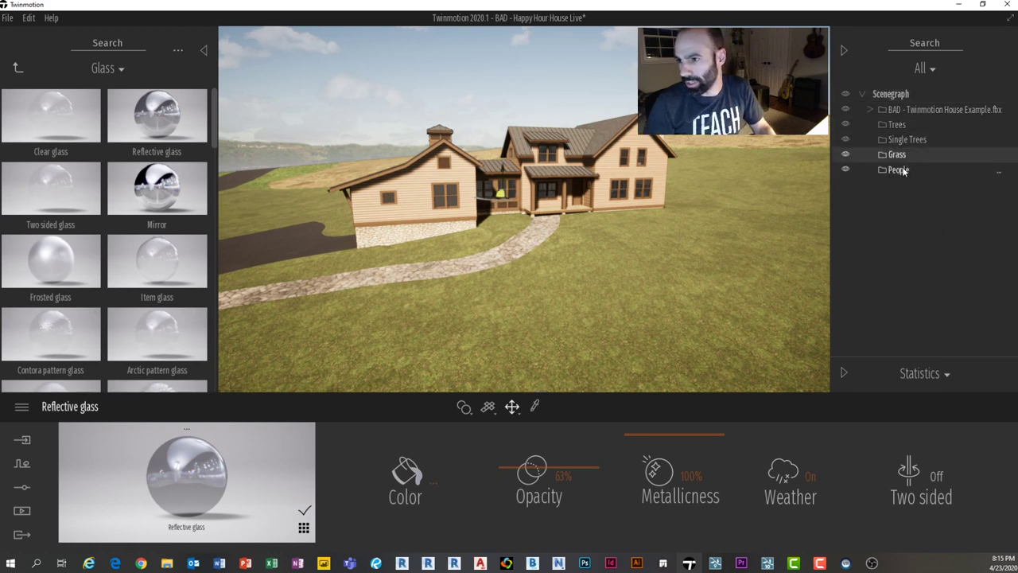
right_click(901, 122)
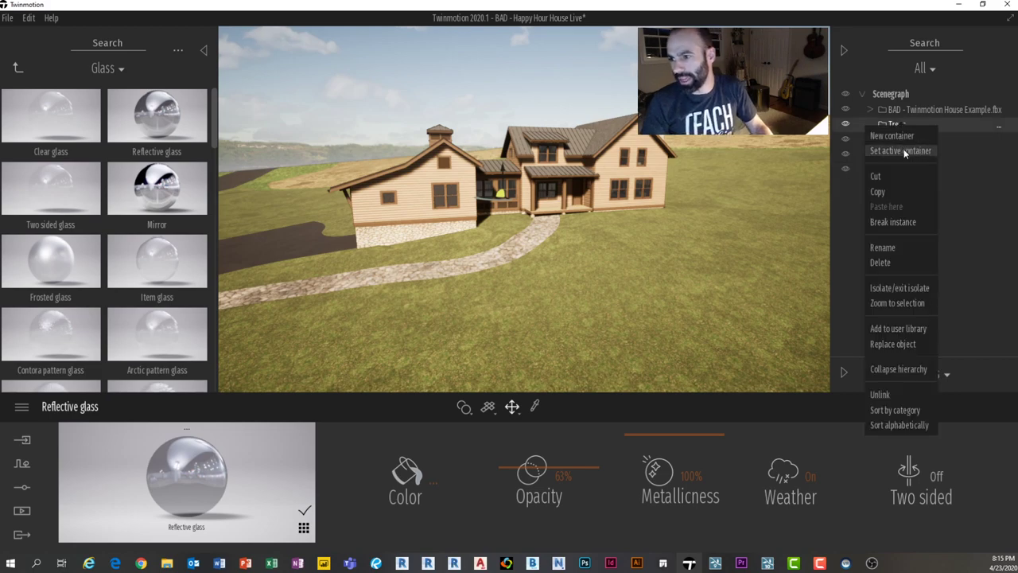
left_click(902, 150)
Step: Start Vegetation scatter for the site around the house and open the Trees category of the vegetation library
left_click_drag(557, 215, 545, 213)
middle_click_drag(544, 213, 590, 198, "shift")
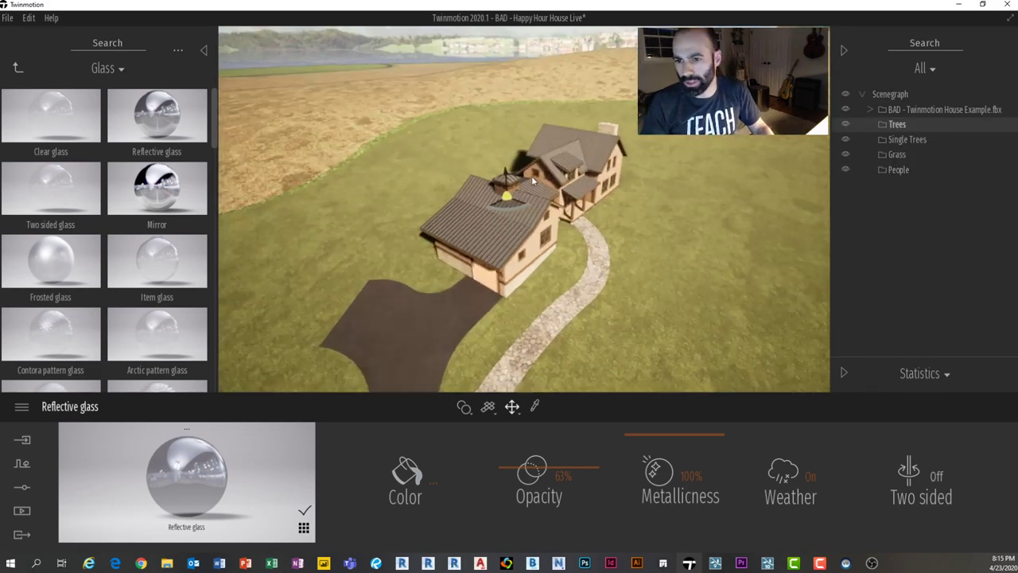
scroll(590, 198, "down", 5)
scroll(590, 198, "down", 8)
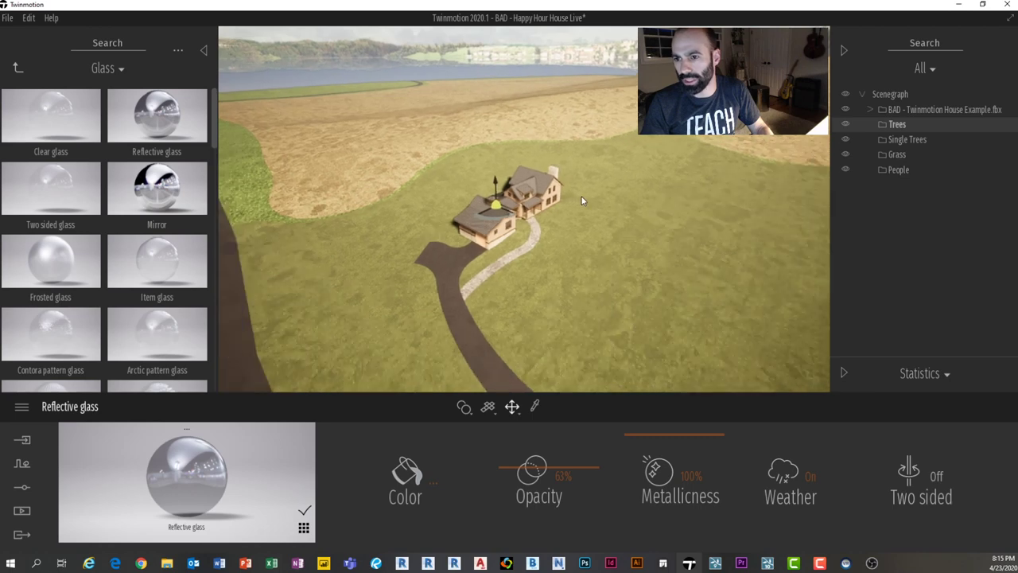
left_click_drag(573, 203, 434, 229)
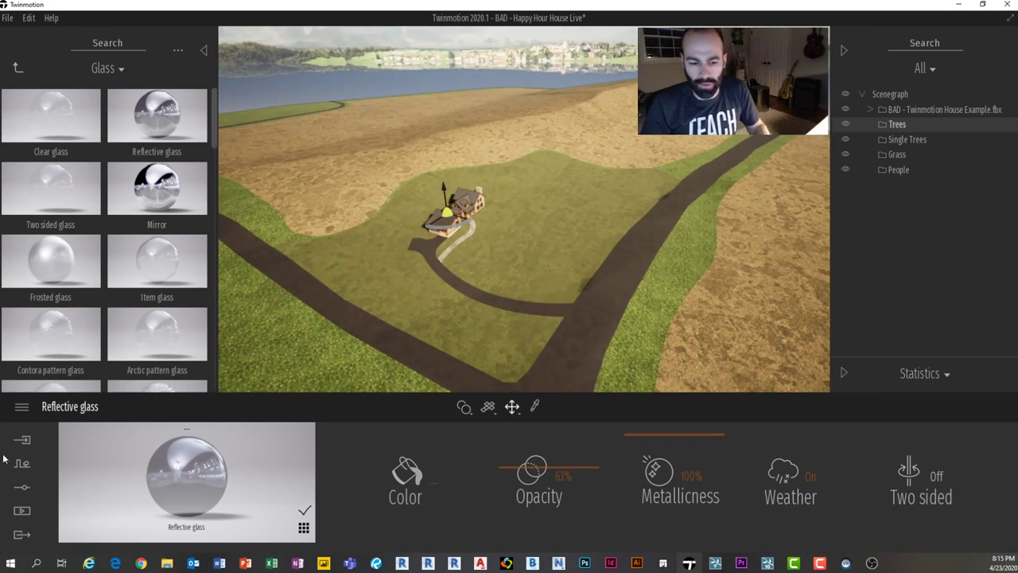
left_click(24, 466)
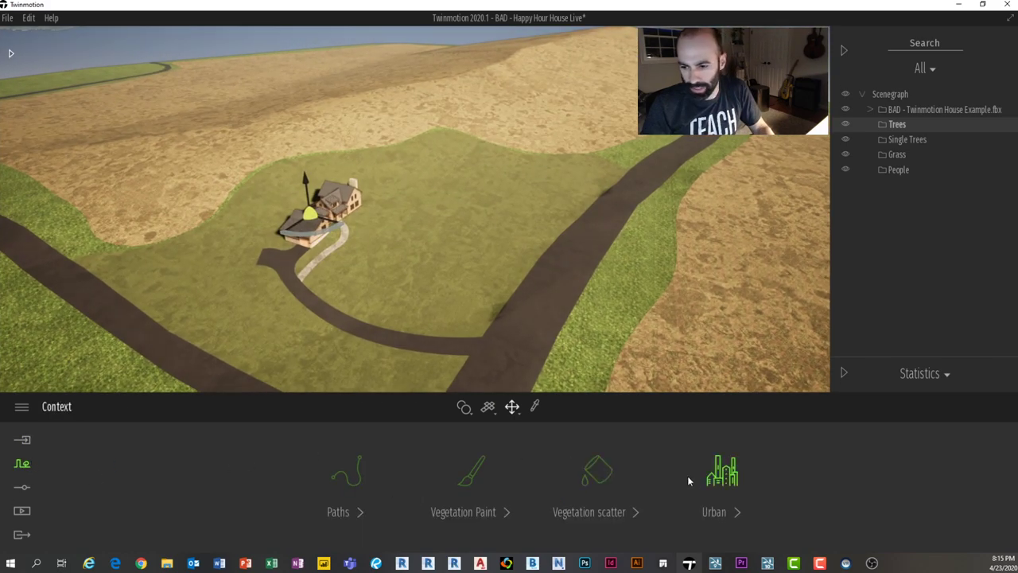
left_click(598, 474)
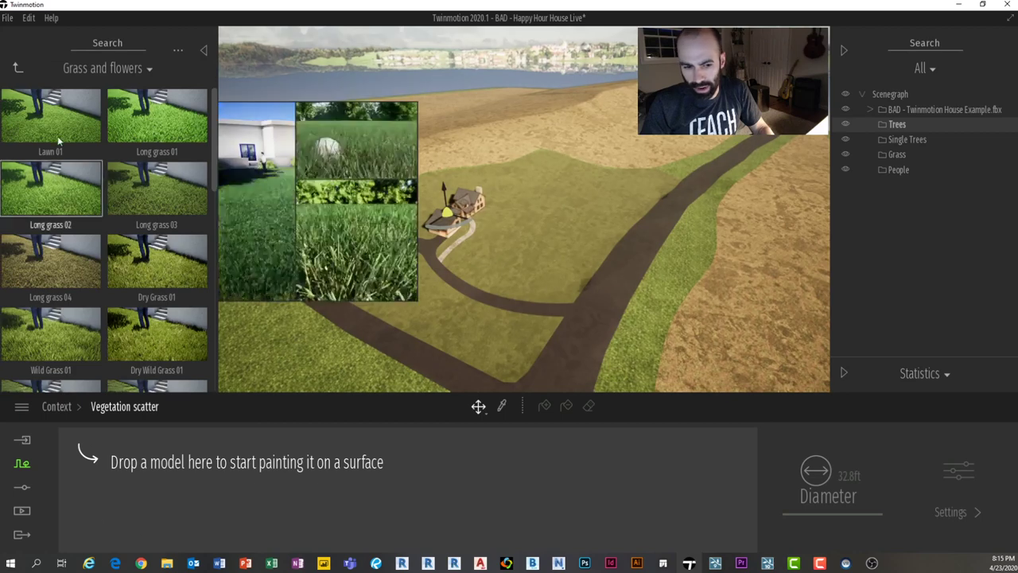
left_click(18, 69)
left_click(127, 143)
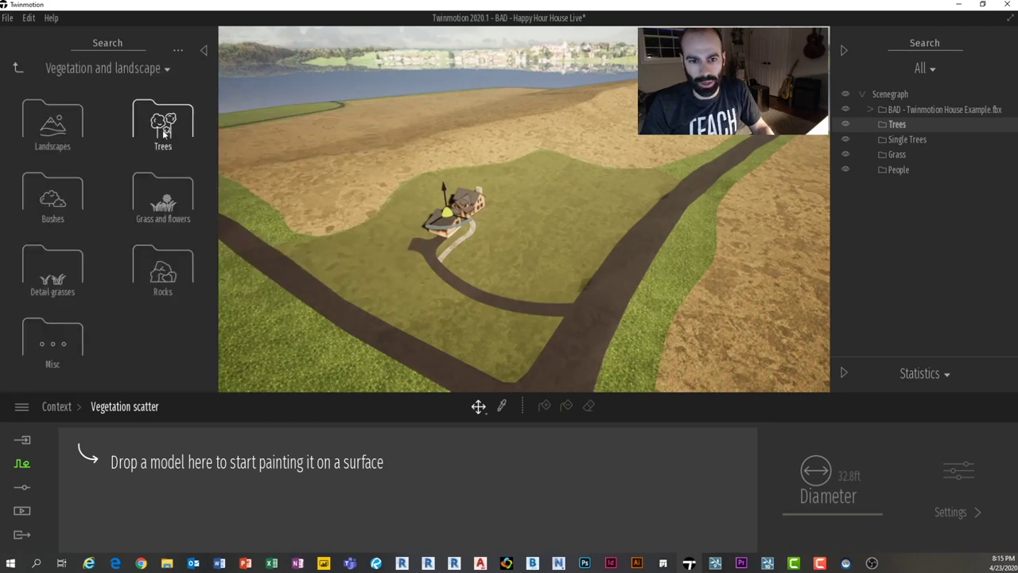
left_click(163, 124)
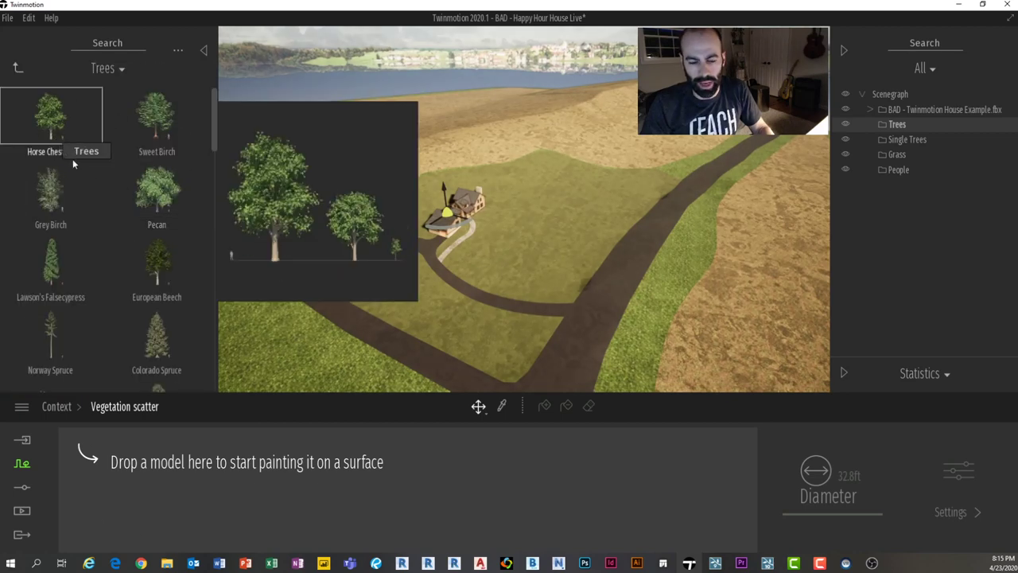
Step: Add Horse Chestnut, Sweet Birch, Pecan, European Beech and Norway Spruce to the scatter palette
left_click_drag(73, 163, 206, 477)
left_click_drag(169, 106, 226, 474)
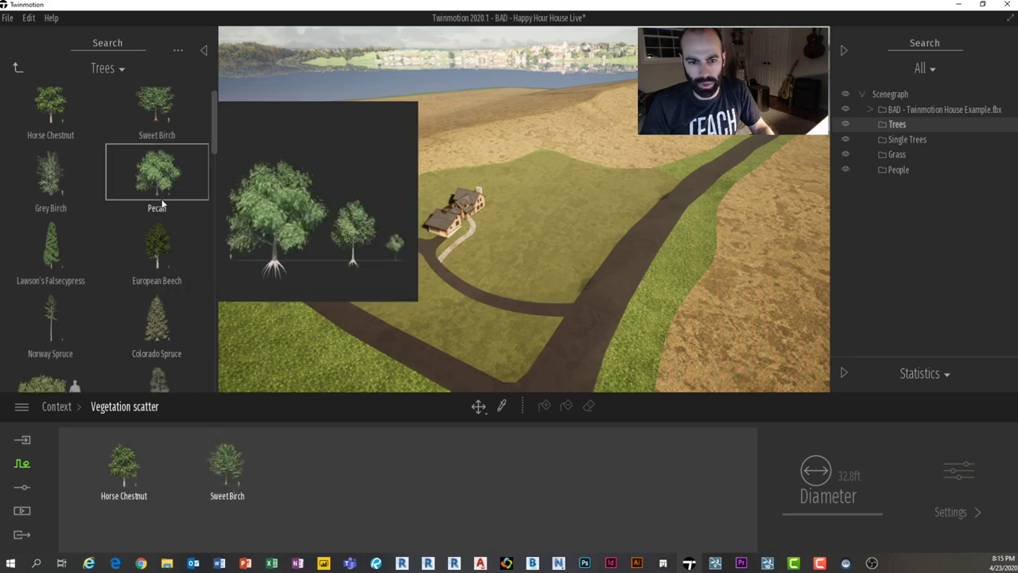
left_click_drag(162, 205, 330, 473)
left_click_drag(157, 251, 433, 469)
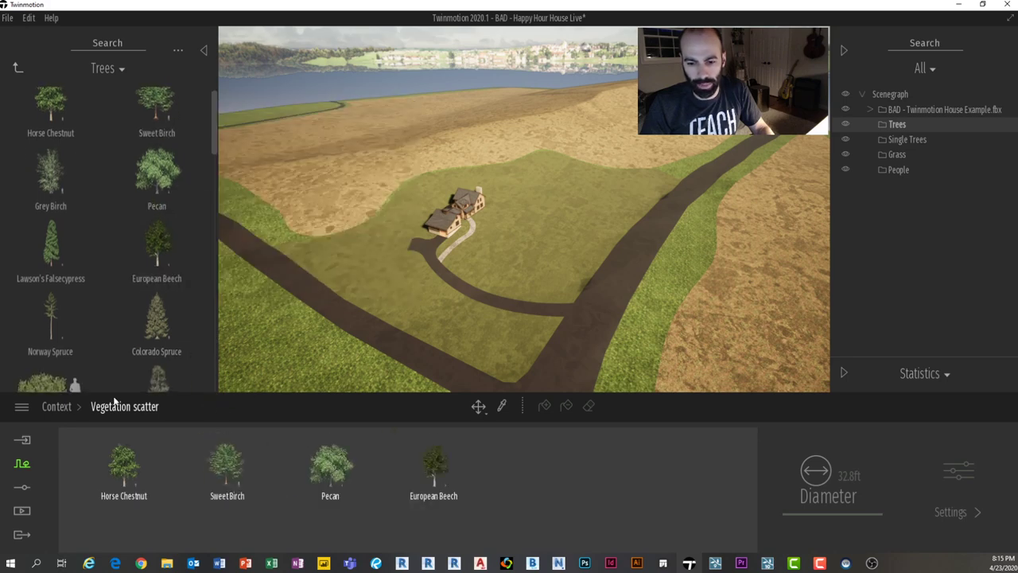
left_click_drag(59, 230, 540, 487)
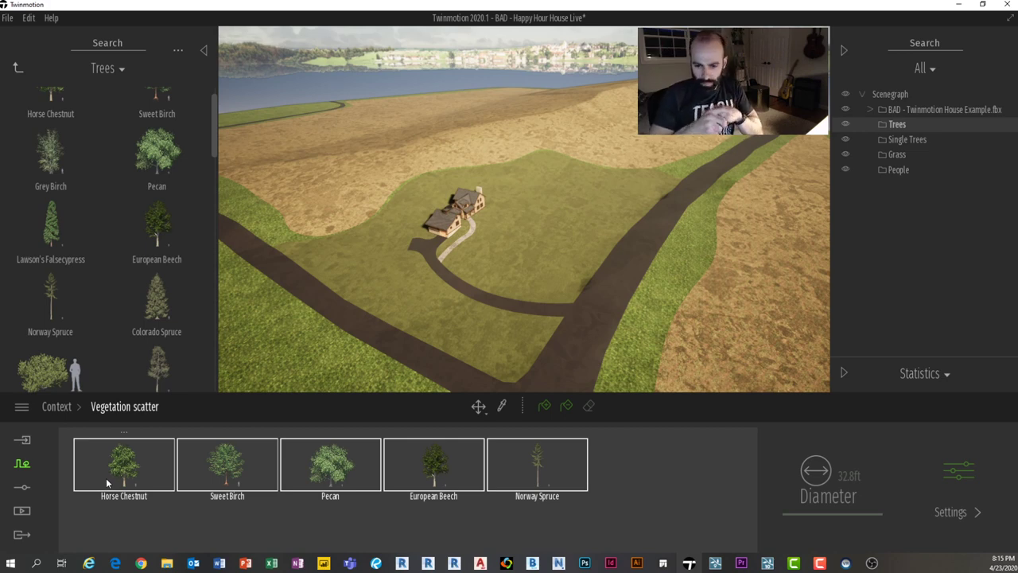
Step: Fill the brown dirt terrain around the house clearing with the five selected tree species, applying the fill twice for a denser forest
left_click(545, 406)
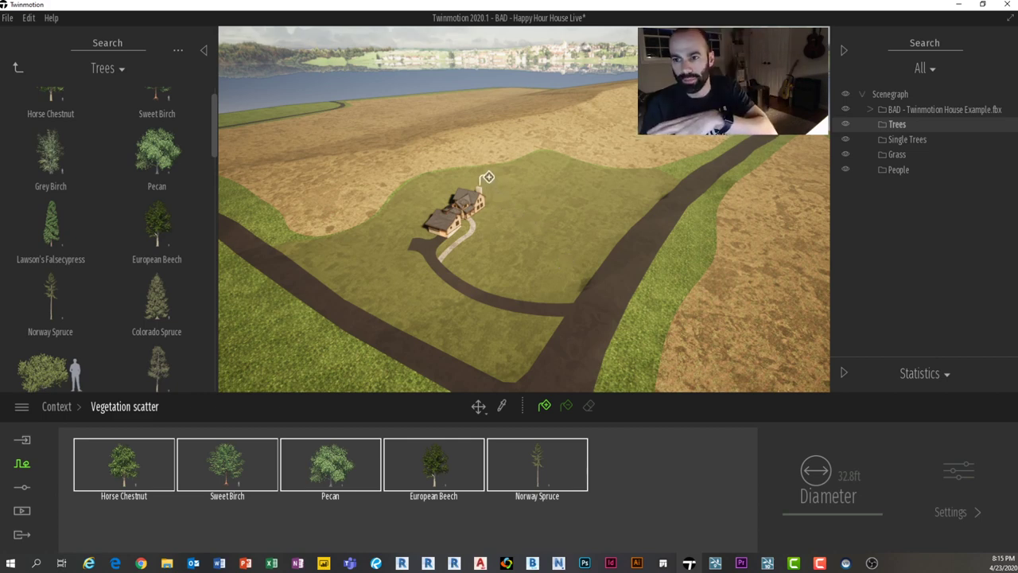
left_click(484, 135)
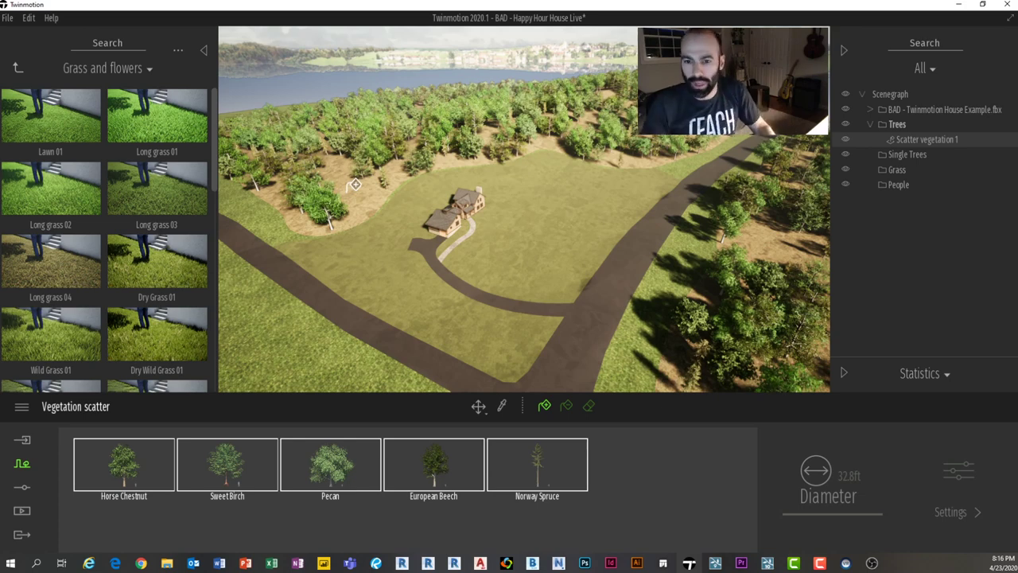
left_click(365, 206)
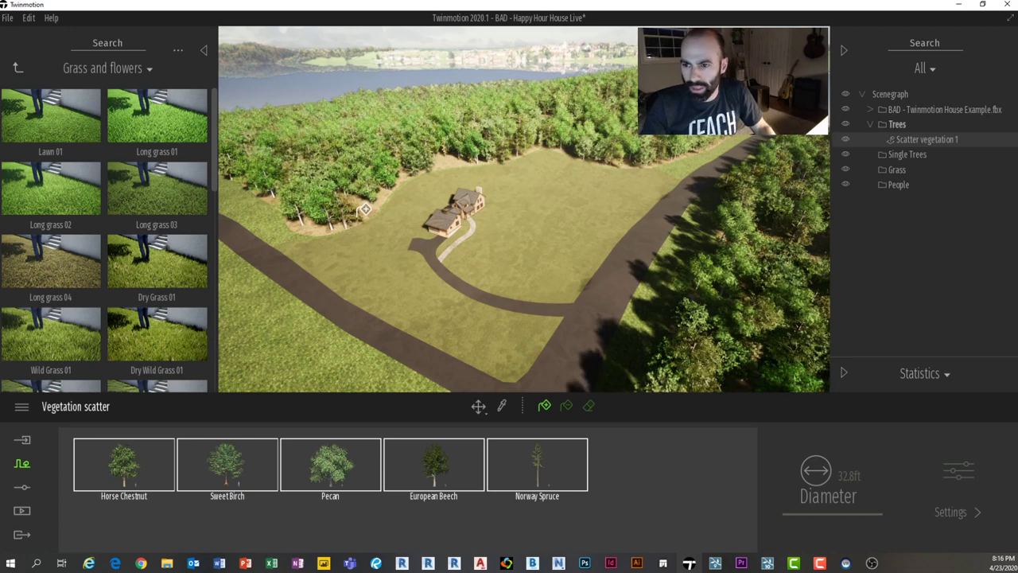
Step: Set the Age of all five scattered tree species to 69% in their shared vegetation settings
left_click(549, 475)
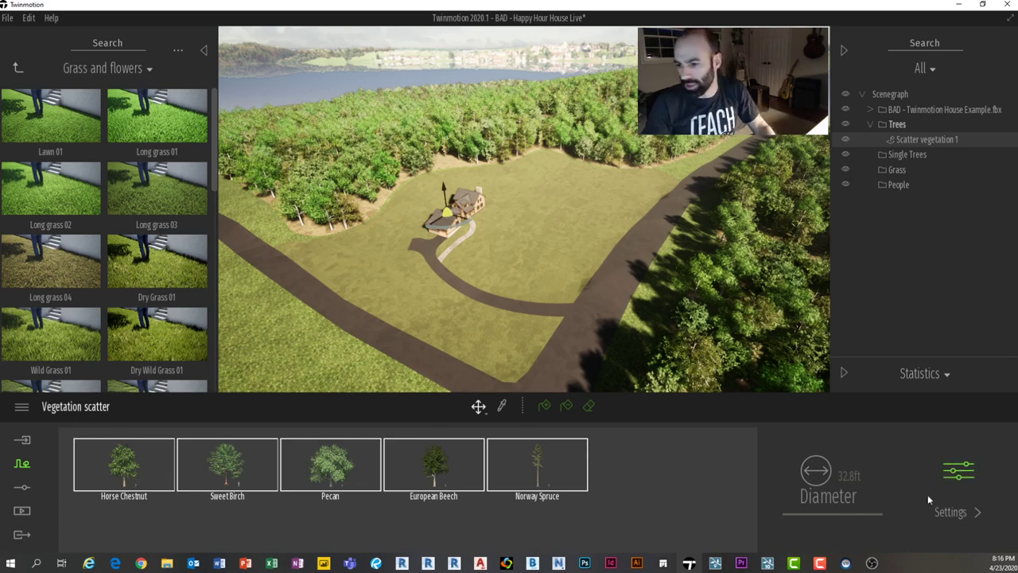
left_click(960, 471)
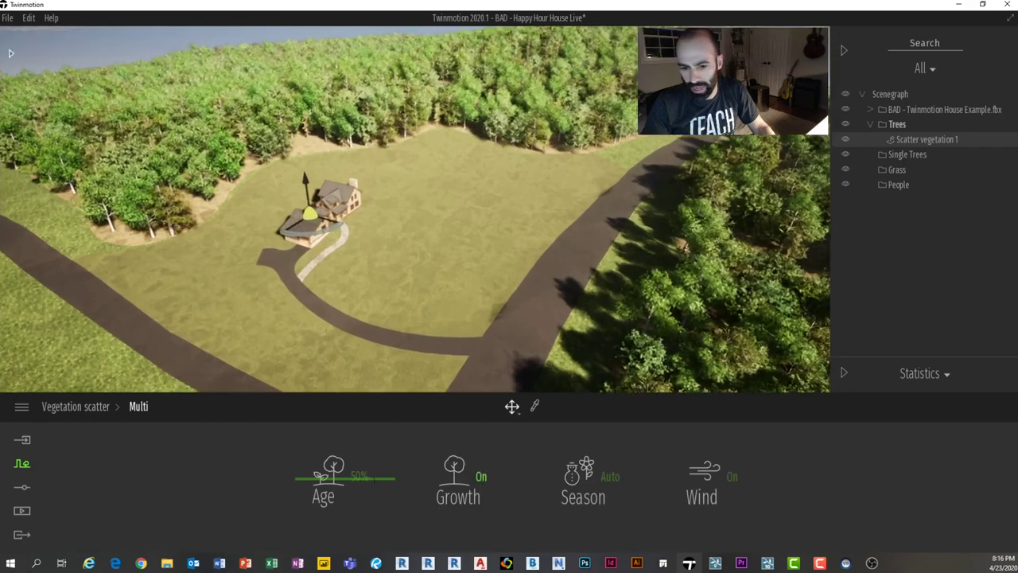
left_click_drag(338, 445, 334, 468)
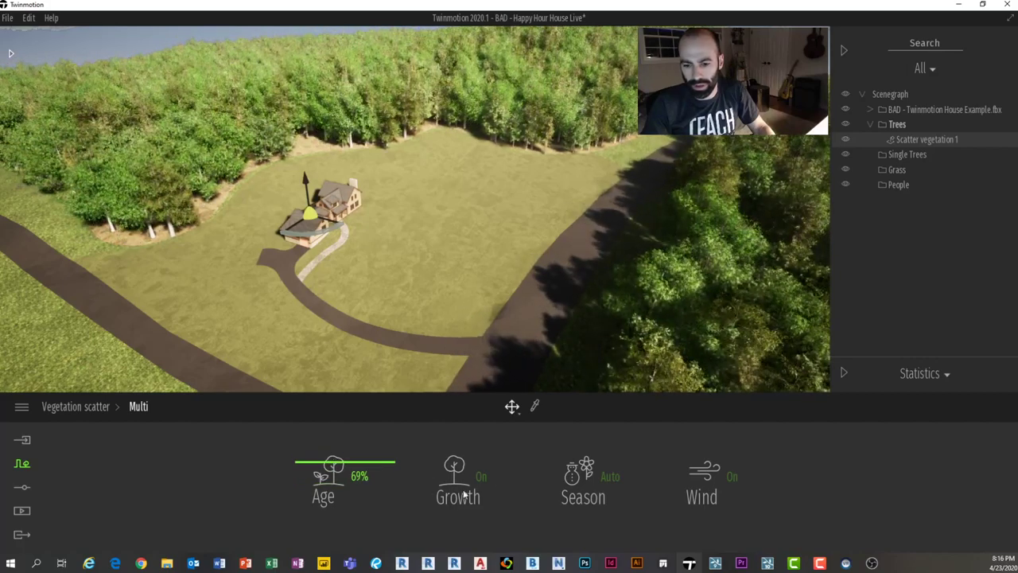
Step: Examine the house clearing, driveway, roads and surrounding scattered forest from several angles and distances
right_click_drag(549, 306, 531, 279)
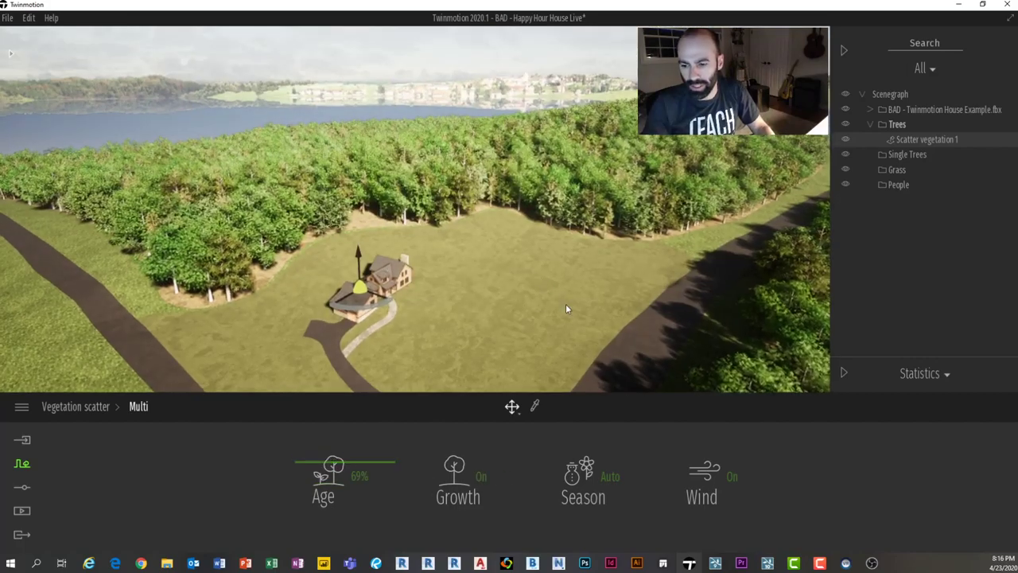
right_click_drag(565, 309, 429, 302)
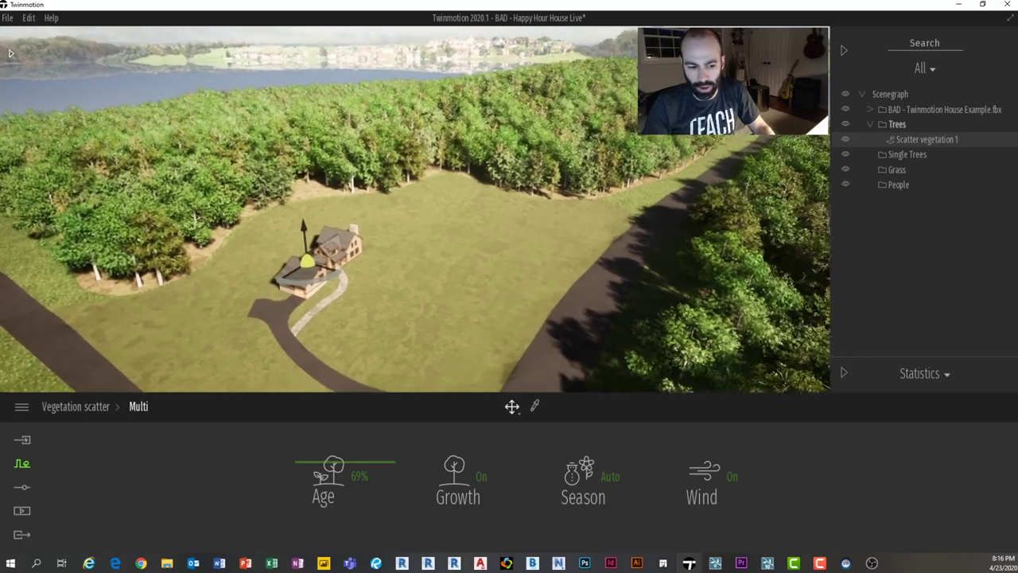
middle_click_drag(360, 275, 388, 283, "shift")
middle_click_drag(436, 261, 358, 292, "shift")
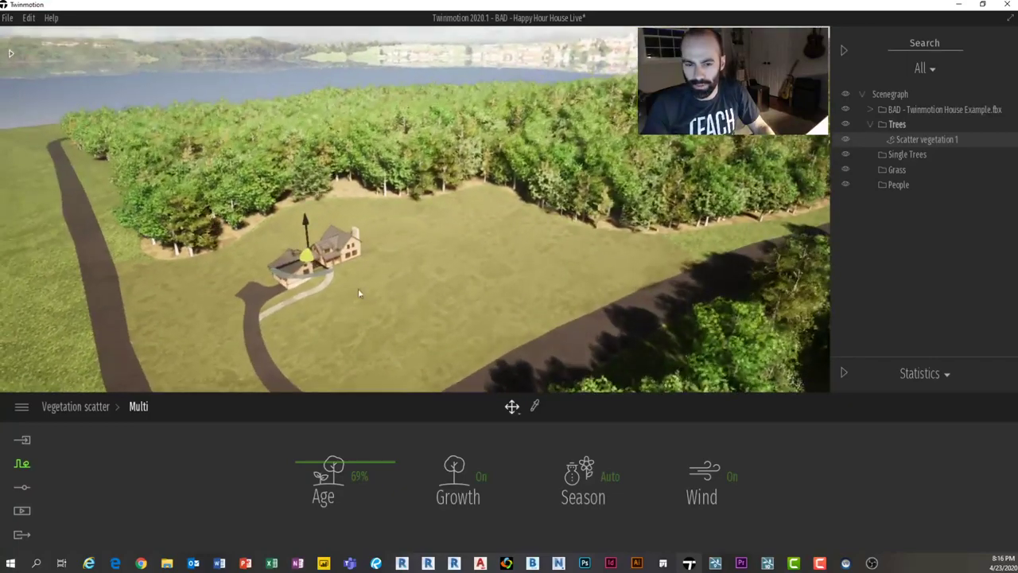
right_click_drag(380, 258, 350, 309)
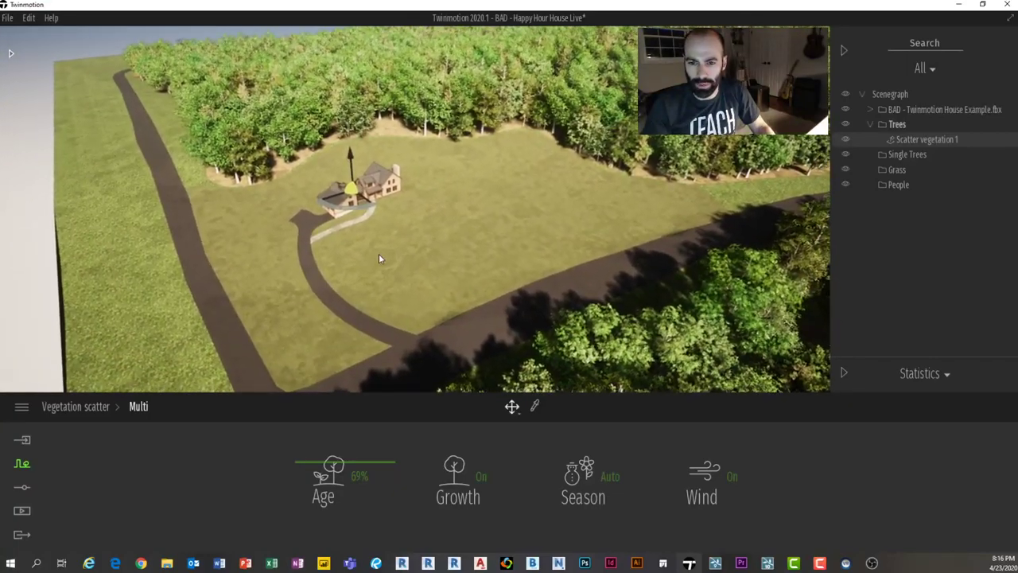
scroll(417, 248, "up", 2)
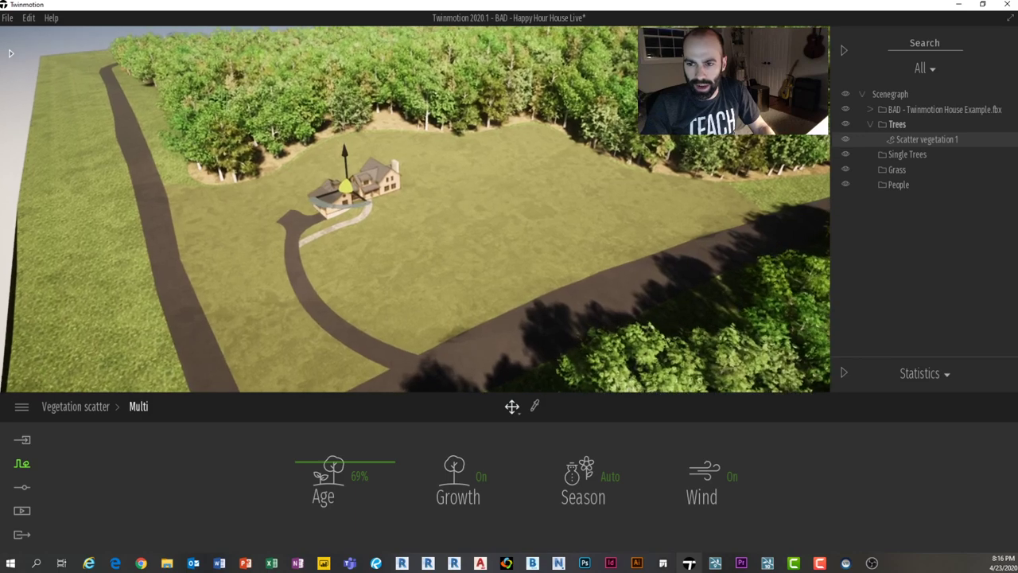
right_click_drag(445, 243, 394, 220)
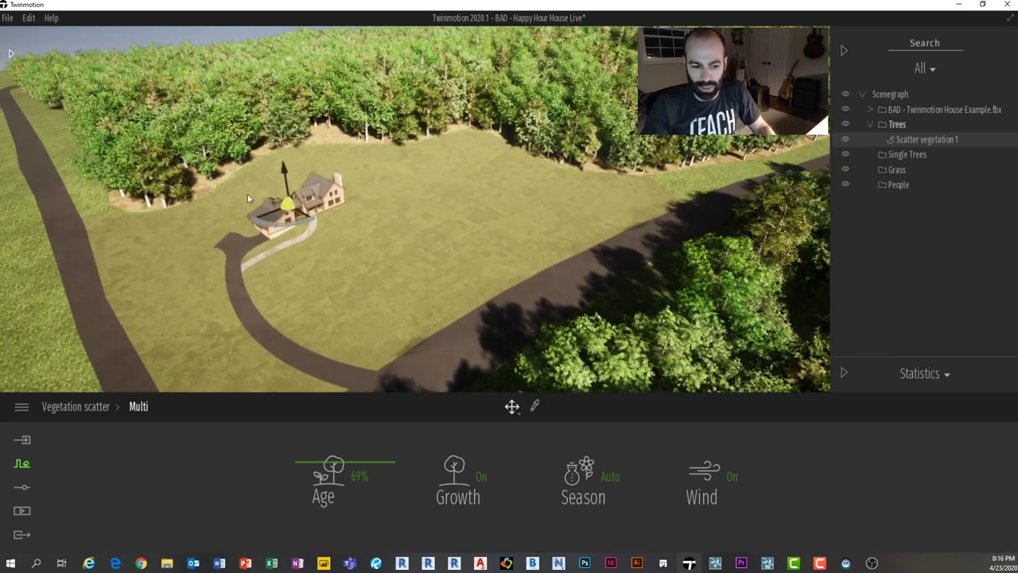
right_click_drag(382, 275, 386, 296)
scroll(338, 279, "up", 3)
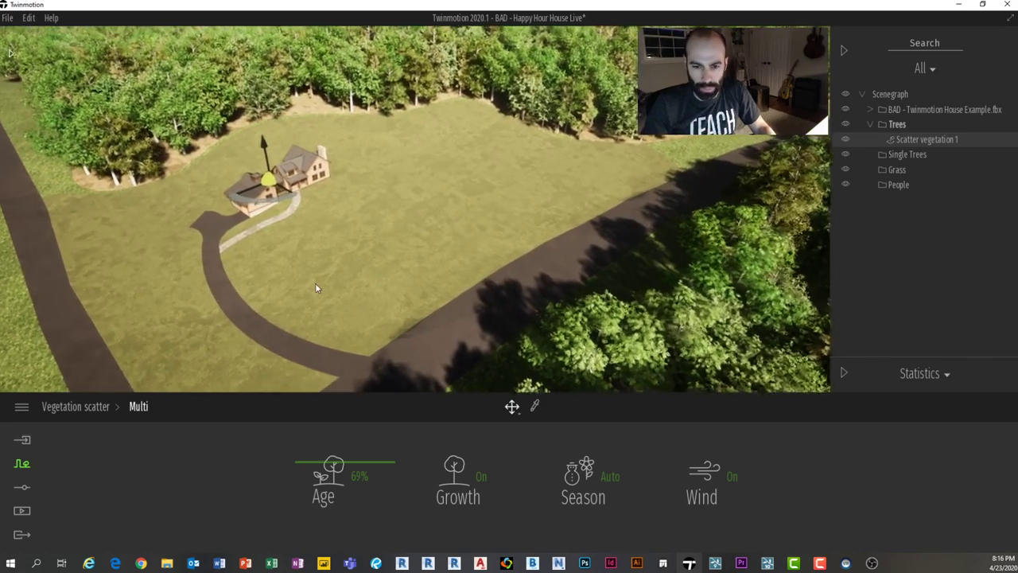
right_click_drag(300, 299, 458, 283)
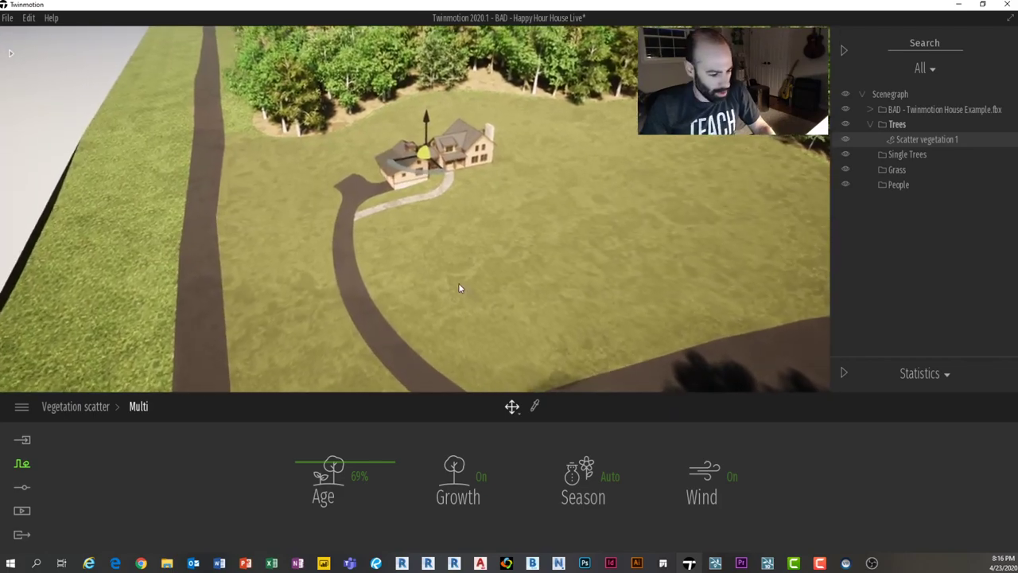
scroll(486, 272, "up", 5)
scroll(511, 263, "down", 3)
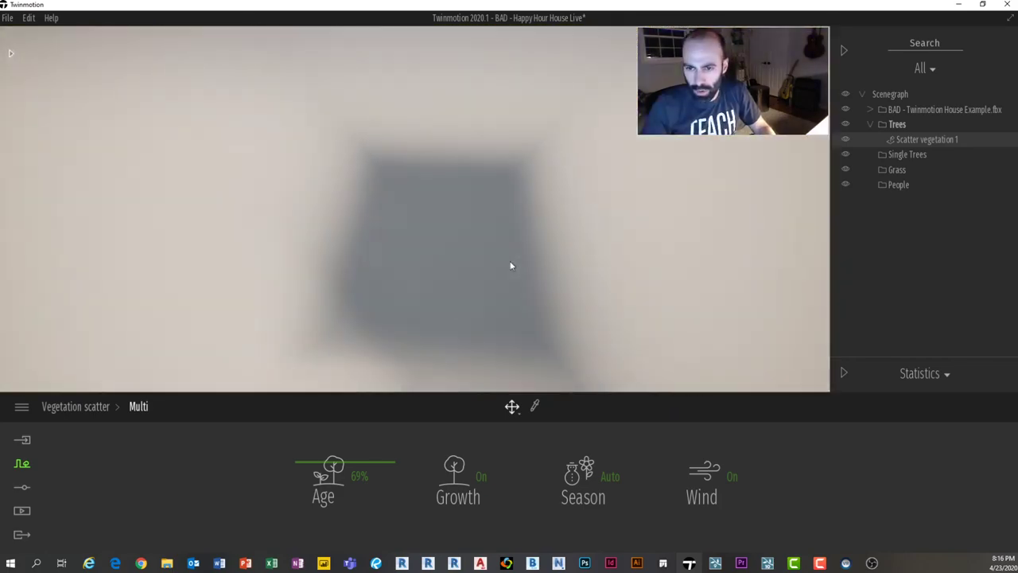
right_click_drag(511, 266, 445, 259)
scroll(435, 231, "down", 8)
scroll(434, 233, "down", 5)
middle_click_drag(402, 161, 444, 132)
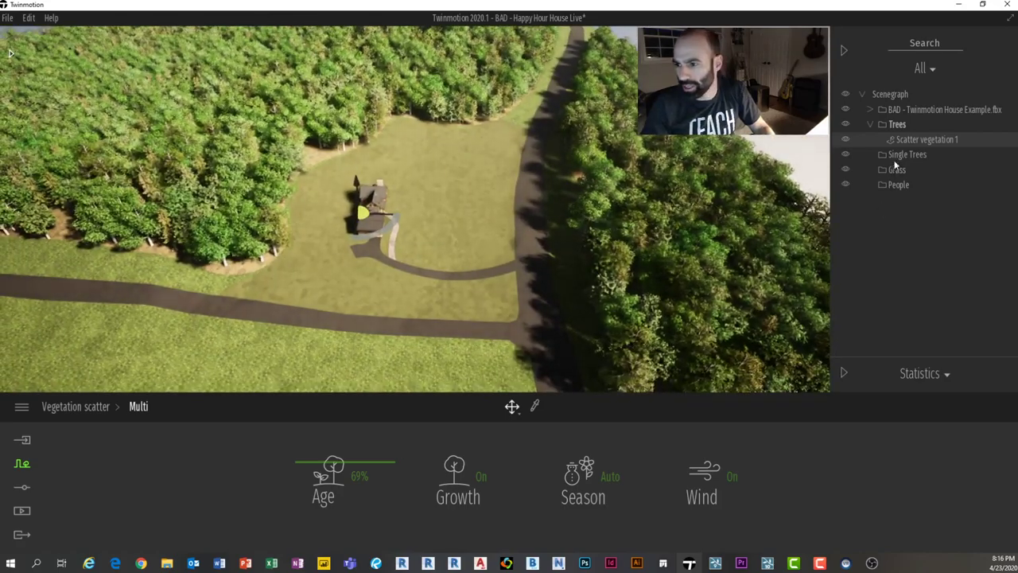
Step: With the Trees folder as target, load Horse Chestnut, Sweet Birch and Pecan as Vegetation Paint models
left_click(898, 130)
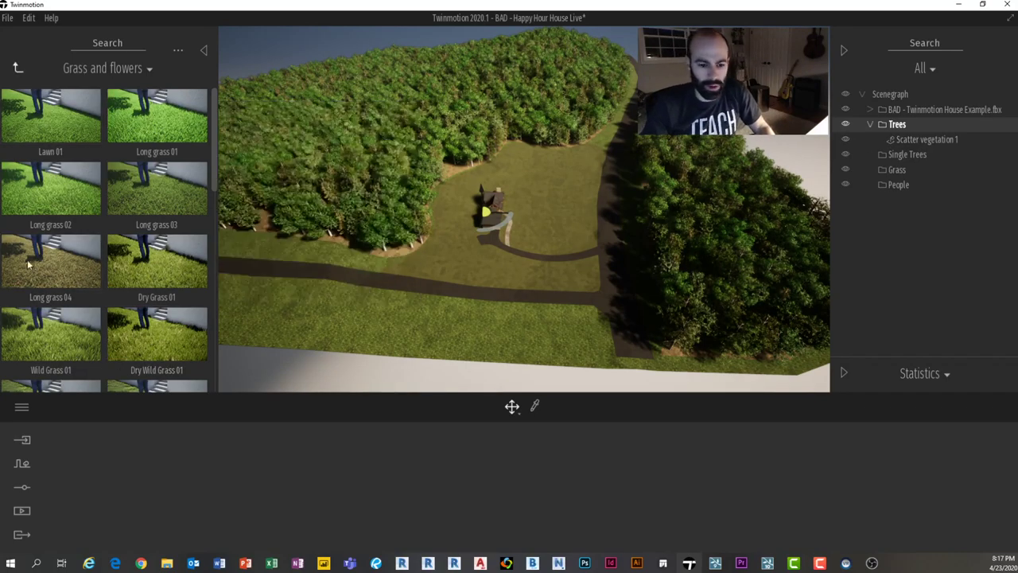
left_click(22, 462)
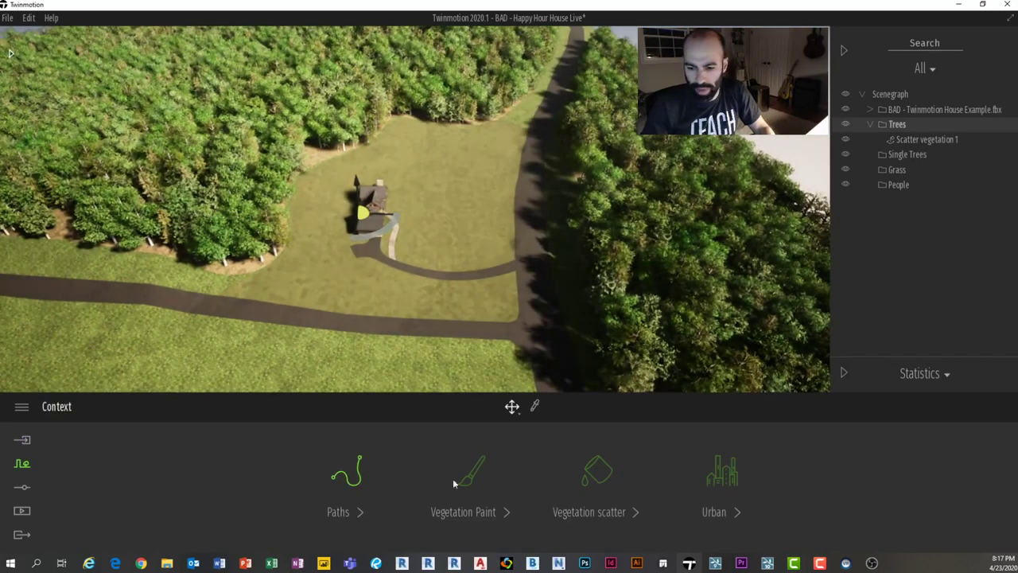
left_click(466, 476)
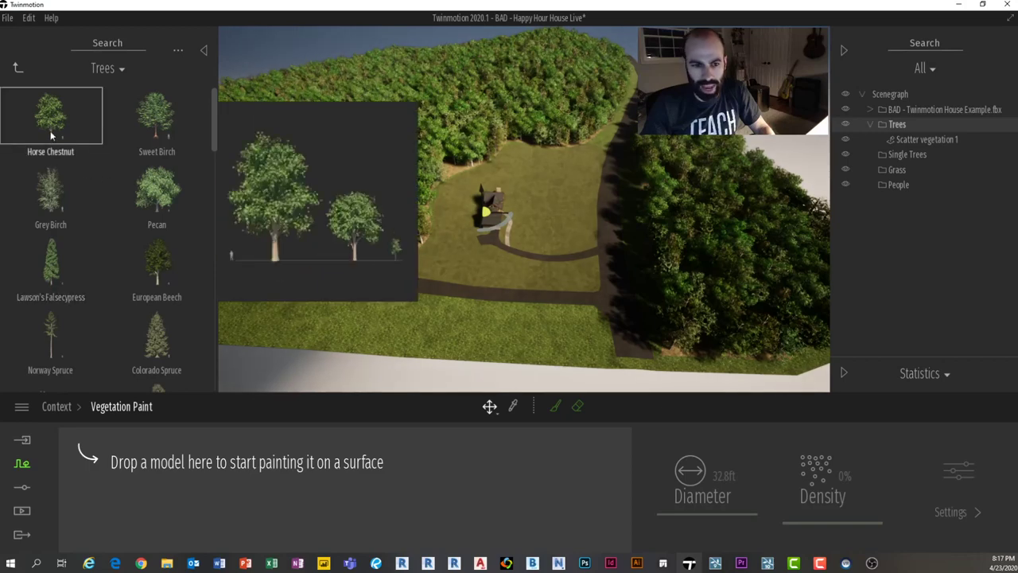
mouse_move(50, 133)
left_mouse_down()
mouse_move(127, 130)
mouse_move(135, 469)
left_mouse_up()
scroll(174, 123, "down", 1)
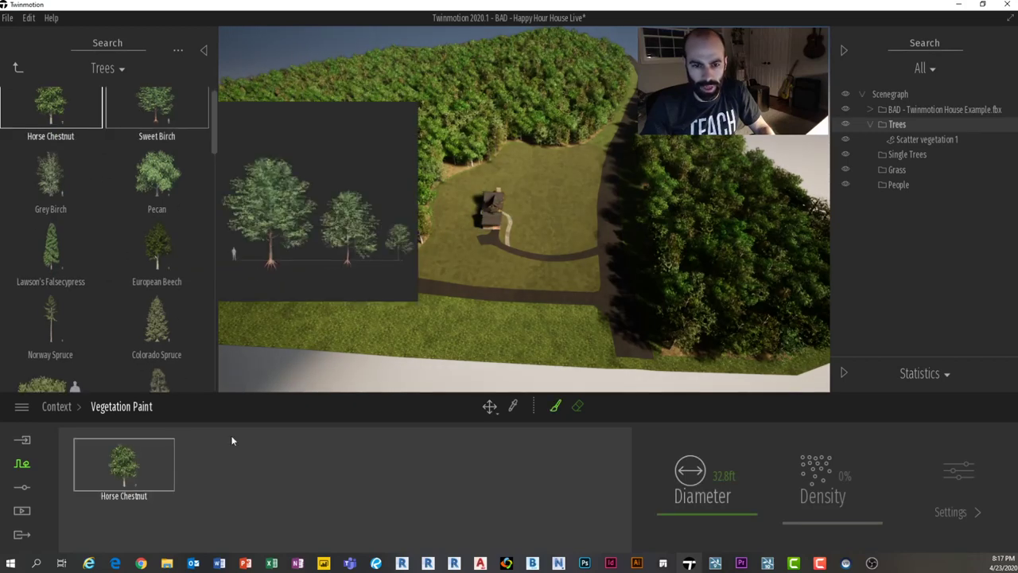
left_click(163, 112)
left_click_drag(163, 192, 277, 453)
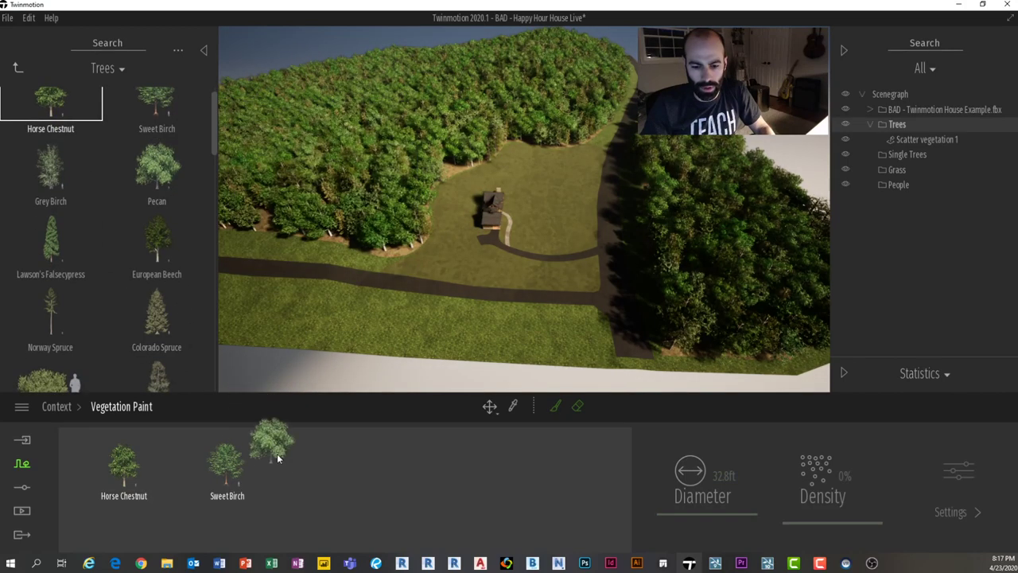
Step: Try painting all three tree types across the clearing beside the house with a 70.2 ft brush, and undo the stroke
mouse_move(56, 328)
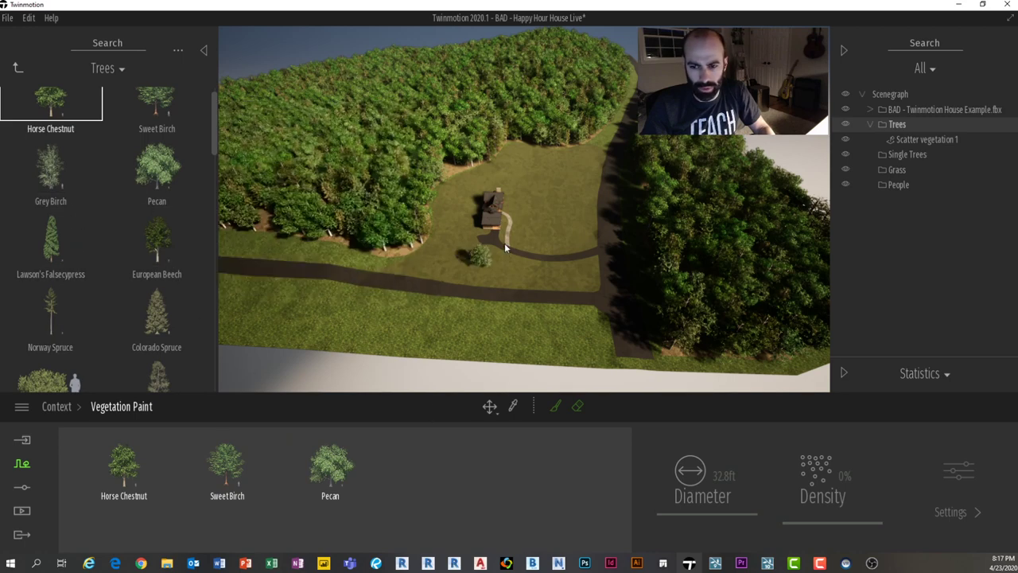
middle_click_drag(505, 245, 503, 250, "shift")
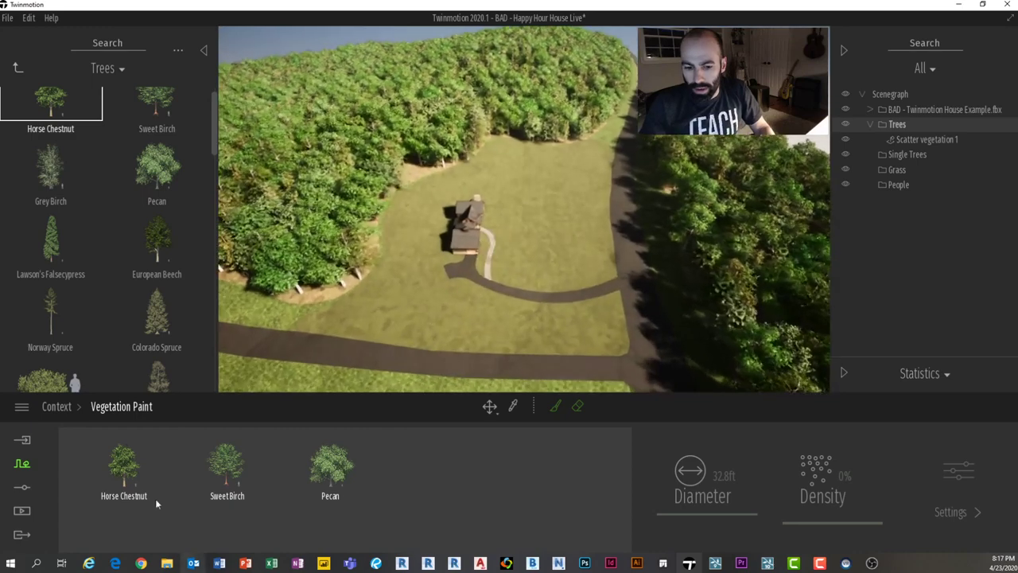
left_click(155, 493)
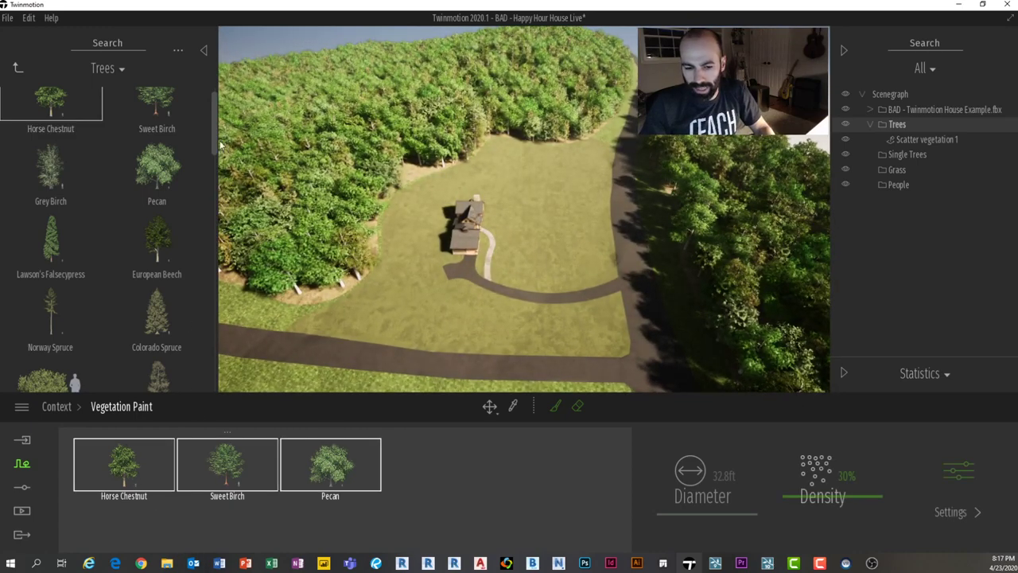
left_click(203, 51)
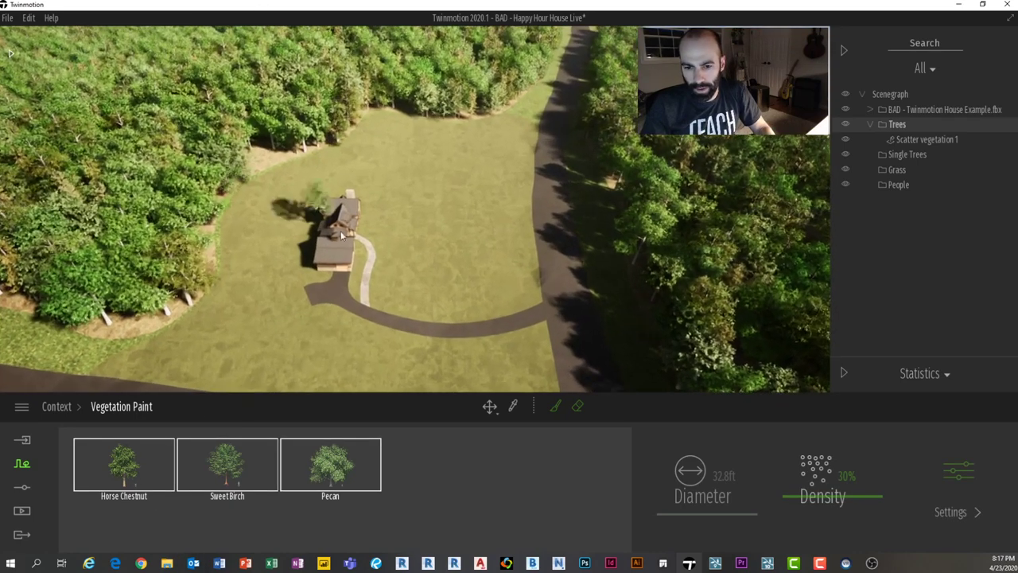
left_click(554, 408)
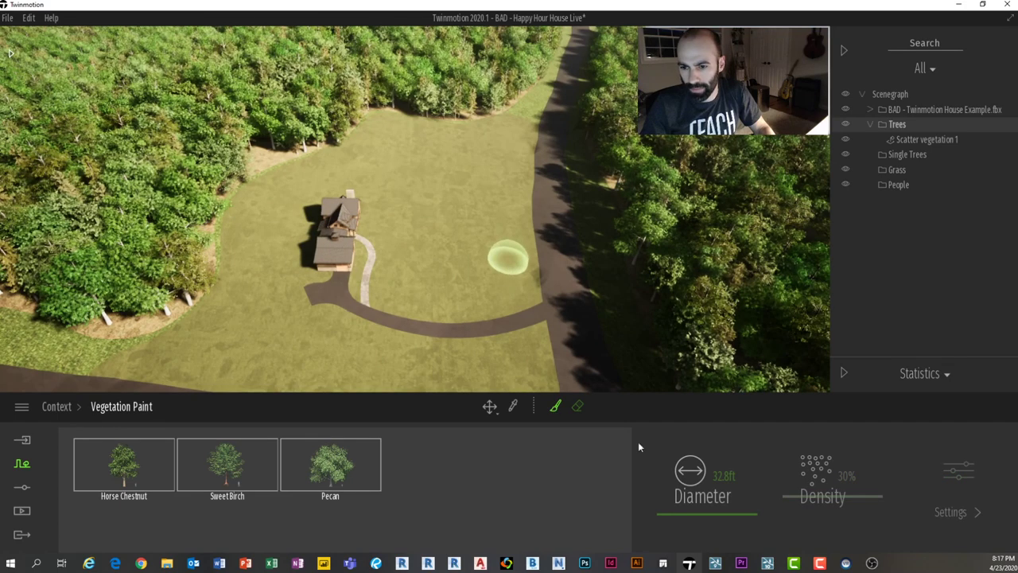
left_click_drag(698, 506, 697, 495)
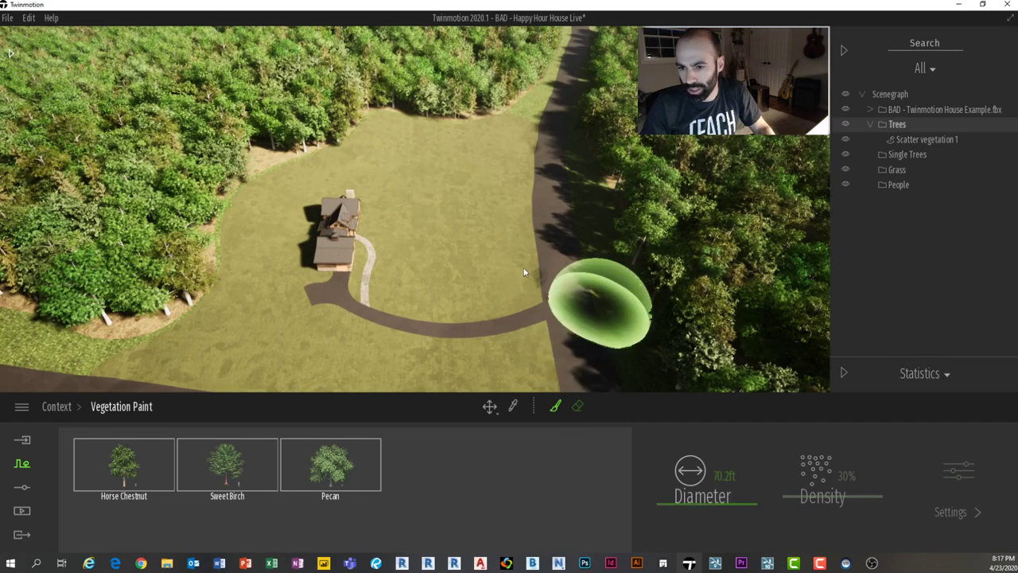
left_click(488, 273)
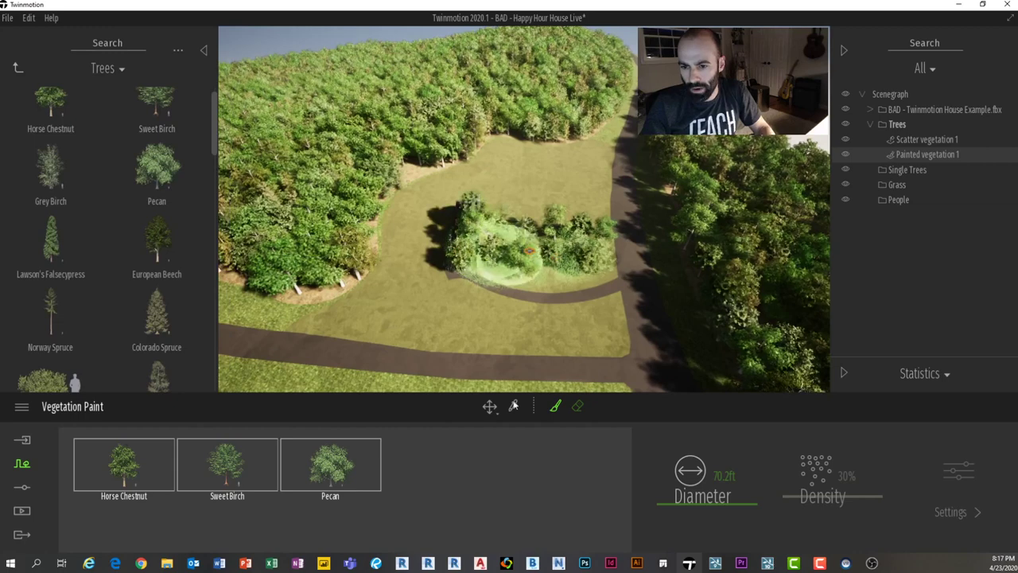
key("ctrl+z")
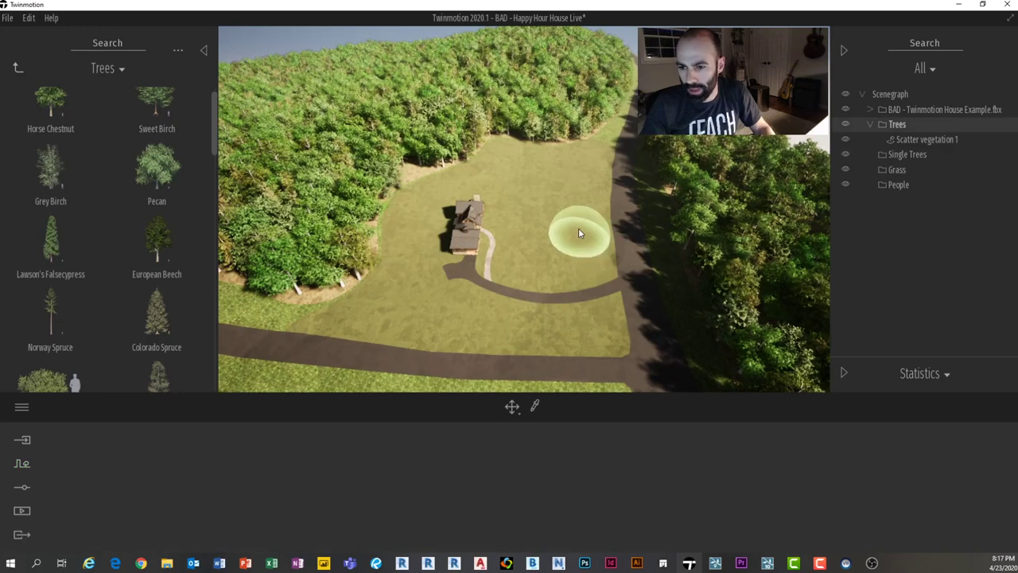
Step: Set up Vegetation Paint in the Trees folder with Horse Chestnut, Sweet Birch and Pecan selected and a 46.4 ft brush diameter
left_click(22, 463)
left_click(501, 470)
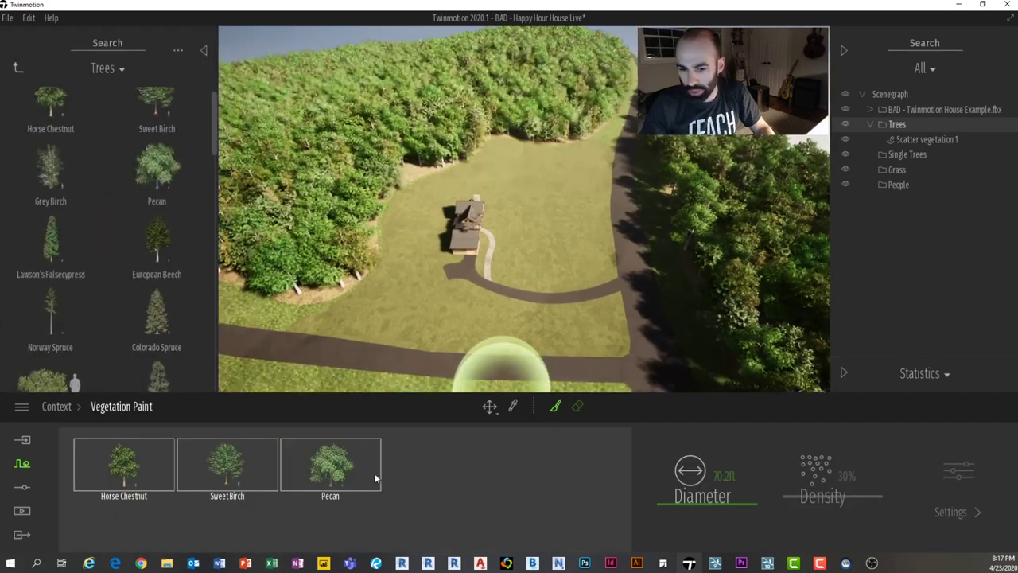
left_click(330, 482)
left_click(243, 474, "ctrl")
left_click(144, 474, "ctrl")
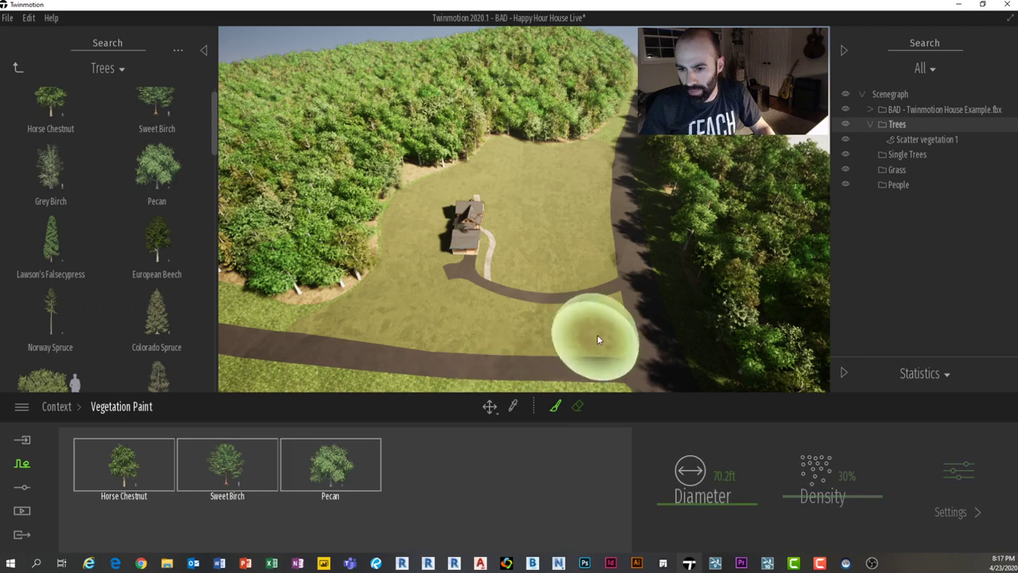
mouse_move(703, 503)
left_mouse_down()
mouse_move(692, 507)
mouse_move(705, 514)
left_mouse_up()
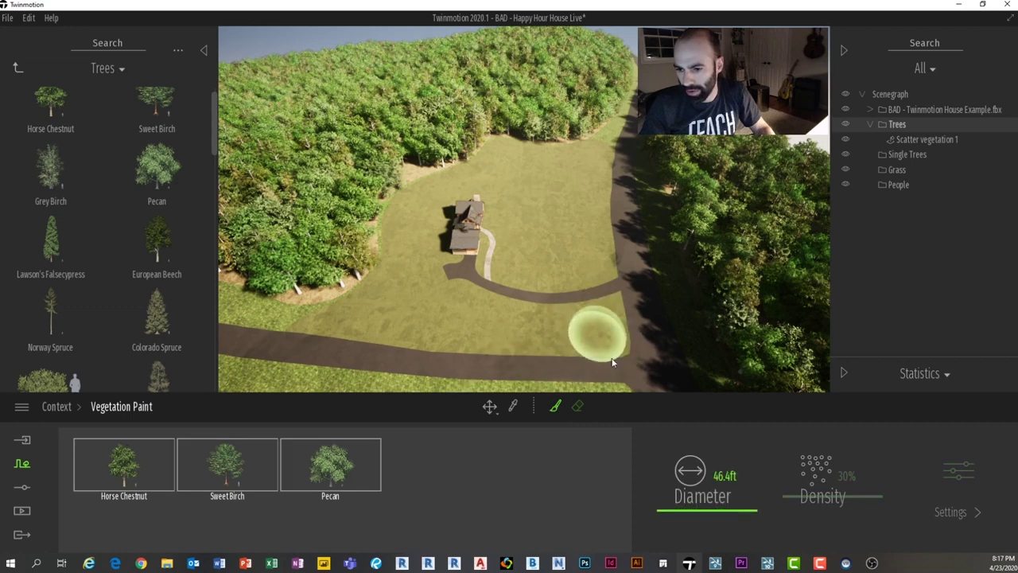
Step: Paint trees around the edges of the house clearing and along both roads, keeping the area next to the house open
mouse_move(590, 327)
left_mouse_down()
mouse_move(306, 309)
mouse_move(354, 249)
left_mouse_up()
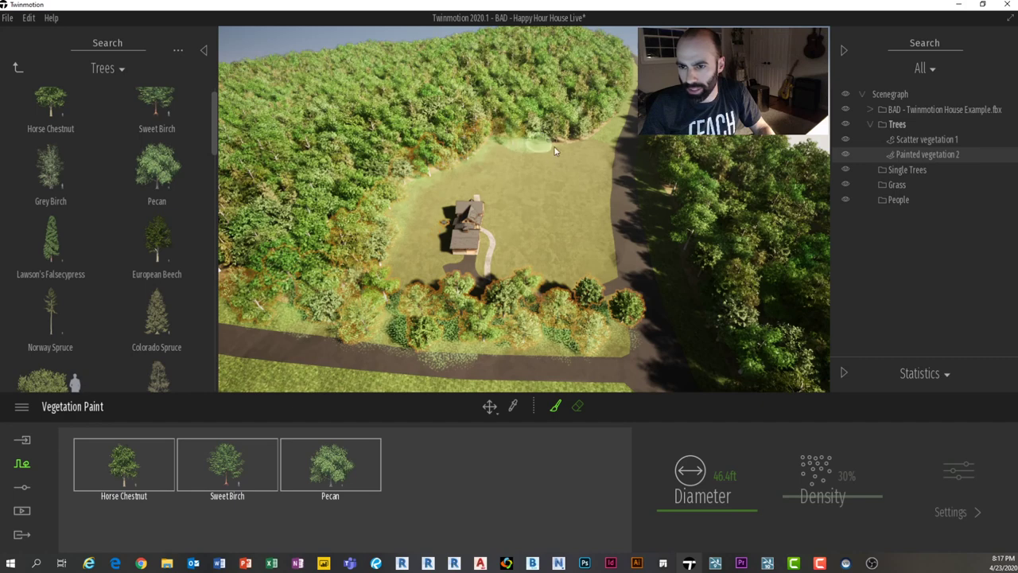
mouse_move(582, 147)
left_mouse_down()
mouse_move(592, 266)
mouse_move(570, 210)
mouse_move(581, 163)
left_mouse_up()
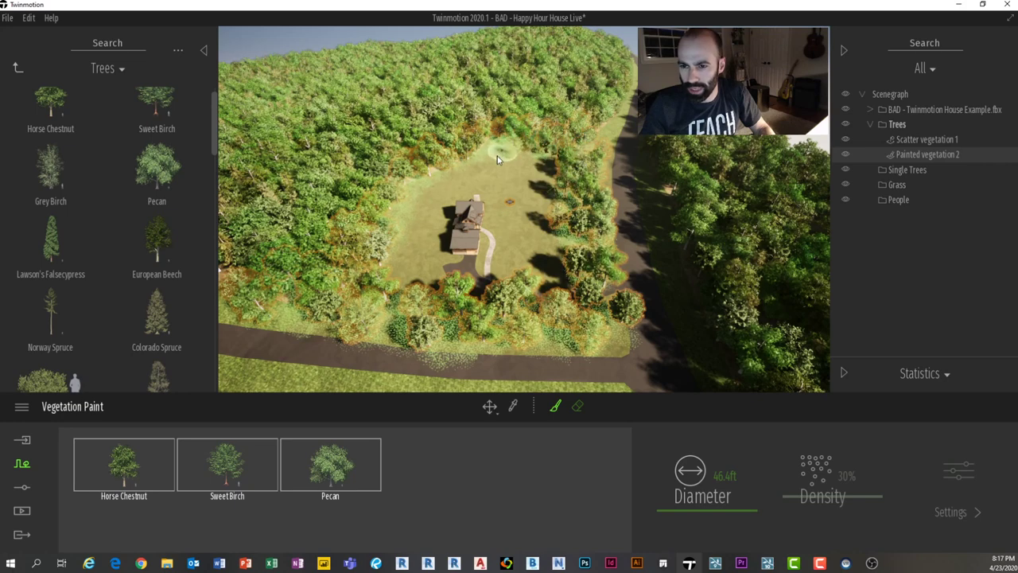
mouse_move(487, 181)
left_mouse_down()
mouse_move(533, 195)
mouse_move(477, 178)
mouse_move(404, 203)
left_mouse_up()
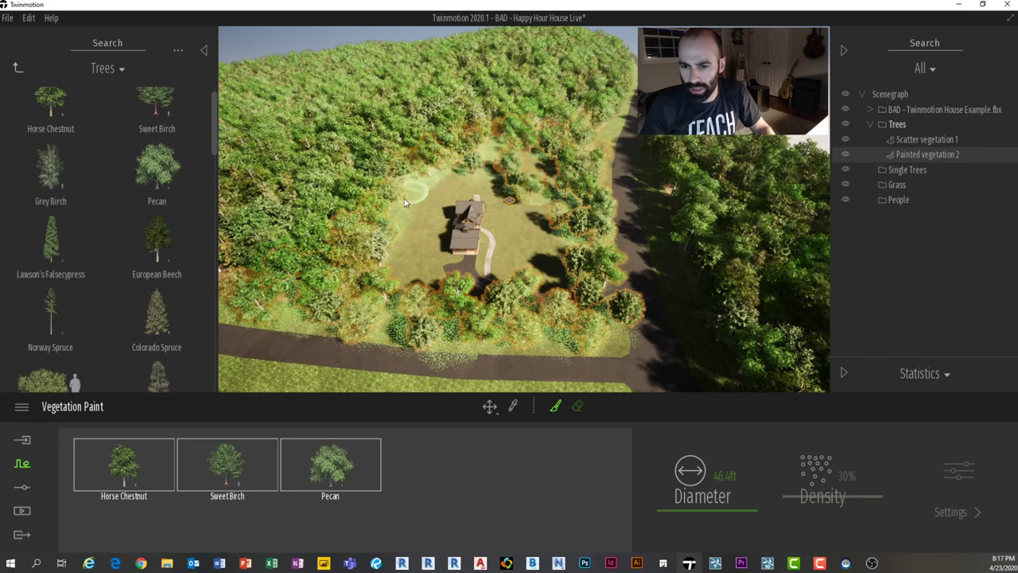
mouse_move(350, 358)
right_mouse_down()
mouse_move(510, 244)
mouse_move(517, 281)
mouse_move(309, 247)
right_mouse_up()
mouse_move(321, 245)
left_mouse_down()
mouse_move(493, 317)
mouse_move(523, 308)
mouse_move(610, 345)
mouse_move(593, 340)
left_mouse_up()
right_click_drag(593, 218, 579, 194)
Step: Select the painted and the scattered vegetation in turn to compare which trees each one covers
left_click(923, 143)
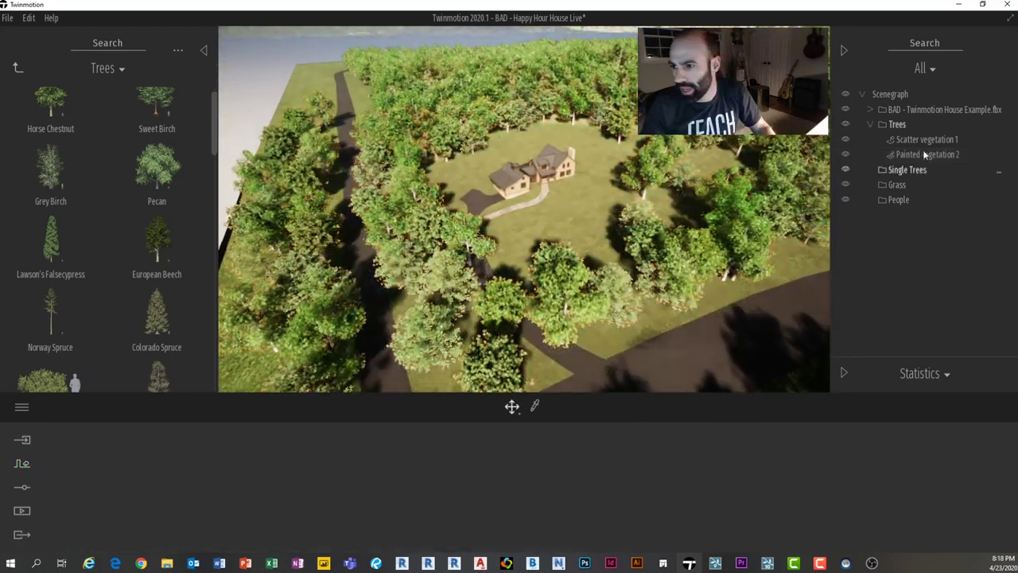
left_click(918, 154)
left_click(921, 140)
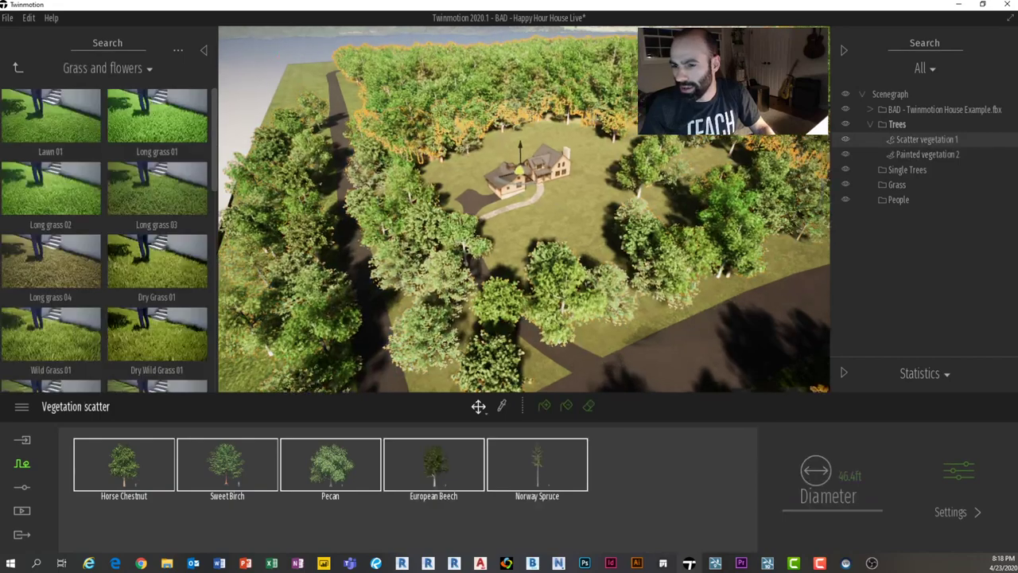
right_click_drag(721, 156, 757, 144)
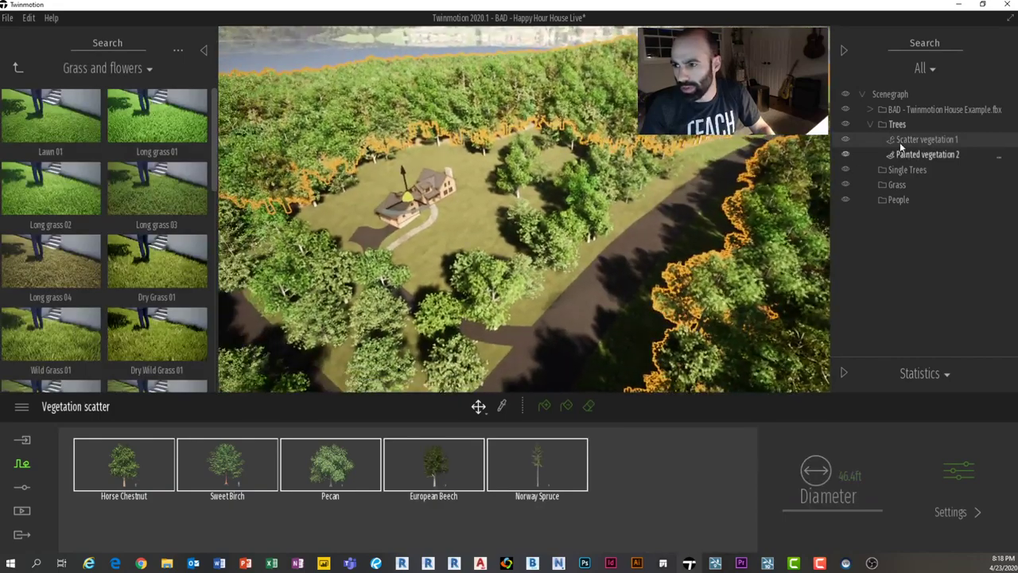
Step: Toggle the visibility of the scattered vegetation and of the painted vegetation to compare them, leaving both shown
left_click(847, 140)
left_click(847, 140)
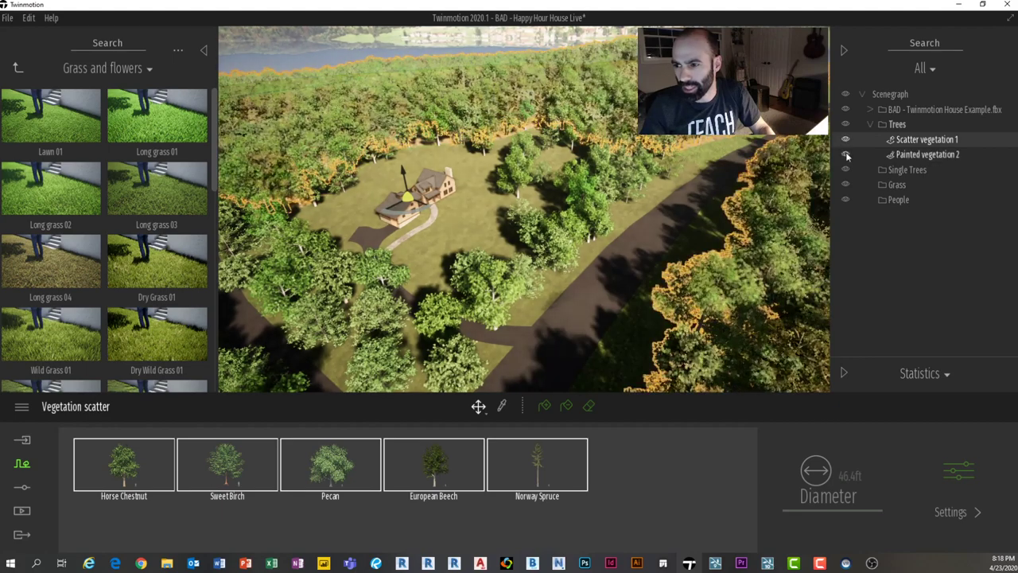
left_click(846, 155)
left_click(846, 155)
left_click(846, 155)
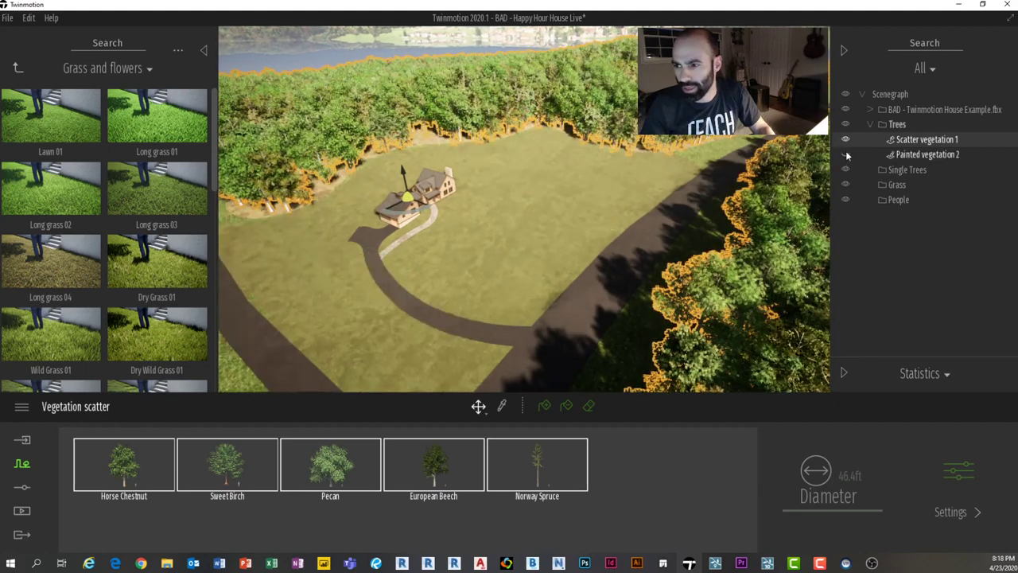
left_click(846, 152)
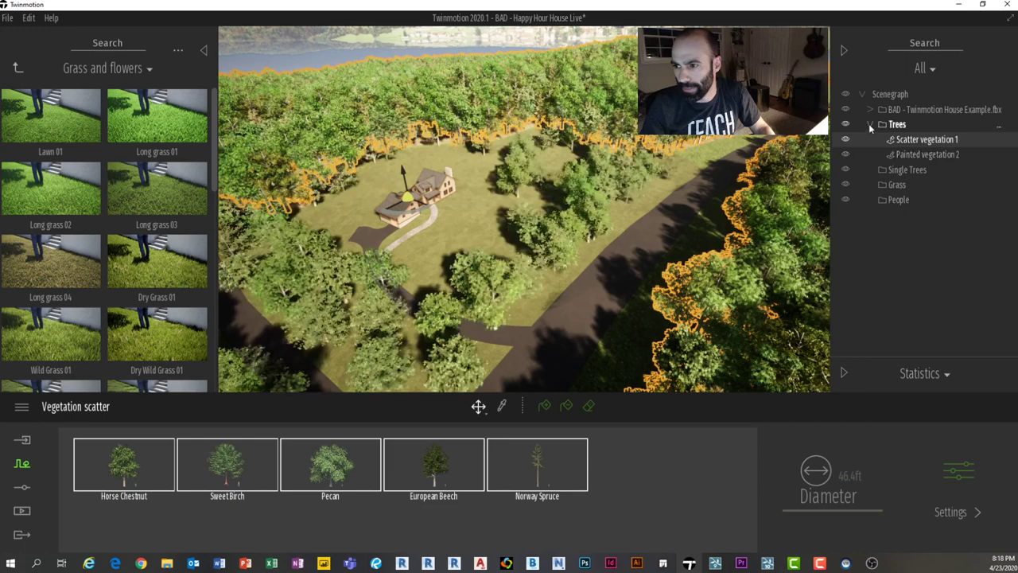
Step: Collapse the Trees folder and switch its visibility off and on to compare the house site with and without trees
left_click(869, 124)
left_click(846, 125)
scroll(516, 215, "up", 5)
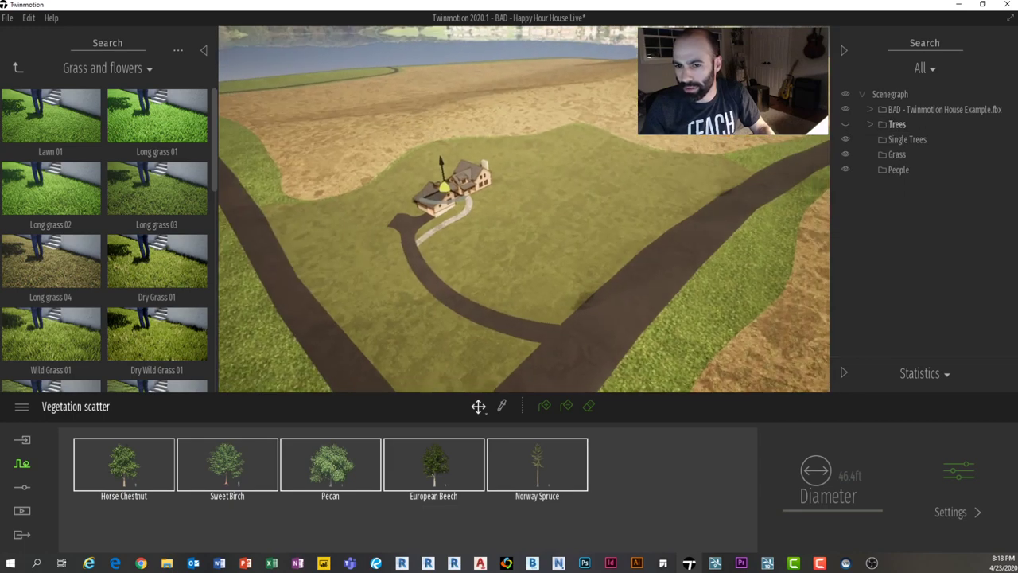
left_click(847, 125)
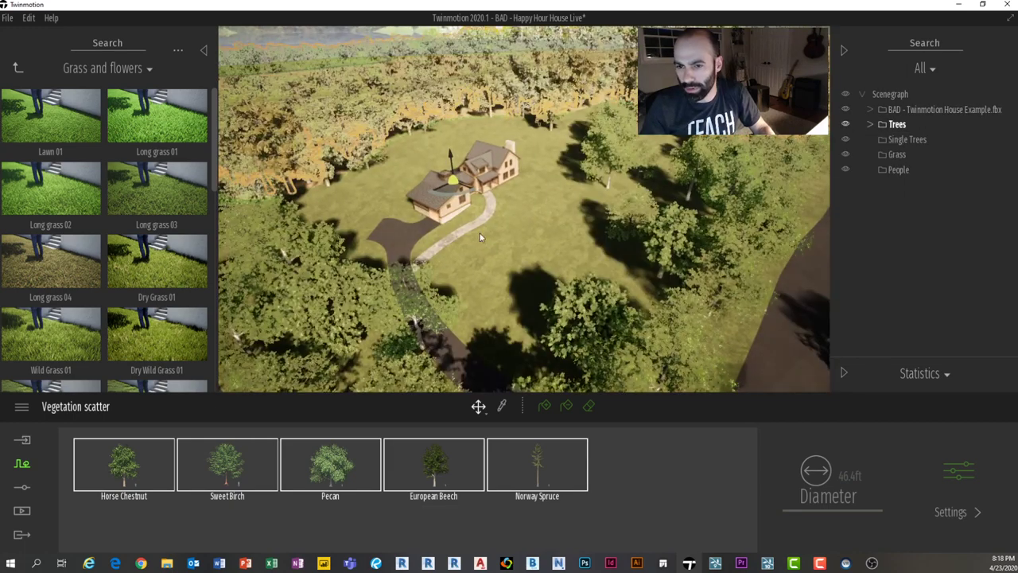
key("Up")
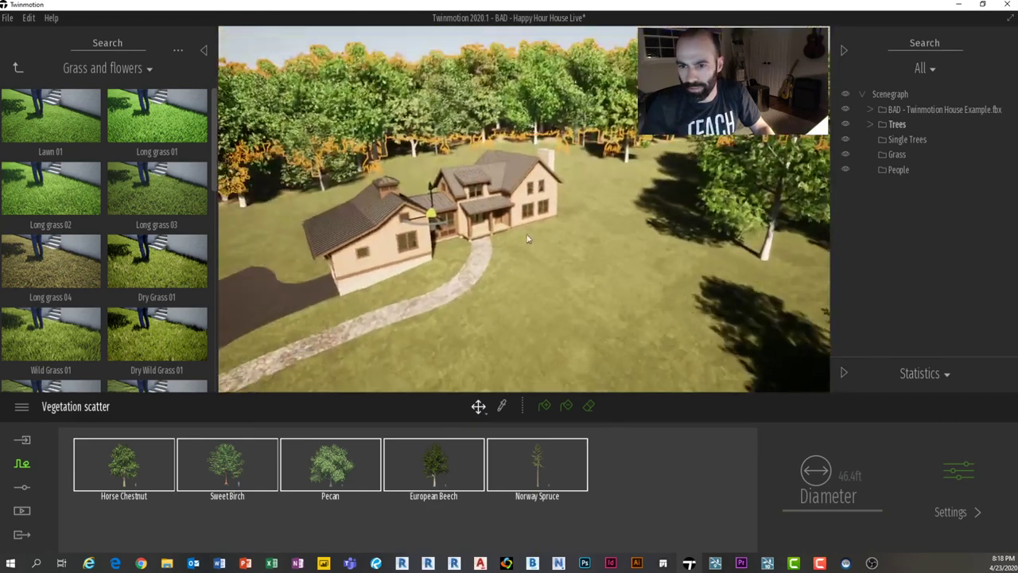
key("Escape")
mouse_move(530, 237)
middle_mouse_down()
mouse_move(590, 174)
mouse_move(545, 226)
middle_mouse_up()
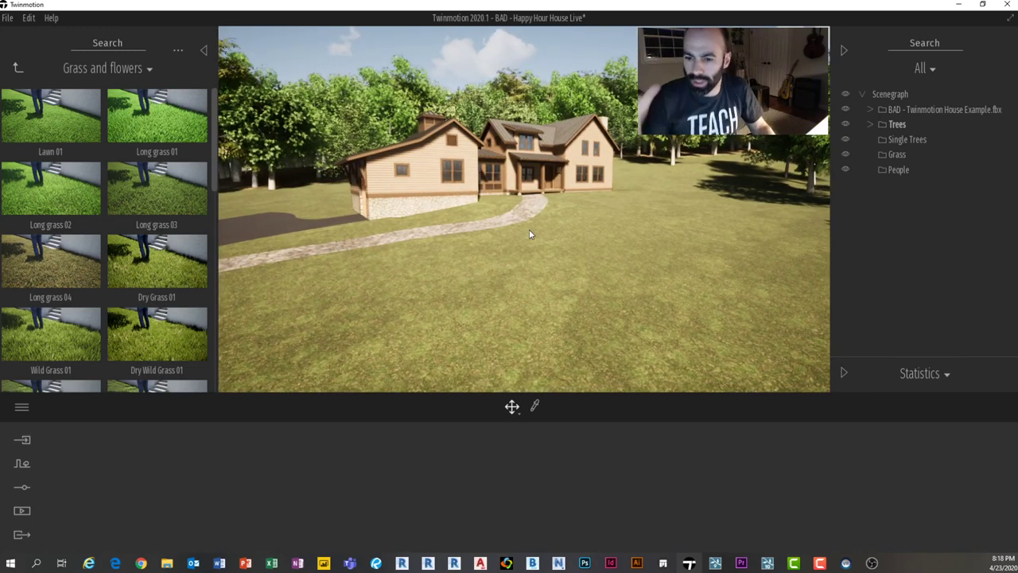
middle_click_drag(530, 234, 504, 229)
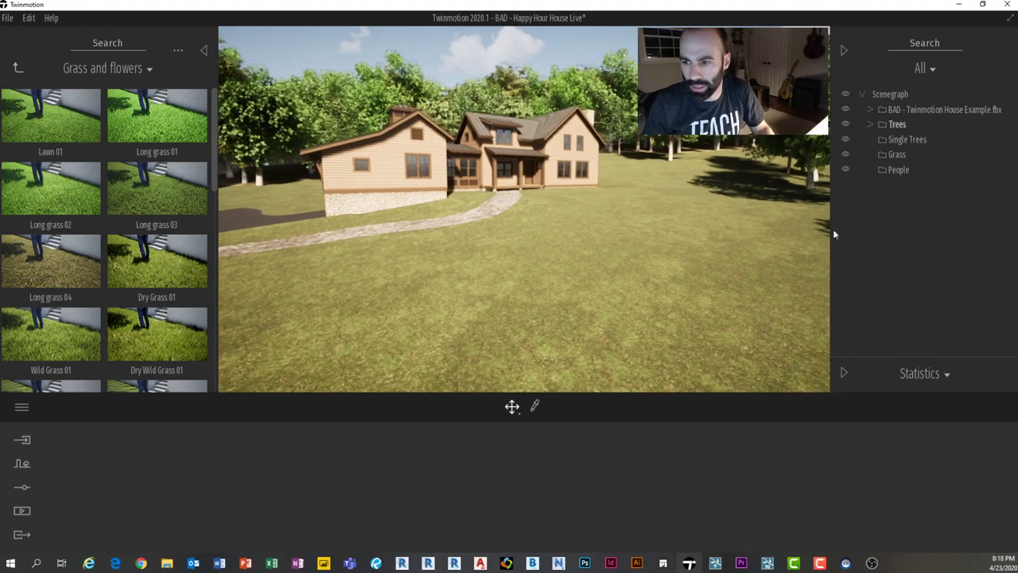
Step: Set the Grass folder as the active container for new vegetation
right_click(901, 155)
left_click(899, 182)
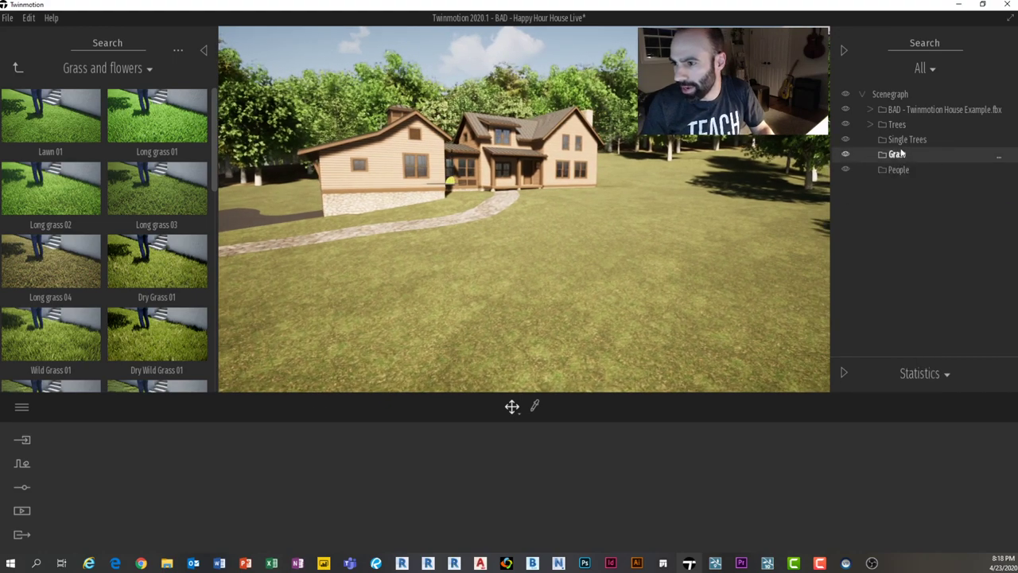
scroll(599, 238, "down", 2)
right_click_drag(599, 239, 633, 238)
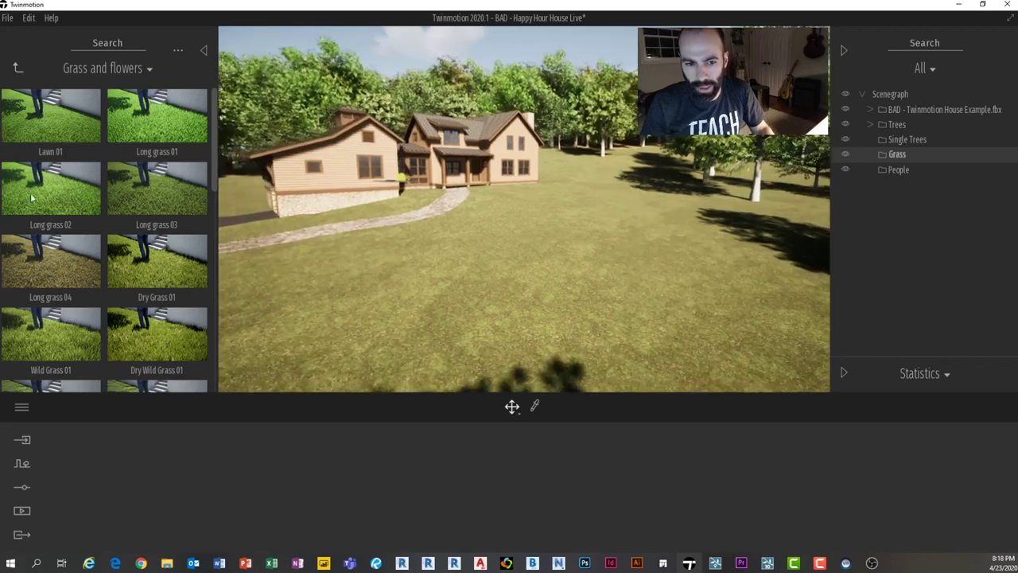
Step: Set up Vegetation scatter in the Grass folder with Long grass 02, Long grass 01 and Long grass 03
mouse_move(21, 94)
left_click(19, 69)
left_click(24, 464)
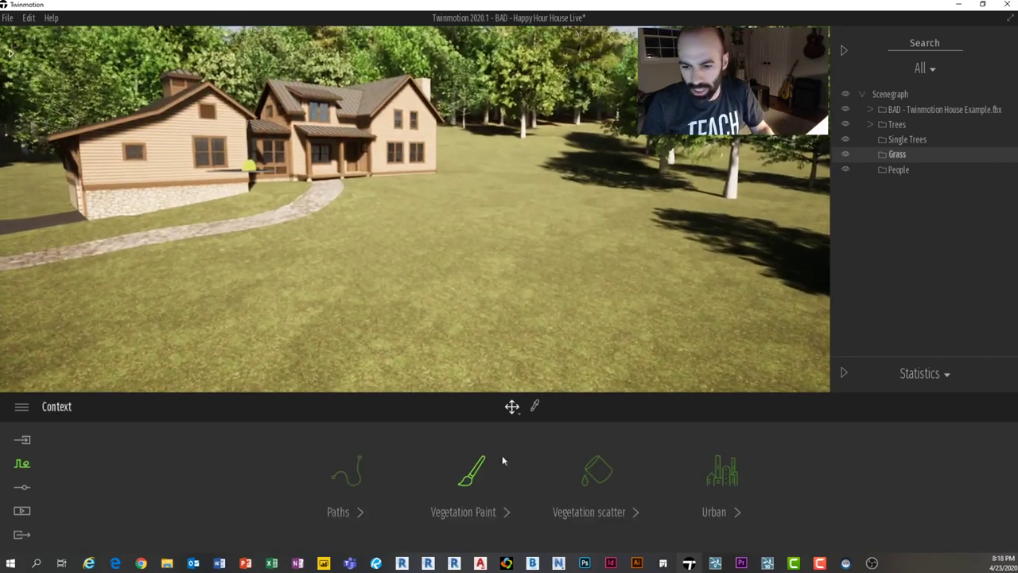
left_click(590, 472)
mouse_move(172, 189)
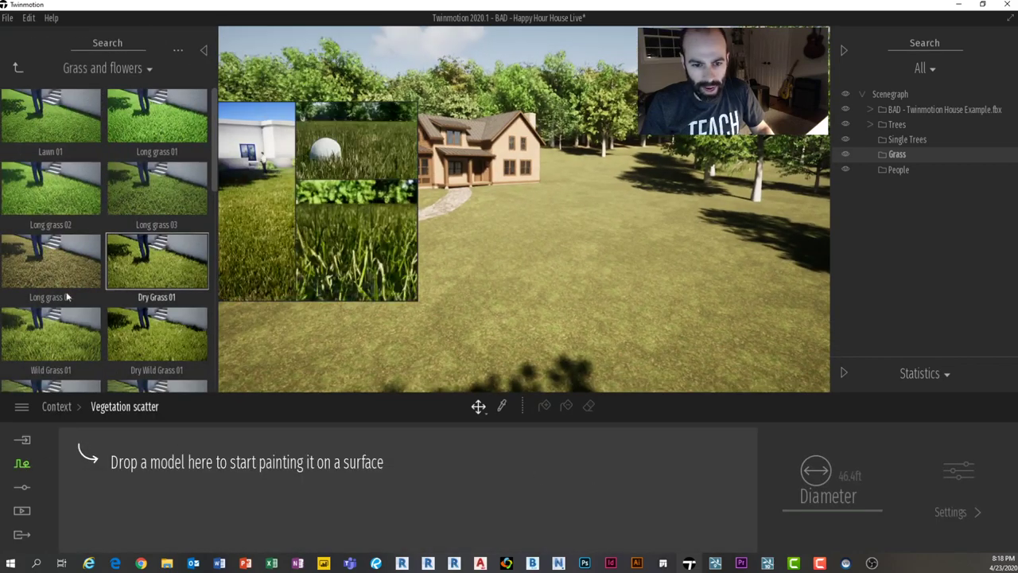
mouse_move(27, 198)
left_mouse_down()
mouse_move(151, 400)
mouse_move(162, 457)
left_mouse_up()
scroll(133, 181, "up", 1)
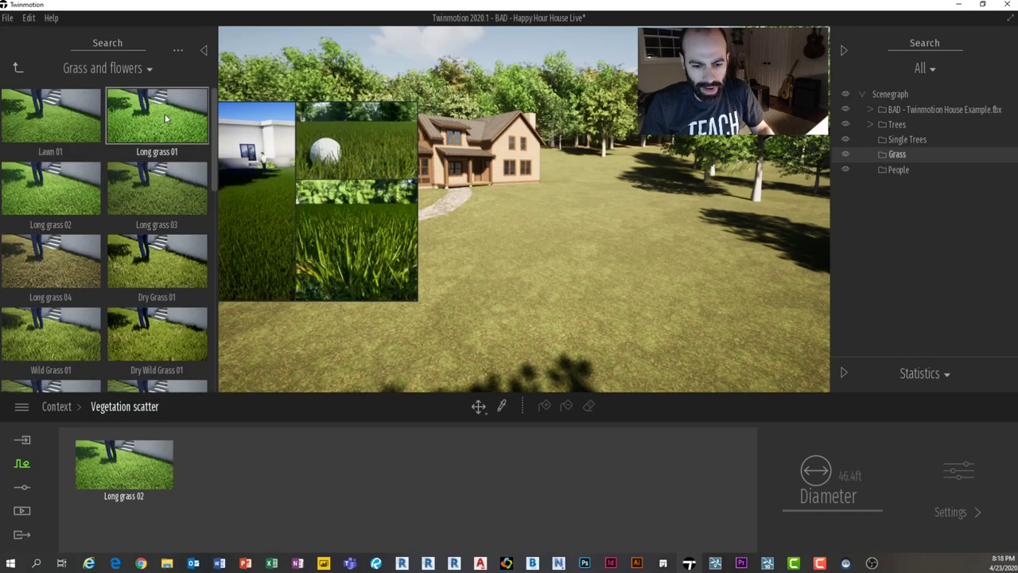
left_click_drag(158, 135, 229, 466)
left_click_drag(179, 212, 292, 450)
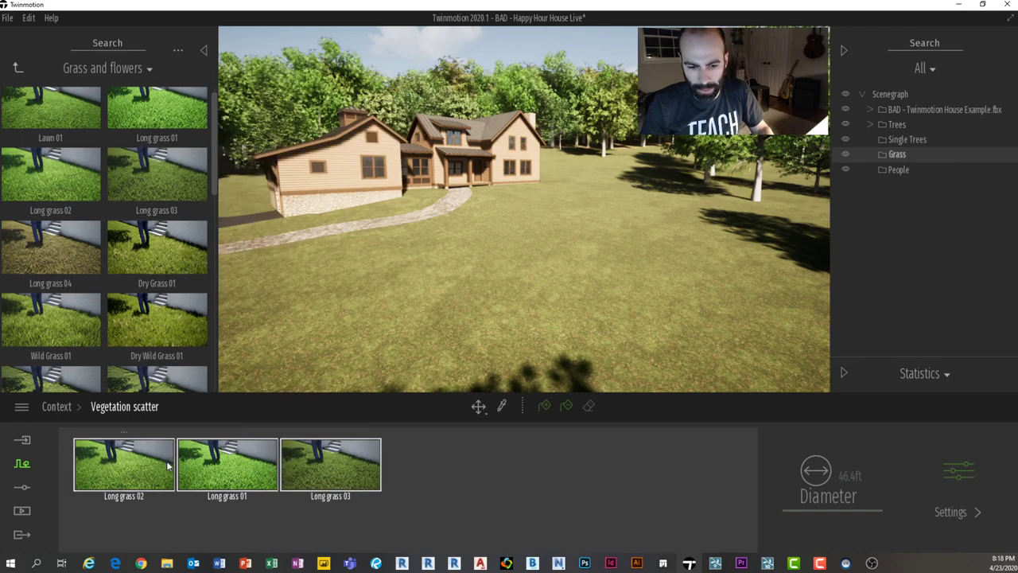
Step: Scatter the three long grasses over the lawn surface around the house, then leave the scatter tool
left_click(545, 407)
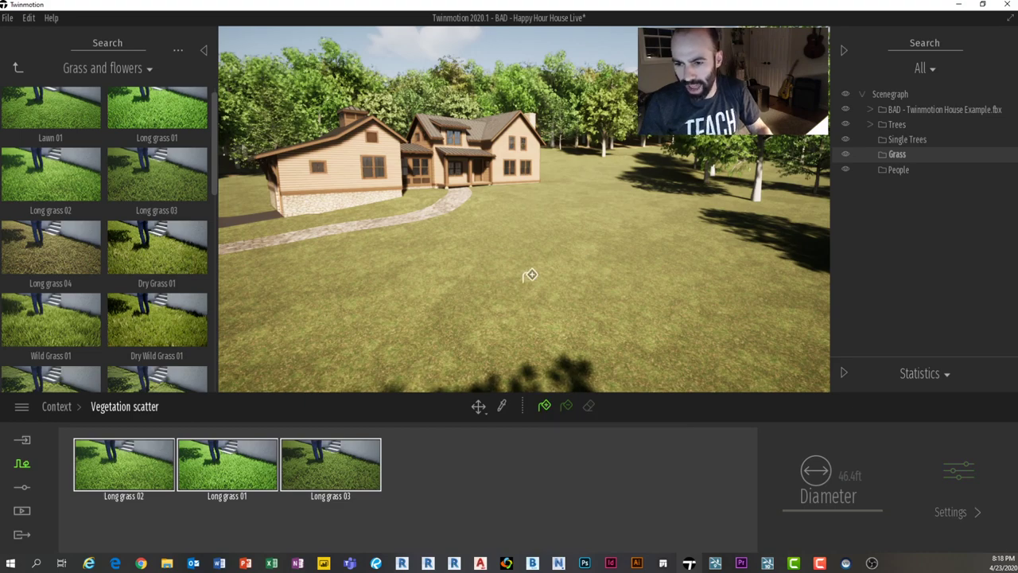
left_click(530, 275)
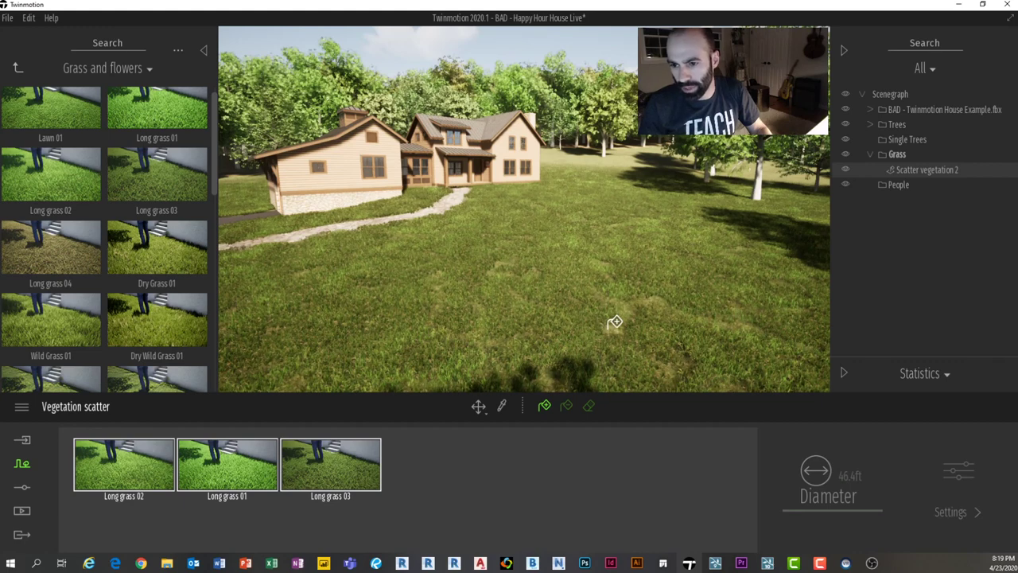
key("Escape")
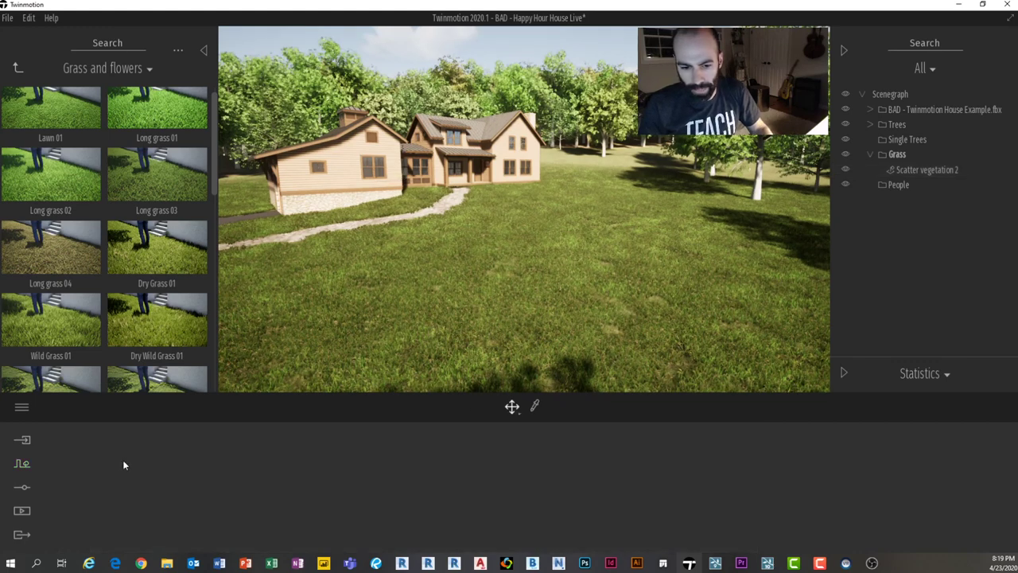
Step: Select the scattered grass and hide and show it to compare the lawn with and without it
left_click(923, 171)
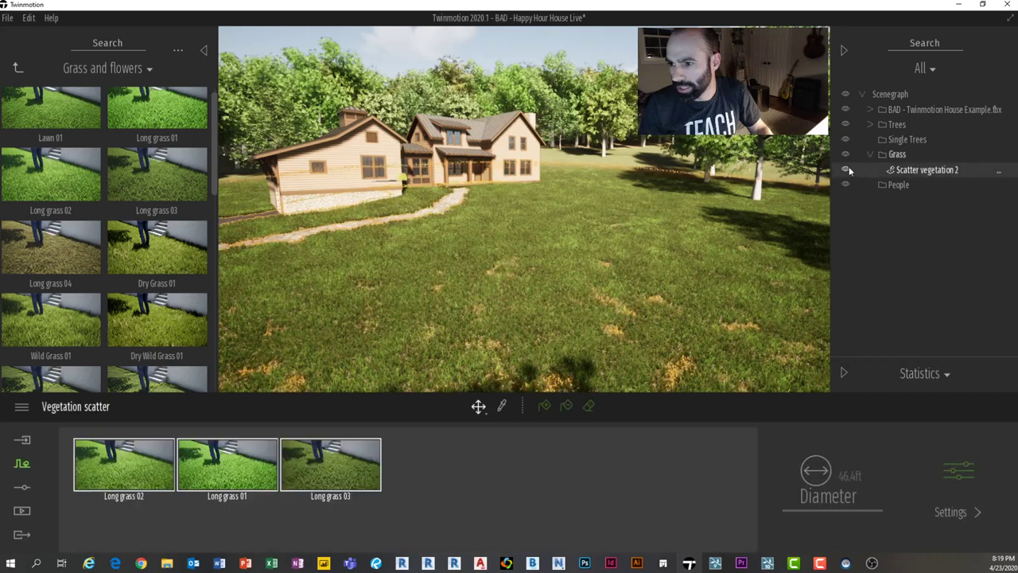
left_click(847, 170)
left_click(846, 171)
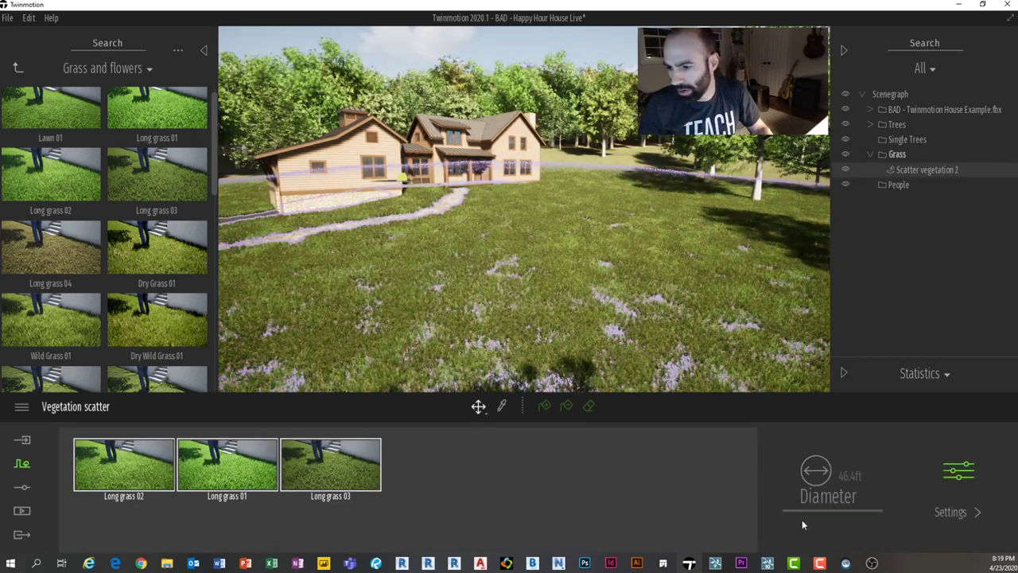
Step: Reduce the size of the scattered grasses to 41% in the scatter settings and return to the vegetation list
left_click(950, 511)
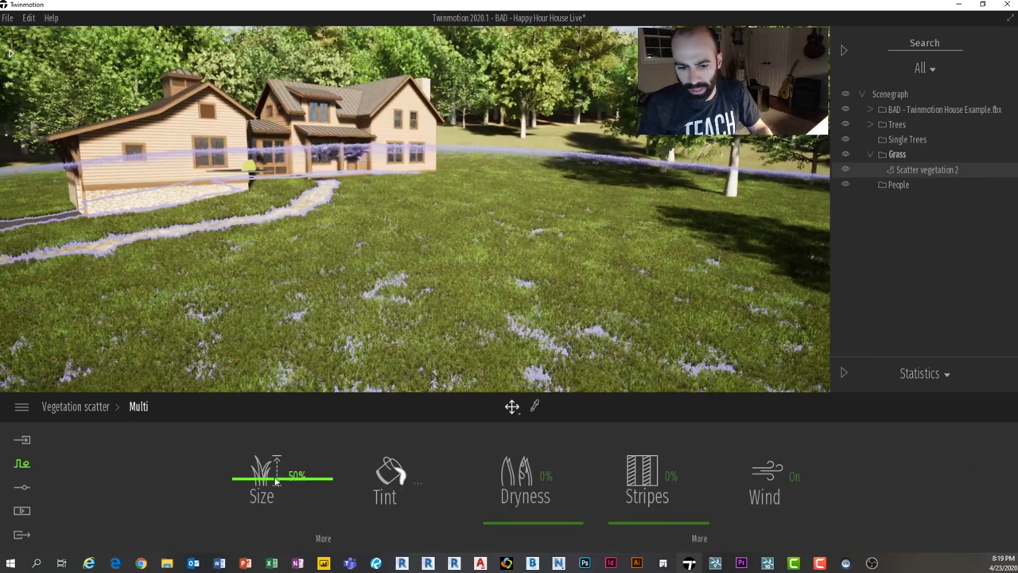
left_click_drag(279, 493, 279, 500)
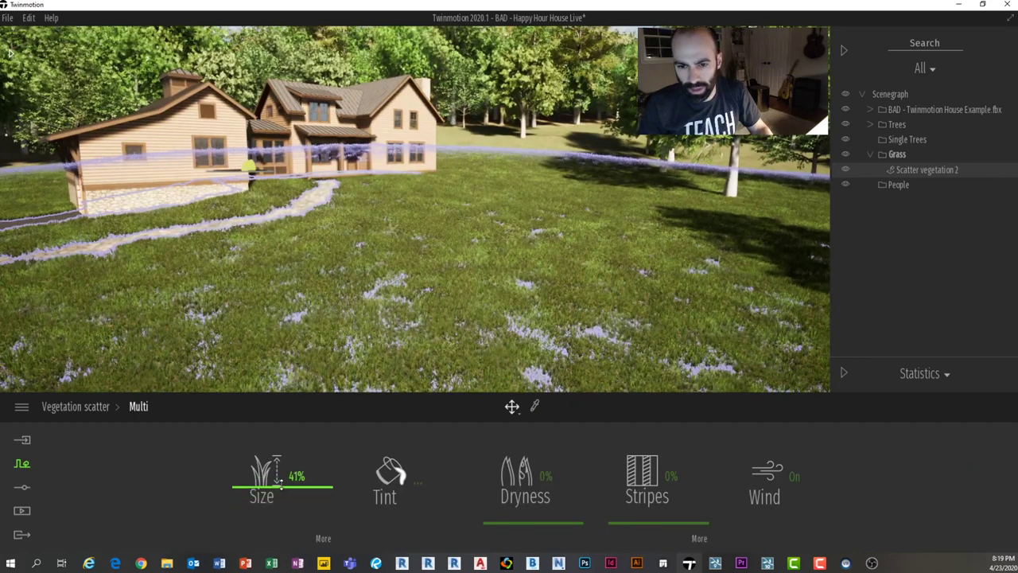
left_click(84, 408)
right_click_drag(690, 212, 606, 181)
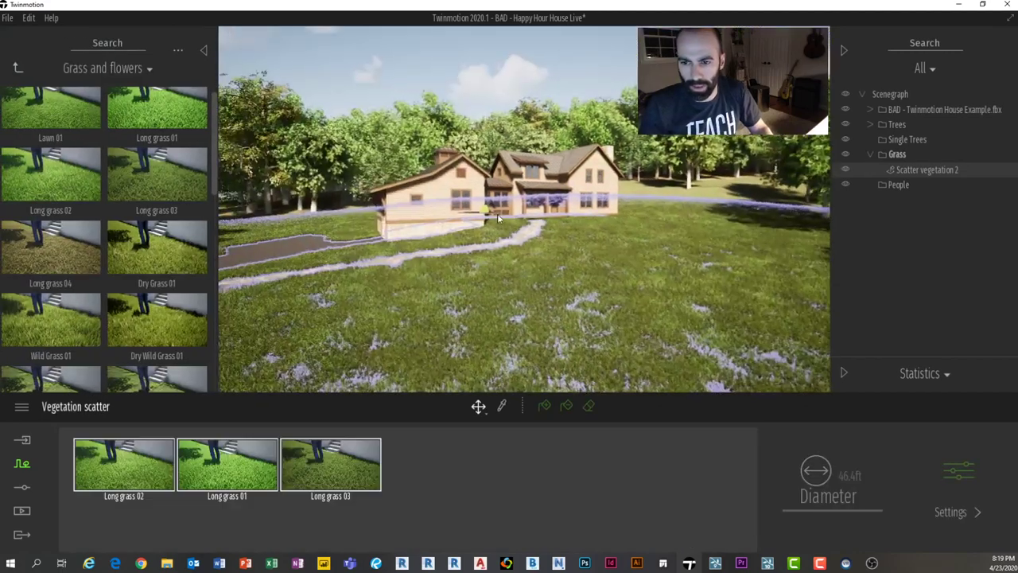
Step: Deselect the scattered grass by selecting the Grass folder, and collapse that folder
left_click(897, 155)
left_click(869, 154)
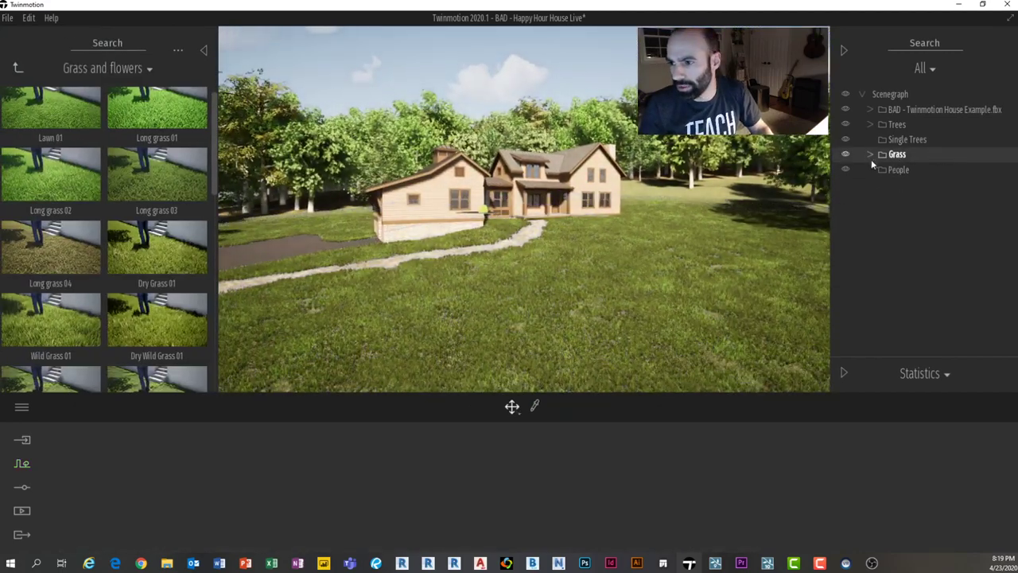
right_click_drag(658, 239, 662, 242)
scroll(662, 242, "up", 3)
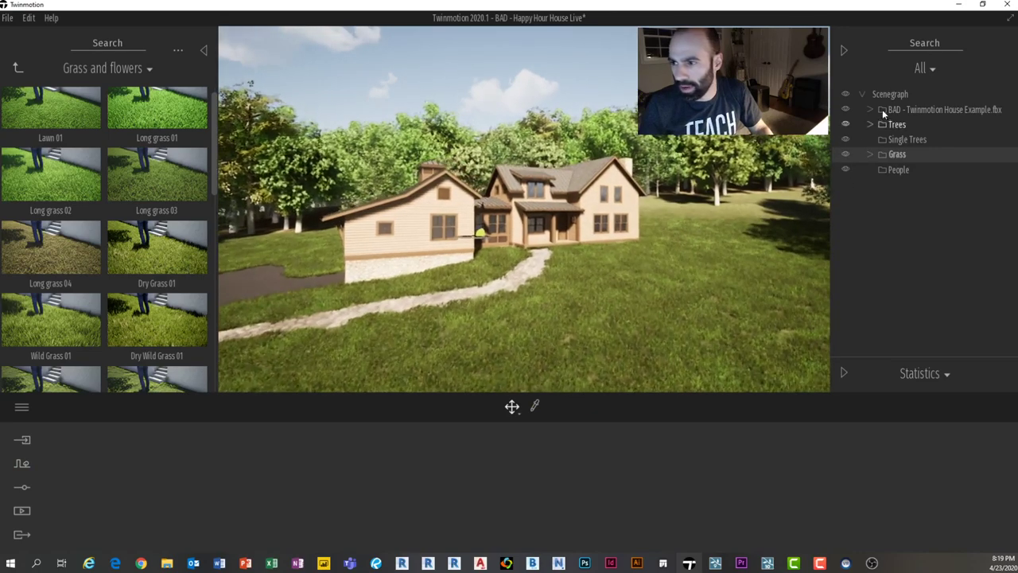
Step: Create a folder named Shrubs at the top level of the scene and set it as the active container
right_click(889, 96)
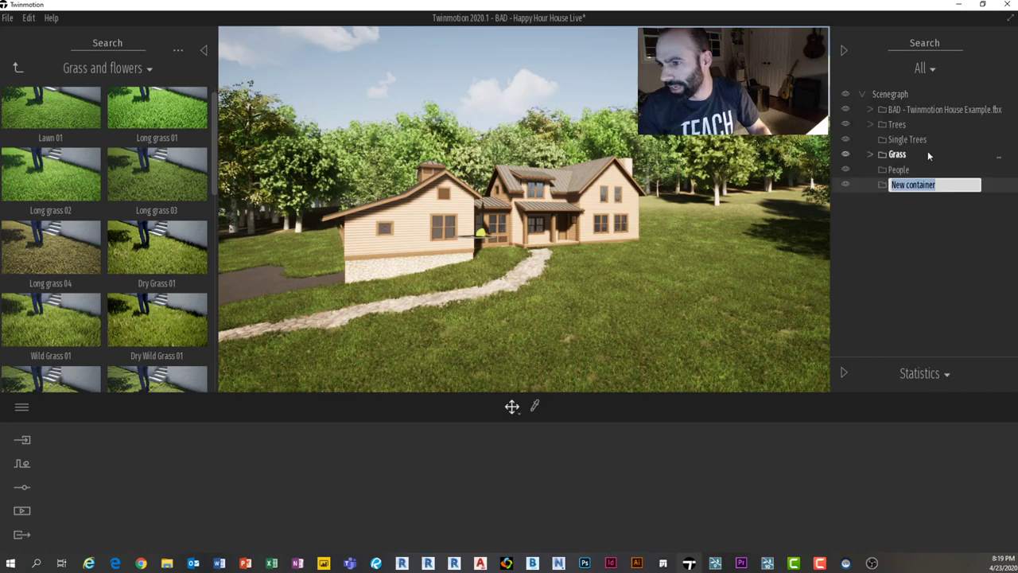
type("Shrubs")
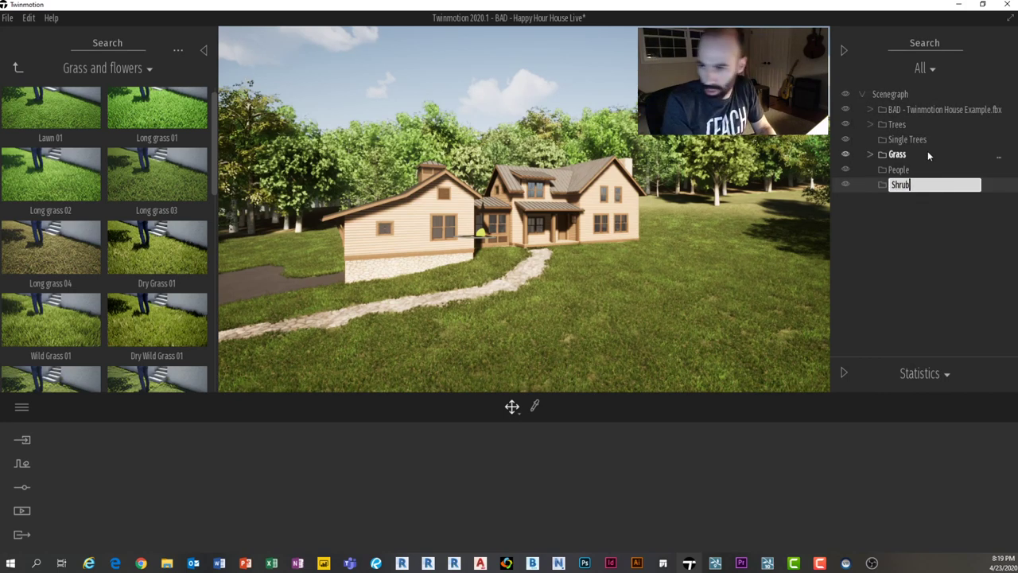
key("Return")
right_click(896, 189)
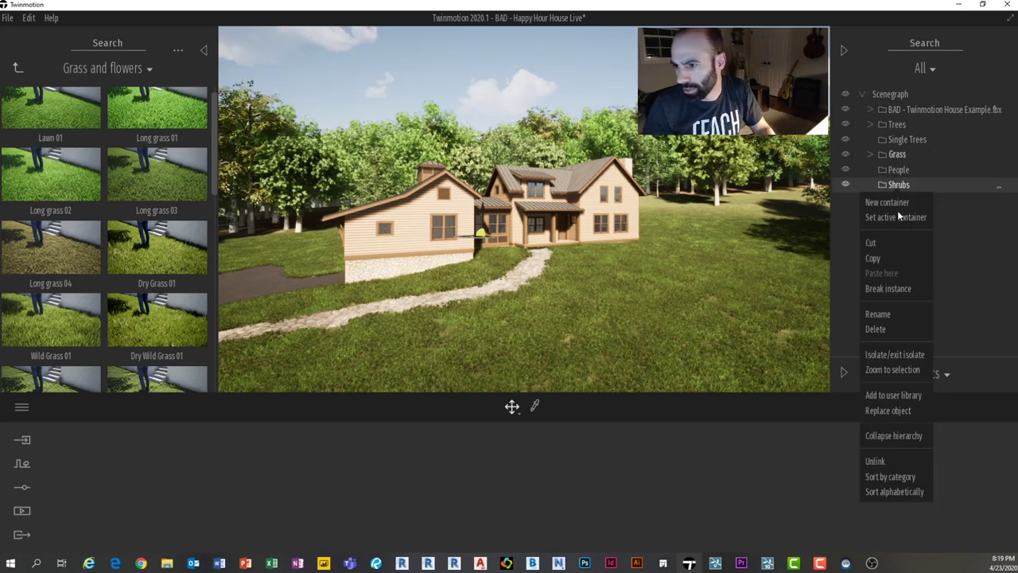
mouse_move(502, 268)
middle_mouse_down("shift")
mouse_move(422, 322)
mouse_move(411, 317)
middle_mouse_up("shift")
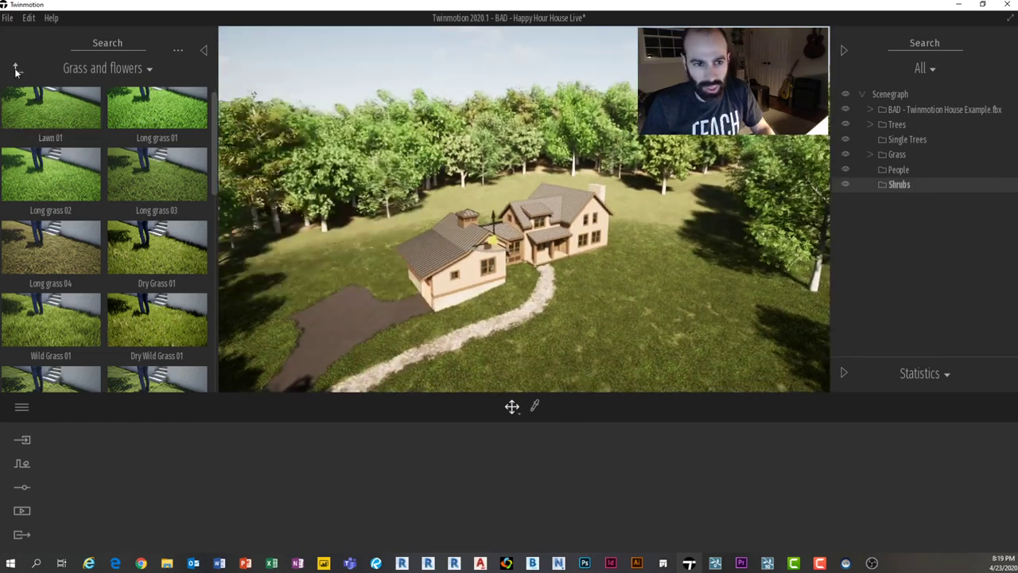
Step: Choose the Apricot Tree from the library's Trees category and place one on the lawn beside the chimney end of the house
left_click(18, 68)
left_click(151, 121)
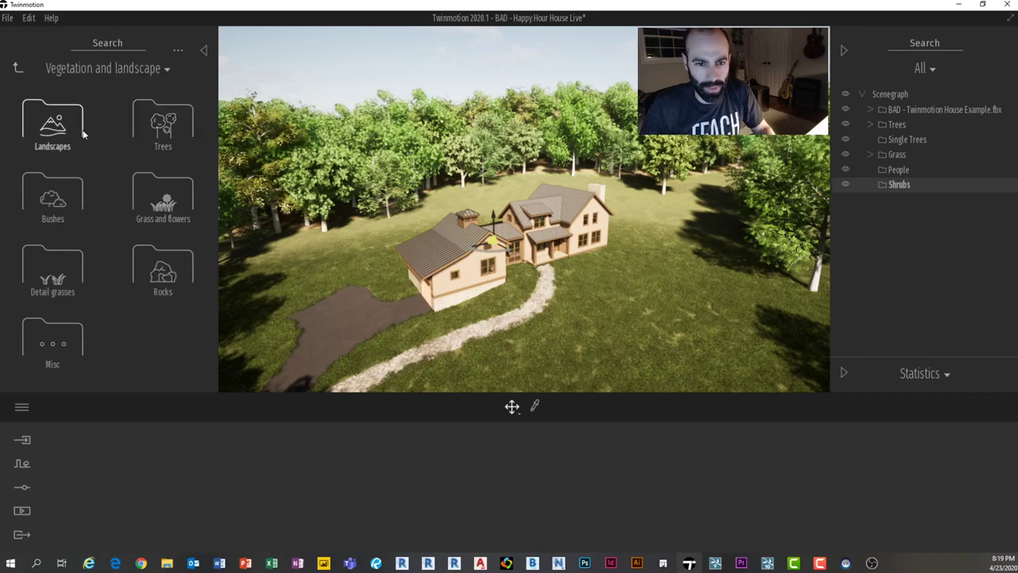
left_click(165, 127)
scroll(167, 280, "down", 3)
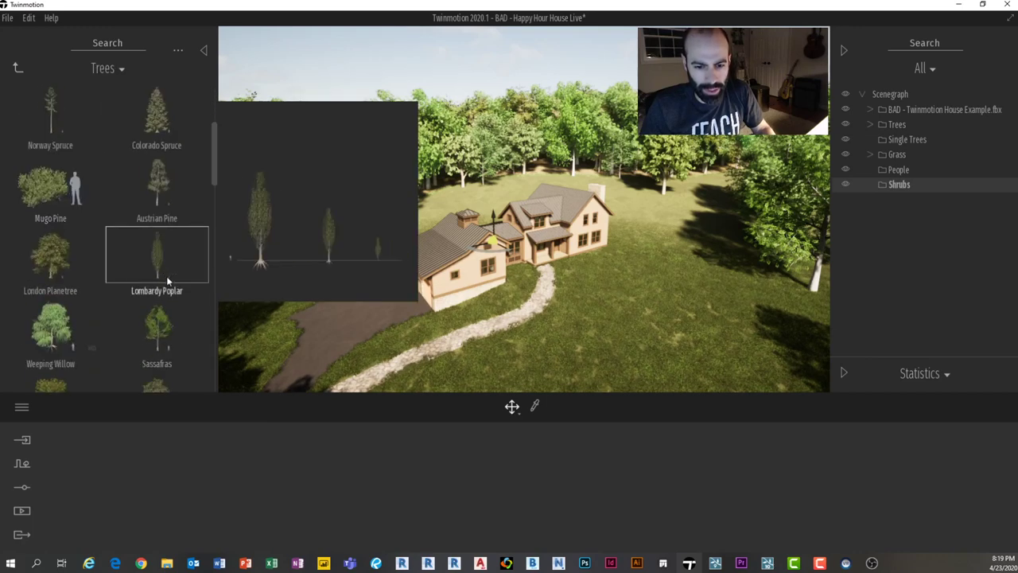
scroll(159, 274, "down", 2)
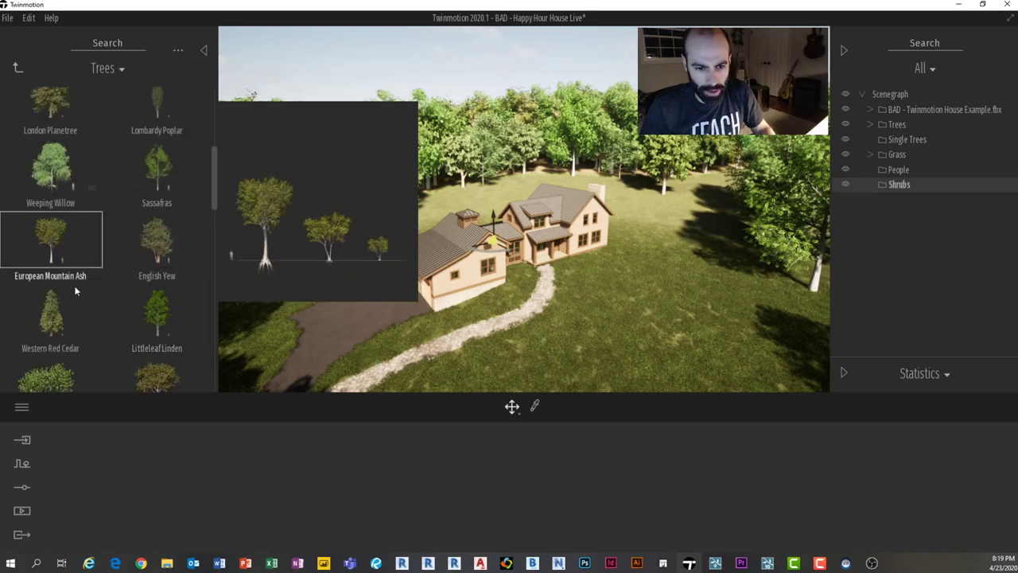
scroll(80, 291, "down", 2)
scroll(127, 294, "down", 1)
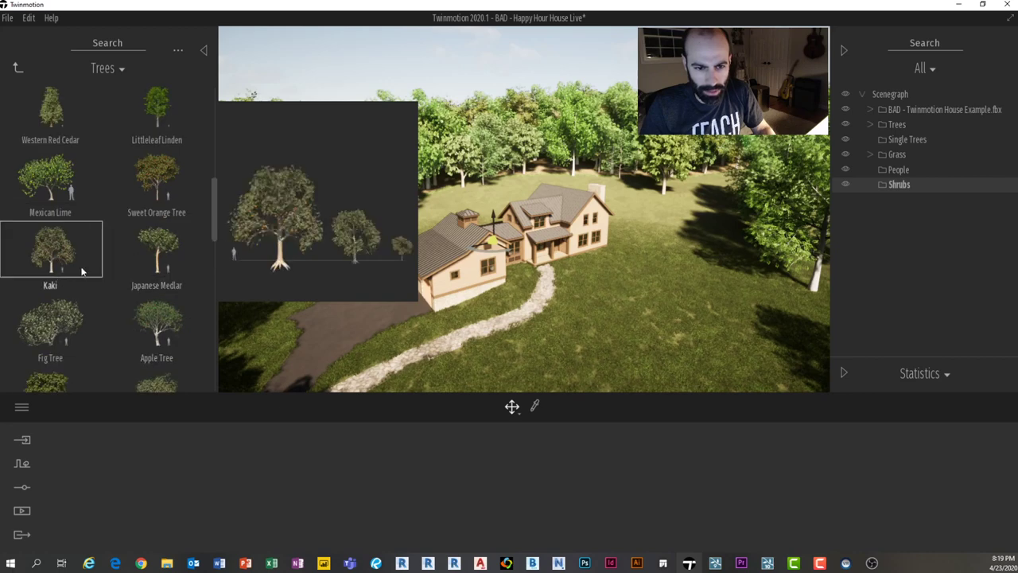
scroll(134, 274, "down", 2)
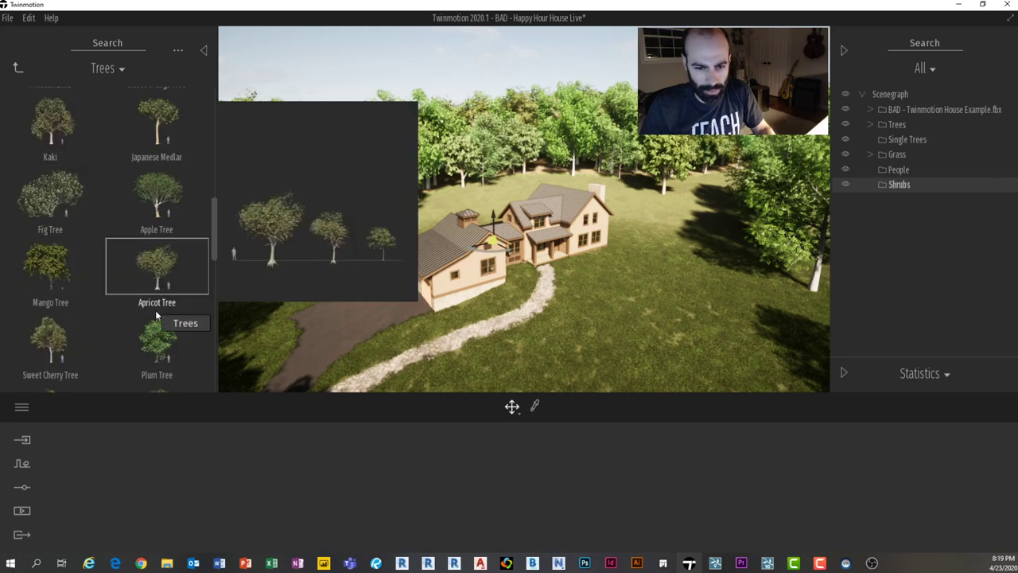
left_click_drag(534, 305, 536, 296)
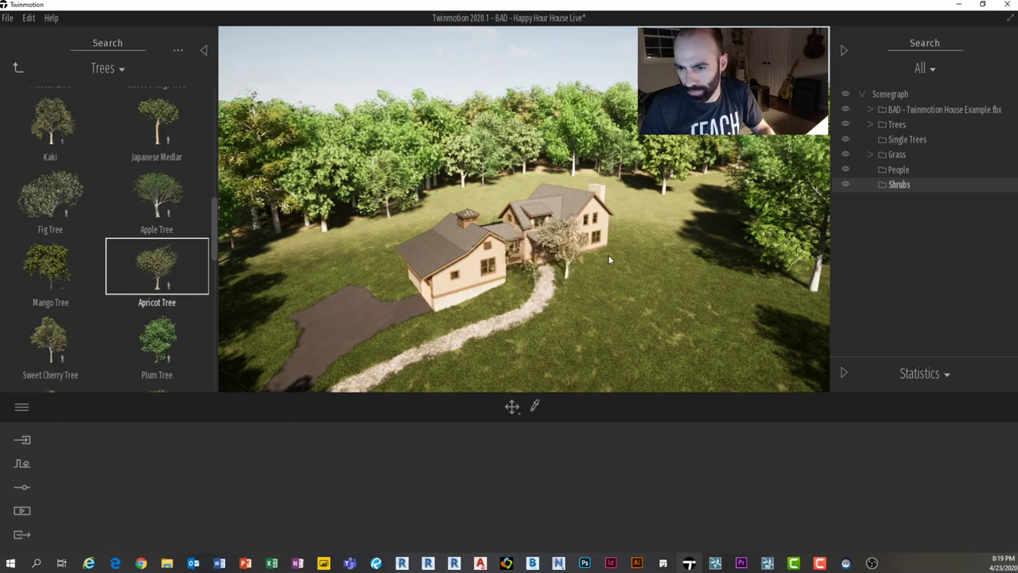
left_click(642, 253)
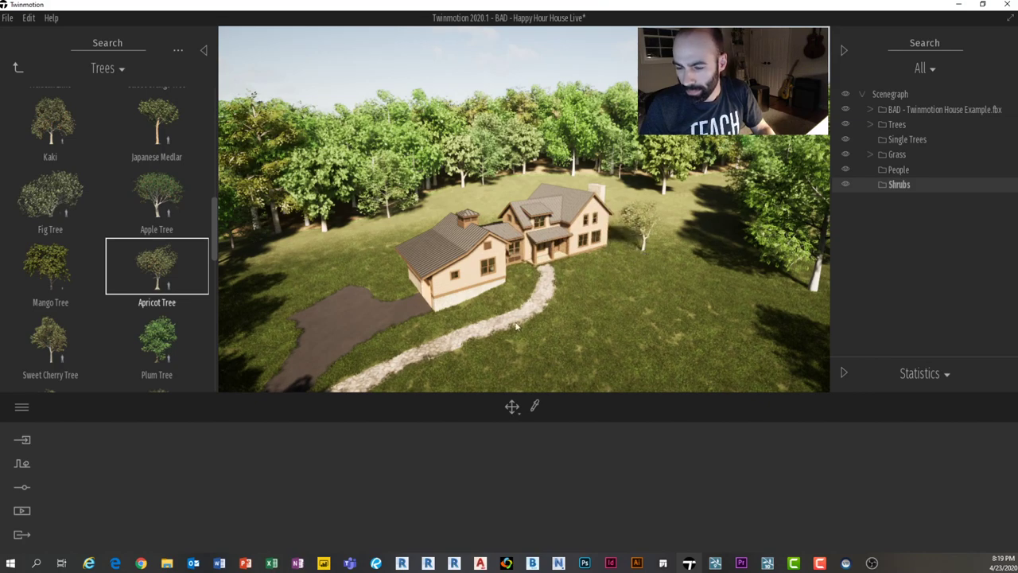
Step: Place two more Apricot Trees on the lawn along the stone walkway, one midway and one near the driveway
right_click_drag(416, 362, 482, 320)
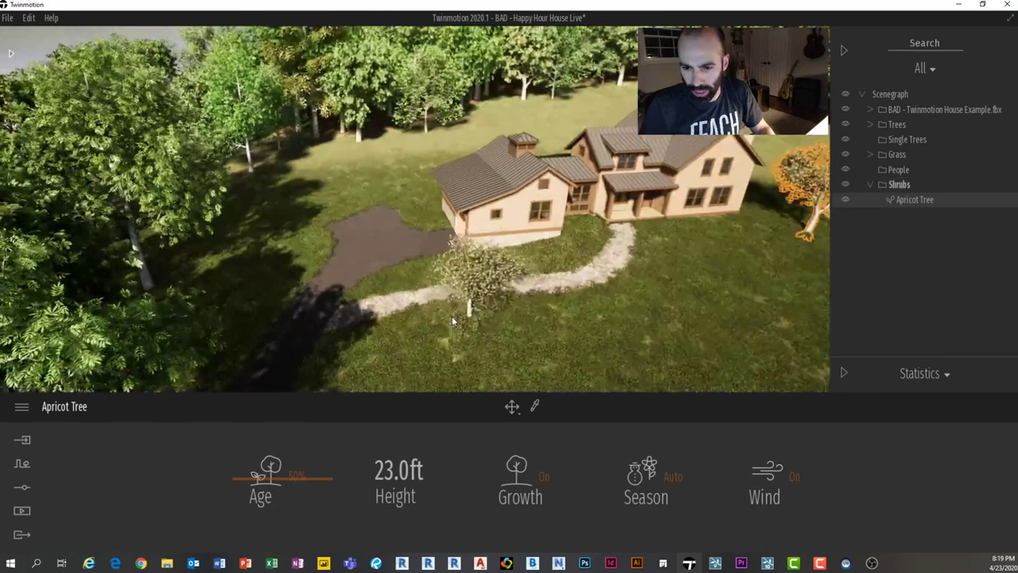
left_click(479, 316)
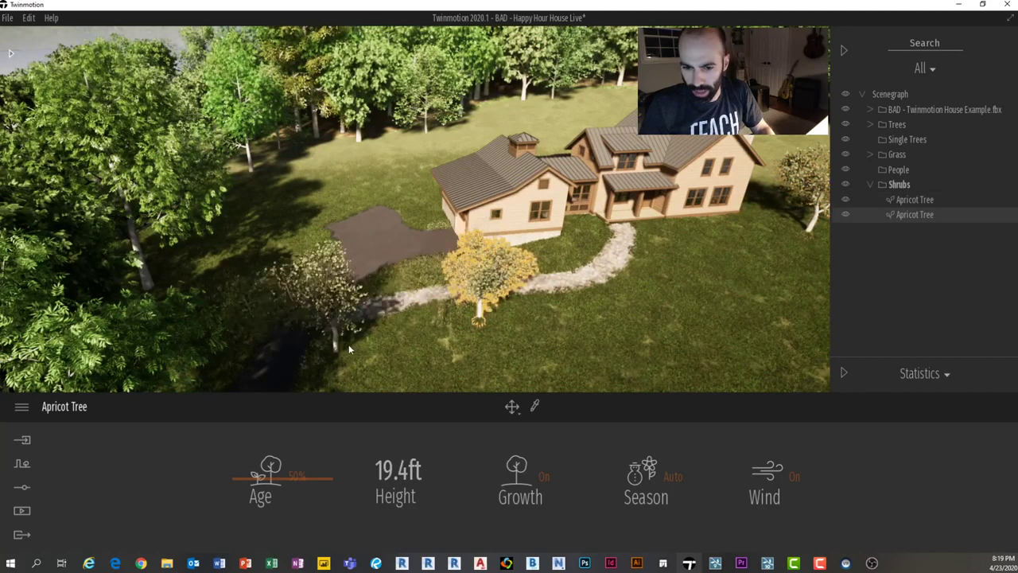
left_click(345, 346)
key("Escape")
Step: Lower the age of the Apricot Tree midway along the walkway, and raise the age of the one near the driveway to 64%
left_click(492, 283)
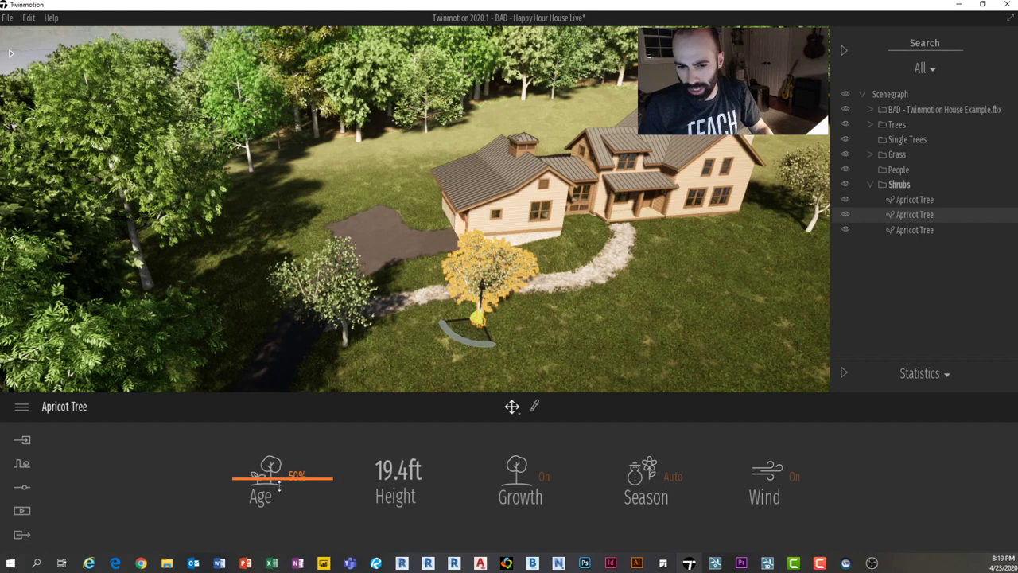
left_click_drag(278, 486, 282, 502)
left_click(349, 302)
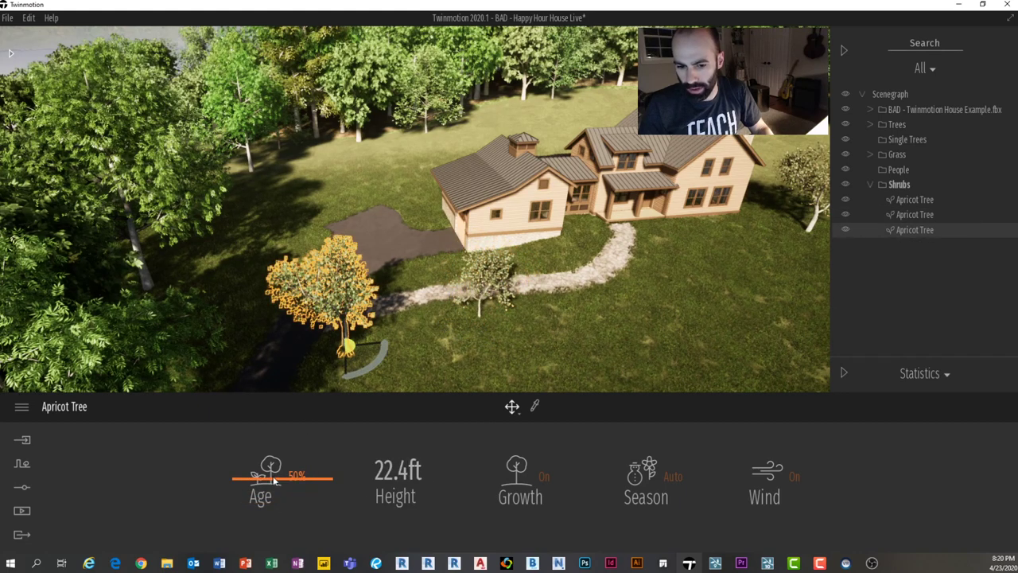
left_click_drag(273, 479, 274, 468)
Step: Open the Bushes category under Vegetation and landscape in the library
key("d")
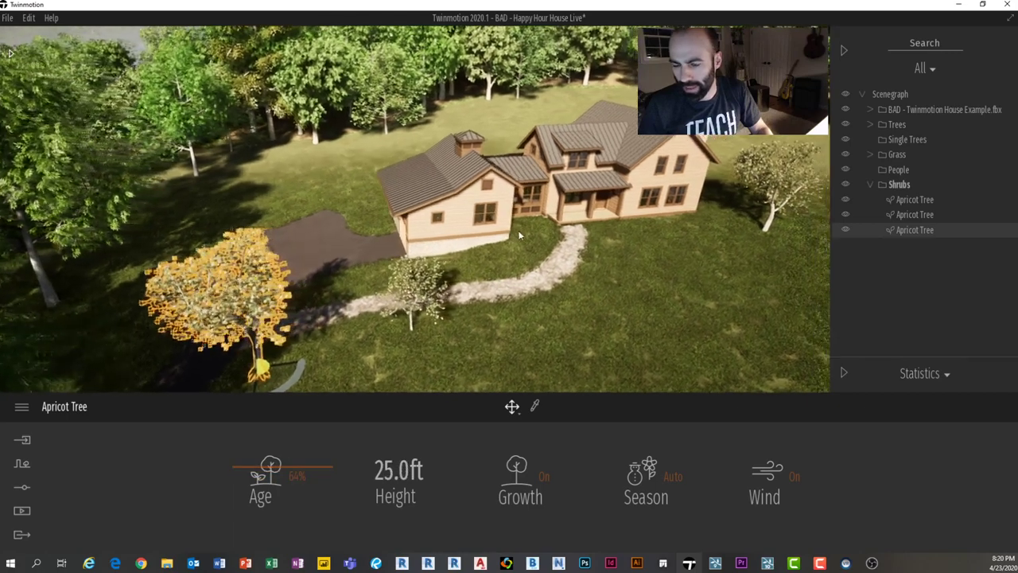
key("w")
key("d")
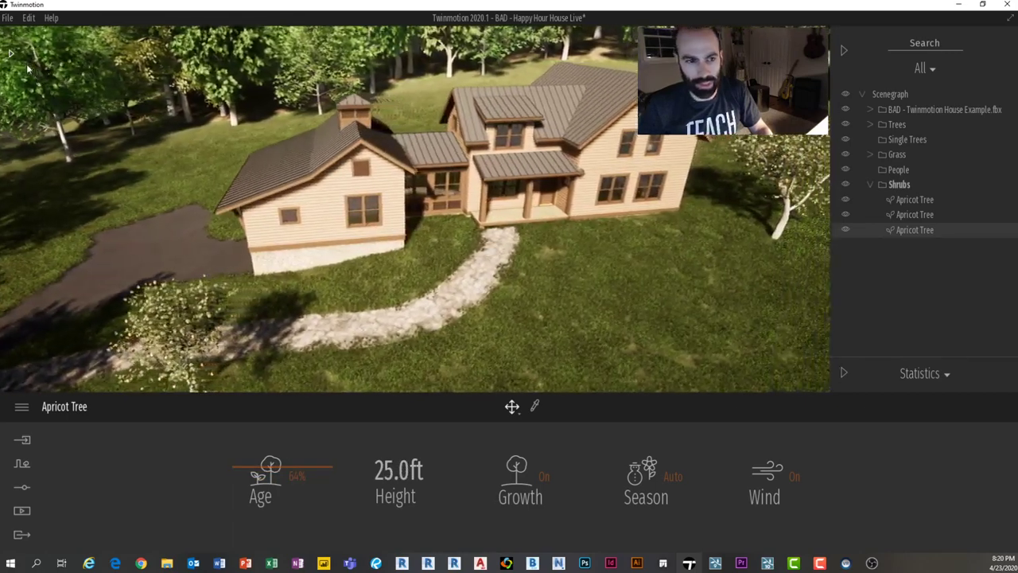
key("f")
left_click(11, 53)
mouse_move(179, 299)
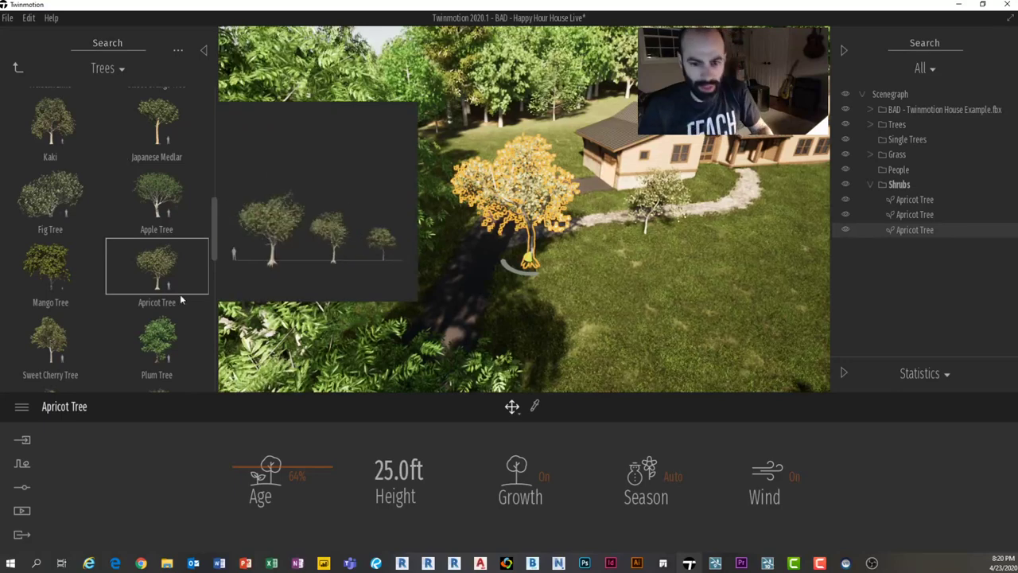
scroll(179, 299, "up", 2)
left_click(17, 68)
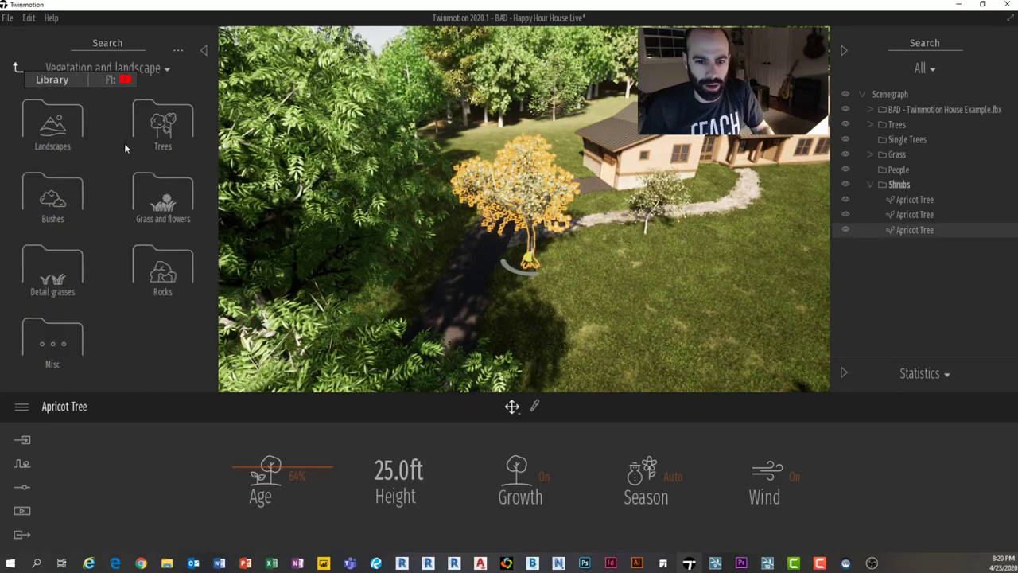
left_click(60, 202)
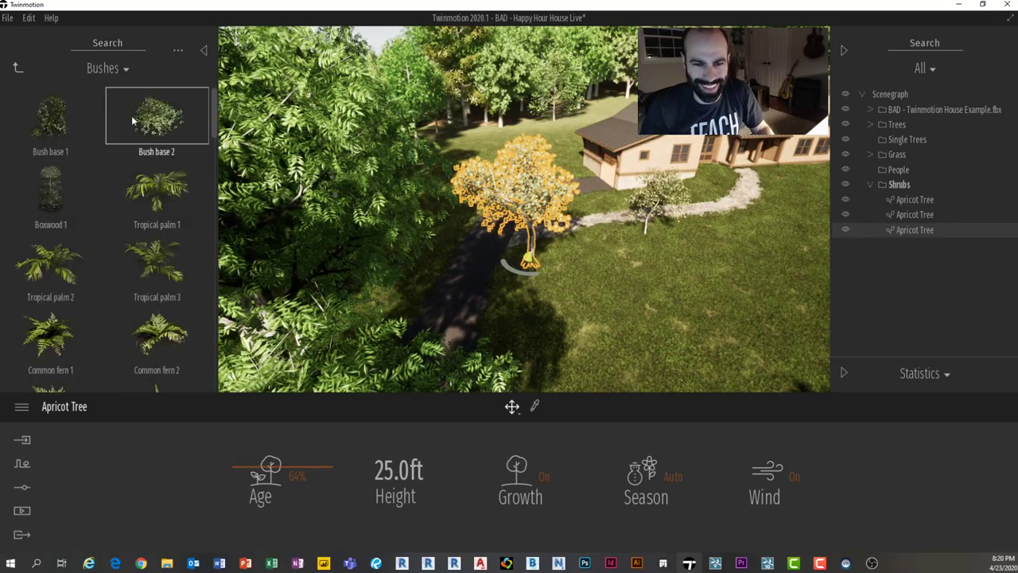
Step: Place three Bush base 2 shrubs in a row between the garage's stone base and the curved walkway
key("d")
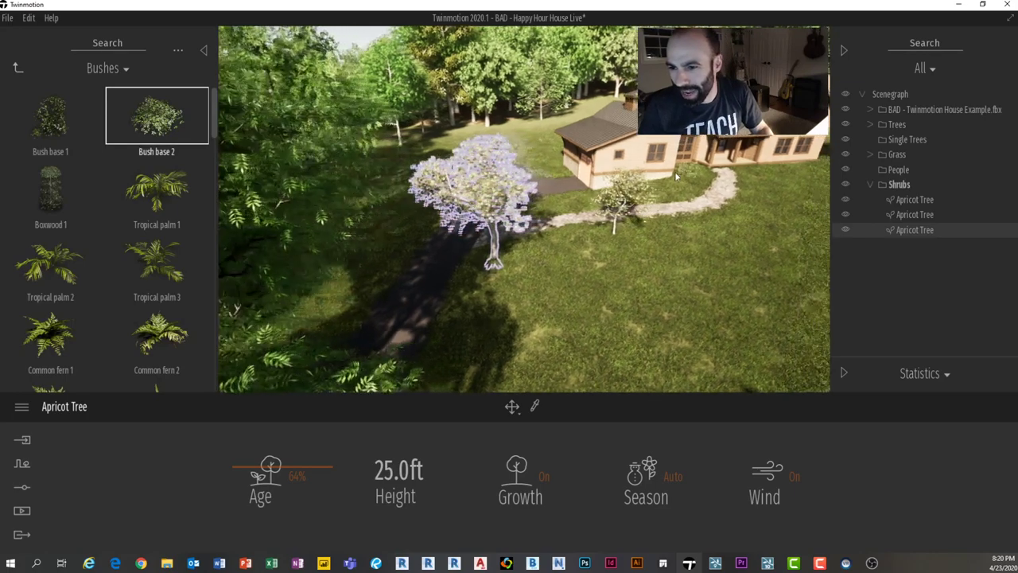
scroll(697, 166, "up", 8)
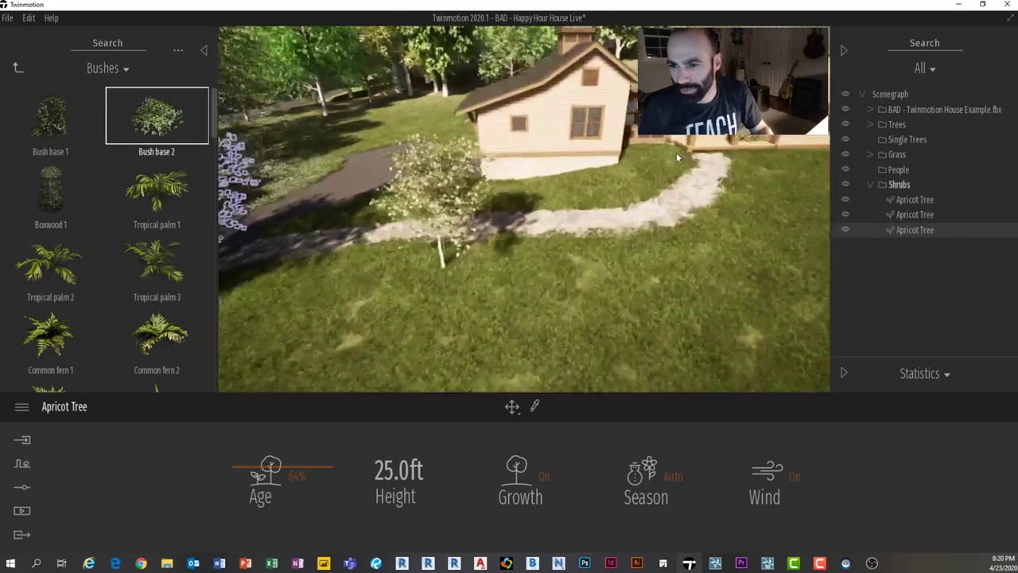
key("e")
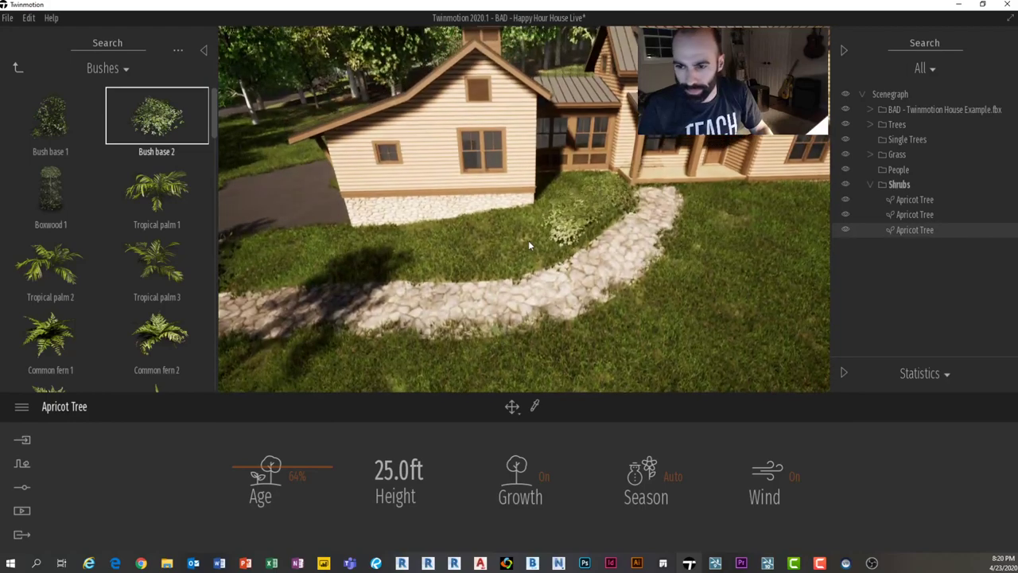
left_click(517, 241)
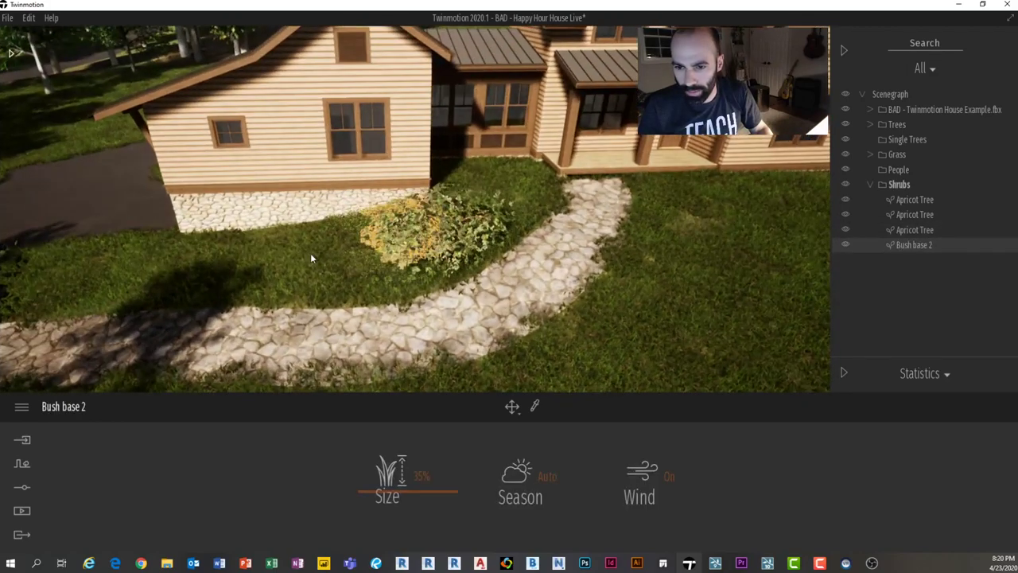
left_click(293, 263)
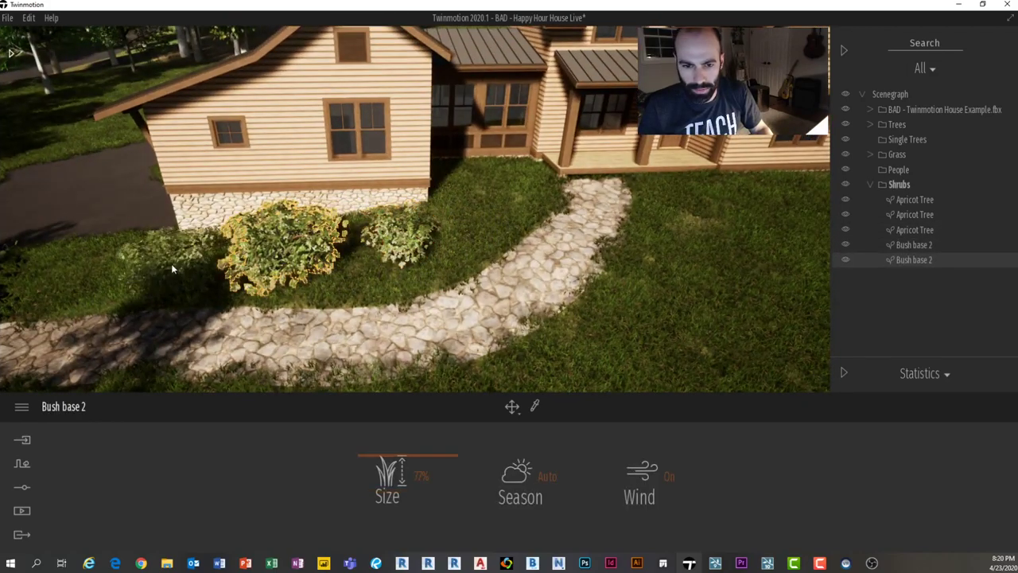
left_click(169, 264)
key("Escape")
Step: Place two more Bush base 2 shrubs along the front wall of the house, on the chimney side of the porch
key("d")
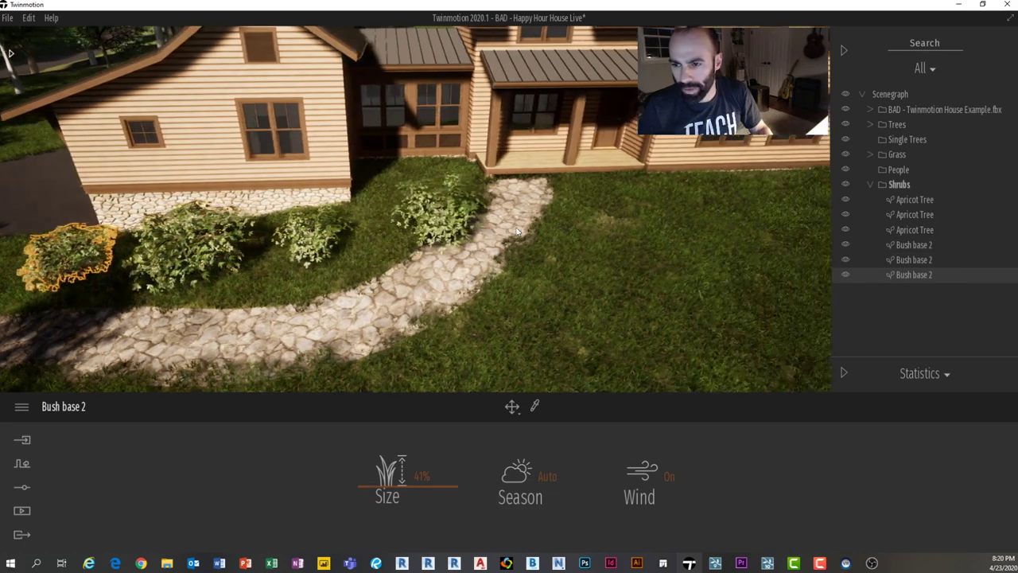
key("d")
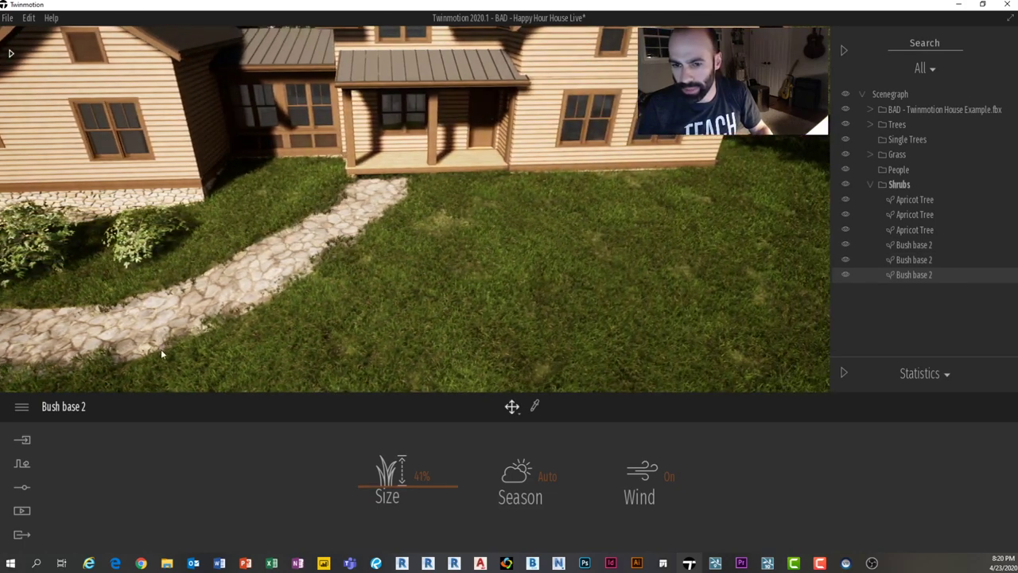
left_click(11, 54)
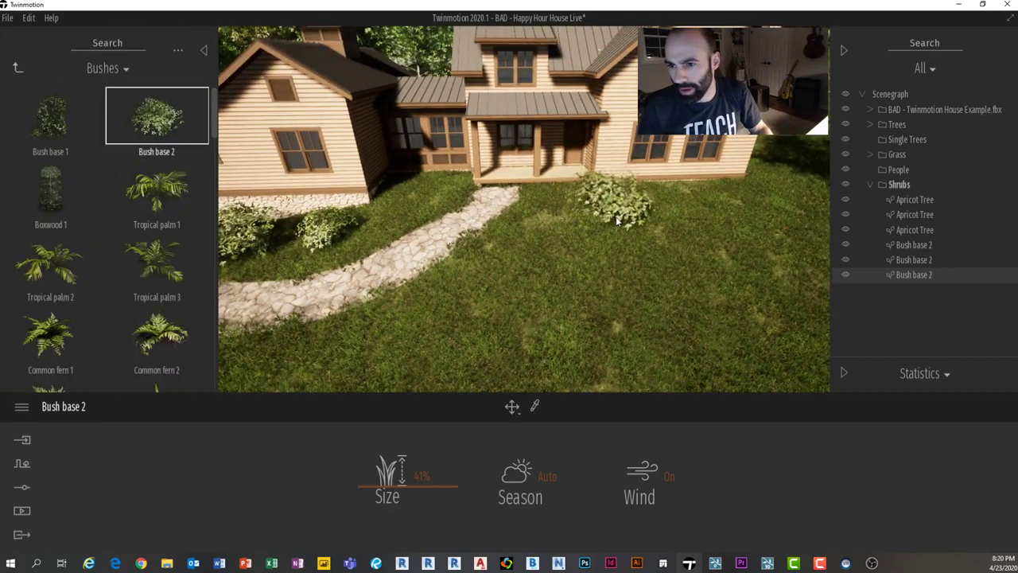
left_click(622, 214)
left_click(738, 209)
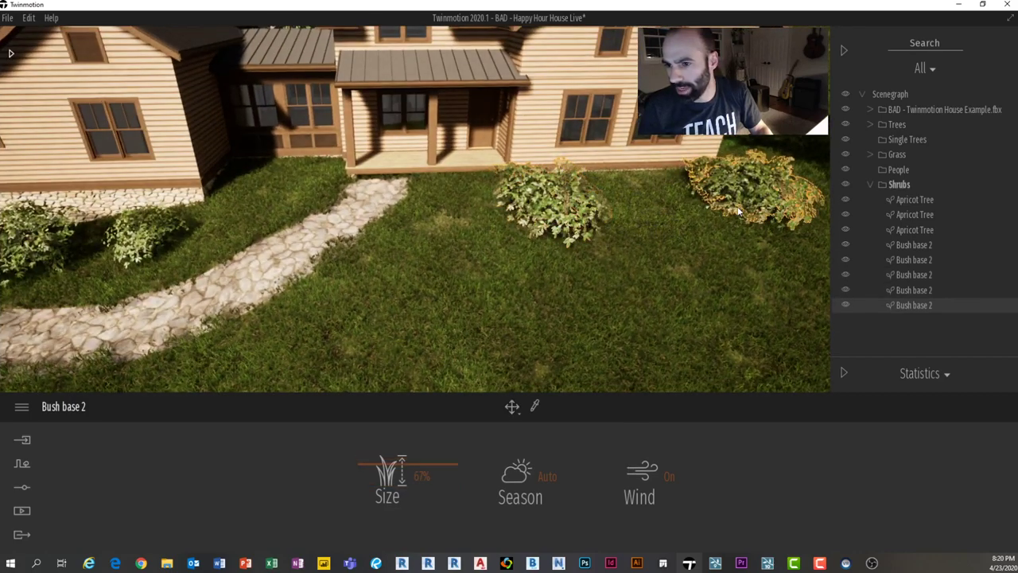
key("Escape")
Step: Deselect the last bush and find Field Scabious in the library's Grass and flowers category
key("d")
key("s")
left_click(342, 263)
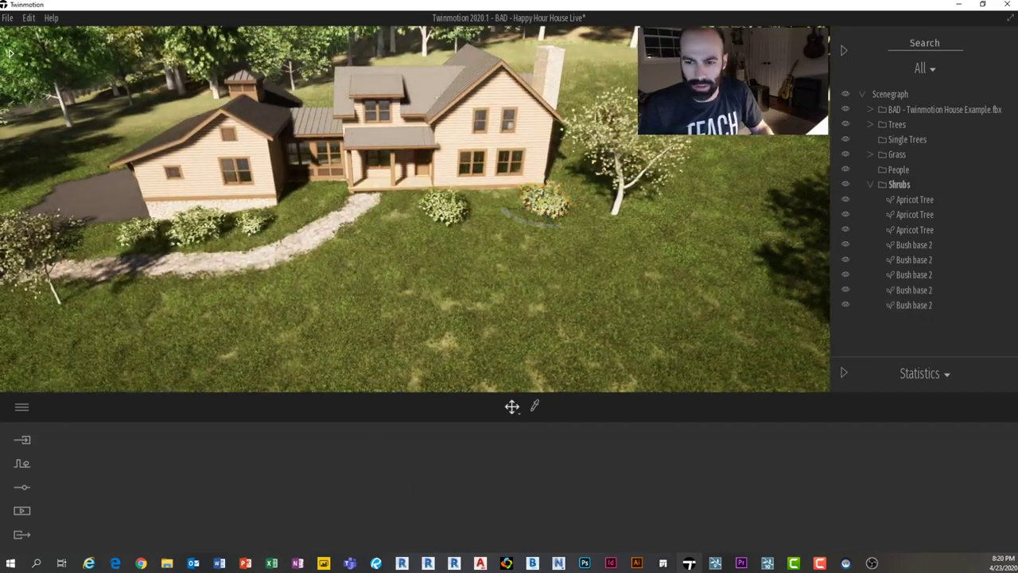
key("a")
key("w")
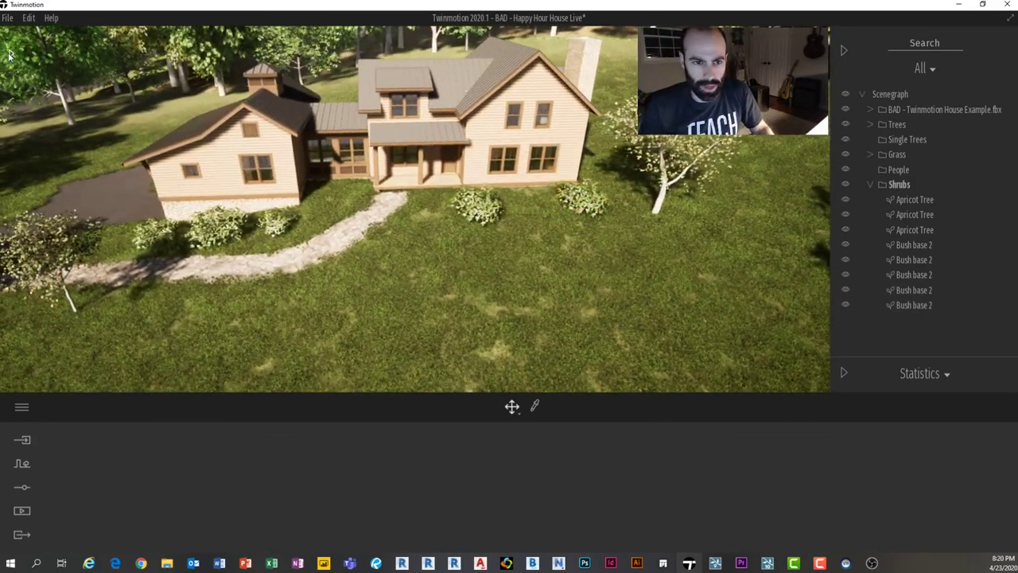
left_click(10, 52)
scroll(151, 262, "down", 6)
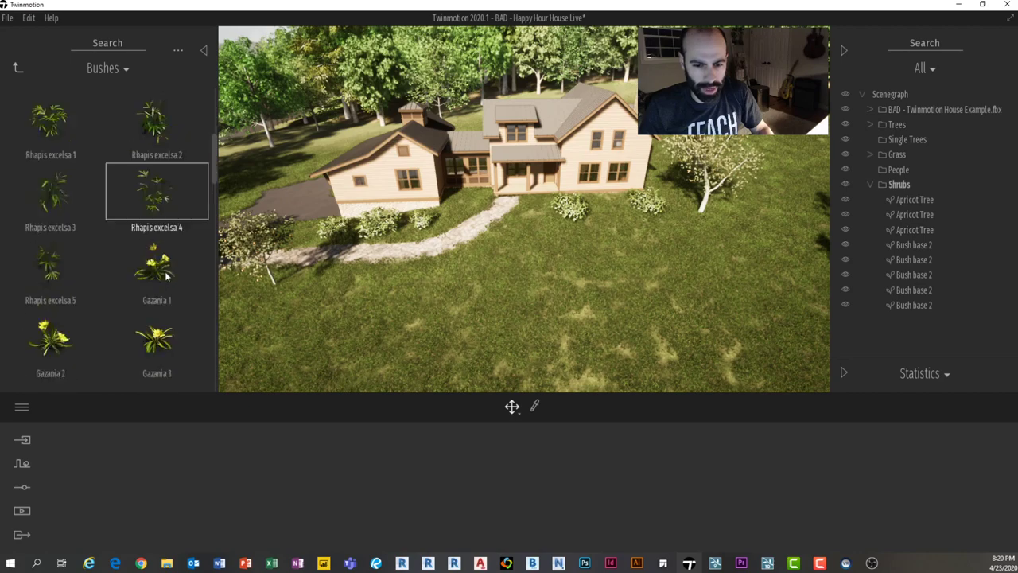
scroll(166, 276, "down", 3)
left_click(18, 69)
left_click(185, 222)
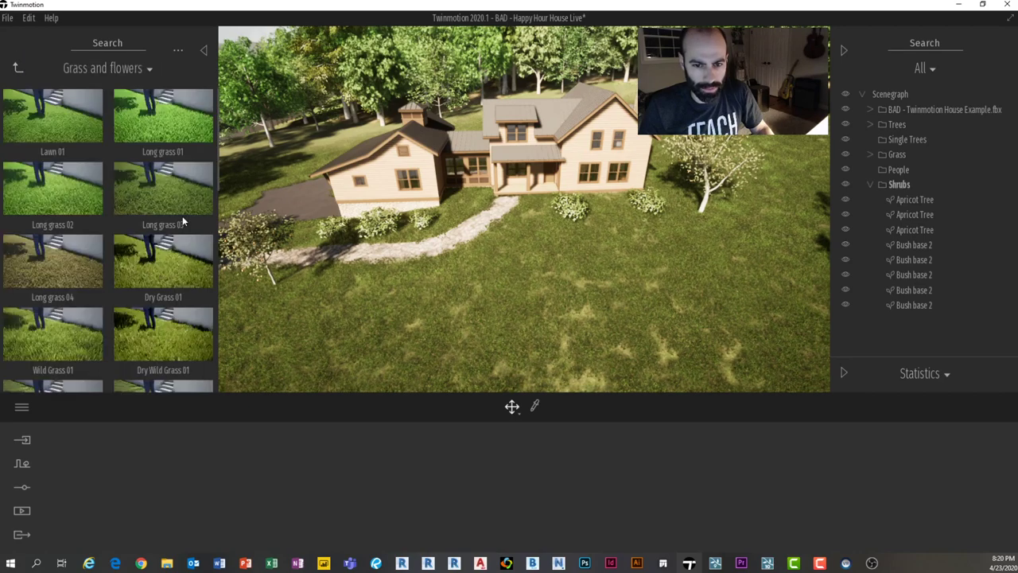
scroll(148, 236, "down", 10)
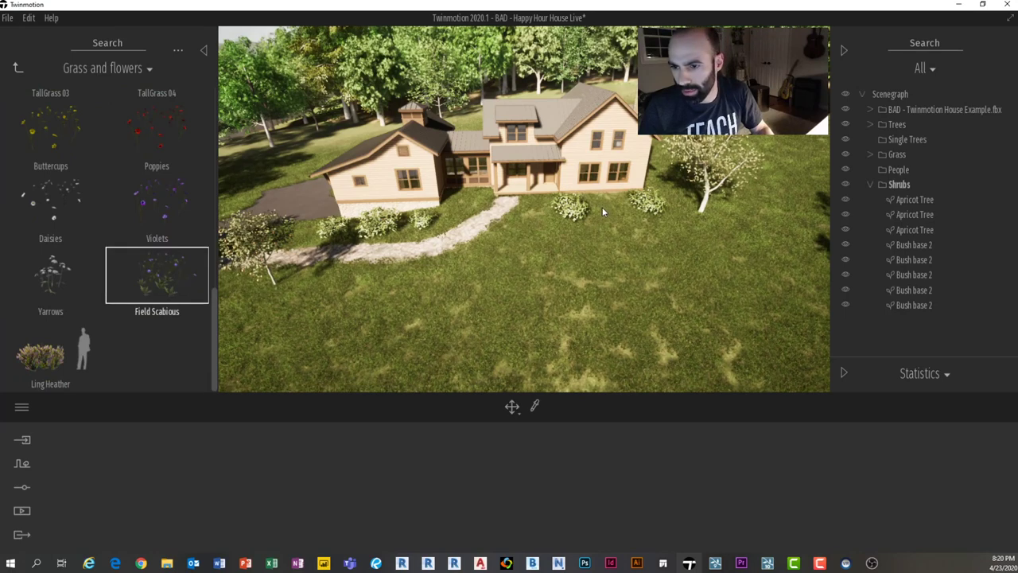
Step: Place four Field Scabious flowers beside the bushes, two along the house front and two along the garage wall
left_click_drag(602, 207, 602, 207)
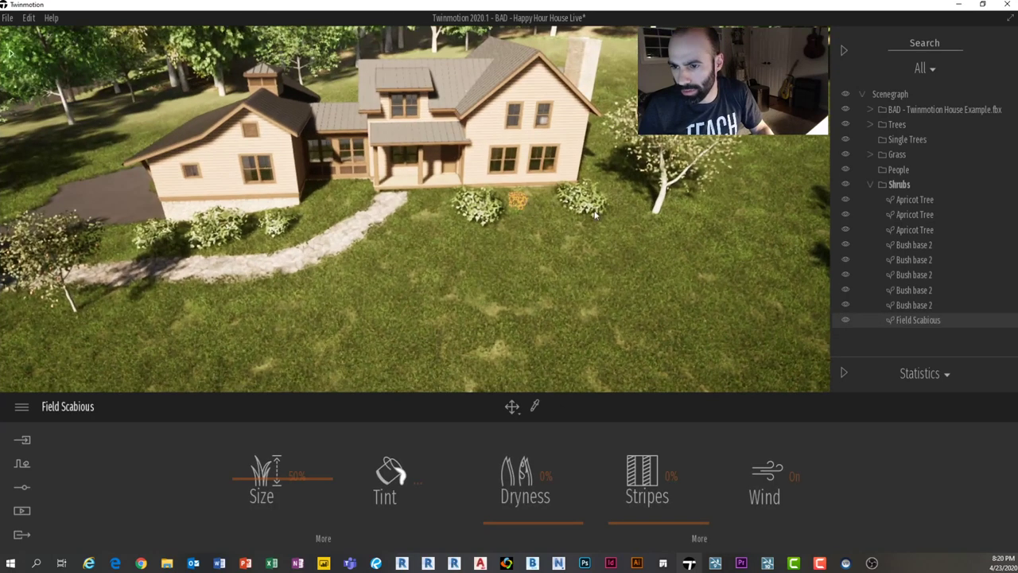
left_click(546, 205)
left_click(252, 233)
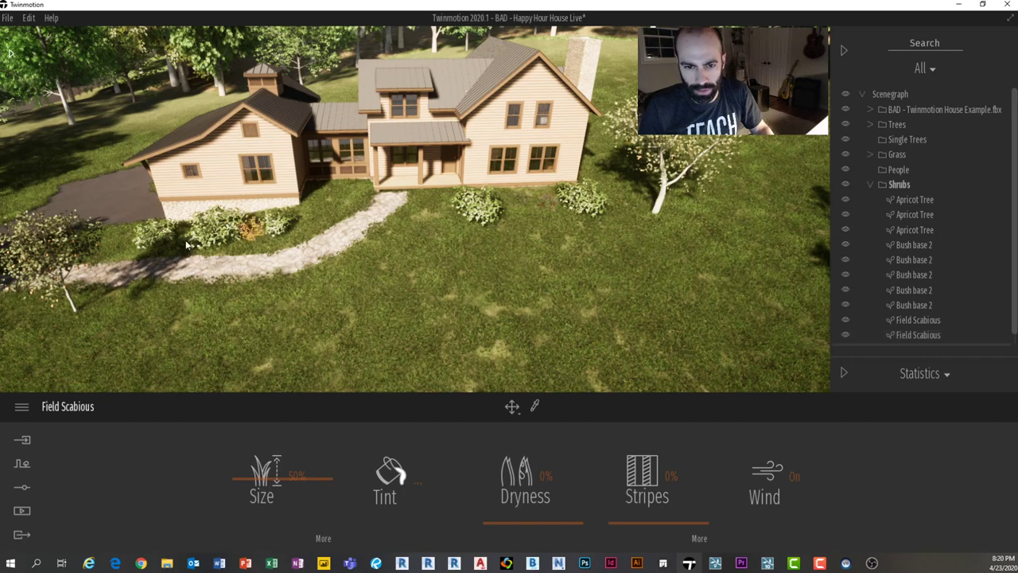
left_click(185, 235)
key("Escape")
Step: Collapse the Shrubs folder and set the People folder as the active container
left_click(871, 158)
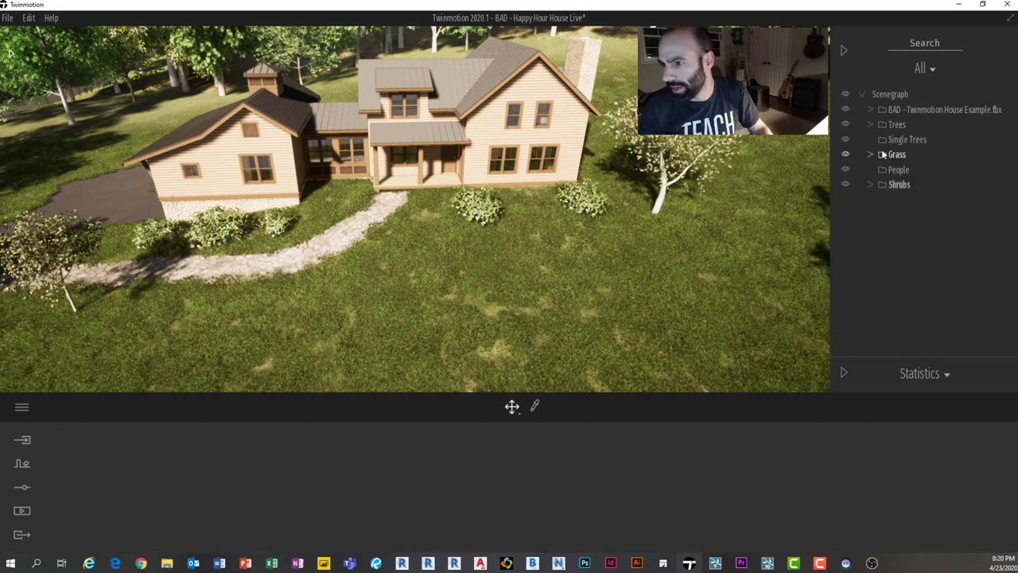
right_click(888, 163)
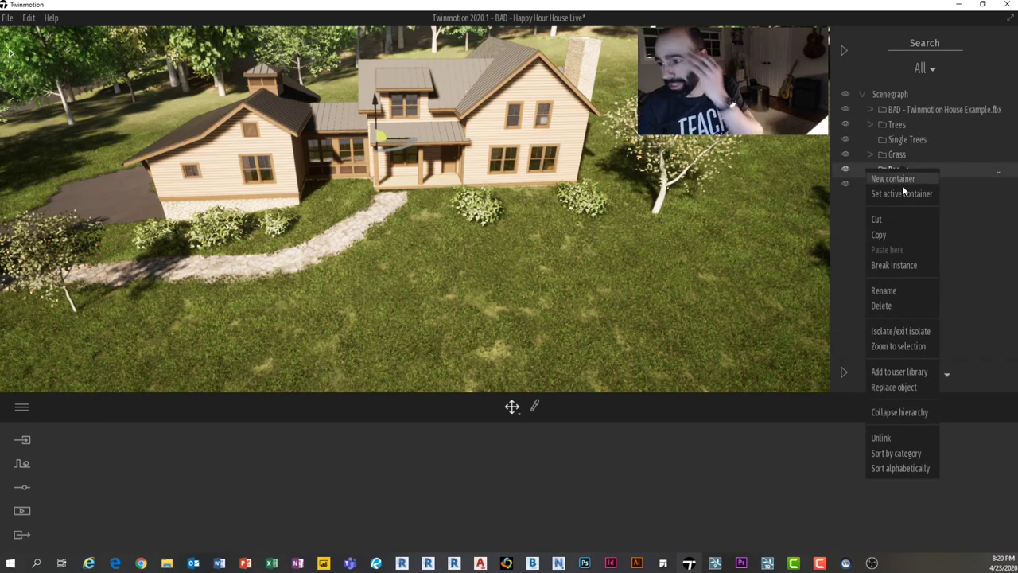
left_click(905, 194)
Step: Expand the Shrubs folder to review the plants stored in it, and collapse it again
scroll(426, 225, "up", 3)
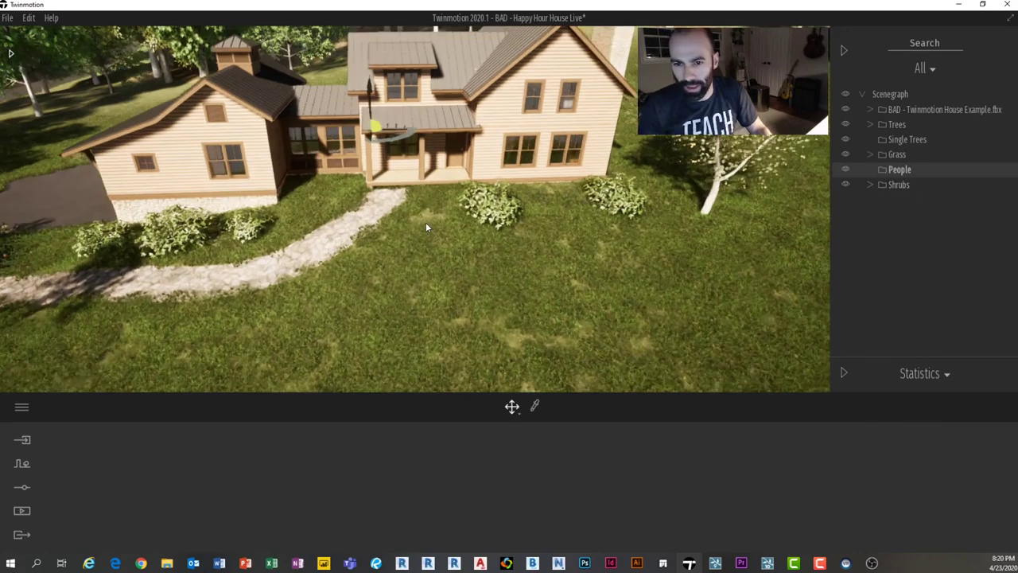
middle_click_drag(426, 225, 455, 216, "shift")
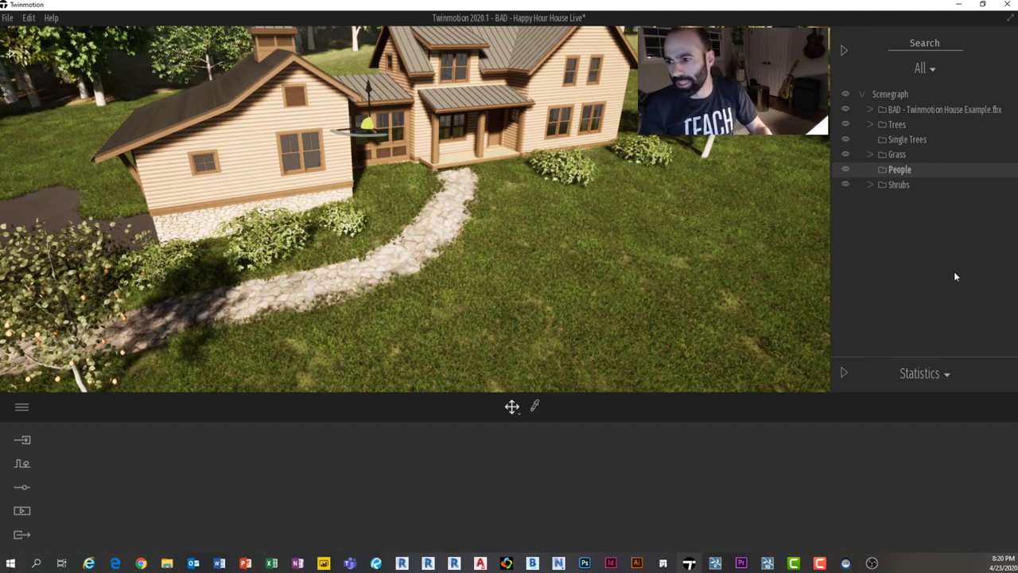
left_click(870, 184)
scroll(910, 308, "down", 1)
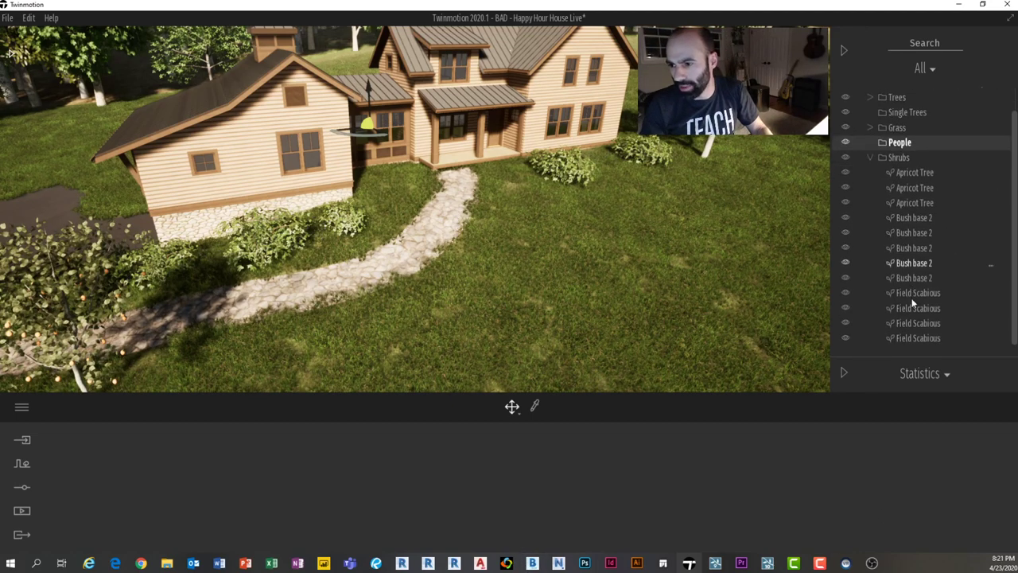
scroll(910, 308, "up", 1)
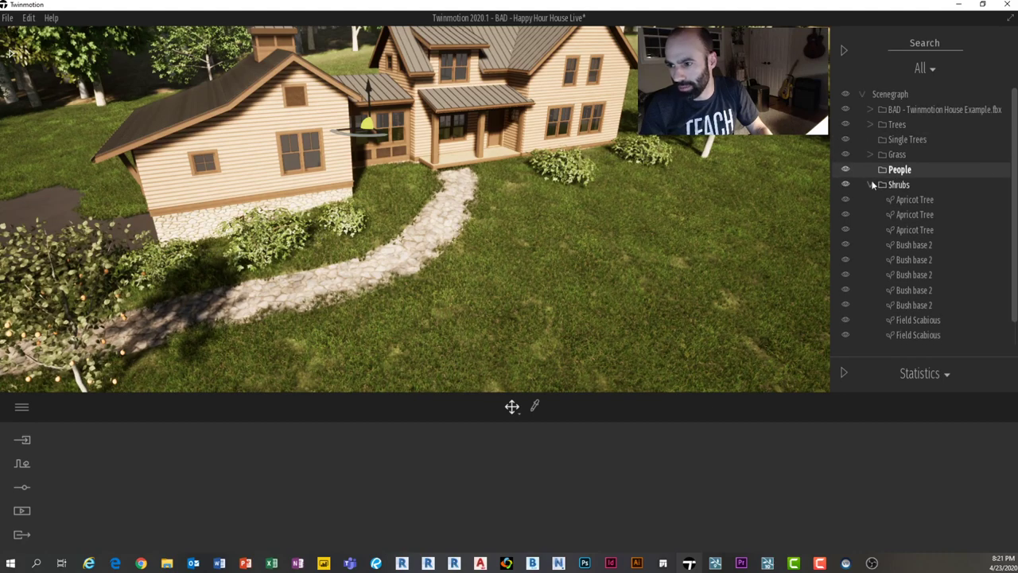
left_click(871, 184)
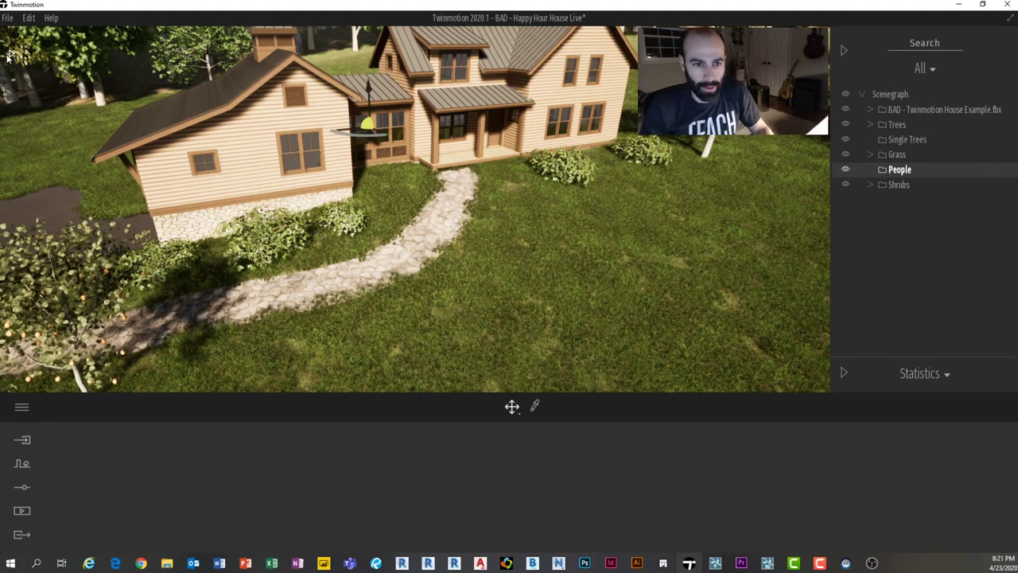
Step: Open the Animated Humans category of the library's characters
left_click(9, 52)
left_click(14, 68)
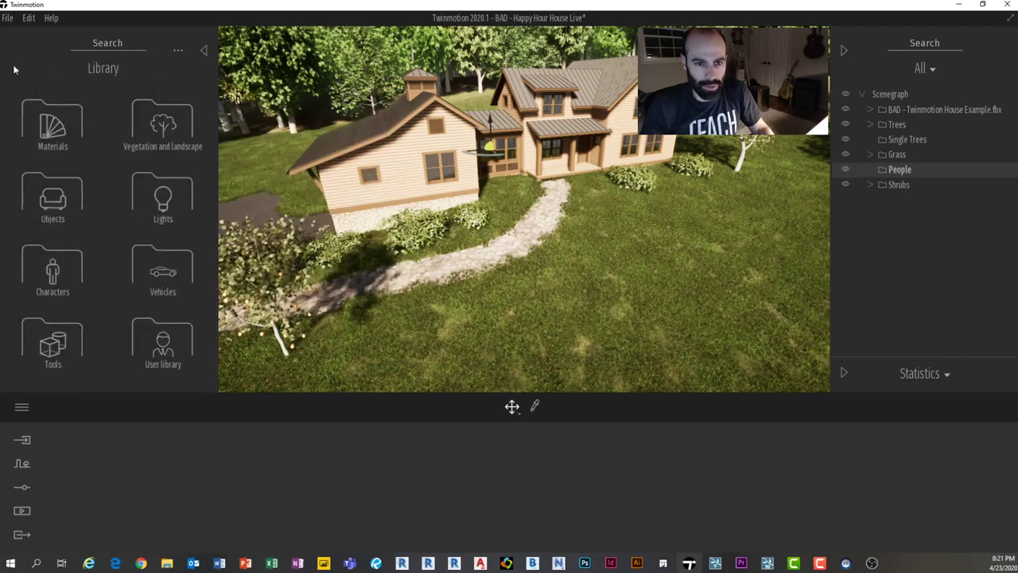
left_click(60, 266)
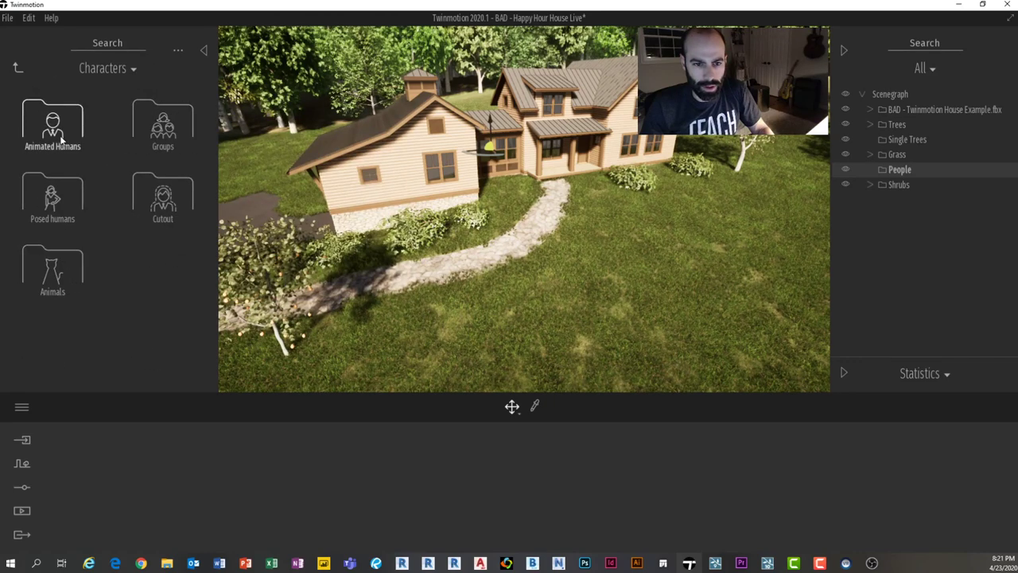
left_click(55, 132)
Step: Look through the animated people in the library for a figure suited to the front porch
scroll(157, 249, "down", 5)
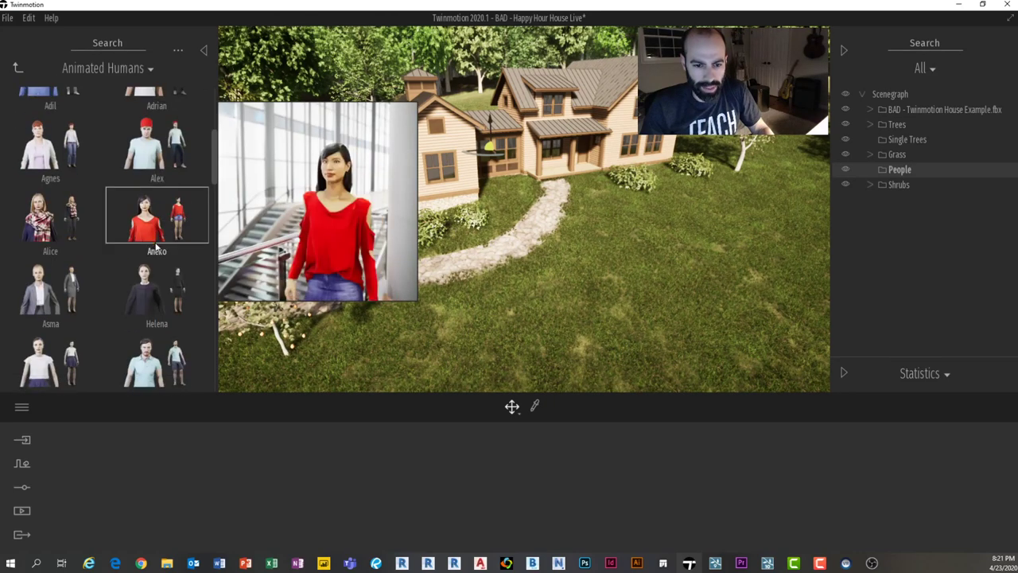
scroll(156, 248, "down", 6)
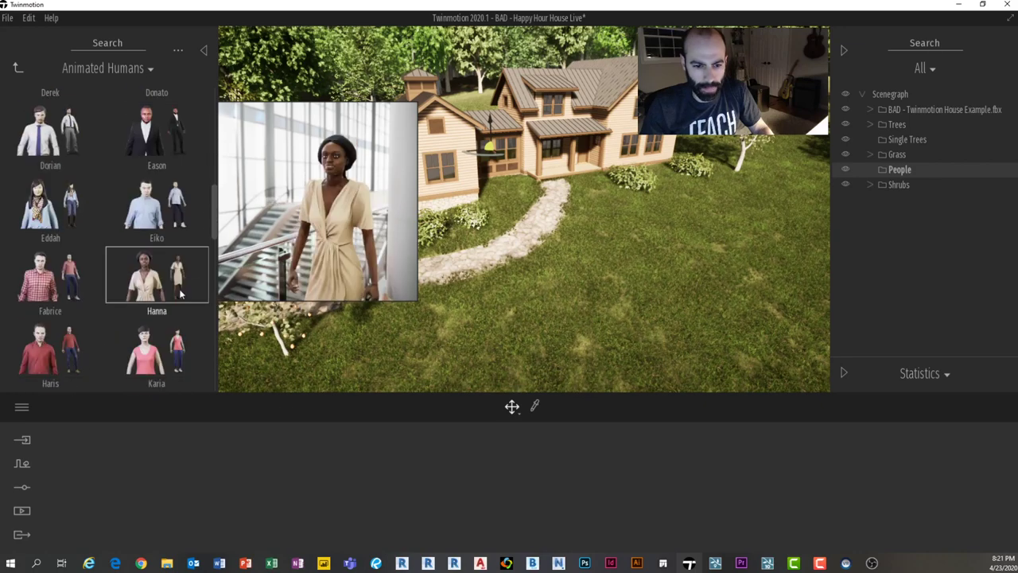
scroll(171, 288, "down", 7)
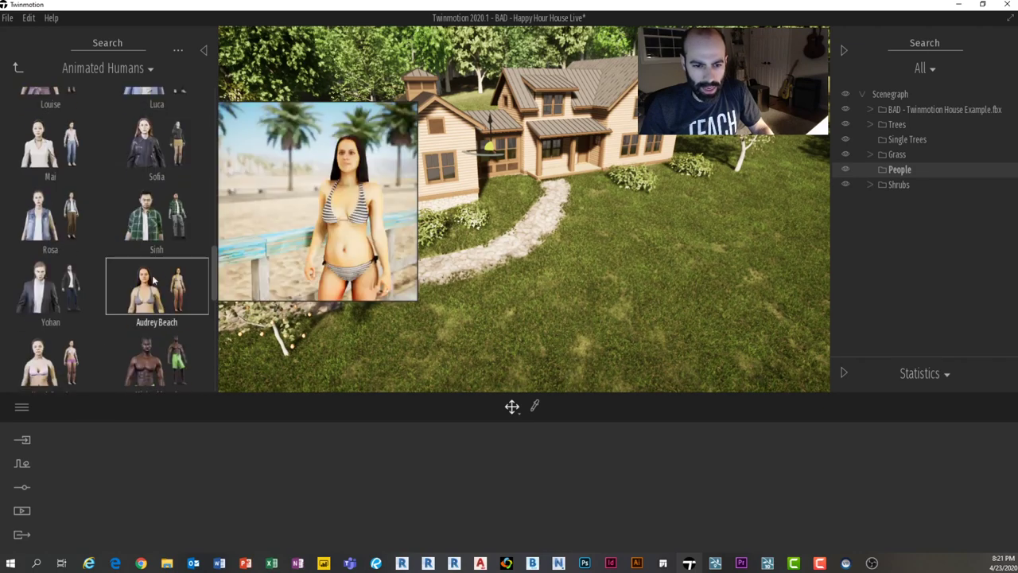
scroll(119, 260, "down", 10)
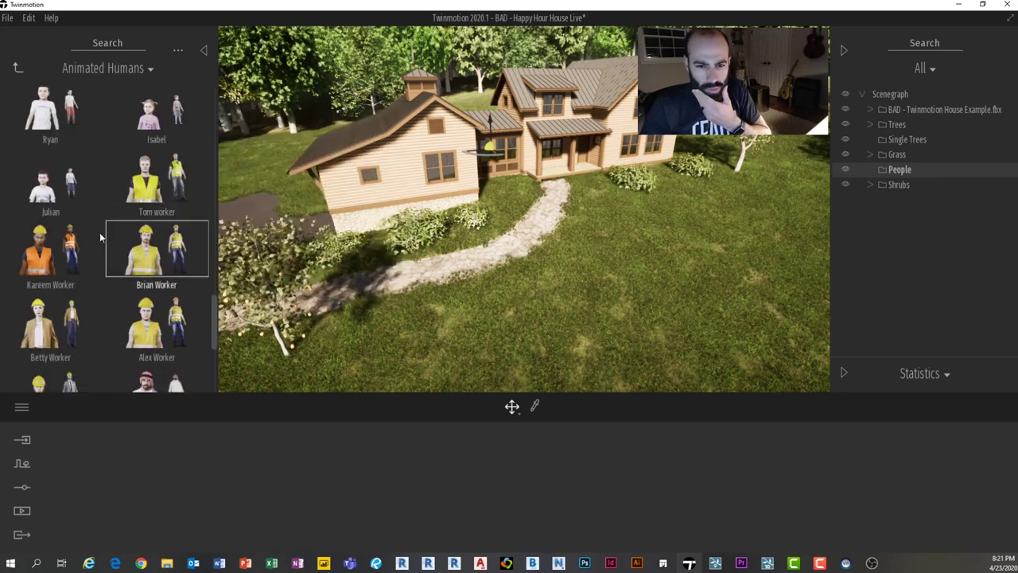
scroll(64, 215, "down", 2)
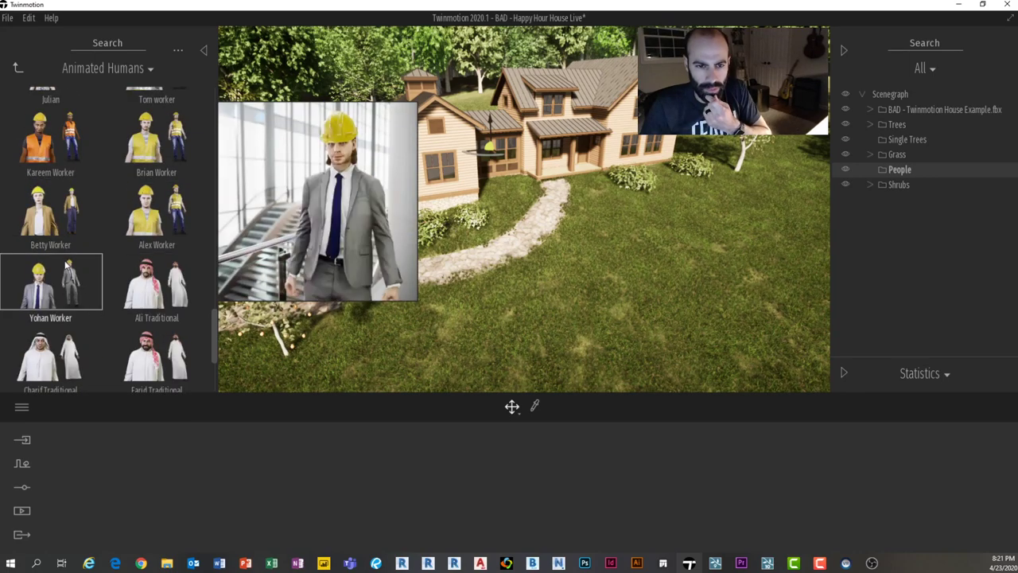
scroll(66, 266, "up", 12)
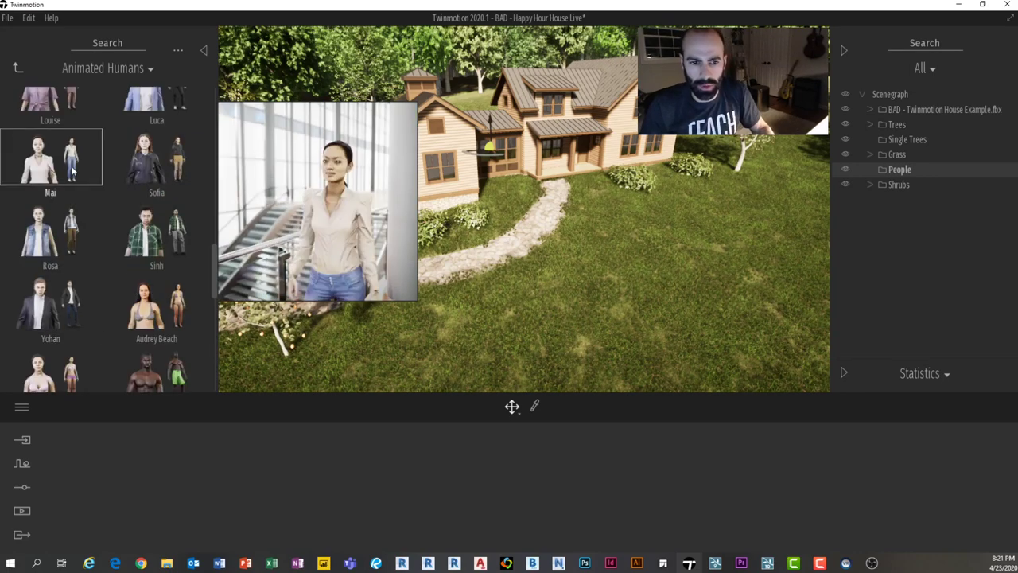
scroll(74, 167, "up", 2)
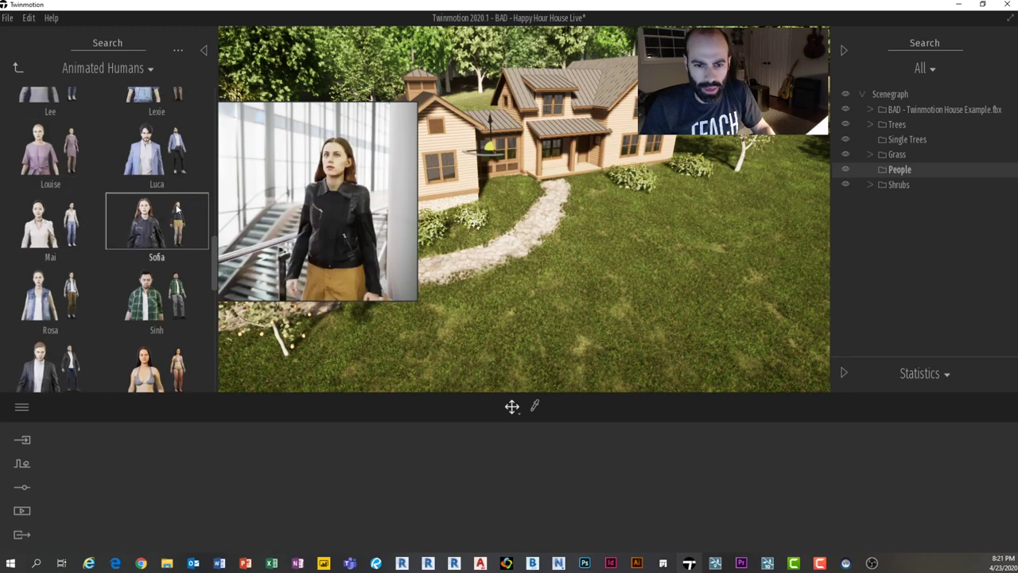
scroll(176, 208, "up", 5)
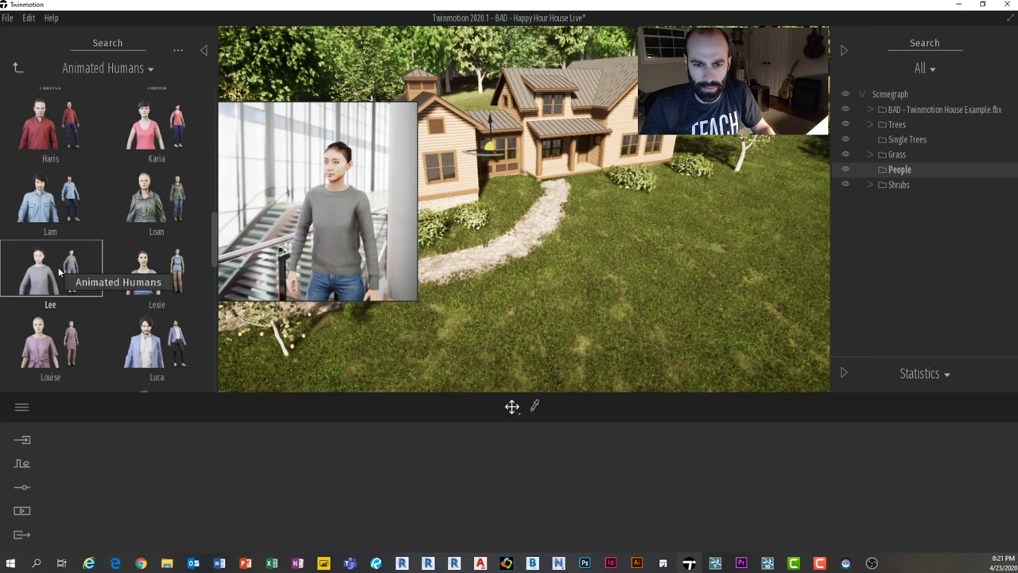
scroll(147, 119, "up", 5)
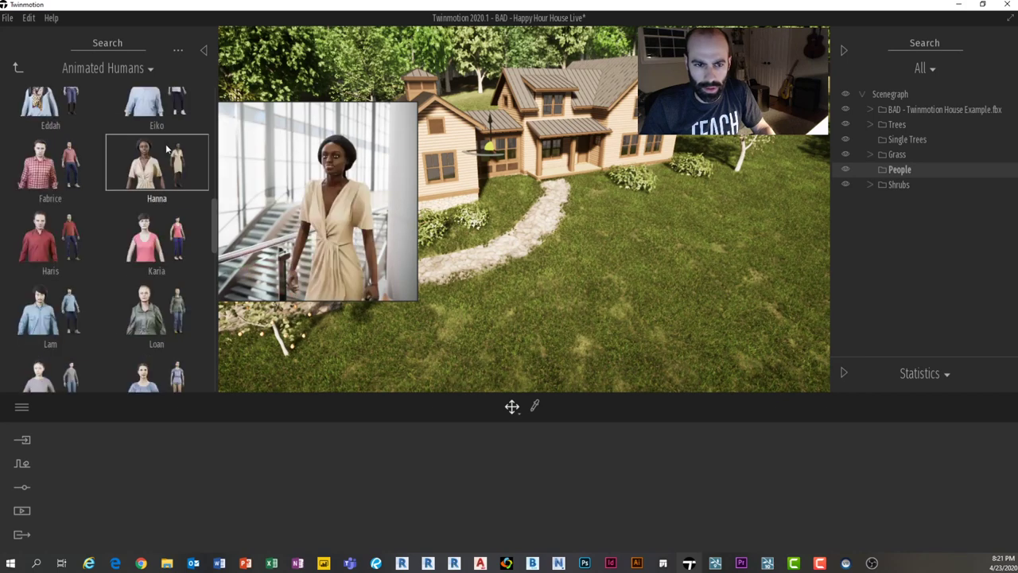
Step: Place the animated human Eddah on the house's front porch
left_click(73, 162)
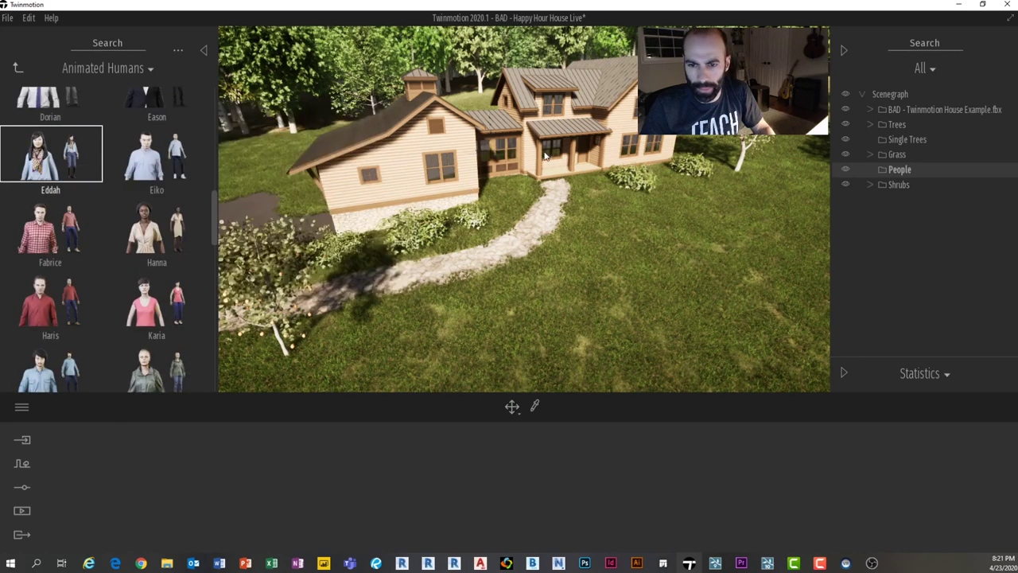
scroll(553, 151, "up", 5)
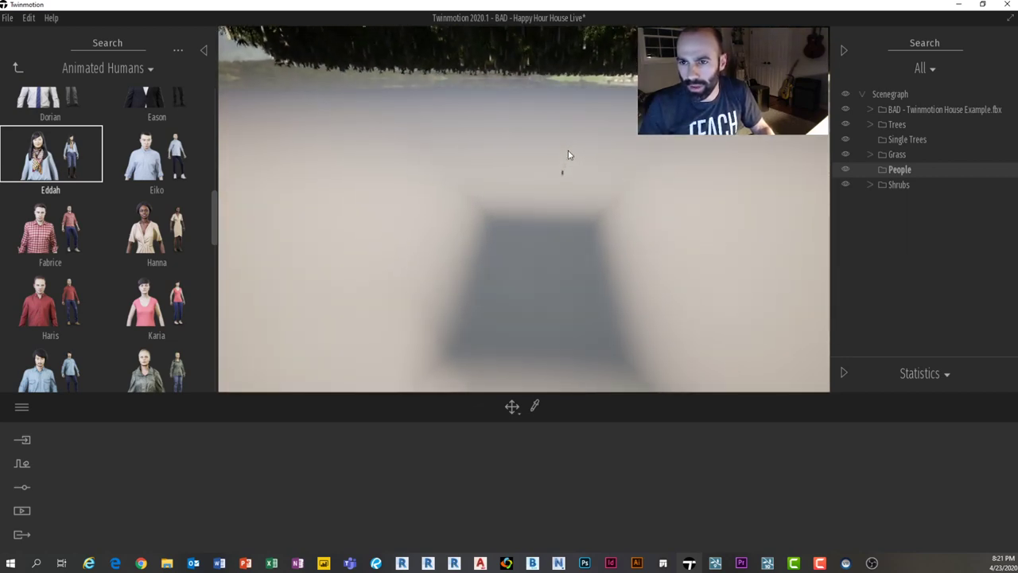
scroll(568, 155, "down", 3)
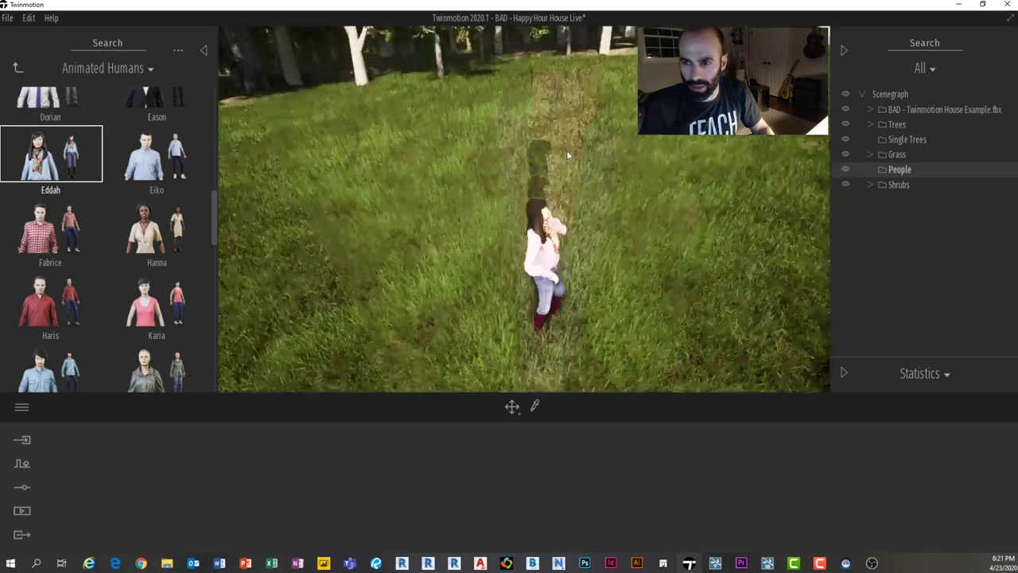
scroll(613, 154, "down", 3)
right_click_drag(1015, 110, 940, 121)
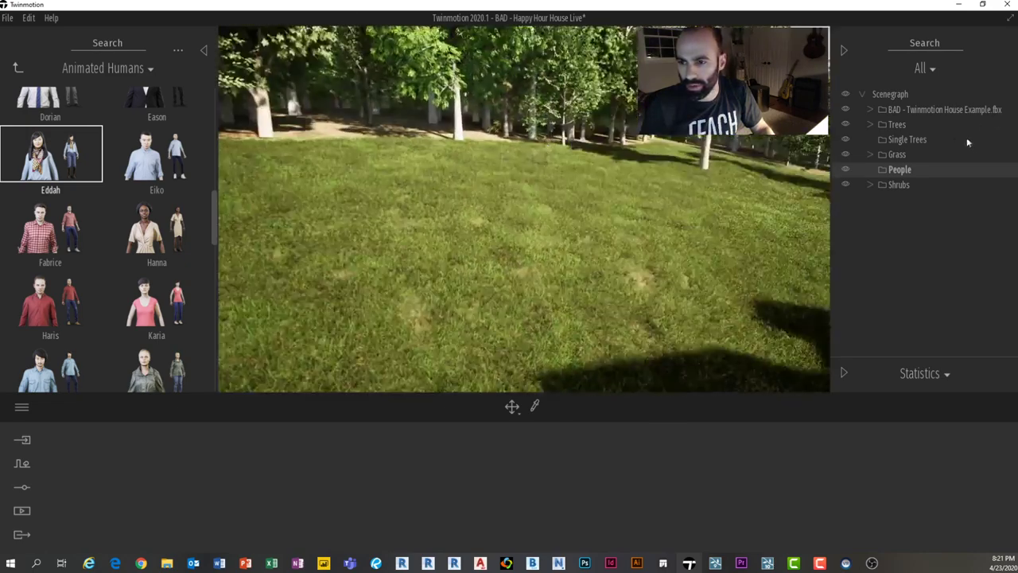
scroll(615, 158, "down", 4)
scroll(613, 162, "down", 7)
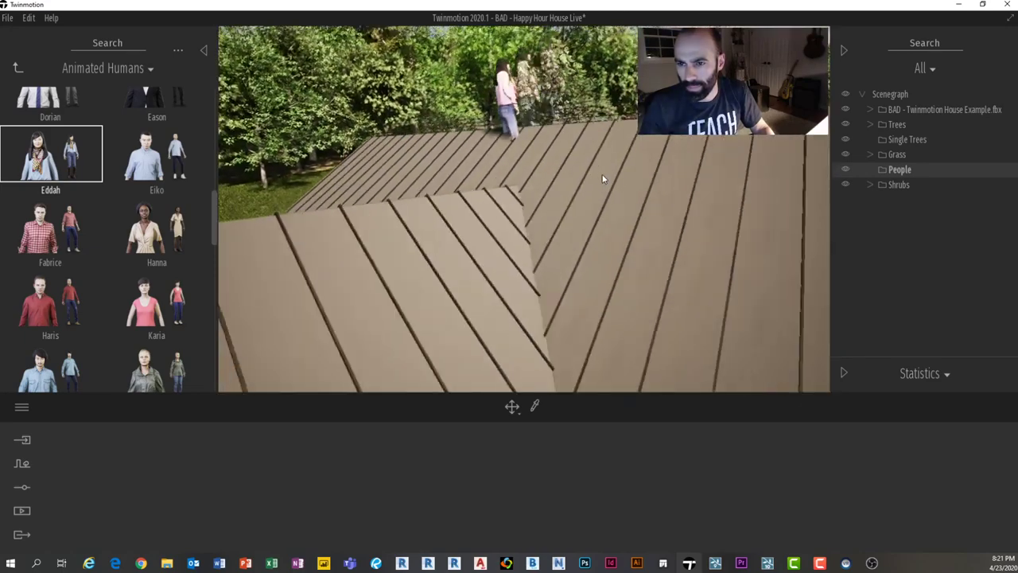
left_click_drag(602, 178, 564, 178)
right_click_drag(564, 179, 509, 230)
scroll(437, 276, "up", 4)
left_click_drag(437, 279, 455, 291)
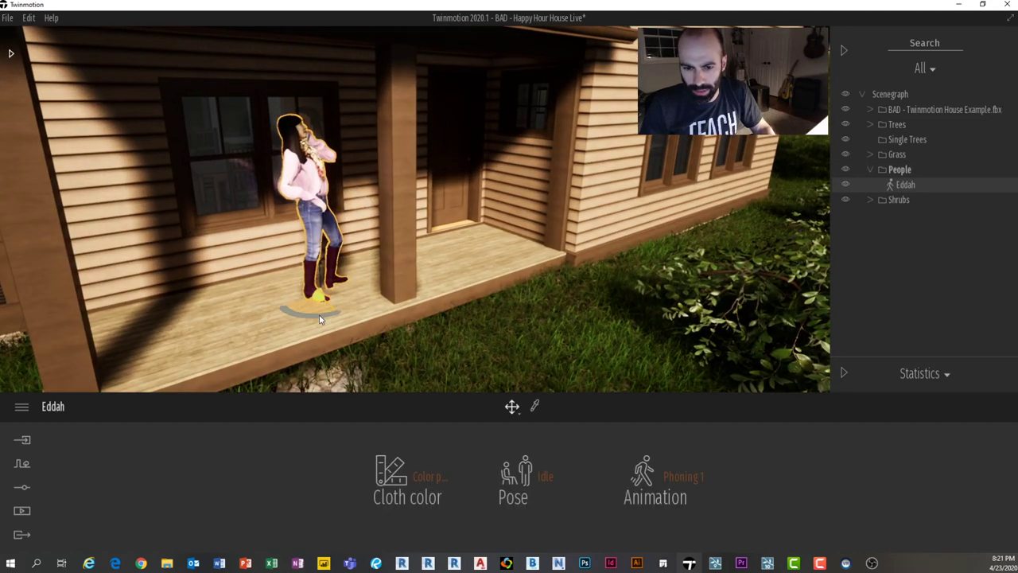
Step: Adjust Eddah's position on the porch, rotate her to face the front yard, and deselect her
mouse_move(310, 318)
left_mouse_down()
mouse_move(299, 323)
mouse_move(325, 275)
mouse_move(315, 298)
left_mouse_up()
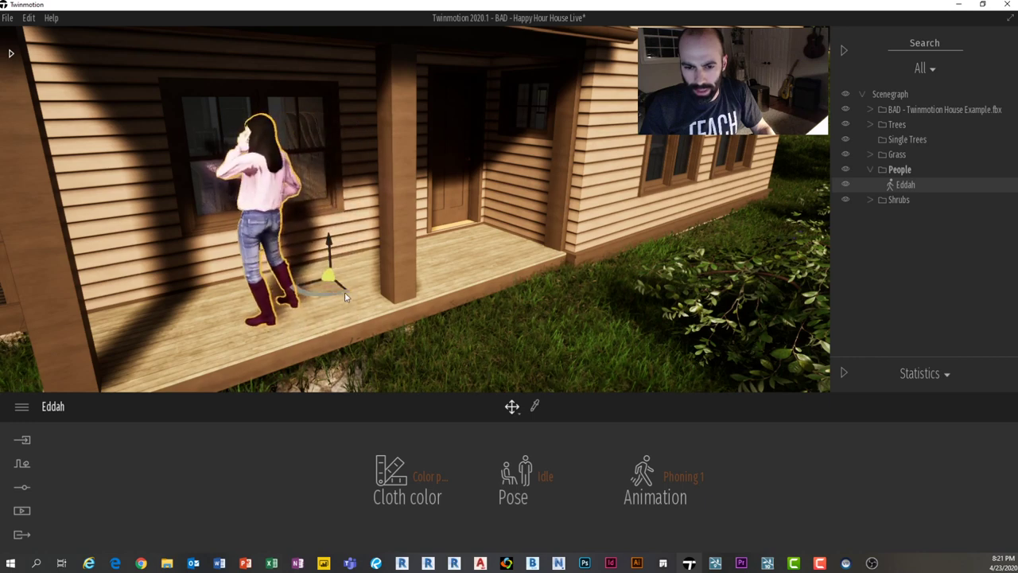
left_click_drag(344, 296, 419, 243)
left_click_drag(326, 284, 288, 313)
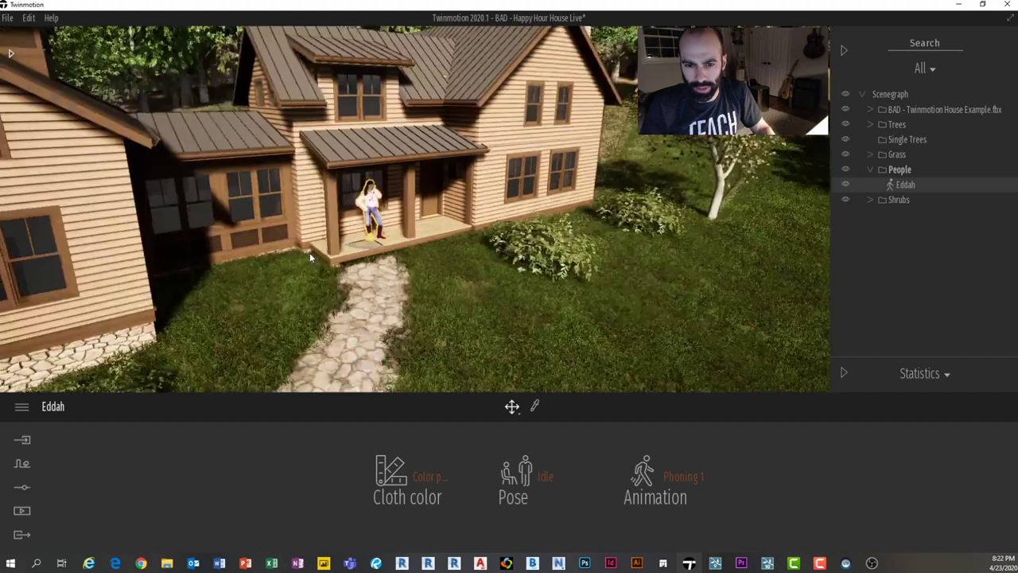
scroll(310, 257, "down", 3)
key("Escape")
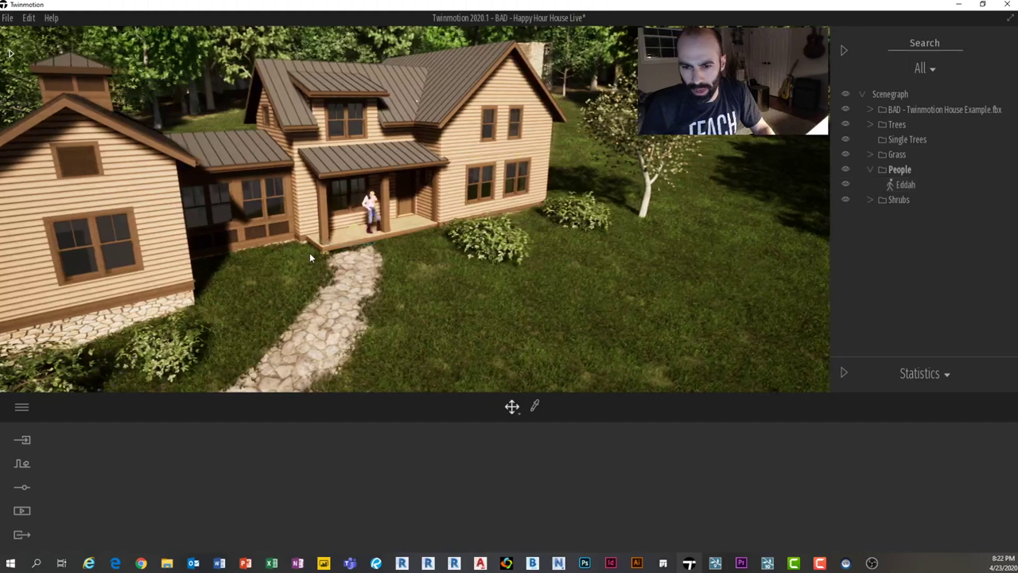
Step: Select Eddah to check her placement on the porch, and clear the selection
scroll(382, 210, "up", 3)
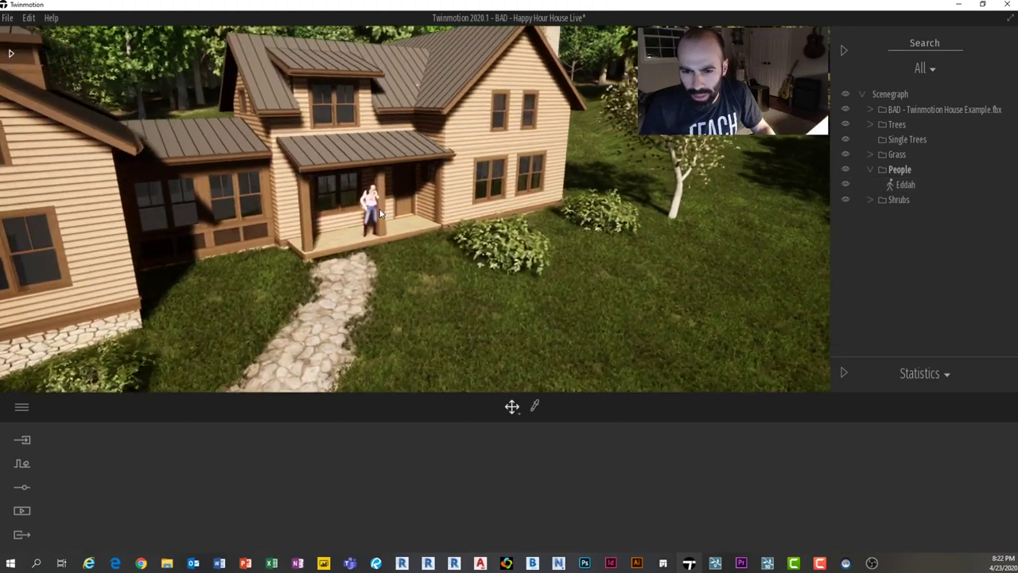
scroll(380, 213, "up", 4)
left_click(415, 256)
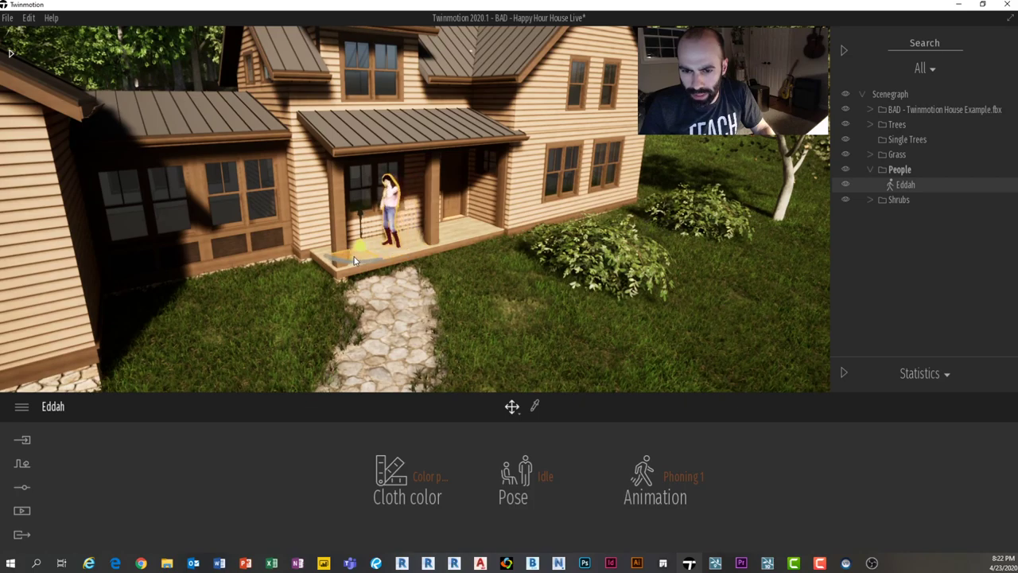
key("Escape")
scroll(389, 245, "down", 5)
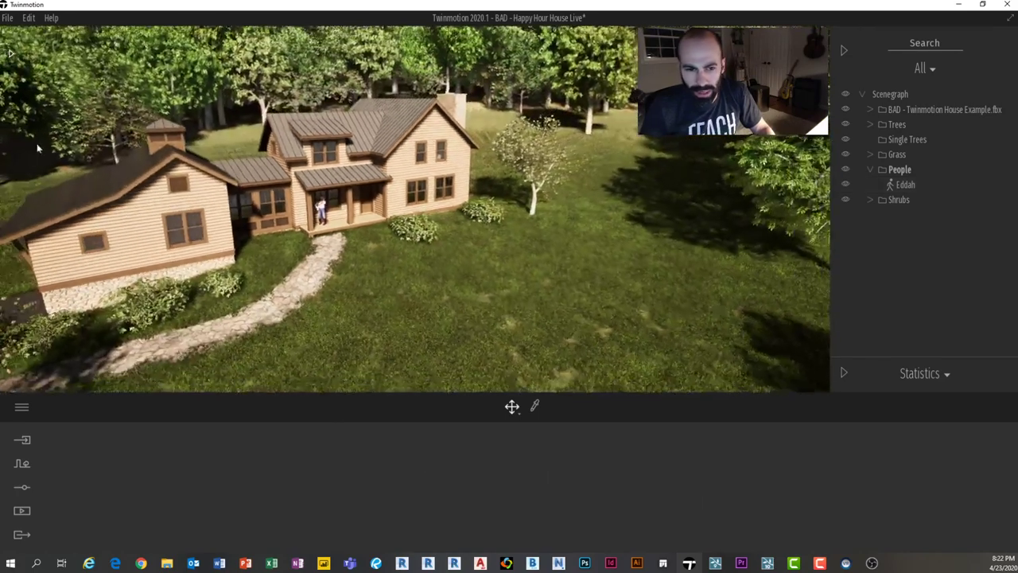
Step: Find the child Isabel among the animated humans and place her on the lawn near the stone path
left_click(10, 55)
scroll(108, 238, "down", 4)
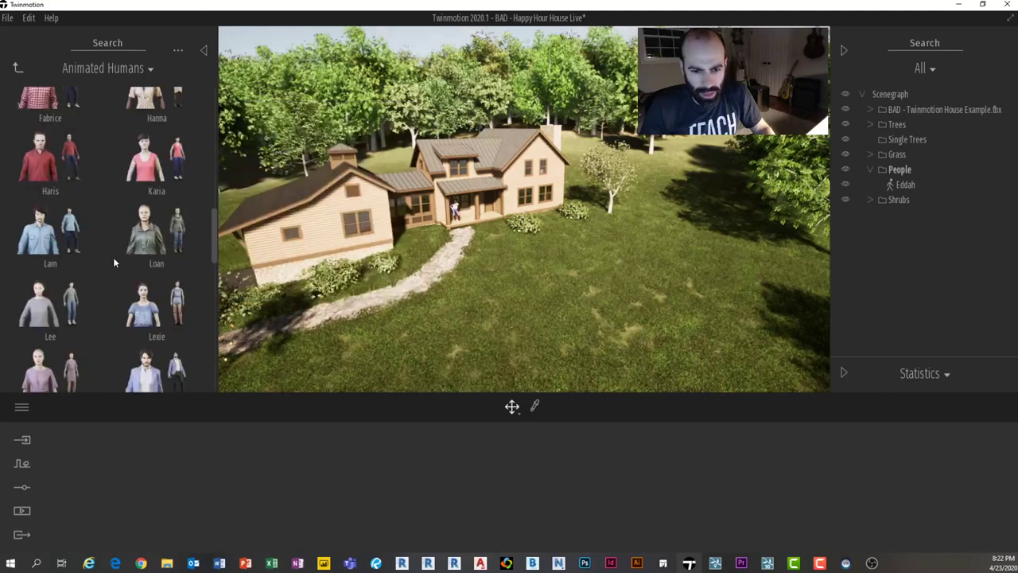
mouse_move(115, 271)
scroll(114, 271, "down", 10)
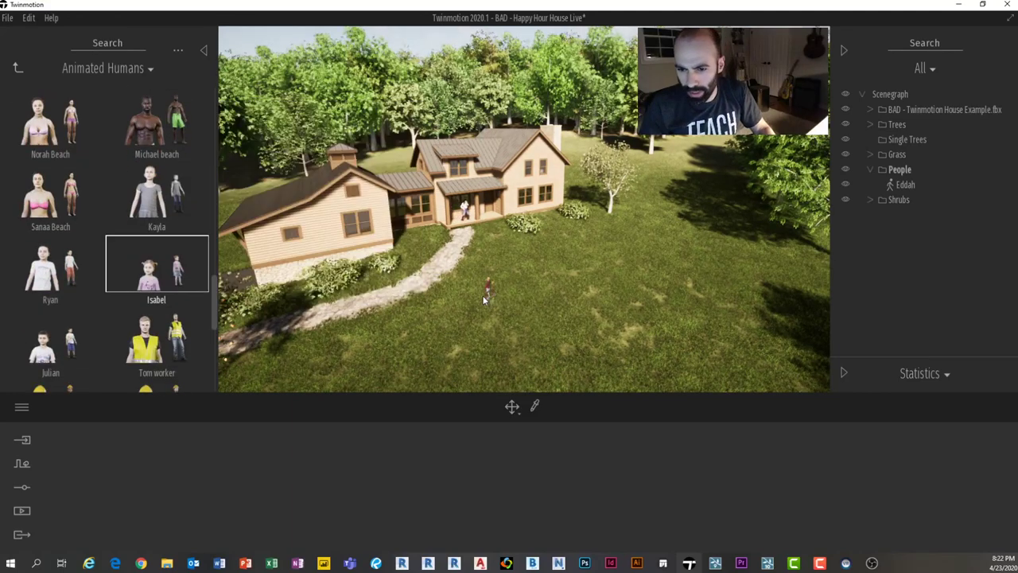
left_click_drag(483, 298, 481, 300)
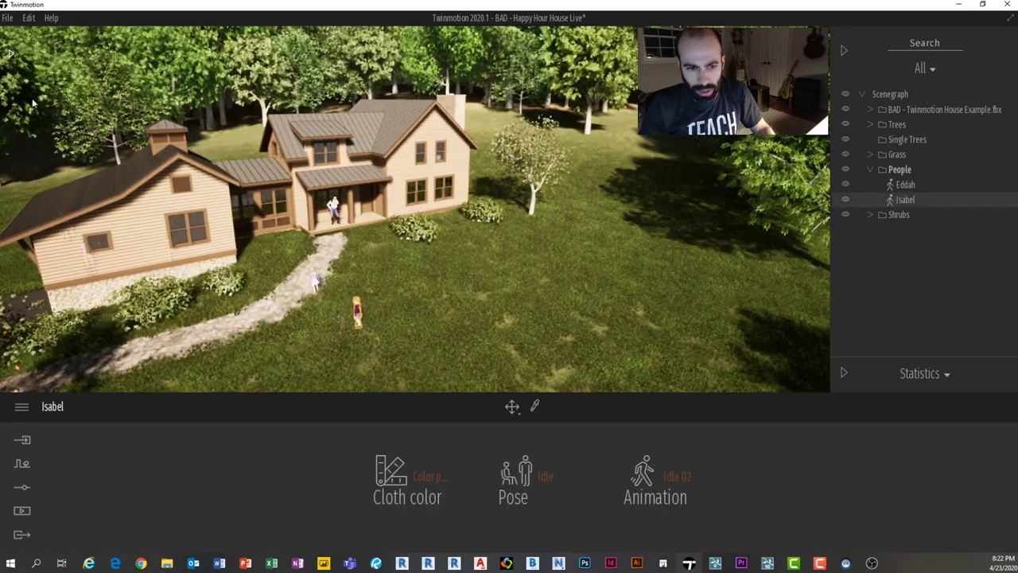
Step: Place the child Ryan on the lawn beside Isabel, between her and the stone path, and deselect him
left_click(11, 53)
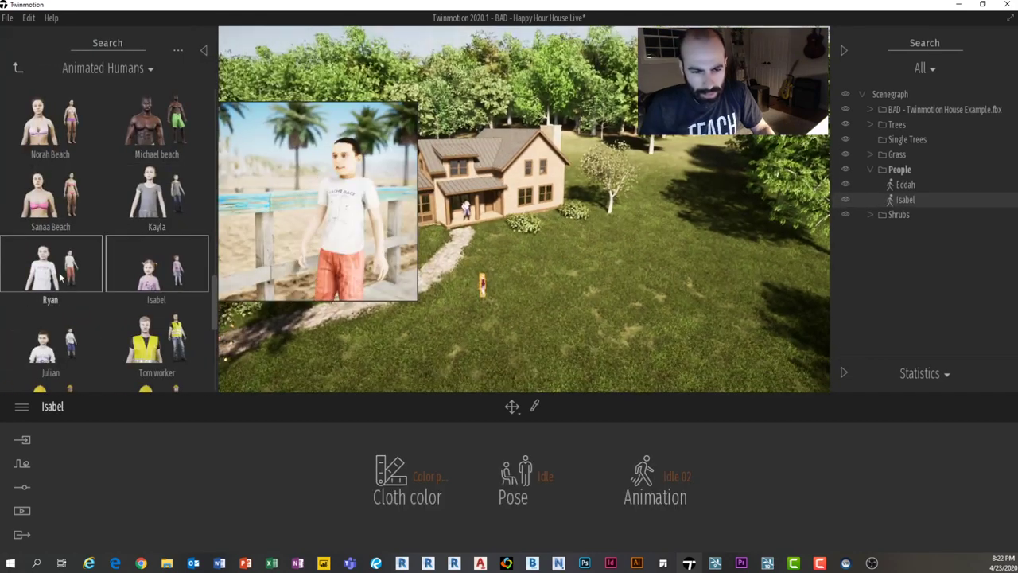
left_click_drag(456, 301, 458, 297)
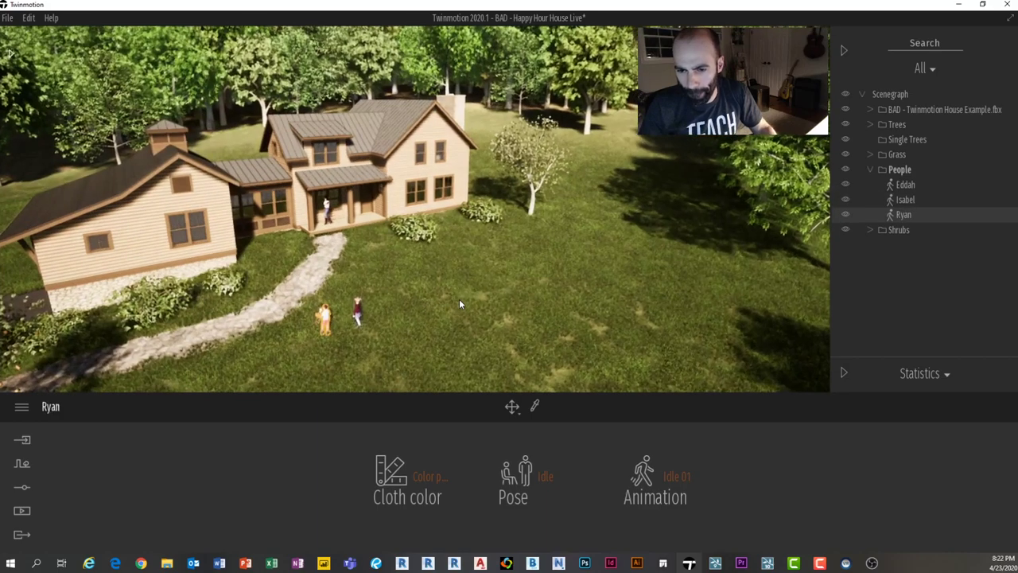
key("Escape")
Step: Move Isabel farther from the stone path across the lawn and adjust the direction she faces
scroll(443, 306, "up", 5)
middle_click_drag(443, 305, 439, 301)
scroll(439, 306, "up", 3)
left_click(387, 302)
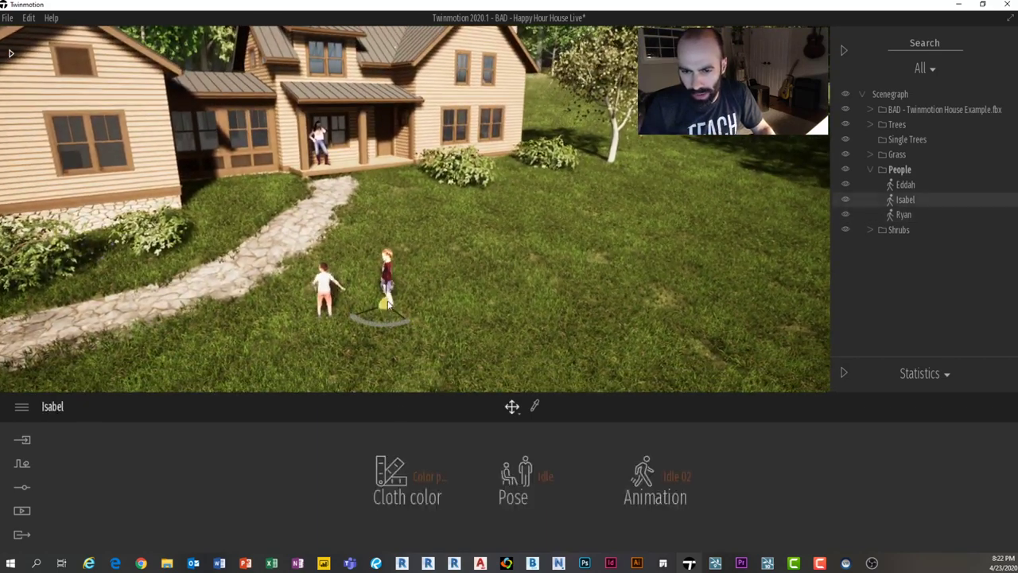
left_click_drag(523, 285, 479, 280)
Step: Move Ryan across the lawn to Isabel's side and rotate him to face her
left_click(323, 318)
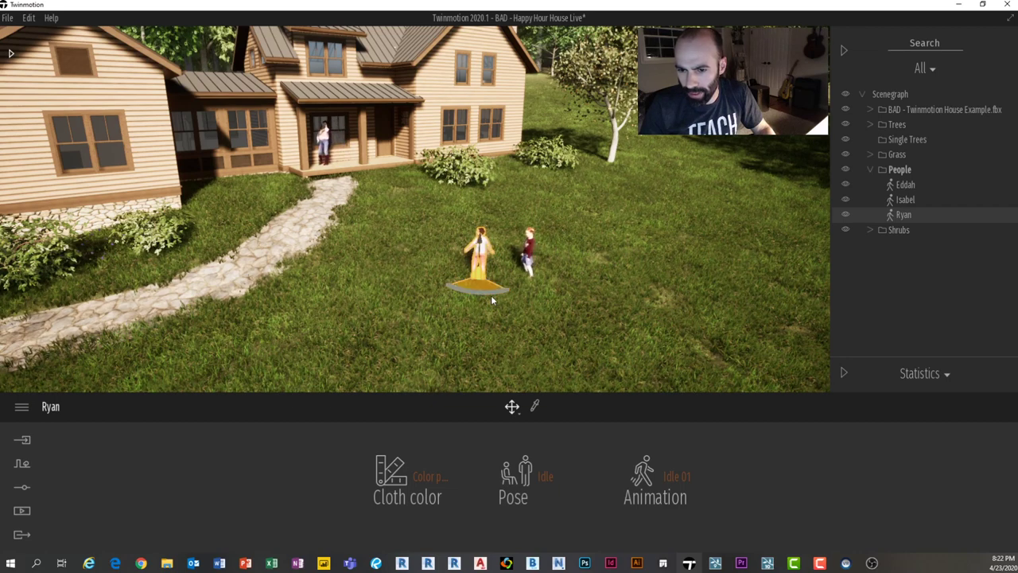
left_click_drag(488, 292, 404, 285)
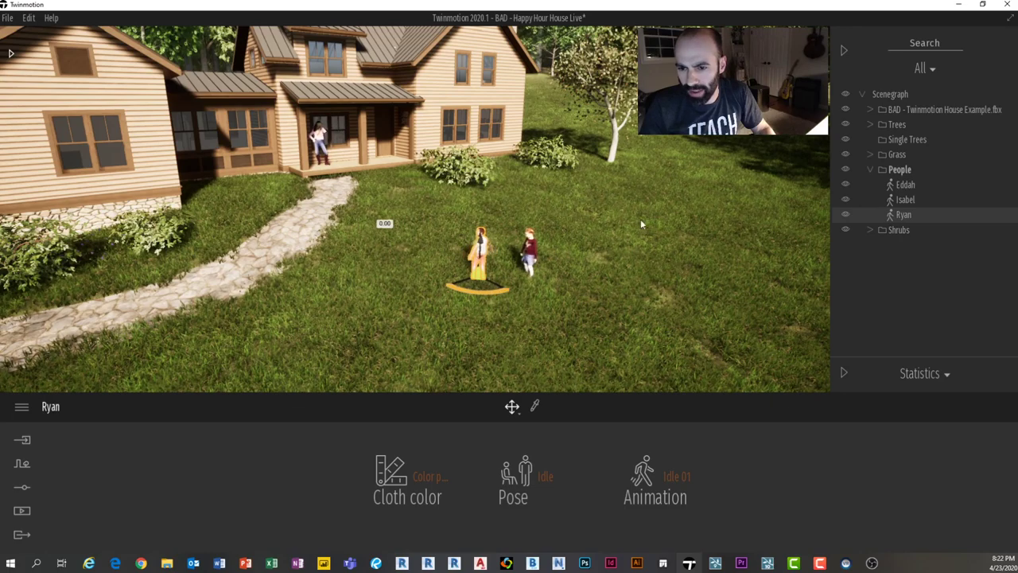
scroll(528, 317, "up", 5)
mouse_move(504, 288)
right_mouse_down()
mouse_move(479, 312)
mouse_move(505, 301)
right_mouse_up()
scroll(505, 301, "down", 2)
scroll(309, 328, "down", 5)
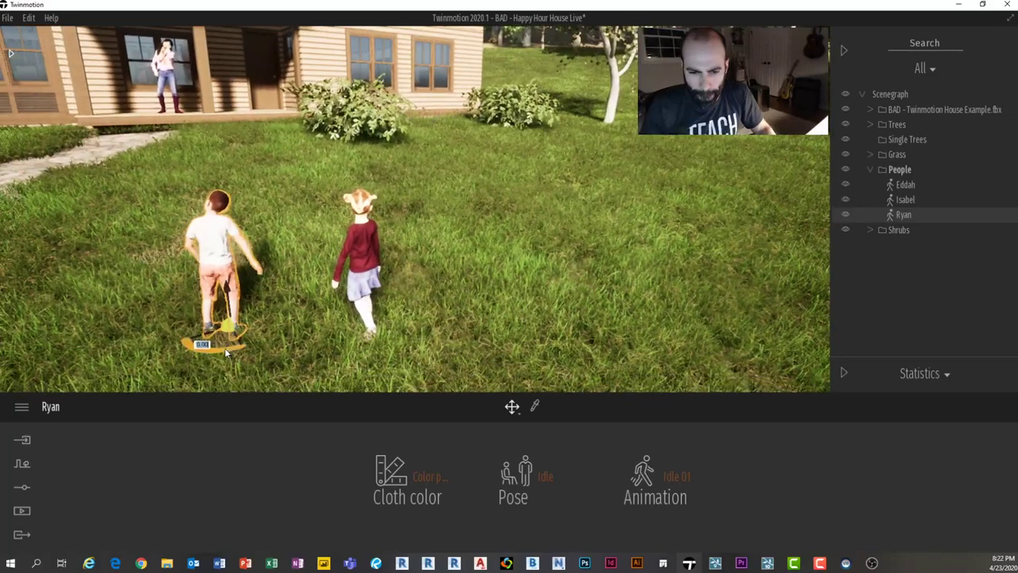
left_click_drag(227, 354, 143, 274)
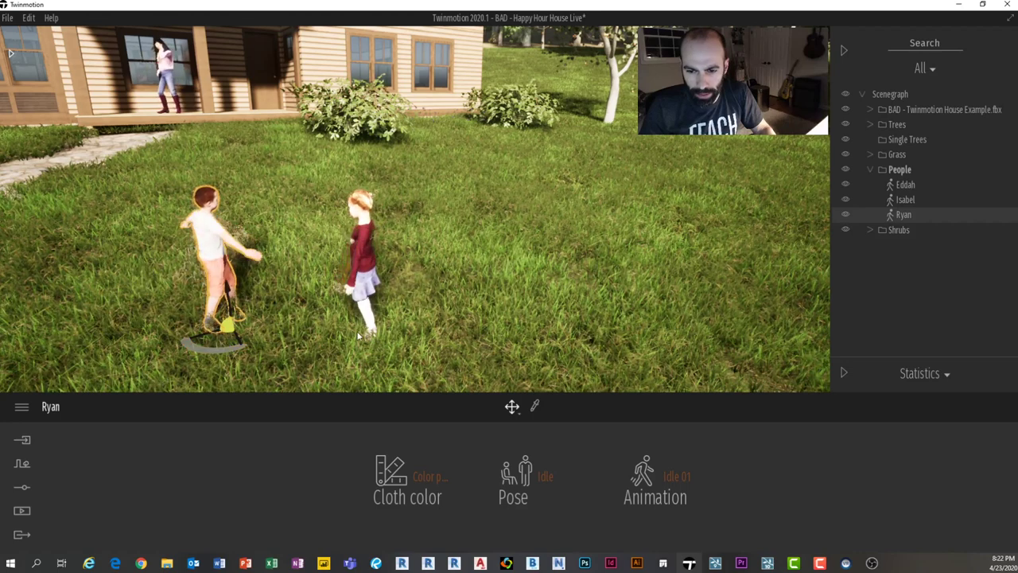
Step: Set Ryan's animation to Idle 02
left_click(645, 472)
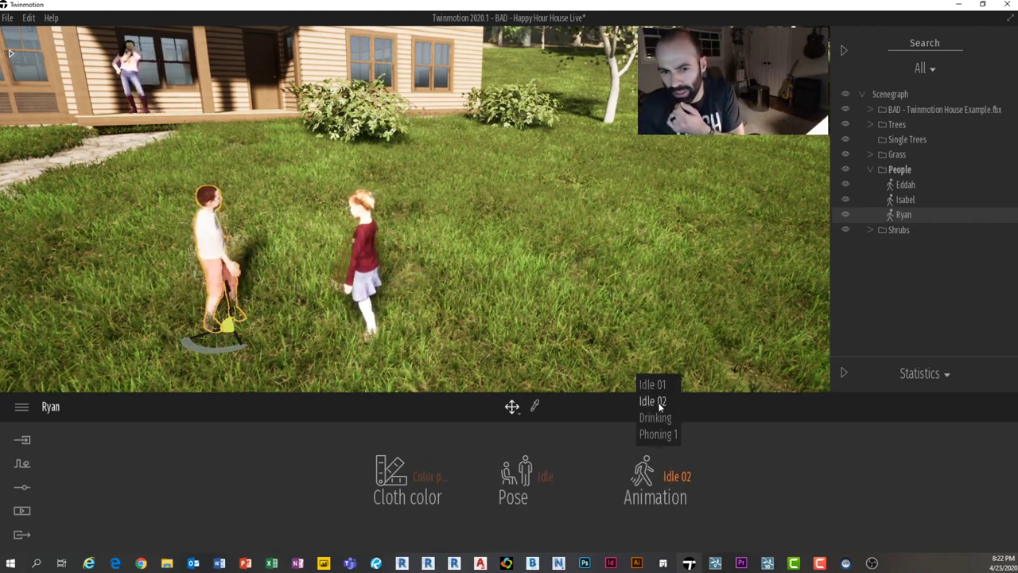
left_click(658, 402)
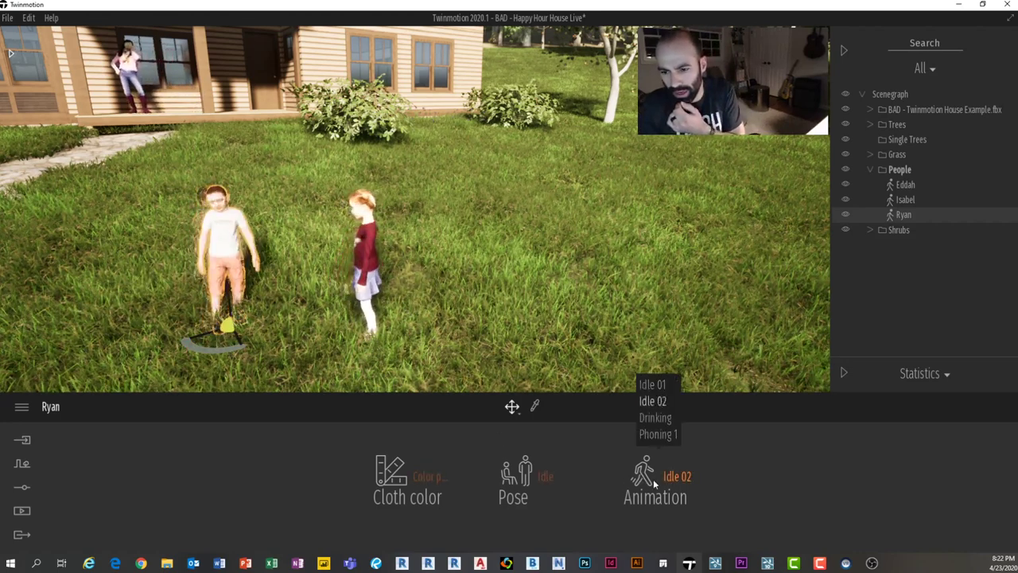
Step: Try the Drinking and Idle 01 animations on Ryan
left_click(657, 418)
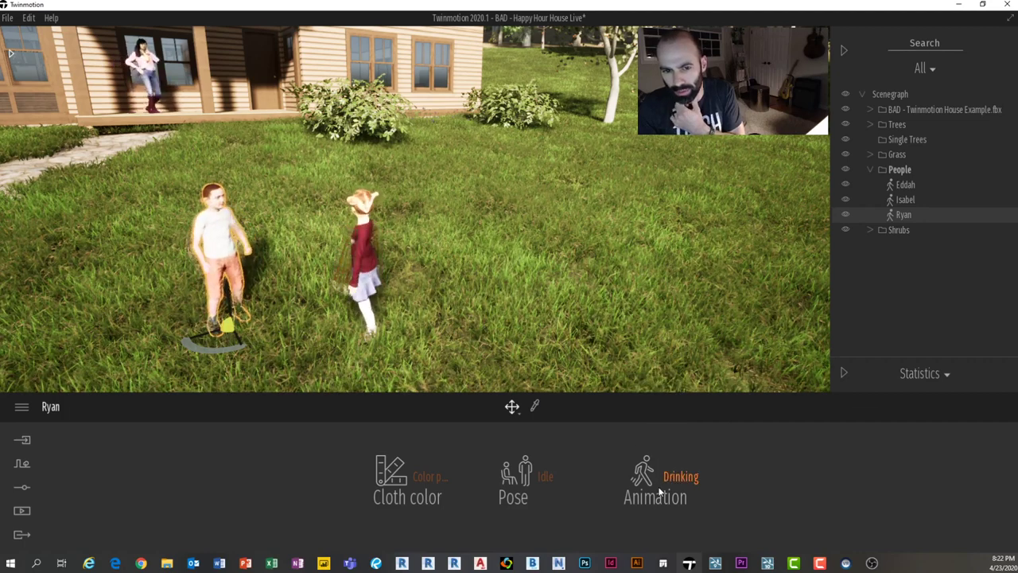
left_click(659, 490)
left_click(658, 385)
Step: Try the Sitting and Dancing poses on Ryan, settle on Speaking, and rotate him about -53 degrees to face Isabel
left_click(530, 480)
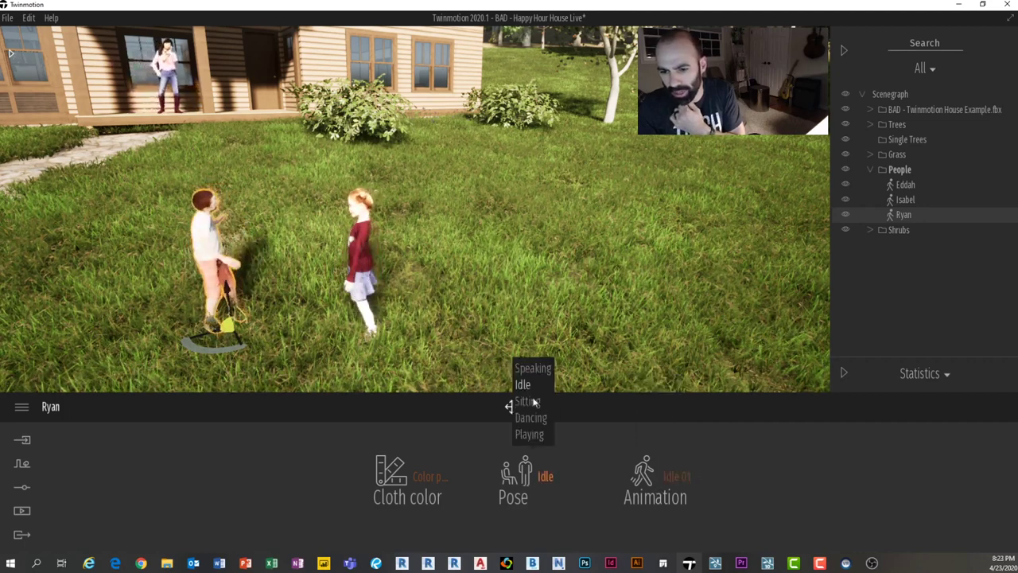
left_click(528, 401)
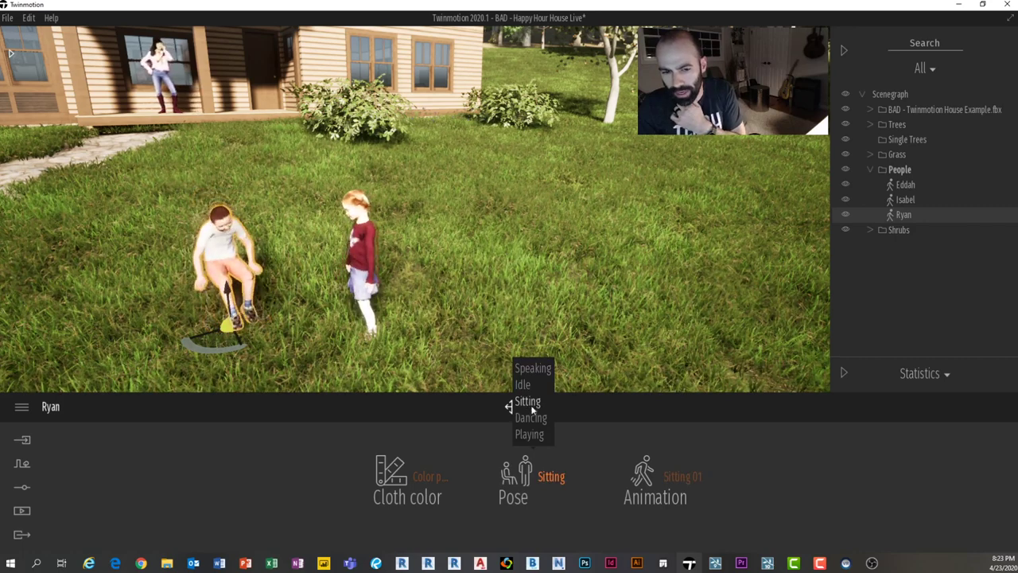
left_click(533, 419)
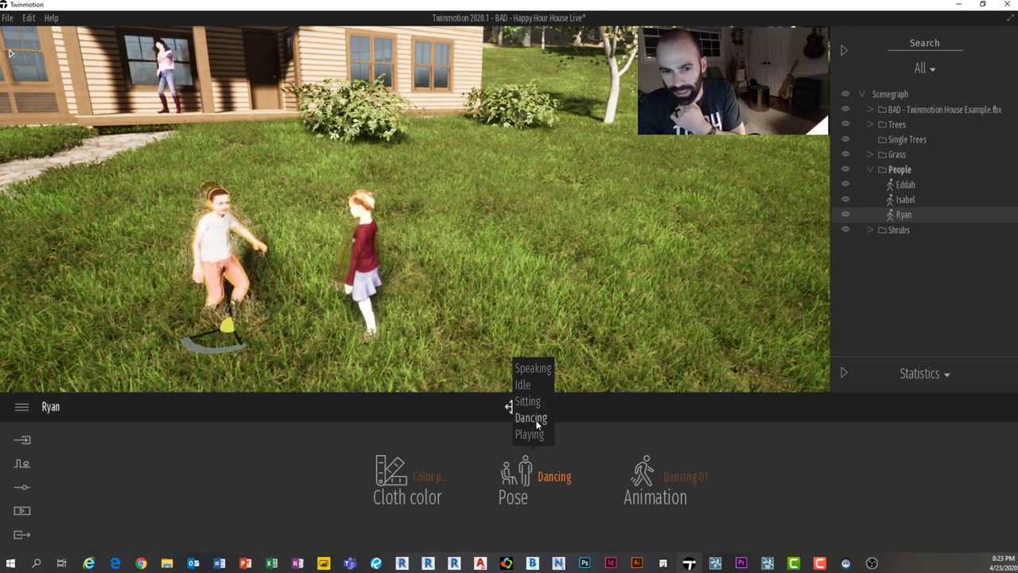
left_click(524, 369)
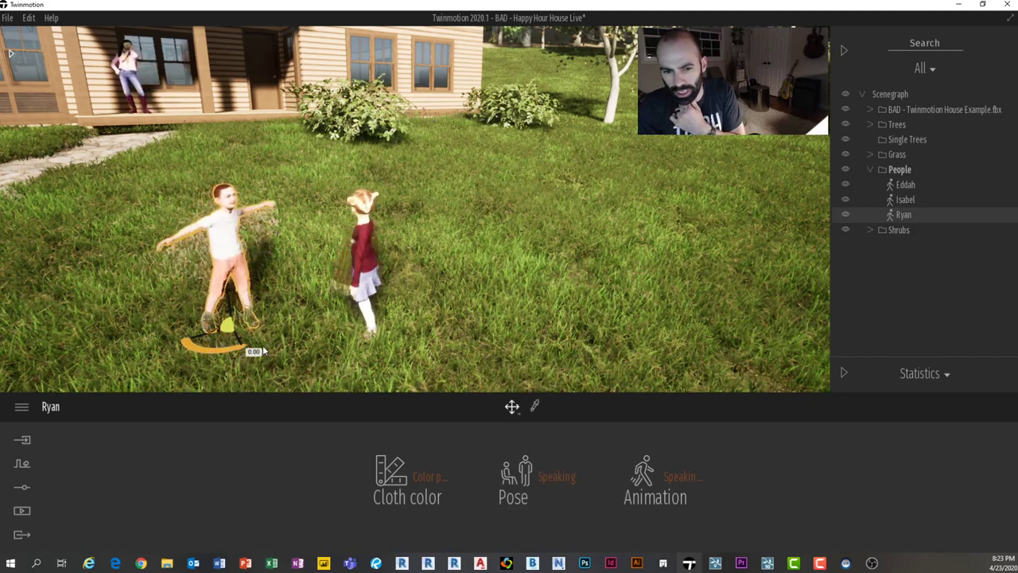
left_click_drag(212, 355, 242, 360)
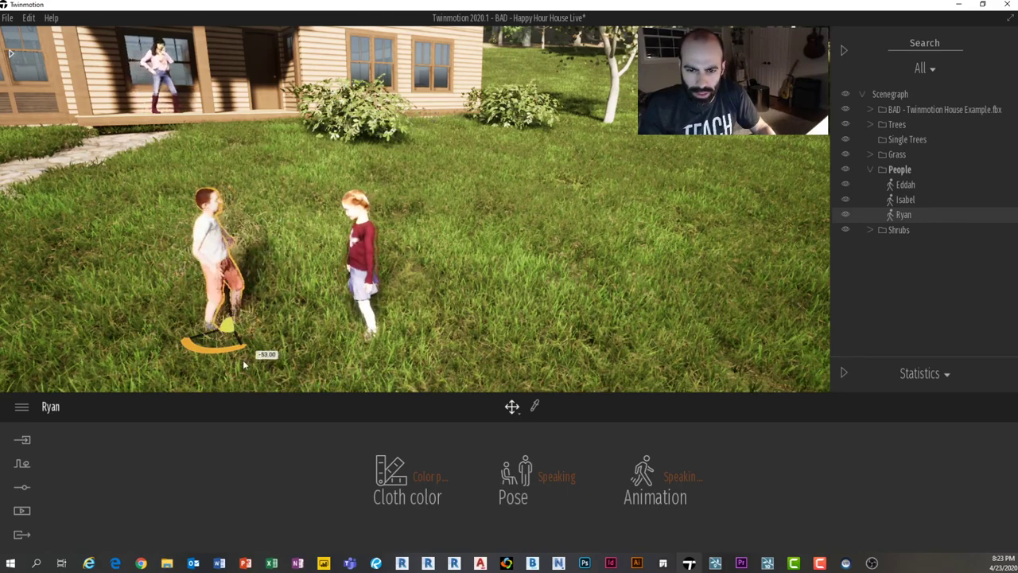
Step: Place the Sedan 03 car on the driveway outside the garage and rotate it so its rear points toward the garage door
scroll(278, 237, "down", 5)
scroll(278, 243, "down", 8)
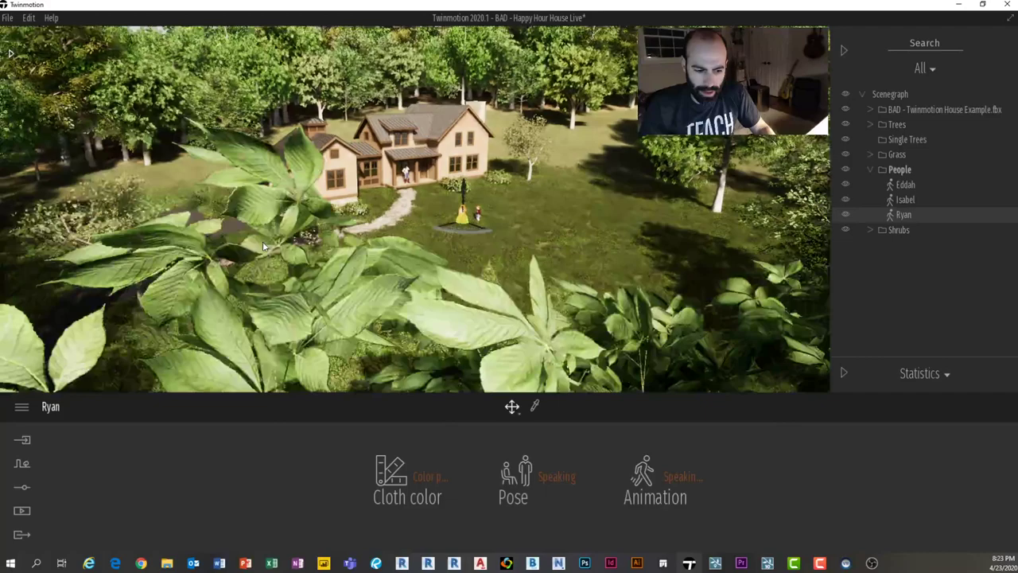
middle_click_drag(264, 247, 330, 318, "shift")
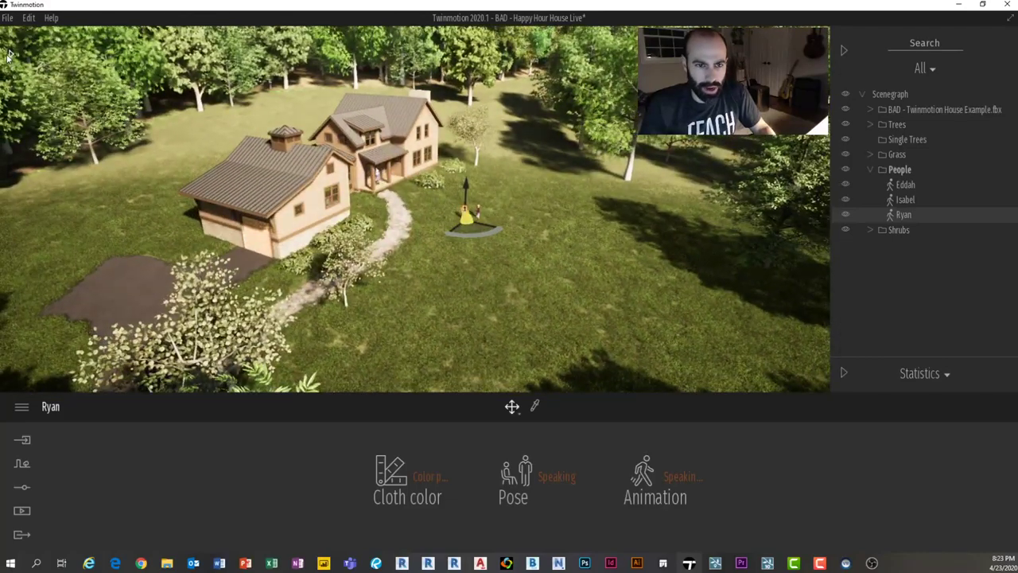
left_click(8, 52)
left_click(14, 68)
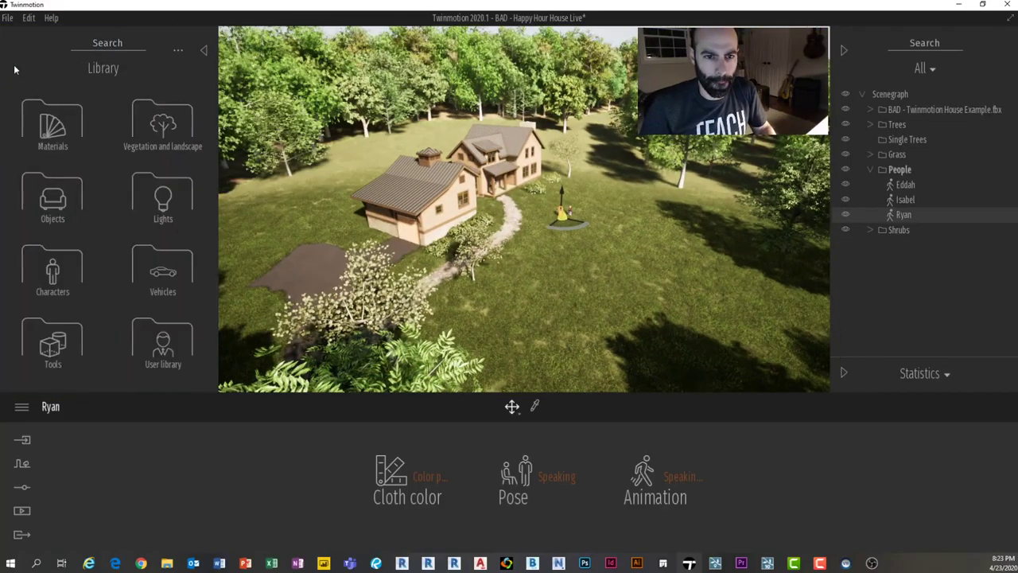
left_click(67, 183)
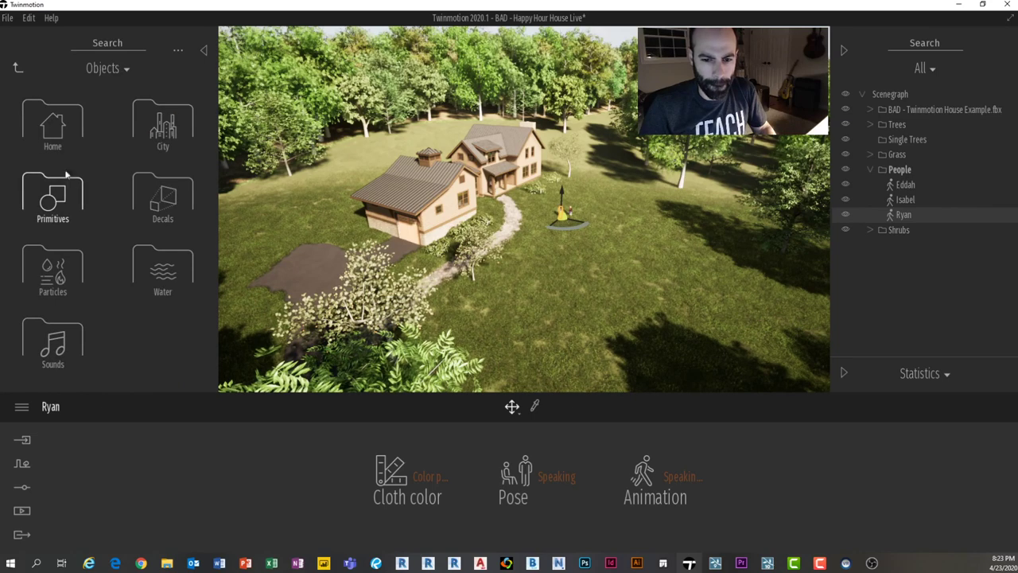
left_click(14, 68)
left_click(163, 270)
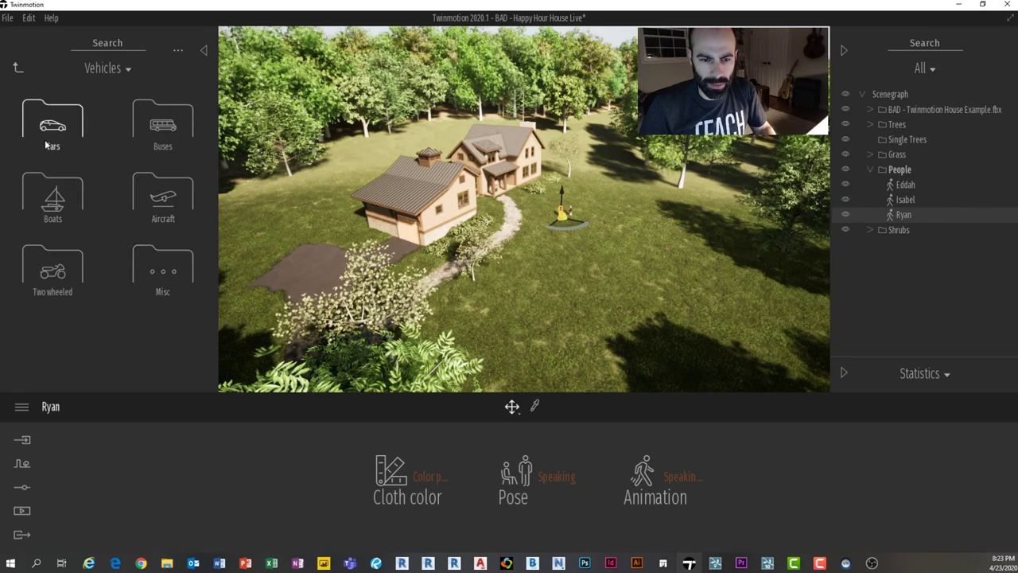
left_click(46, 145)
mouse_move(179, 253)
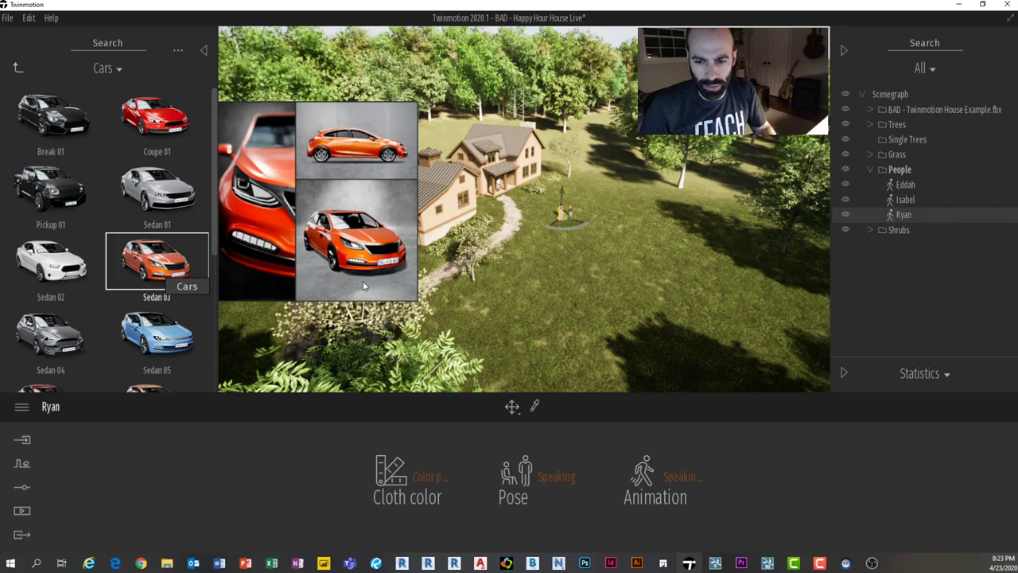
left_click_drag(364, 285, 455, 328)
key("w")
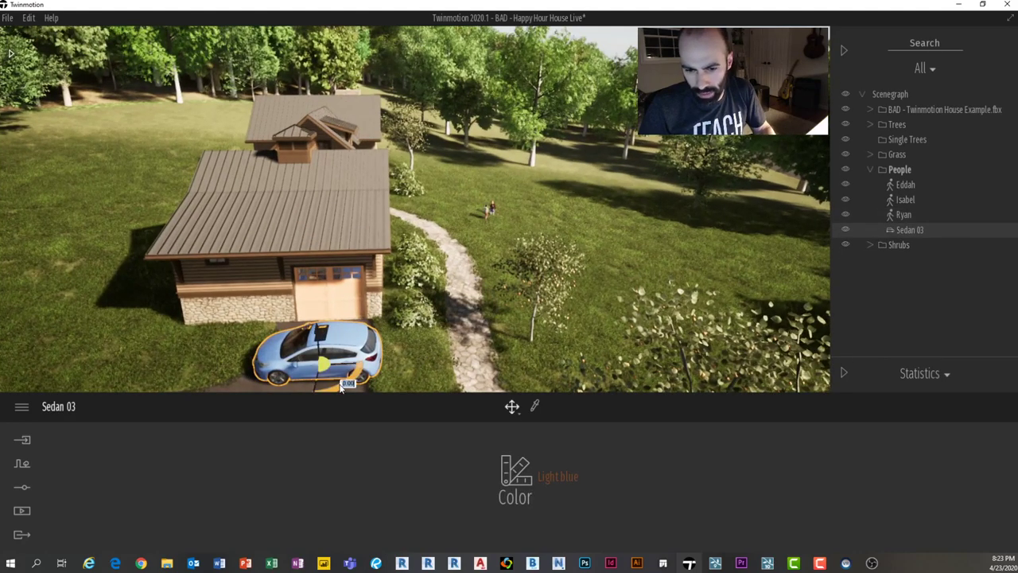
mouse_move(342, 385)
left_mouse_down()
mouse_move(370, 378)
mouse_move(398, 344)
mouse_move(346, 366)
left_mouse_up()
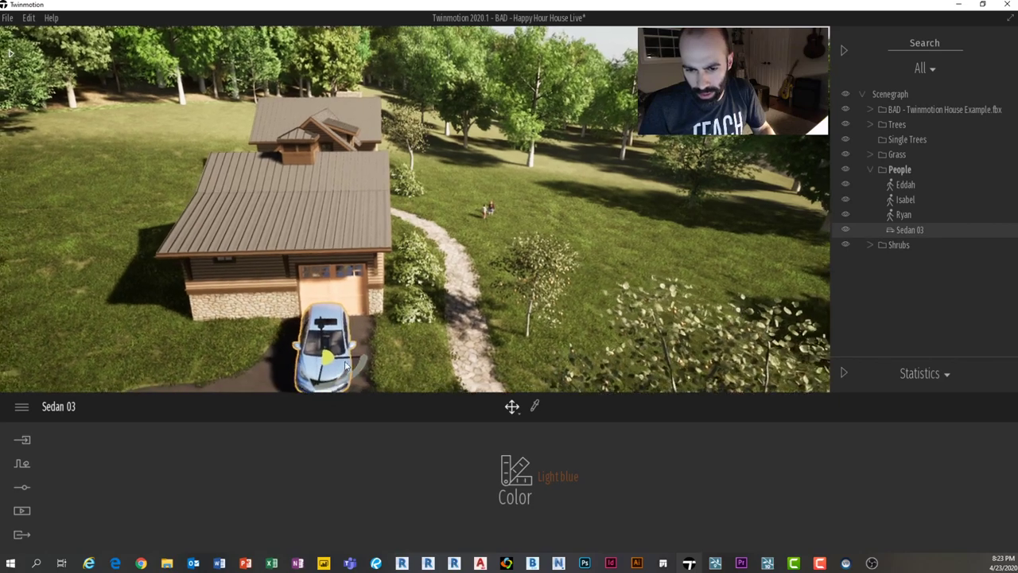
Step: Raise the sedan about 0.11 above its placed height on the driveway and deselect it
right_click_drag(346, 366, 258, 367)
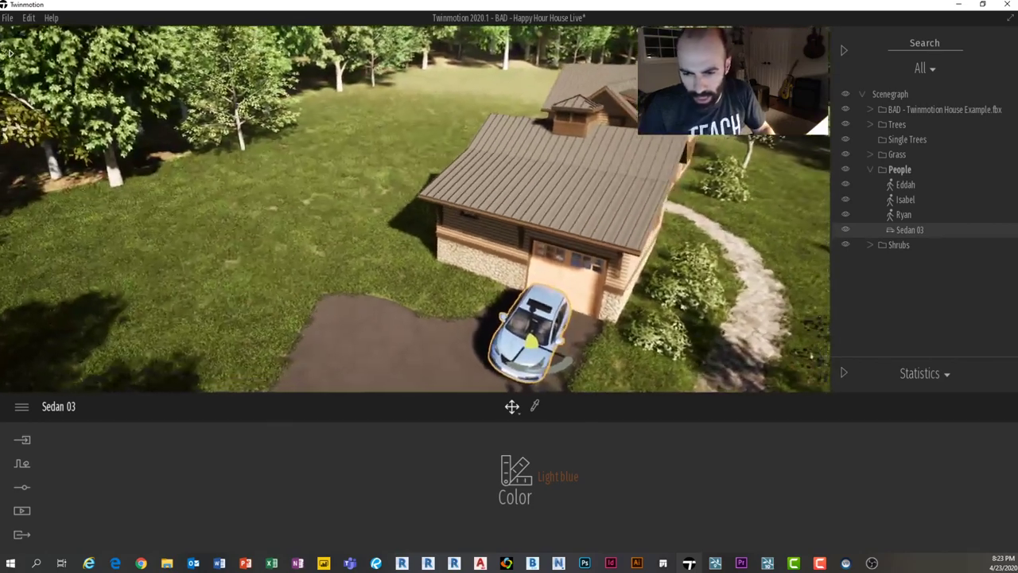
key("d")
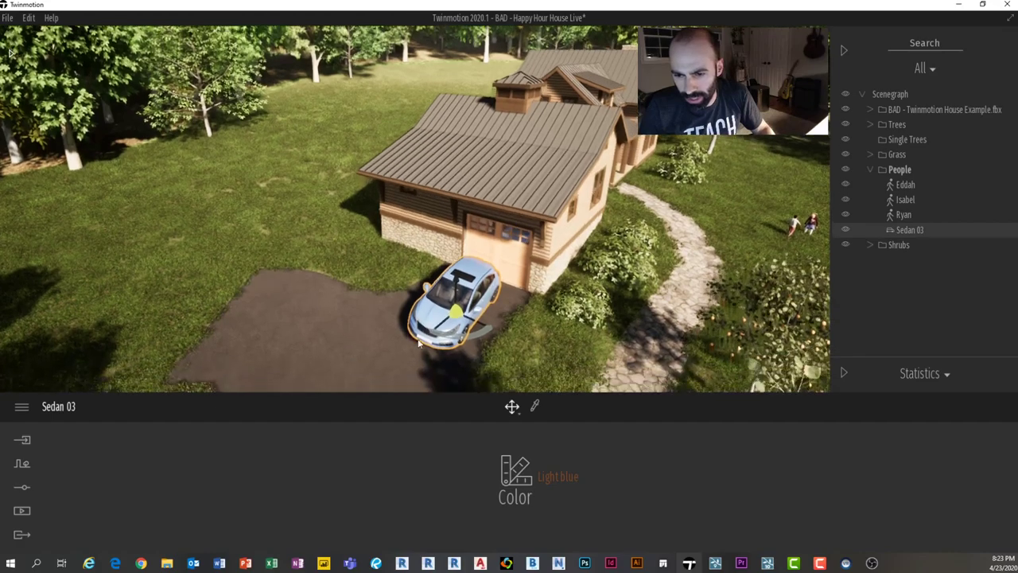
scroll(415, 342, "up", 5)
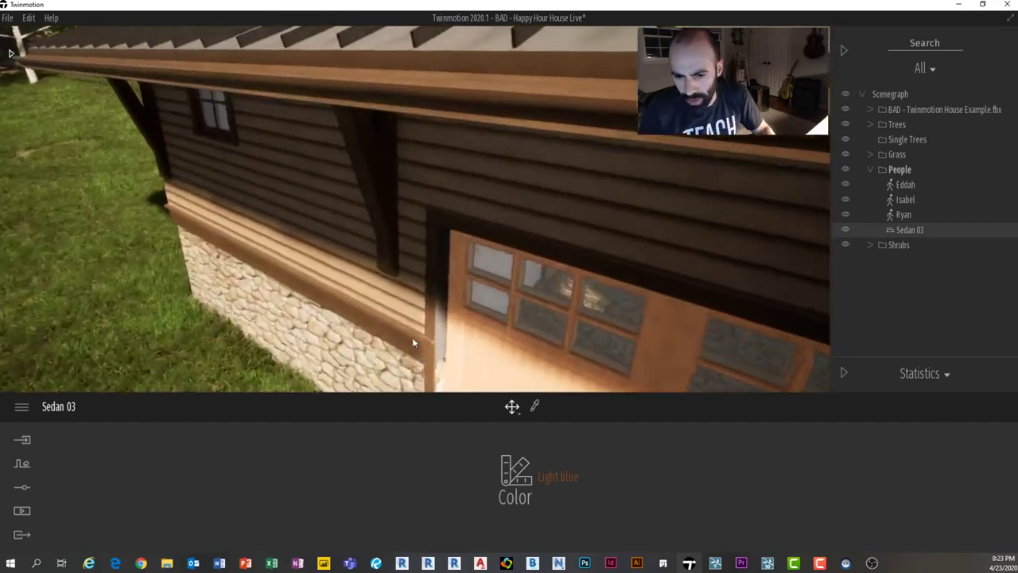
key("s")
key("d")
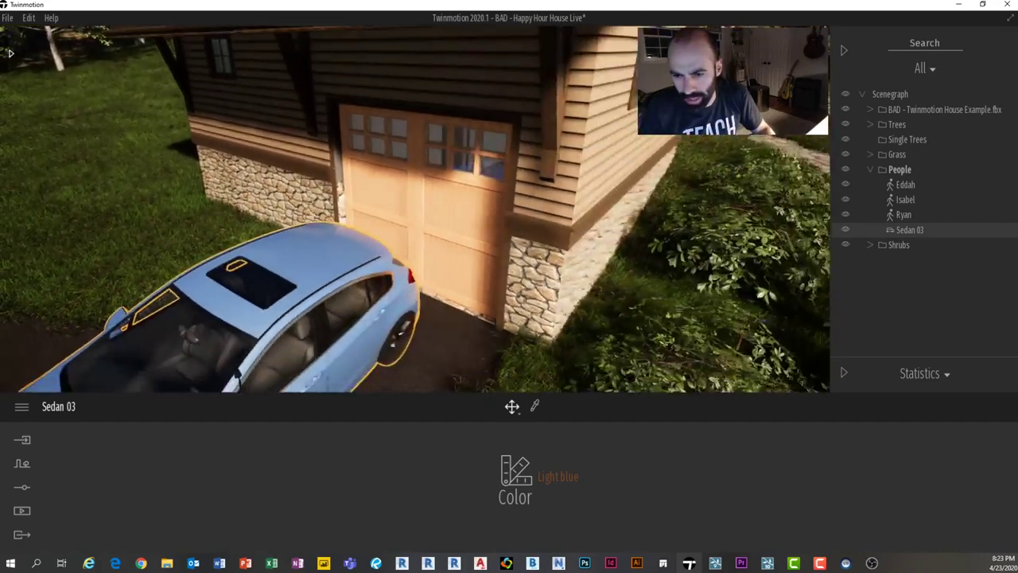
scroll(343, 308, "down", 3)
key("s")
right_click_drag(293, 297, 293, 350)
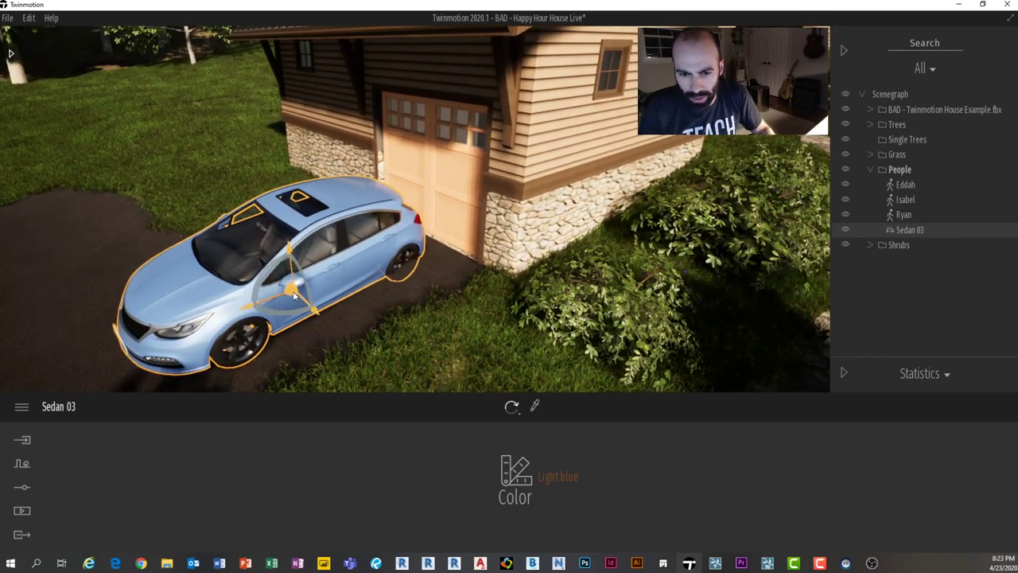
left_click(292, 291)
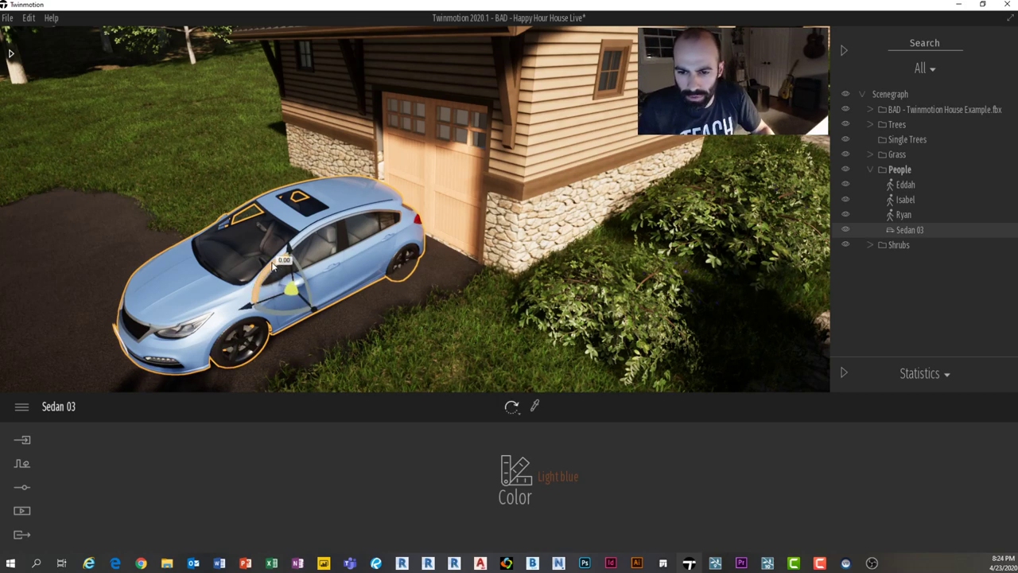
left_click_drag(272, 266, 279, 256)
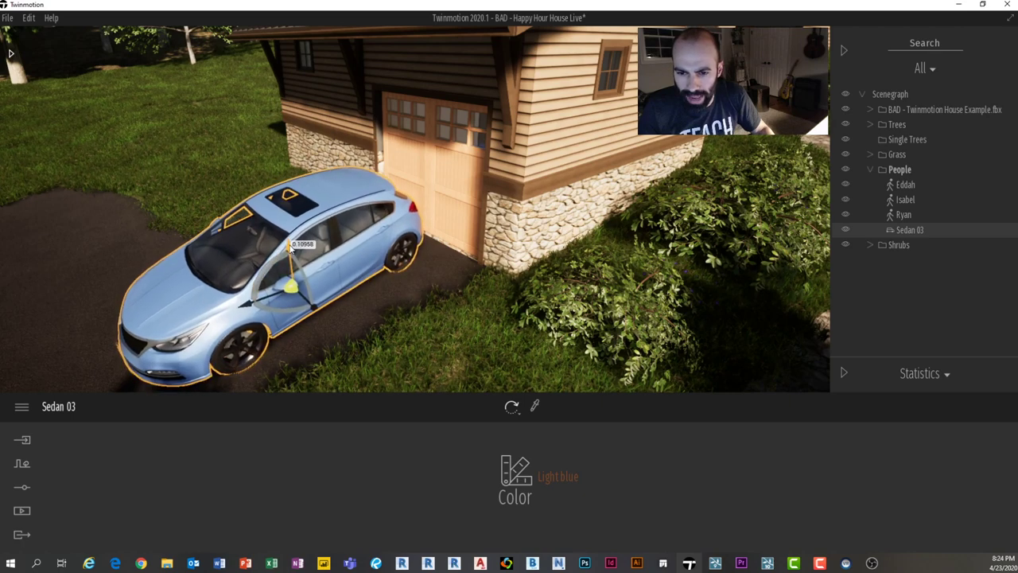
scroll(315, 225, "down", 5)
scroll(315, 227, "down", 5)
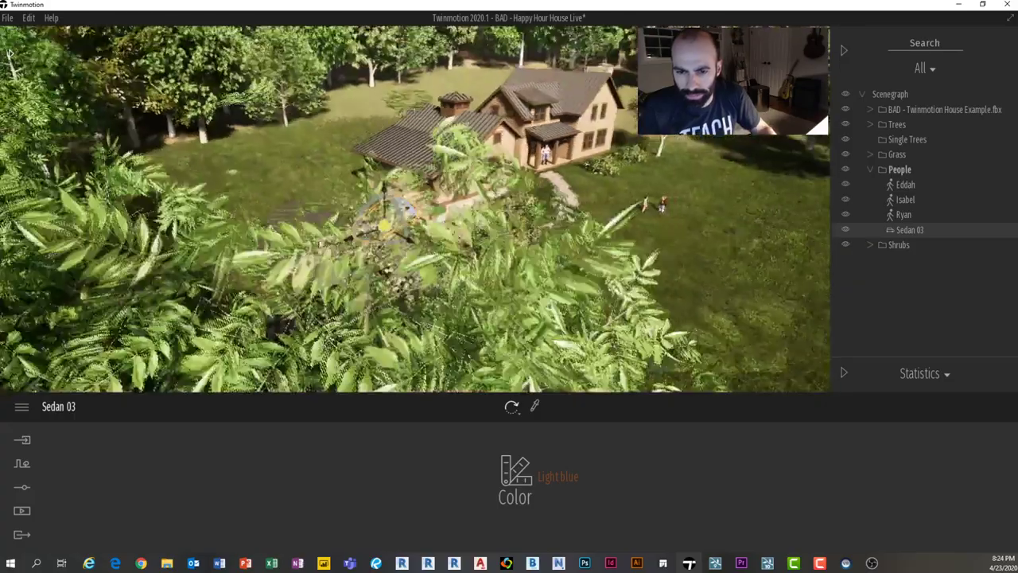
key("Escape")
Step: Examine the gable end of the house and its stone chimney from close above
scroll(538, 170, "up", 2)
middle_click_drag(538, 169, 506, 169)
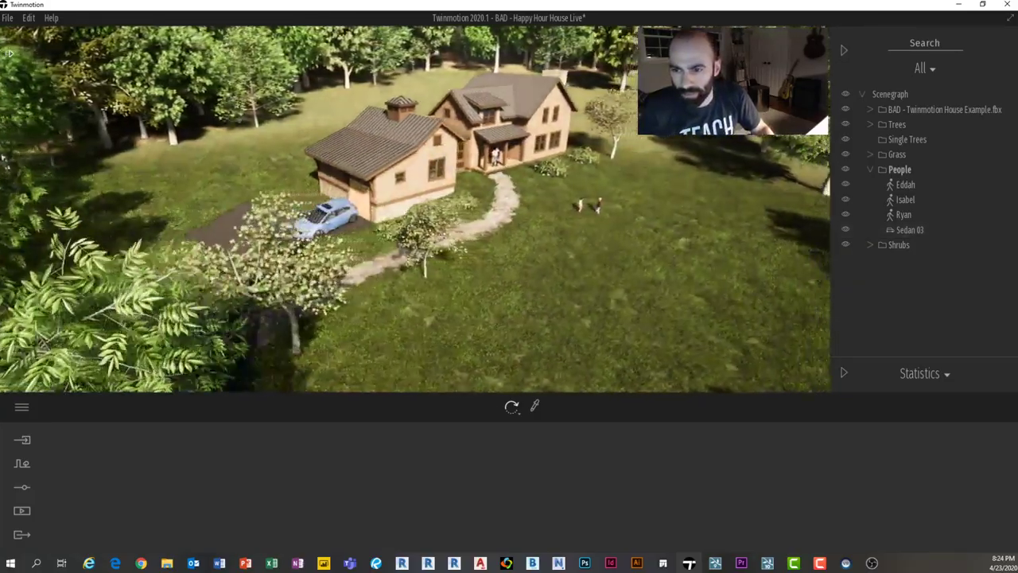
right_click_drag(506, 169, 500, 113)
scroll(525, 154, "up", 10)
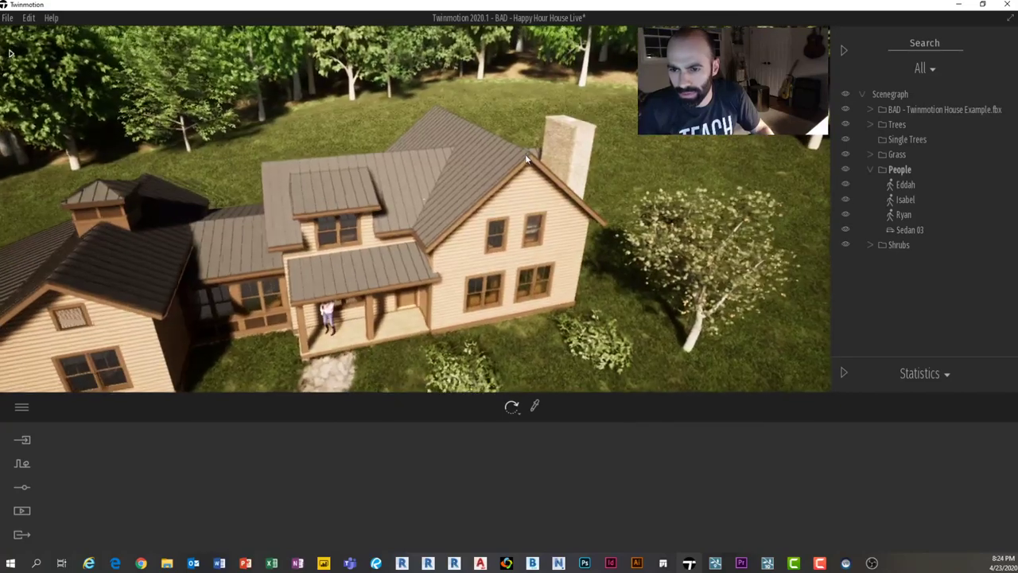
middle_click_drag(525, 153, 354, 162)
key("w")
right_click_drag(512, 117, 513, 155)
key("q")
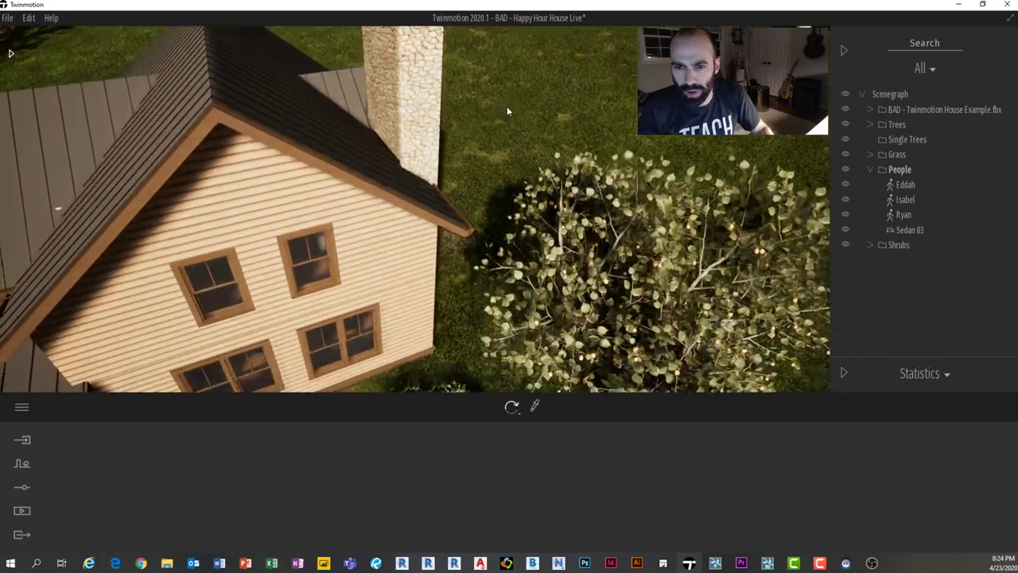
key("e")
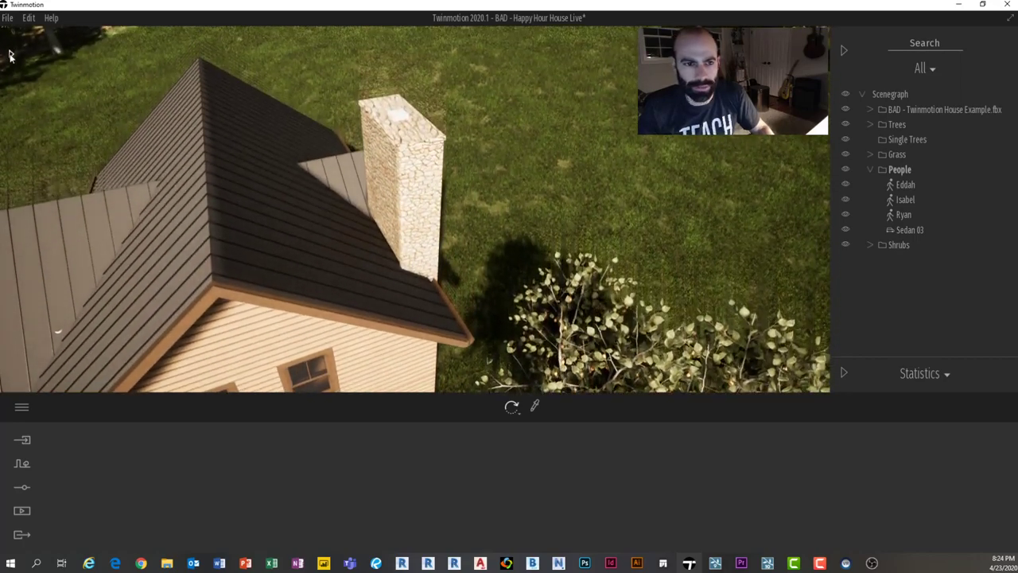
Step: Search the library for "smoke" and place the plain Smoke effect on top of the stone chimney
left_click(11, 53)
left_click(13, 69)
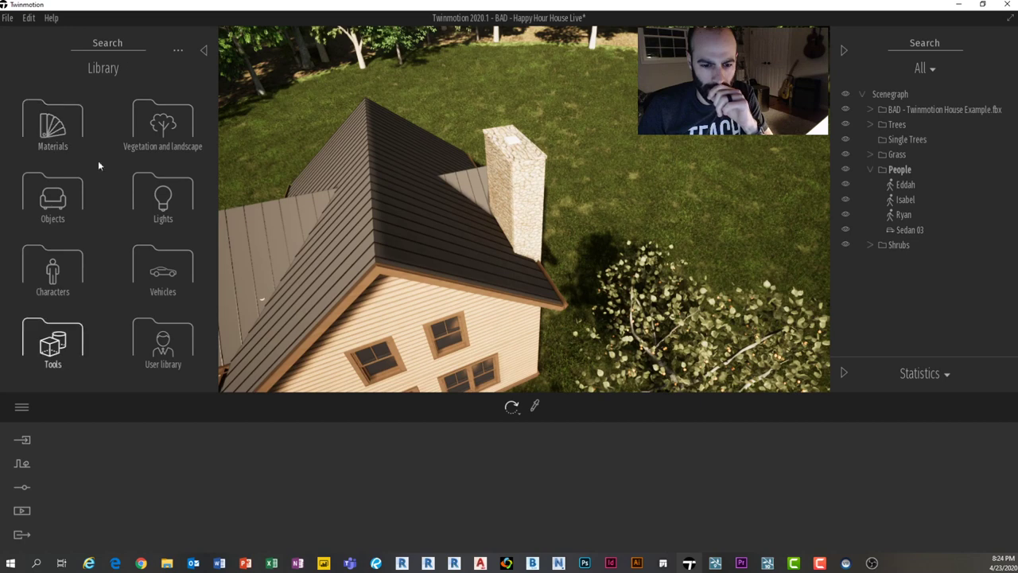
type("amoke")
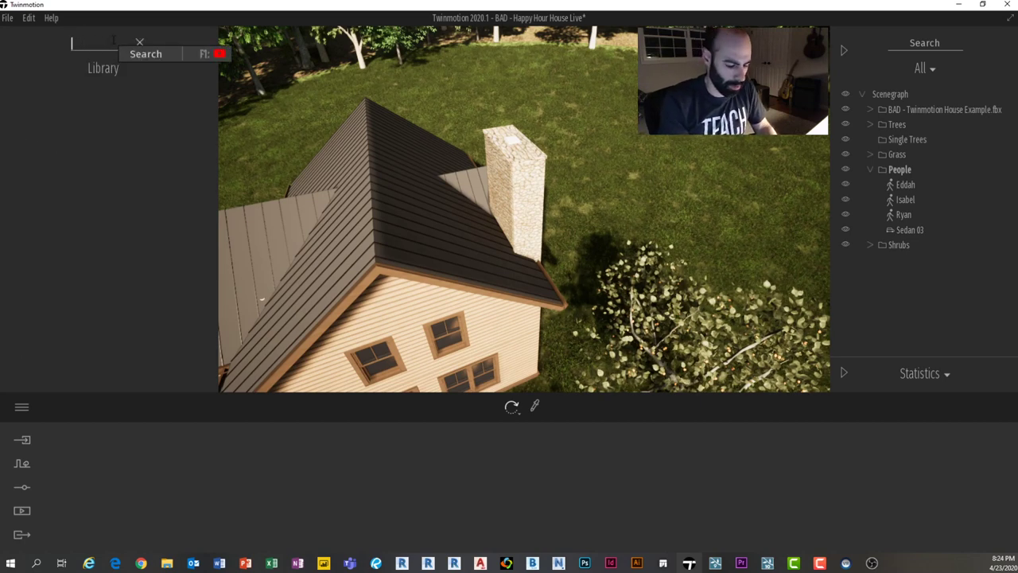
type("e")
key("BackSpace")
key("BackSpace")
key("BackSpace")
key("BackSpace")
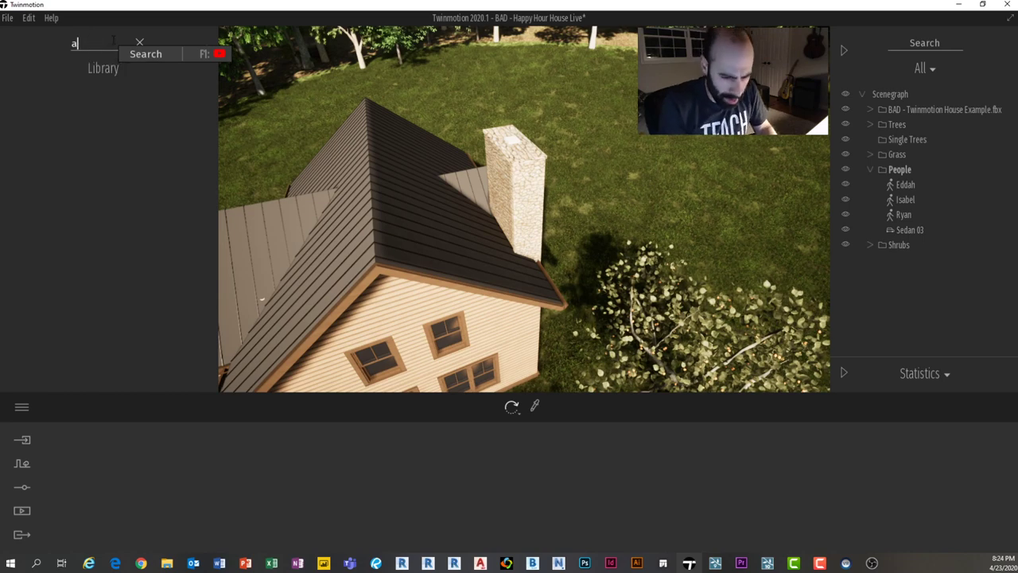
type("moke")
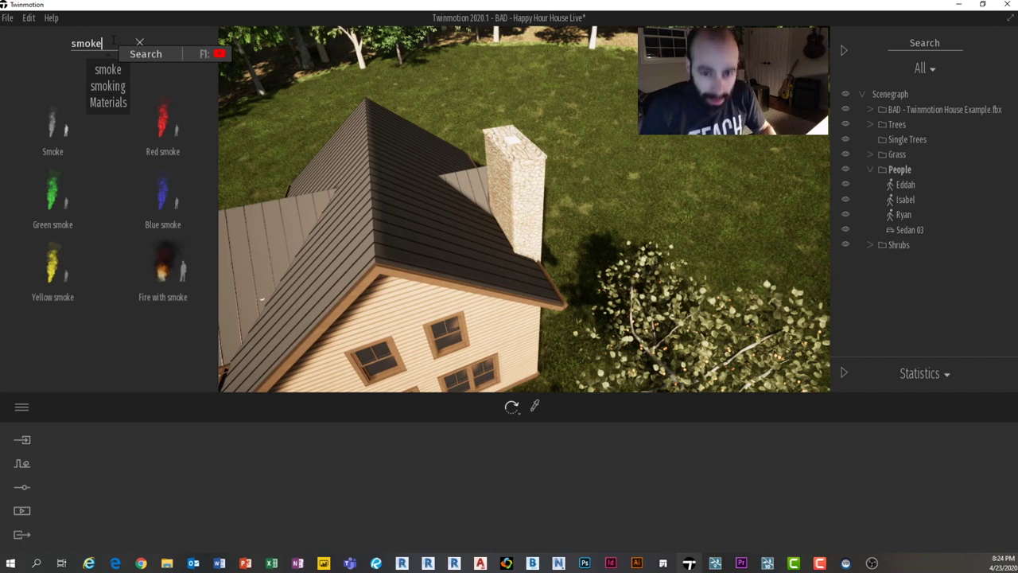
left_click_drag(64, 141, 512, 141)
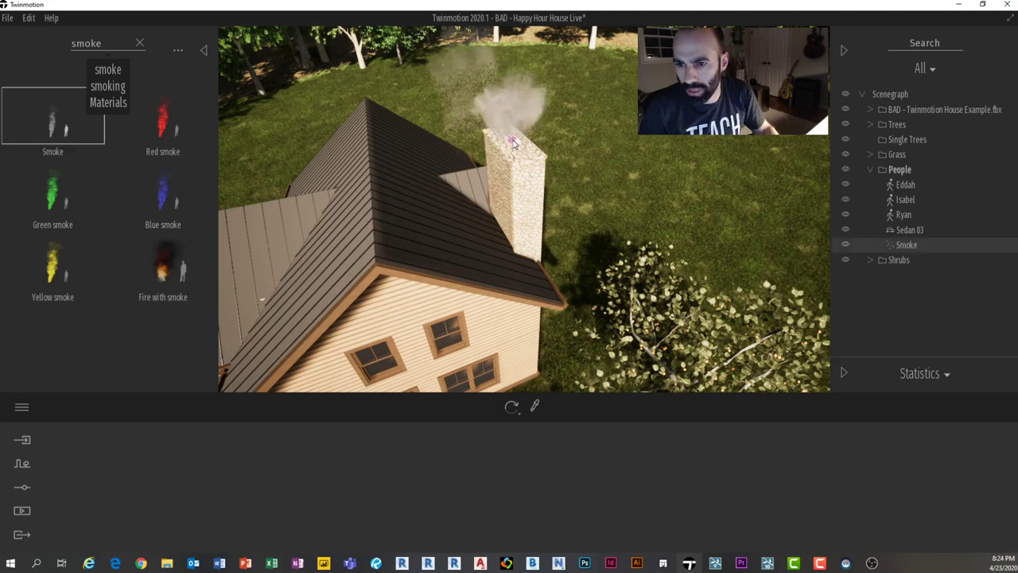
left_click(546, 155)
scroll(548, 153, "up", 2)
middle_click_drag(578, 118, 542, 69, "shift")
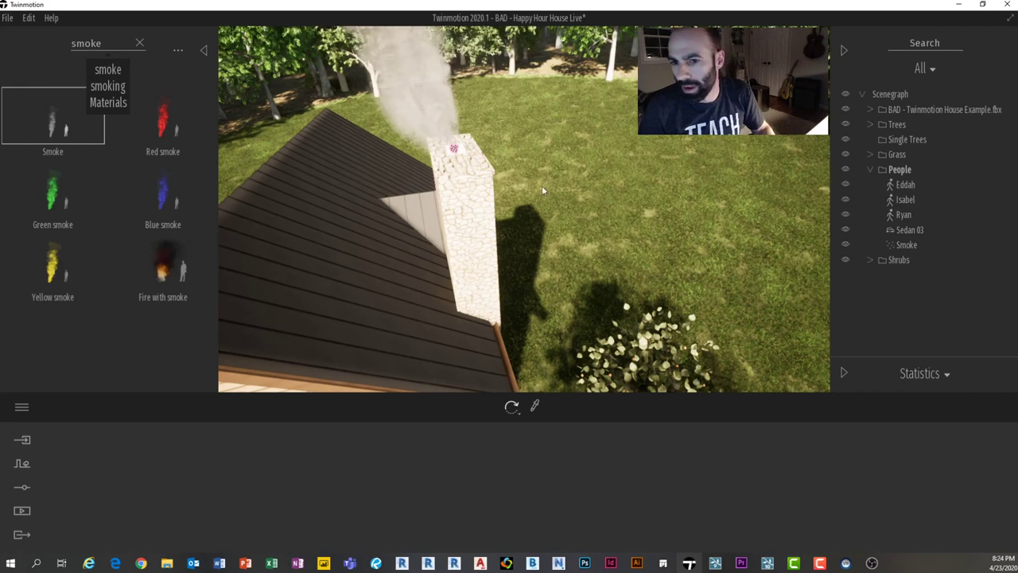
Step: Select the Smoke effect in the scene tree and view it on the chimney up close and from afar
left_click(911, 245)
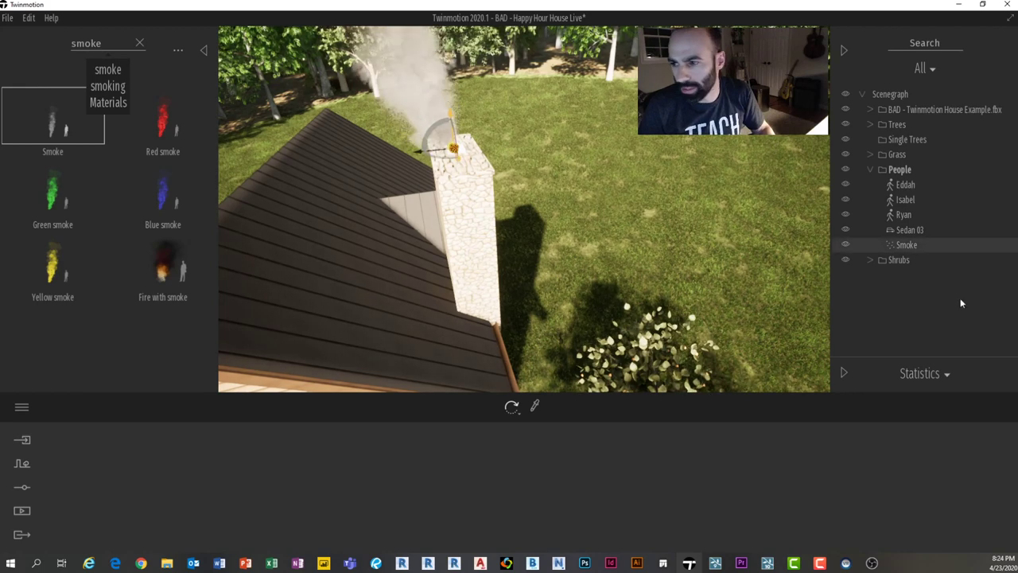
double_click(911, 245)
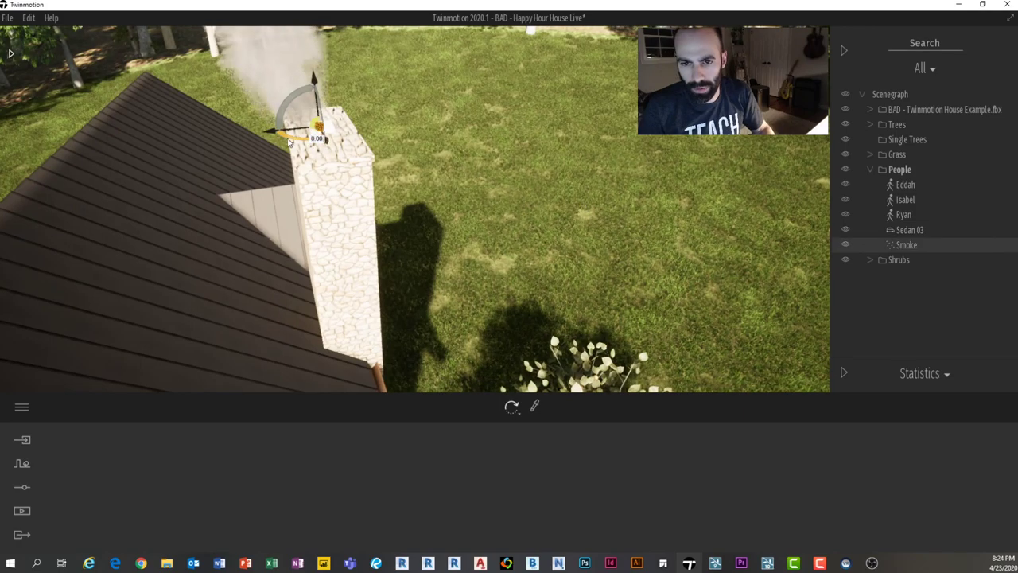
scroll(320, 144, "down", 8)
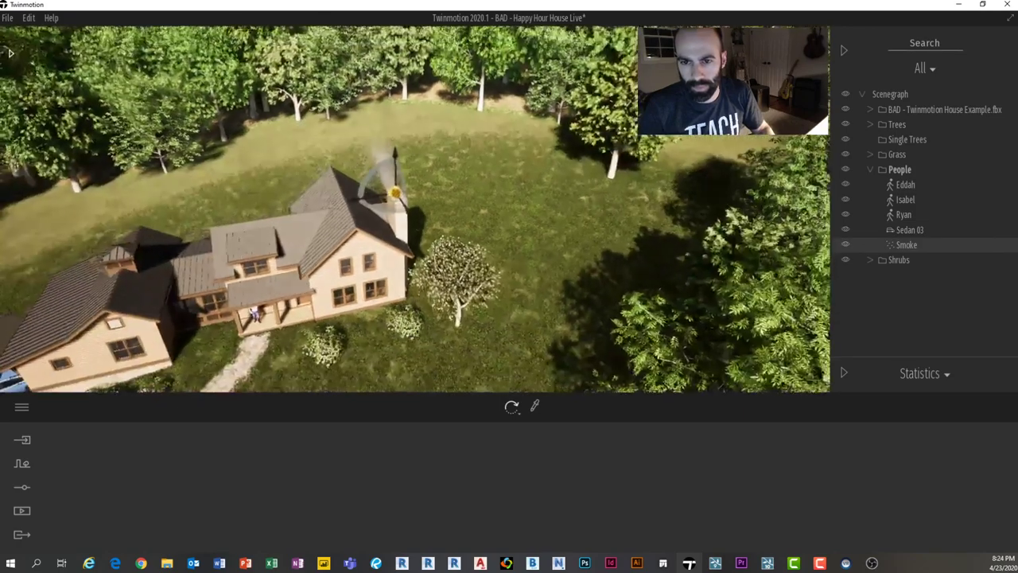
Step: Examine the house, front path, people and smoking chimney from the front lawn and from above
middle_click_drag(285, 357, 283, 398)
middle_click_drag(356, 323, 517, 175)
scroll(477, 207, "down", 3)
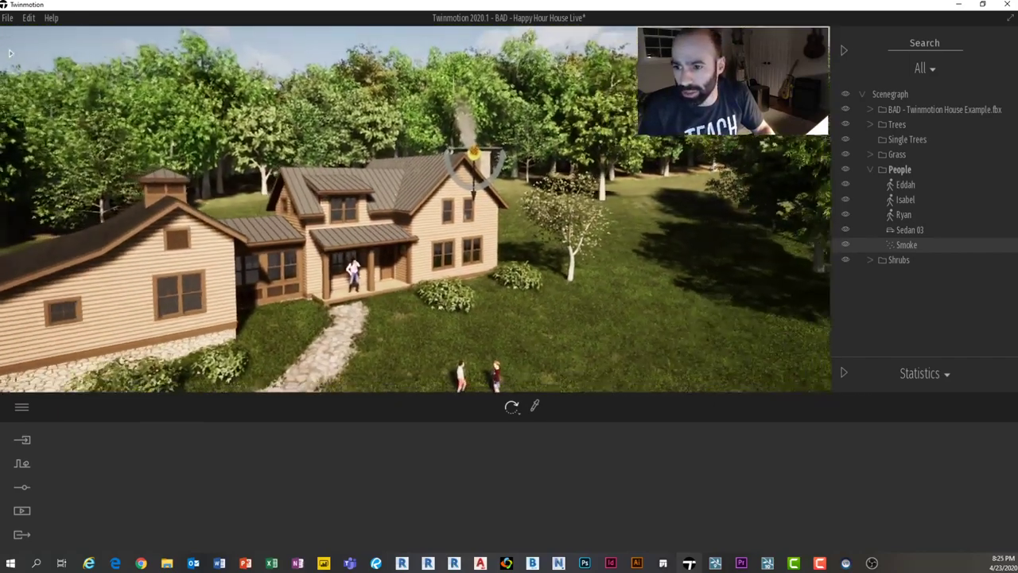
middle_click_drag(382, 334, 397, 255)
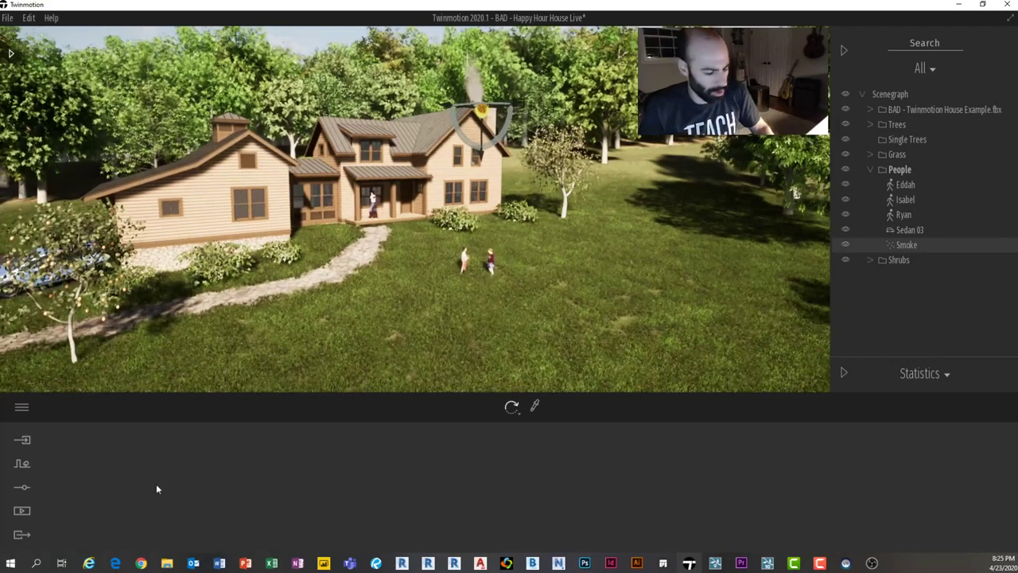
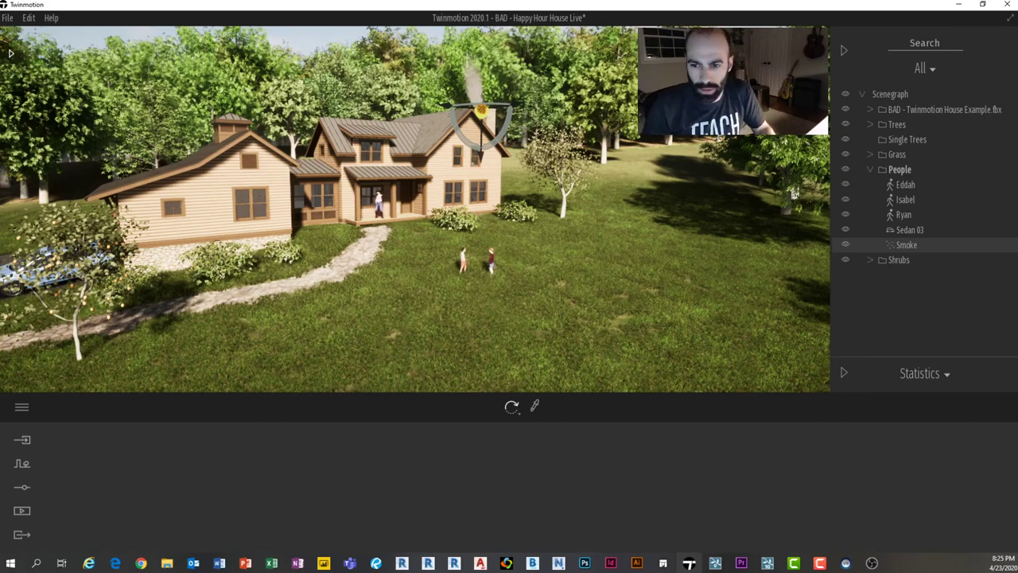
mouse_move(311, 219)
middle_mouse_down("shift")
mouse_move(278, 216)
mouse_move(311, 207)
middle_mouse_up("shift")
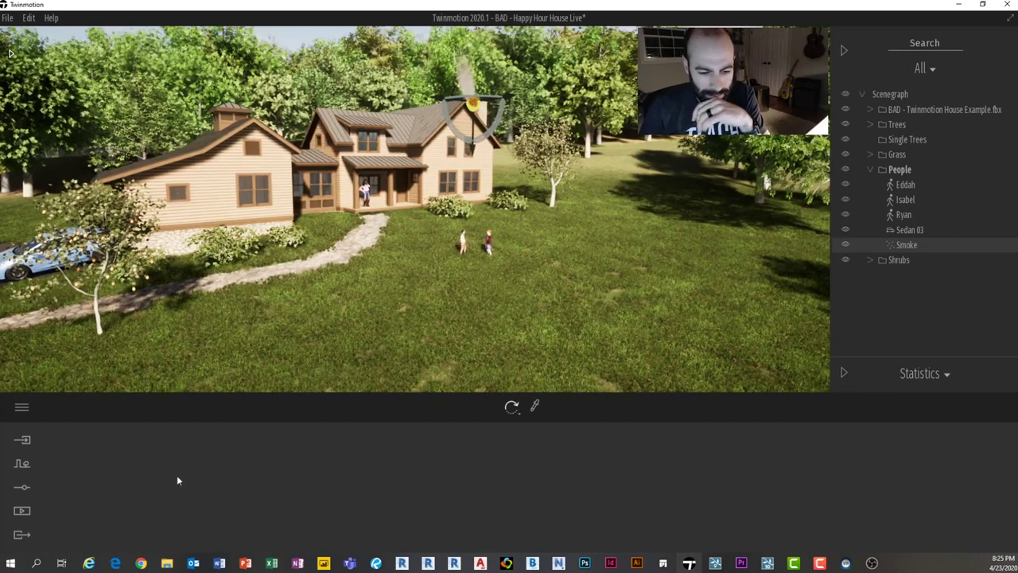
right_click_drag(419, 185, 422, 187)
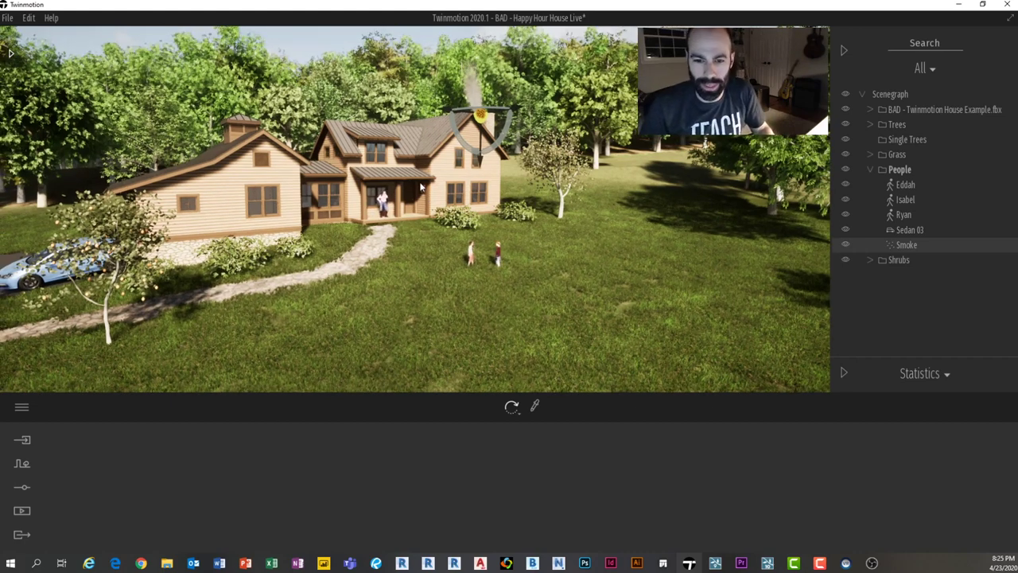
key("e")
right_click_drag(356, 261, 373, 284)
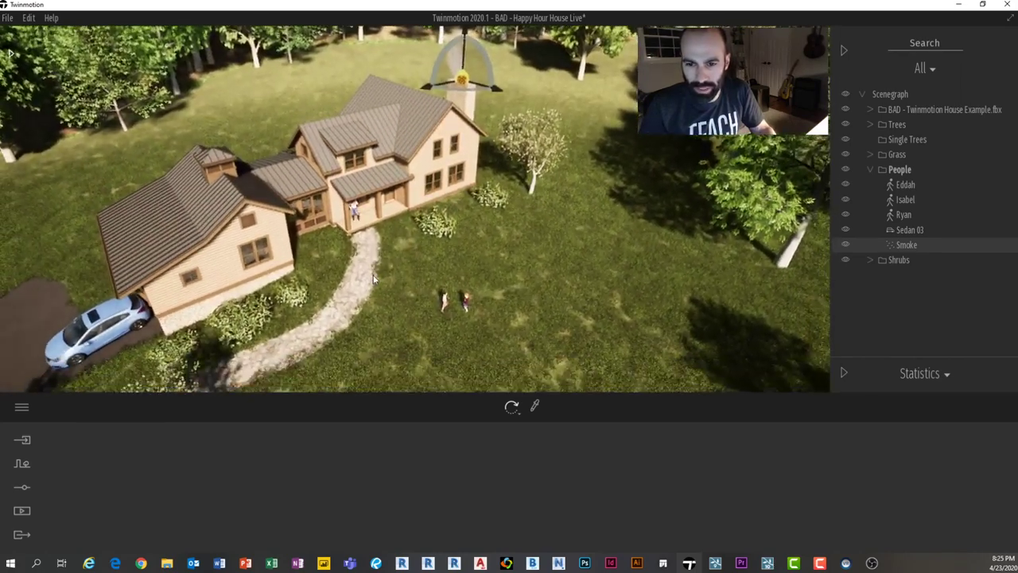
Step: Deselect the smoke, search the library for "refl" and place a Box Reflection Probe on the front lawn beside the people
key("Escape")
left_click(10, 52)
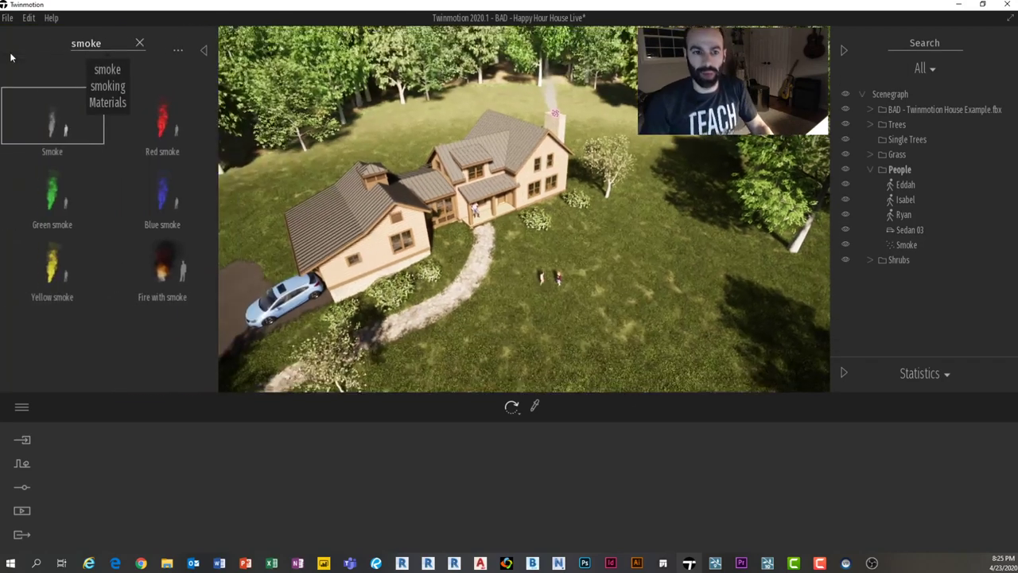
left_click(141, 44)
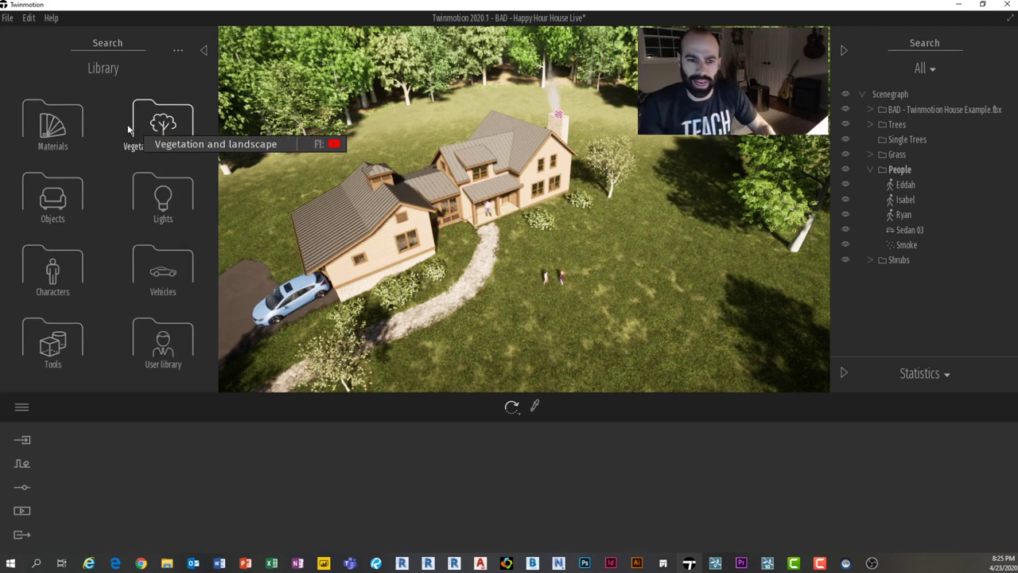
type("ref")
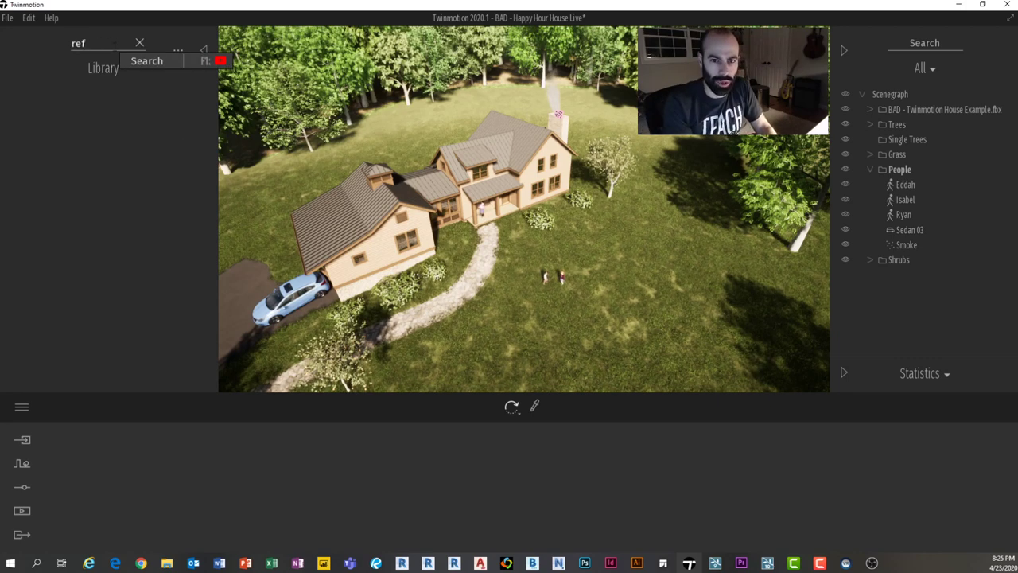
type("l")
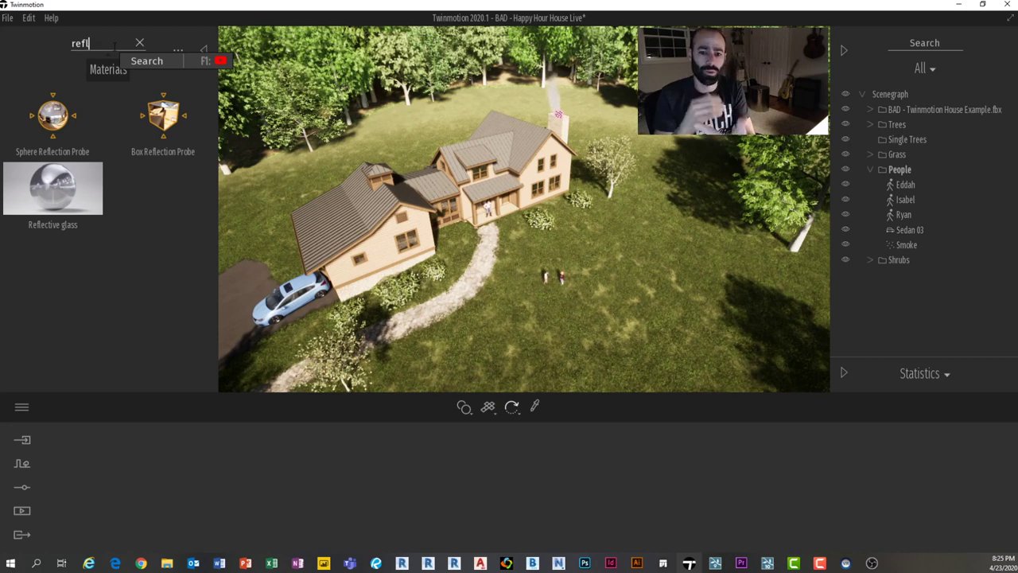
left_click_drag(163, 118, 556, 239)
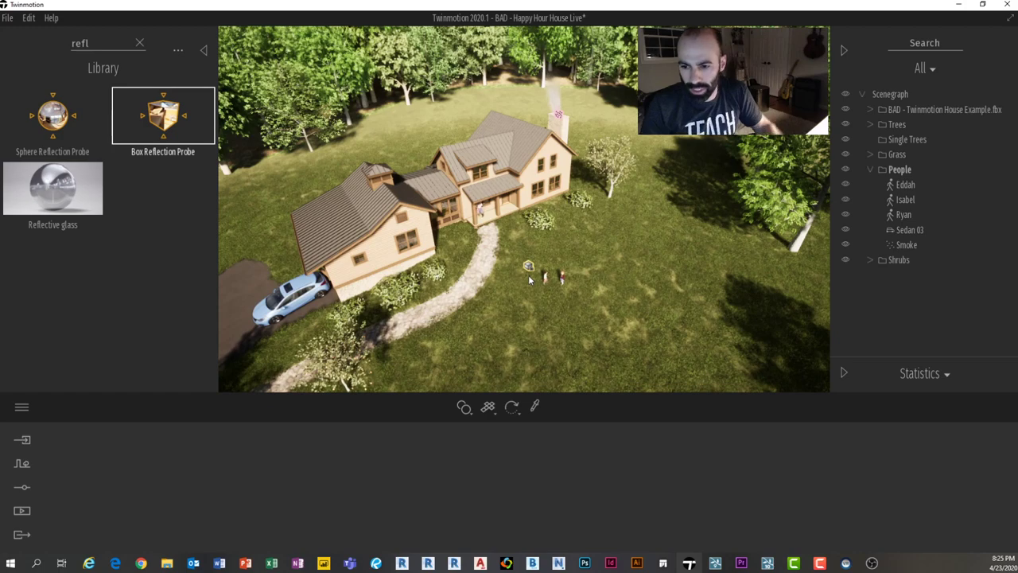
left_click_drag(529, 278, 528, 274)
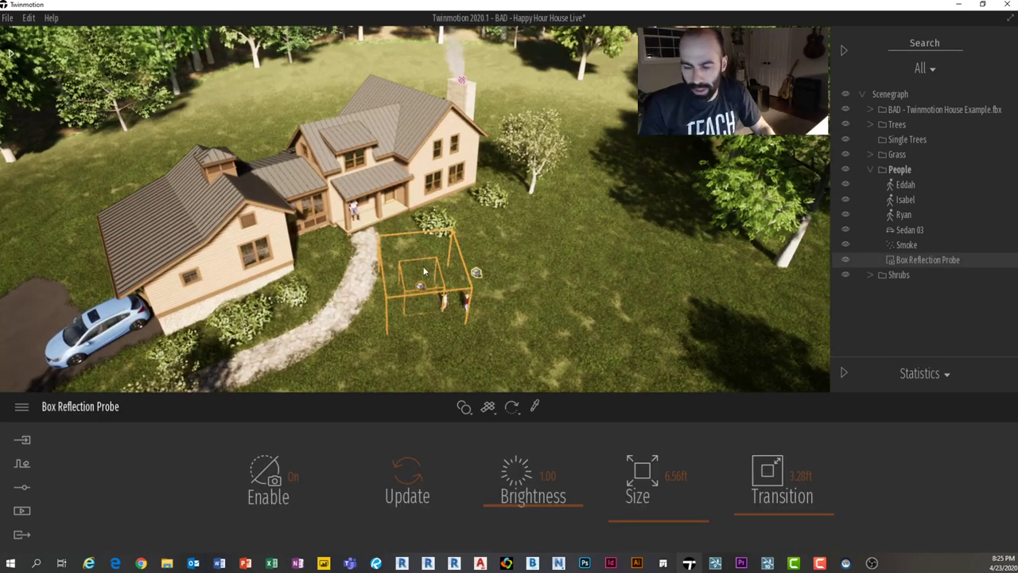
Step: Rotate the Box Reflection Probe about its vertical axis to line it up with the house front
middle_click_drag(423, 272, 424, 326)
right_click_drag(272, 323, 357, 309)
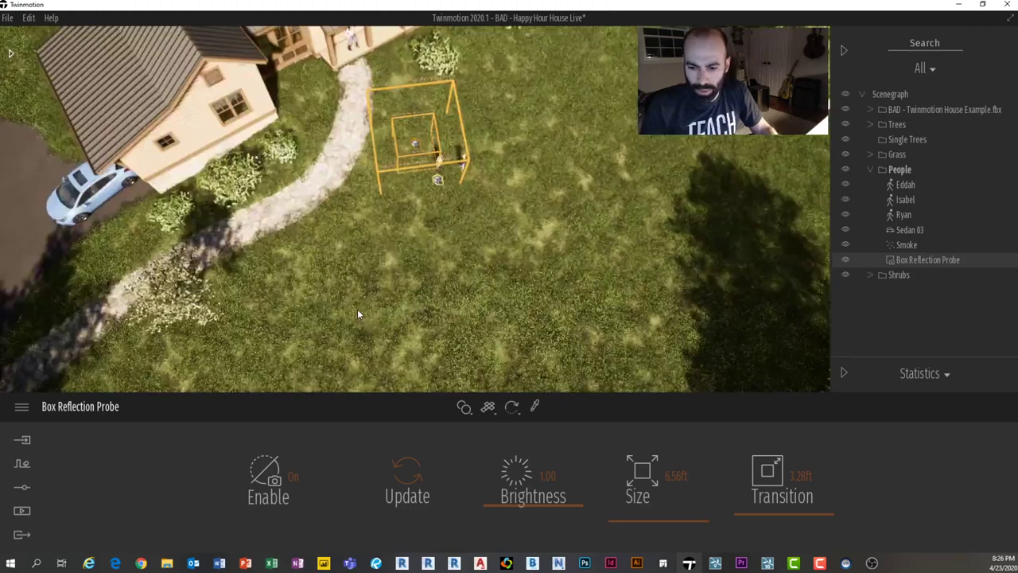
left_click(416, 153)
left_click(415, 147)
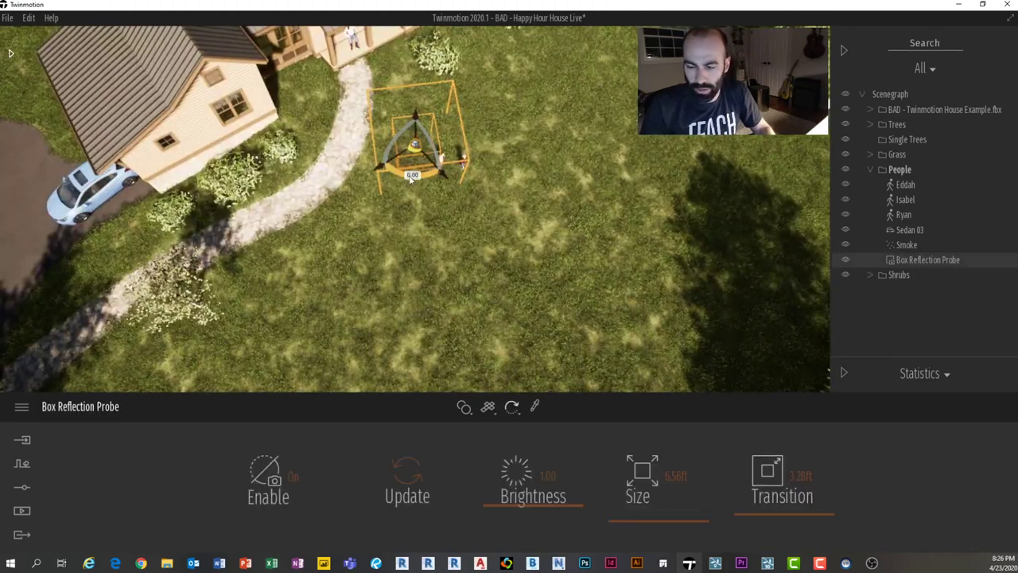
left_click_drag(411, 178, 431, 181)
key("e")
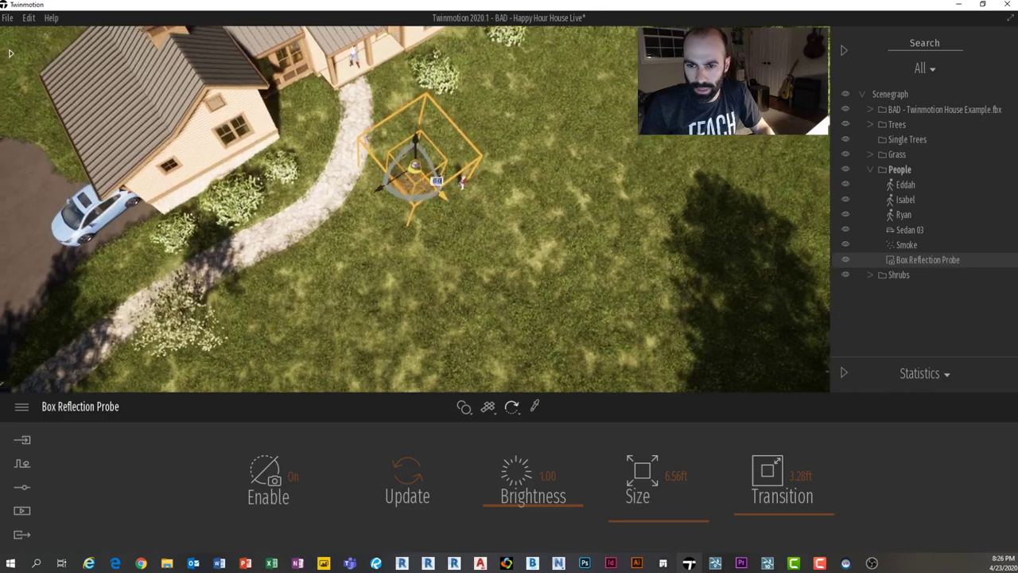
Step: Try scaling the reflection probe with its handles, and set its Size to 34.75 ft
key("Tab")
left_click(418, 208)
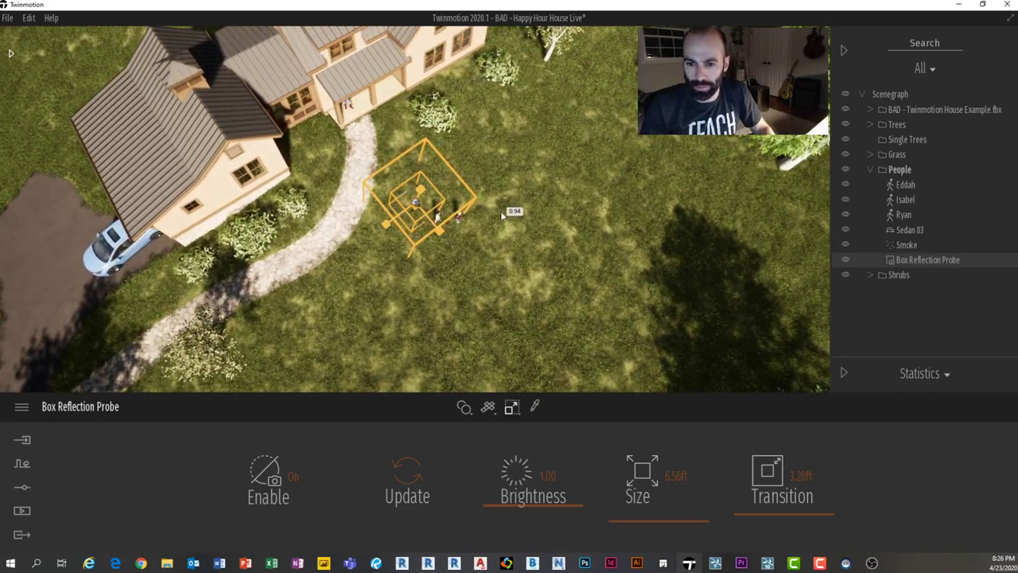
left_click_drag(501, 216, 471, 217)
key("e")
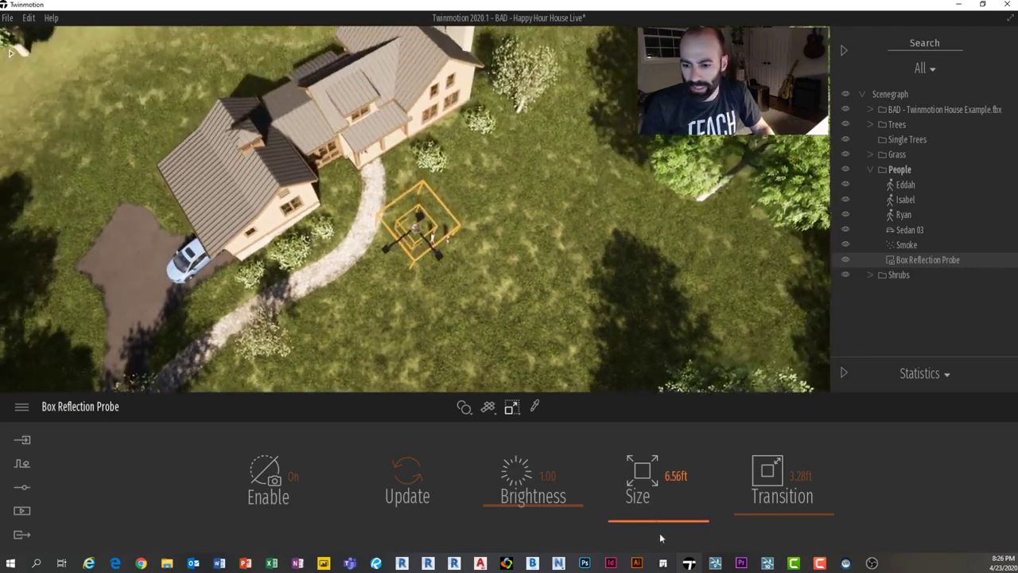
left_click_drag(660, 538, 655, 509)
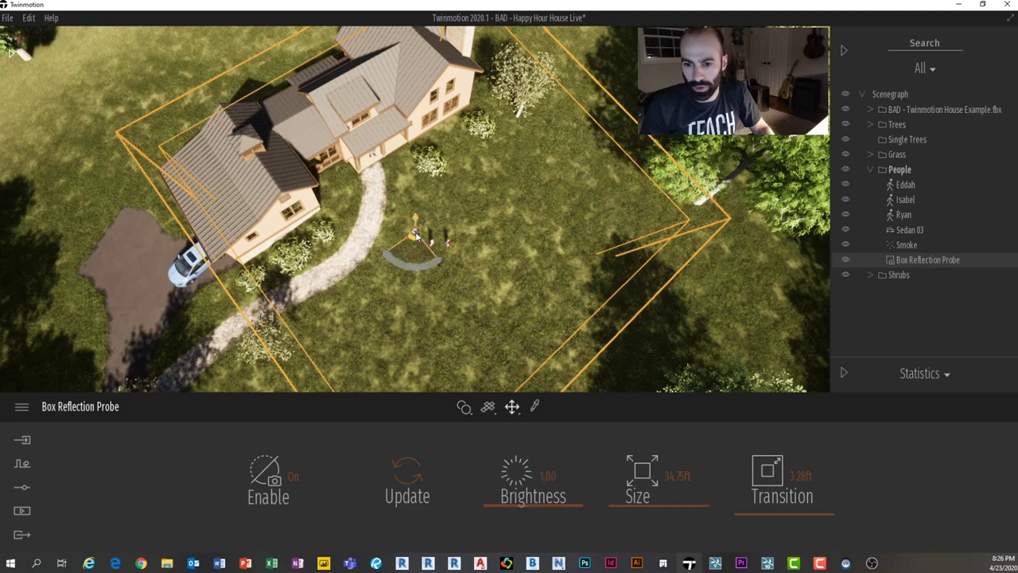
Step: Move the reflection probe horizontally across the lawn, a little farther from the house
key("space")
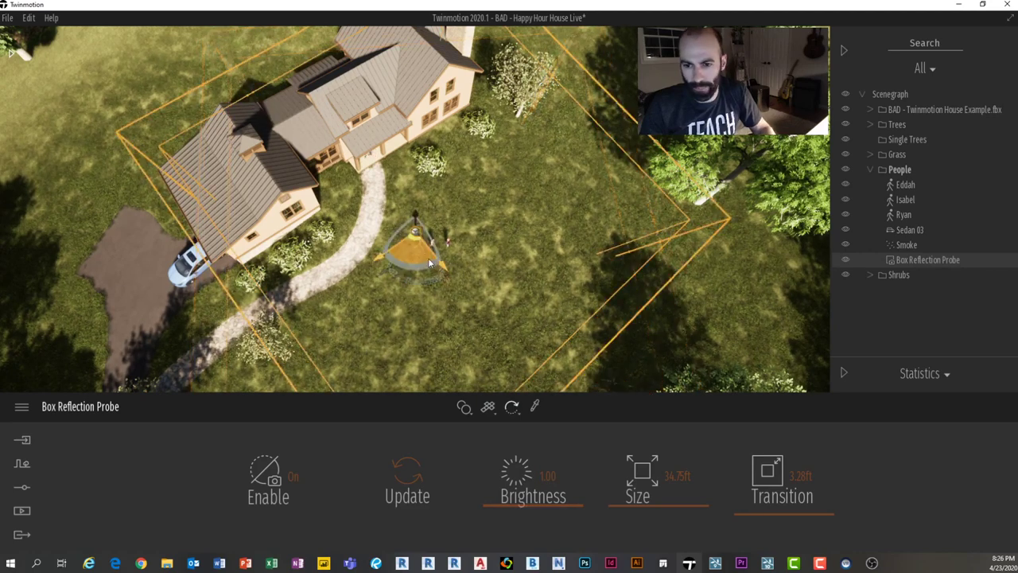
mouse_move(416, 266)
left_mouse_down()
mouse_move(434, 305)
mouse_move(426, 271)
left_mouse_up()
middle_click_drag(427, 270, 419, 262, "shift")
scroll(419, 262, "down", 3)
right_click_drag(419, 262, 467, 266)
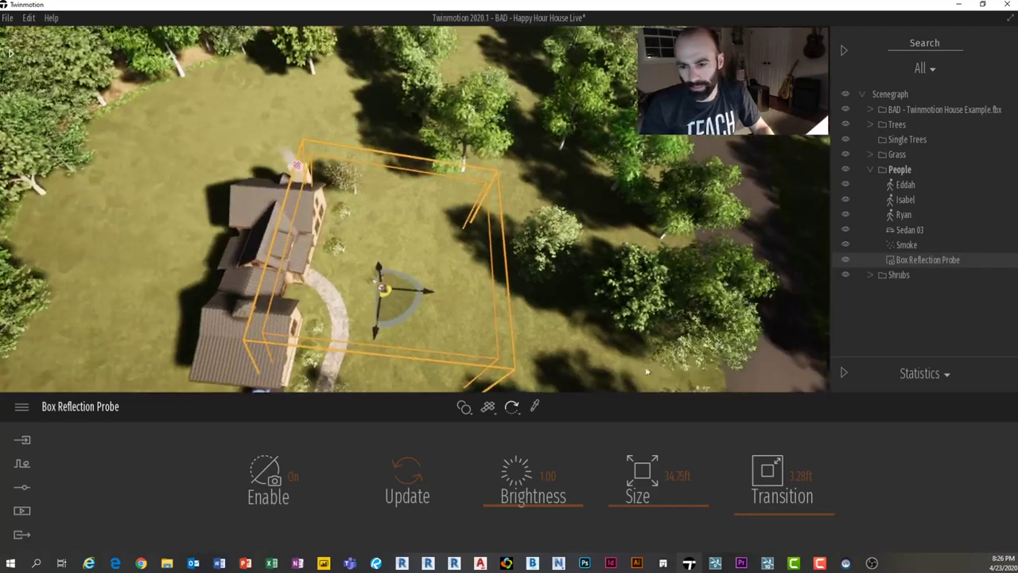
Step: Set the reflection probe's Size to 48.33 ft and move it across the lawn toward the road
left_click_drag(672, 509, 704, 509)
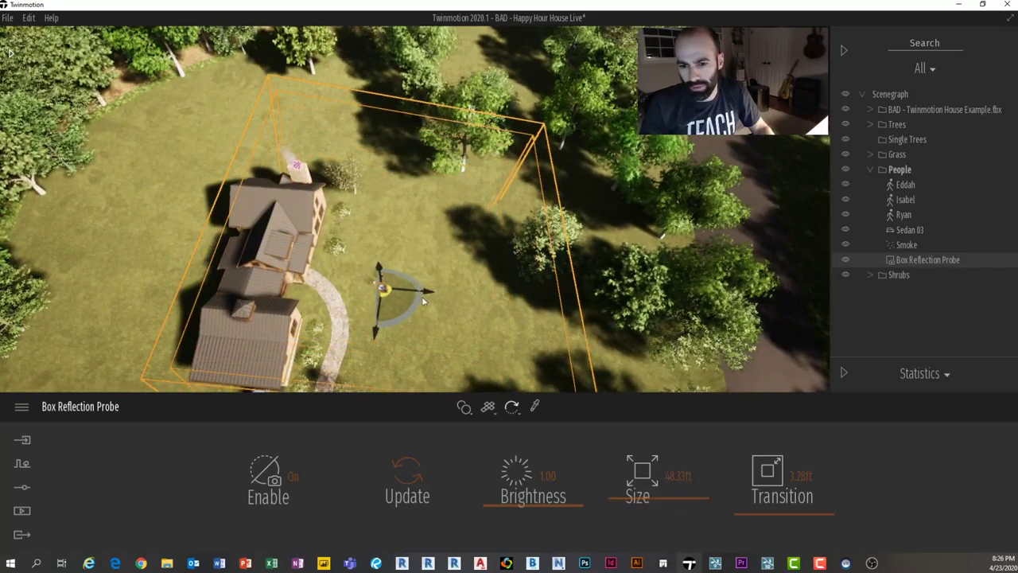
left_click_drag(399, 308, 445, 316)
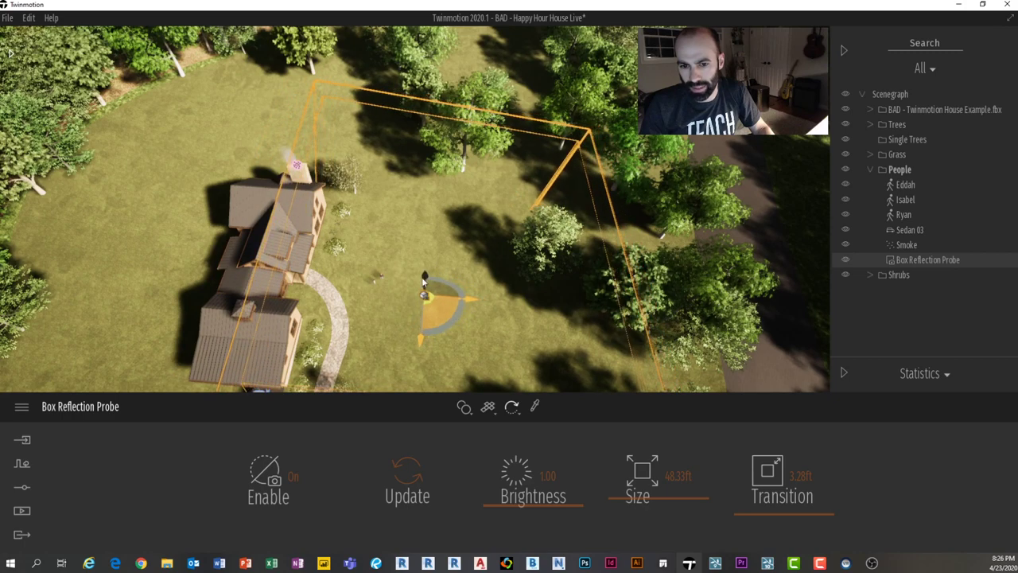
middle_click_drag(410, 267, 414, 268, "shift")
right_click_drag(414, 267, 413, 267)
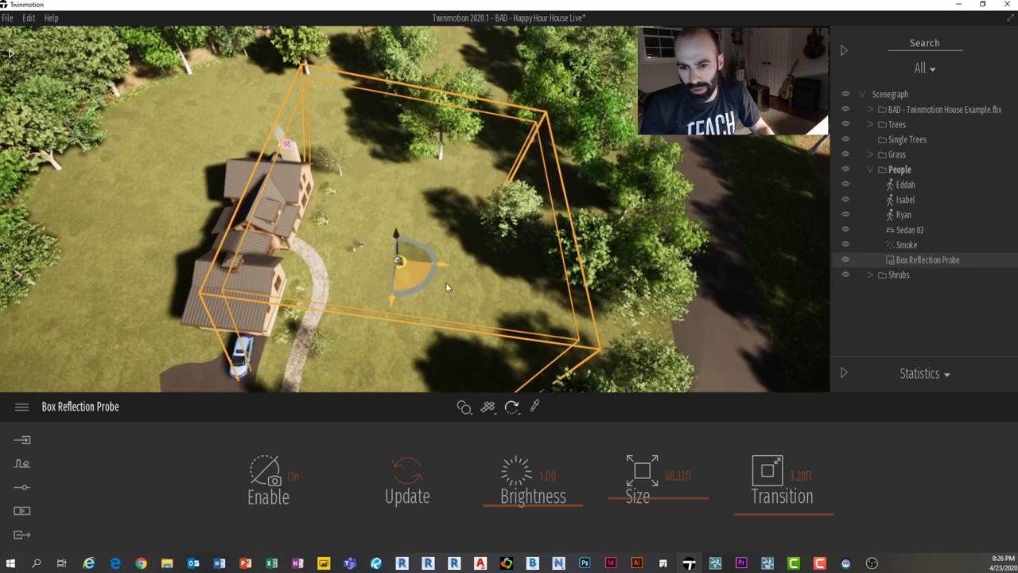
Step: Set the reflection probe's Size to 67.73 ft, shift it farther out on the lawn and clear the selection
left_click_drag(701, 496, 735, 496)
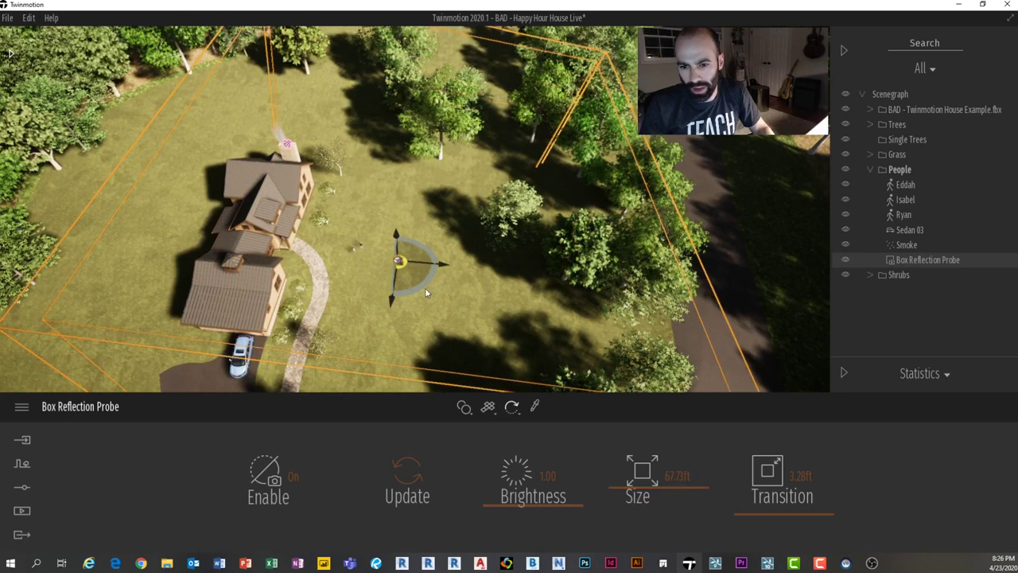
left_click_drag(411, 283, 463, 276)
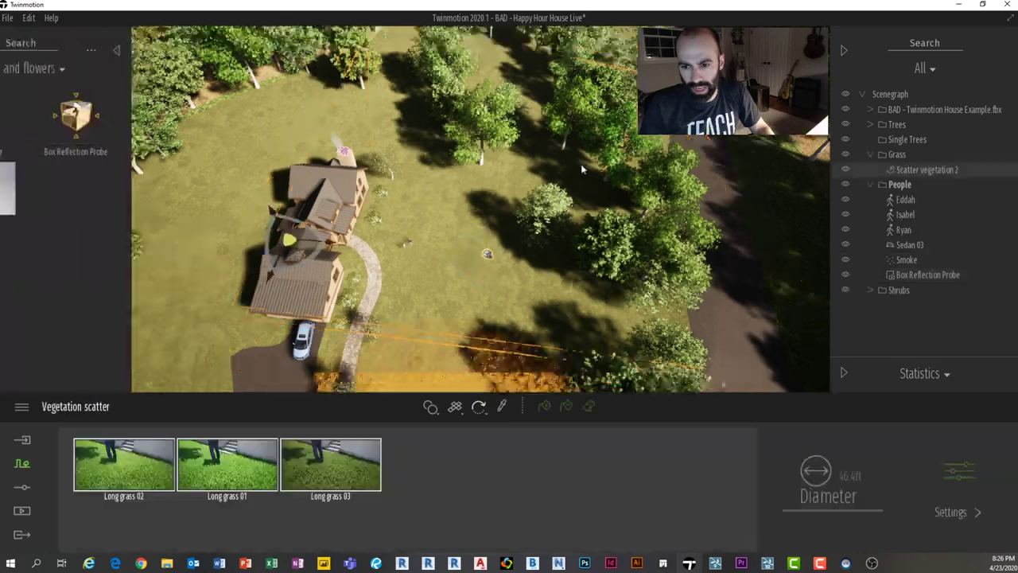
key("Escape")
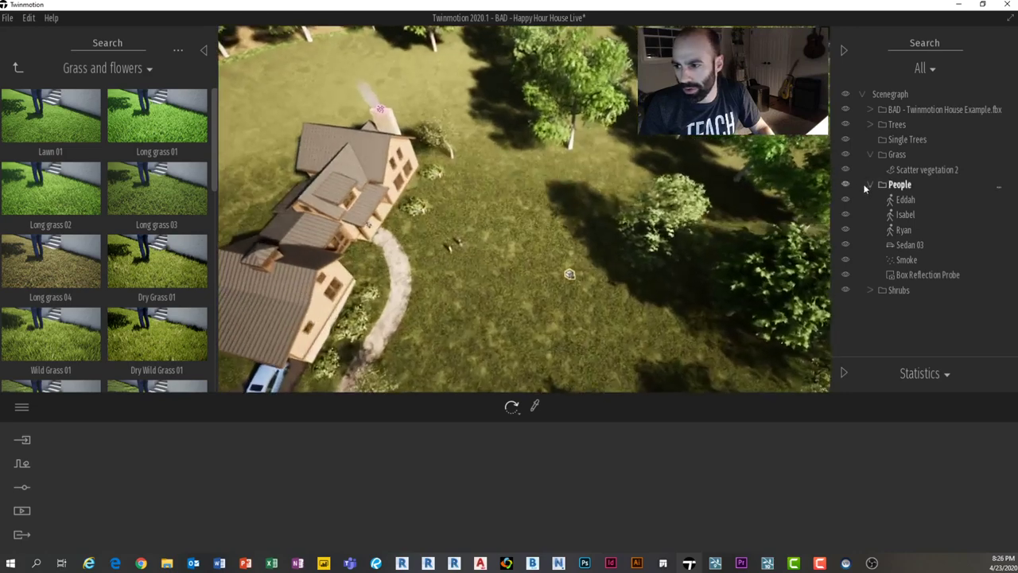
Step: Move the Box Reflection Probe out of the People folder to the scene root and collapse the People, Grass and Trees folders
left_click_drag(912, 275, 897, 295)
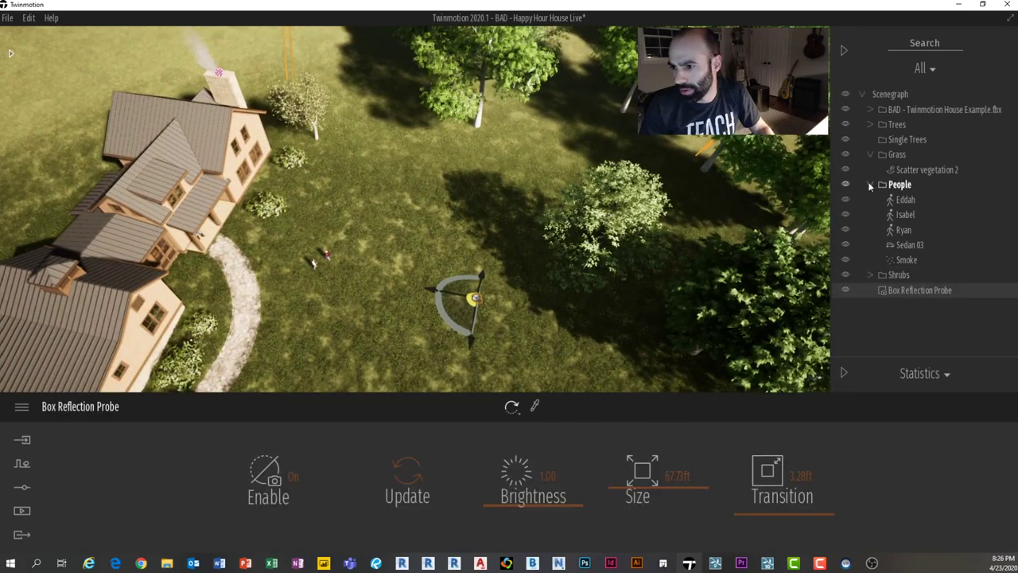
left_click(870, 184)
left_click(870, 154)
left_click(870, 124)
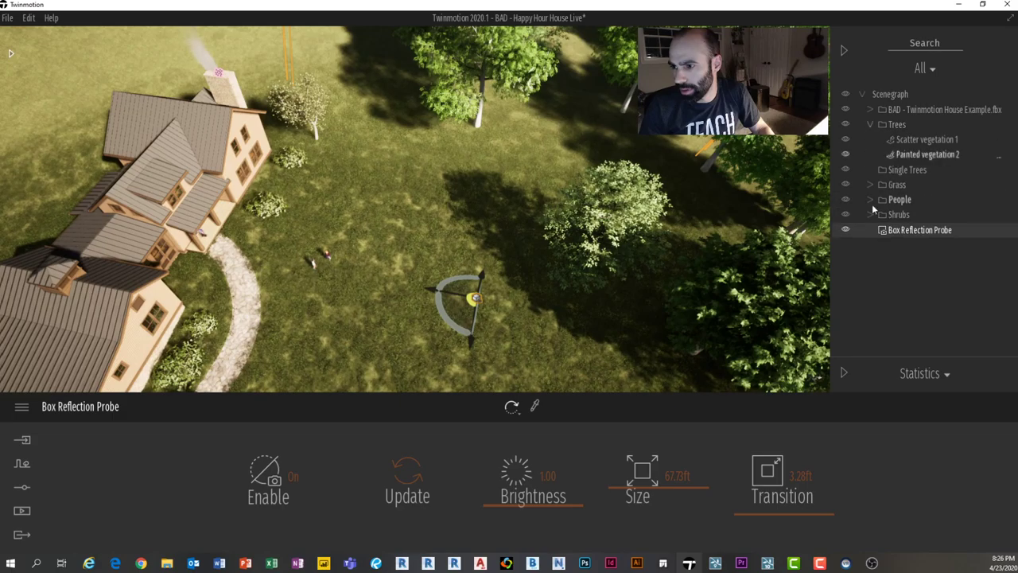
left_click(870, 124)
Step: Deselect the reflection probe and open the Image section of the media tools
key("s")
right_click_drag(405, 260, 324, 242)
key("w")
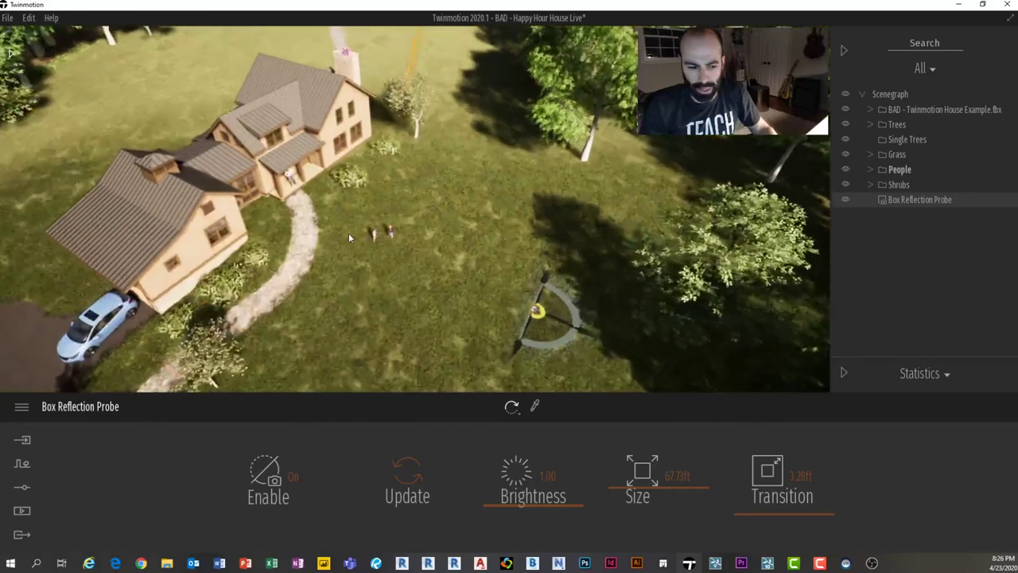
key("Escape")
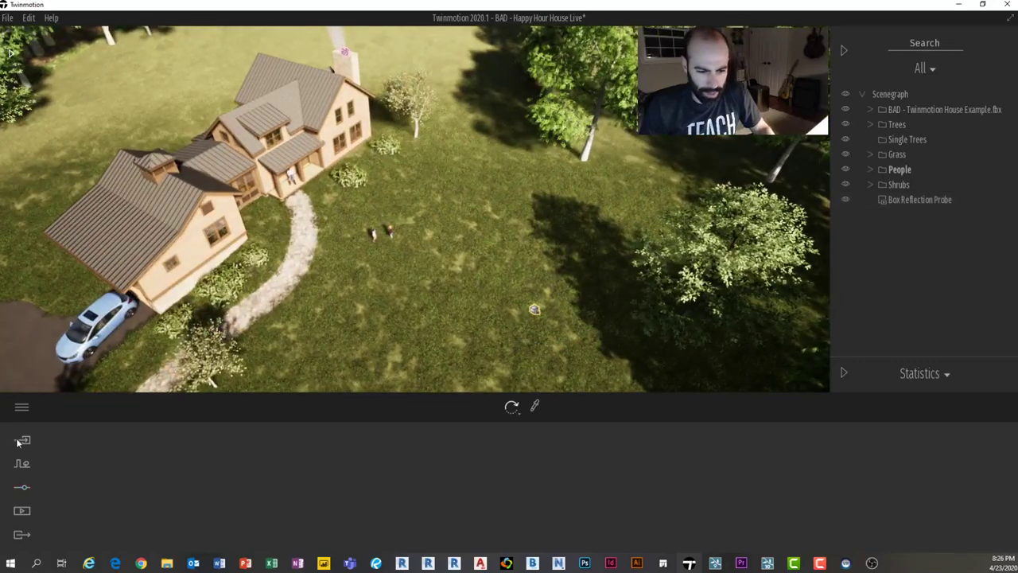
left_click(22, 510)
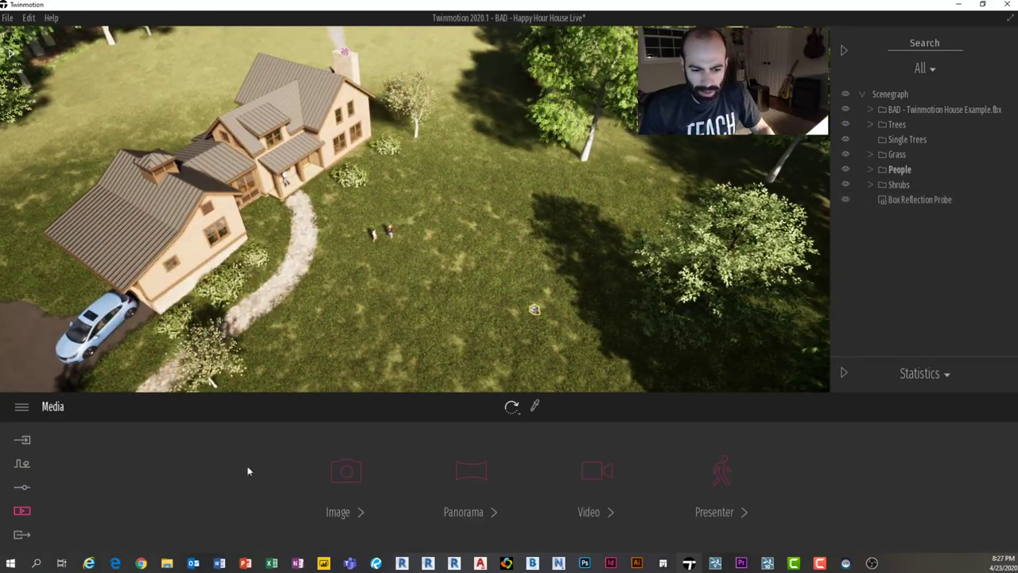
left_click(347, 473)
Step: Frame the house front with the sedan, path and people from low over the lawn, and create an image of it
right_click_drag(496, 172, 424, 111)
right_click_drag(458, 146, 458, 103)
key("w")
key("q")
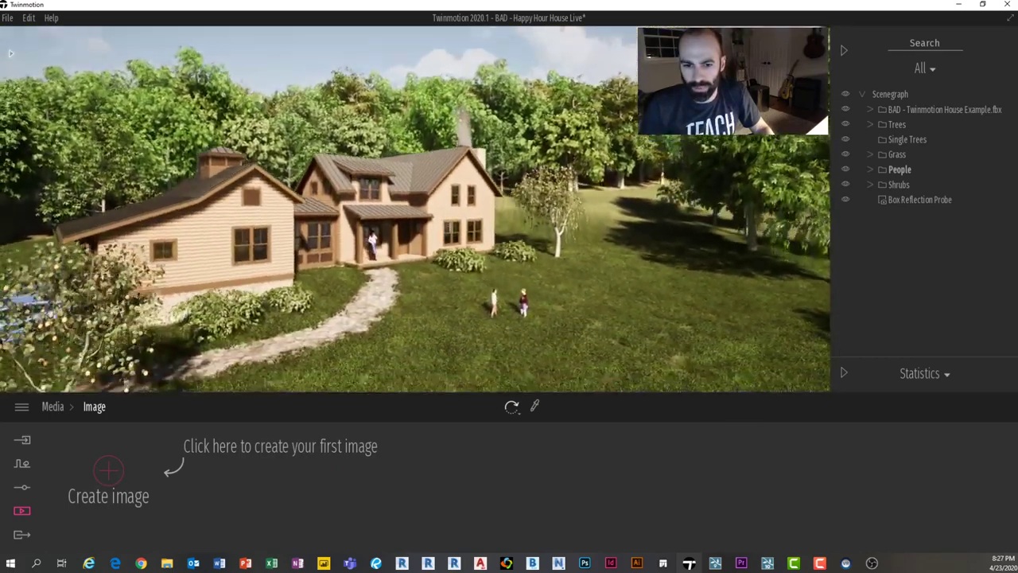
key("q")
right_click_drag(458, 146, 476, 119)
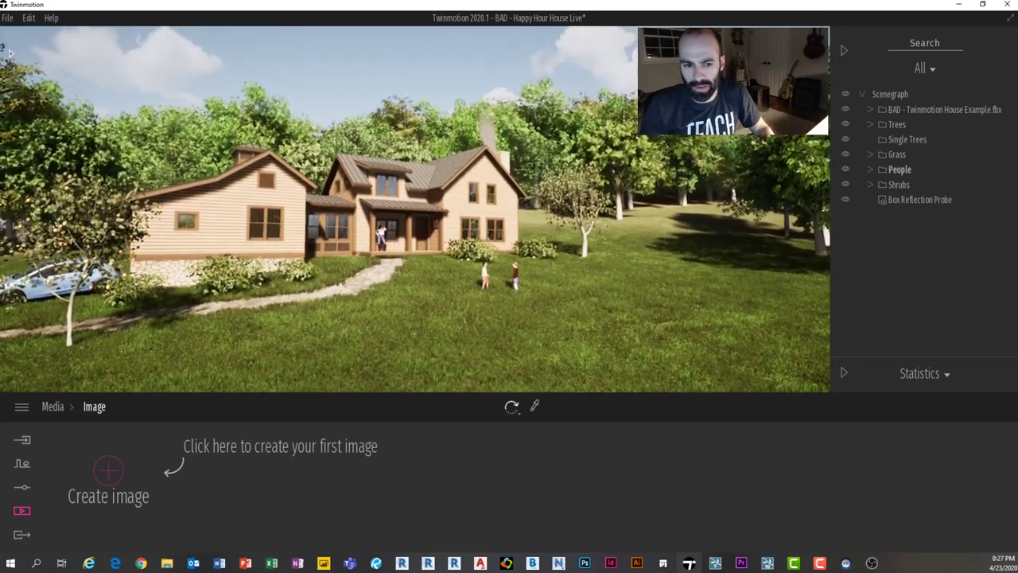
left_click(119, 472)
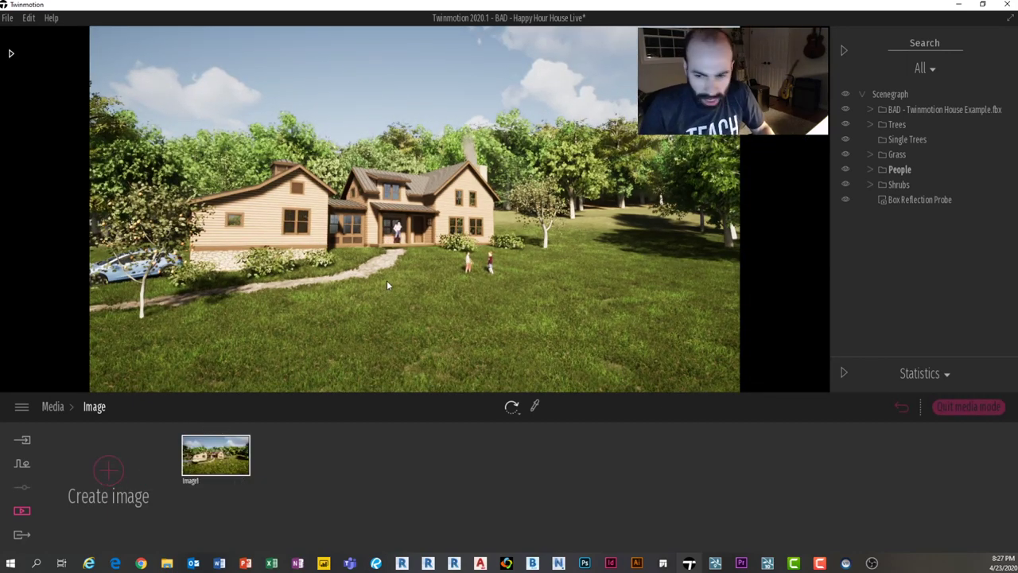
Step: Fly the camera around away from the saved image's view and return to the camera of Image1
key("w")
right_click_drag(387, 280, 298, 262)
key("d")
key("q")
key("e")
key("a")
left_click(217, 470)
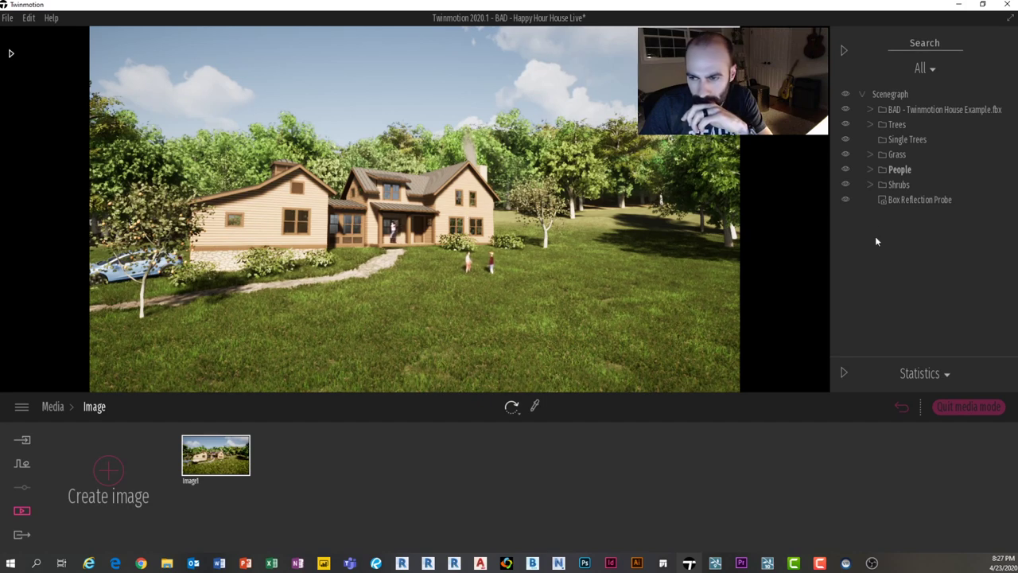
Step: Toggle the Box Reflection Probe's visibility off and on repeatedly to compare the reflections in the house windows
left_click(846, 201)
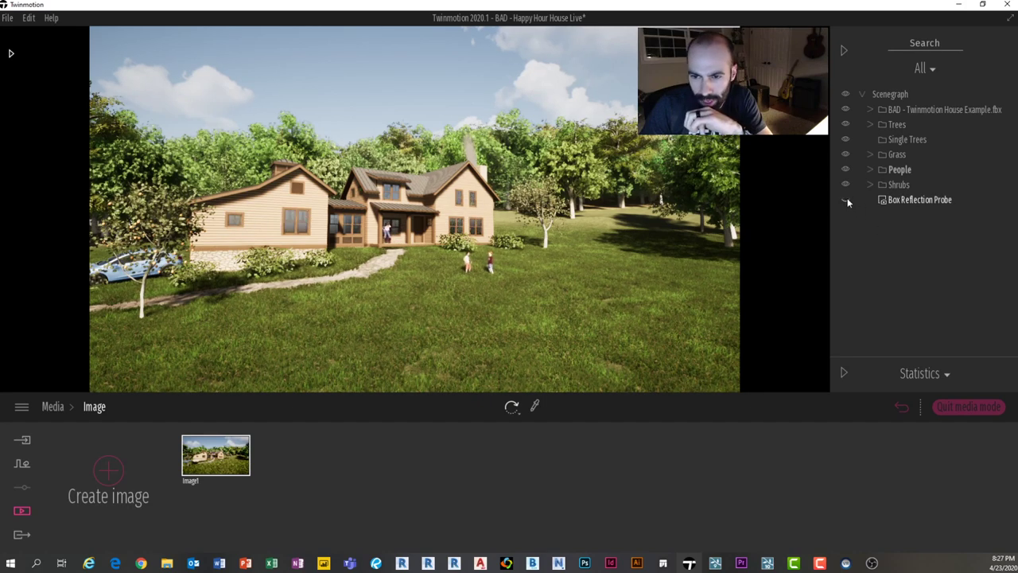
left_click(846, 200)
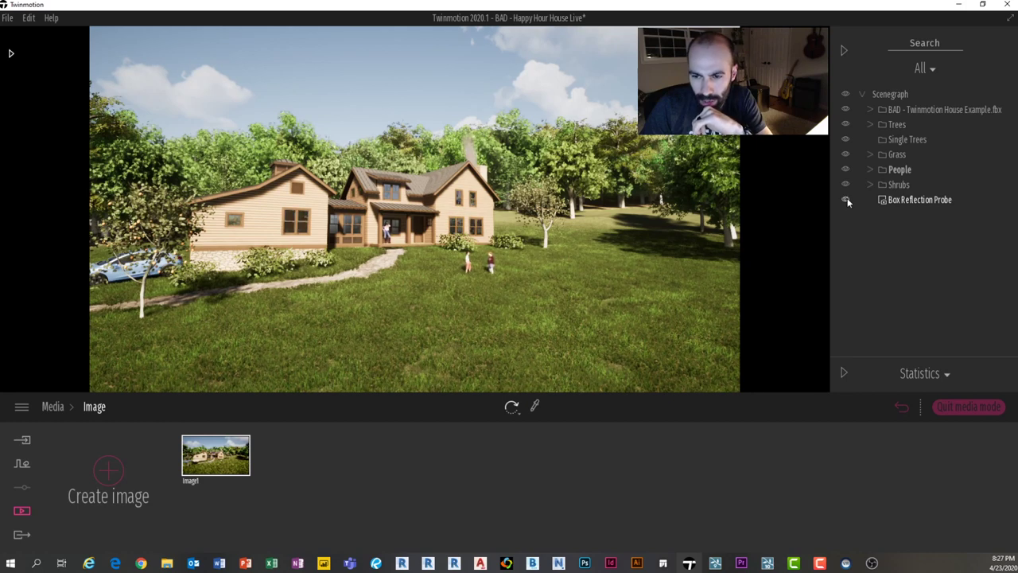
left_click(847, 201)
left_click(846, 200)
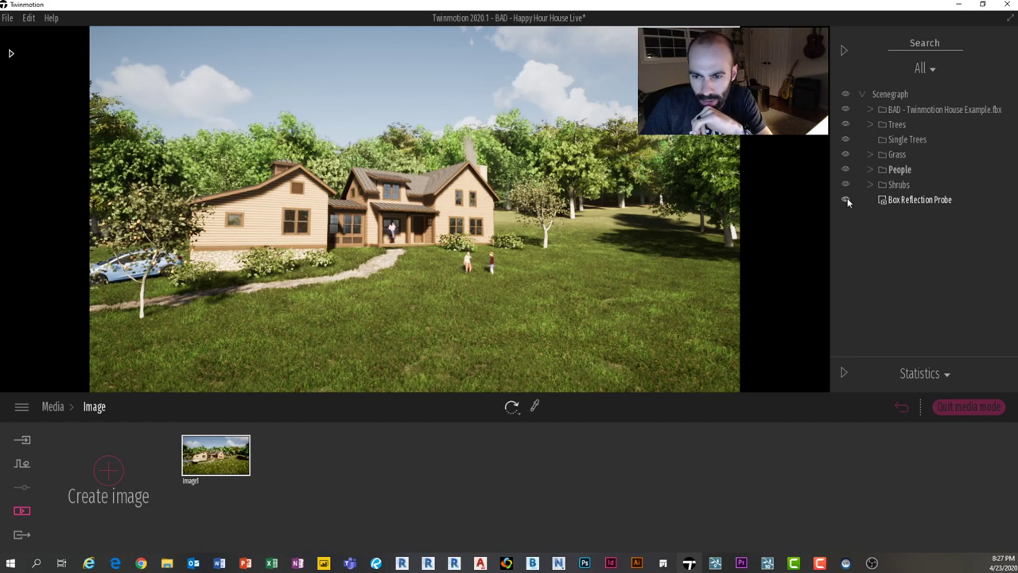
left_click(846, 200)
left_click(846, 200)
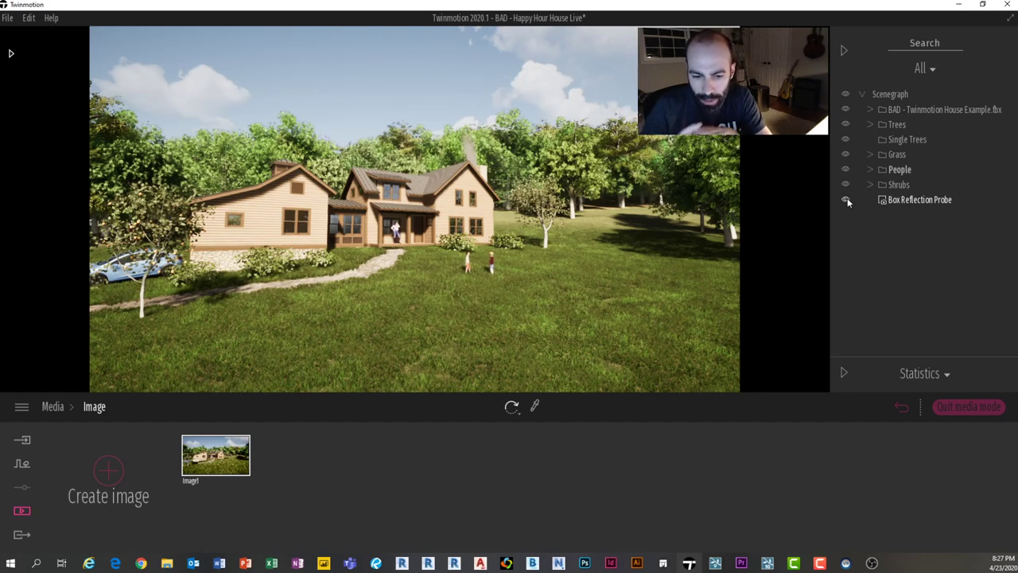
left_click(846, 200)
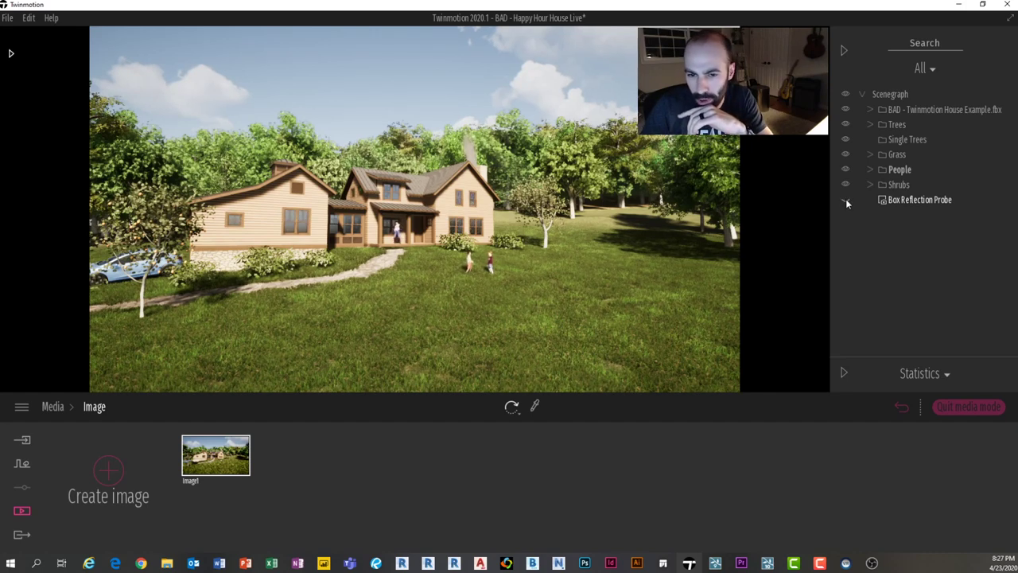
left_click(846, 200)
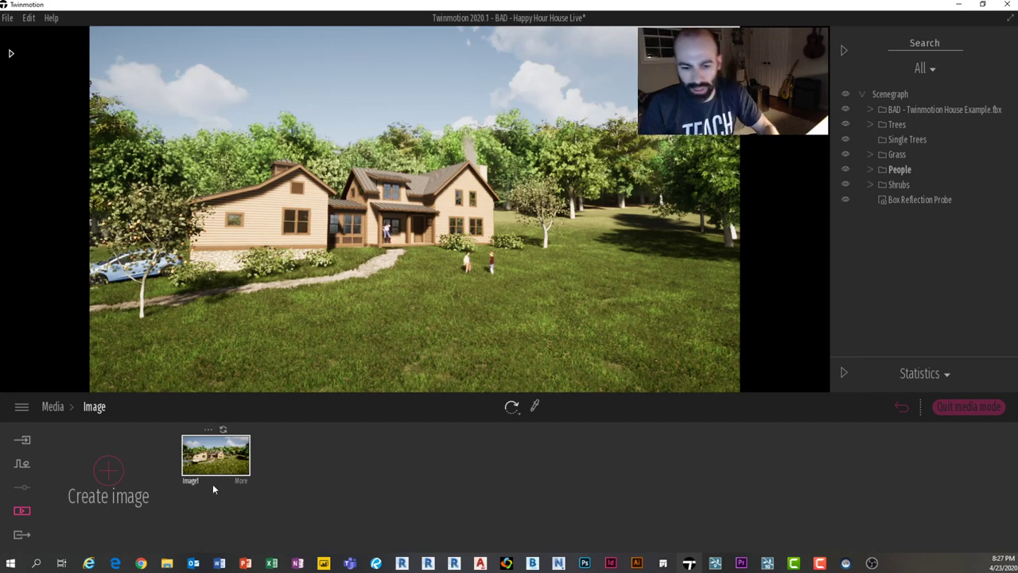
Step: Adjust Image1's sun direction with the north offset and set its day time to about 10:10
double_click(190, 482)
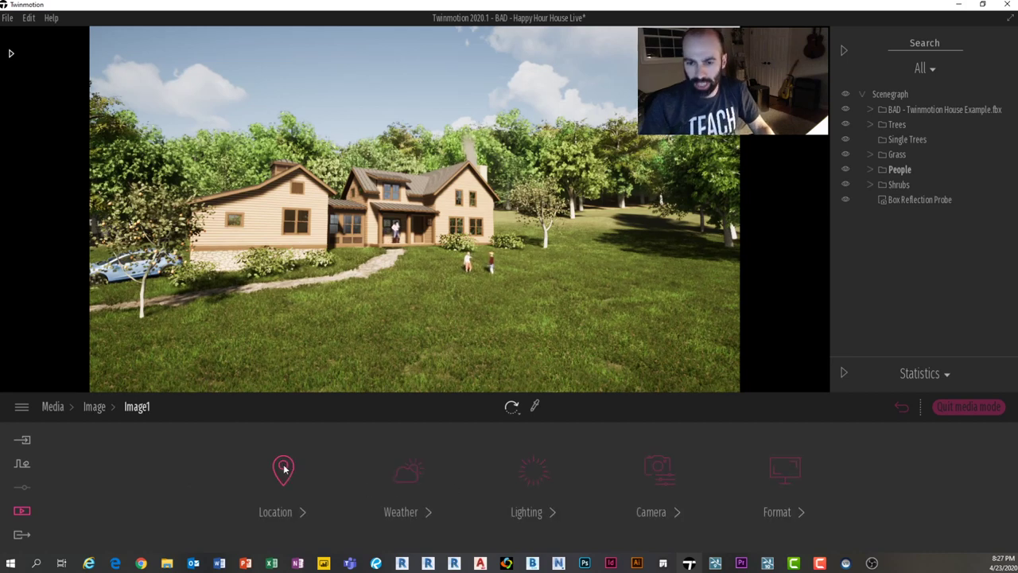
left_click(283, 470)
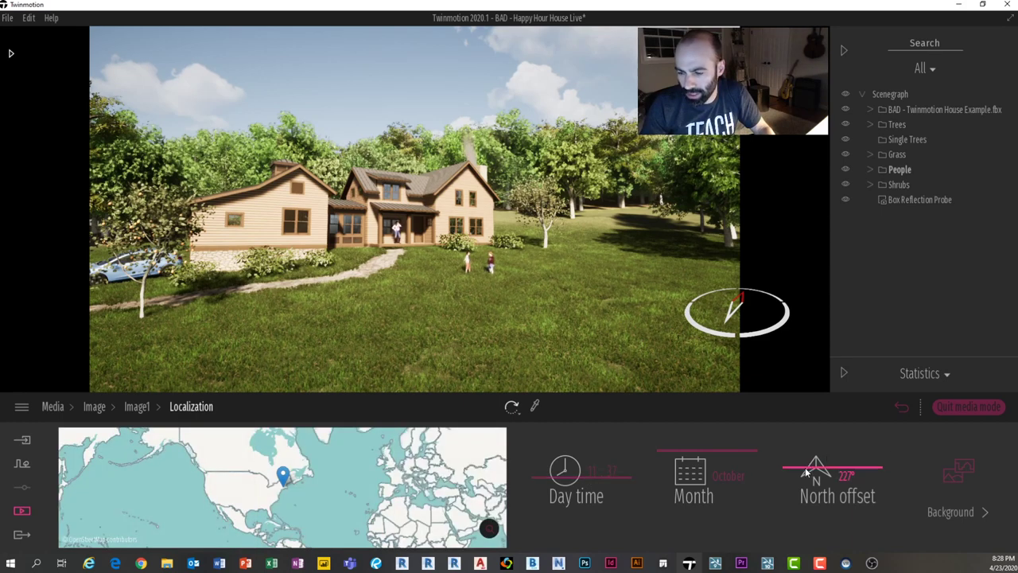
left_click_drag(806, 472, 812, 480)
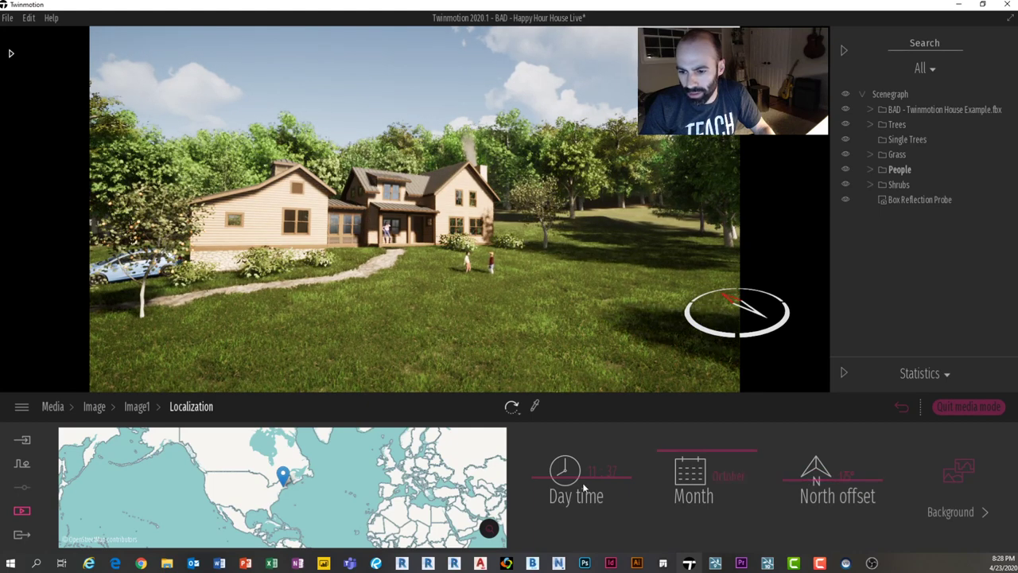
left_click_drag(574, 478, 589, 473)
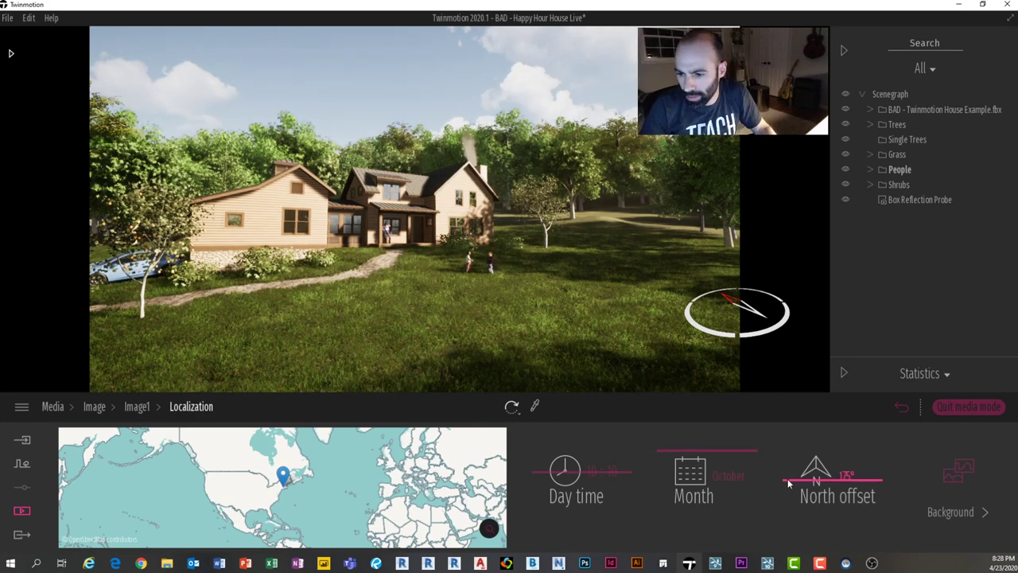
left_click_drag(787, 479, 787, 476)
left_click(136, 407)
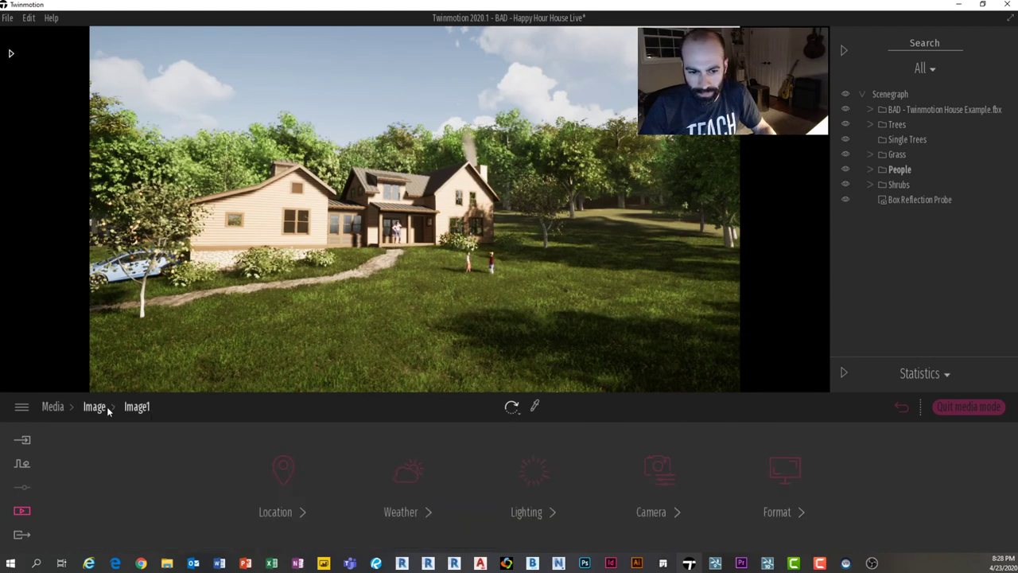
Step: Set Image1's lighting exposure to -0.45 and its shadow distance to 4423 ft
left_click(101, 407)
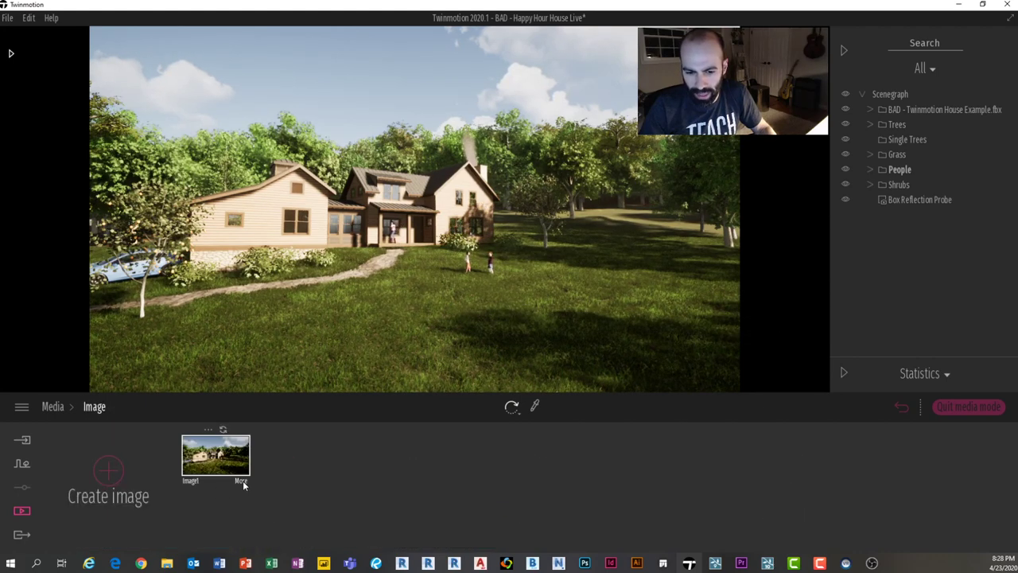
left_click(242, 480)
left_click(533, 469)
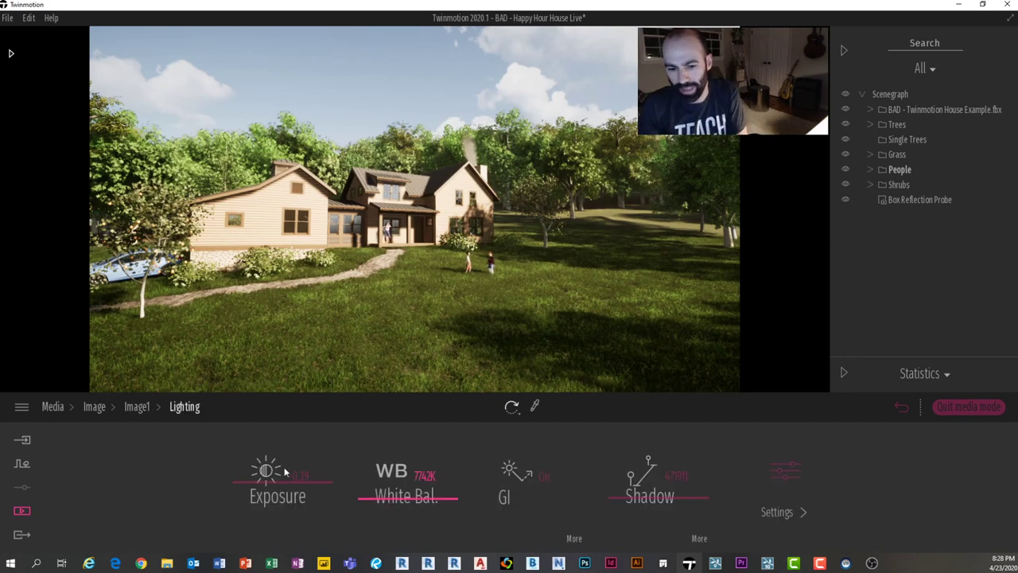
left_click_drag(257, 480, 260, 483)
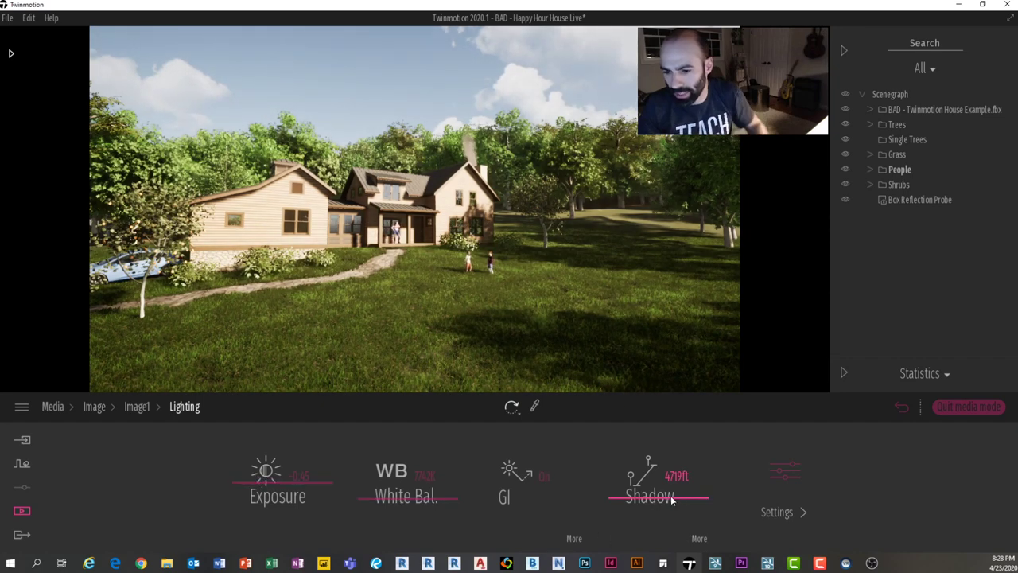
mouse_move(672, 500)
left_mouse_down()
mouse_move(668, 528)
mouse_move(667, 453)
mouse_move(668, 502)
left_mouse_up()
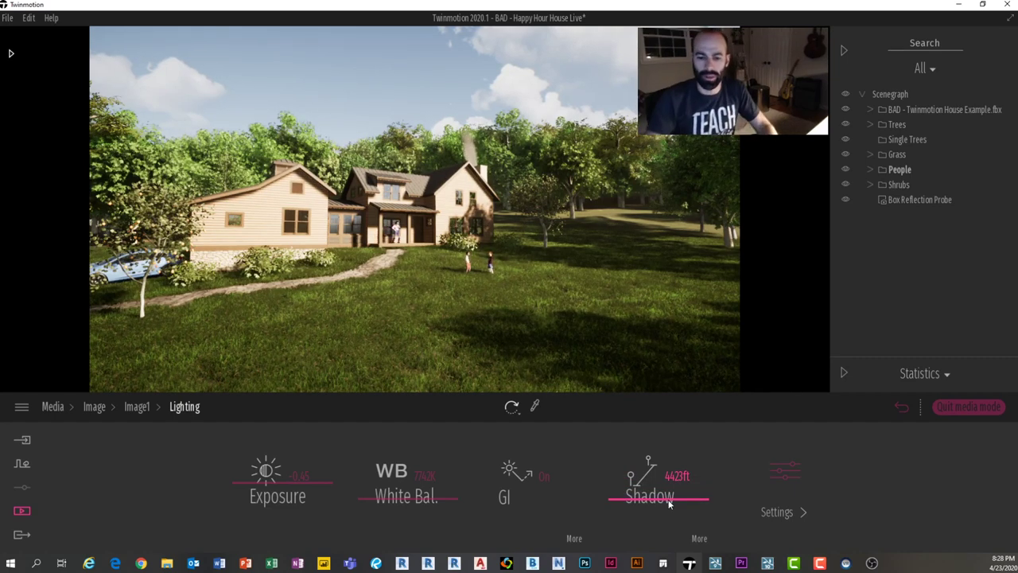
left_click(137, 406)
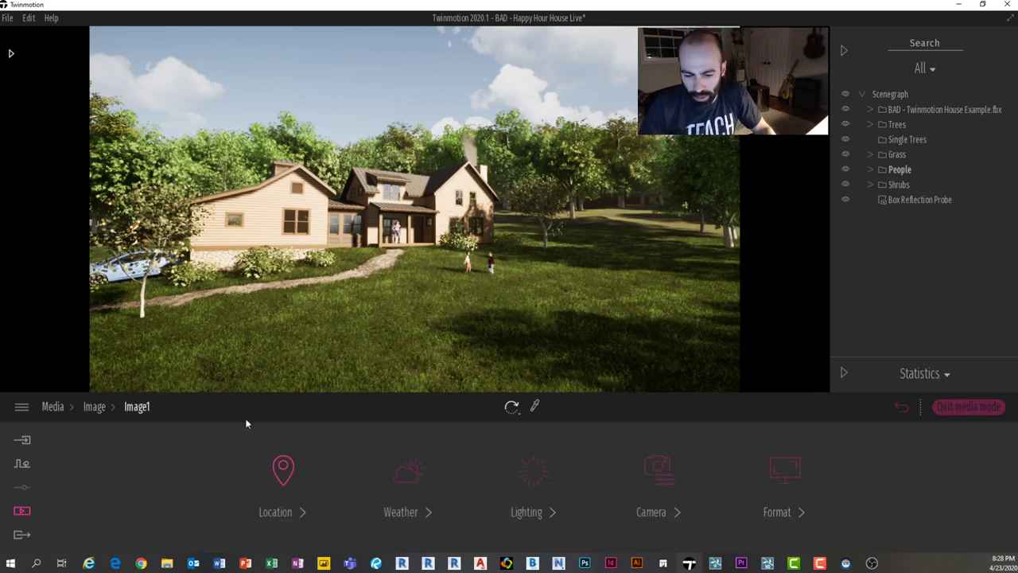
Step: Turn on depth of field for Image1's camera and pick the front of the house as the focus point
left_click(659, 475)
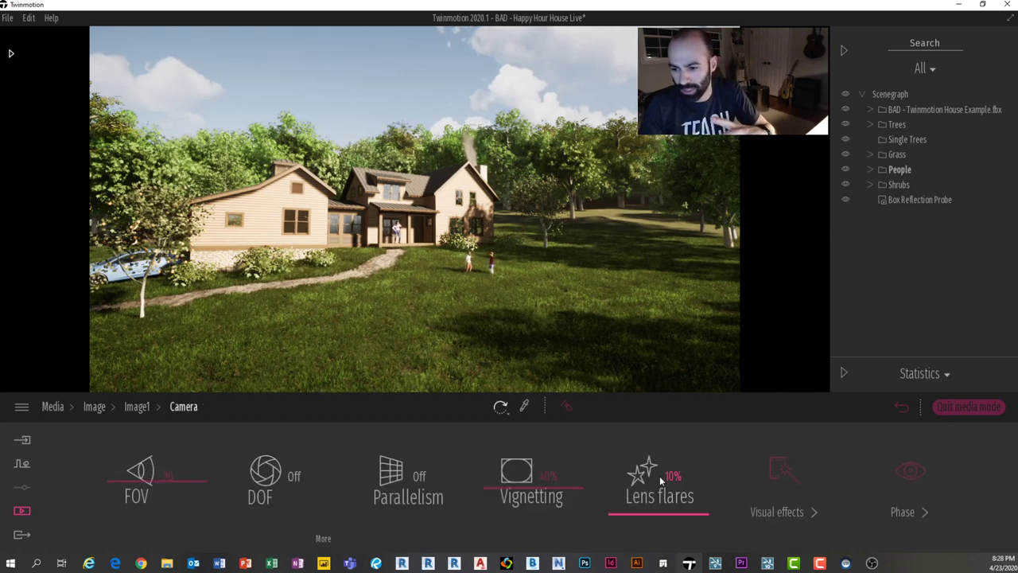
left_click(273, 487)
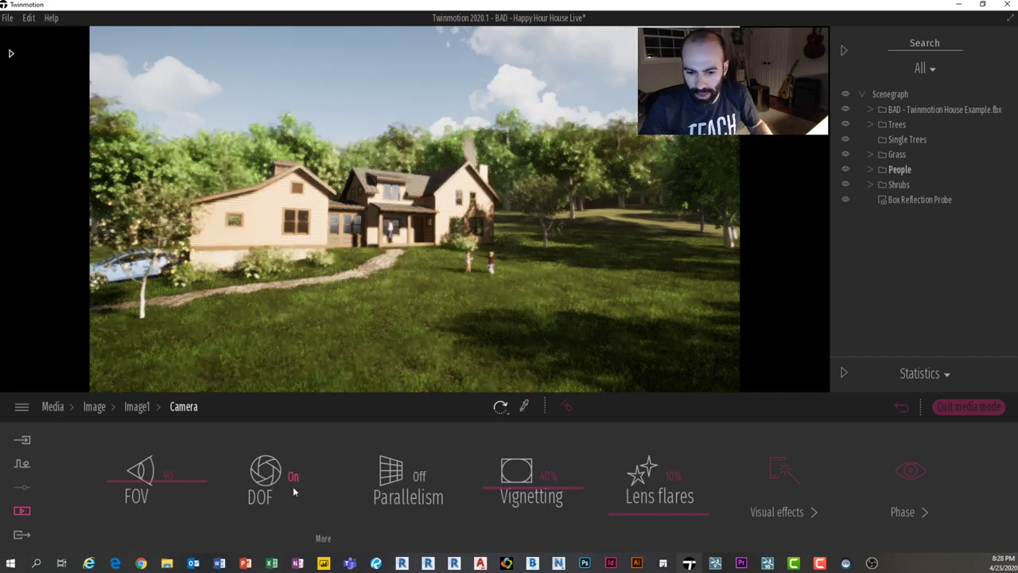
left_click(324, 540)
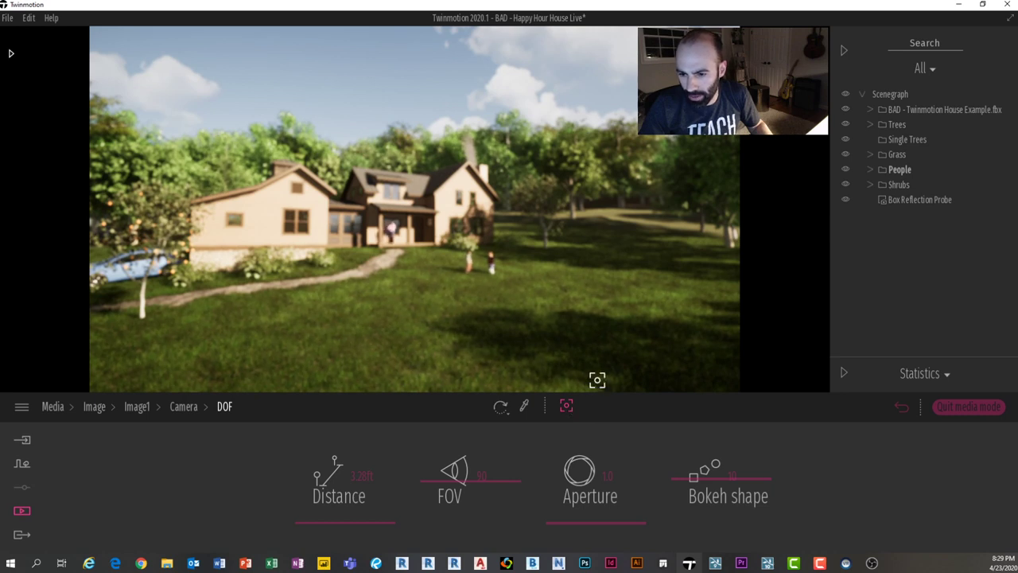
left_click(443, 232)
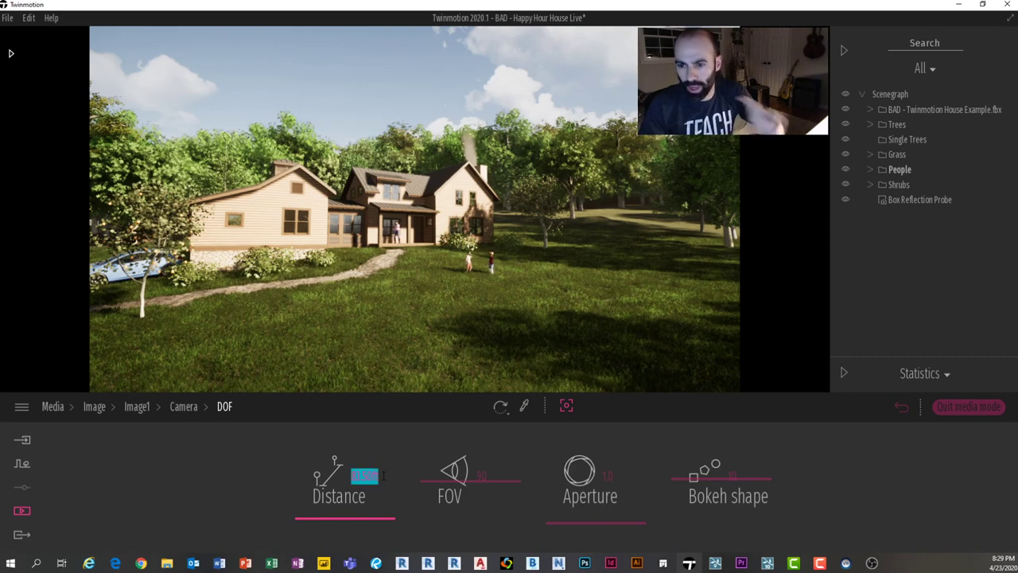
left_click(133, 408)
left_click(98, 408)
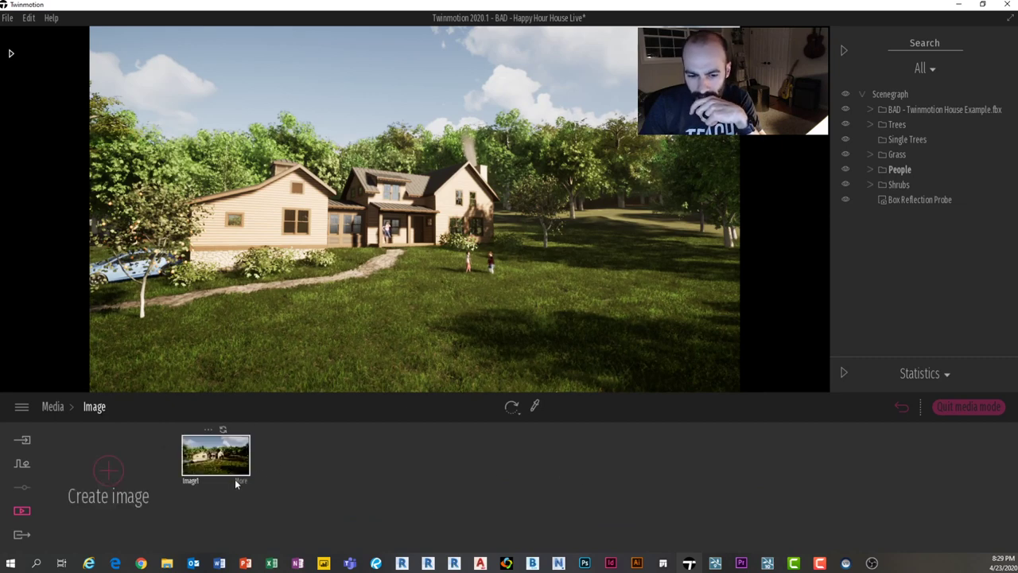
Step: Try short and maximum shadow distances in Image1's lighting and settle on 867 ft
left_click(238, 480)
left_click(533, 493)
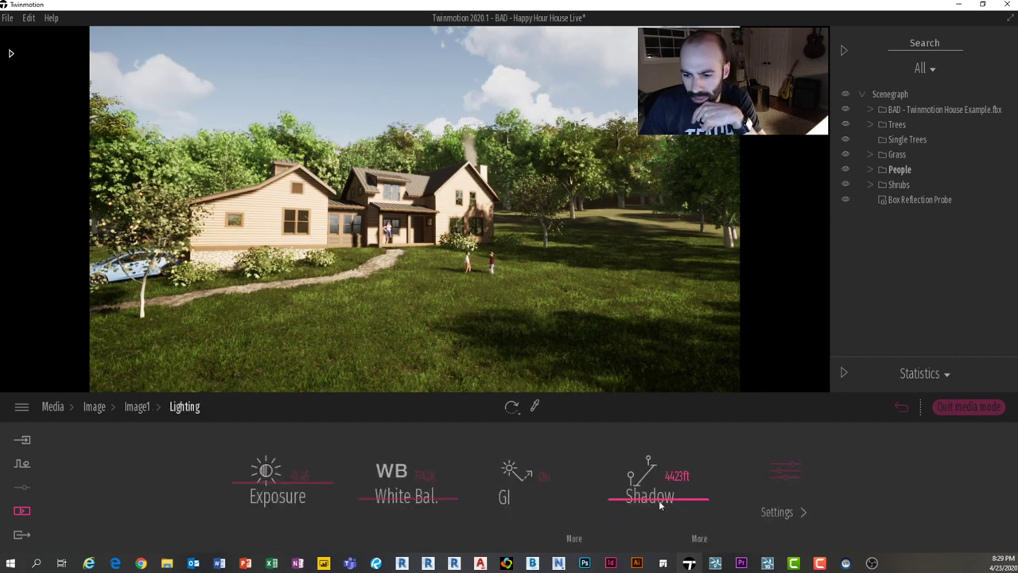
left_click_drag(656, 505, 661, 526)
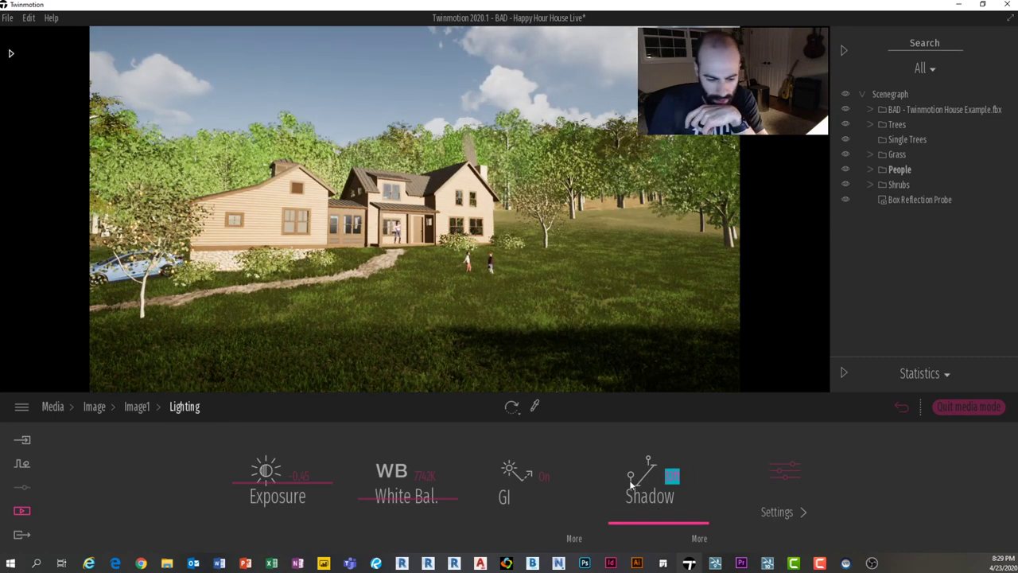
type("80")
key("Return")
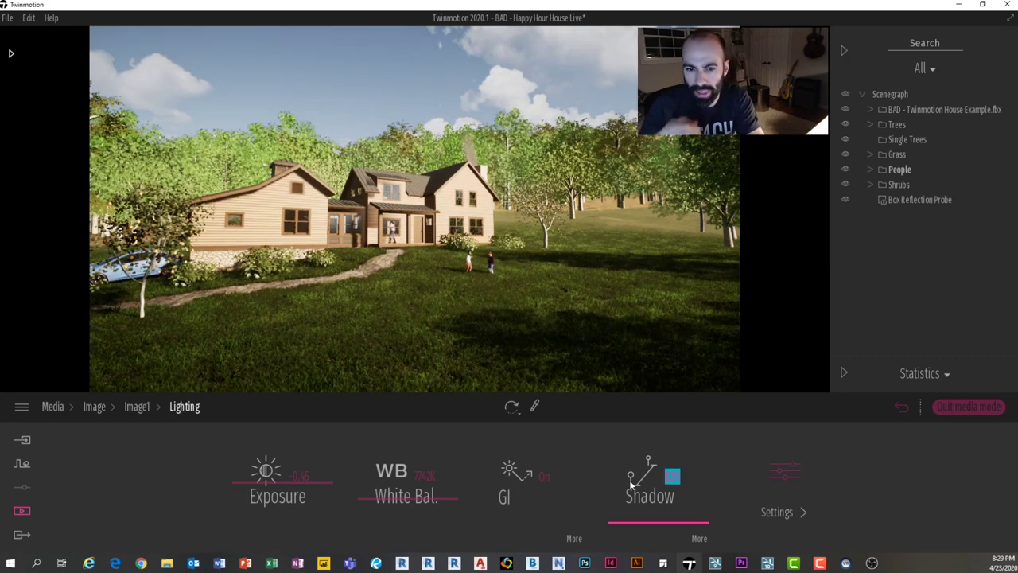
left_click_drag(641, 522, 637, 505)
left_click_drag(648, 469, 667, 367)
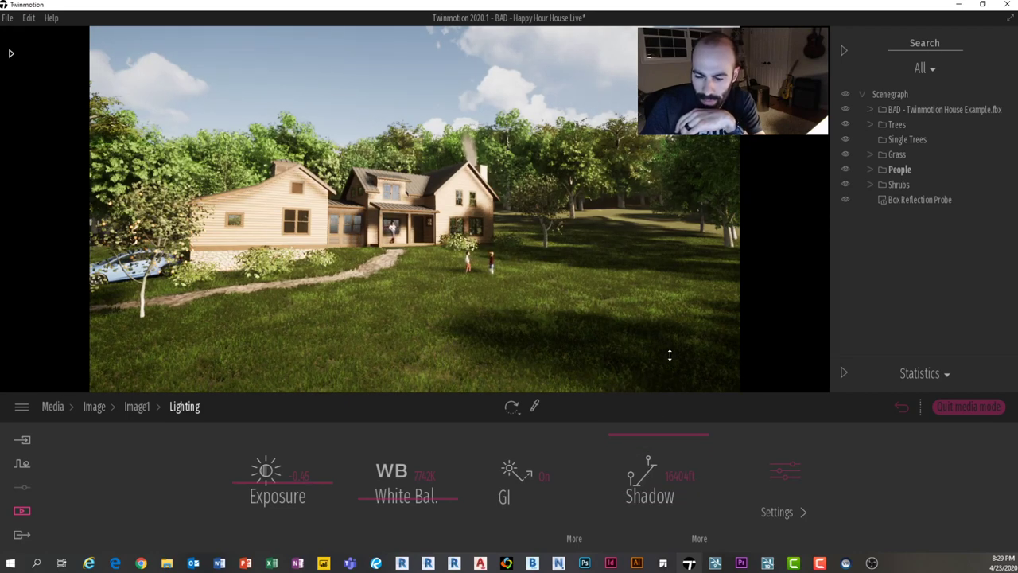
left_click_drag(666, 422, 659, 517)
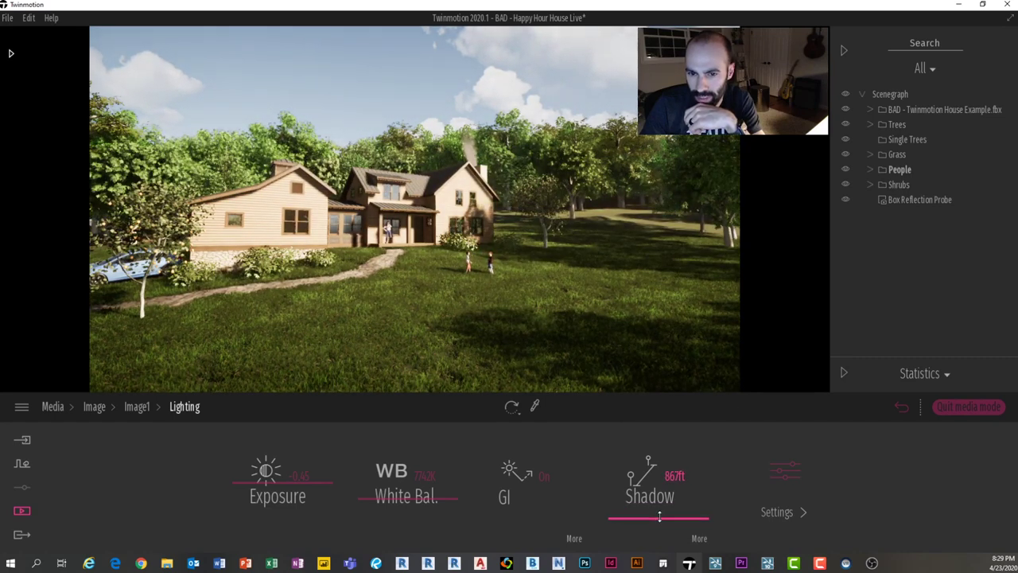
Step: Set the shadow bias in Image1's lighting to 0.1
left_click(694, 540)
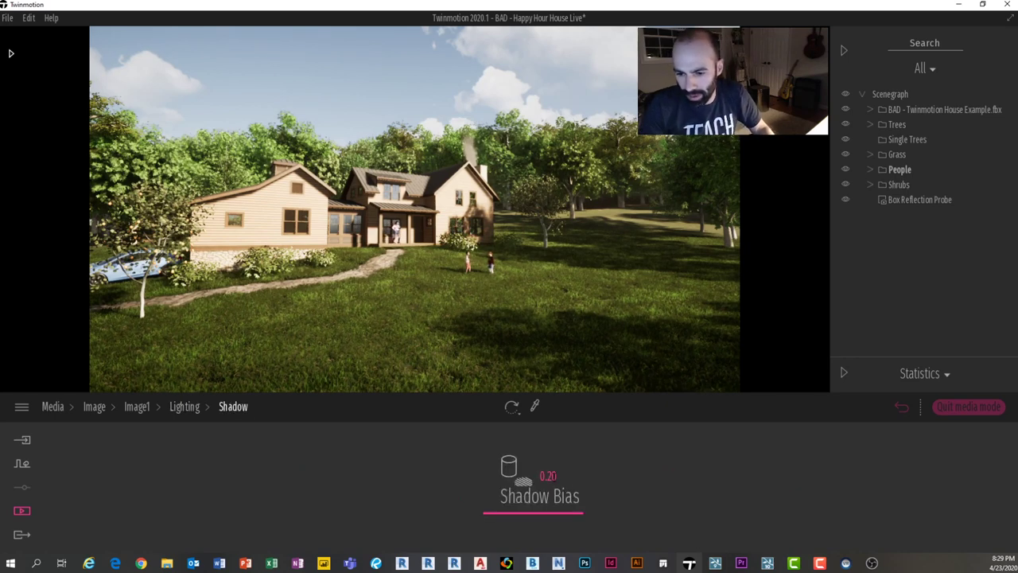
left_click(548, 475)
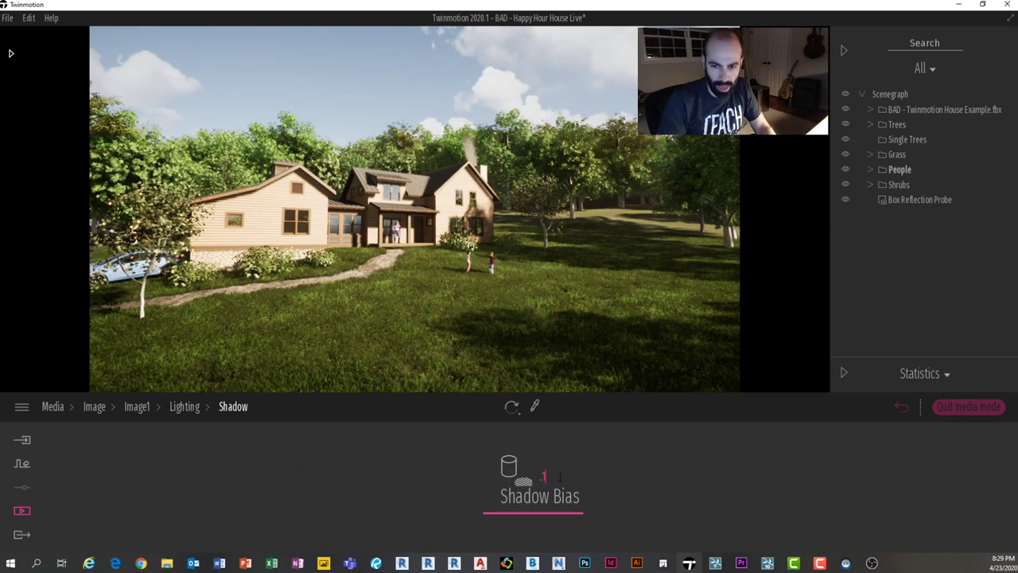
left_click(182, 406)
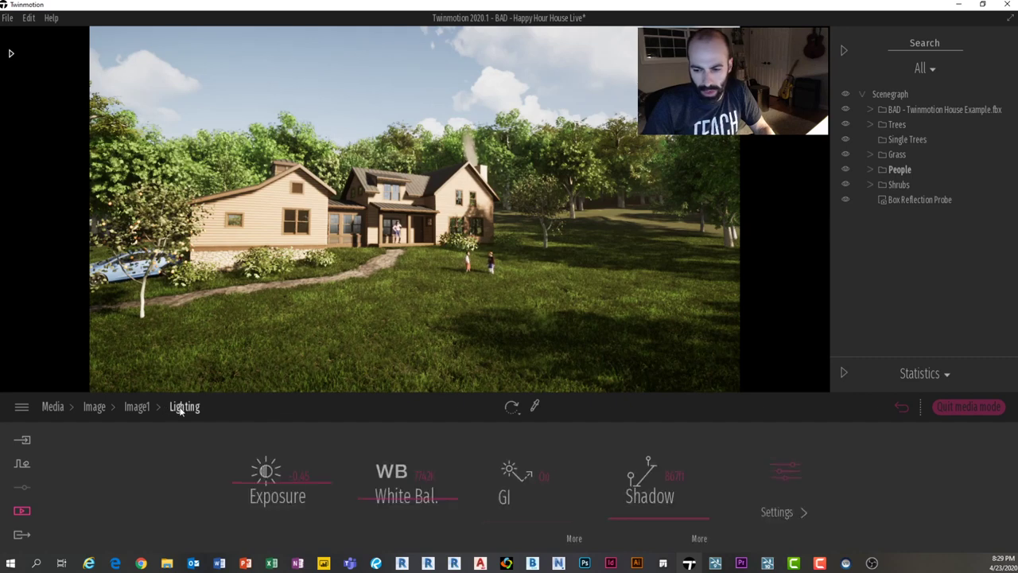
Step: Raise the ambient light in Image1's additional lighting settings to about 1.12
left_click(781, 493)
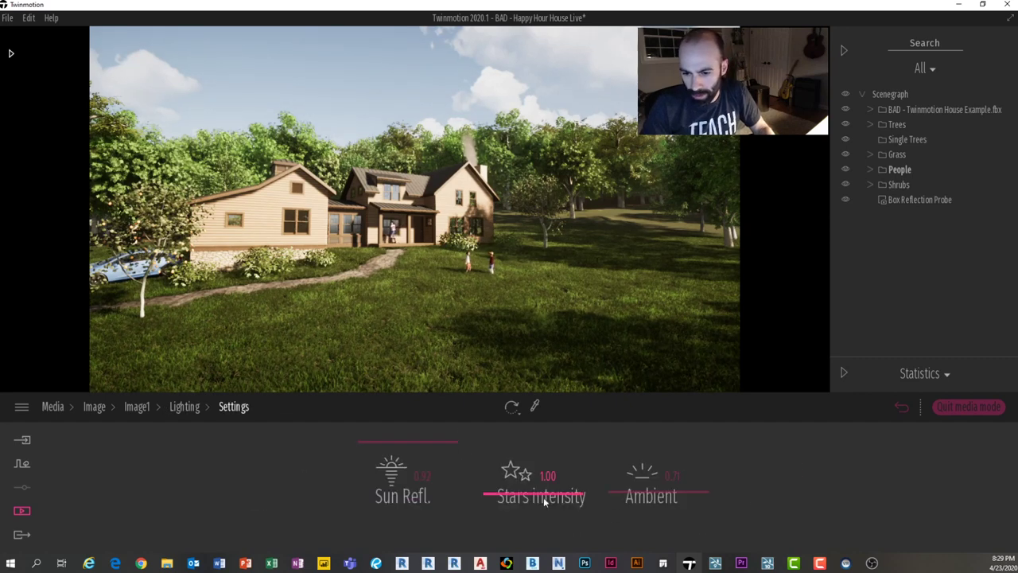
left_click_drag(645, 493, 642, 474)
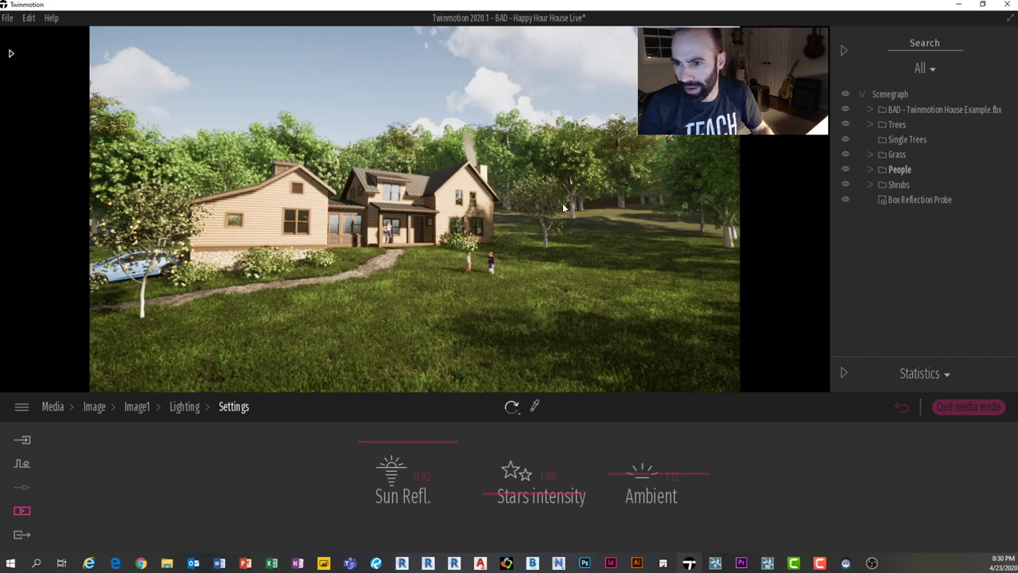
left_click(186, 408)
left_click(773, 473)
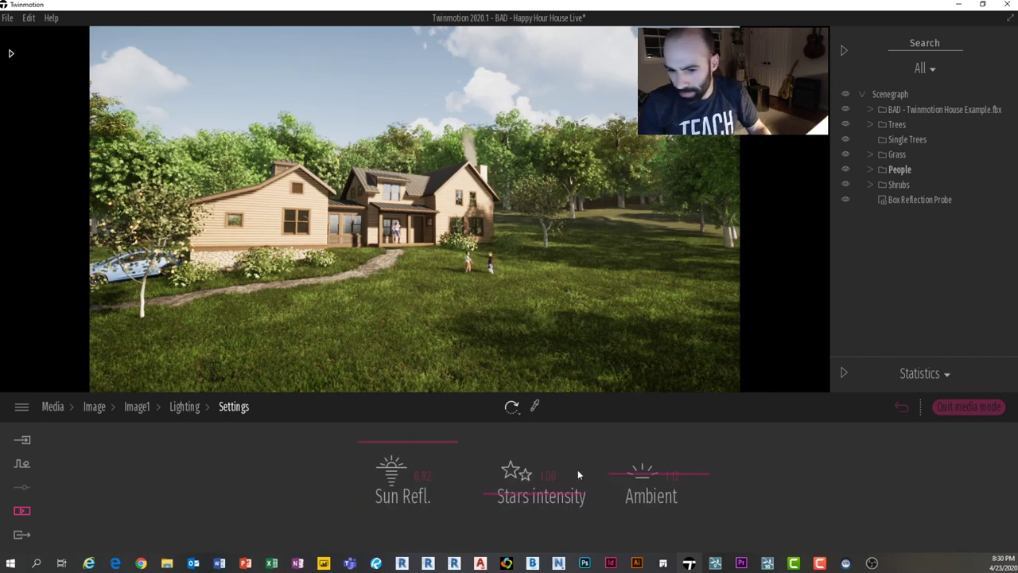
left_click(140, 406)
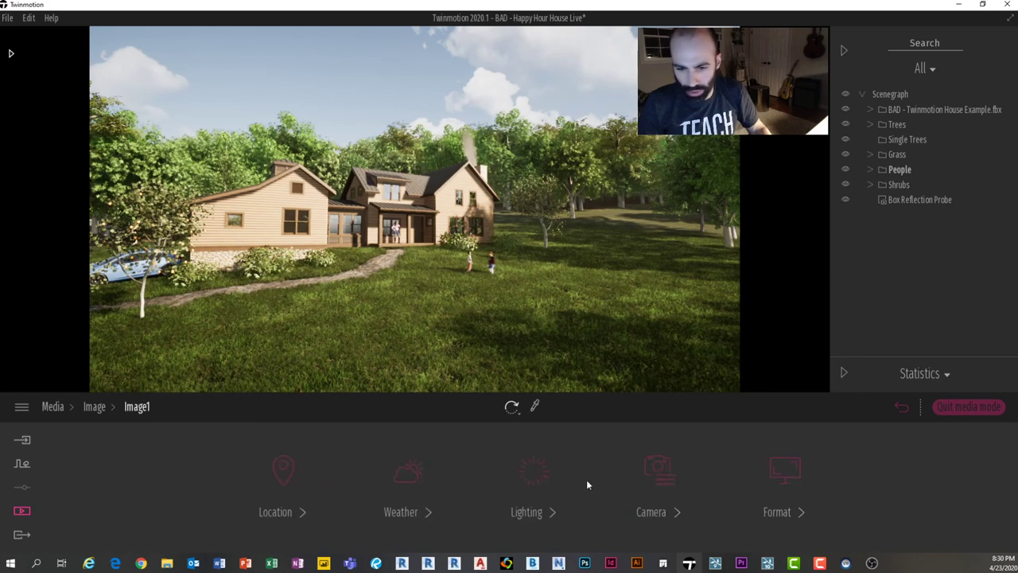
Step: Turn on parallelism for Image1's camera and raise the lens flares to 19%
left_click(660, 475)
left_click(400, 481)
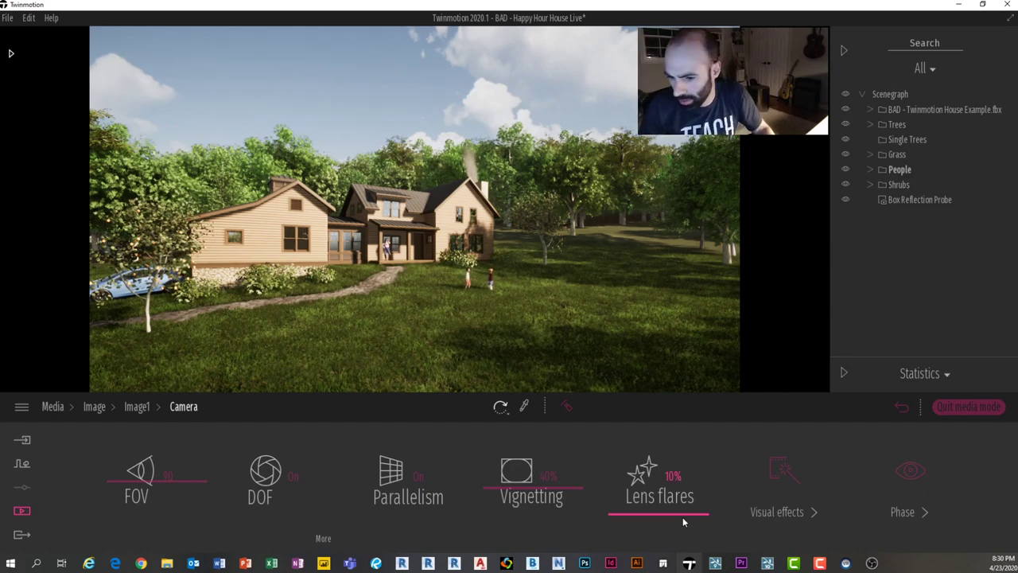
left_click_drag(678, 514, 680, 509)
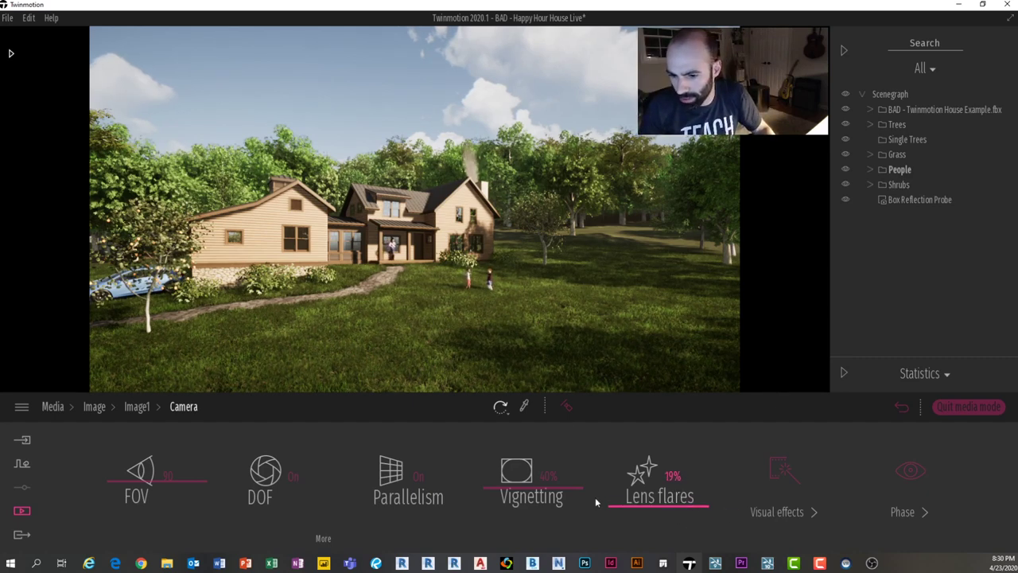
Step: Set the vignetting in Image1's camera settings to 43%
mouse_move(518, 485)
left_mouse_down()
mouse_move(508, 485)
mouse_move(518, 485)
left_mouse_up()
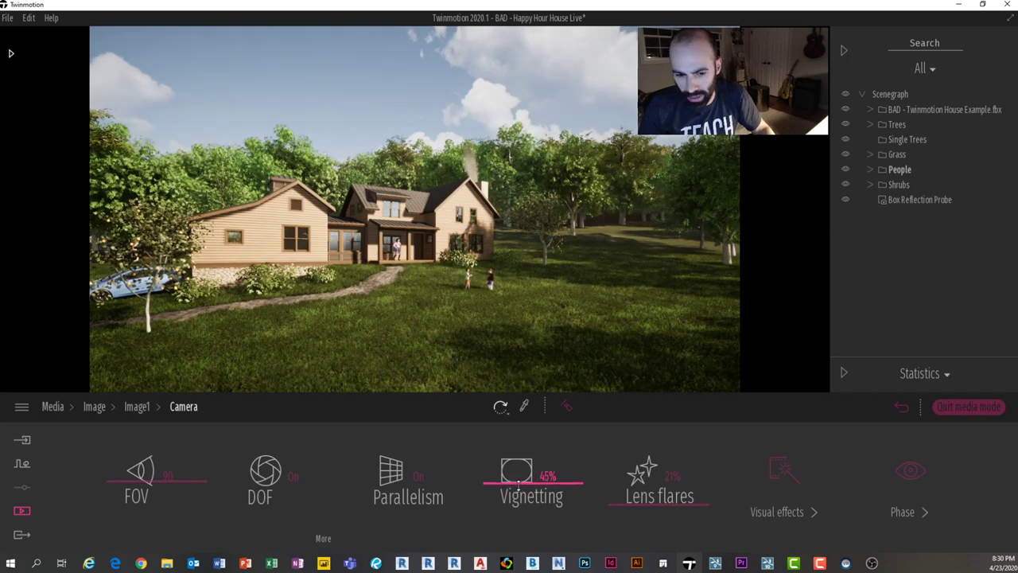
left_click(909, 475)
left_click(183, 405)
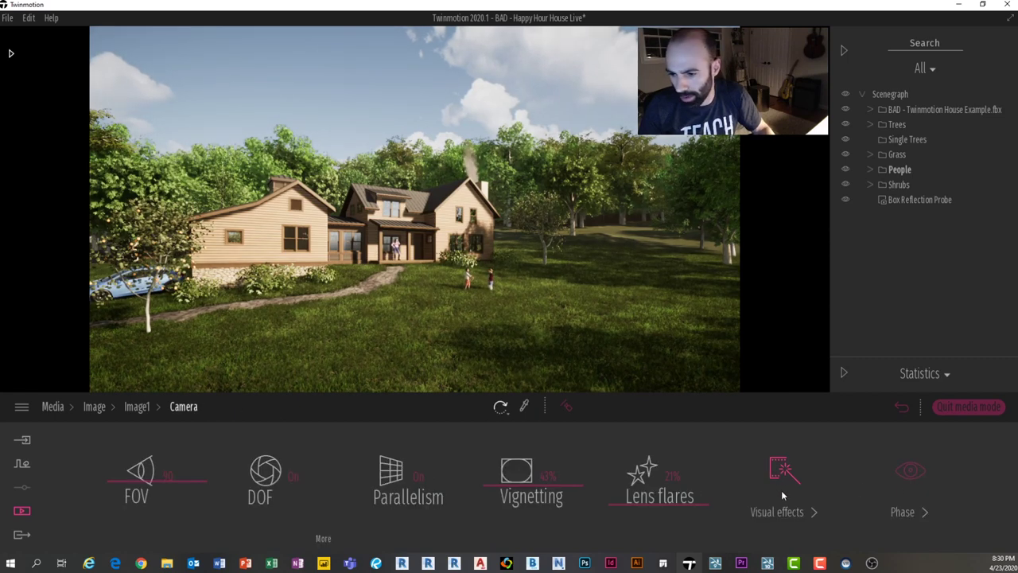
Step: Set Image1's color gradient to 67% contrast and 36% saturation, keeping the gradient type at None
left_click(781, 491)
left_click(371, 469)
left_click_drag(502, 470, 501, 465)
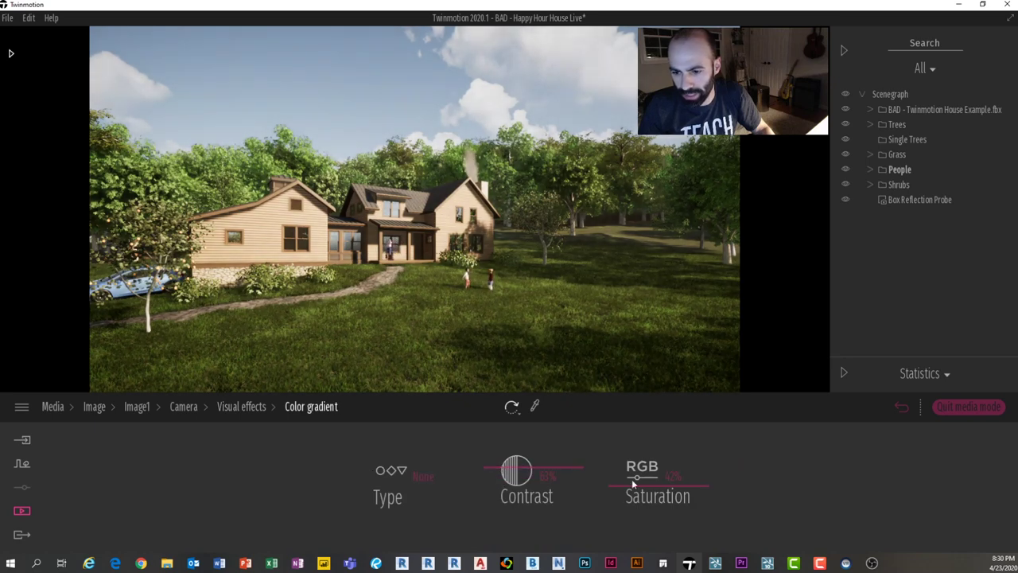
left_click_drag(634, 484, 635, 490)
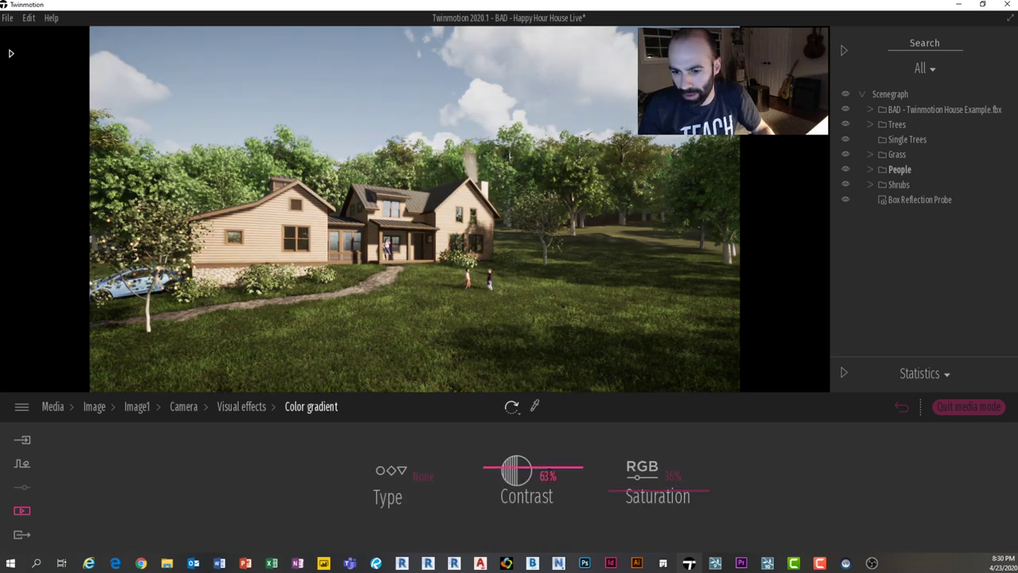
left_click_drag(528, 472, 527, 468)
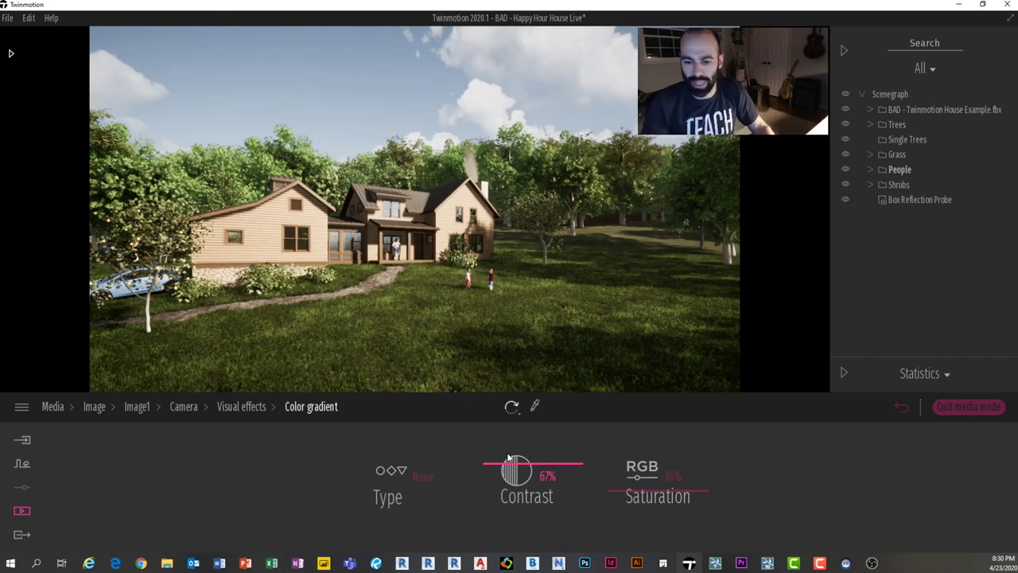
left_click(398, 477)
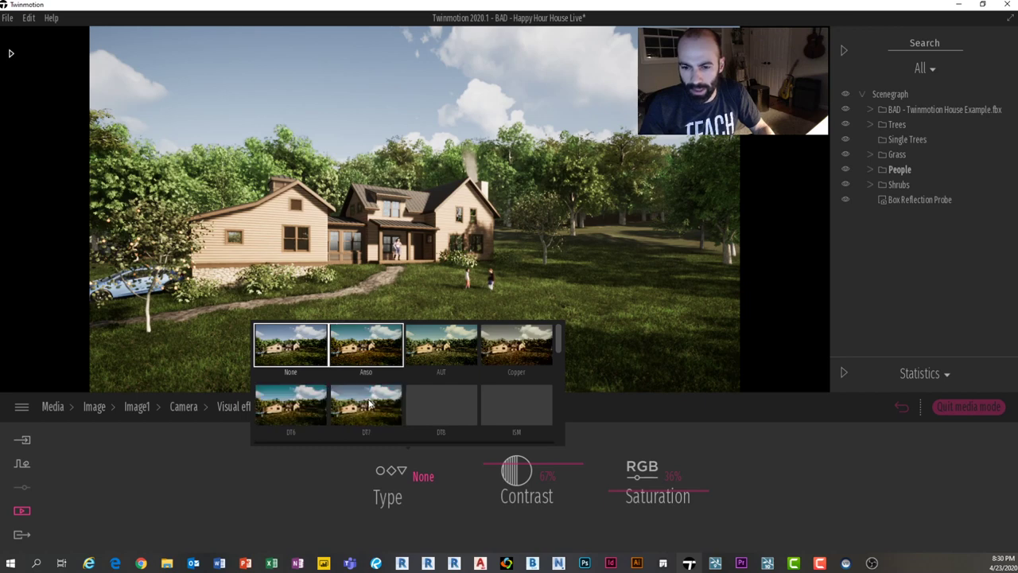
left_click(312, 350)
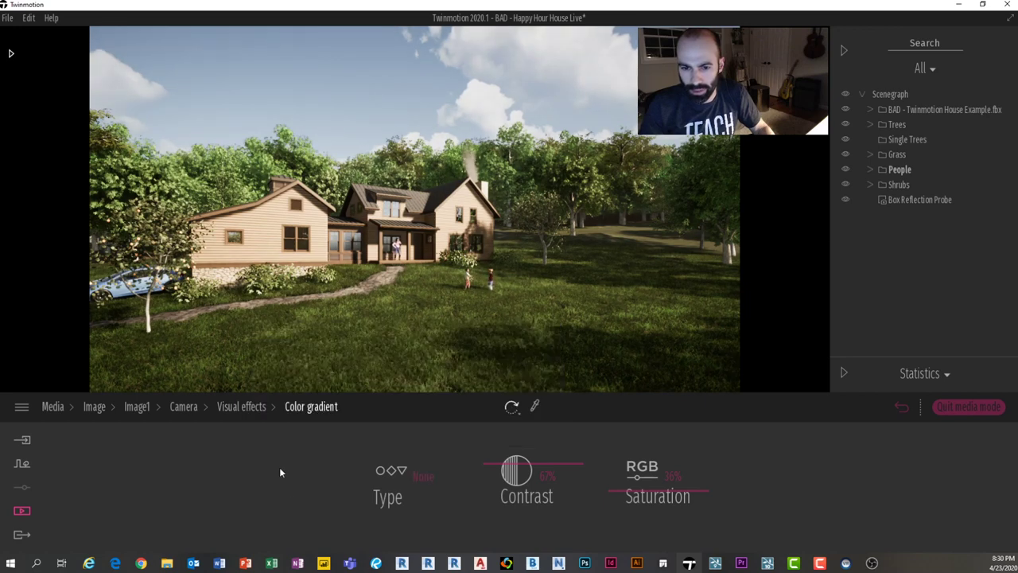
Step: Create a second image from a closer, more frontal view of the house with the two people on the lawn
left_click(136, 407)
left_click(95, 406)
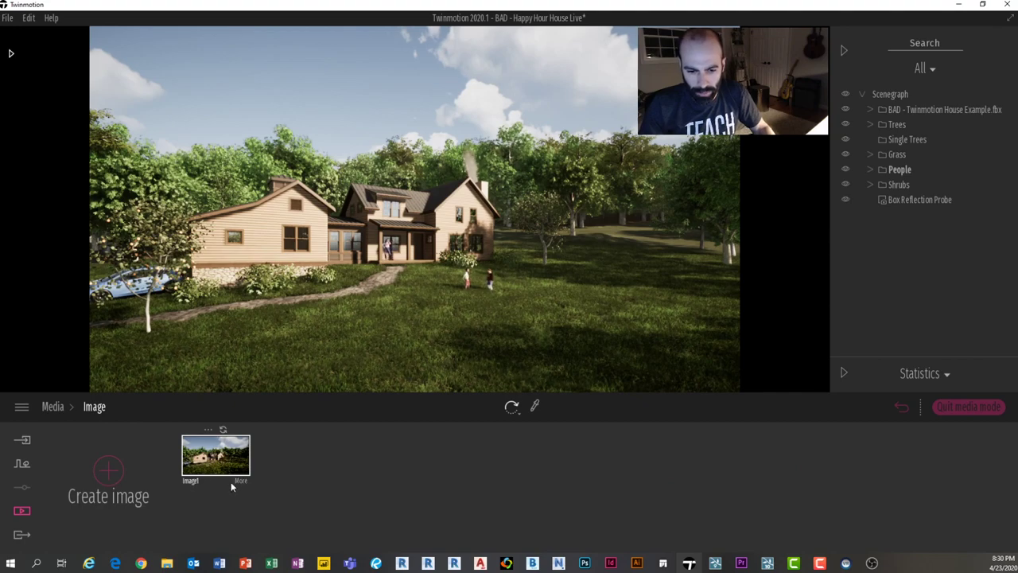
left_click(215, 452)
left_click(94, 407)
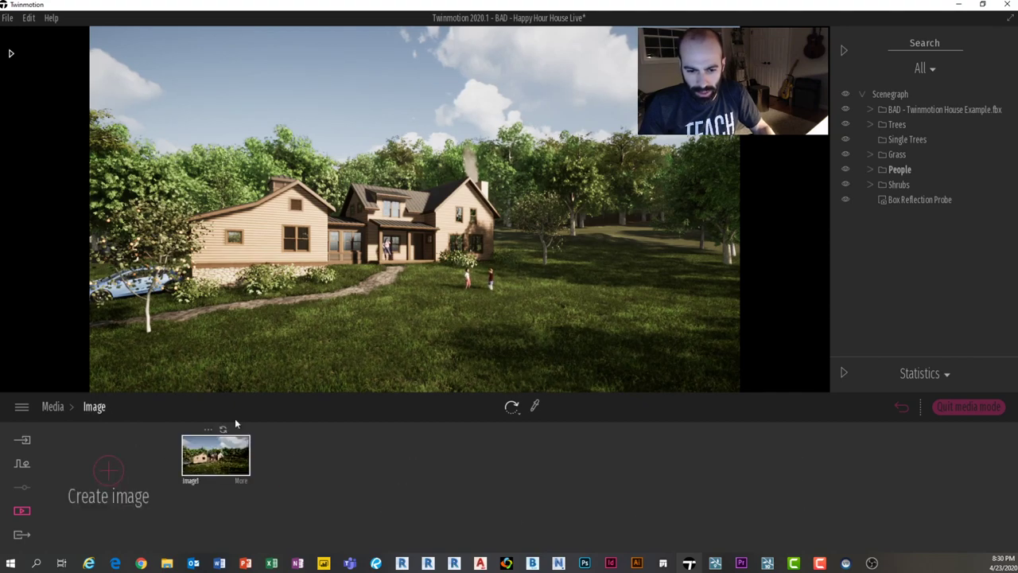
key("w")
right_click_drag(382, 204, 352, 205)
key("d")
key("d")
key("a")
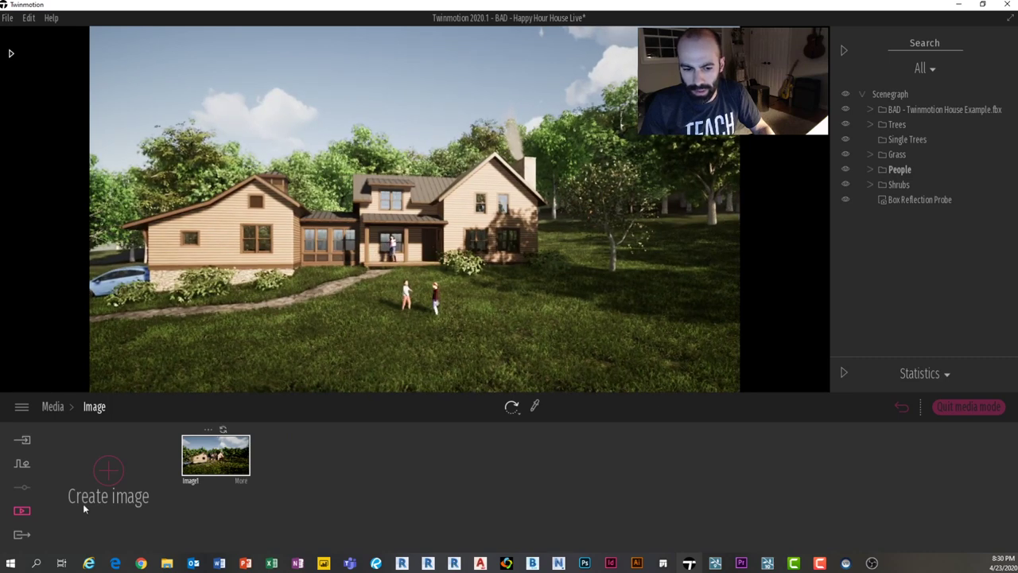
left_click(109, 478)
left_click(109, 471)
Step: Recall Image2 and create a third image from a close view of the porch and stone path
left_click(215, 455)
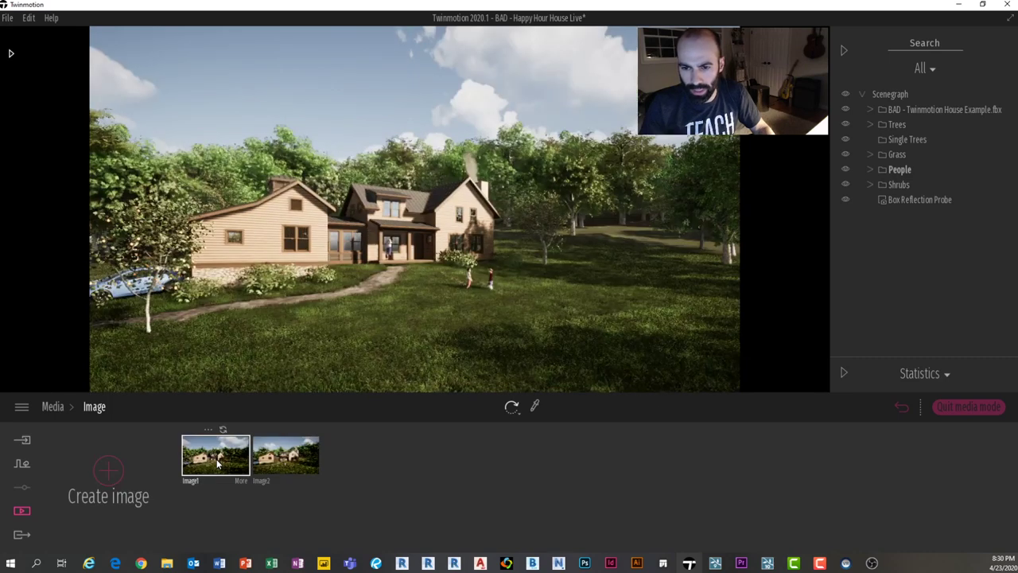
left_click(279, 466)
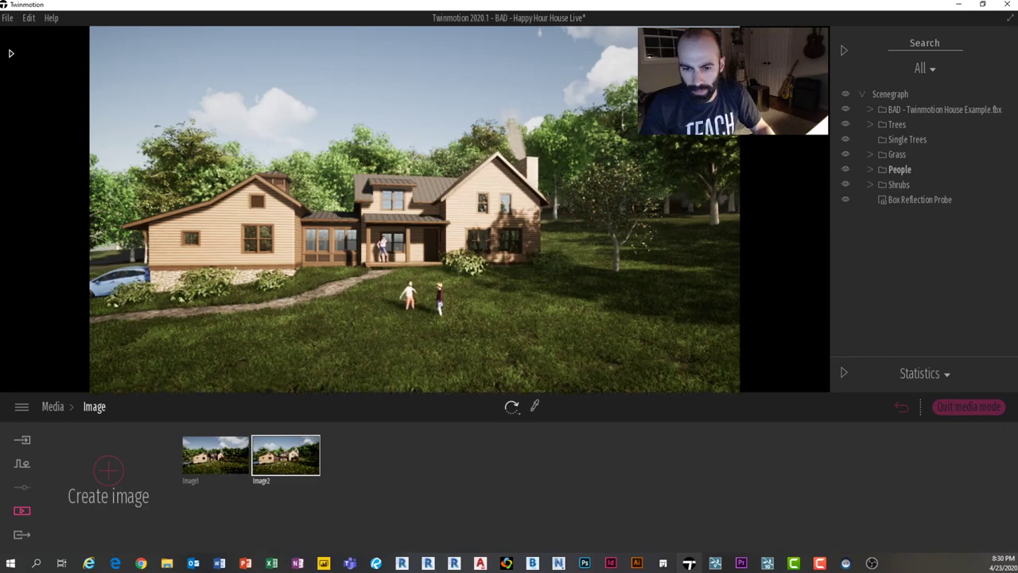
key("w")
key("a")
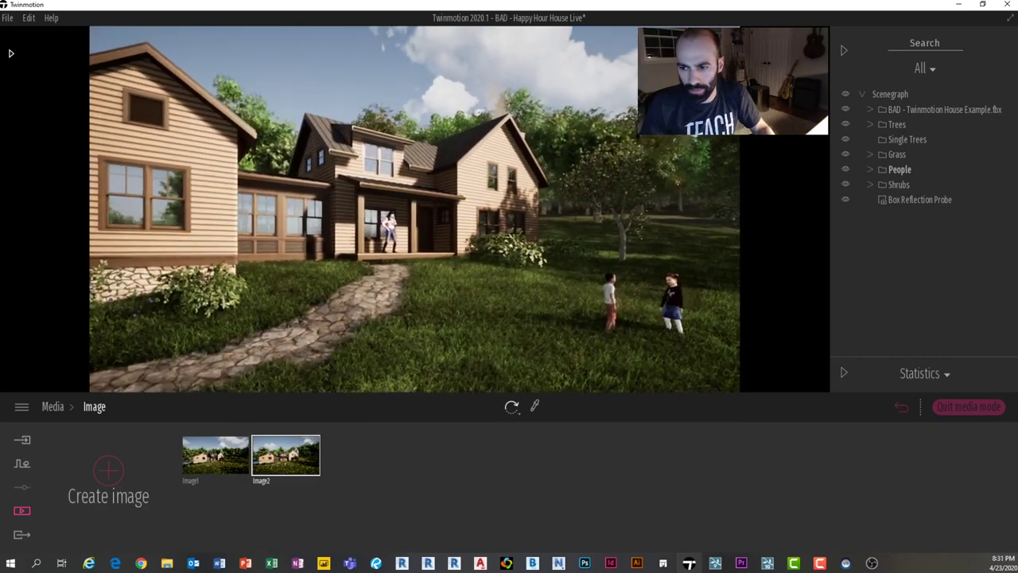
left_click(102, 489)
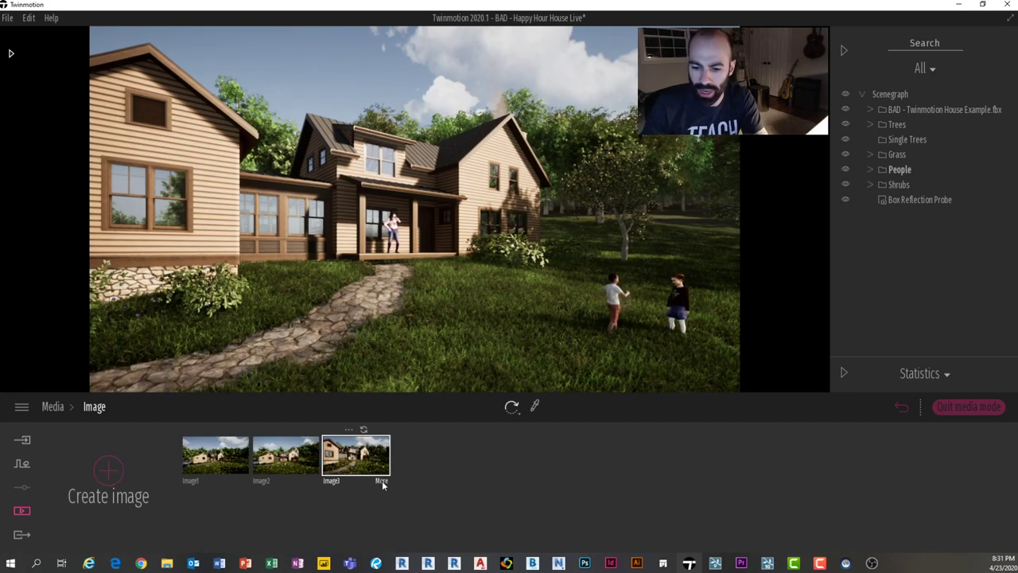
Step: Focus the depth of field of Image3's camera on the house wall beside the porch
left_click(382, 480)
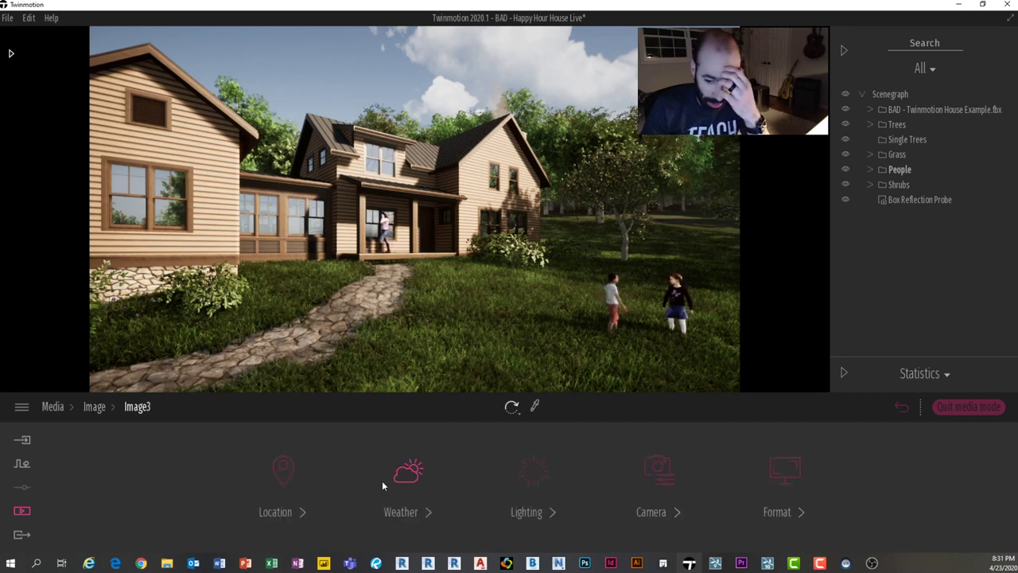
left_click(656, 470)
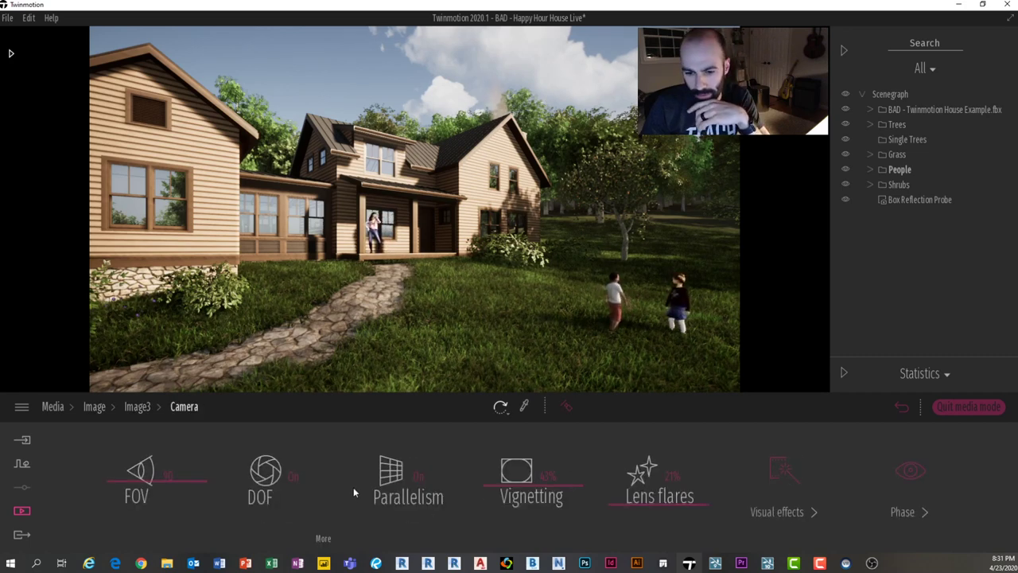
left_click(323, 538)
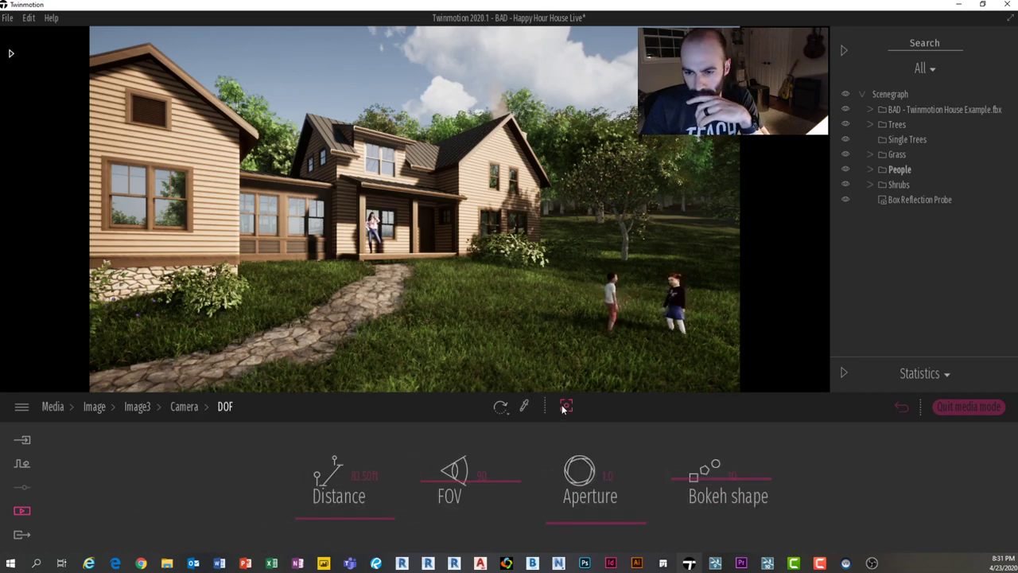
left_click(565, 407)
left_click(463, 237)
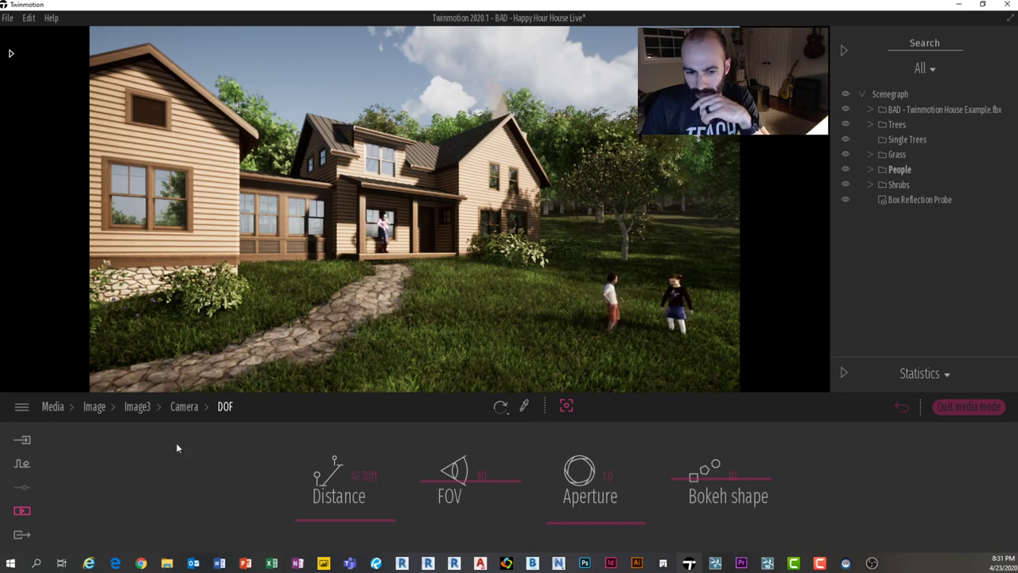
left_click(184, 406)
left_click(137, 407)
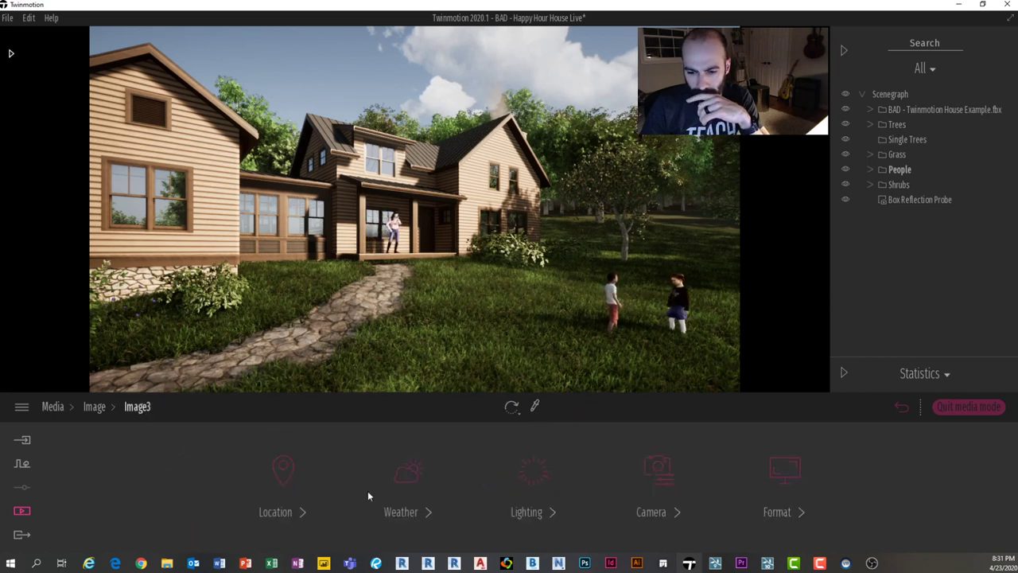
Step: Compare the saved image views, return to Image3 and save the project
left_click(94, 406)
left_click(280, 463)
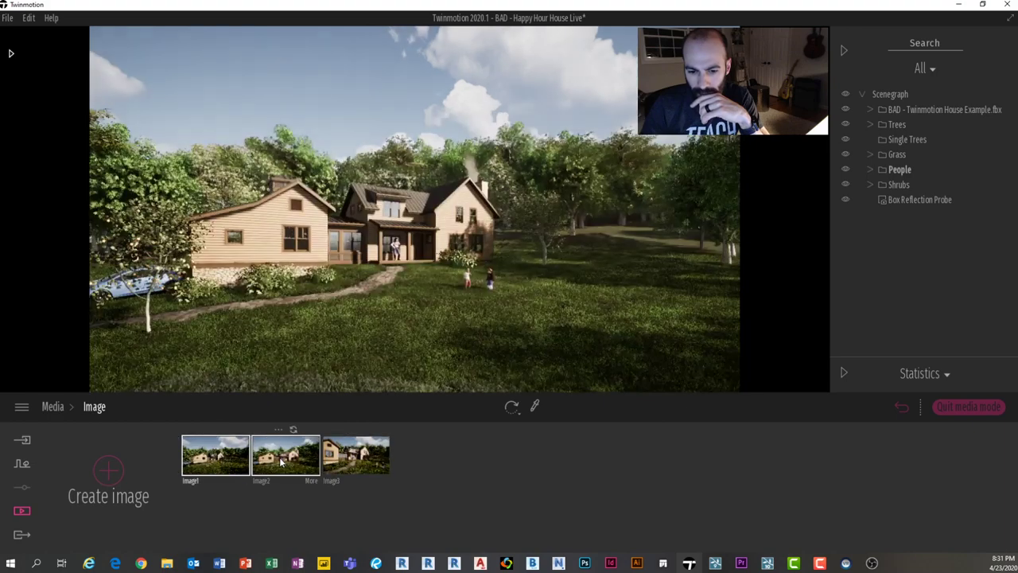
left_click(357, 461)
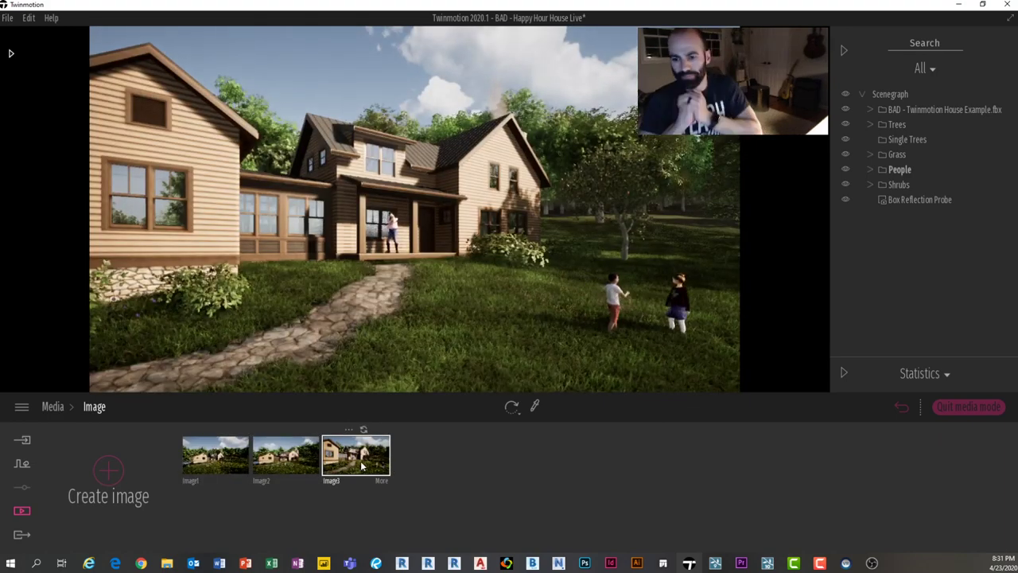
key("ctrl+s")
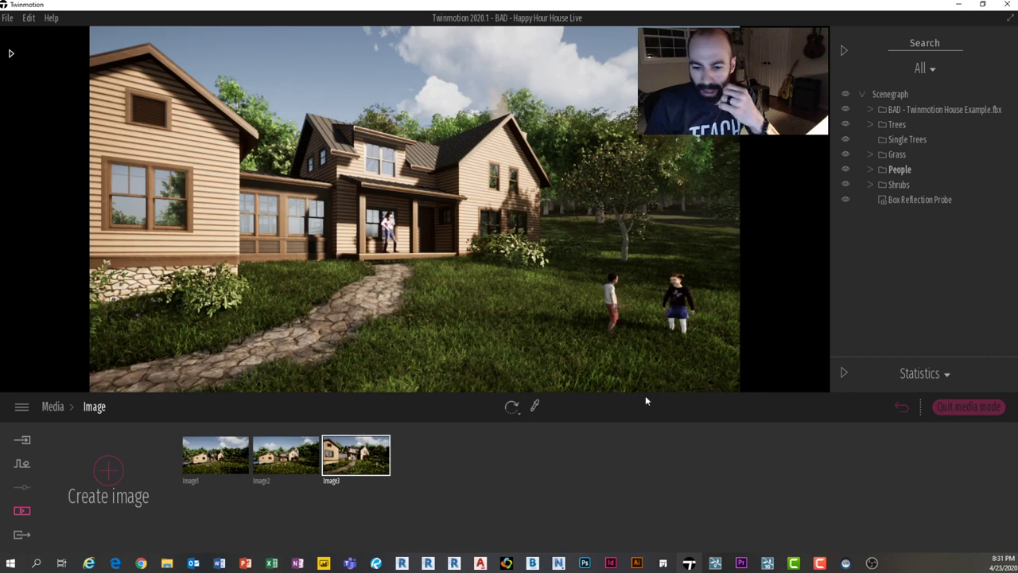
Step: Select Image1, Image2 and Image3 for image export and save the project
left_click(17, 534)
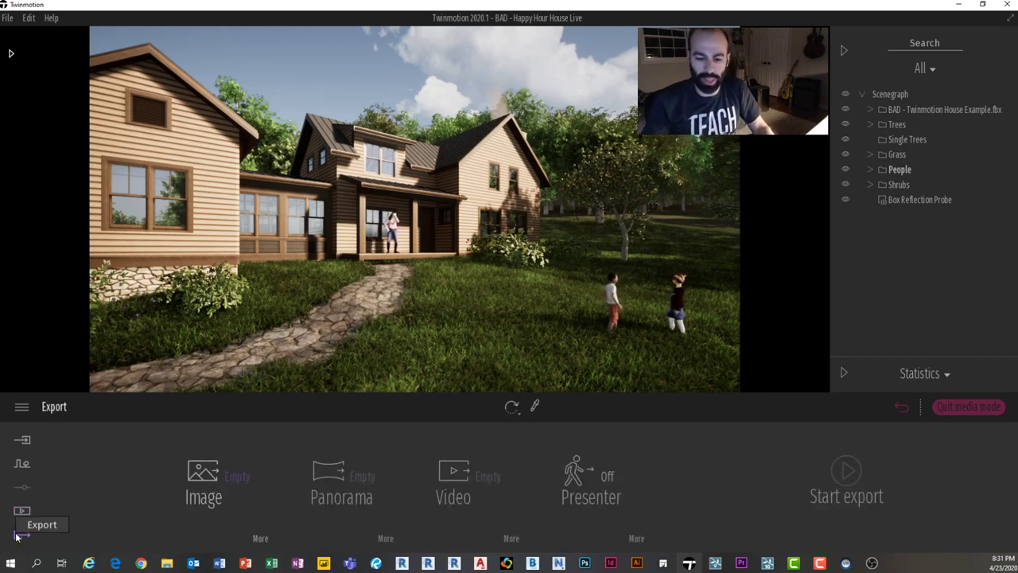
left_click(213, 477)
left_click(63, 267)
left_click(137, 266)
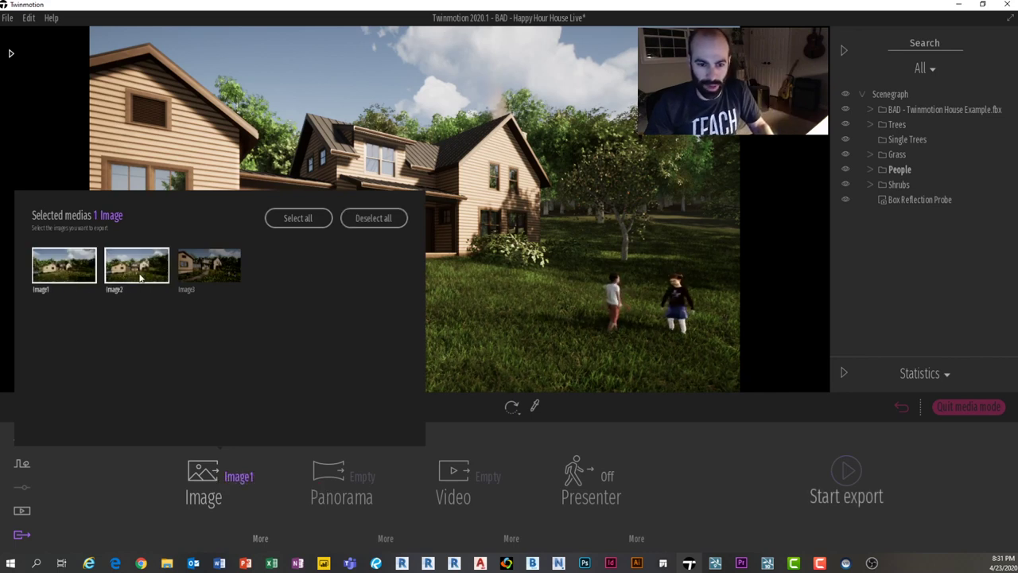
left_click(210, 266)
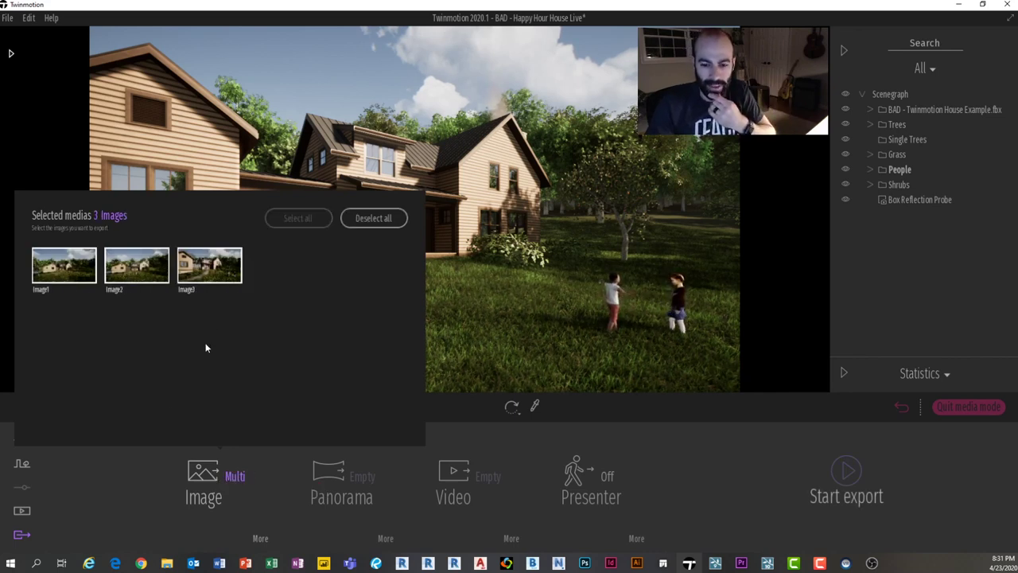
left_click(199, 470)
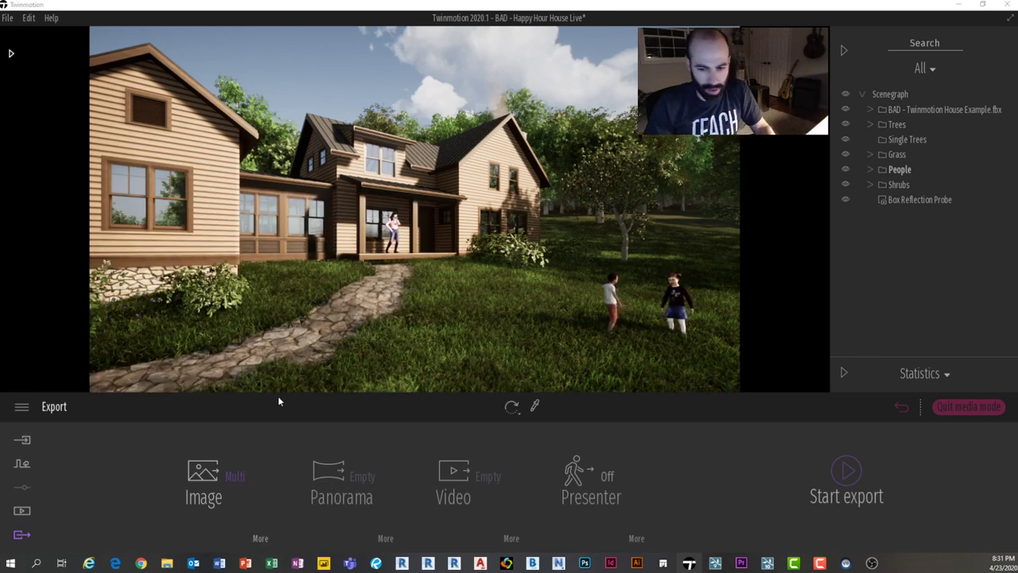
key("ctrl+s")
Step: Set the image export refinement to High
left_click(258, 538)
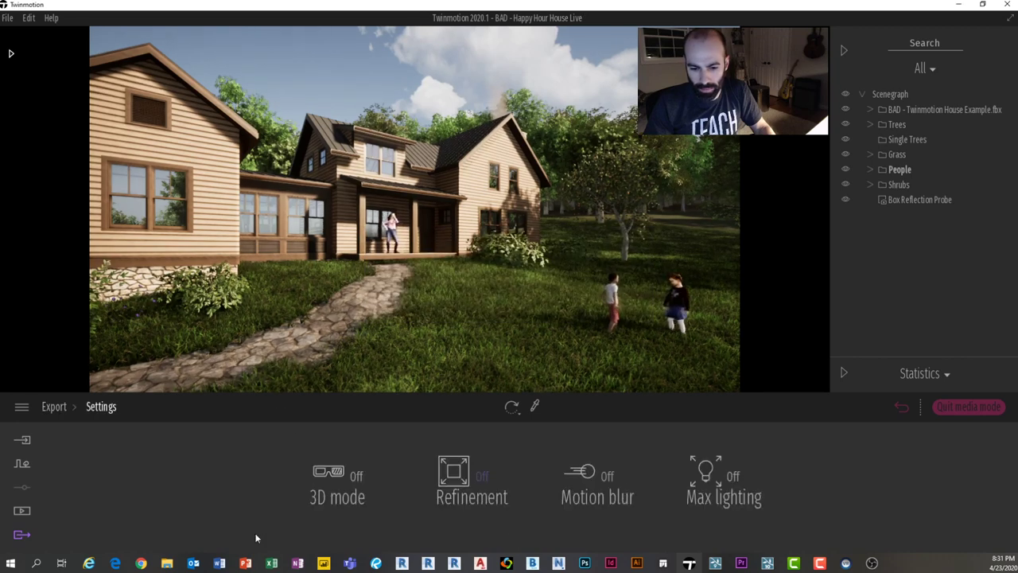
left_click(483, 477)
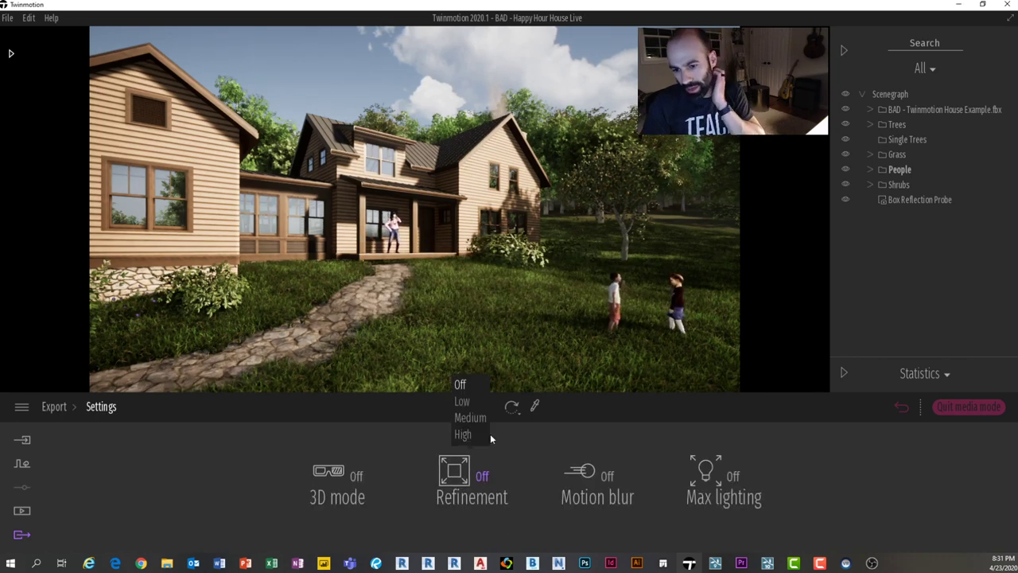
left_click(463, 434)
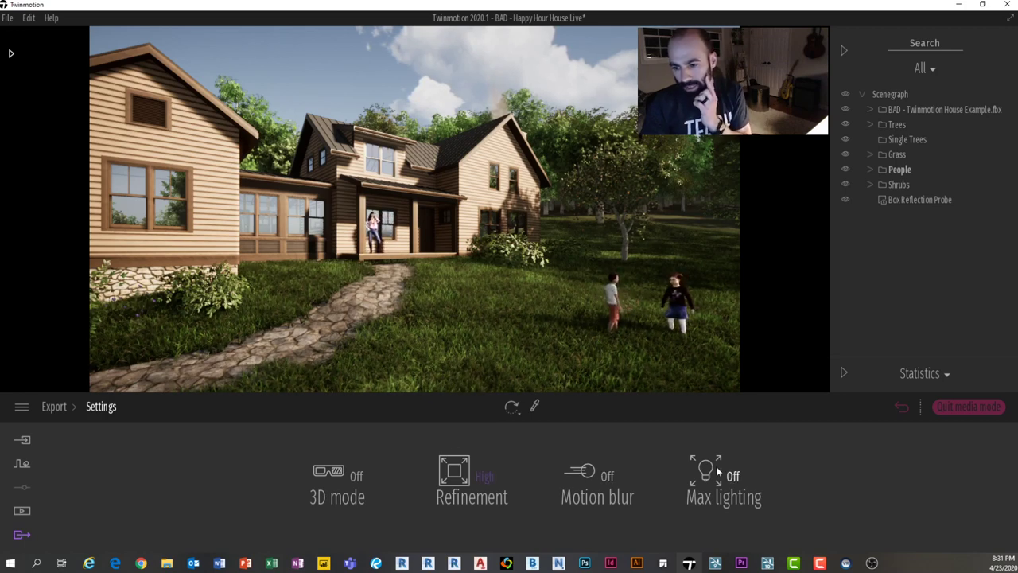
left_click(56, 406)
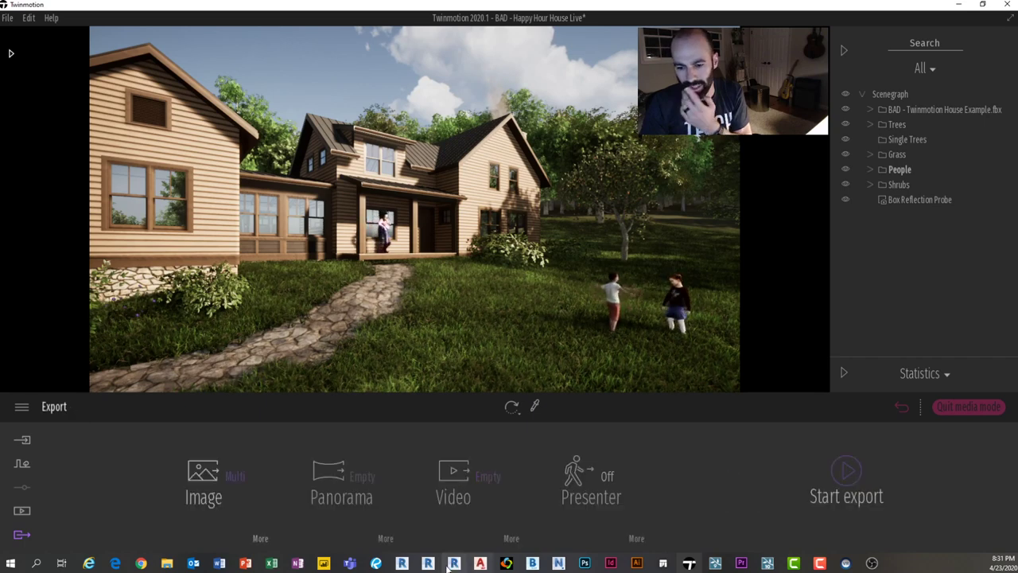
Step: Check Image1's output size in its format settings and return to the export options
left_click(21, 511)
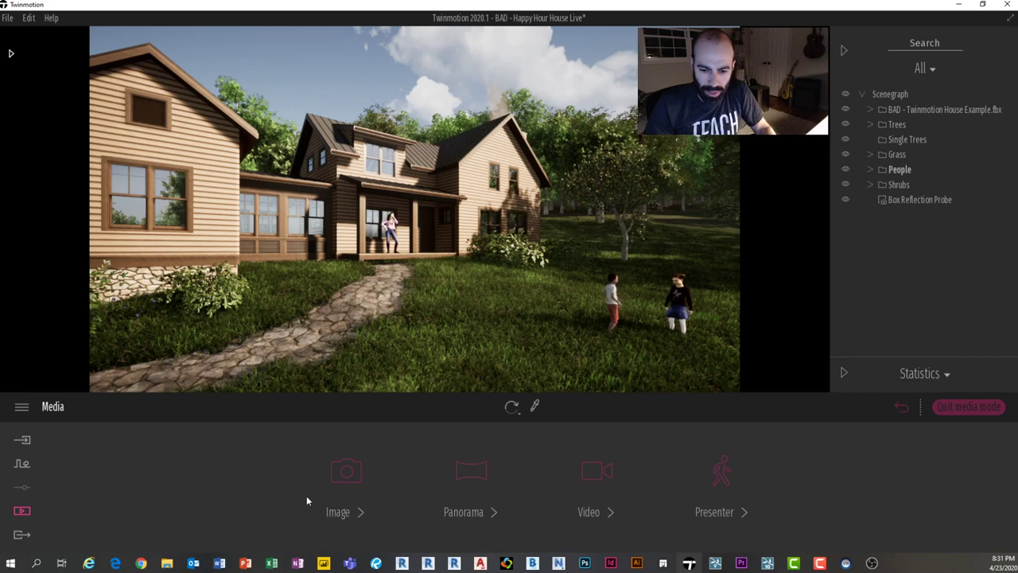
left_click(348, 473)
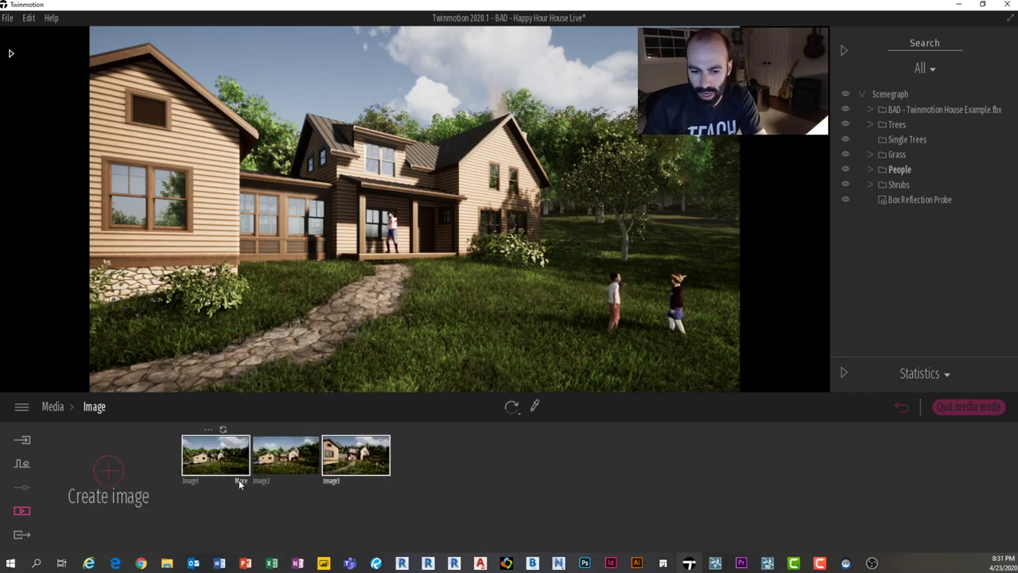
left_click(240, 481)
left_click(799, 482)
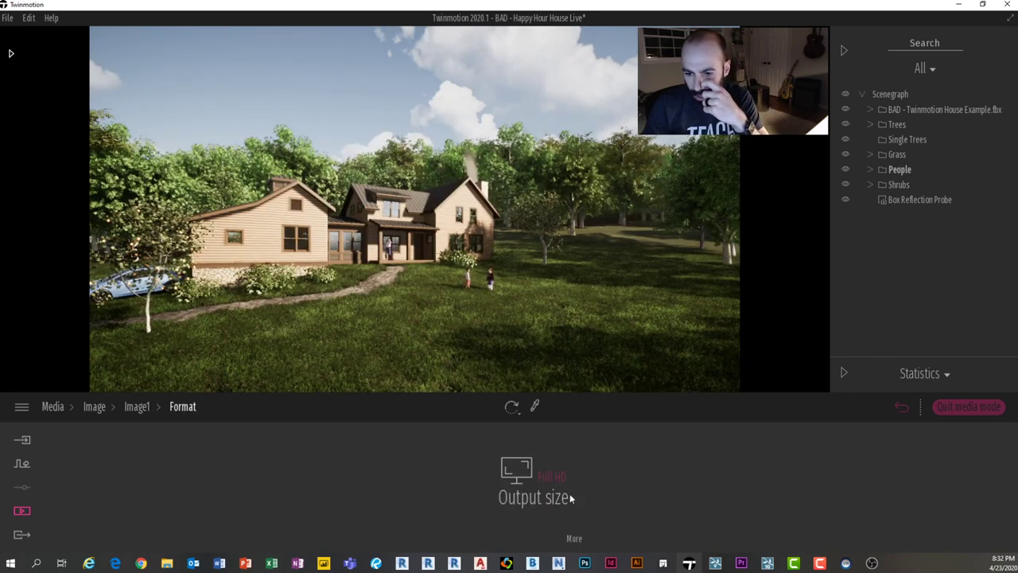
left_click(551, 478)
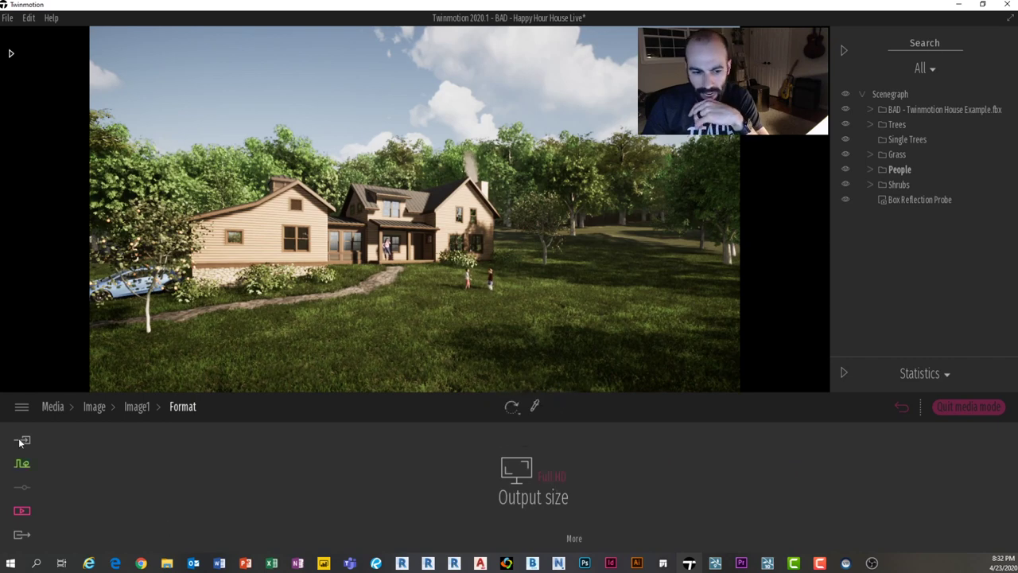
left_click(22, 535)
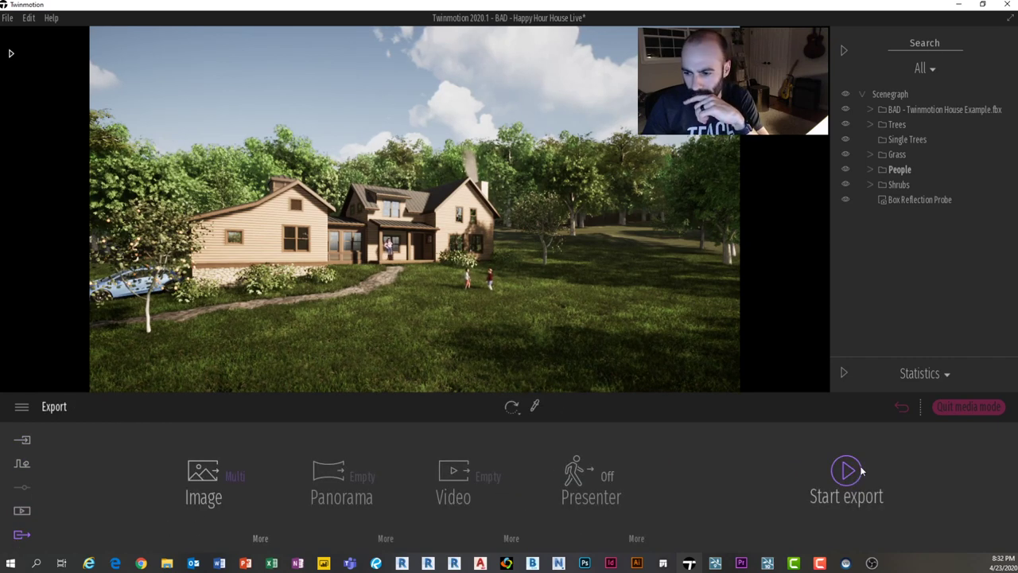
Step: Export the three selected images as renderings into the Desktop folder
left_click(846, 470)
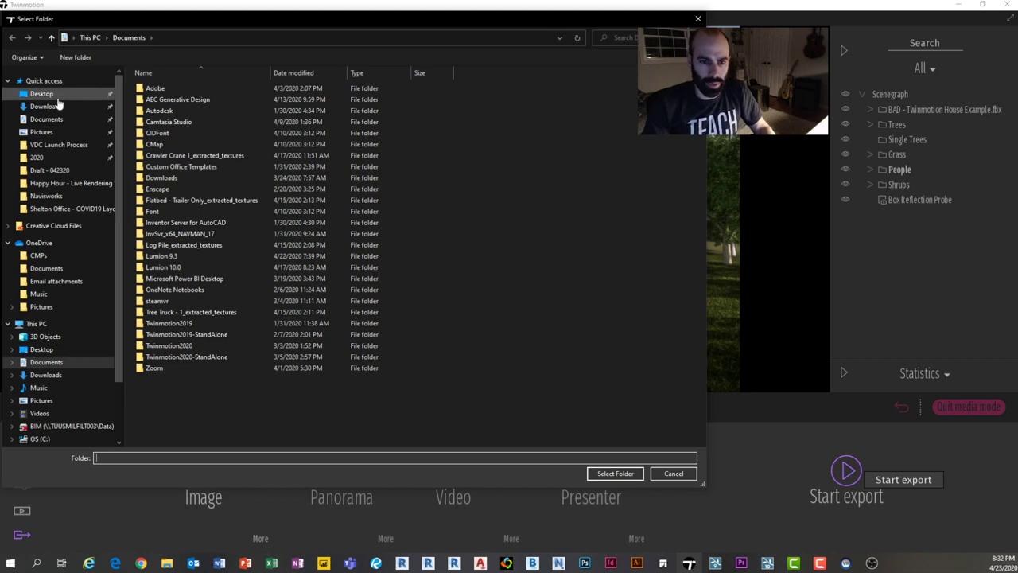
left_click(41, 93)
left_click(632, 474)
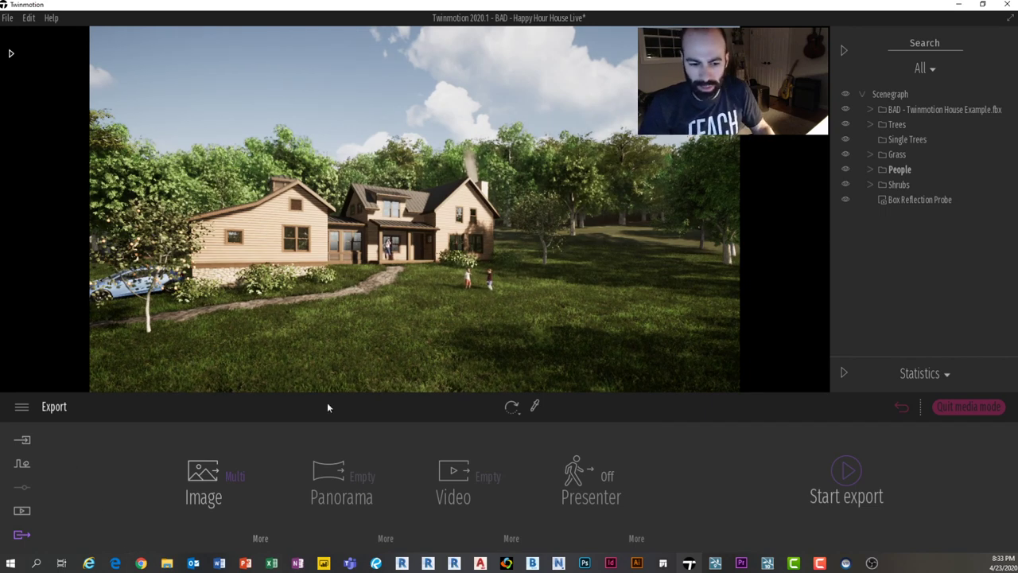
Step: Create a new presenter and add Image1, Image2 and Image3 to its timeline
left_click(22, 511)
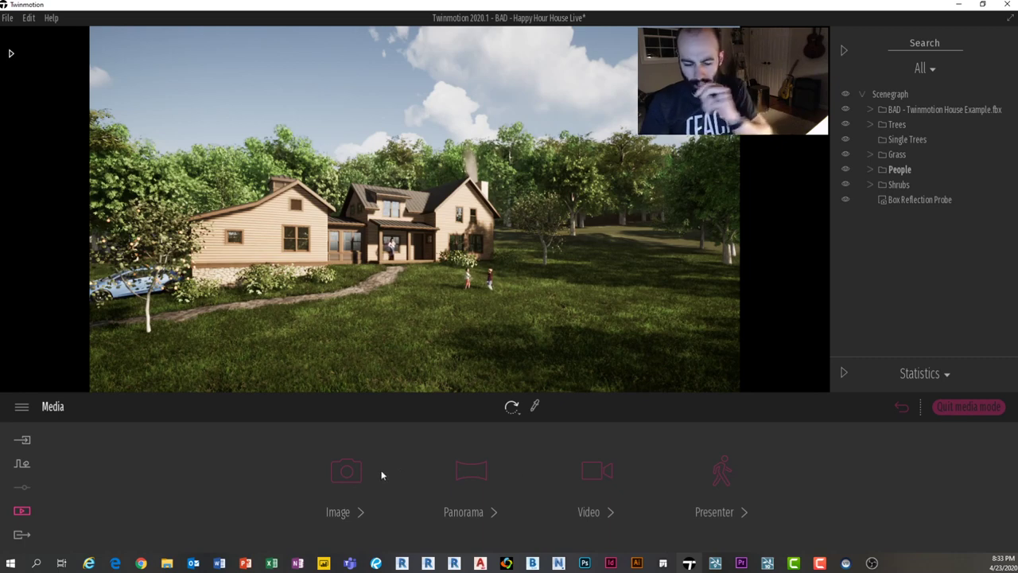
left_click(718, 475)
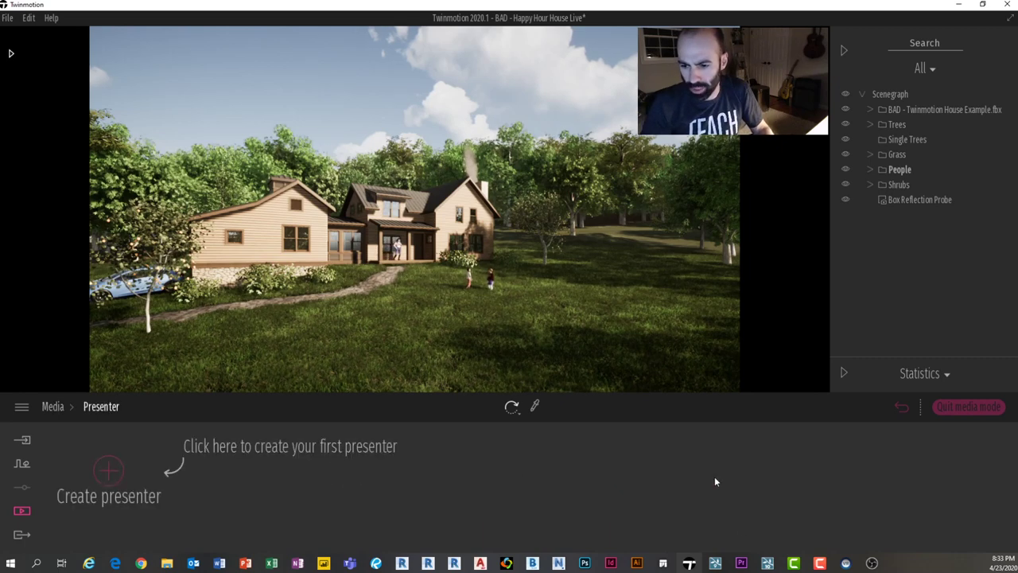
left_click(109, 470)
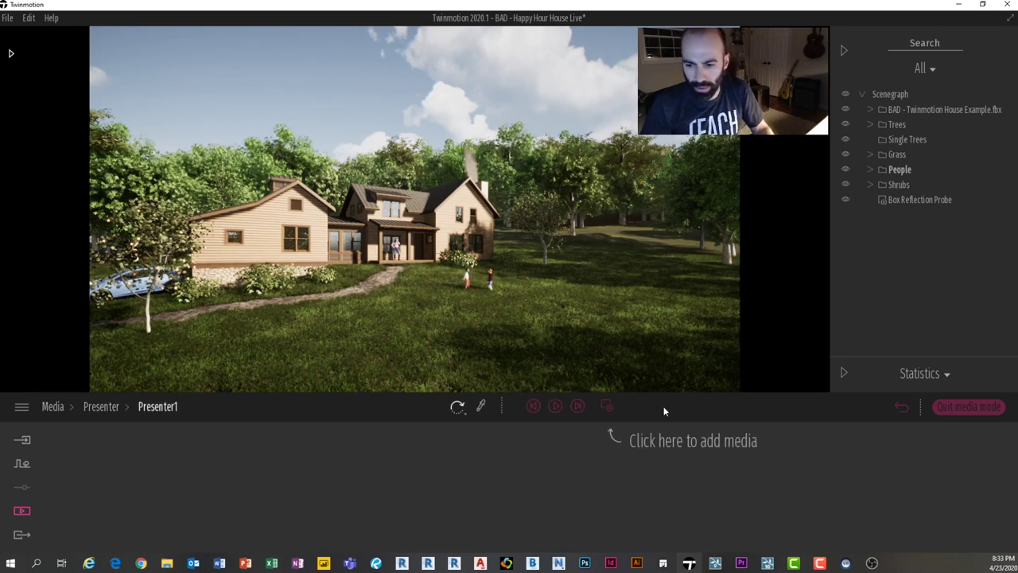
left_click(606, 406)
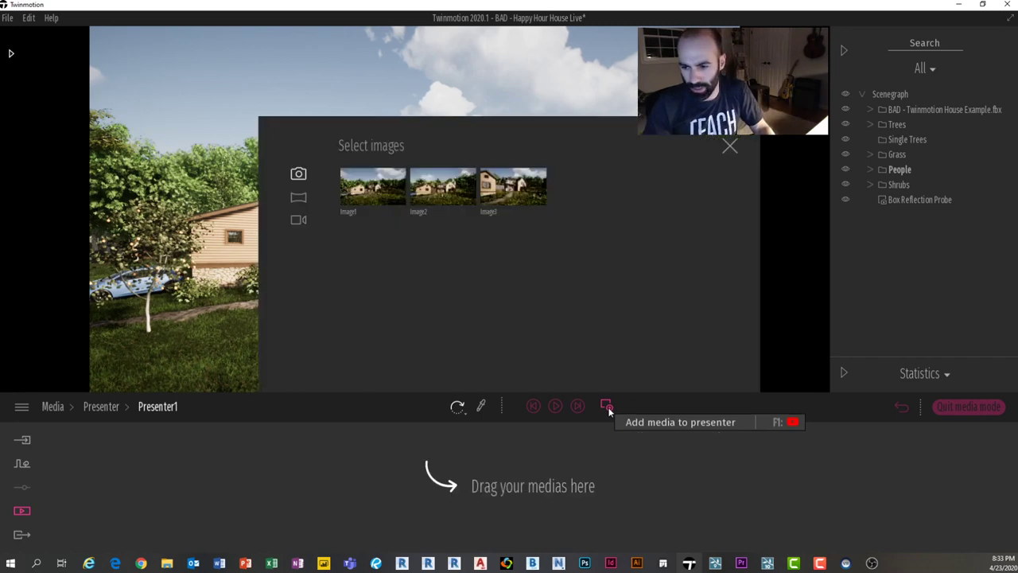
left_click(382, 191)
left_click(442, 189)
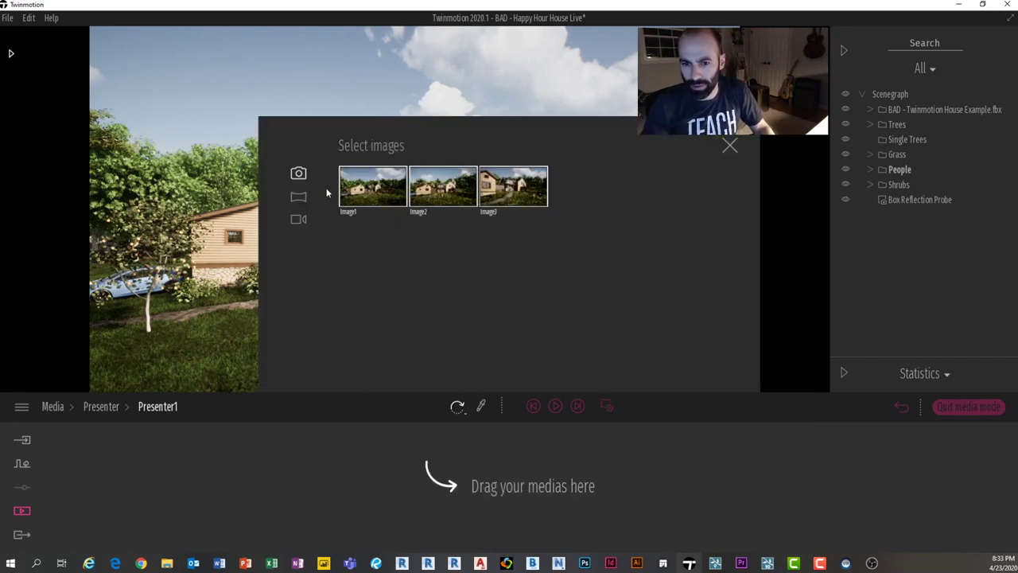
left_click_drag(458, 438, 485, 495)
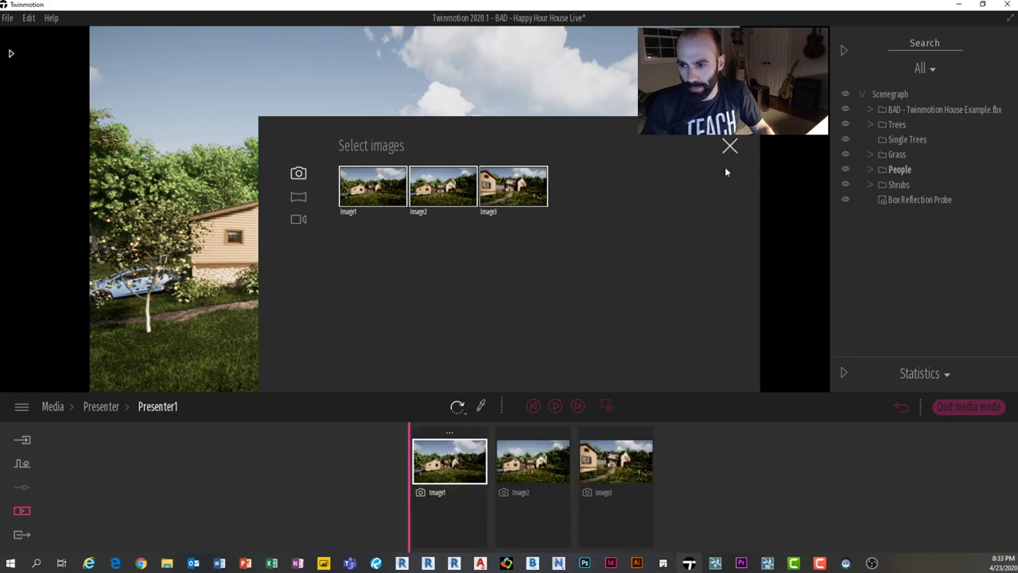
left_click(729, 147)
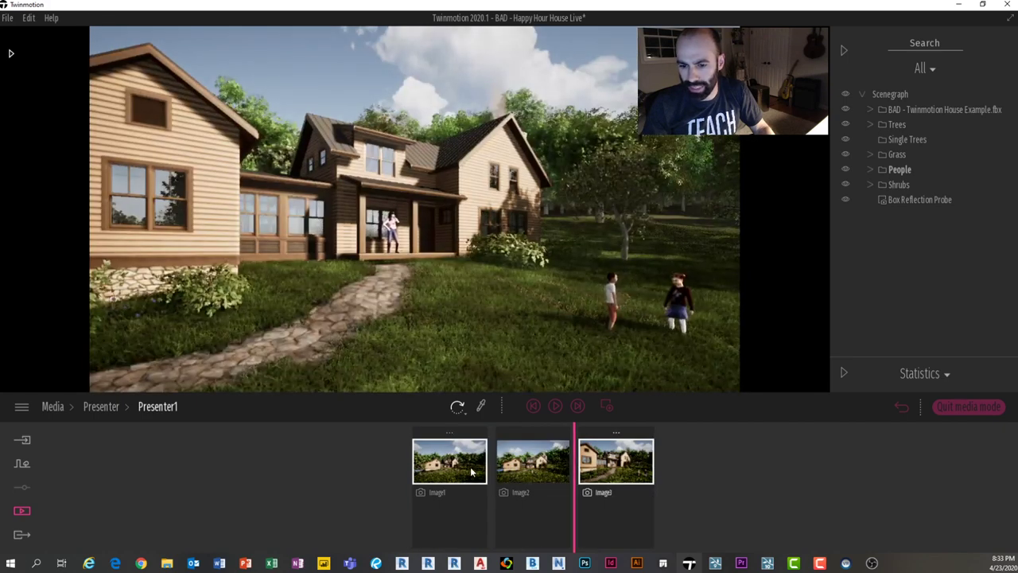
Step: Show Image2 in the presenter and examine its day time and walking navigation options
left_click(519, 471)
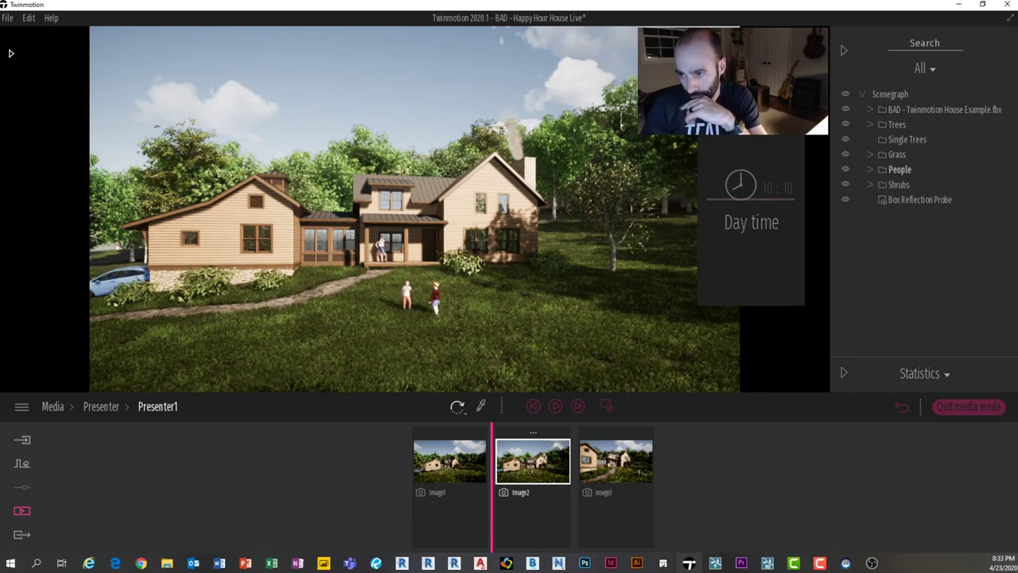
left_click(751, 95)
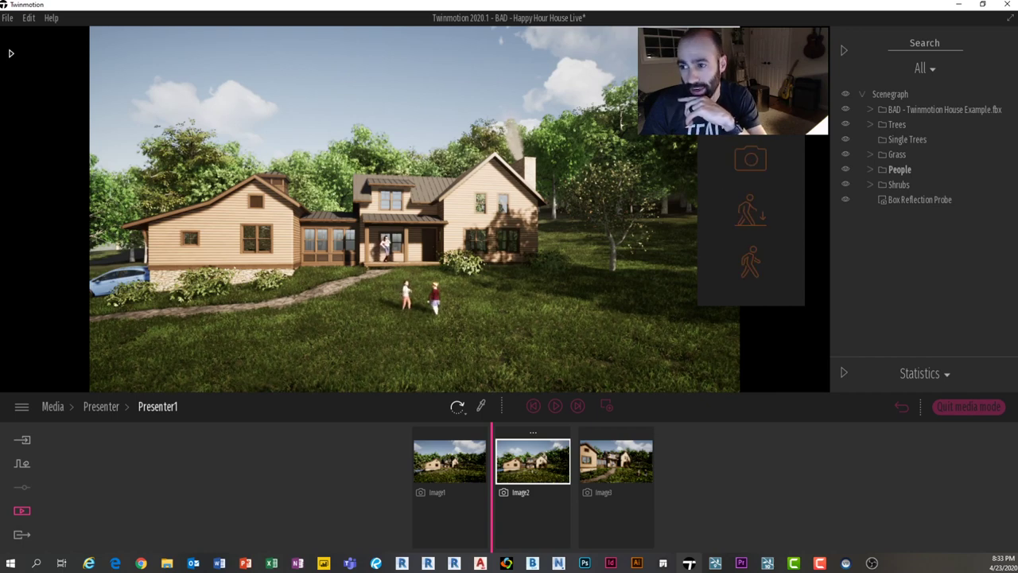
left_click(753, 258)
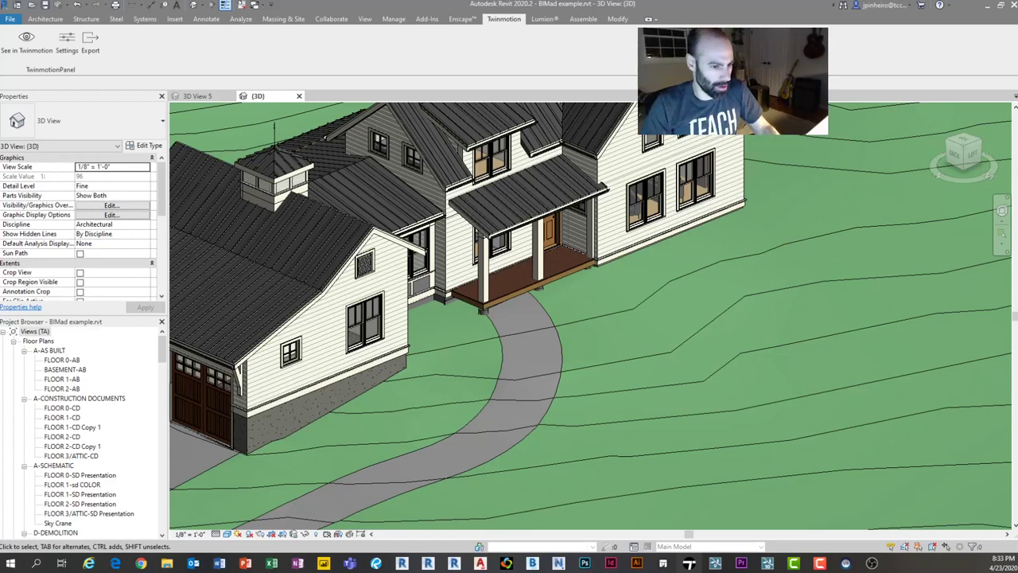
key("alt+Tab")
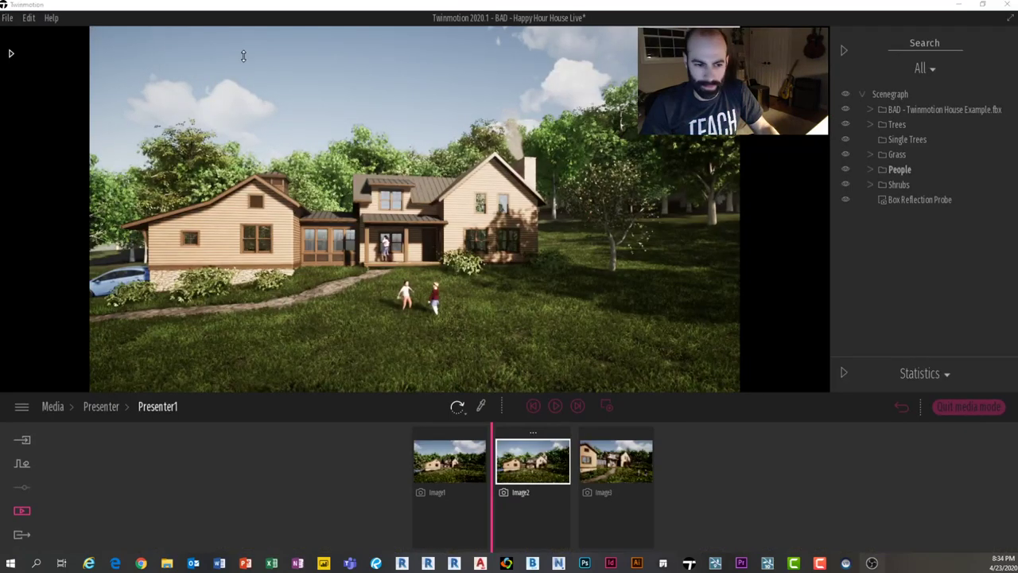
left_click(424, 4)
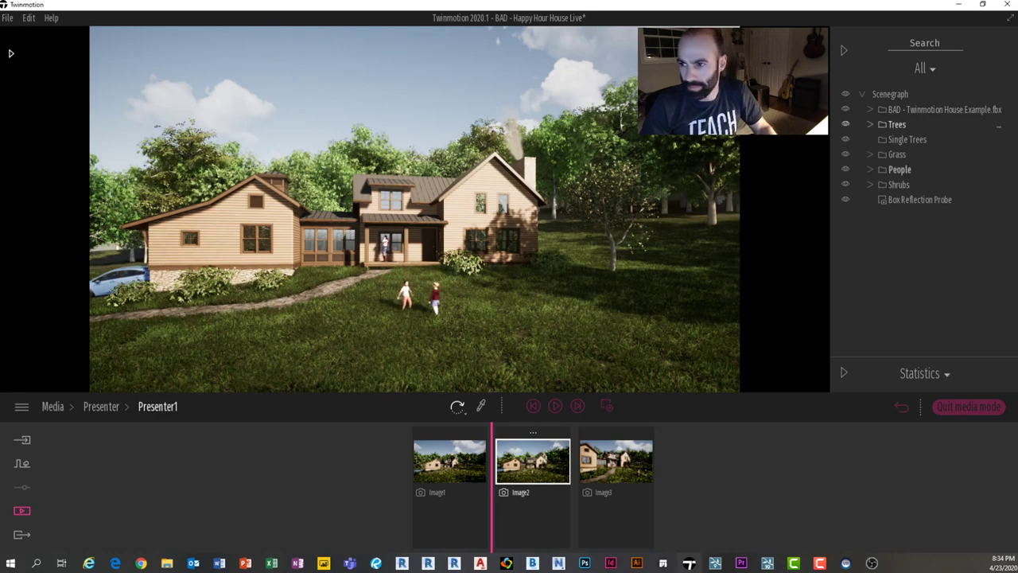
mouse_move(816, 53)
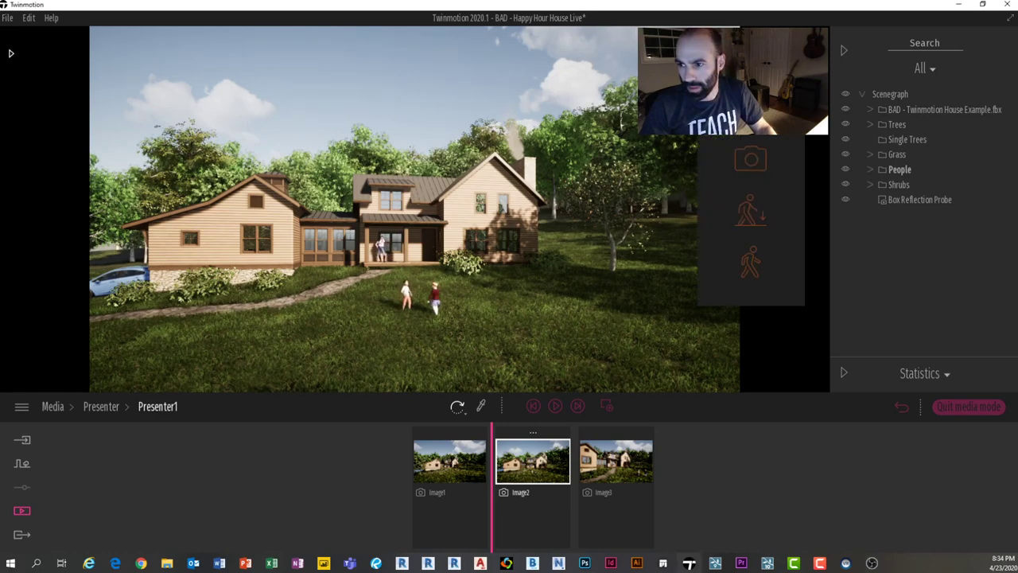
Step: View the house scene full screen in presenter mode and return to the presenter editor
key("alt+Tab")
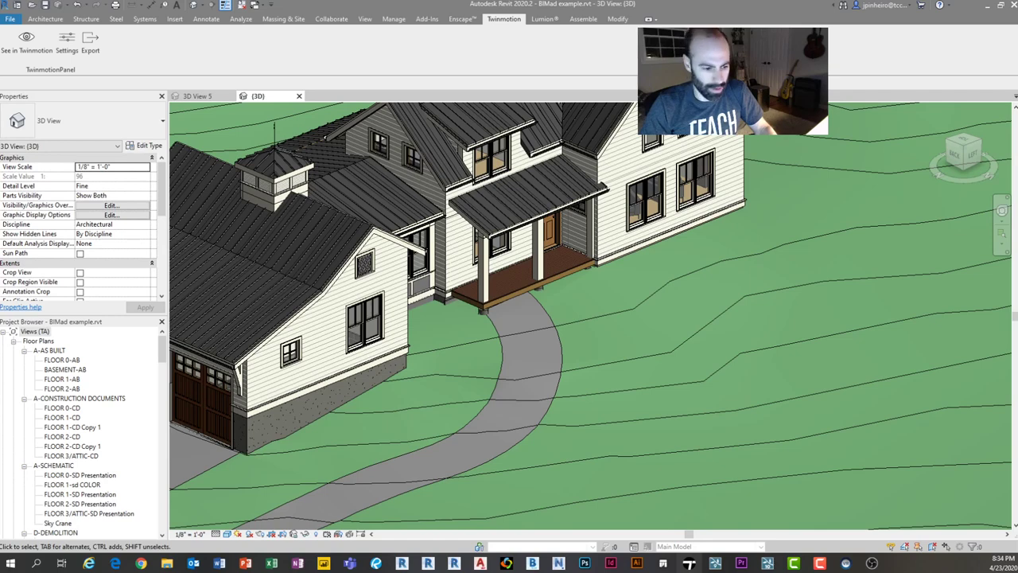
key("alt+Tab")
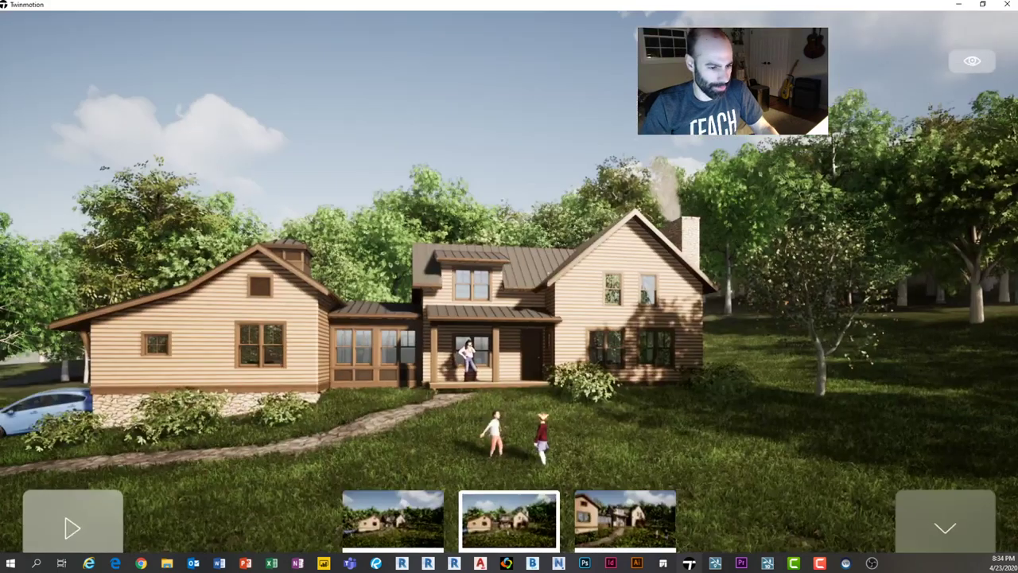
key("alt+Tab")
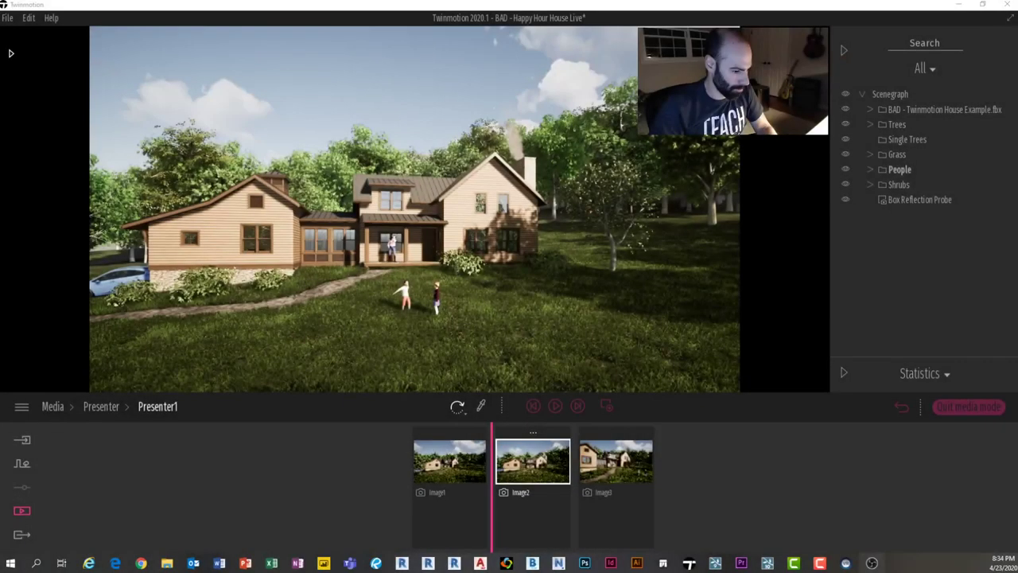
Step: Recheck the day time and navigation options, and look through the Quality and Appearance preferences
left_click(294, 3)
mouse_move(816, 55)
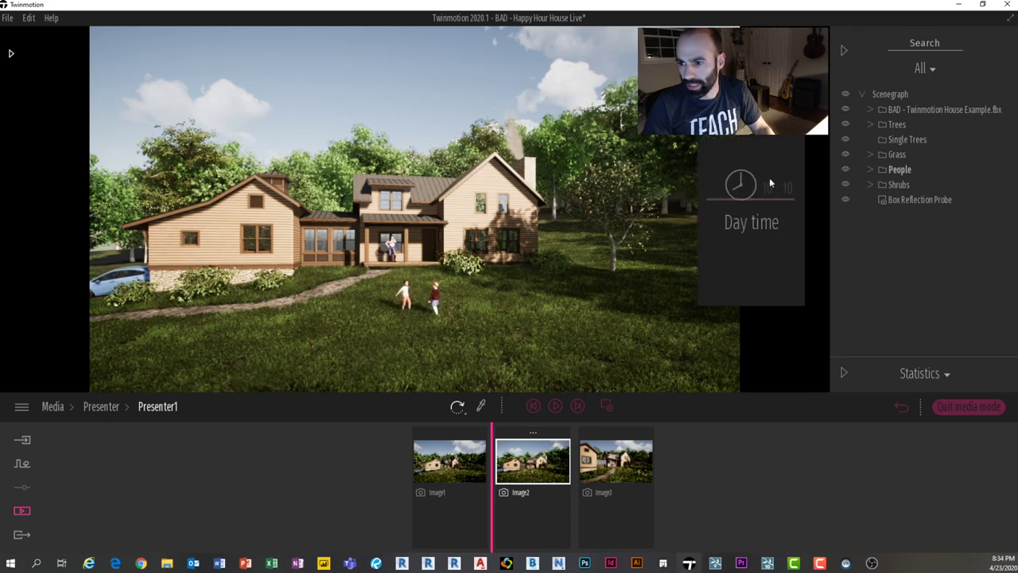
mouse_move(816, 87)
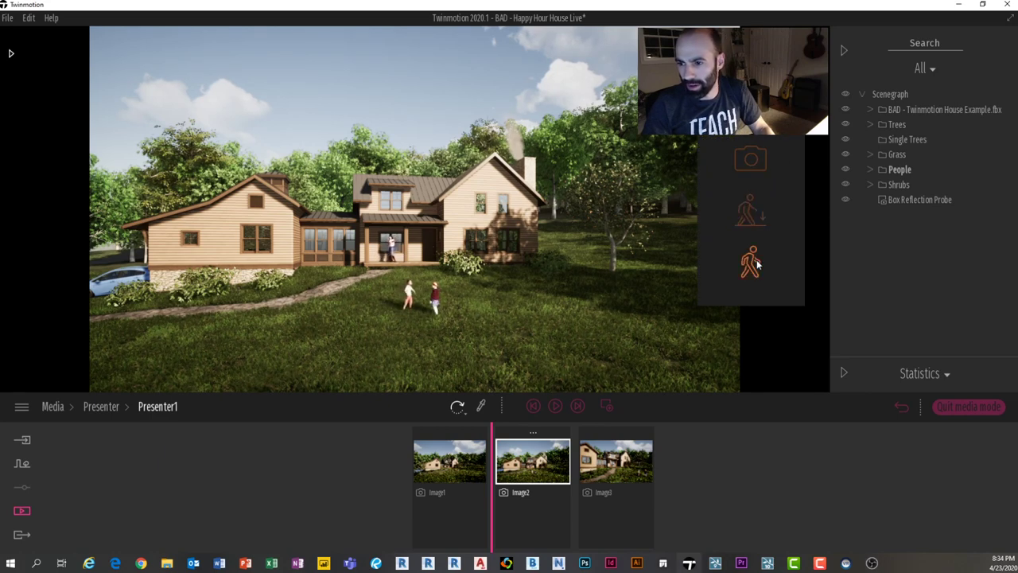
left_click(18, 407)
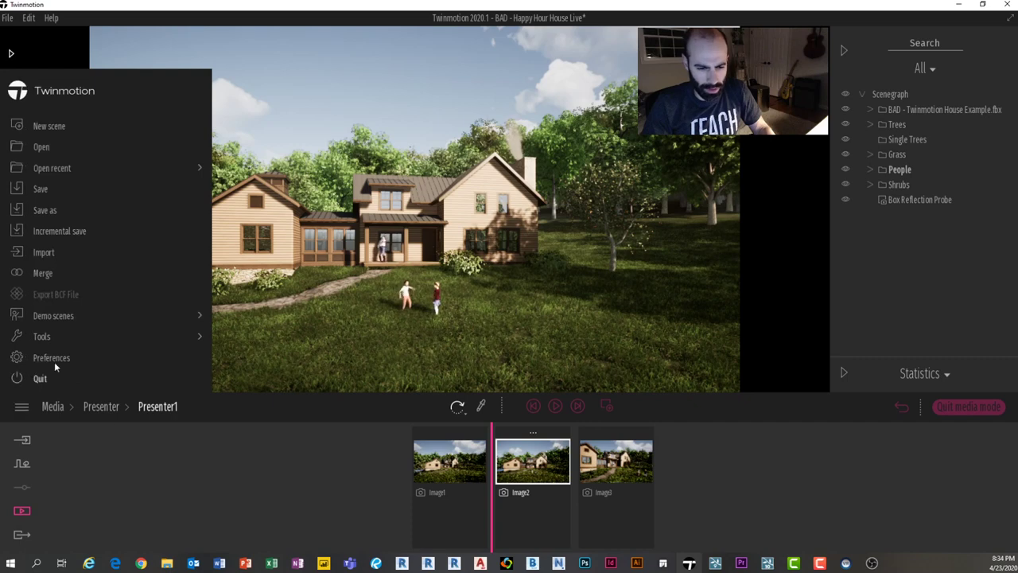
left_click(54, 361)
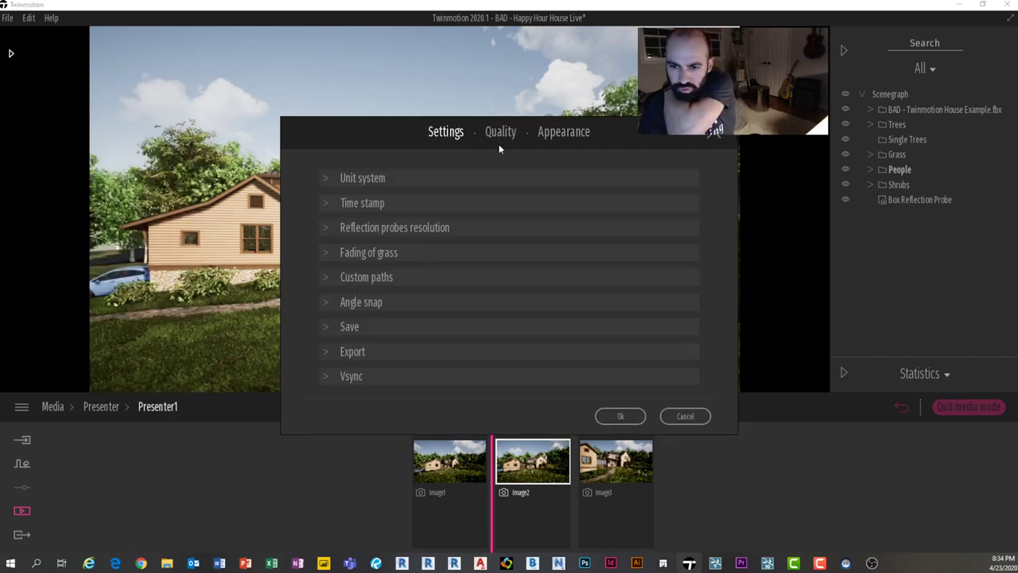
left_click(500, 132)
left_click(546, 134)
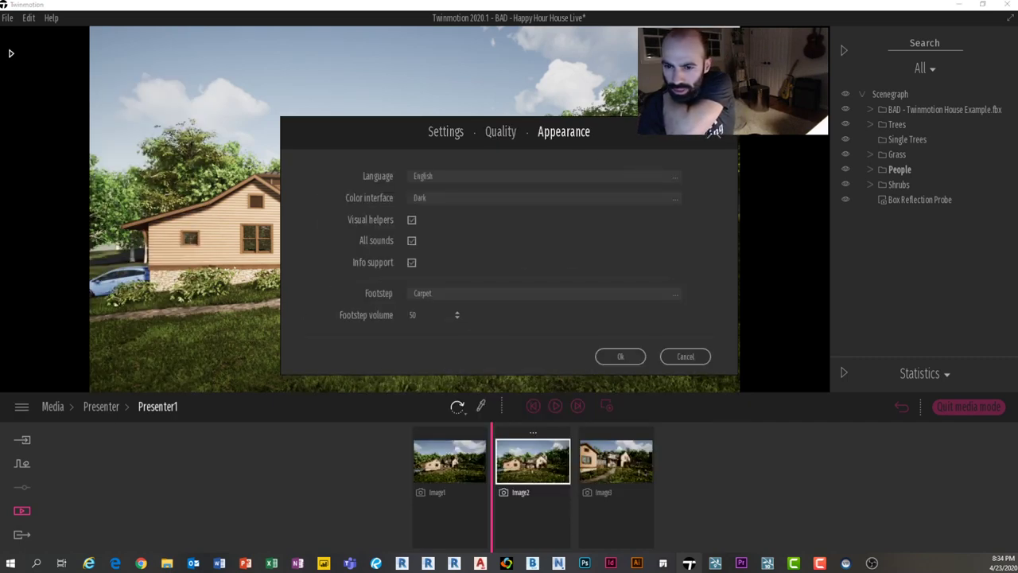
left_click(715, 134)
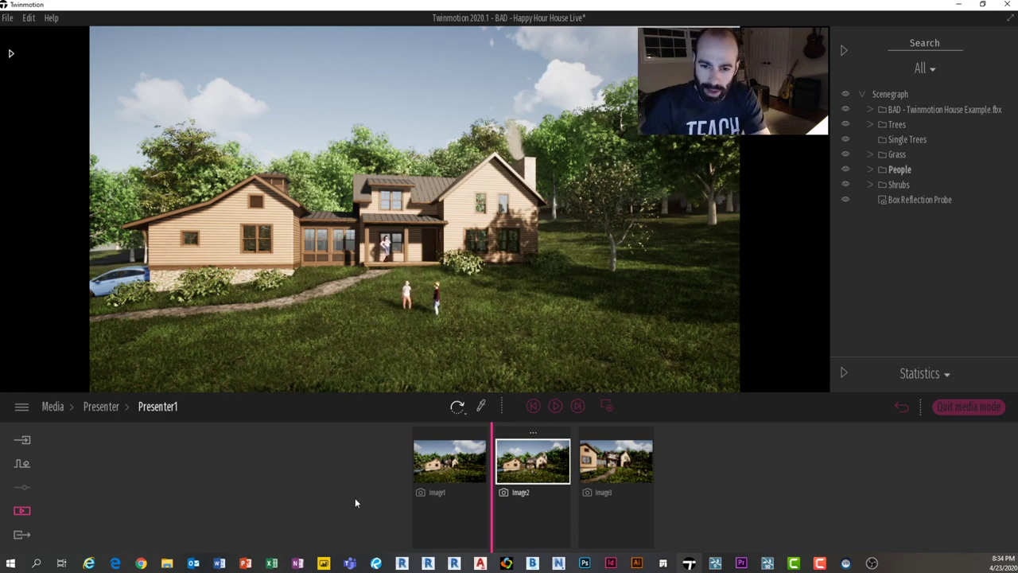
Step: Minimize the open application windows and open the exported Image1.png from the Desktop folder in Photos
left_click(958, 5)
left_click(988, 6)
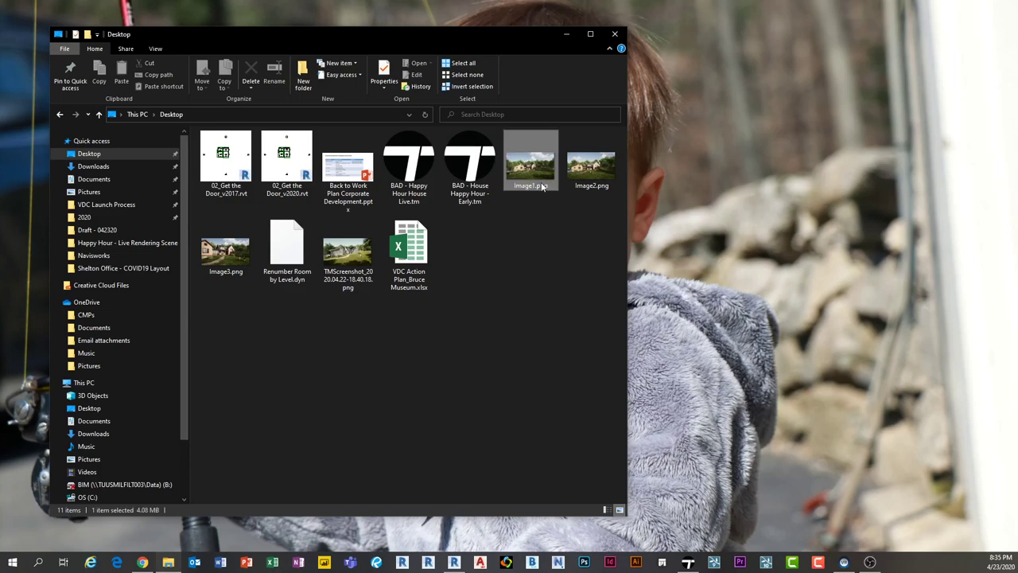
double_click(530, 167)
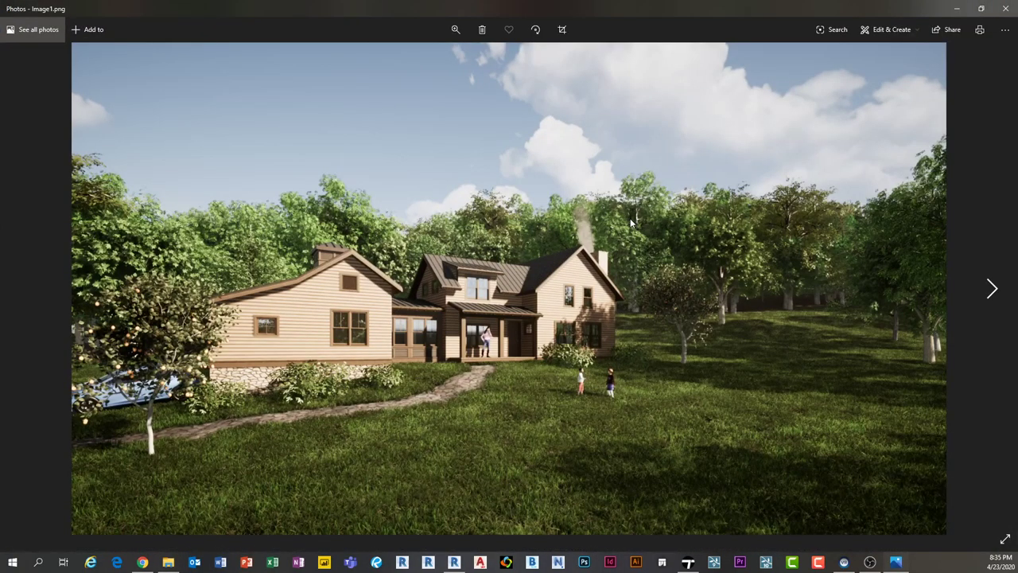
Step: Compare the exported renderings Image1.png, Image2.png and Image3.png, ending on Image1.png
key("Right")
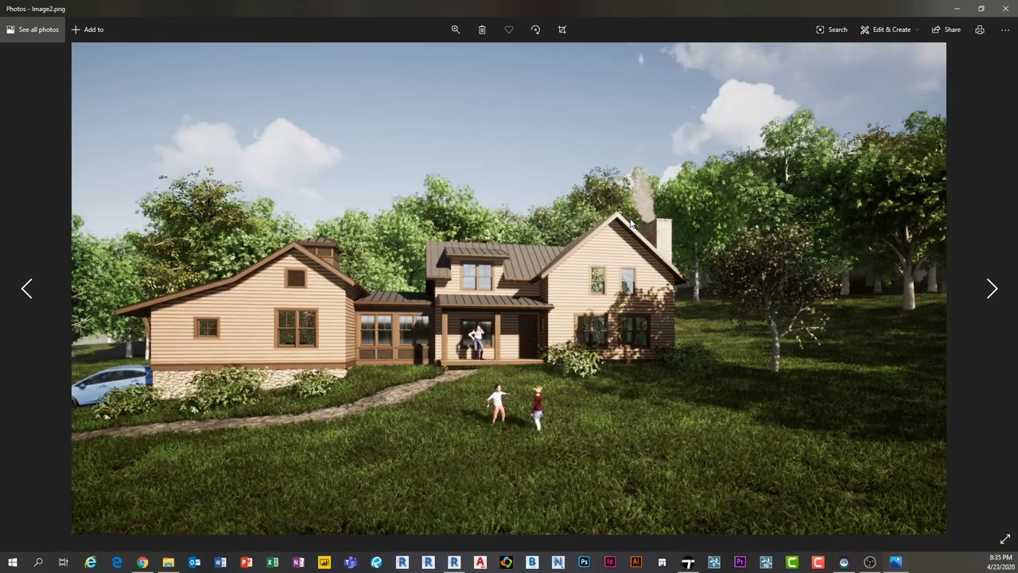
key("Right")
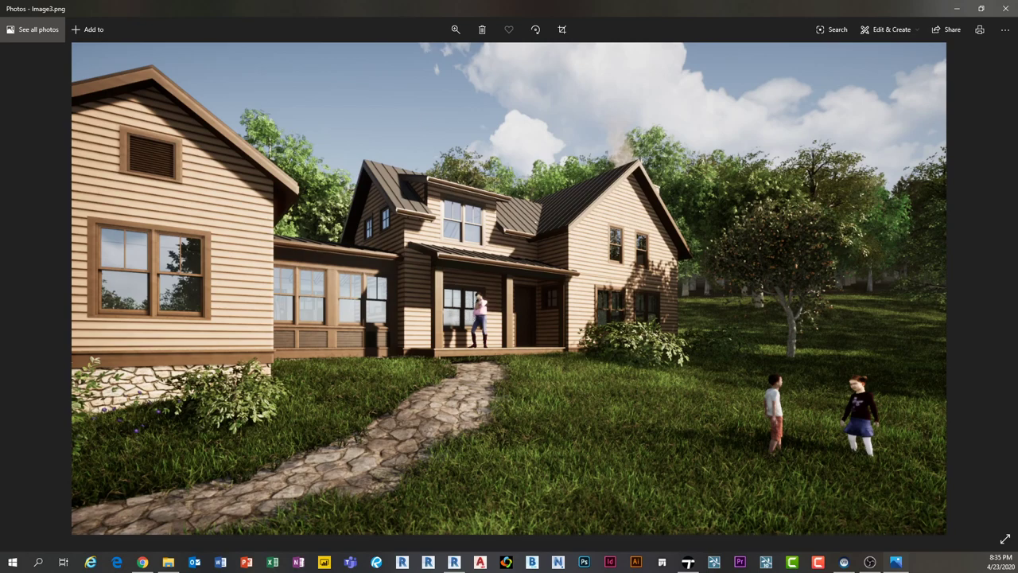
key("Left")
key("Left")
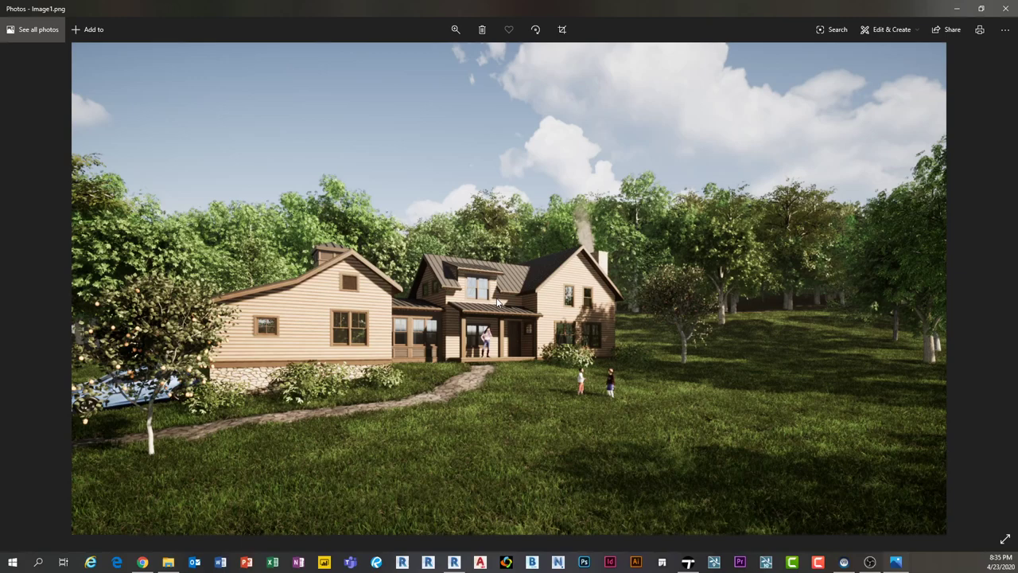
key("Right")
key("Right")
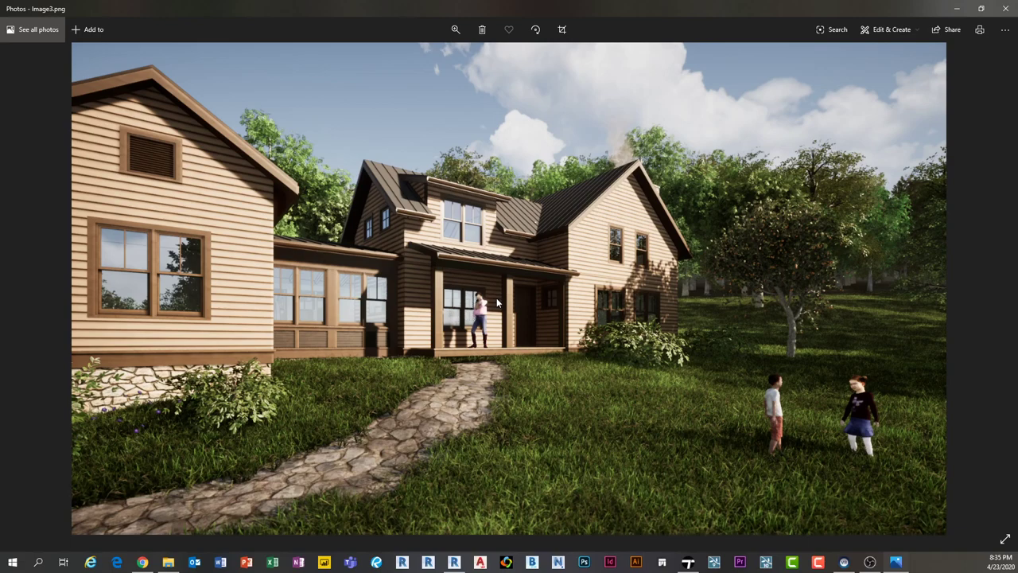
key("Left")
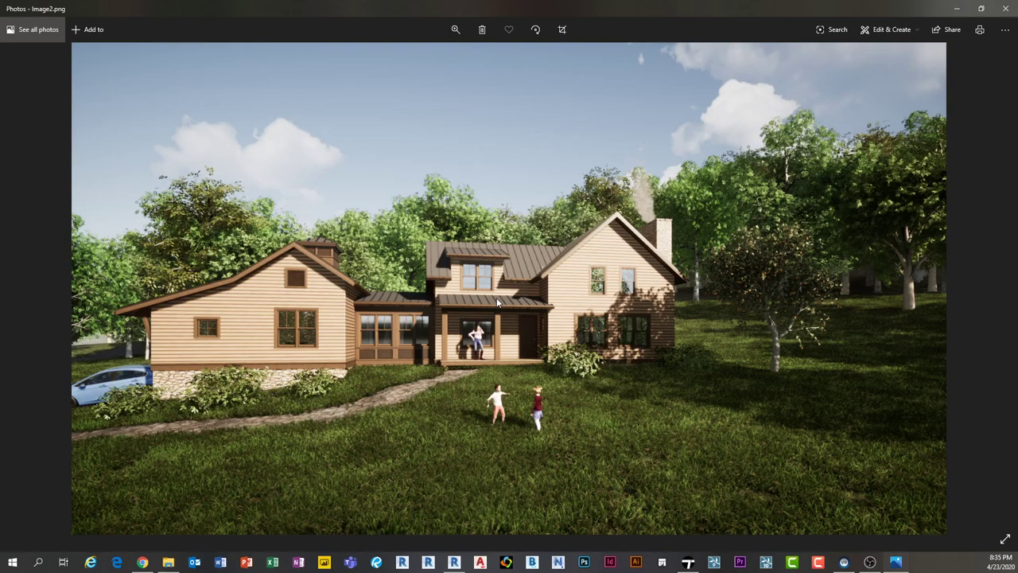
key("Left")
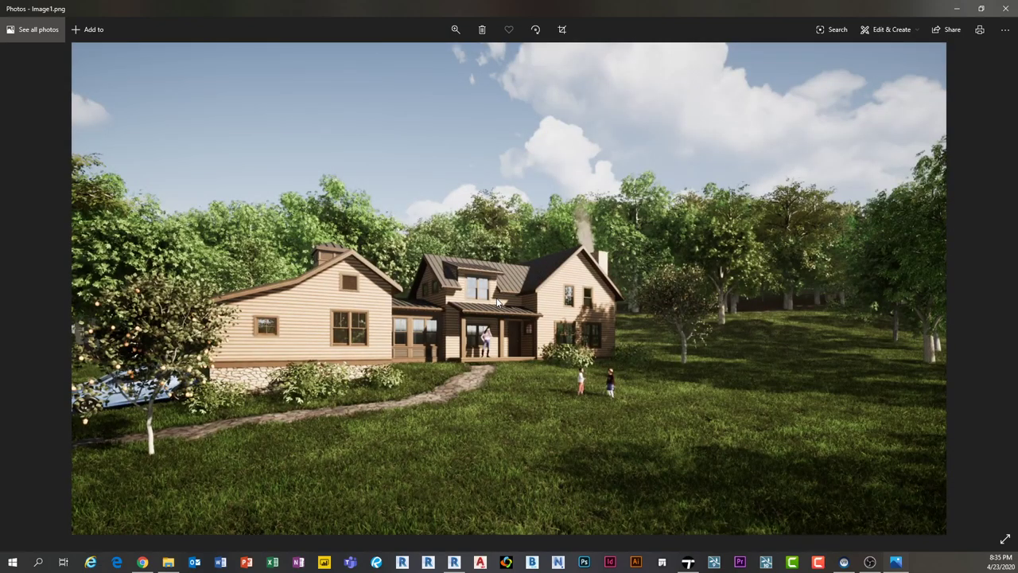